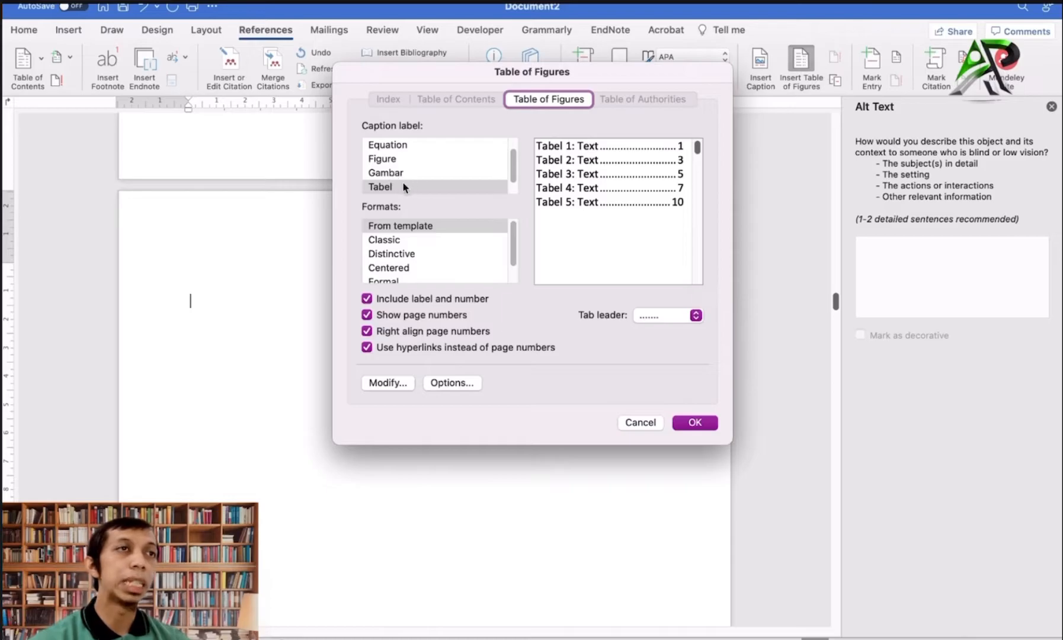
Insert a table of figures using the Tabel caption label beneath the DAFTAR TABEL heading.
left_click(385, 173)
left_click(388, 186)
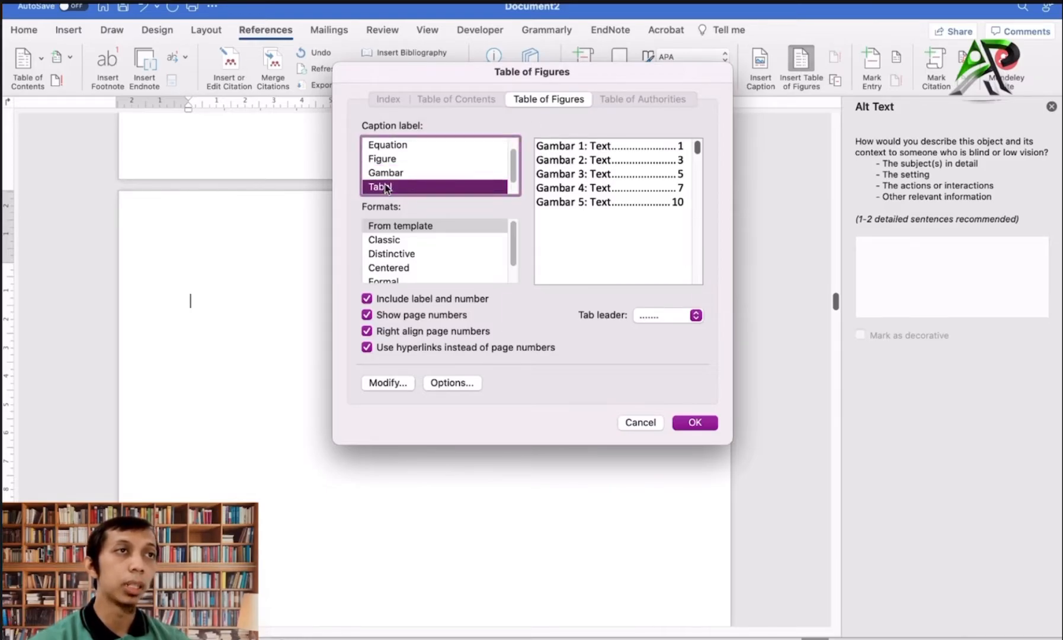
left_click(385, 172)
left_click(389, 186)
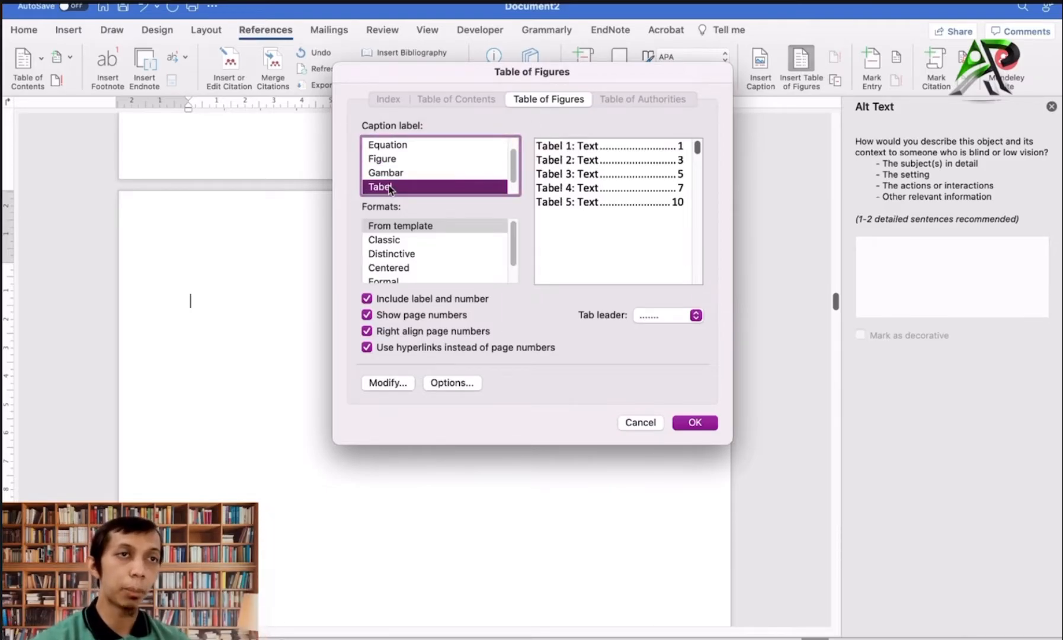
left_click(694, 422)
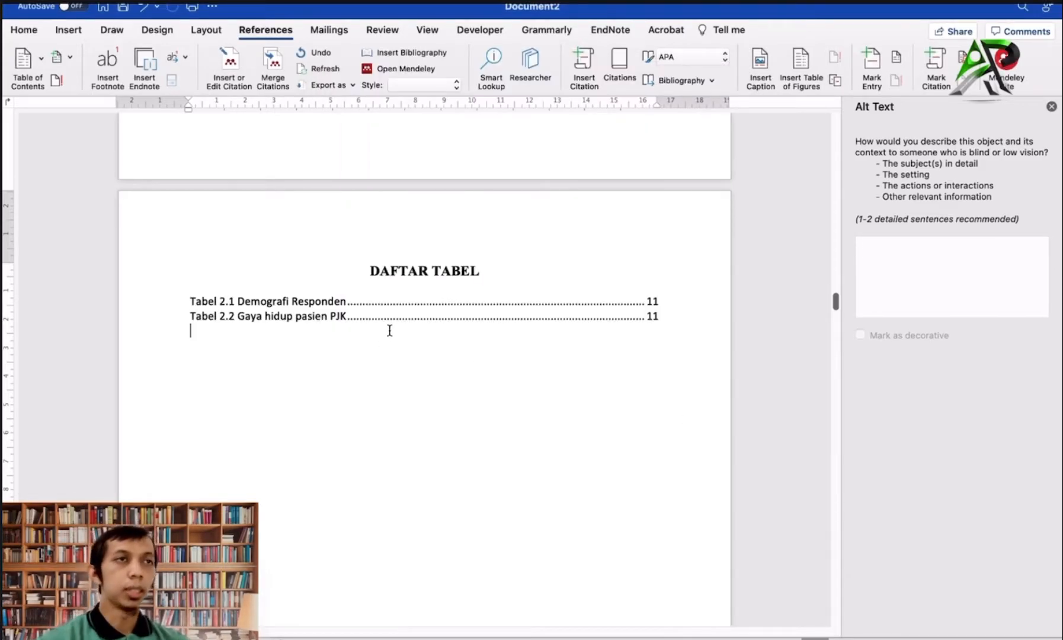
scroll(385, 326, "up", 15)
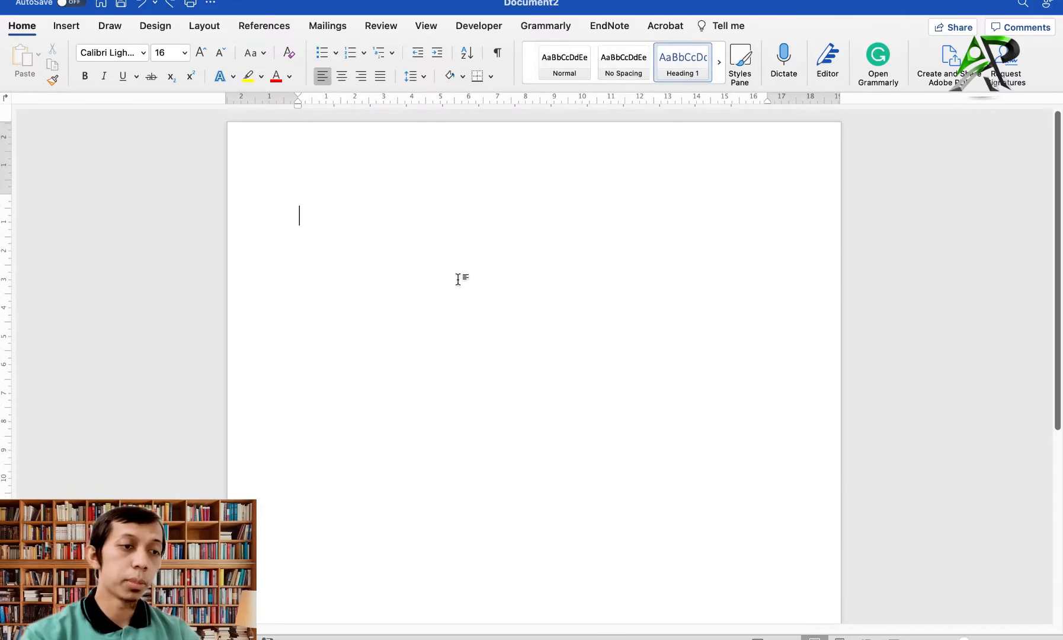
Set the first paragraph to the Normal style and enter COVER as the first page's title, followed by an empty line.
type("co")
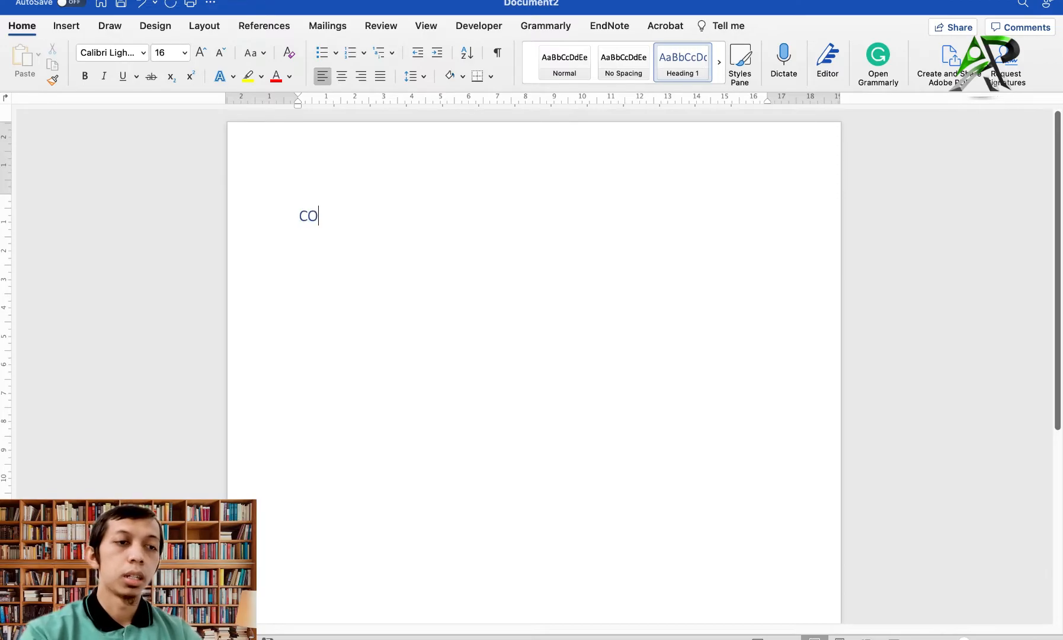
key("BackSpace")
key("BackSpace")
left_click(577, 75)
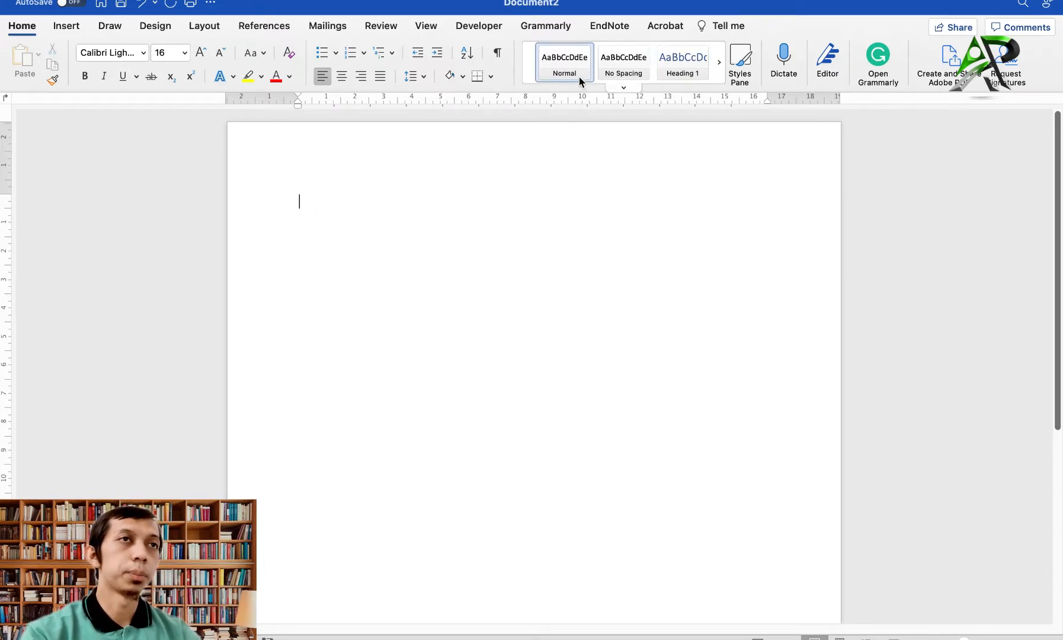
type("COVER")
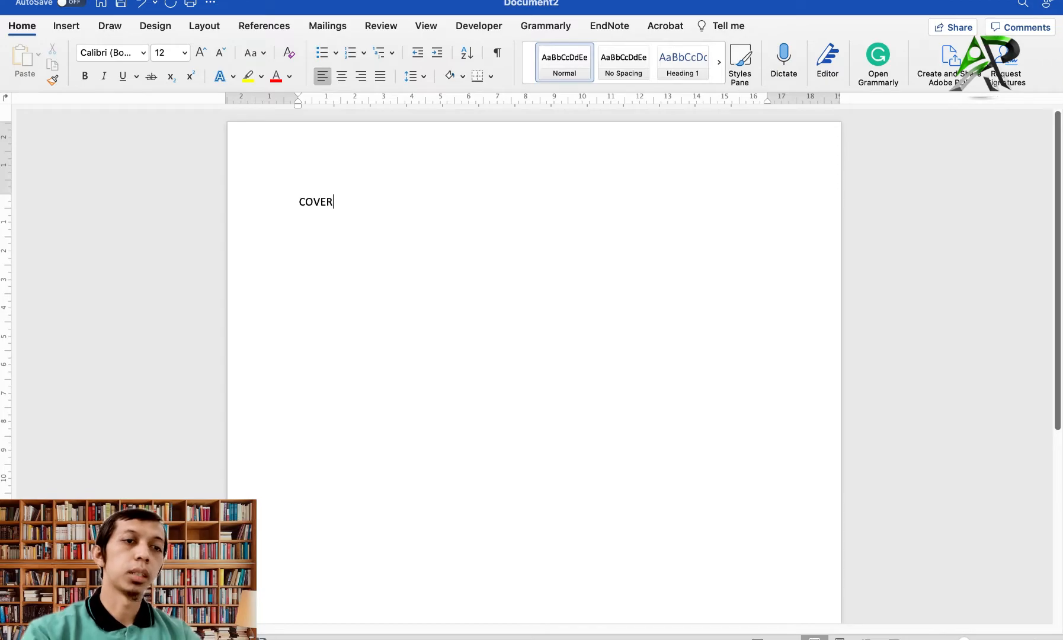
key("Return")
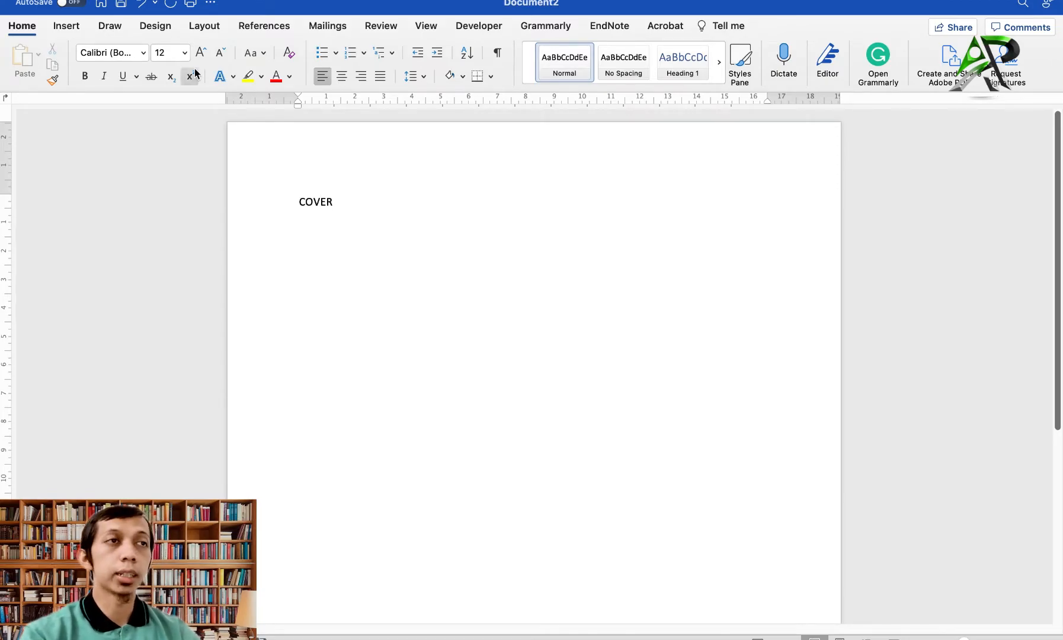
Insert a page break after COVER and title the new page HALAMAN PENGESAHAN.
left_click(204, 26)
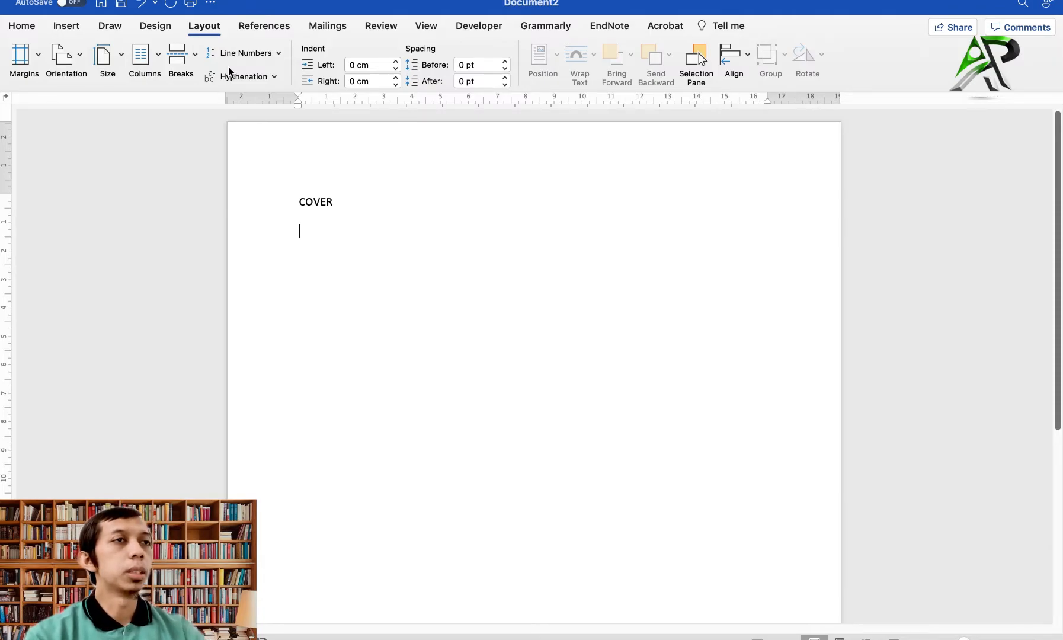
left_click(178, 56)
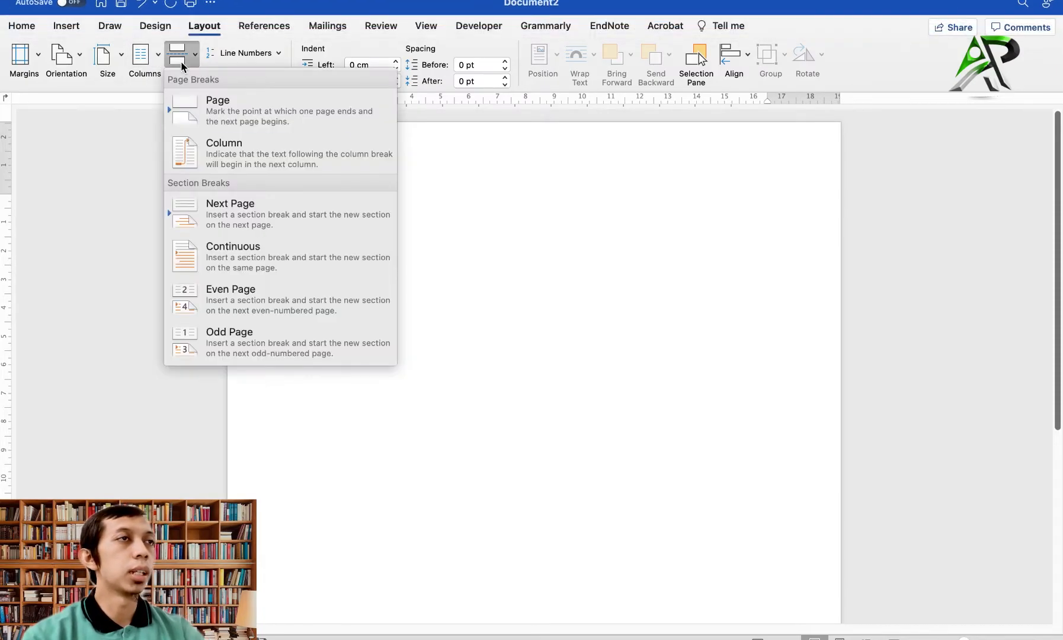
left_click(455, 190)
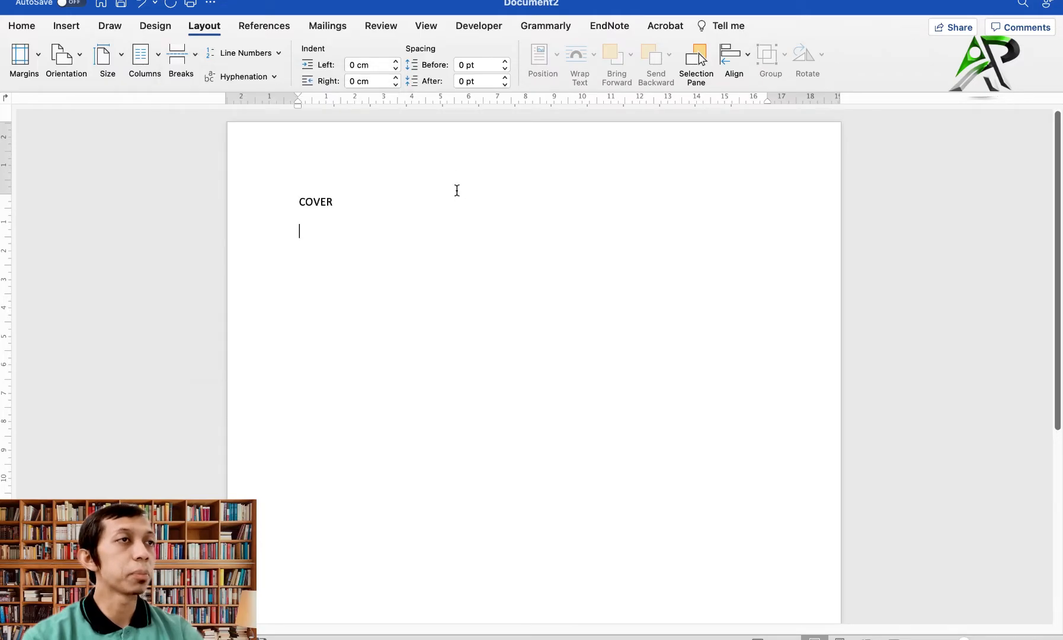
left_click(177, 55)
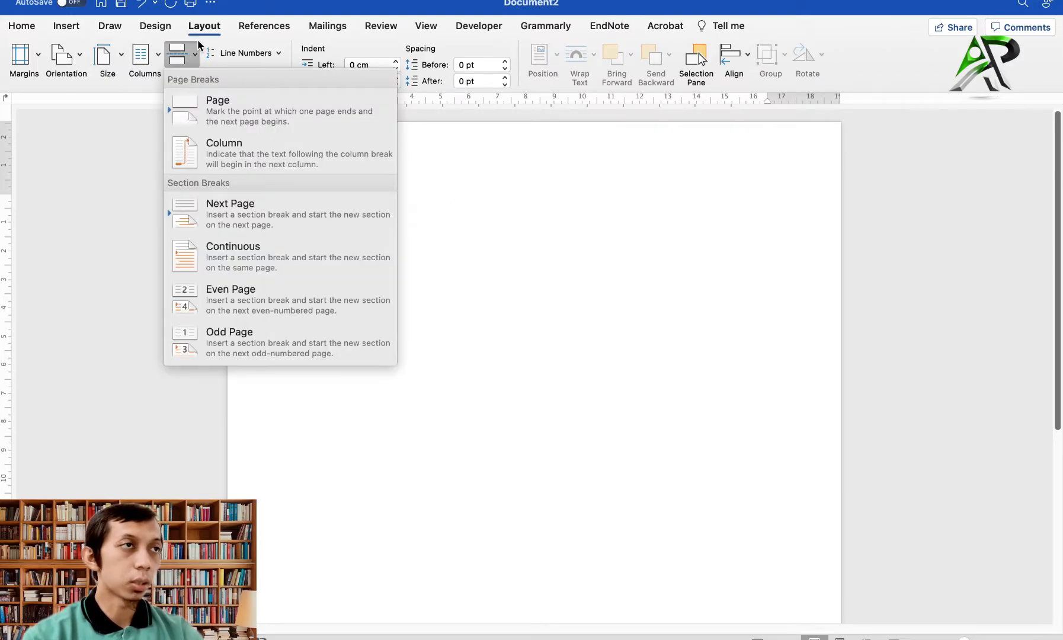
left_click(228, 114)
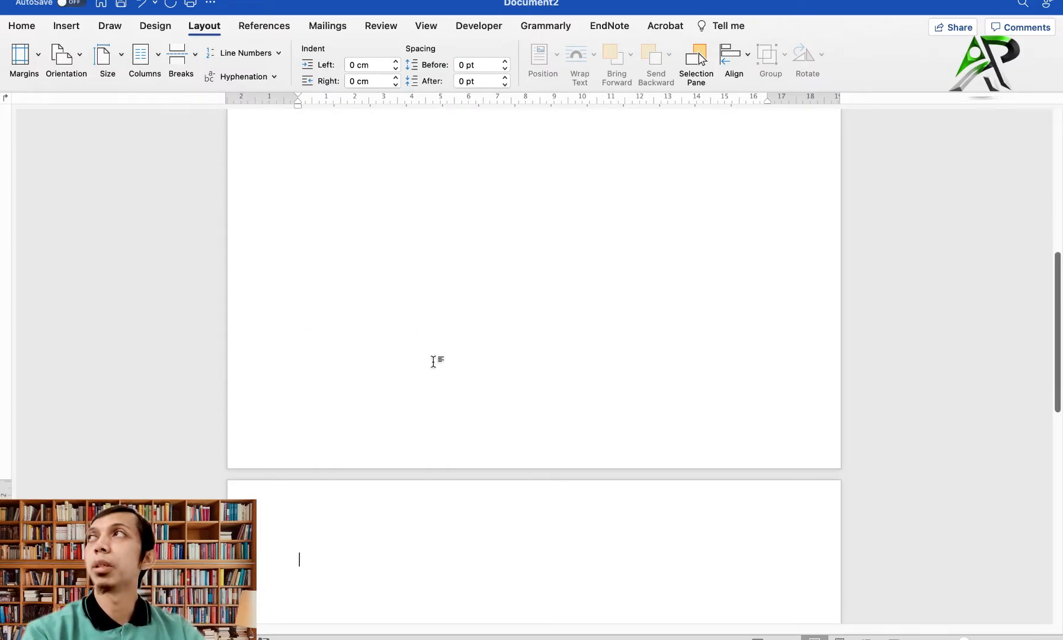
type("HALAMAN PENGESAHAN")
key("Return")
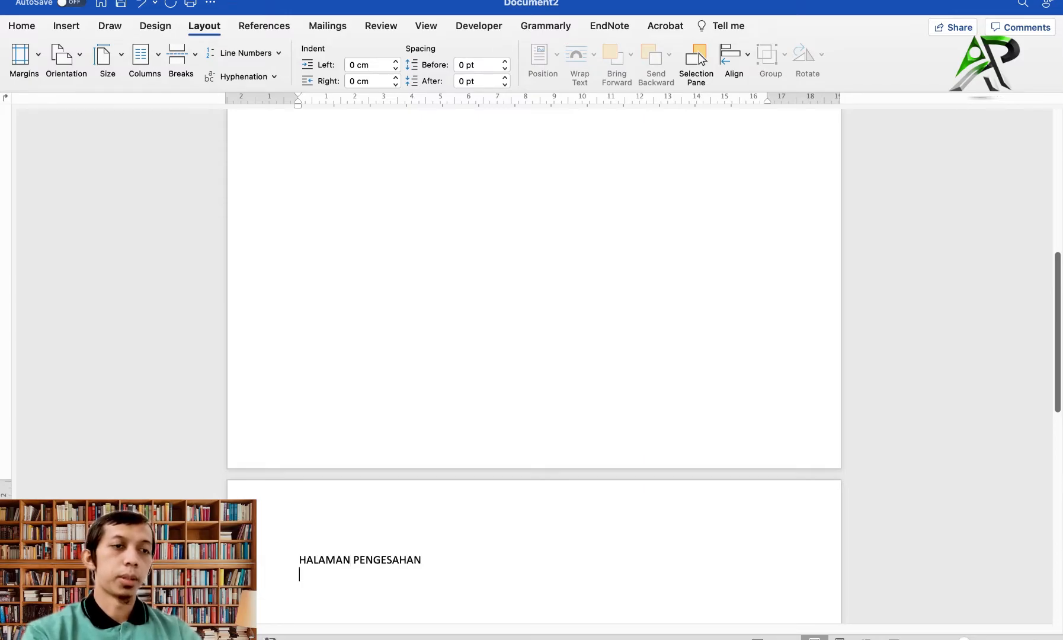
Insert a page break below HALAMAN PENGESAHAN and title the new page KATA PENGANTAR.
scroll(433, 348, "down", 5)
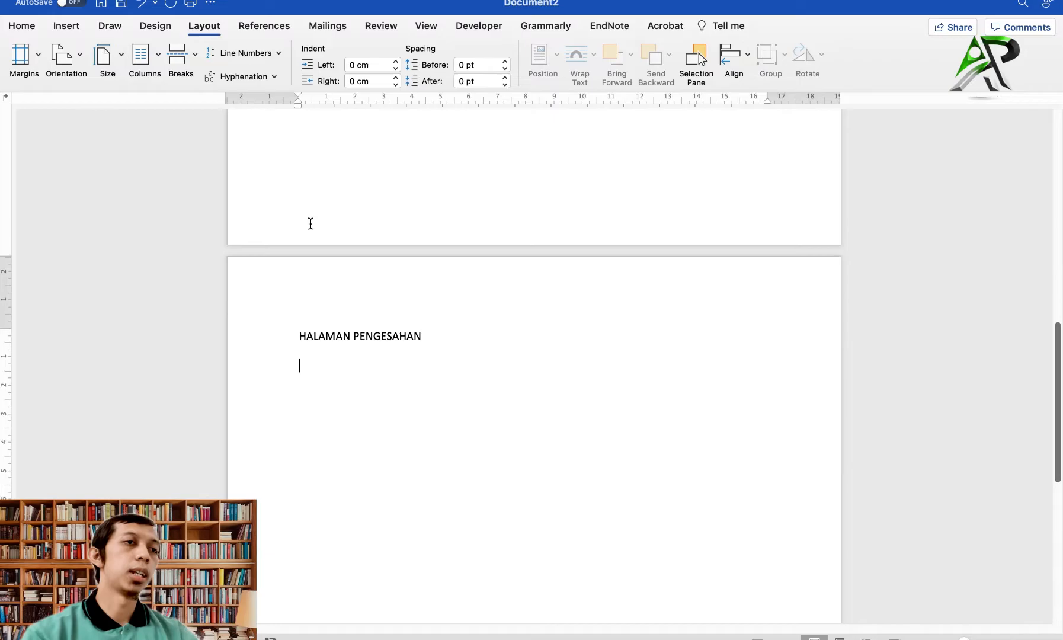
left_click(185, 63)
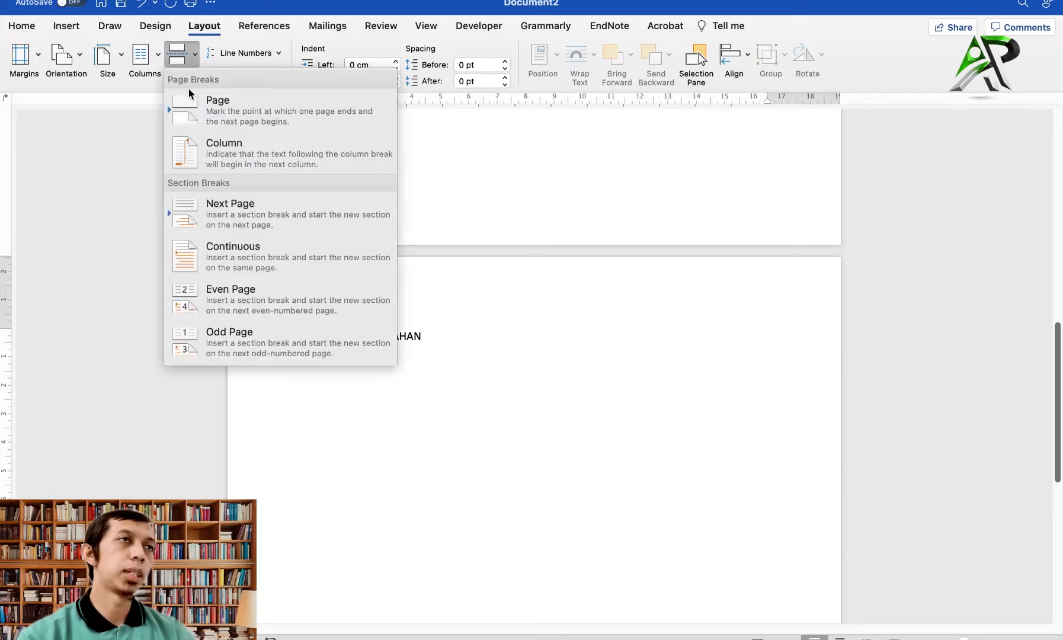
left_click(212, 111)
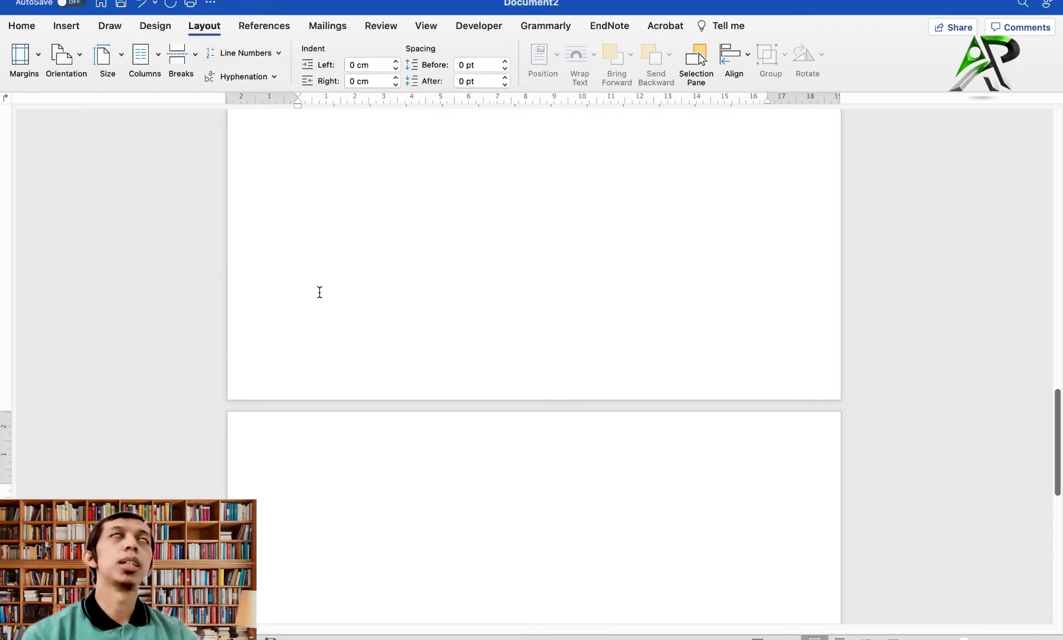
type("KATA PENGANTAR")
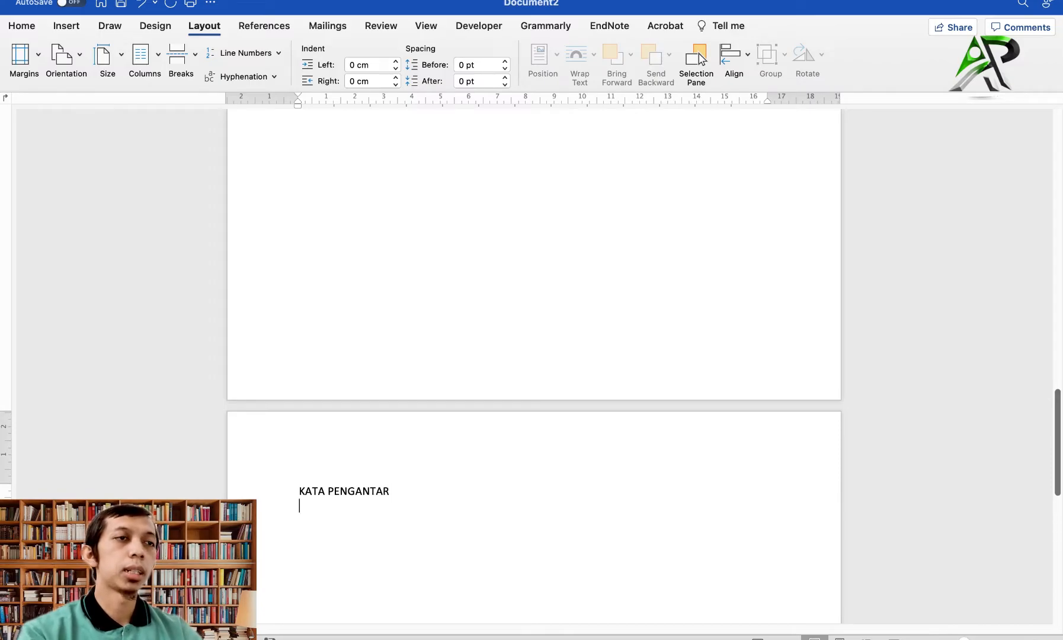
Insert a page break below KATA PENGANTAR and title the new page DAFTAR ISI.
left_click(182, 70)
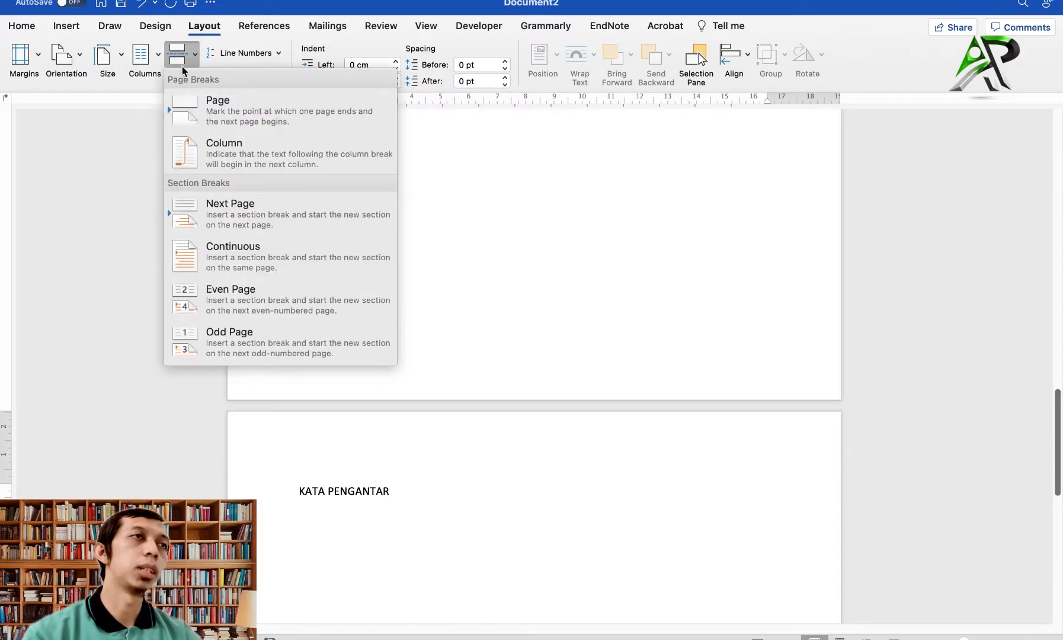
left_click(235, 112)
scroll(381, 237, "down", 2)
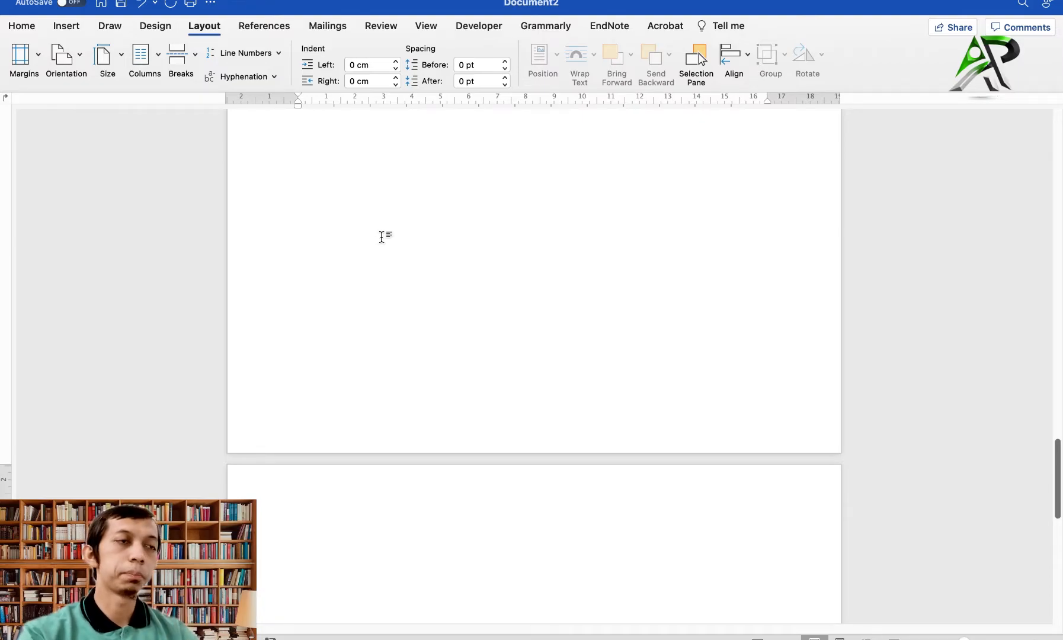
type("DAFTAR ISI")
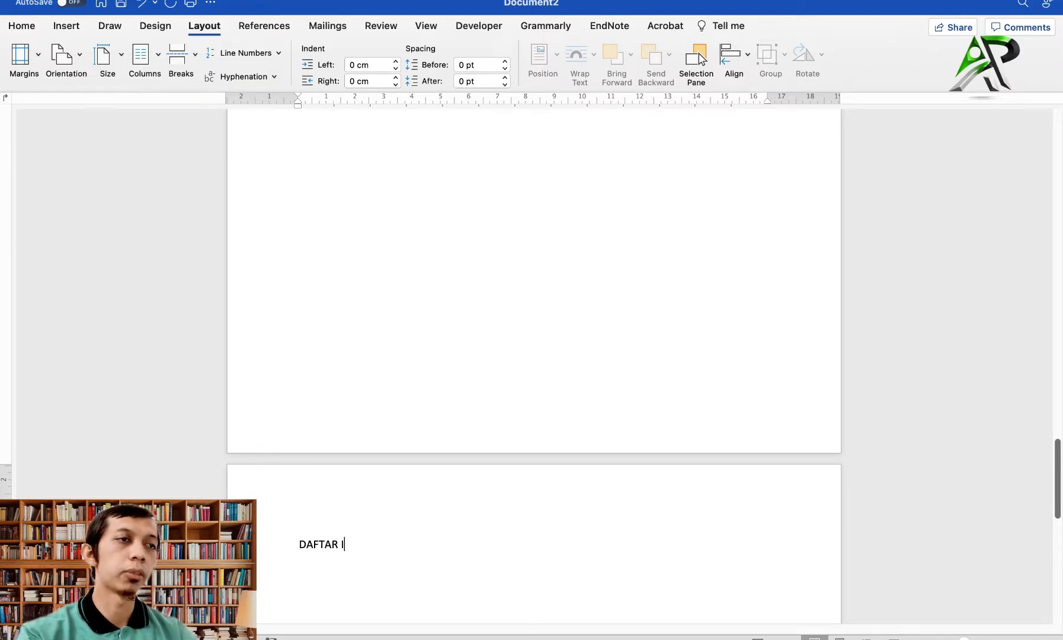
key("Return")
key("Return")
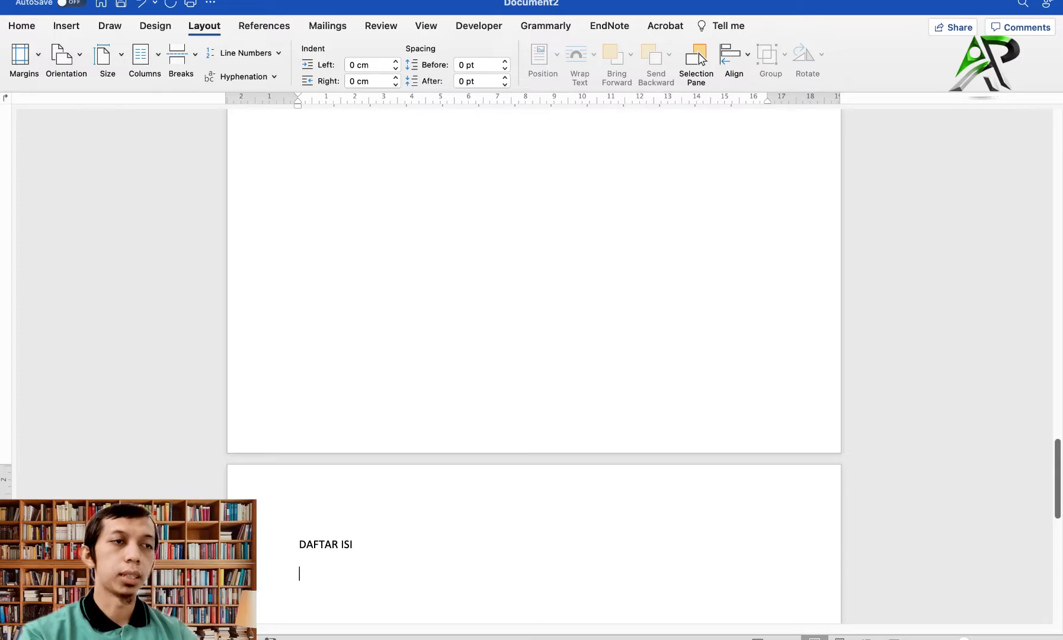
Insert a page break below DAFTAR ISI and title the new page DAFTAR GAMBAR.
left_click(191, 59)
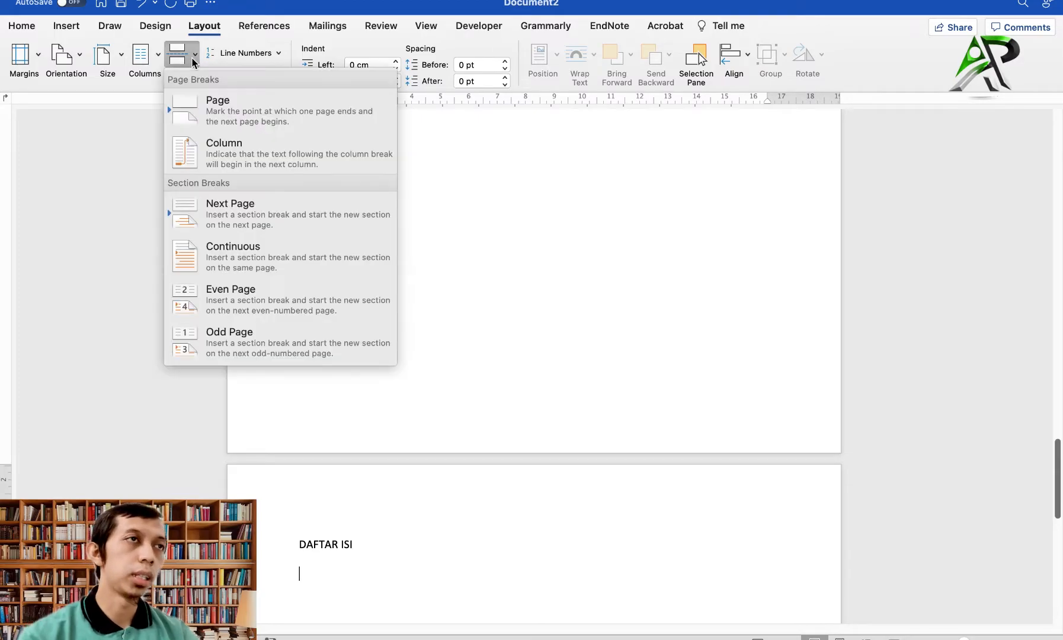
left_click(225, 107)
type("DAFTAR ")
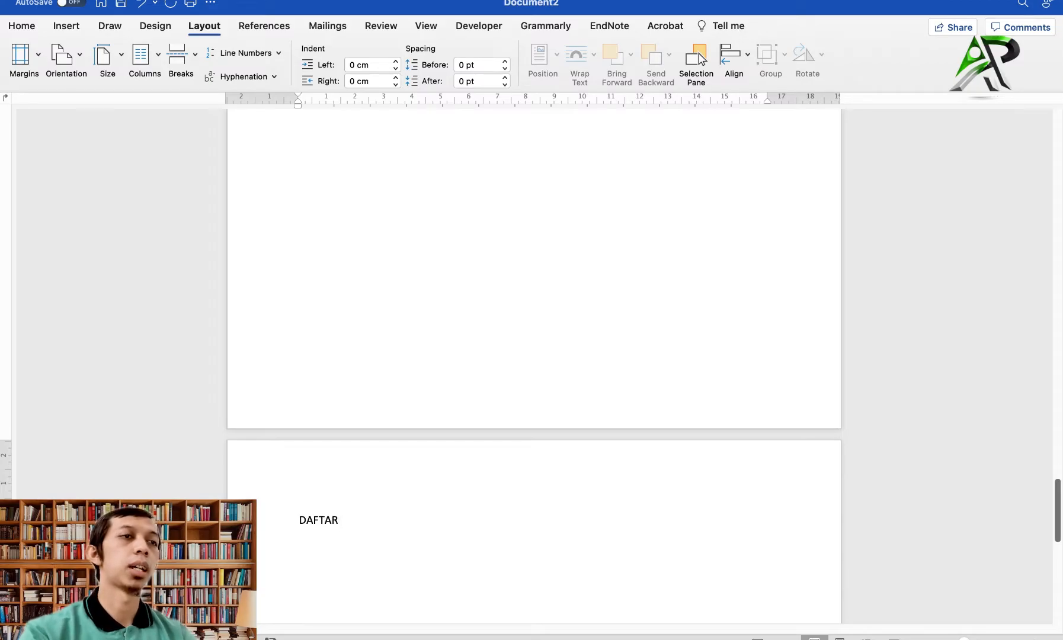
type("GAMBAR")
key("Return")
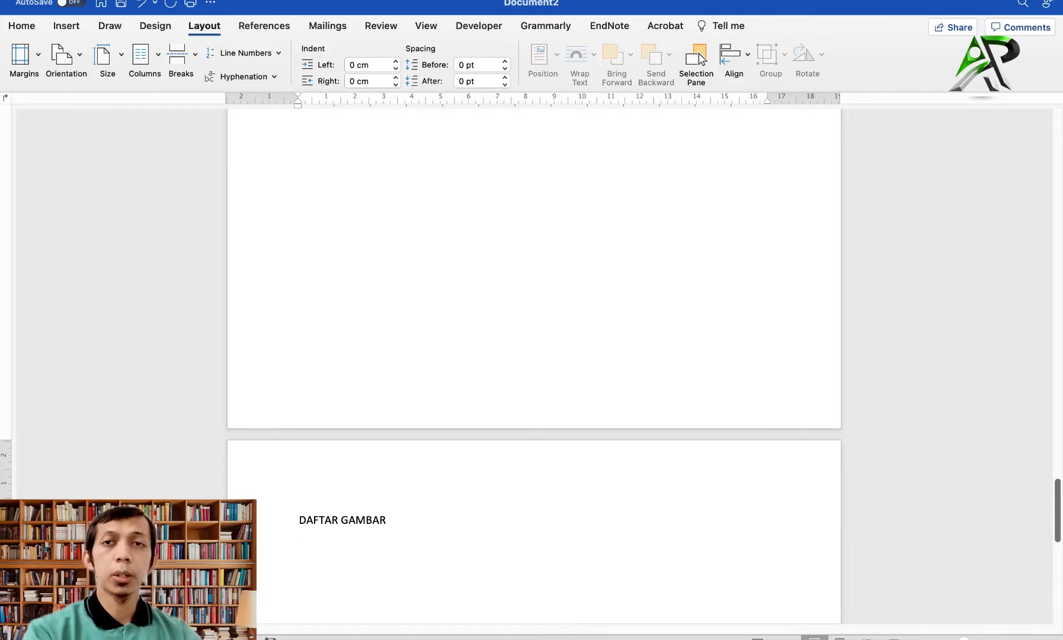
Insert a page break below DAFTAR GAMBAR and title the new page DAFTAR TABEL.
scroll(298, 329, "down", 3)
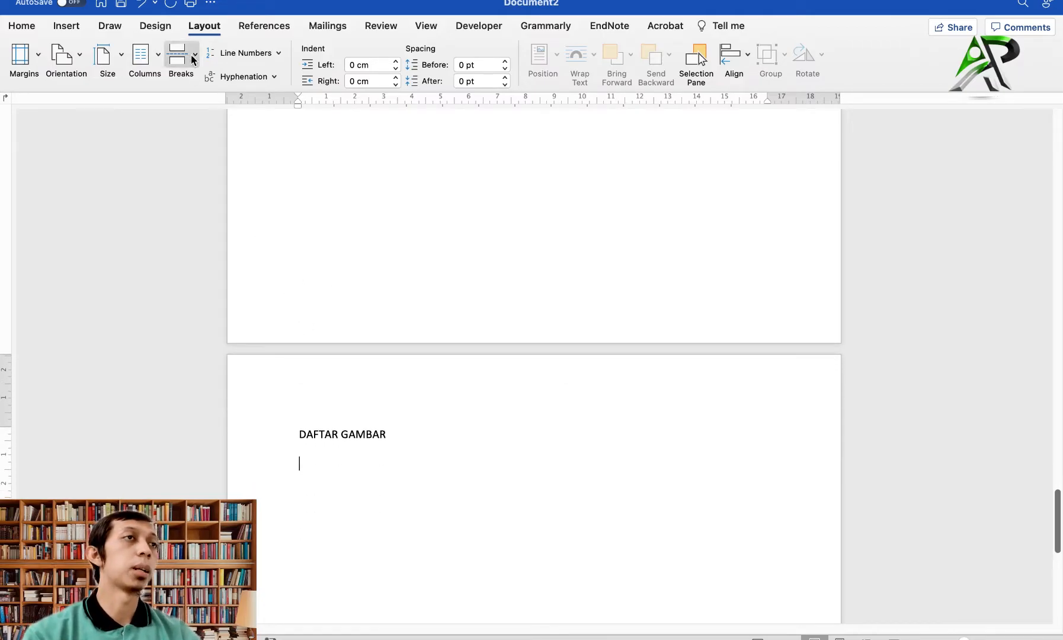
left_click(193, 59)
left_click(210, 107)
type("DAFTAR TABEL")
key("Return")
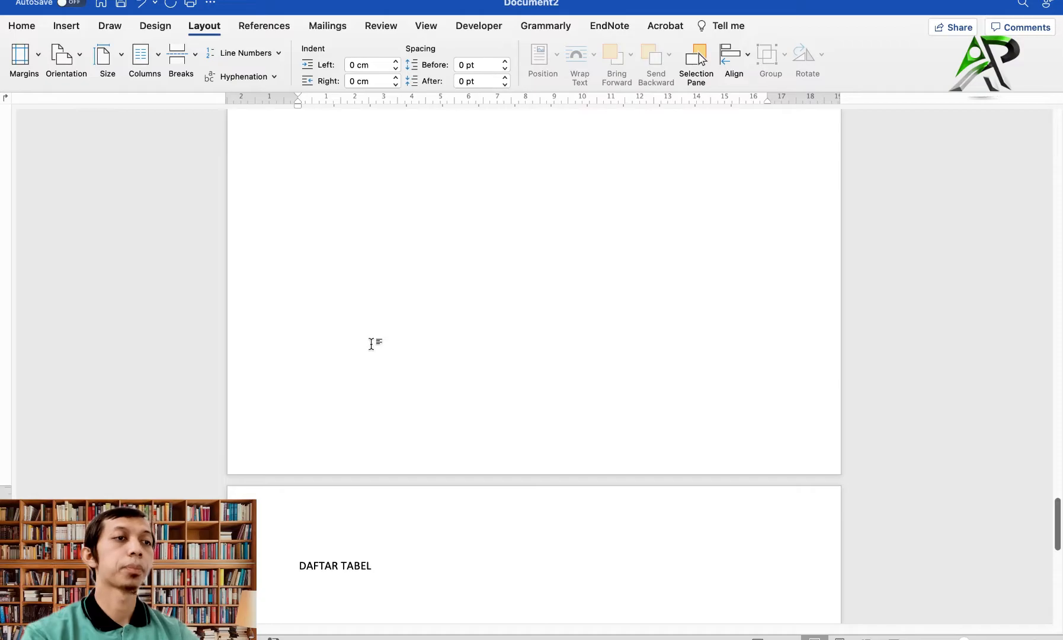
Insert a page break below DAFTAR TABEL and title the new page DAFTAR SKEMA.
scroll(373, 344, "down", 2)
left_click(188, 52)
left_click(213, 100)
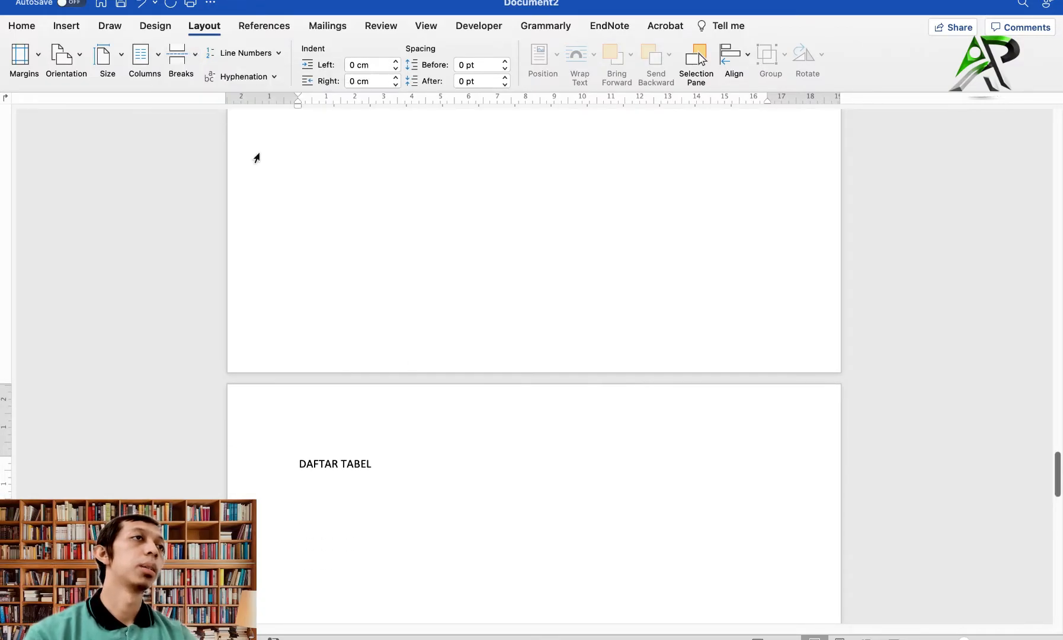
type("DAFTAR ")
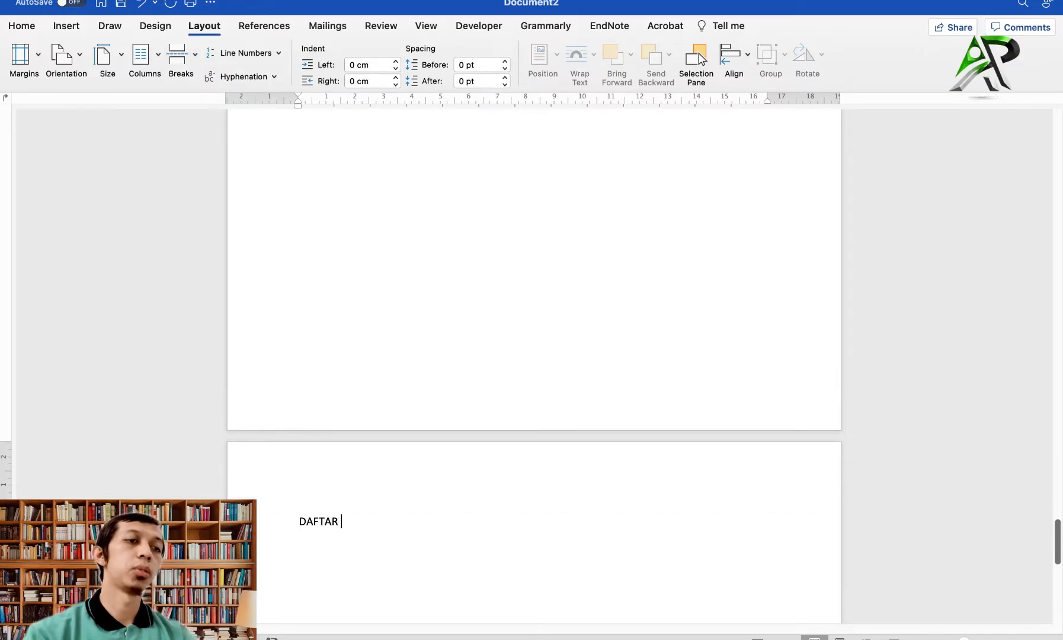
type("SKEMA")
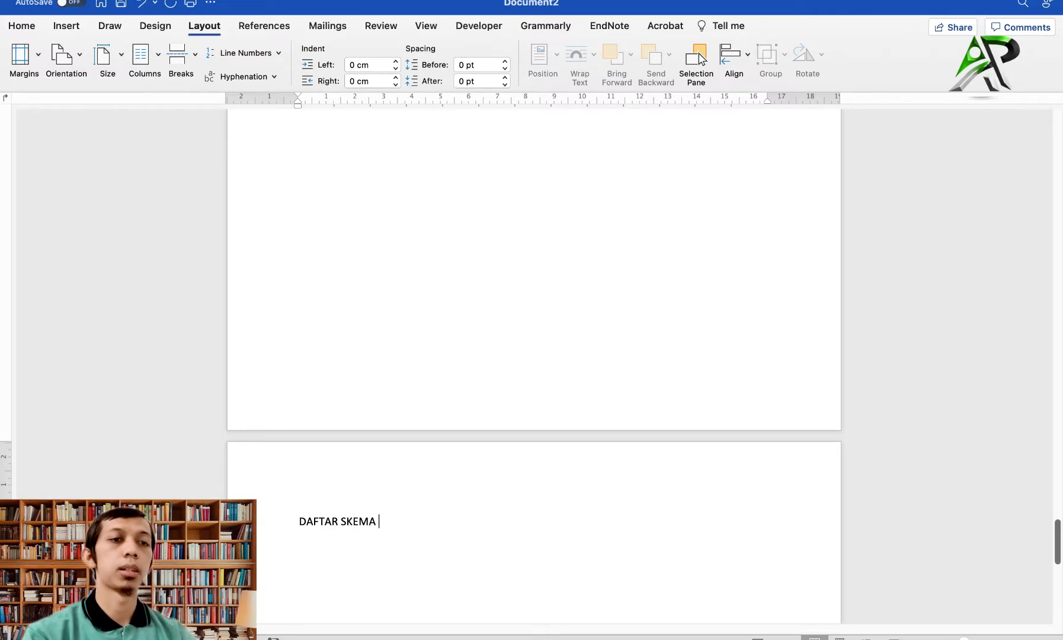
key("Return")
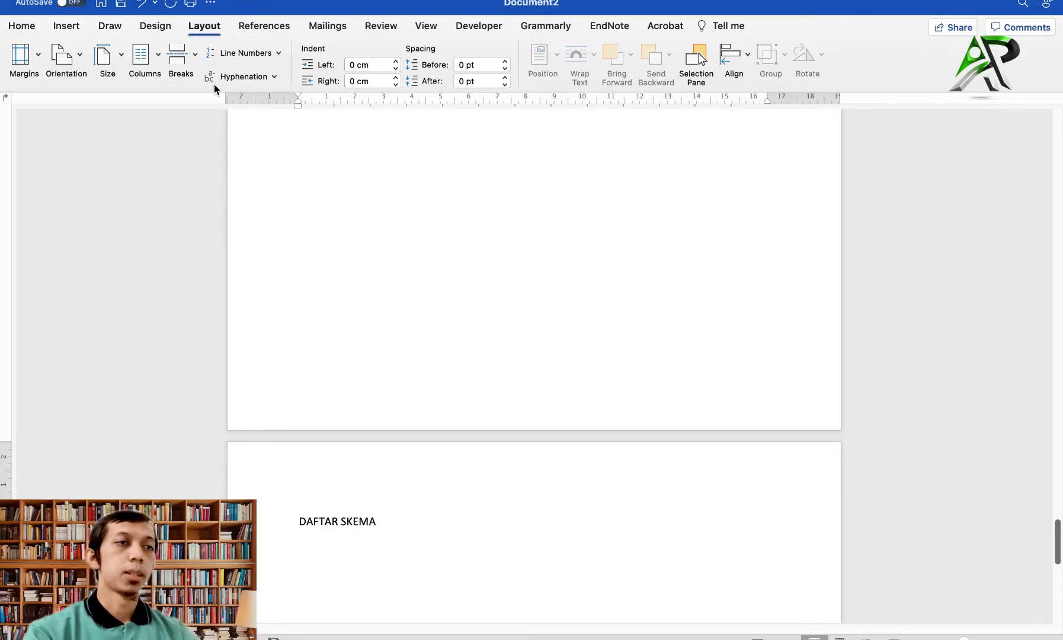
Insert a page break below DAFTAR SKEMA and title the new page LAMPIRAN, followed by an empty line.
left_click(190, 64)
left_click(228, 109)
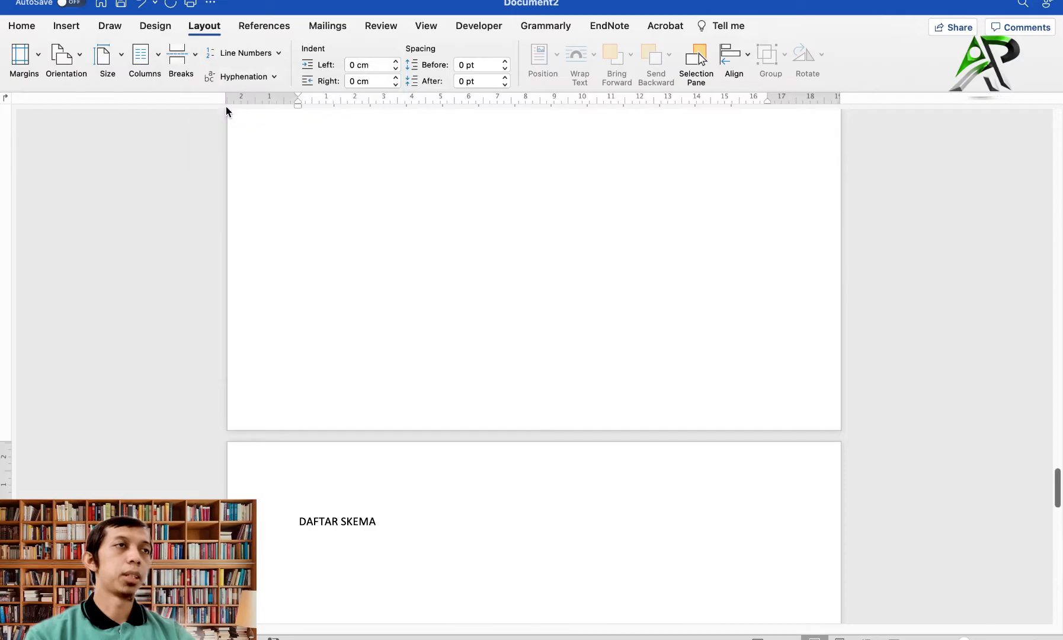
type("LAMPIRAN")
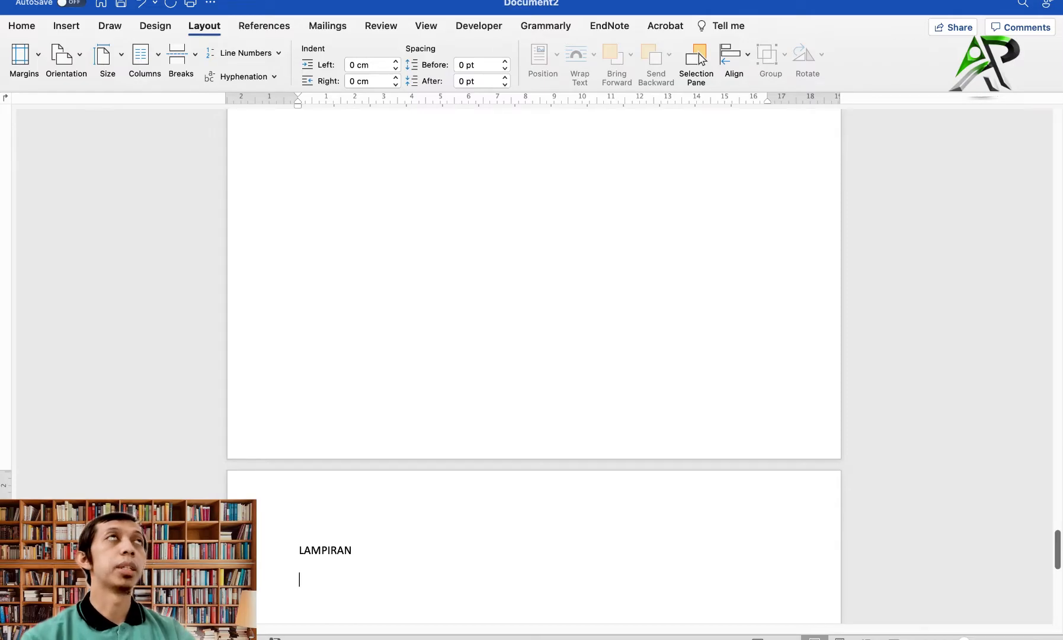
key("Return")
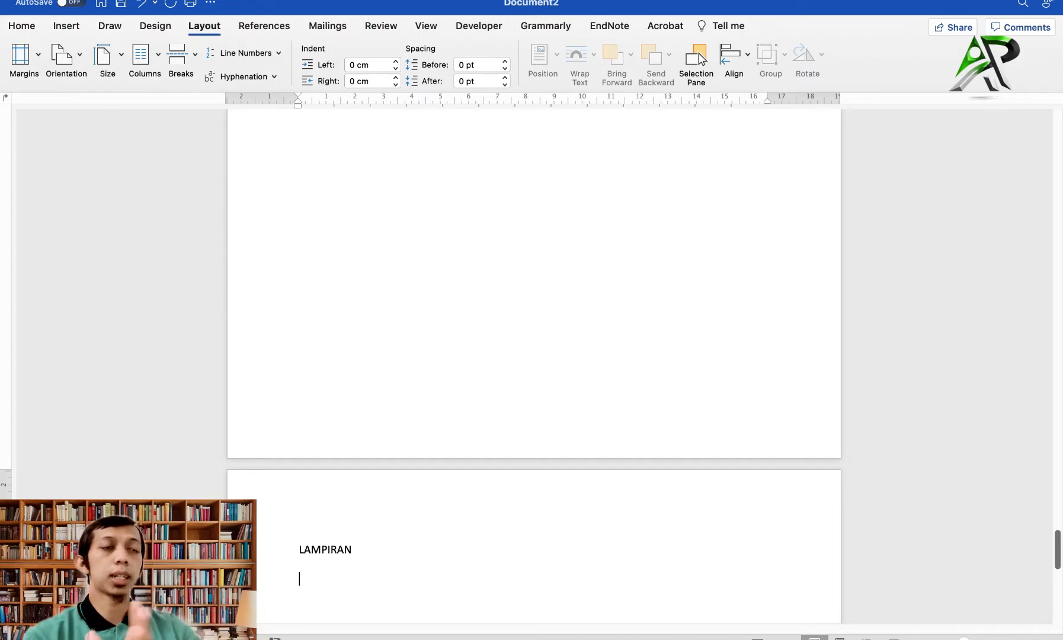
scroll(354, 357, "down", 2)
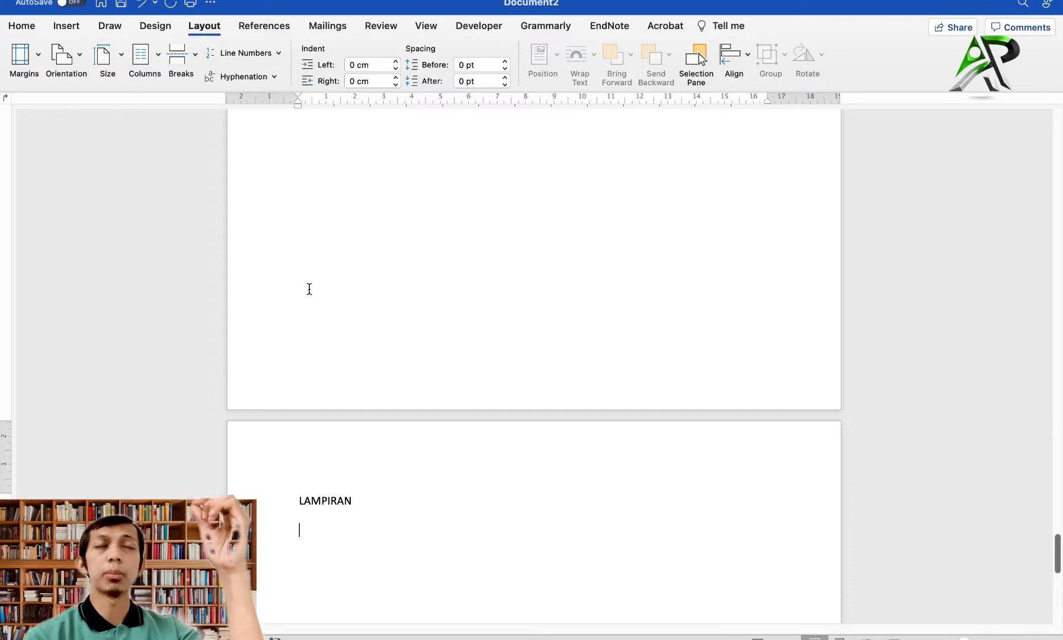
Insert a Next Page section break below LAMPIRAN and title the new page PENDAHULUAN, with empty space below the title.
scroll(352, 566, "down", 1)
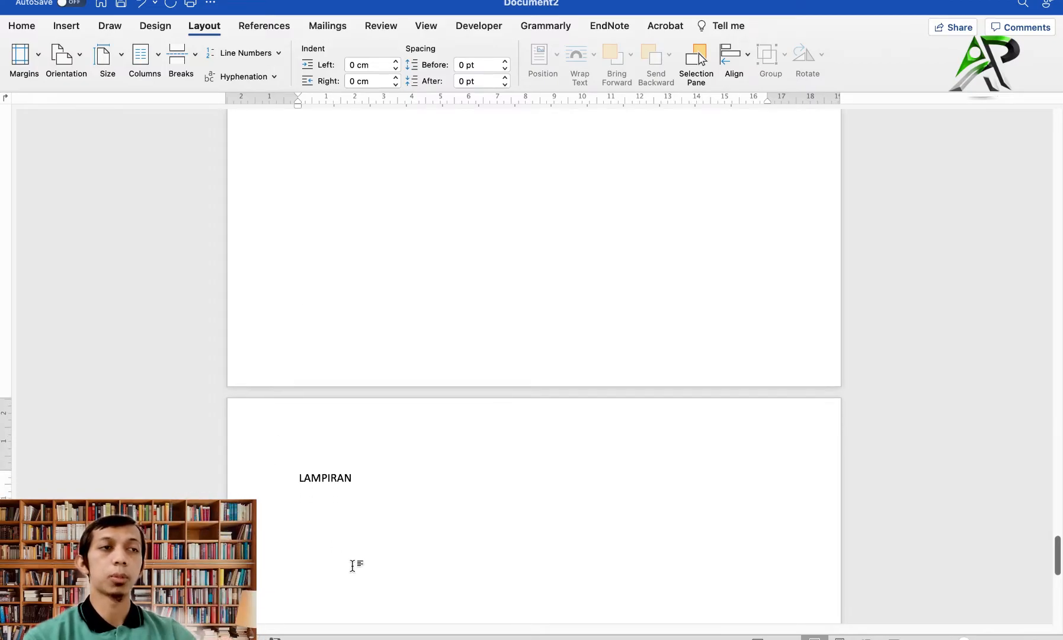
scroll(352, 566, "down", 2)
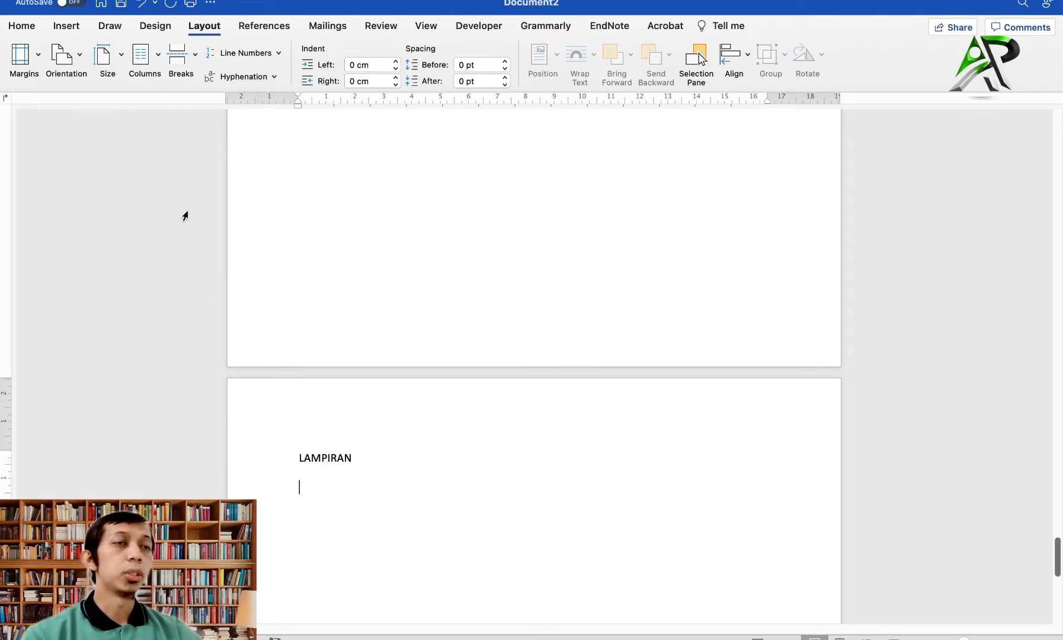
left_click(181, 56)
left_click(266, 203)
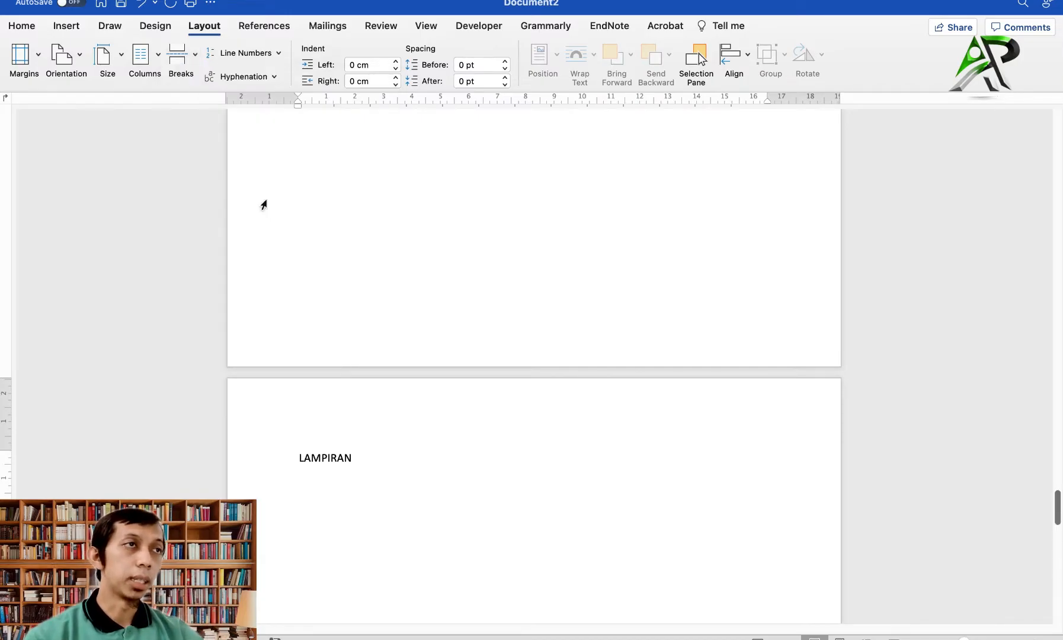
scroll(442, 339, "down", 2)
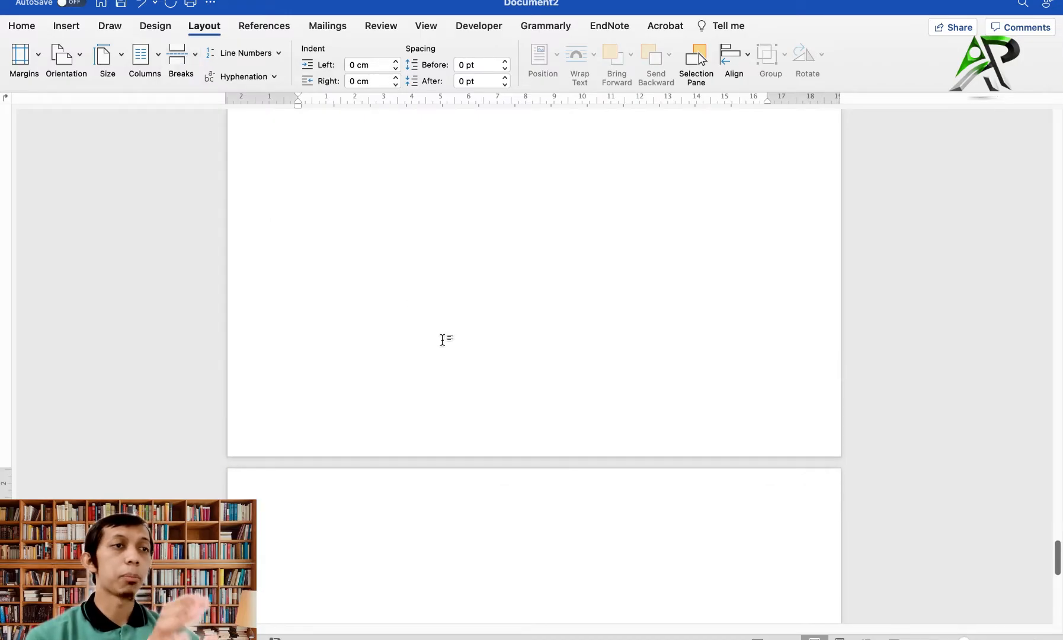
type("PENDAHULUAN")
key("Return")
key("Return")
Insert a page break below PENDAHULUAN and title the new page TINJAUAN PUSTAKA, with empty space below the title.
scroll(533, 356, "down", 2)
scroll(533, 356, "down", 2)
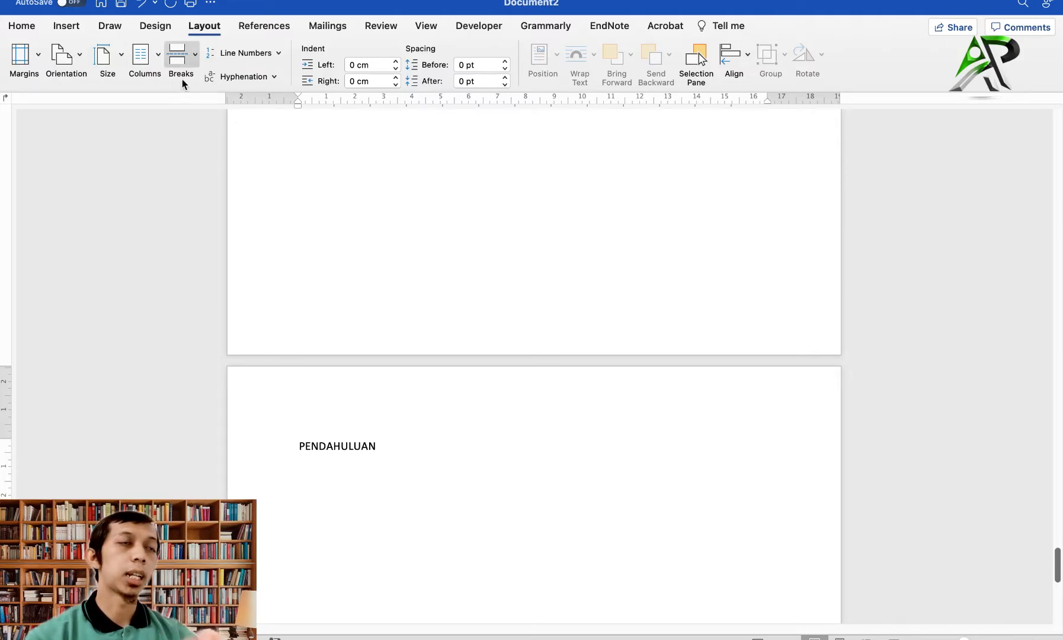
left_click(195, 54)
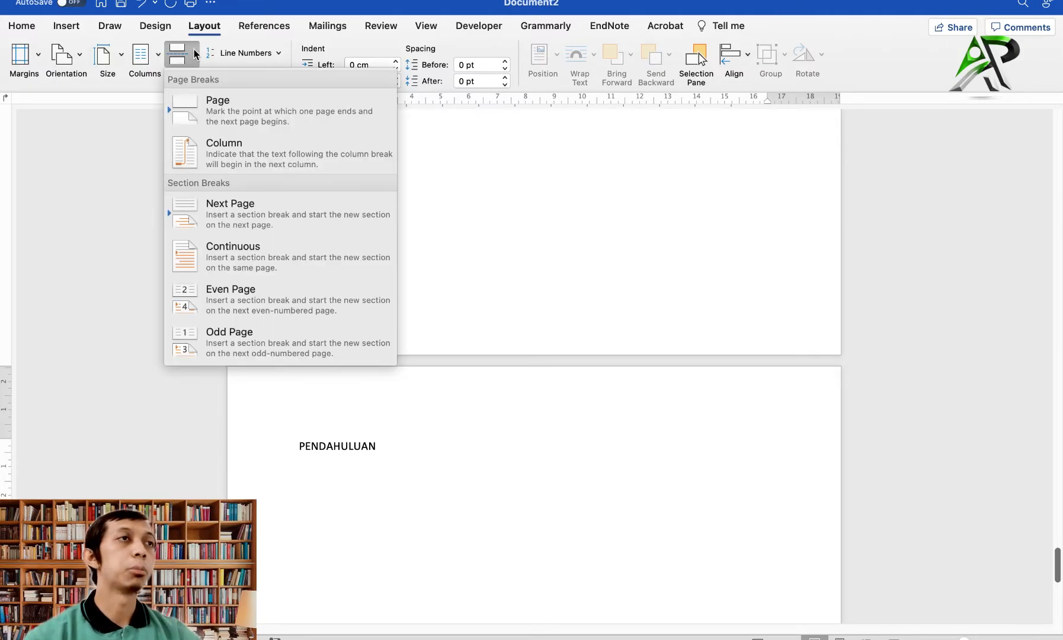
left_click(217, 113)
scroll(383, 368, "down", 2)
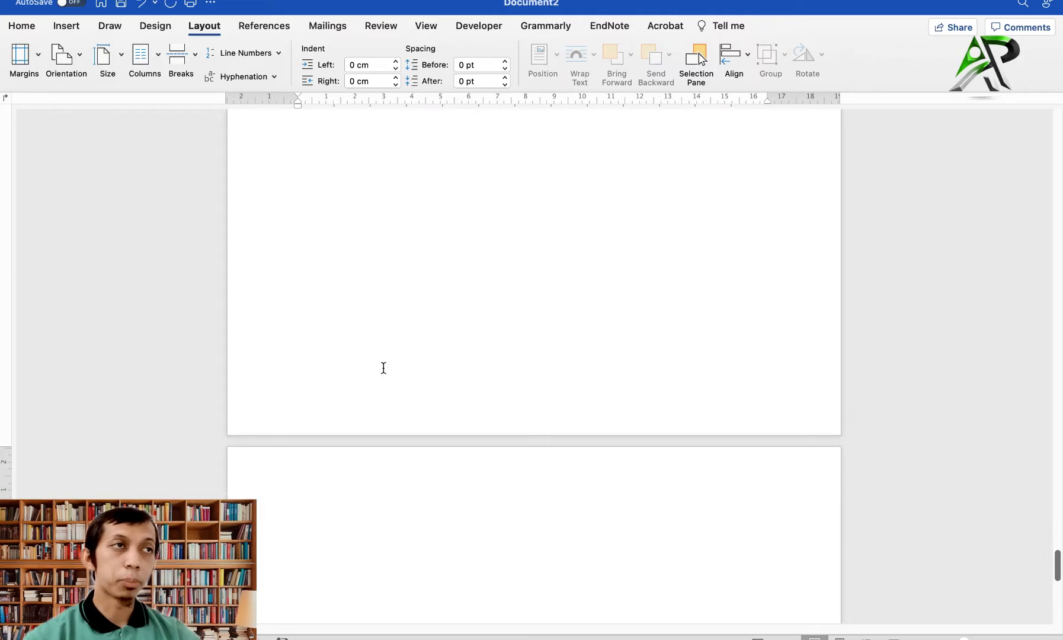
type("TINJA")
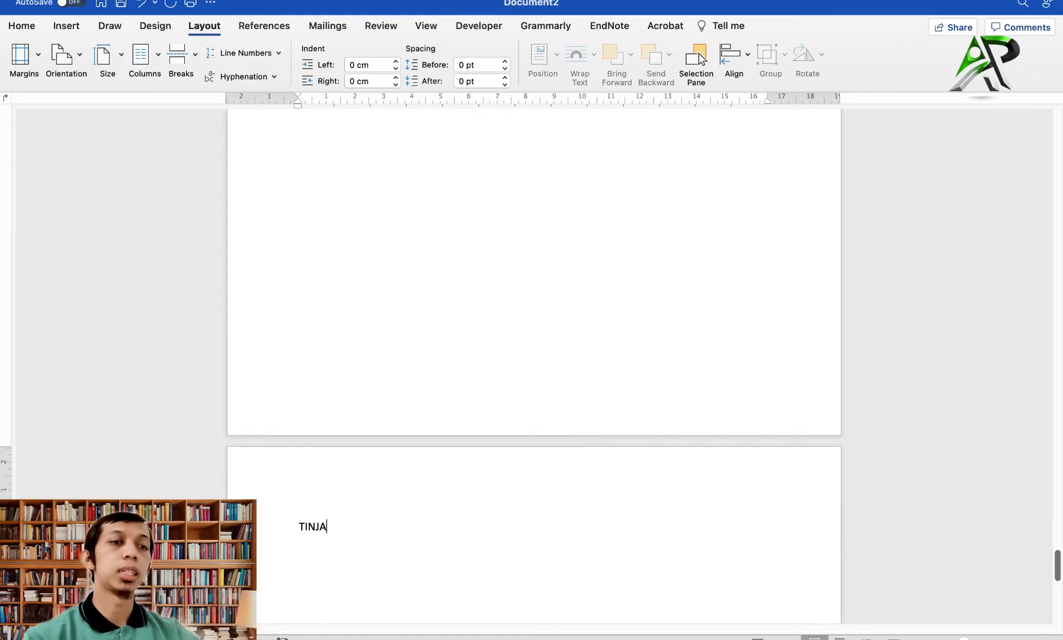
type("UAN PUSTAKA")
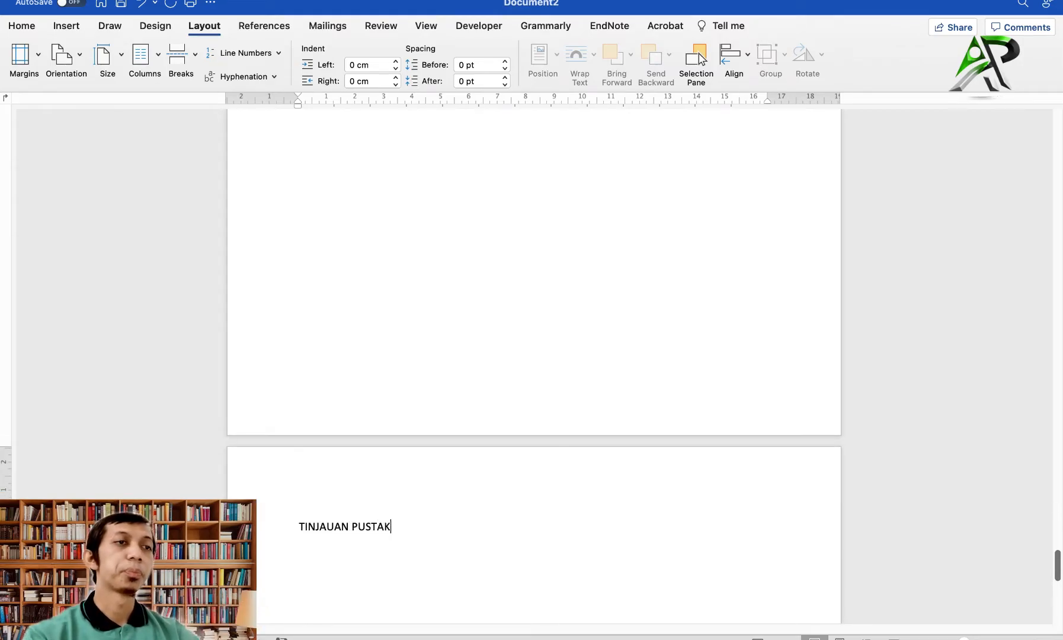
key("Return")
key("Return")
Insert a page break below TINJAUAN PUSTAKA and title the new page METODOLOGI PENELITIAN, with empty space below the title.
scroll(533, 355, "down", 2)
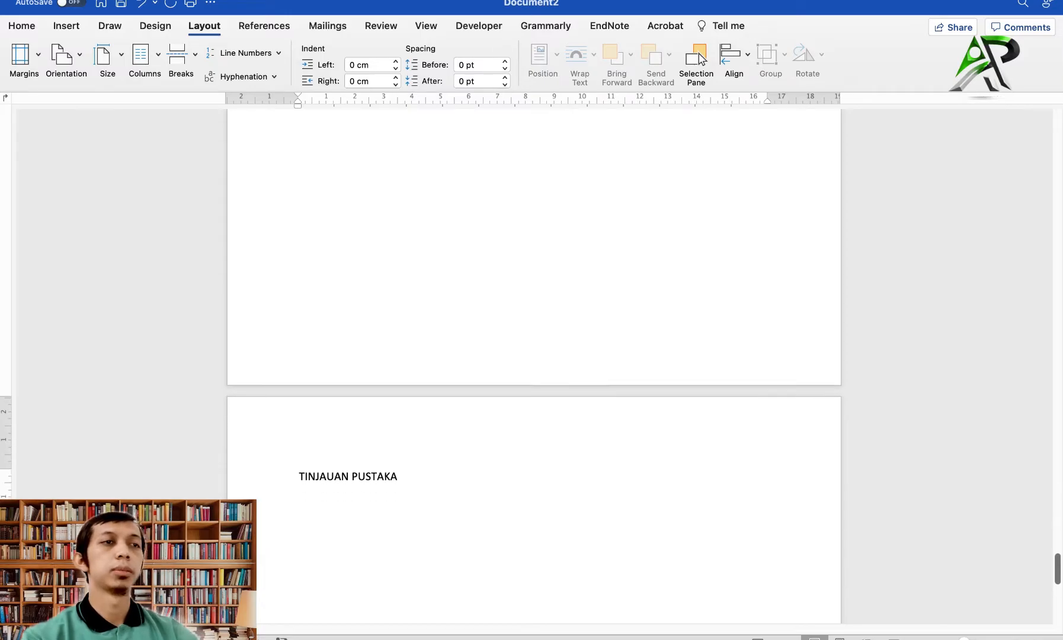
left_click(178, 56)
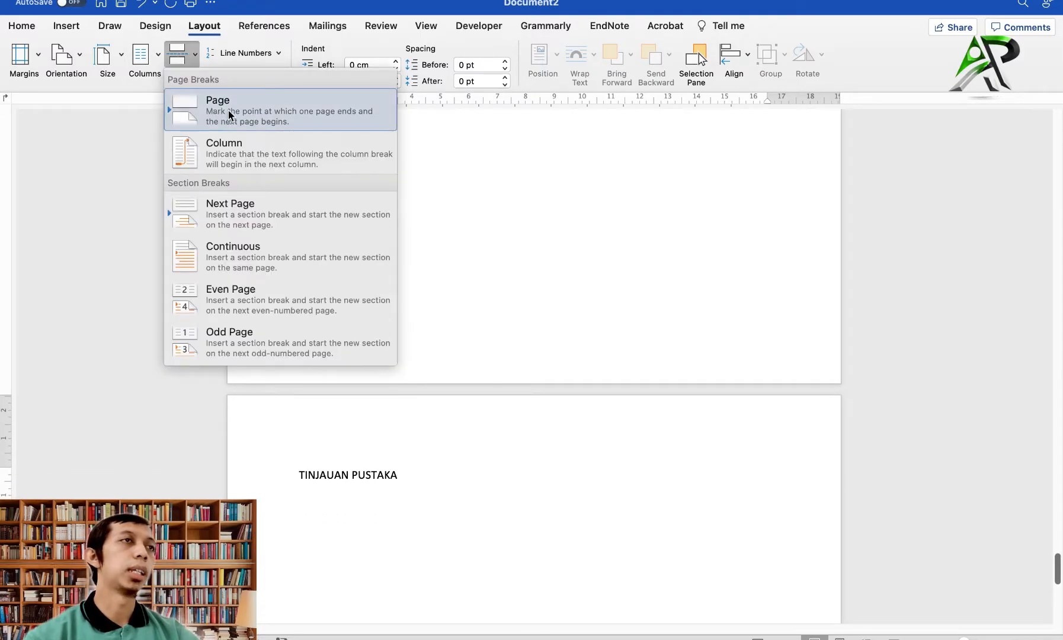
left_click(205, 102)
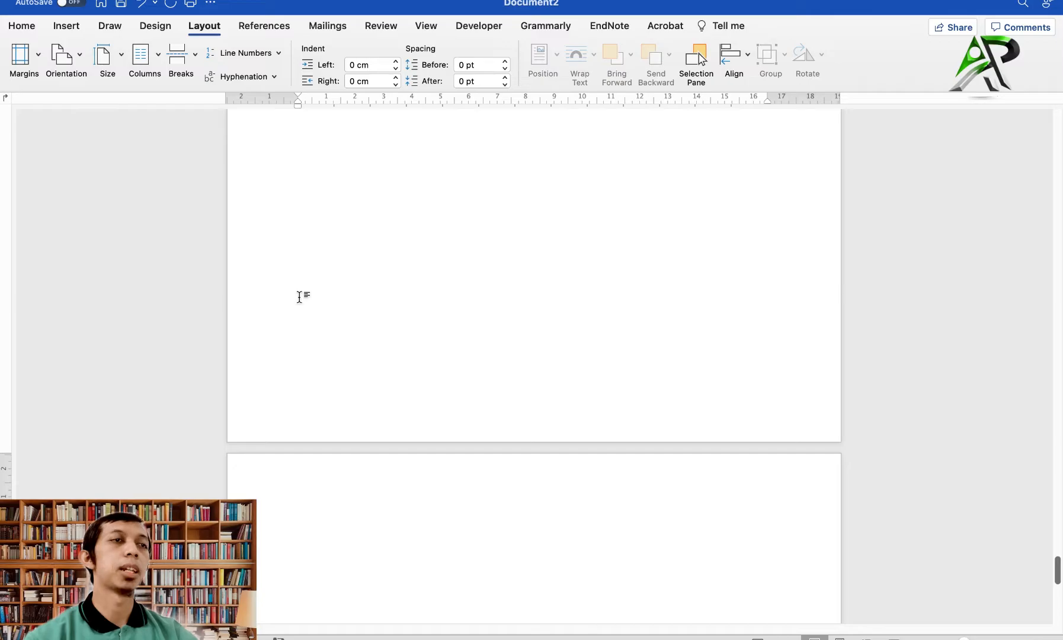
type("METOD")
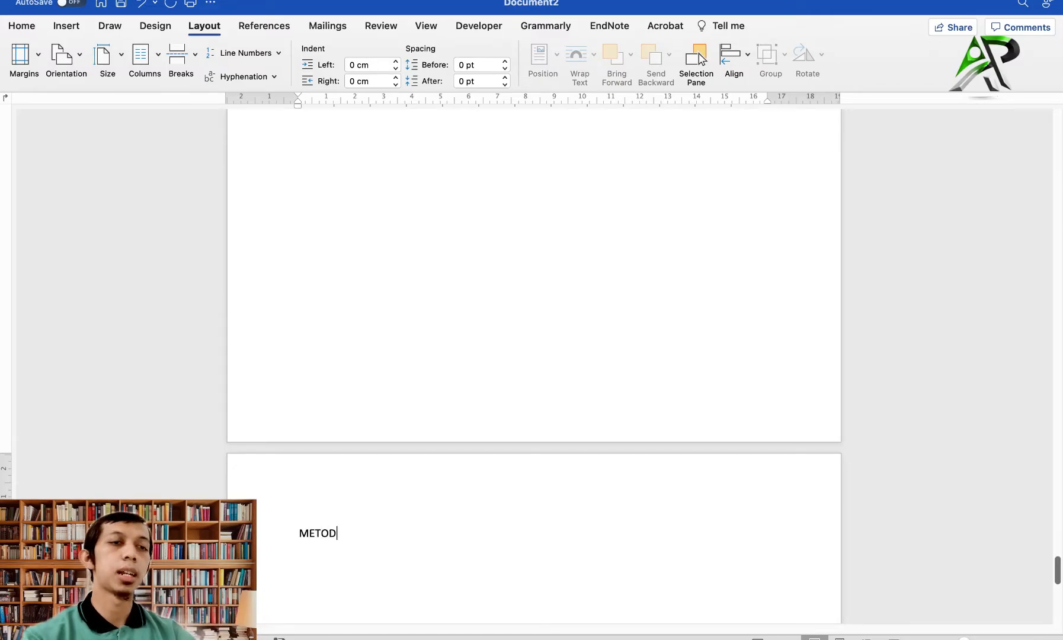
type("OLOGI PENELITIAN")
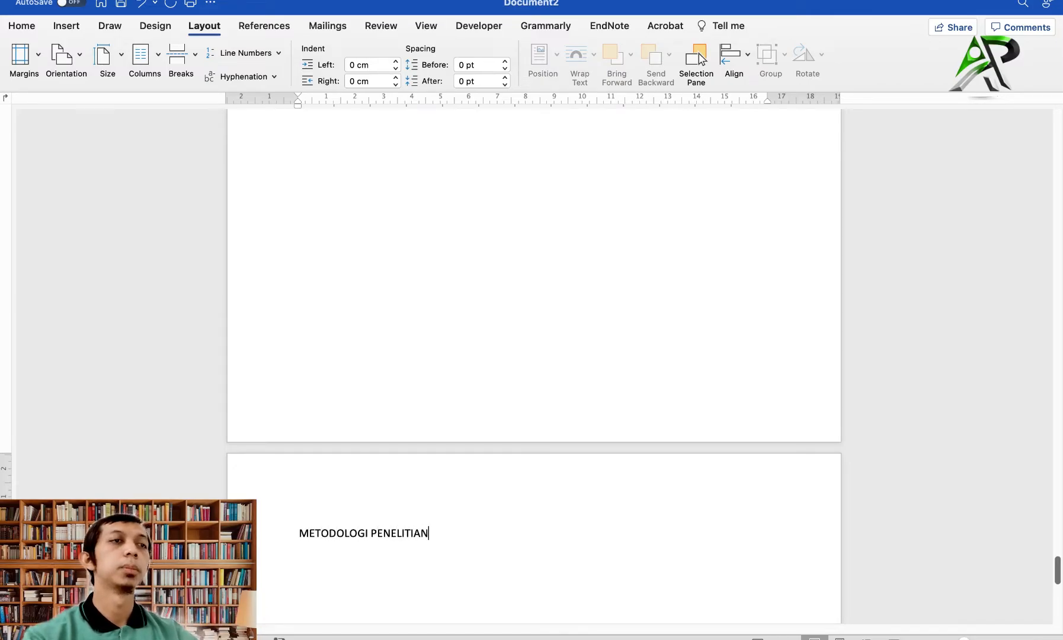
key("Return")
key("Return")
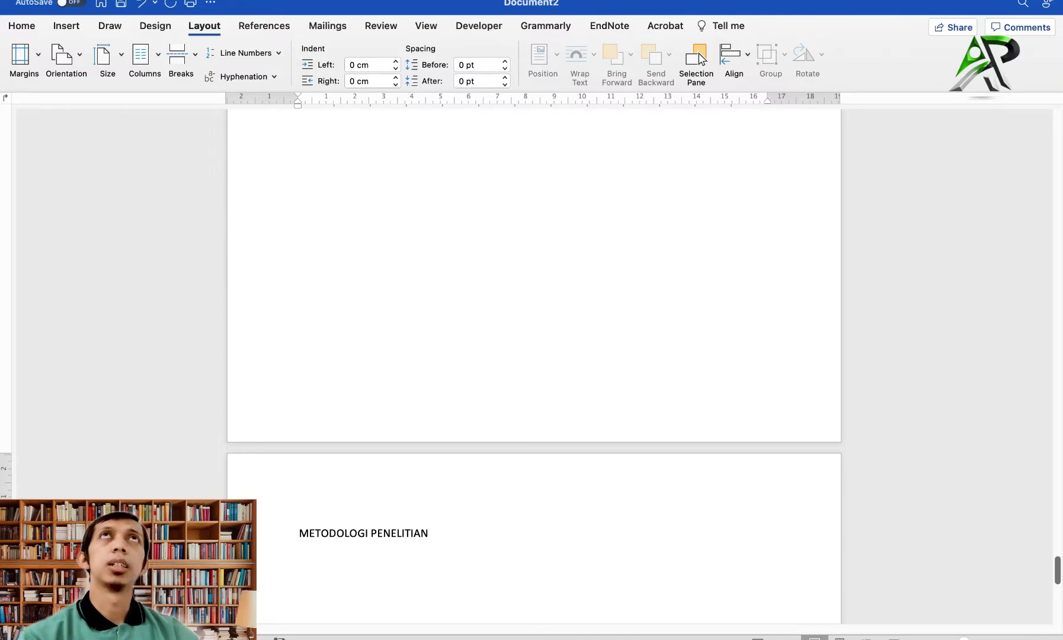
Insert a page break below METODOLOGI PENELITIAN and title the new page DESAIN PENELITIAN, followed by an empty line.
scroll(701, 58, "down", 2)
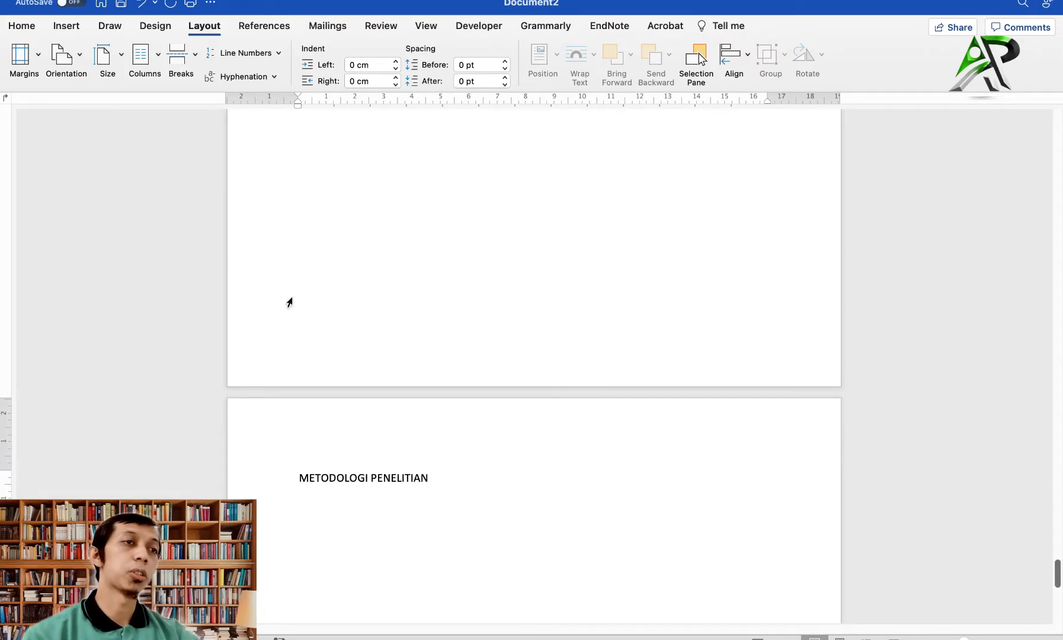
left_click(148, 77)
left_click(197, 56)
left_click(189, 64)
left_click(216, 99)
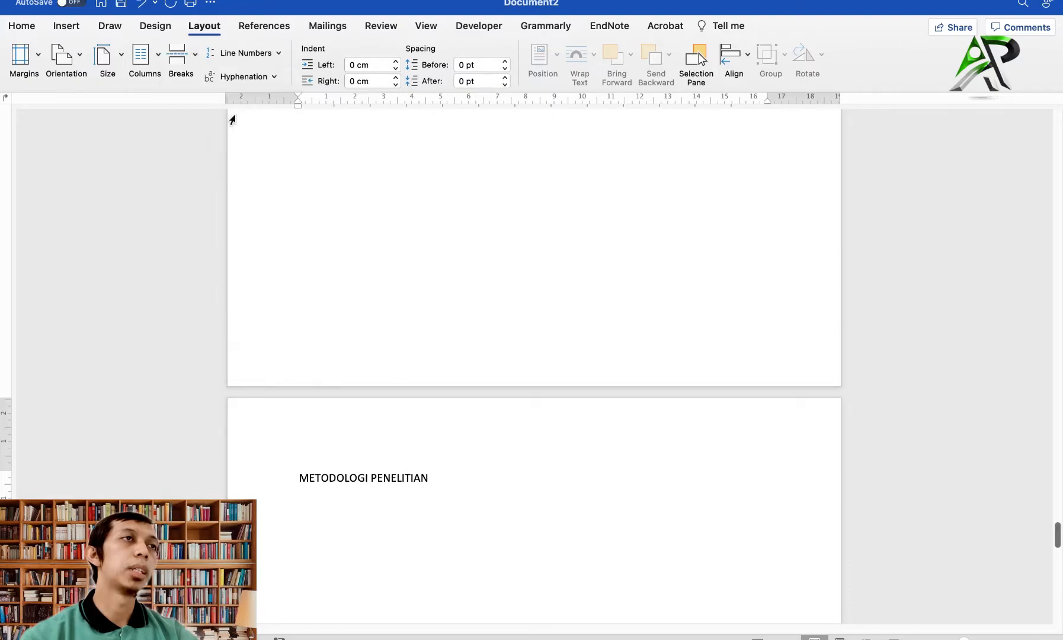
type("DESAIN PENELITIAN")
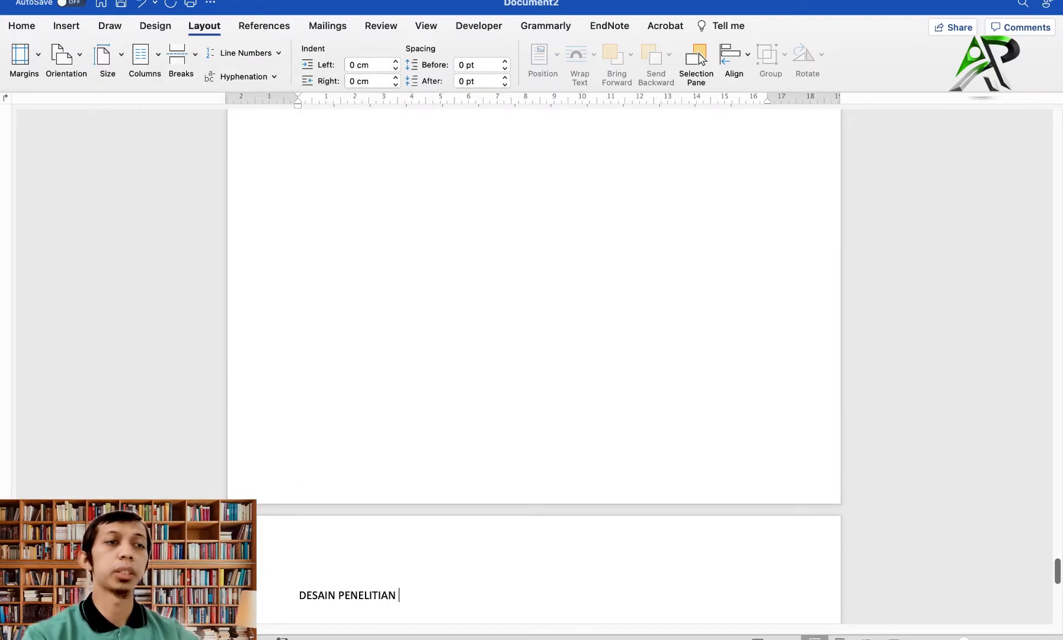
key("Return")
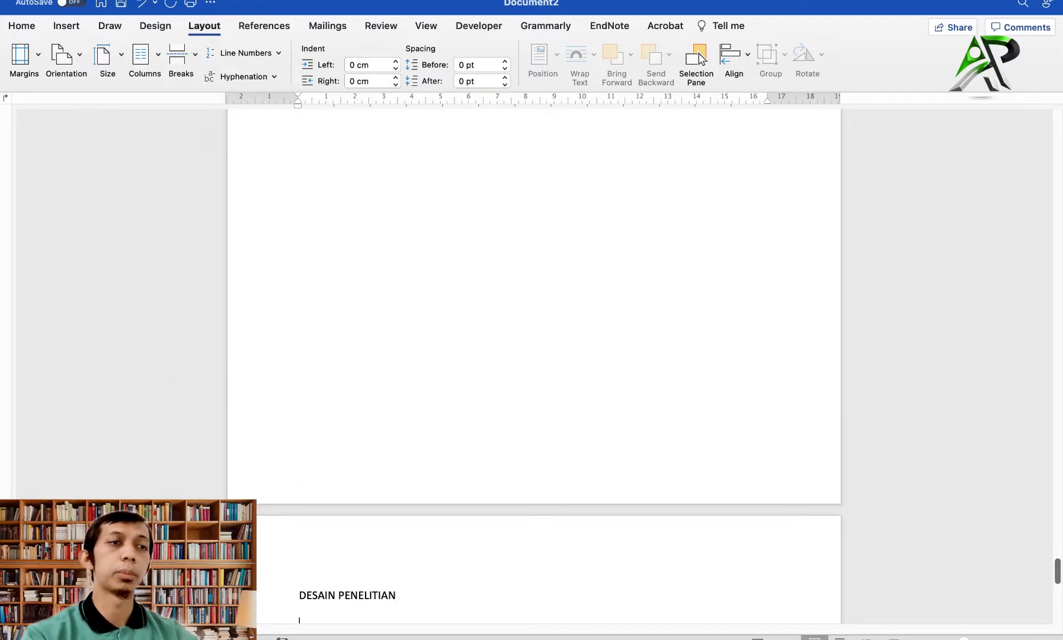
Insert a page break below DESAIN PENELITIAN and title the new page HASIL, followed by an empty line.
left_click(179, 56)
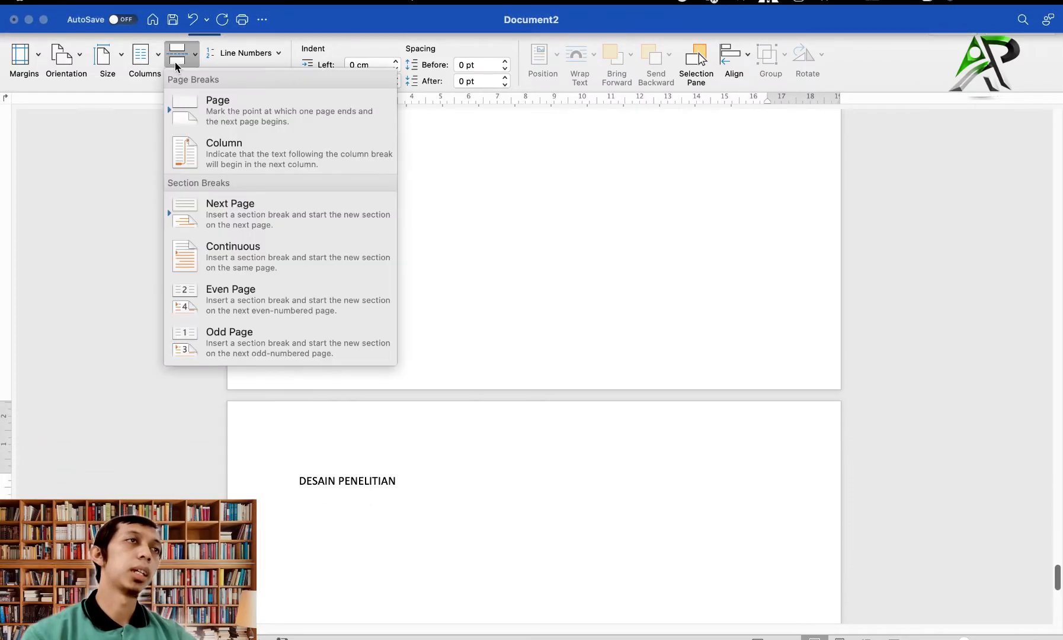
left_click(224, 110)
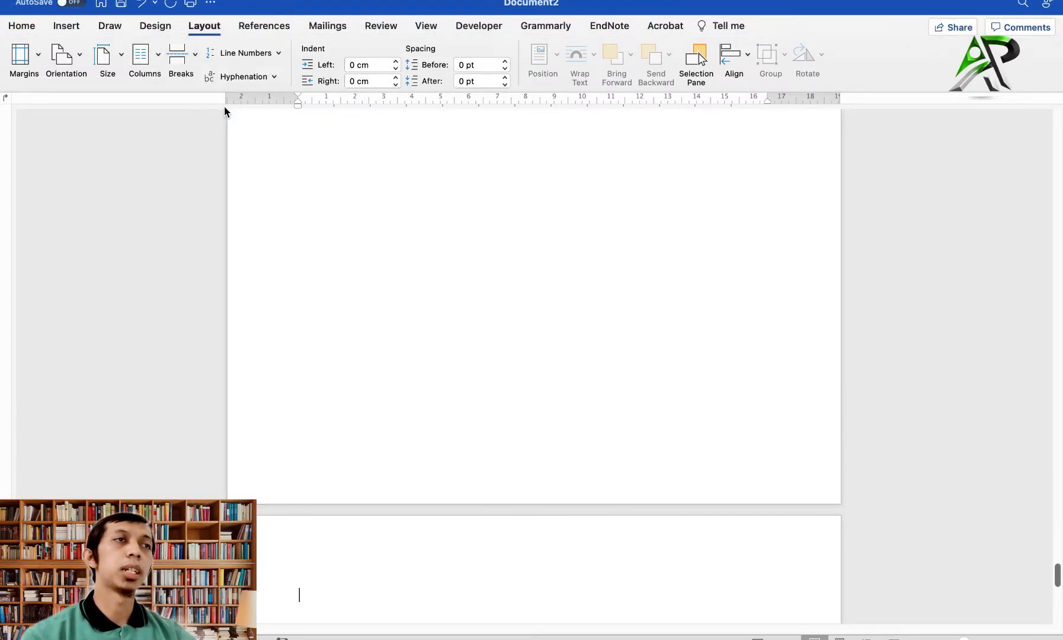
type("HASIL")
key("Return")
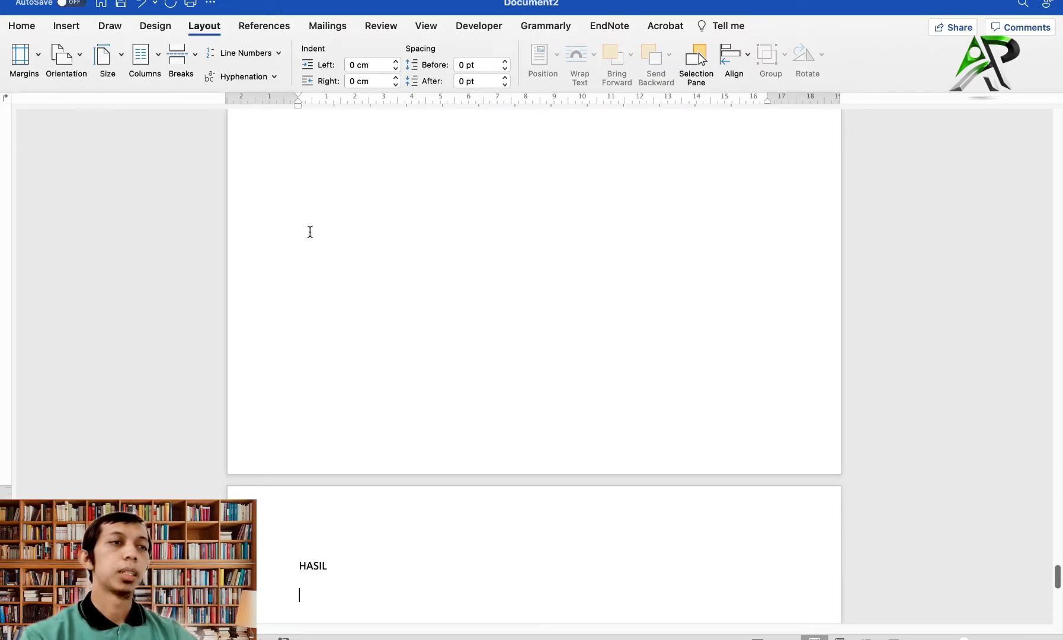
Insert a page break below HASIL and title the new page PEMBAHASAN, followed by an empty line.
scroll(364, 377, "down", 2)
left_click(184, 76)
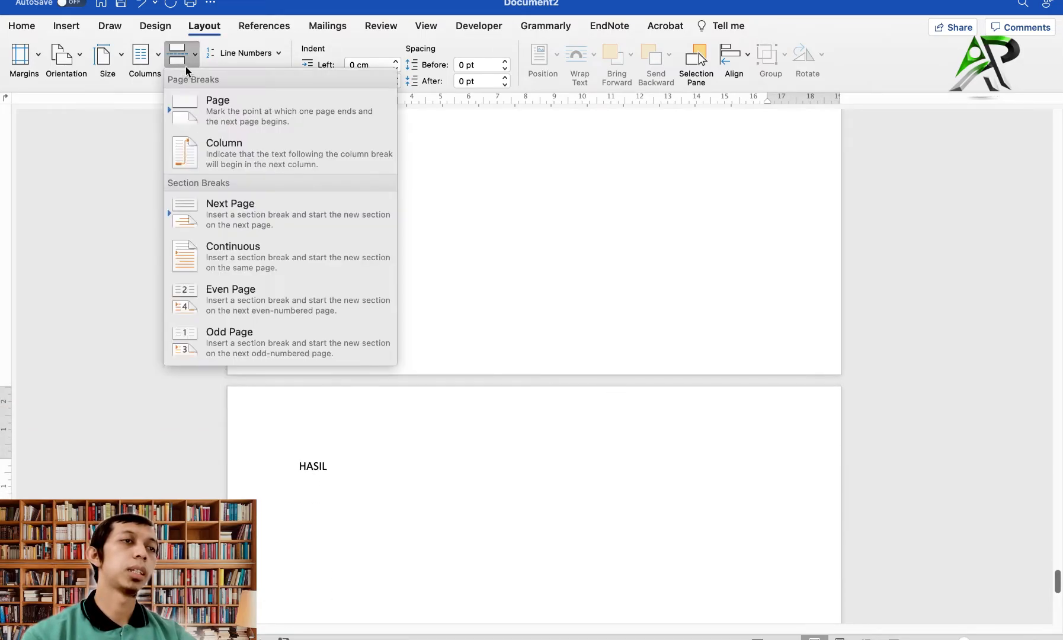
left_click(220, 106)
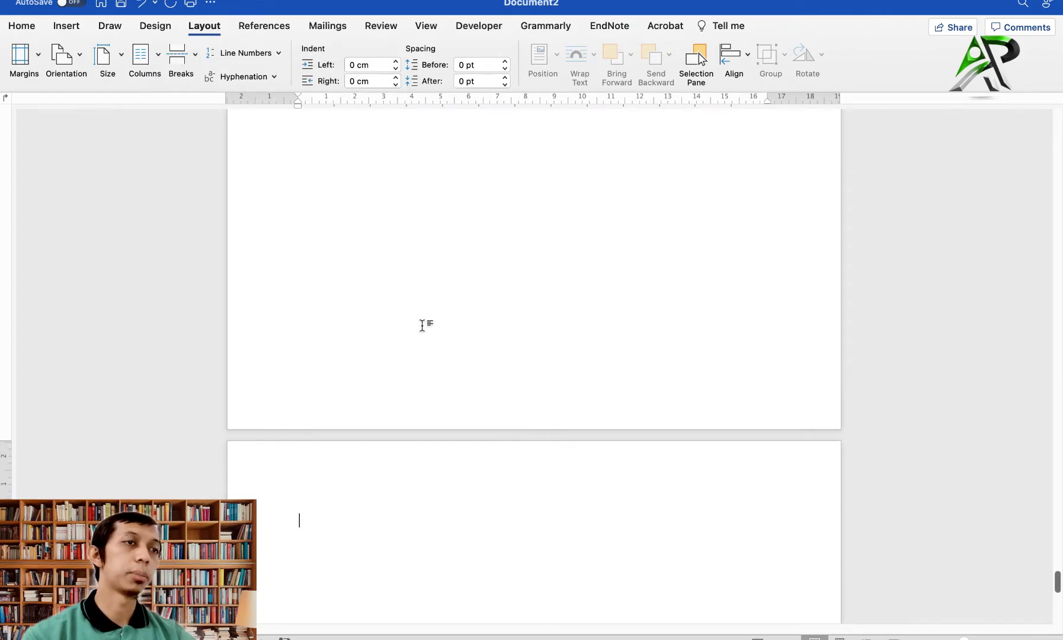
type("PEMBAHASAN")
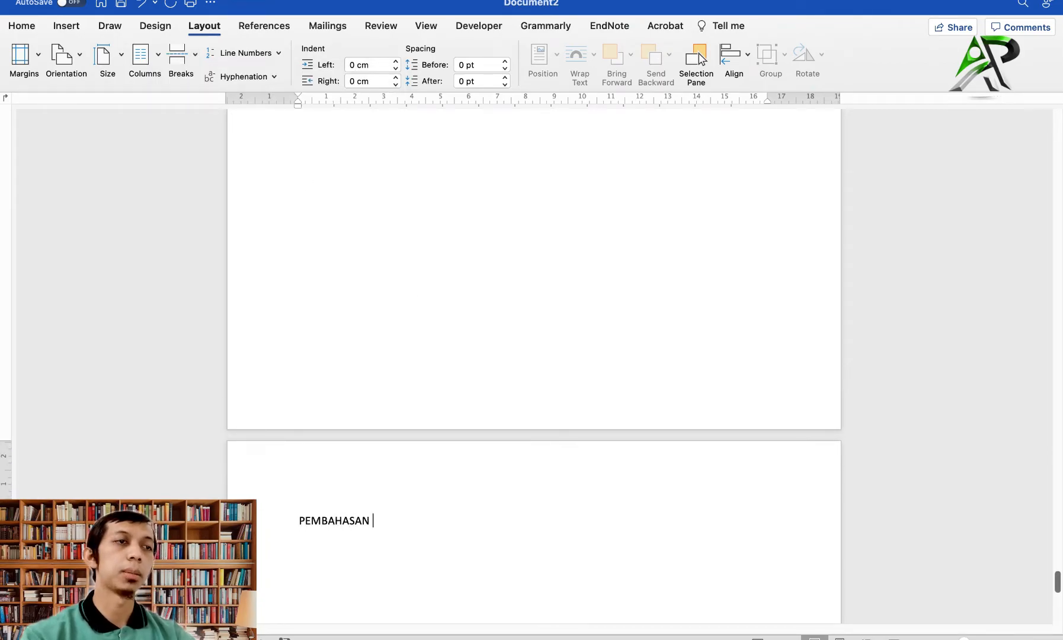
key("Return")
Insert a page break below PEMBAHASAN and title the new page PENUTUP, followed by an empty line.
scroll(533, 366, "down", 2)
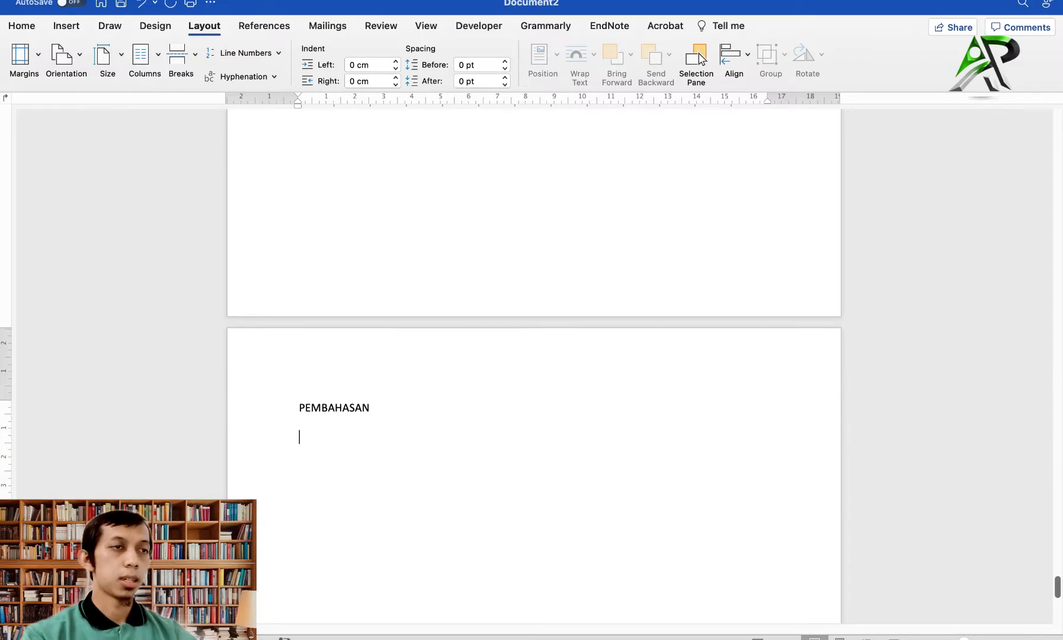
left_click(181, 58)
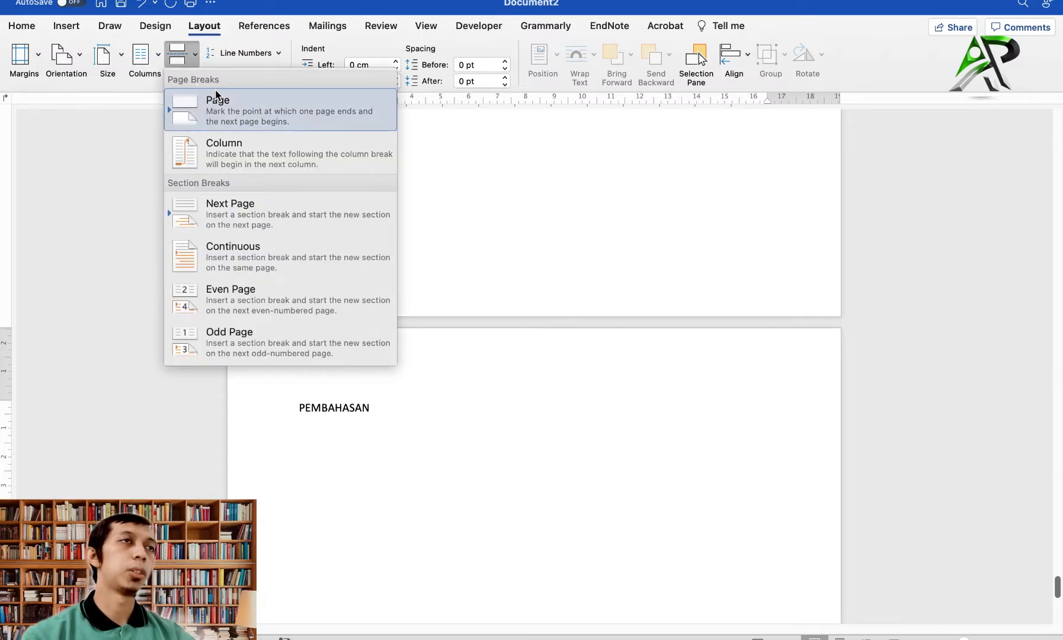
left_click(234, 113)
type("PENUTUP")
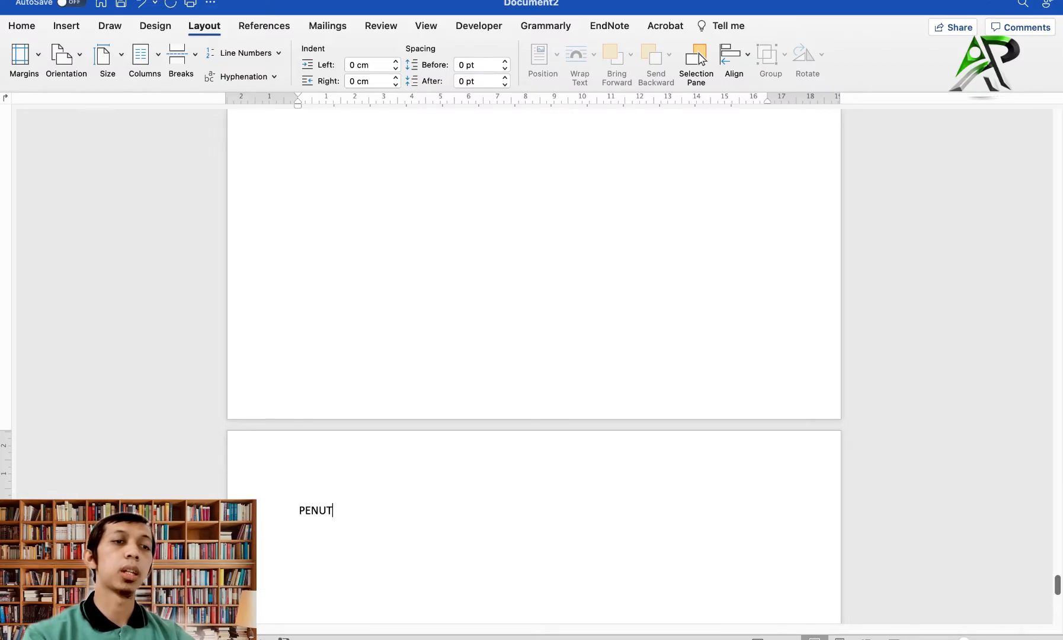
key("Return")
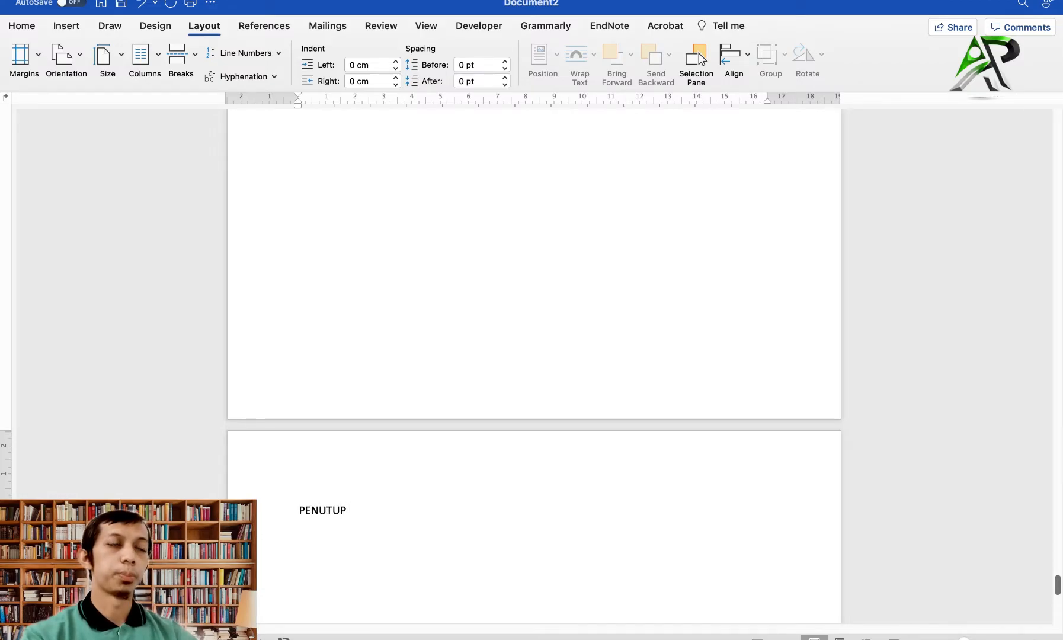
key("Return")
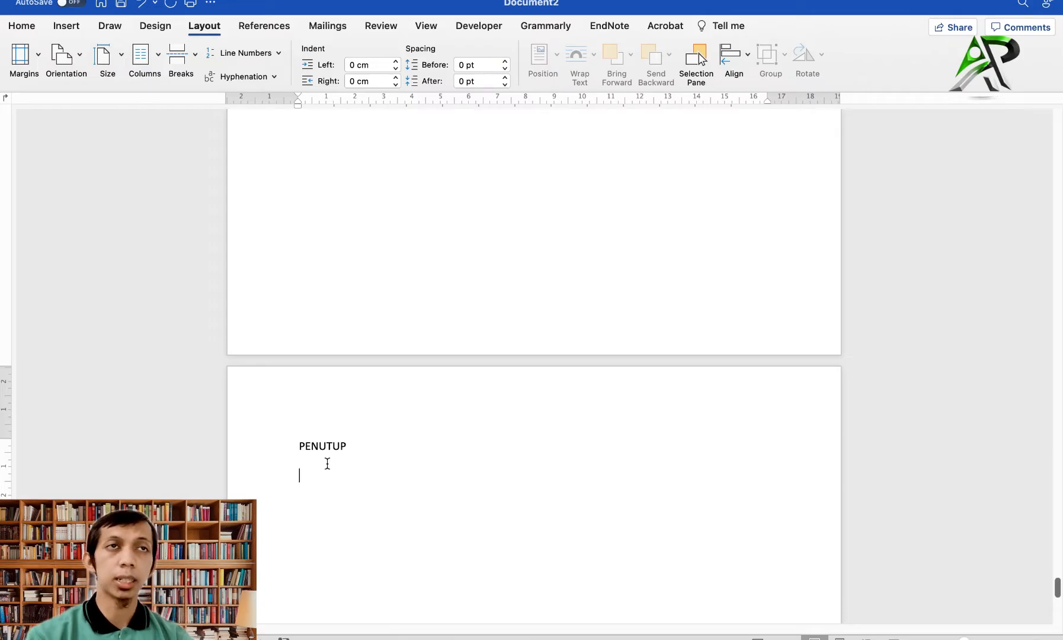
Insert a Next Page section break below PENUTUP and title the new page DAFTAR PUSTAKA.
scroll(327, 463, "down", 1)
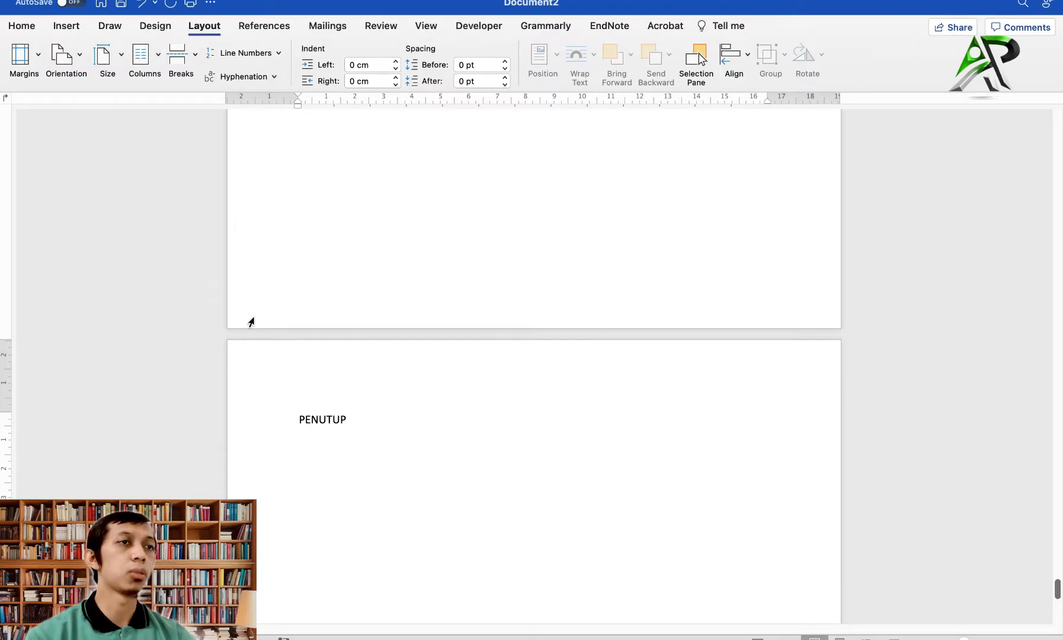
left_click(180, 66)
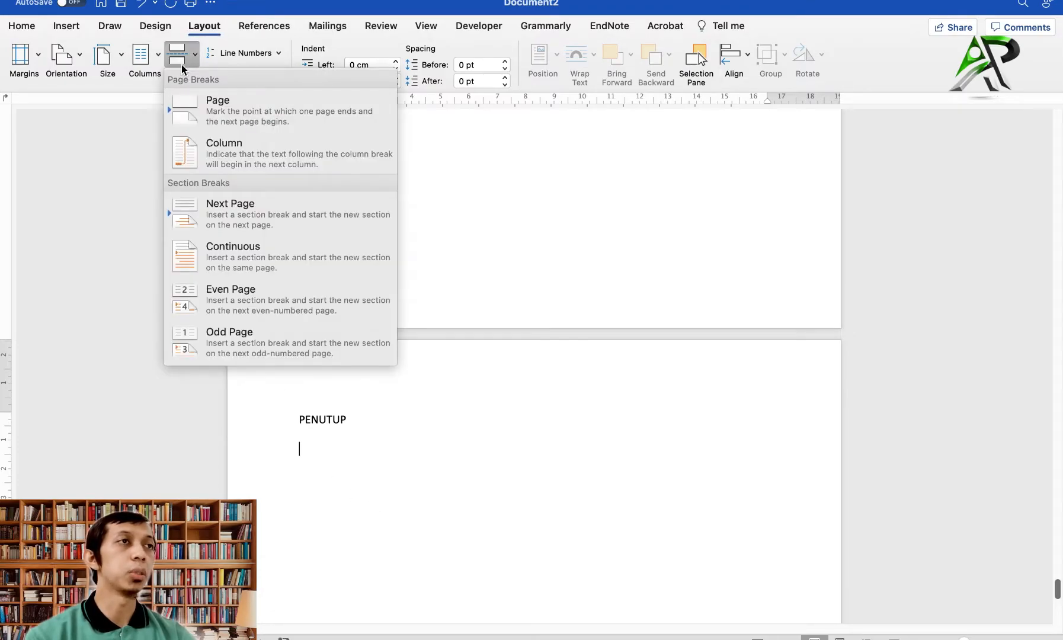
left_click(261, 224)
type("DAF")
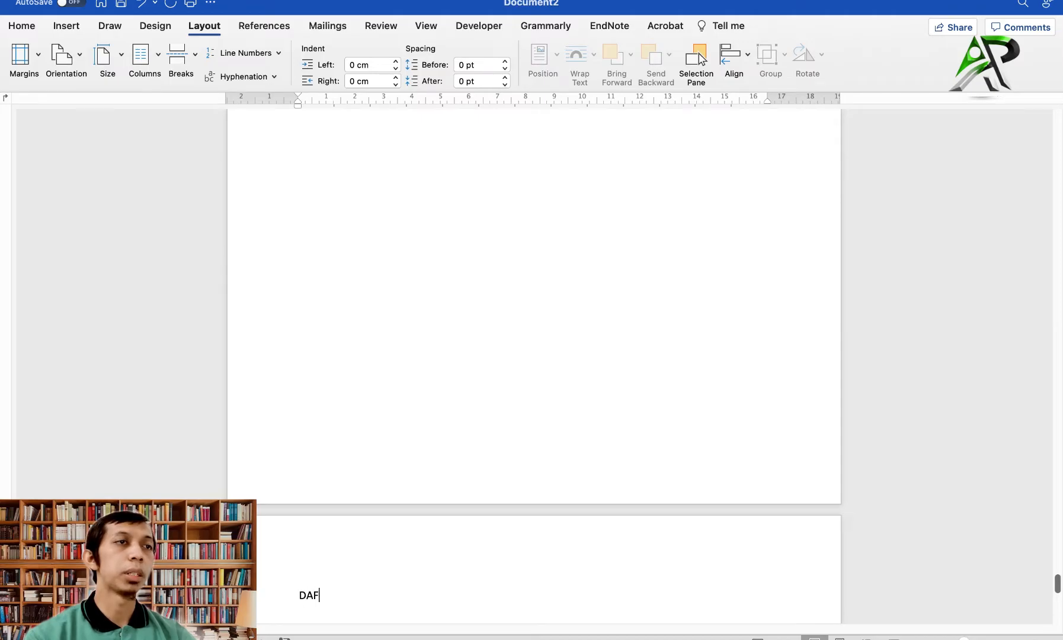
type("TAR PUSAK")
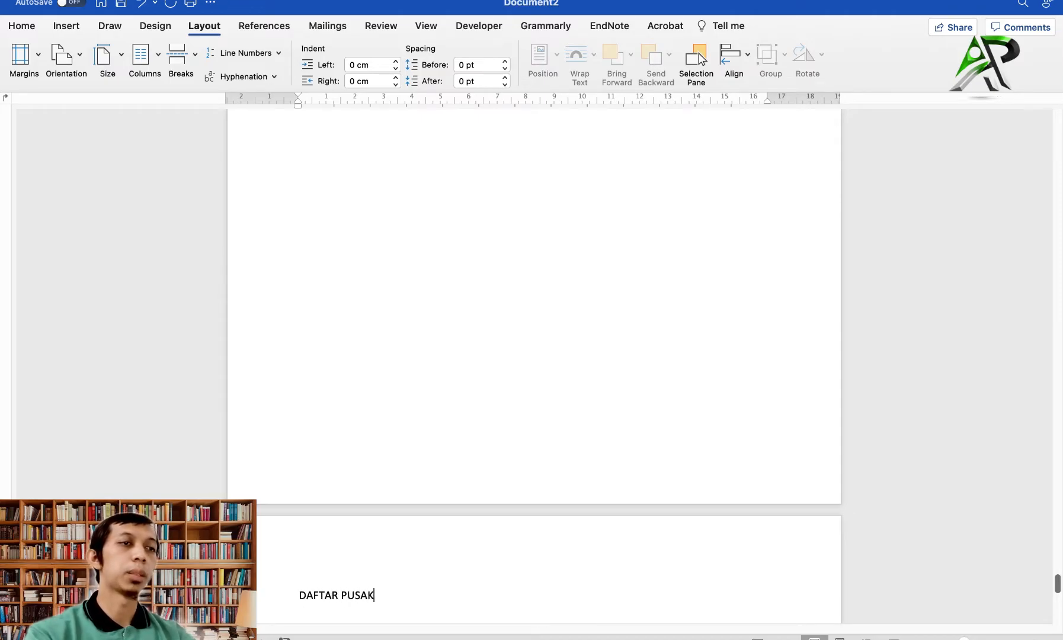
key("BackSpace")
type("RAKA")
key("BackSpace")
key("BackSpace")
key("BackSpace")
key("BackSpace")
type("TAKA")
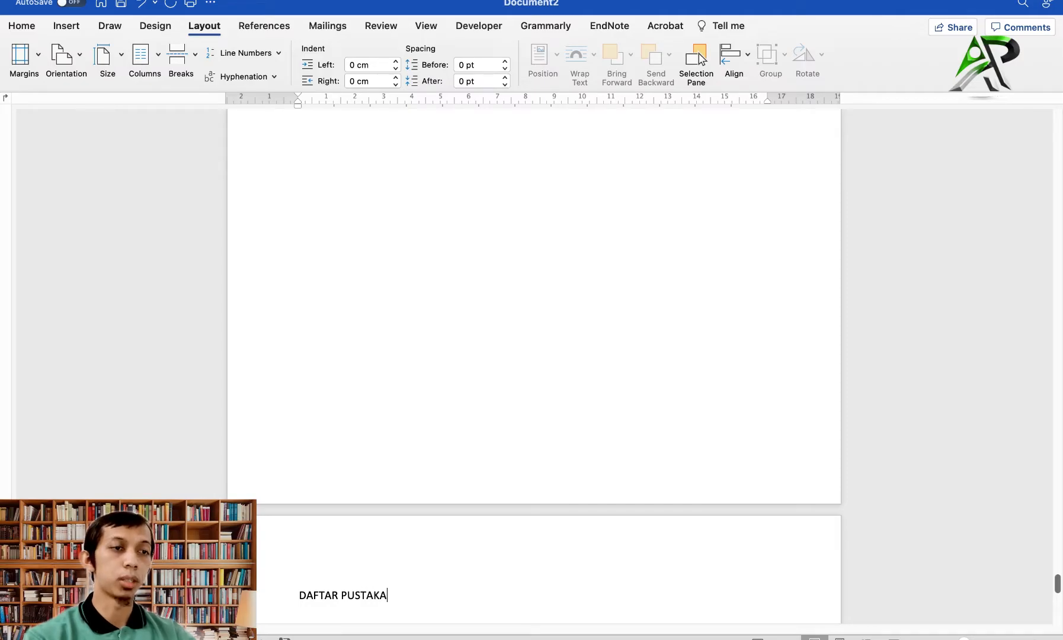
Try formatting the HALAMAN PENGESAHAN title directly as centred, bold Times New Roman at 14 pt.
scroll(515, 268, "up", 15)
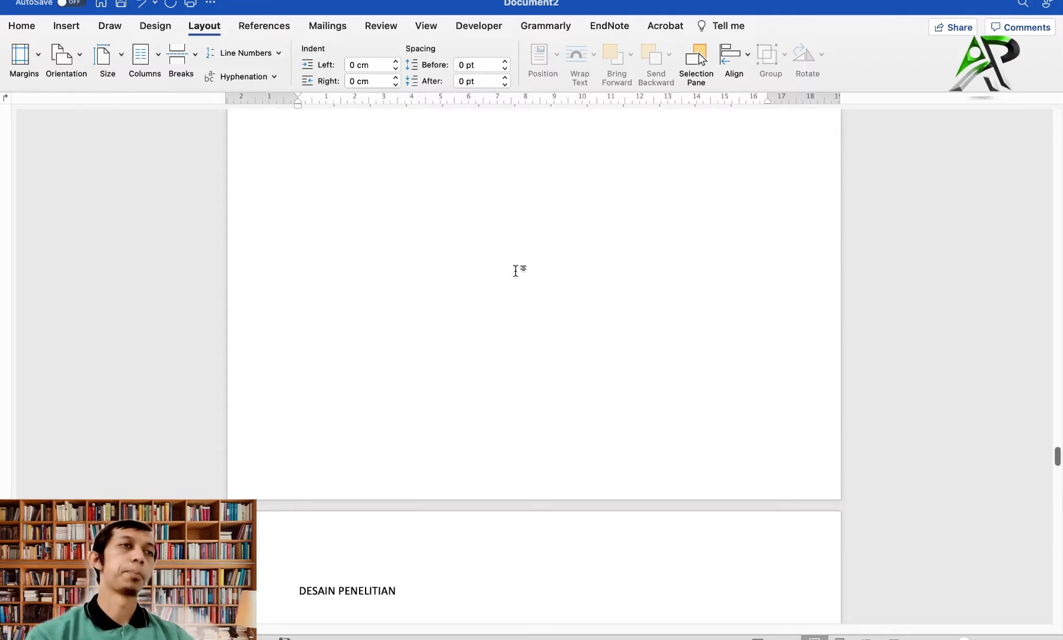
scroll(515, 270, "up", 20)
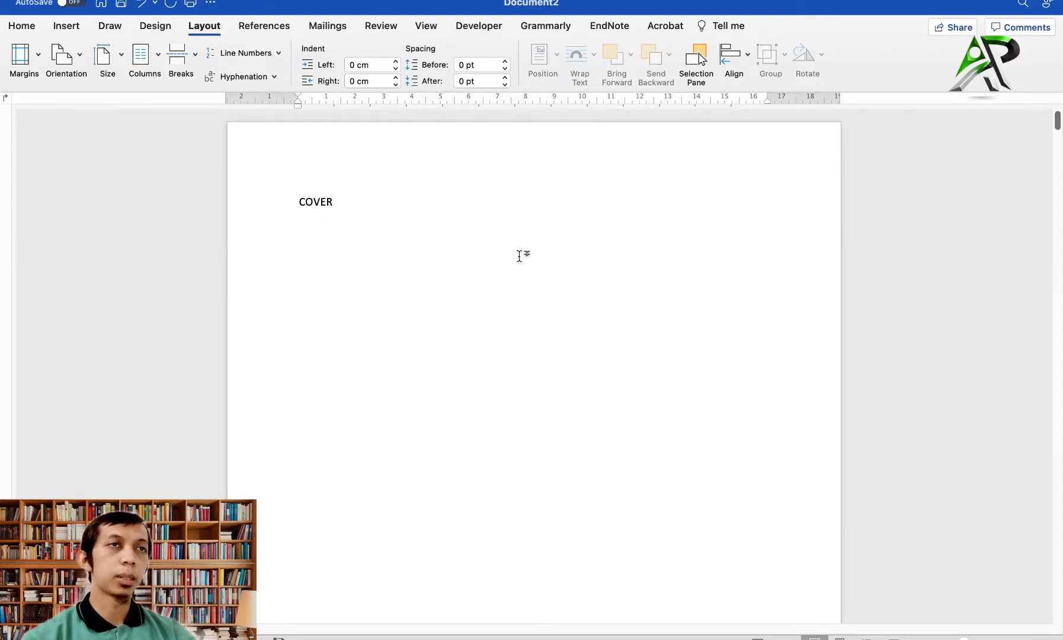
left_click(28, 31)
scroll(294, 261, "down", 10)
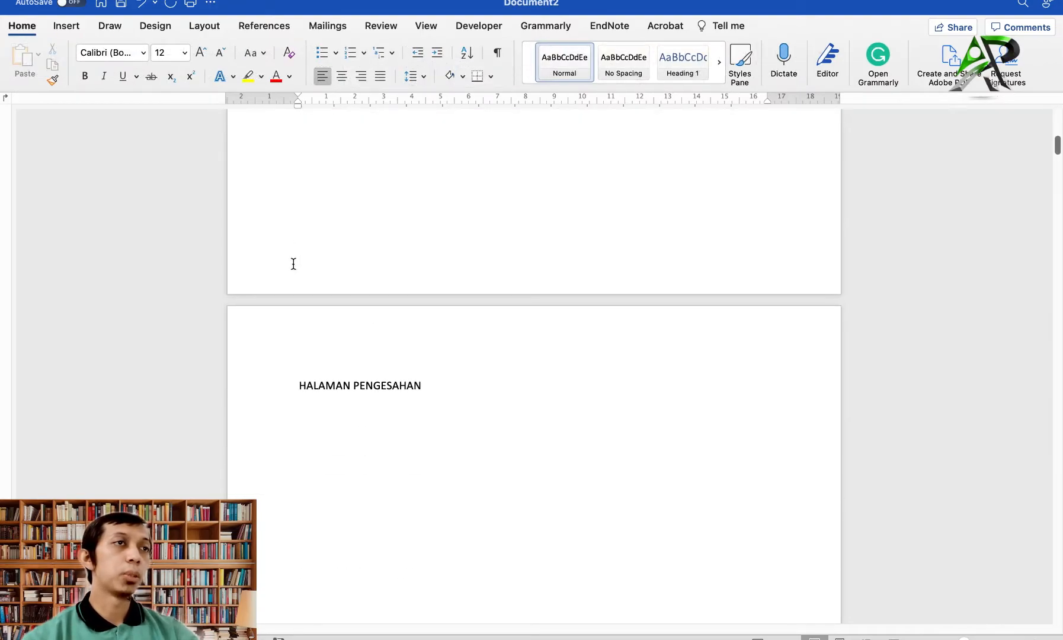
scroll(293, 263, "down", 2)
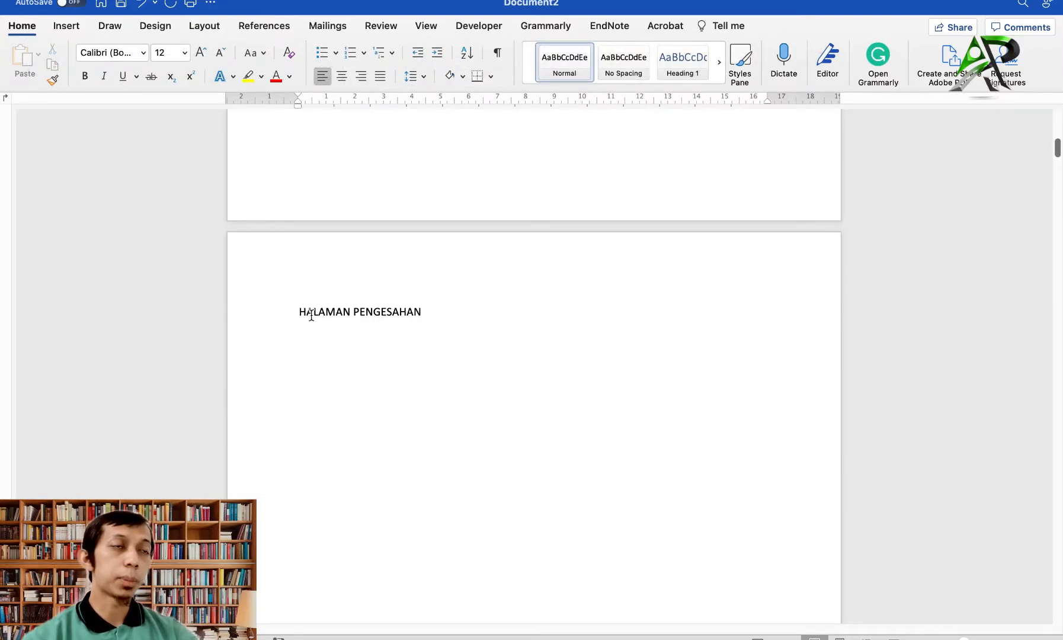
key("ctrl+Left")
key("ctrl+Right")
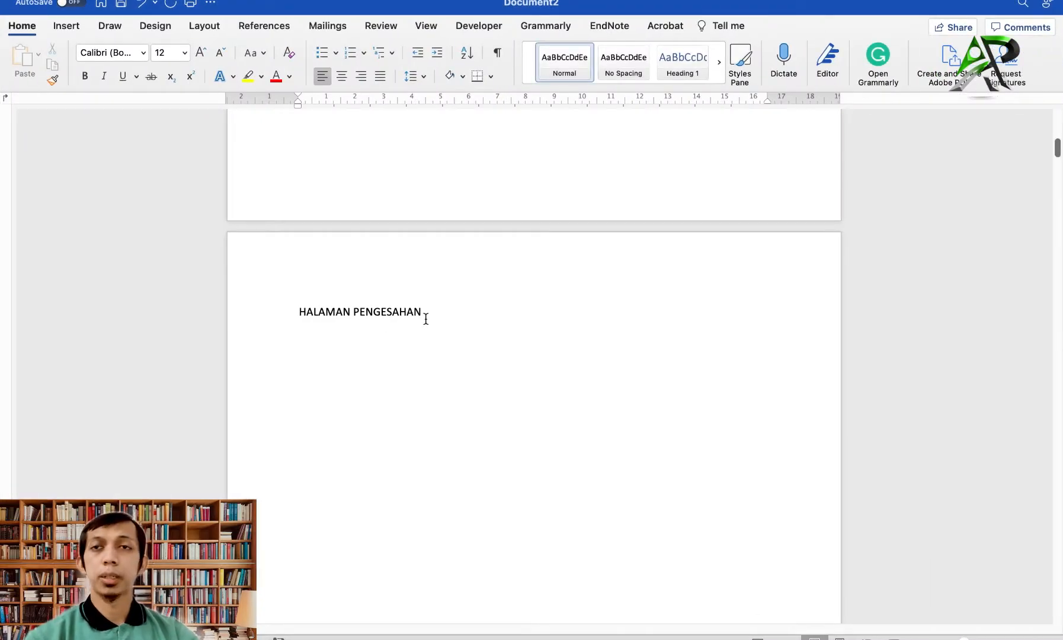
left_click_drag(428, 314, 320, 313)
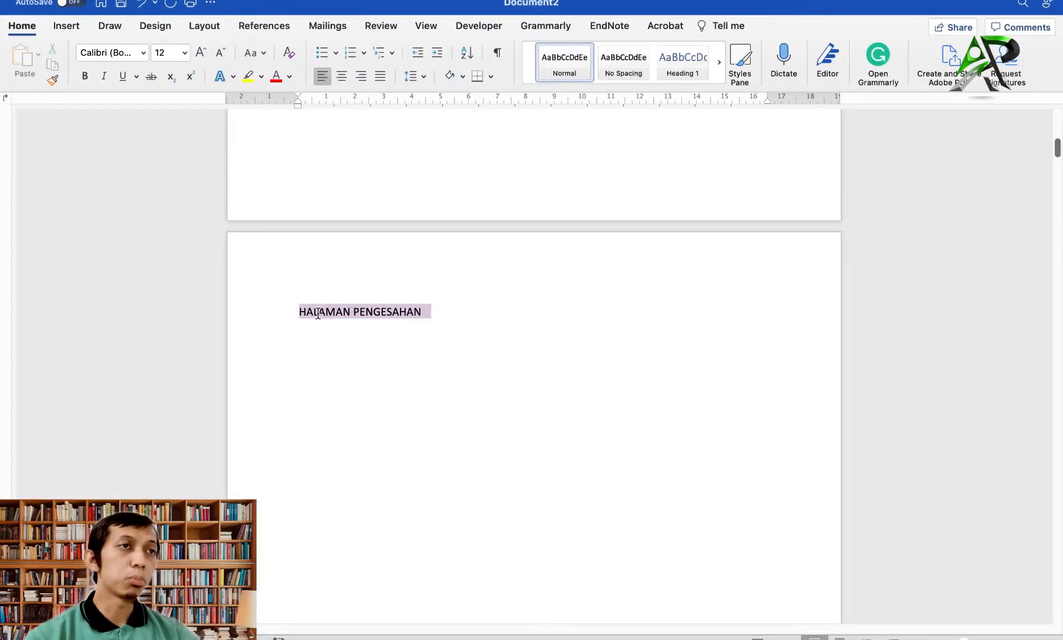
left_click(342, 77)
left_click(85, 77)
left_click(143, 53)
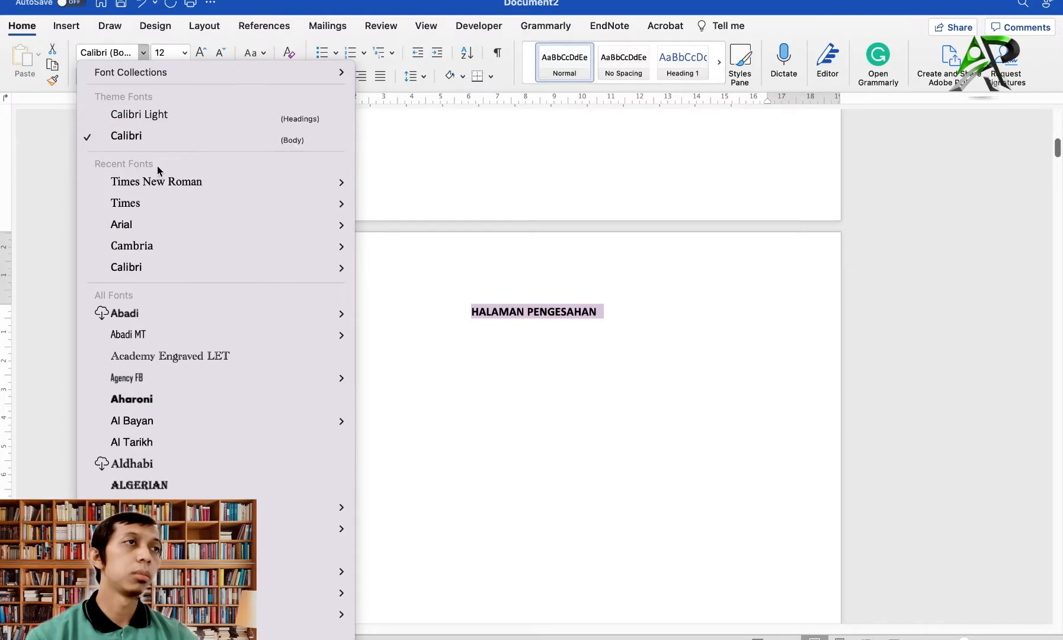
left_click(157, 181)
left_click(199, 52)
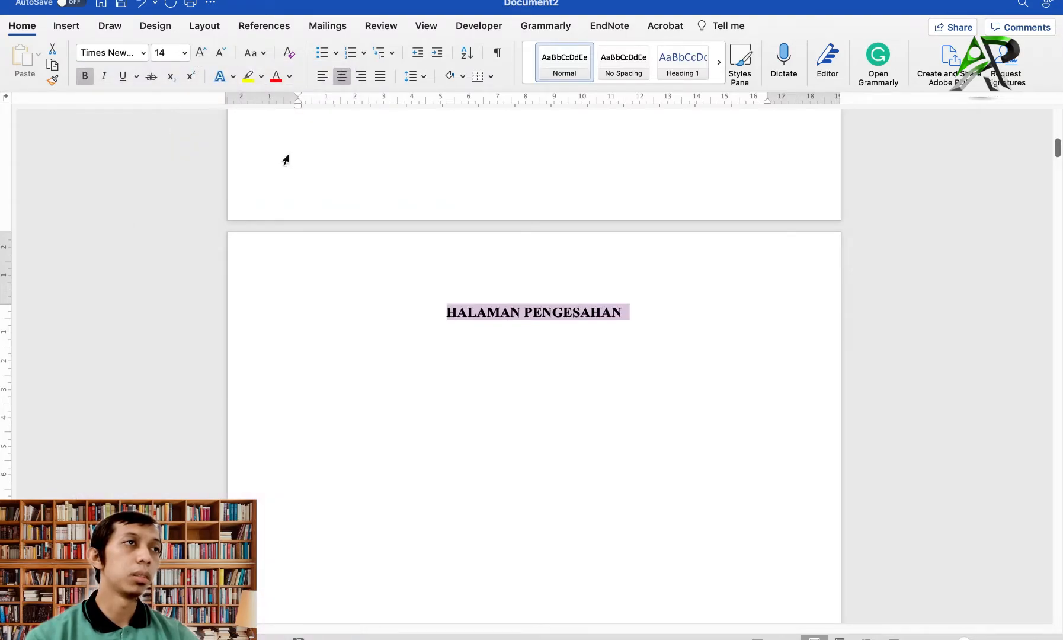
left_click(469, 312)
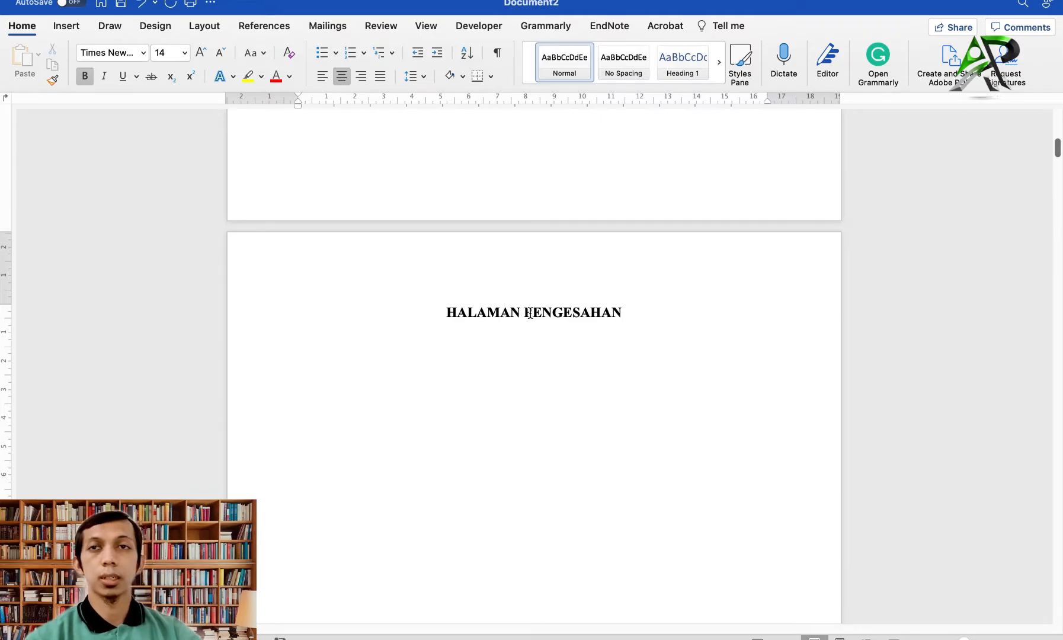
Undo all the direct font and alignment formatting on the HALAMAN PENGESAHAN title.
key("super+z")
key("super+z")
key("super+z")
key("super+z")
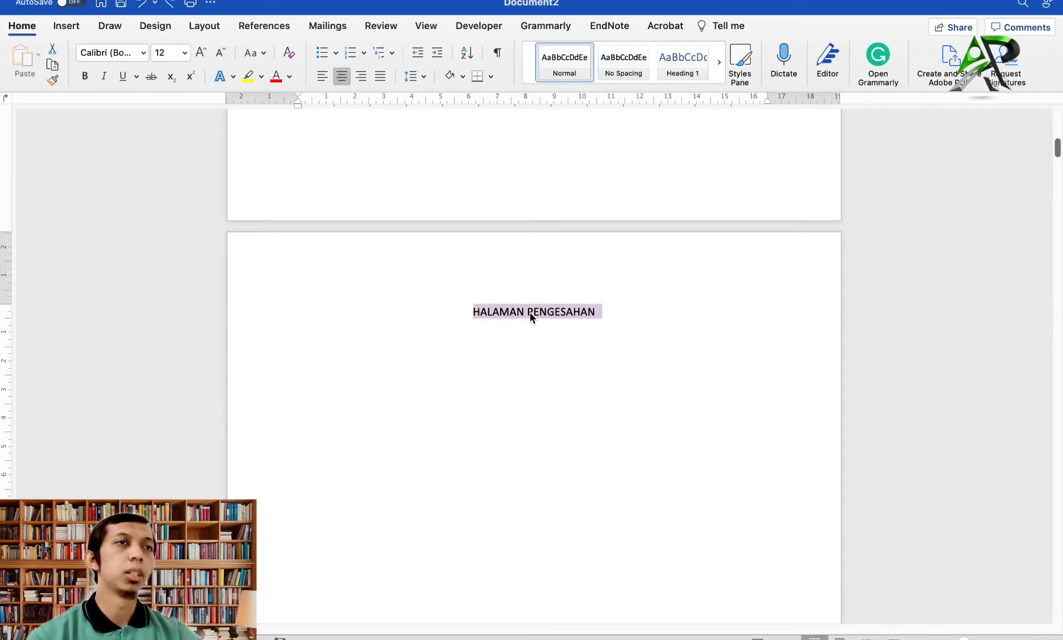
key("super+z")
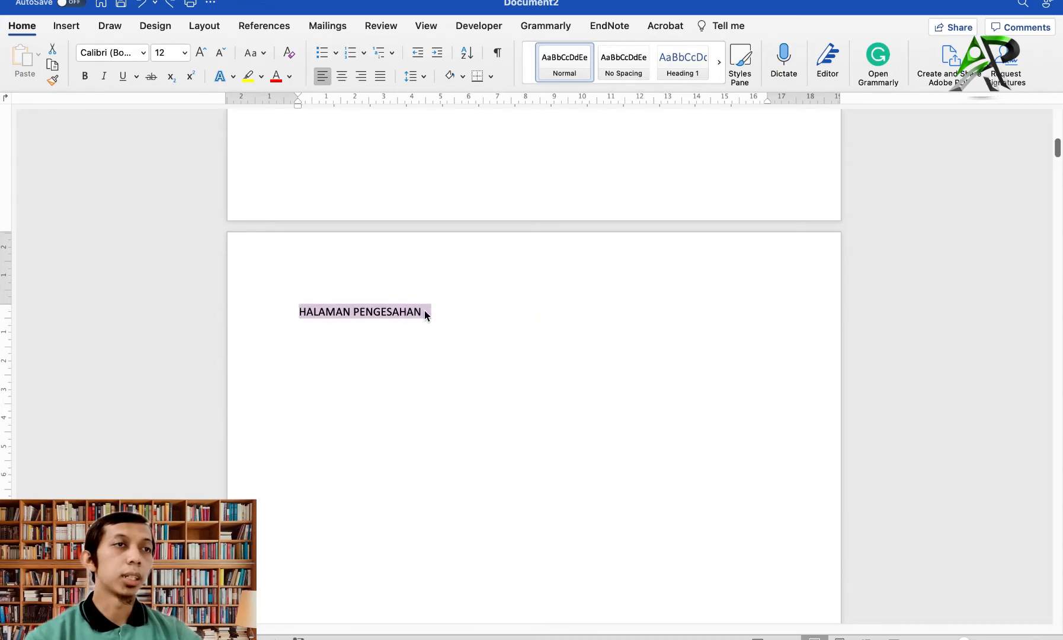
left_click(424, 310)
scroll(436, 308, "up", 10)
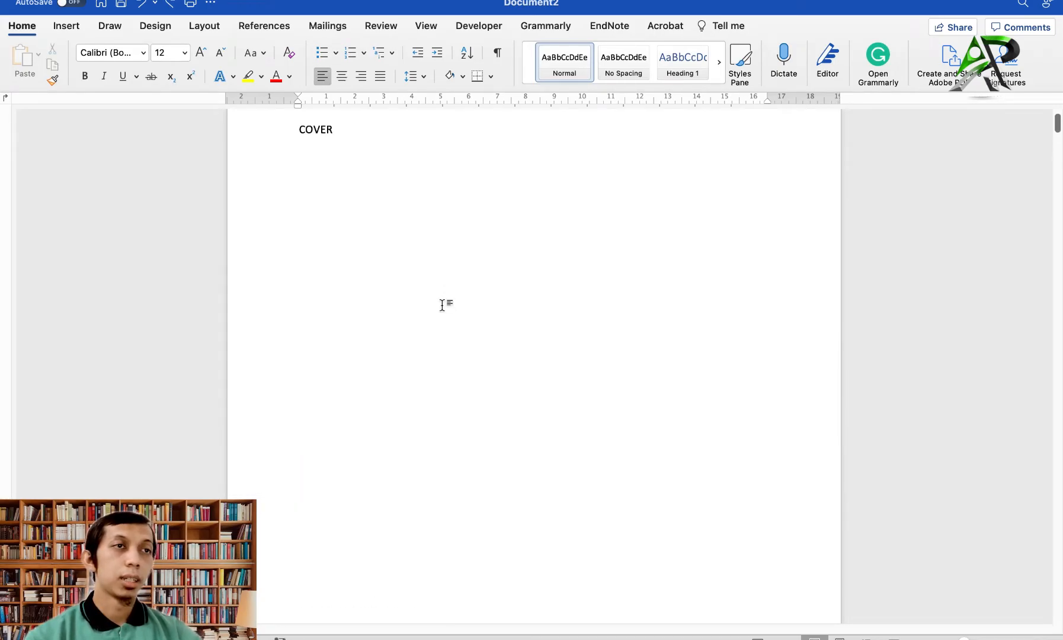
left_click(315, 202)
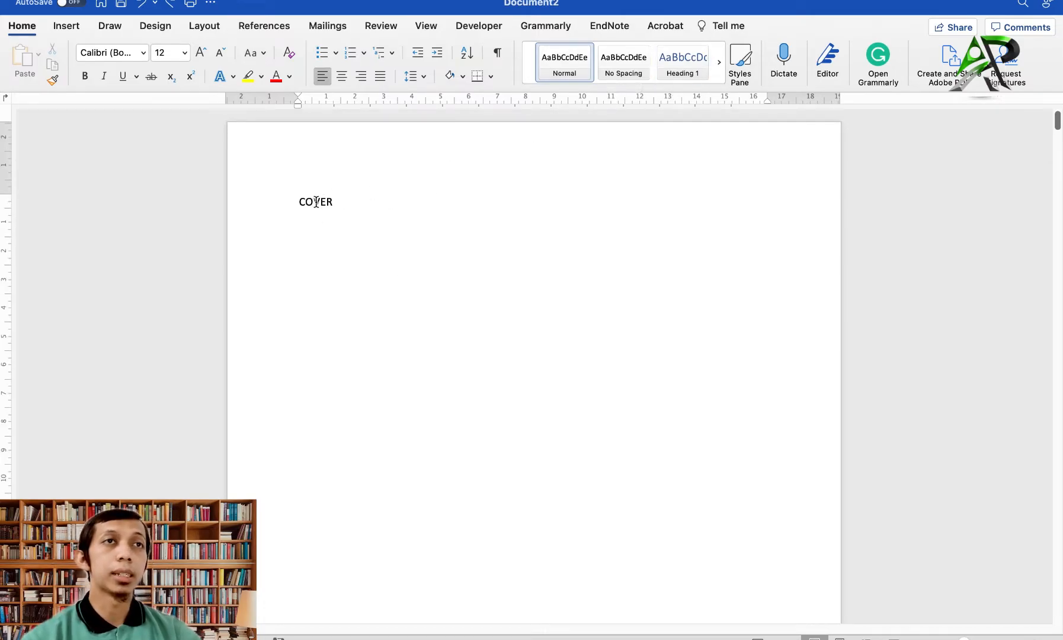
double_click(338, 199)
left_click(315, 228)
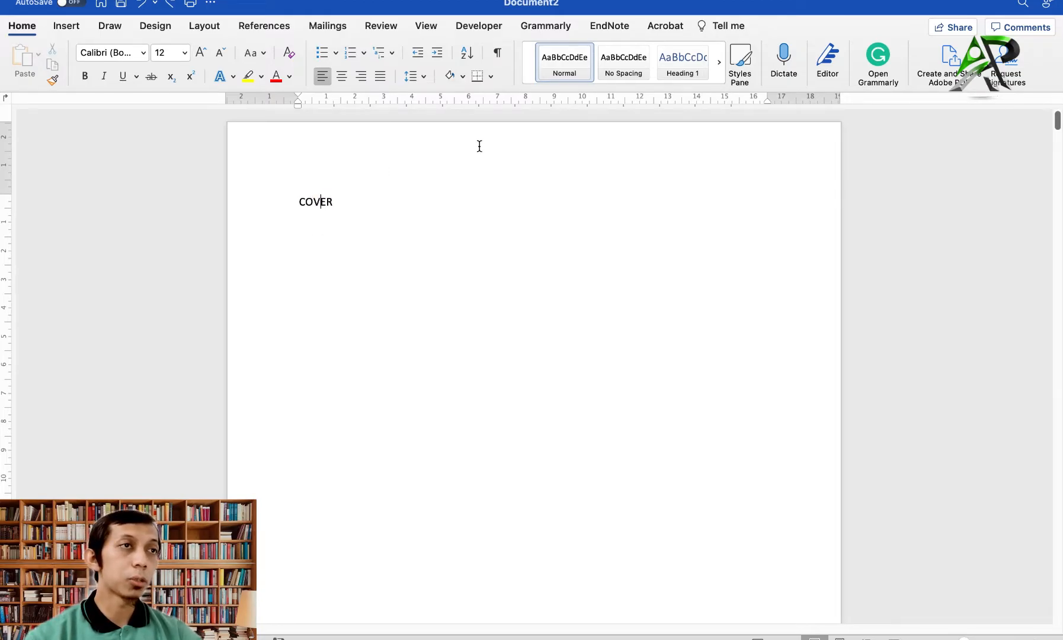
Apply the Heading 1 style to the PENDAHULUAN title.
scroll(435, 349, "down", 1)
scroll(435, 350, "down", 20)
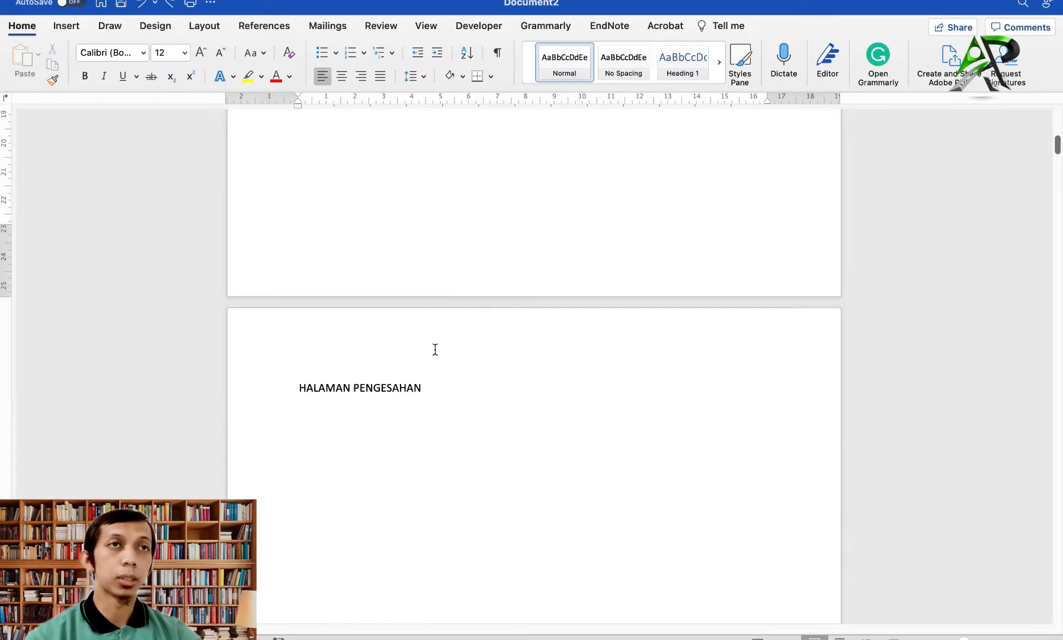
scroll(443, 312, "down", 20)
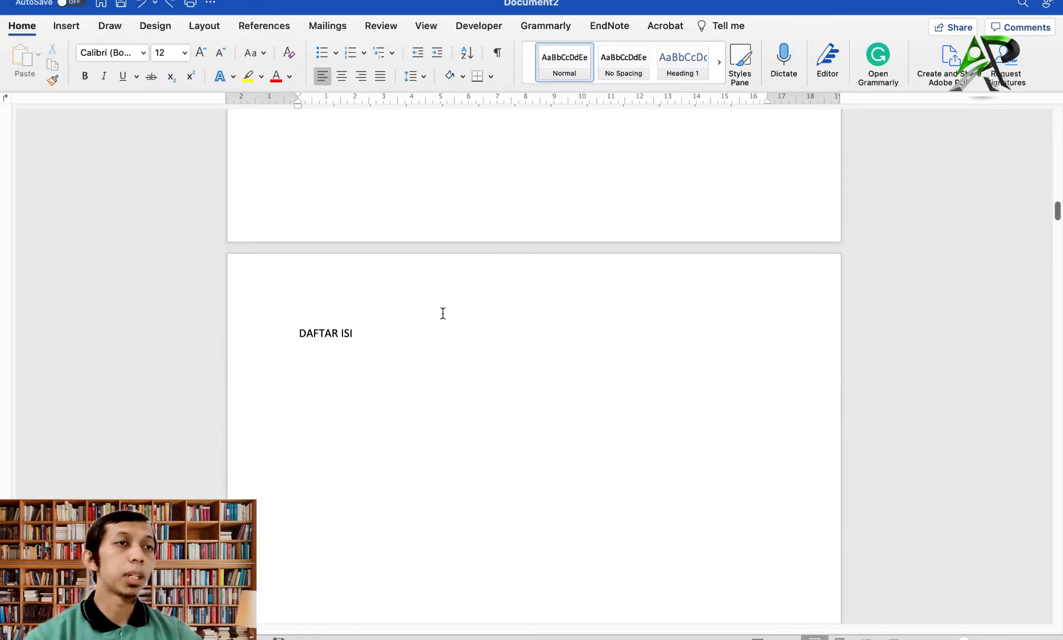
scroll(442, 313, "down", 15)
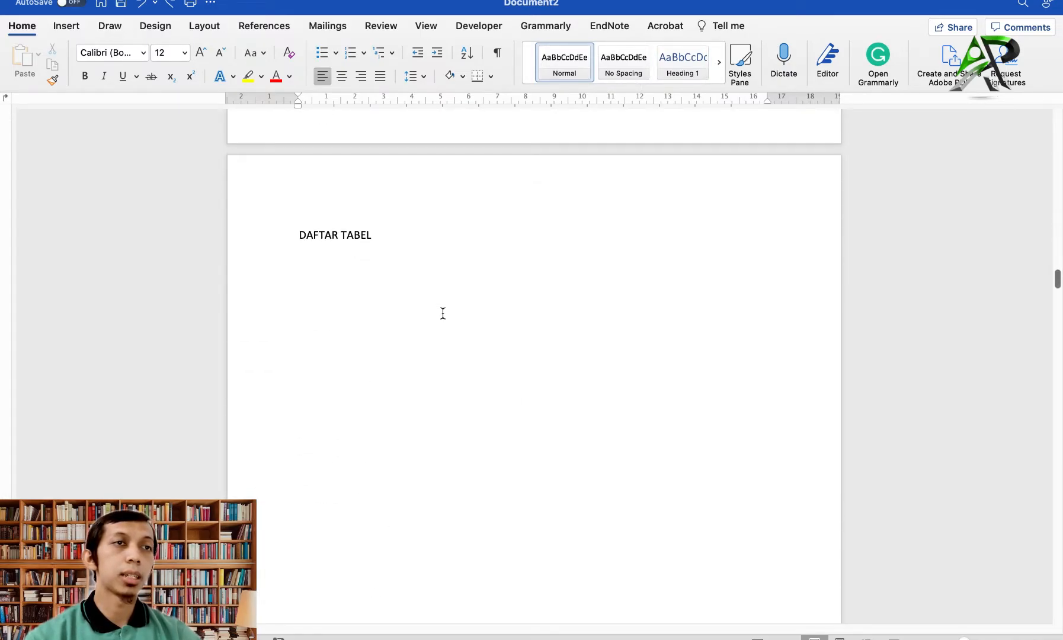
scroll(349, 420, "down", 15)
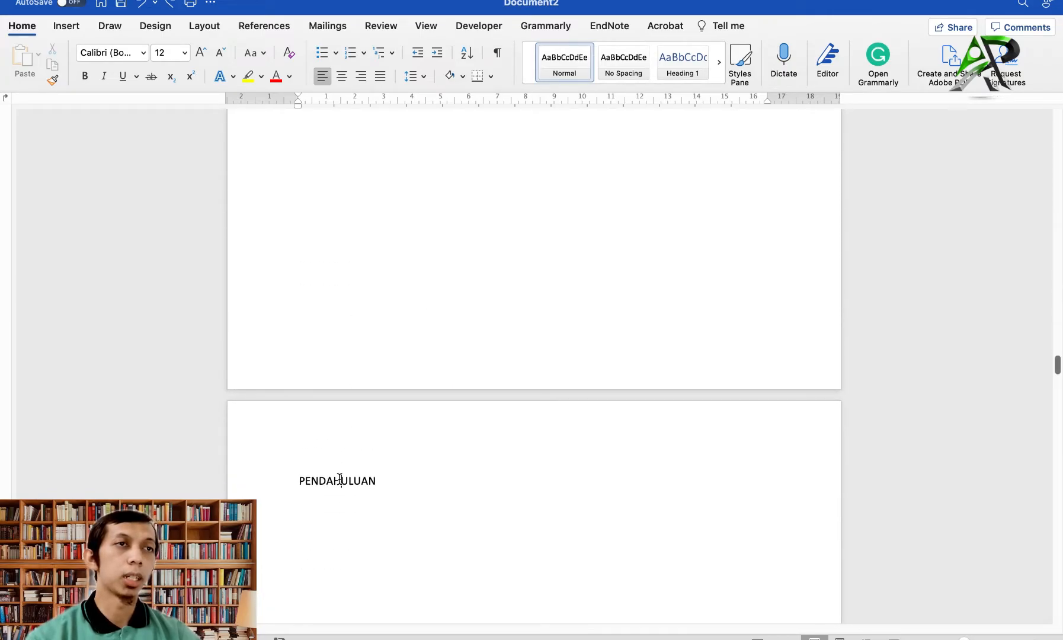
left_click(340, 479)
left_click(680, 64)
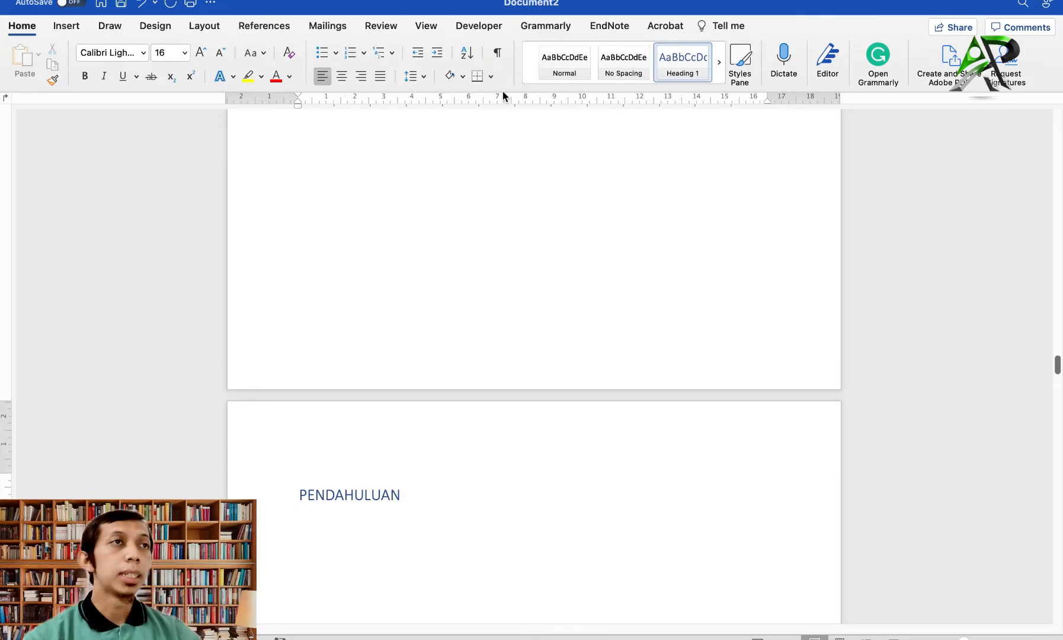
Modify the Heading 1 style to black, bold, centred Times New Roman at 14 pt.
right_click(678, 64)
left_click(696, 89)
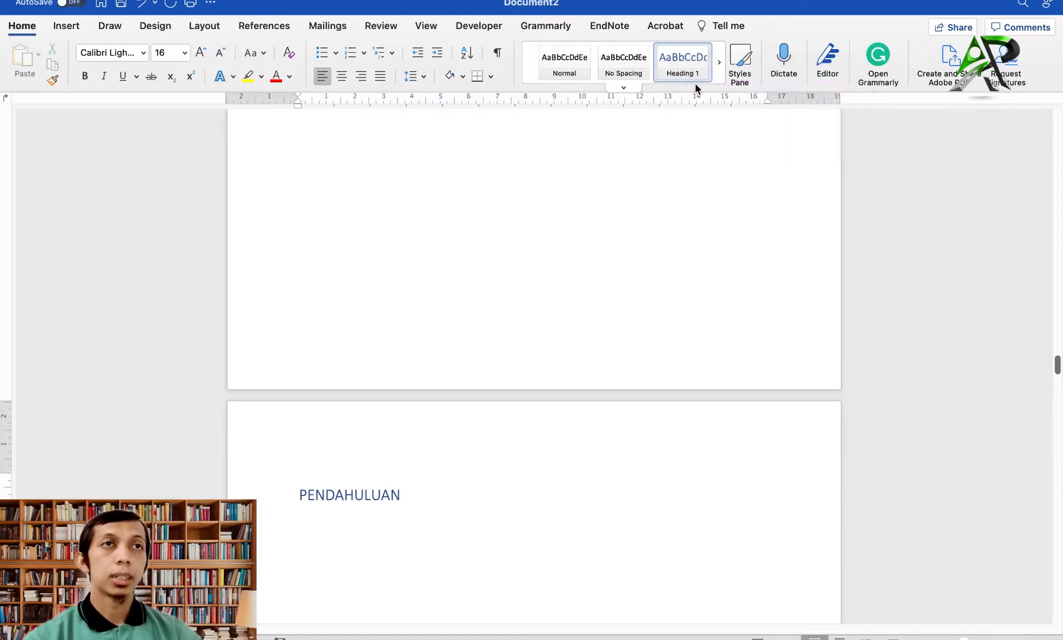
left_click(611, 211)
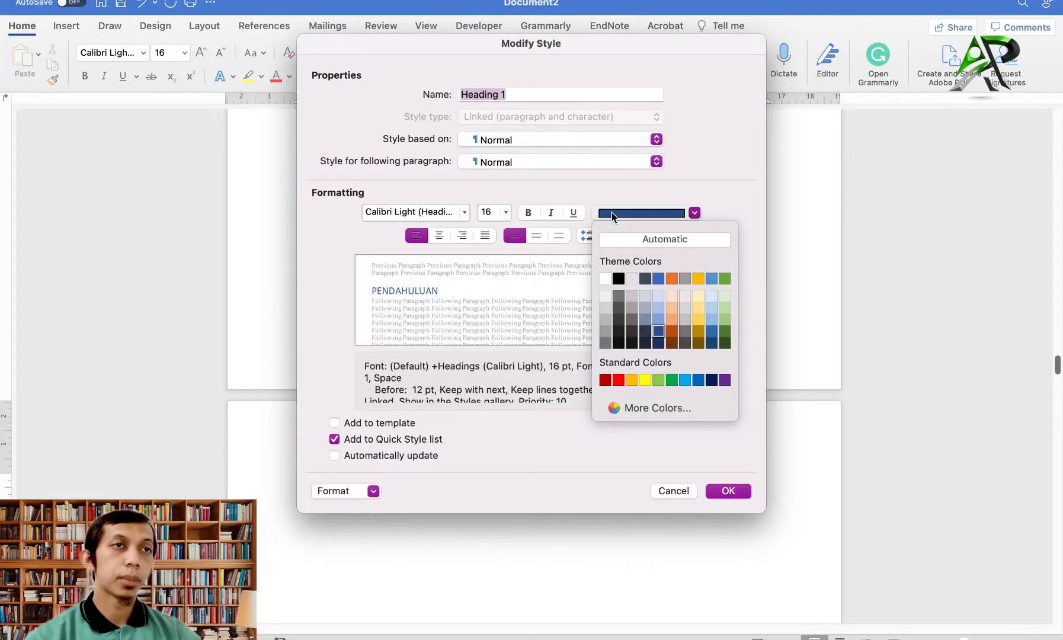
left_click(615, 273)
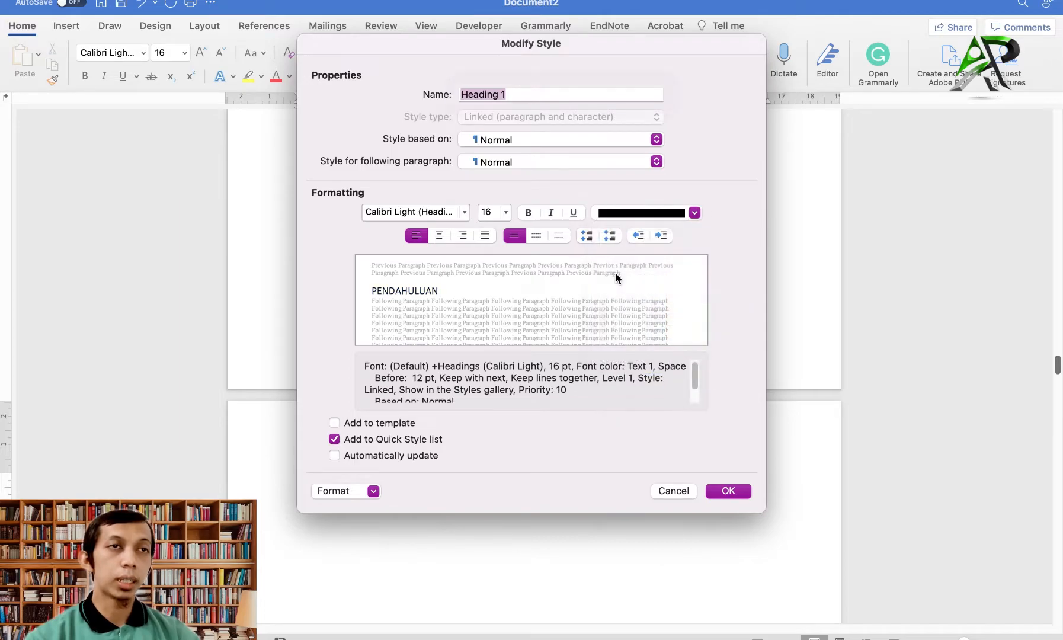
left_click(531, 213)
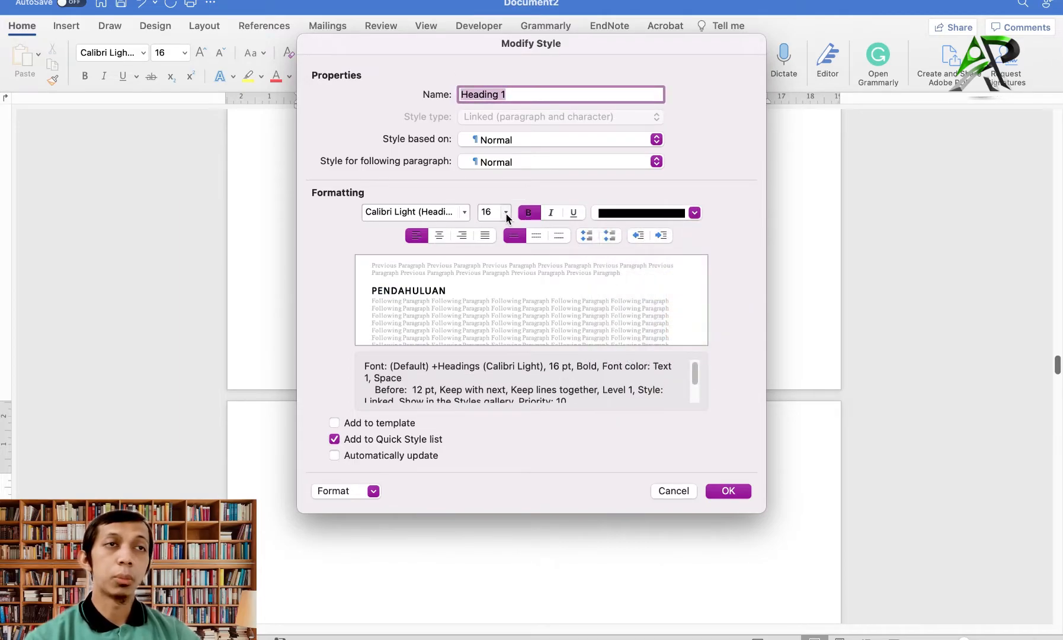
left_click(505, 213)
left_click(507, 393)
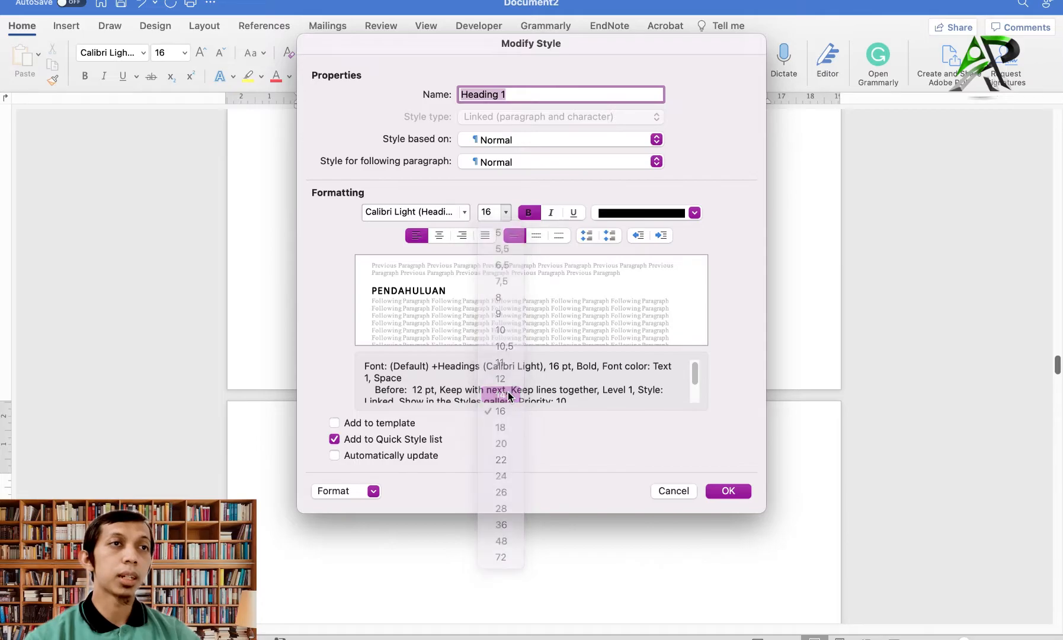
left_click(443, 235)
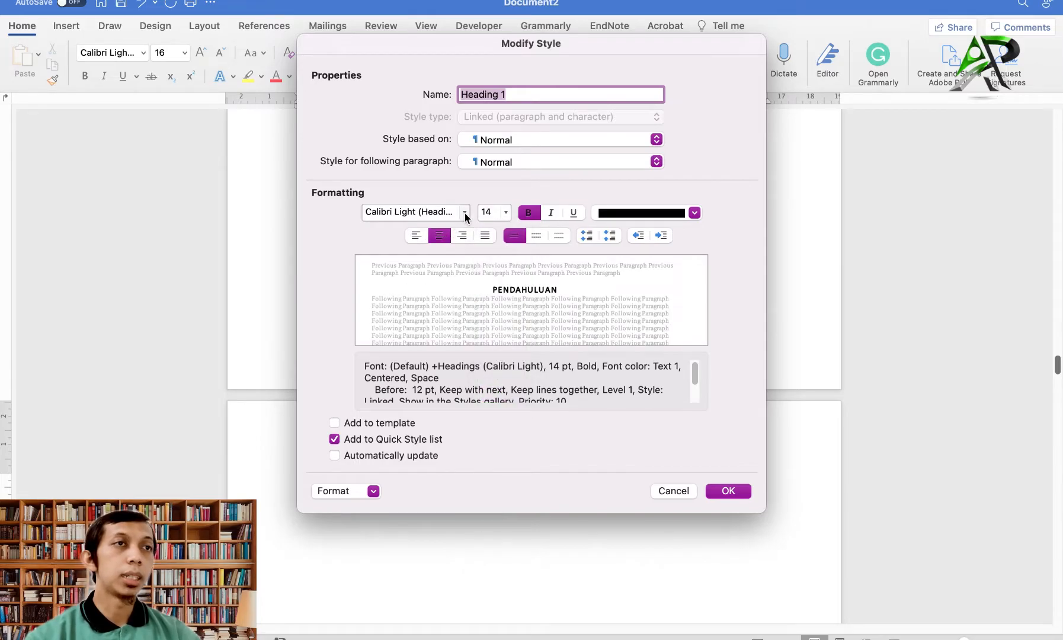
left_click(464, 213)
left_click(463, 341)
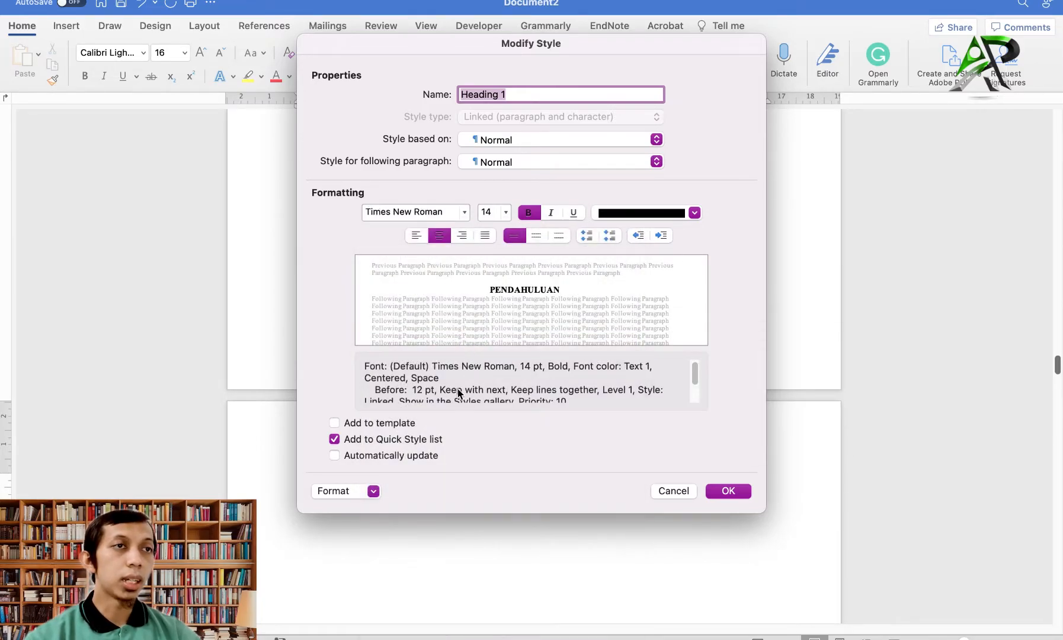
left_click(726, 491)
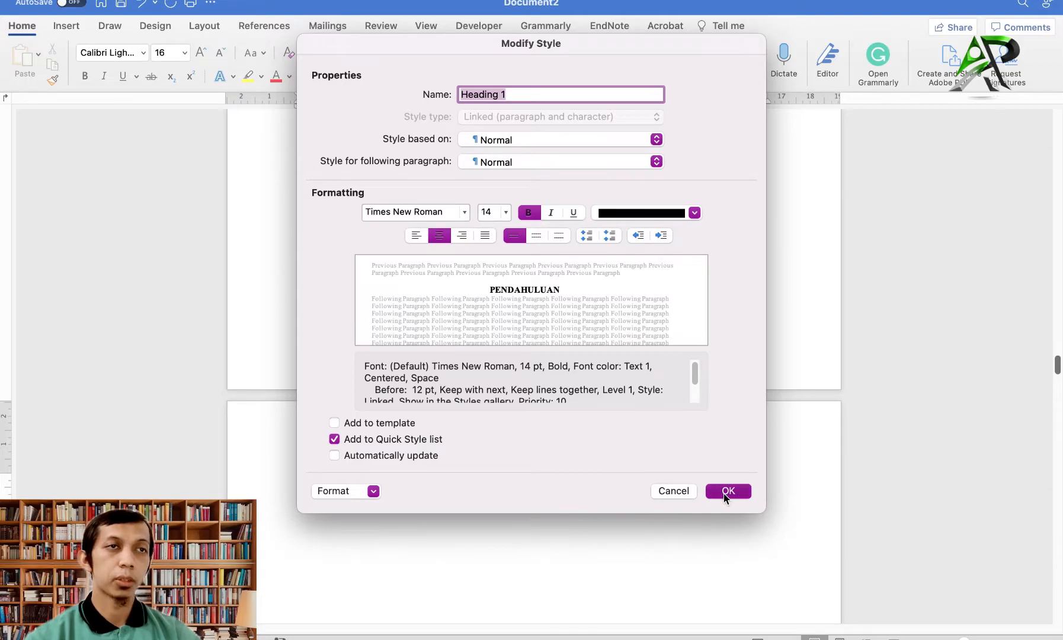
Define a new multilevel list for the PENDAHULUAN heading with the level 1 number format "BAB. 1".
scroll(564, 495, "down", 1)
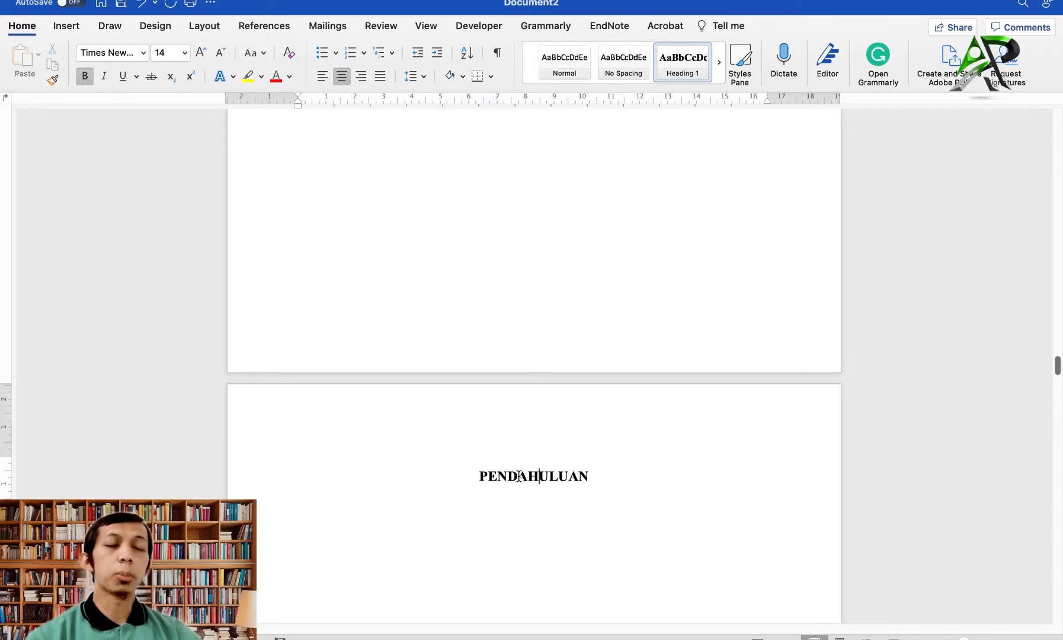
scroll(474, 385, "down", 2)
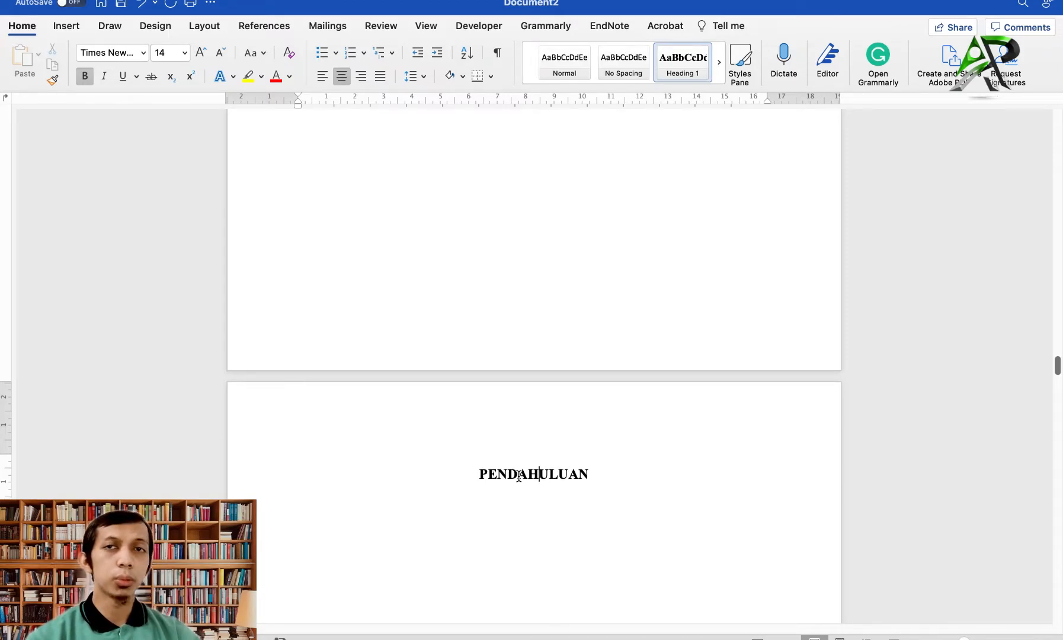
left_click(391, 54)
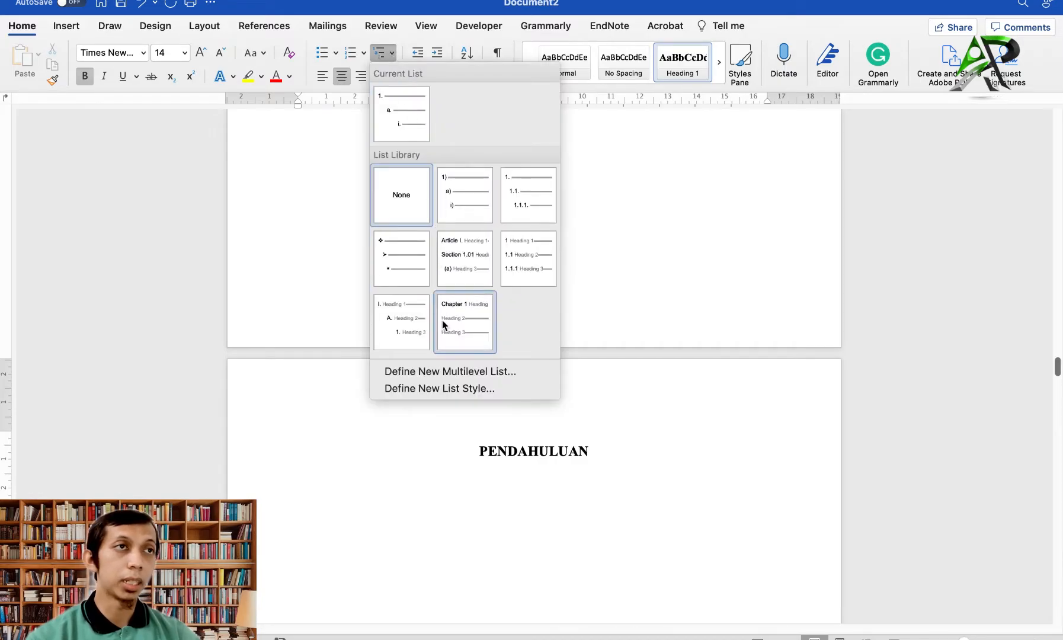
left_click(445, 369)
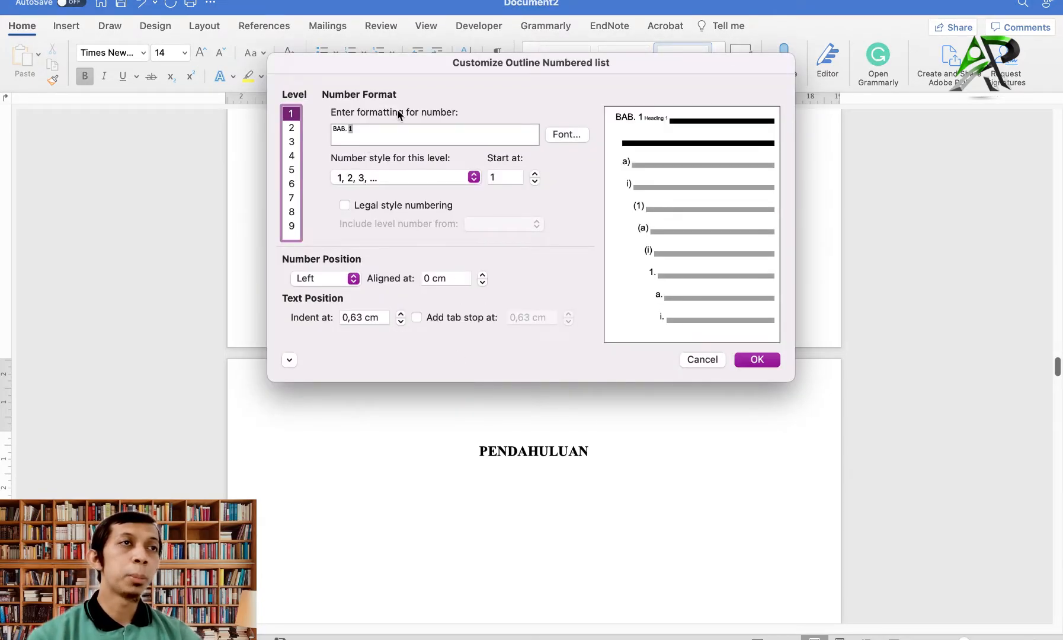
left_click(375, 127)
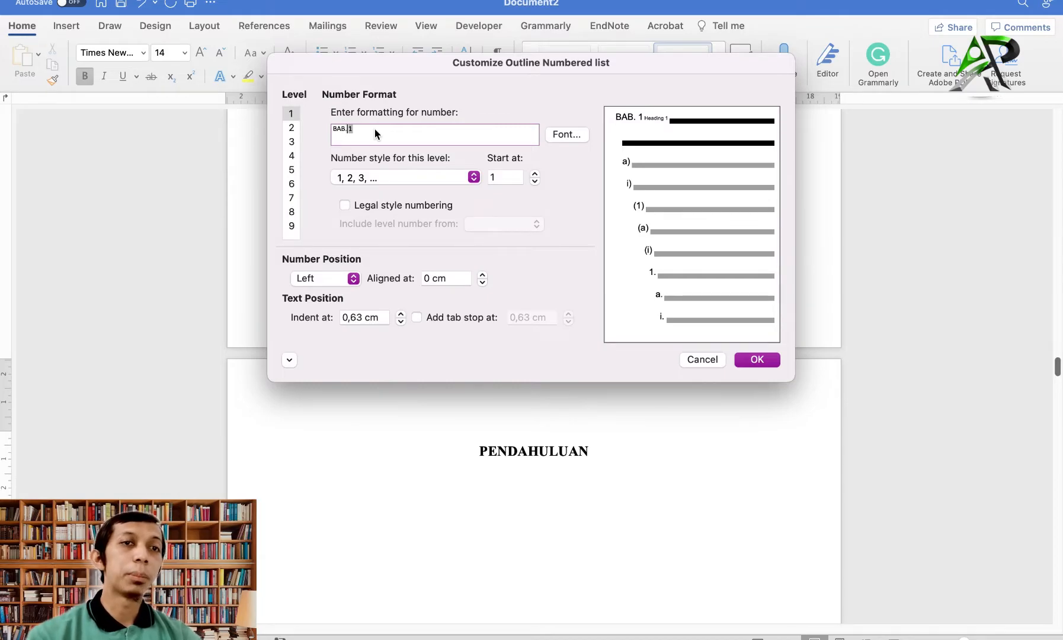
key("BackSpace")
key("BackSpace")
key("BackSpace")
key("BackSpace")
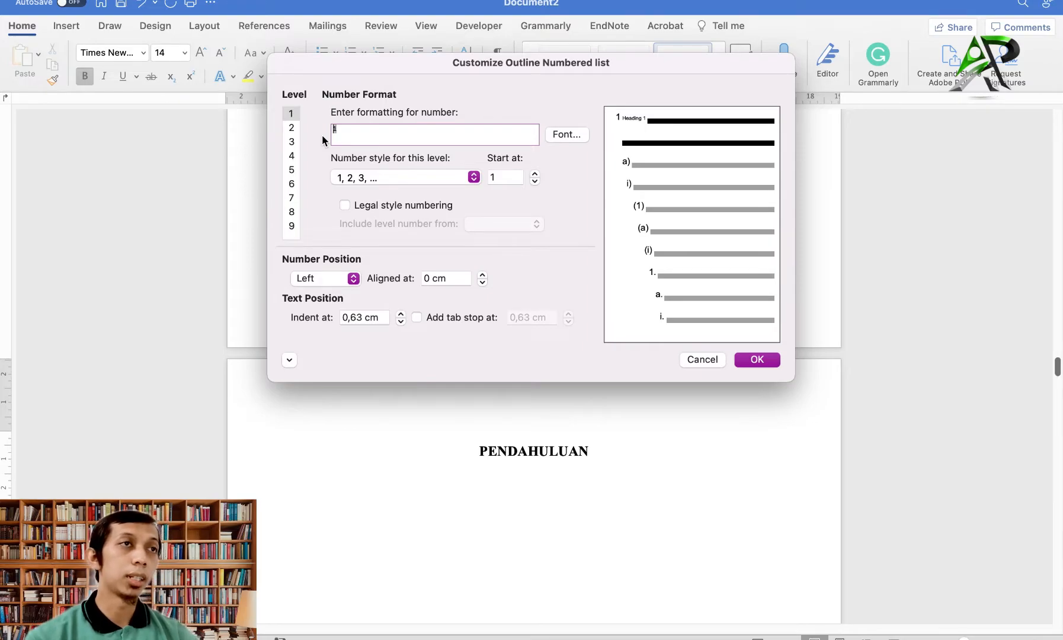
type("BAB.")
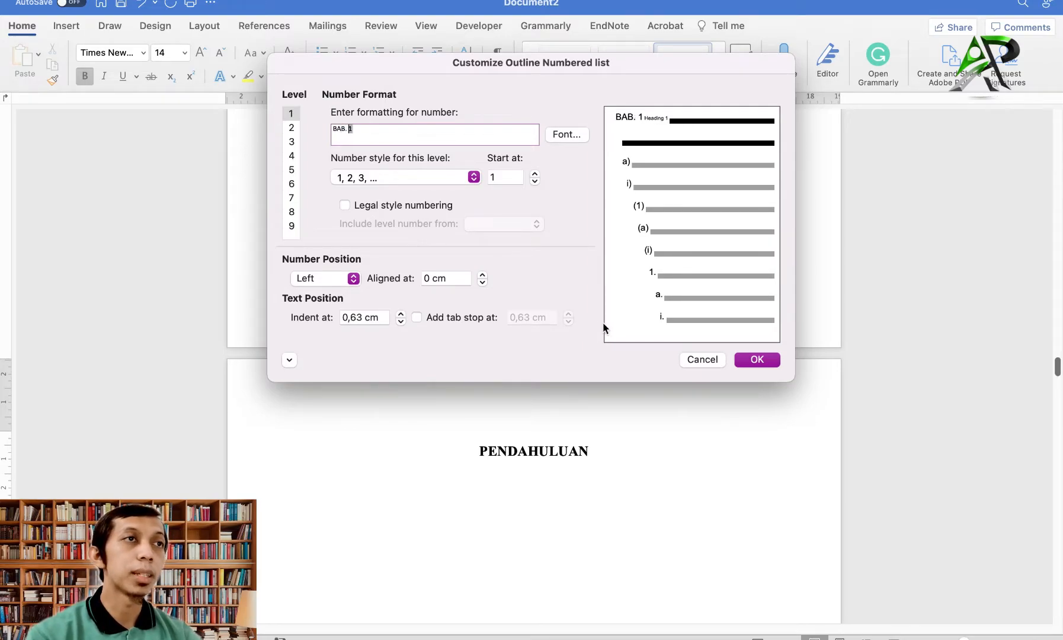
left_click(757, 359)
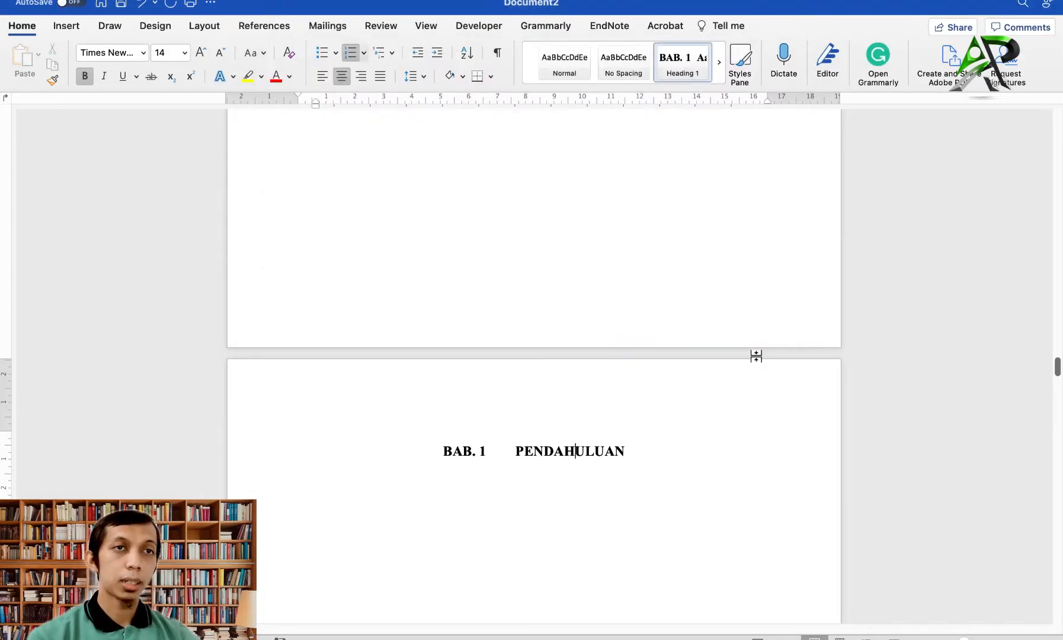
Apply the Heading 1 style to the TINJAUAN PUSTAKA and METODOLOGI PENELITIAN chapter titles.
scroll(515, 444, "down", 20)
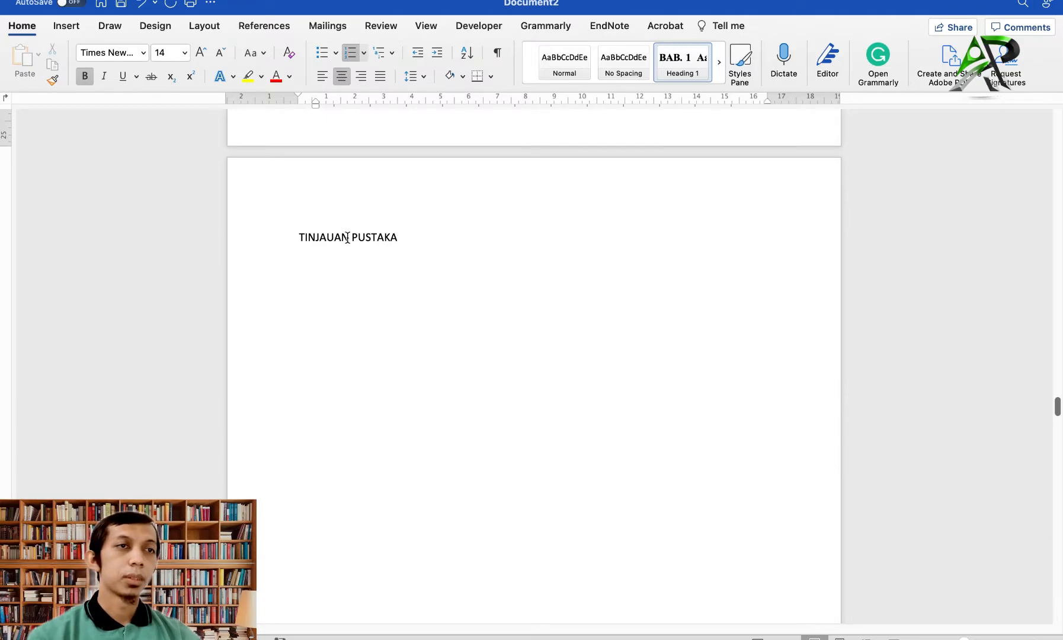
left_click(347, 237)
left_click(687, 70)
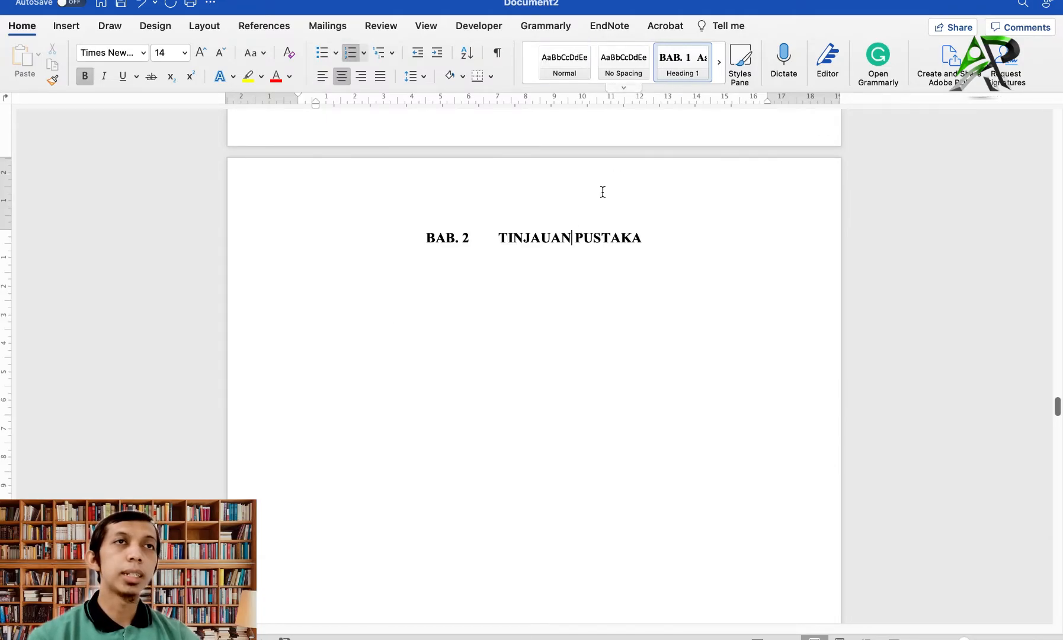
scroll(500, 360, "down", 15)
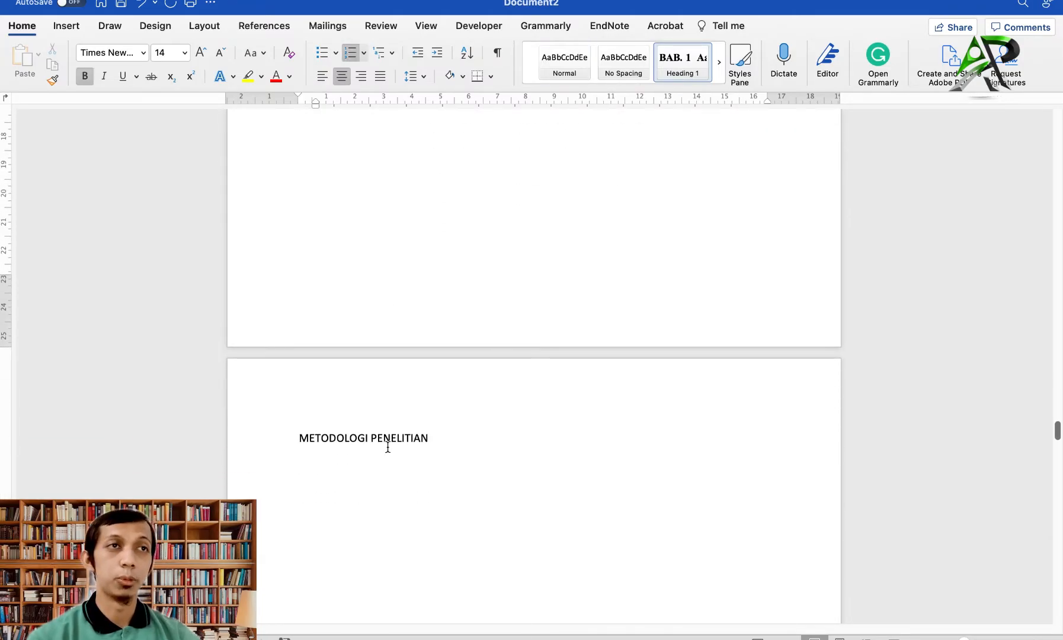
left_click(384, 438)
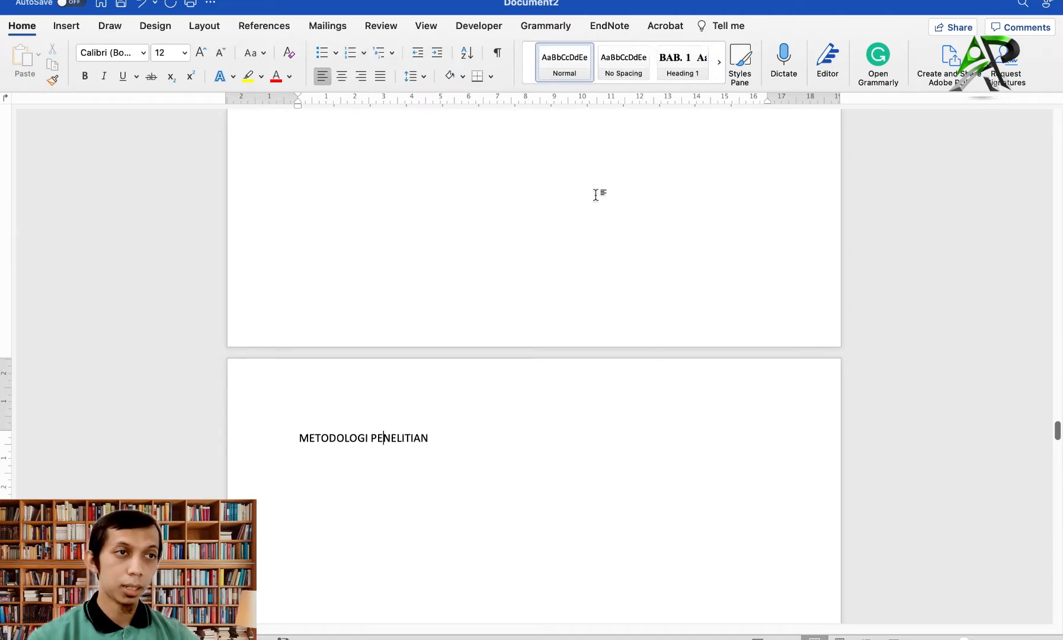
left_click(680, 71)
Apply the Heading 1 style to the DESAIN PENELITIAN and HASIL chapter titles.
scroll(553, 296, "down", 15)
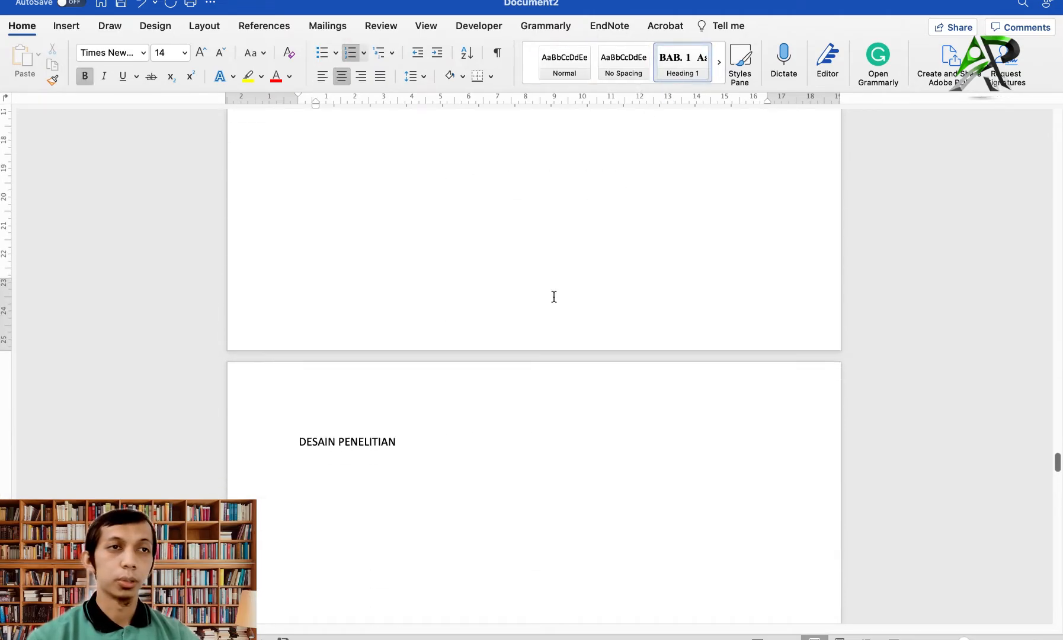
scroll(553, 296, "down", 2)
left_click(376, 406)
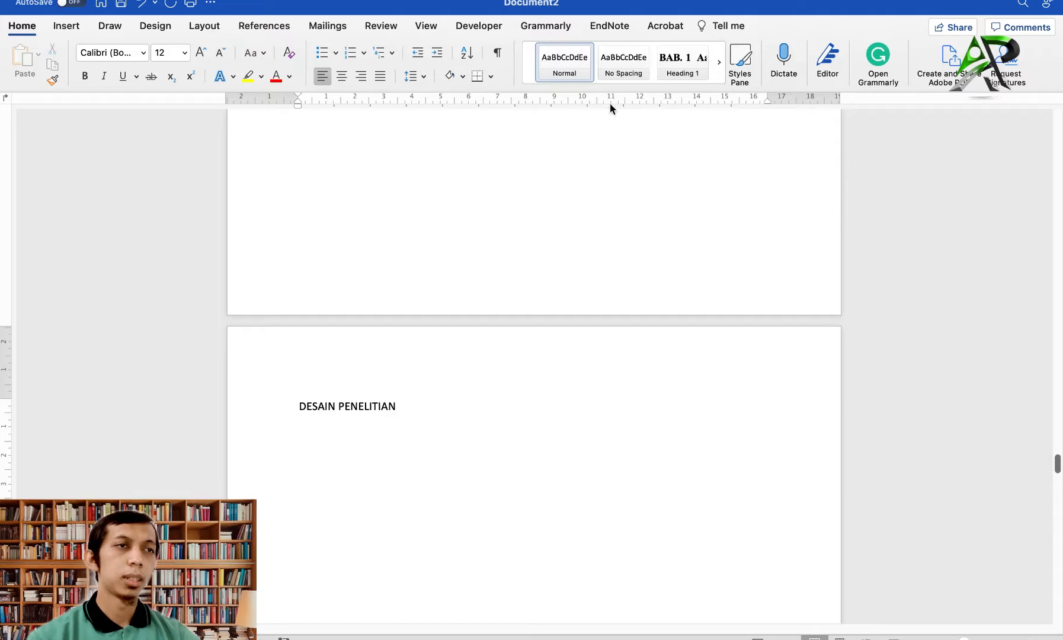
left_click(680, 71)
scroll(495, 376, "down", 20)
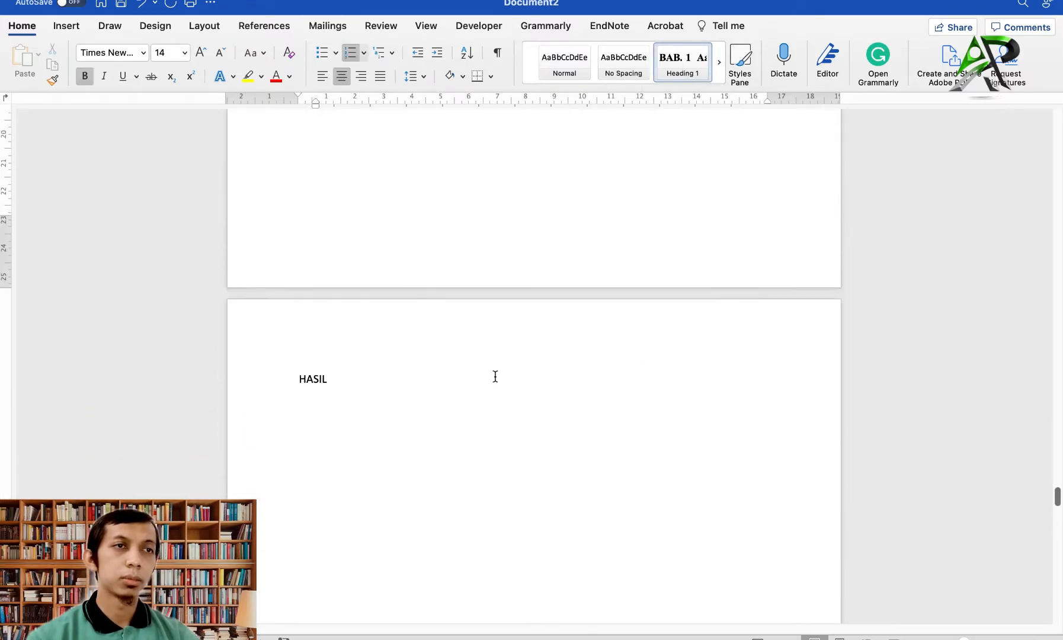
left_click(308, 184)
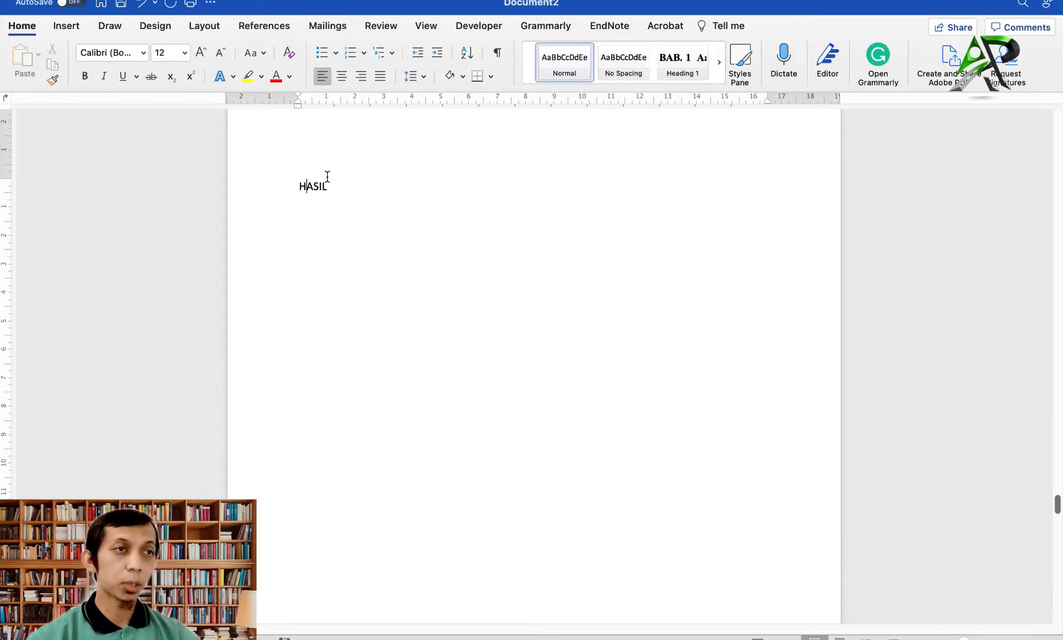
left_click(680, 68)
Apply the Heading 1 style to the PEMBAHASAN and PENUTUP chapter titles.
scroll(500, 307, "down", 10)
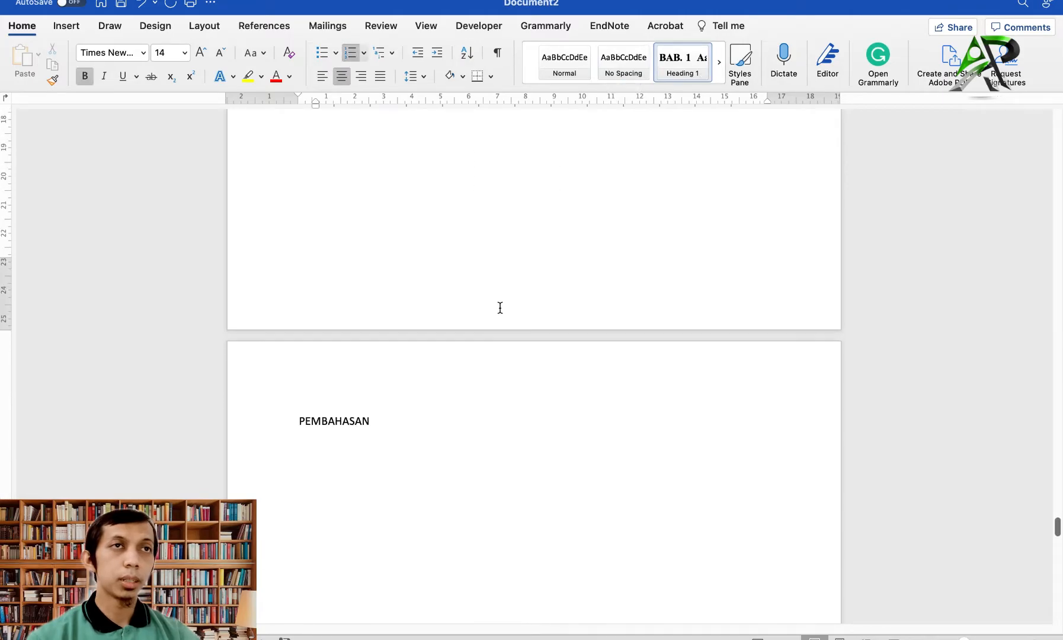
left_click(330, 410)
left_click(664, 69)
scroll(474, 517, "down", 10)
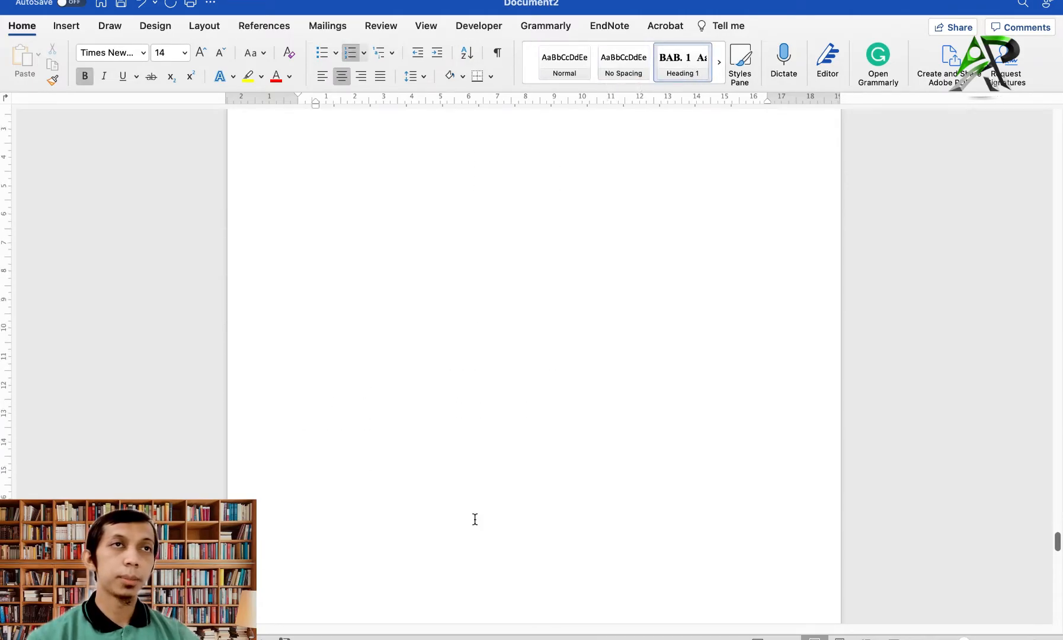
left_click(337, 407)
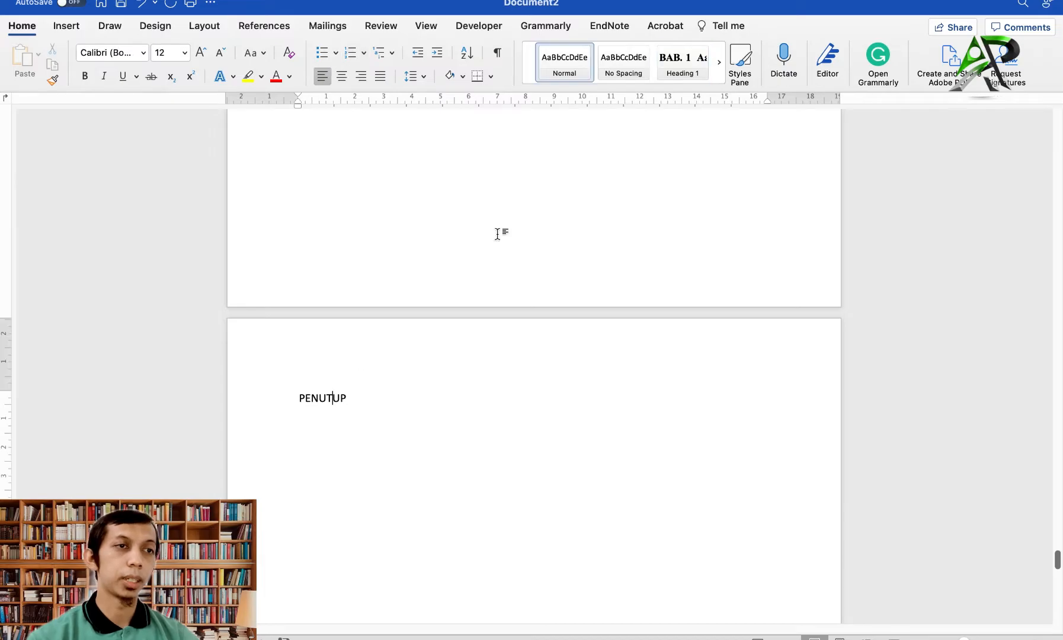
left_click(681, 70)
Break PENDAHULUAN onto its own line below BAB. 1, with the hanging indent at 0 and the first-line indent at about 0.75 cm.
scroll(524, 369, "up", 20)
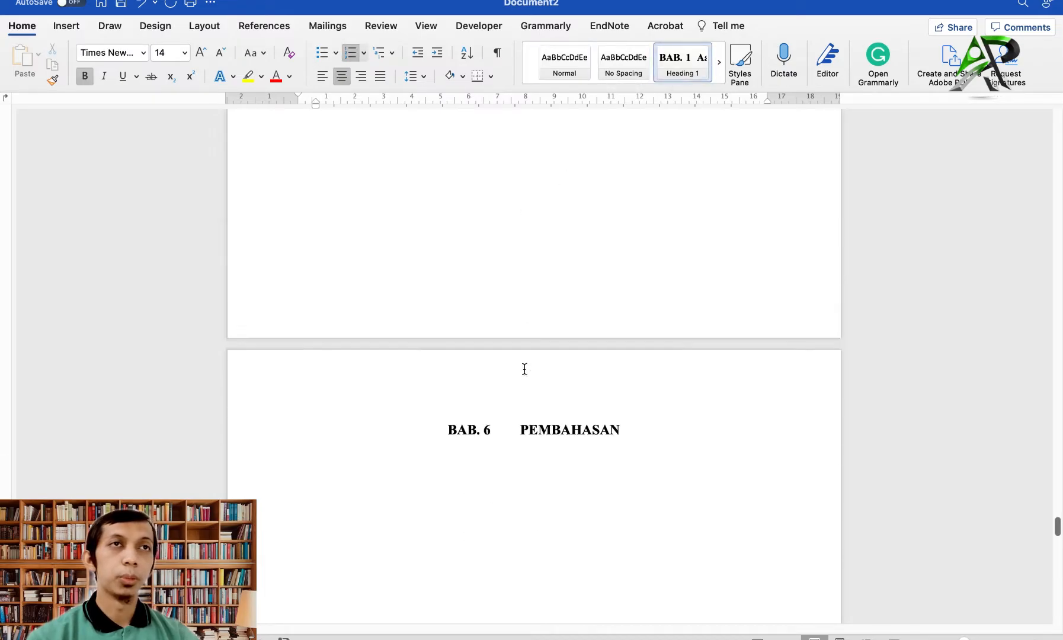
scroll(524, 368, "up", 10)
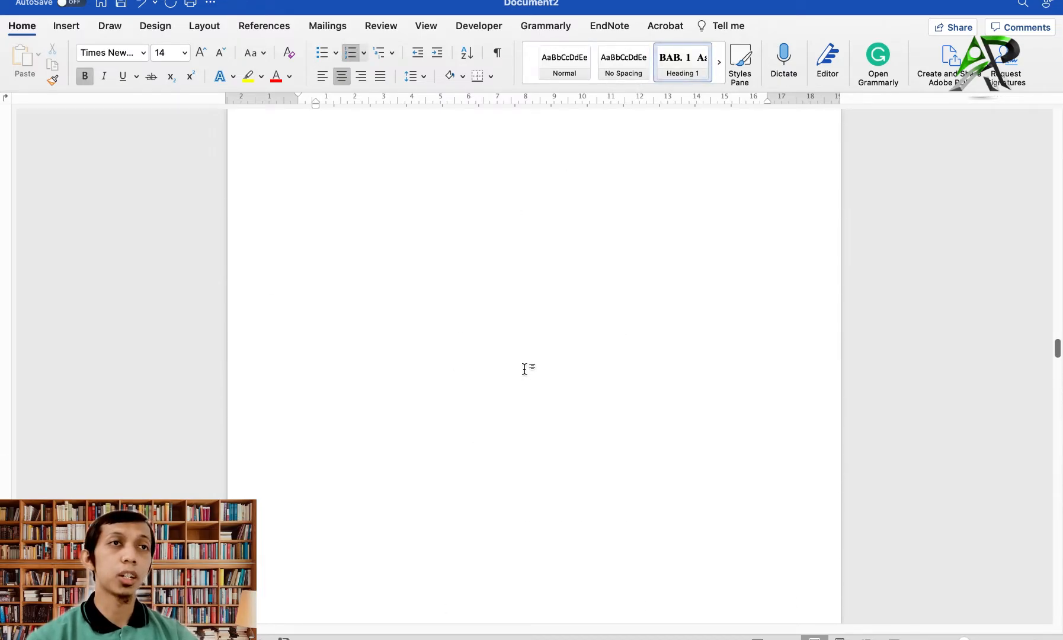
scroll(524, 369, "down", 2)
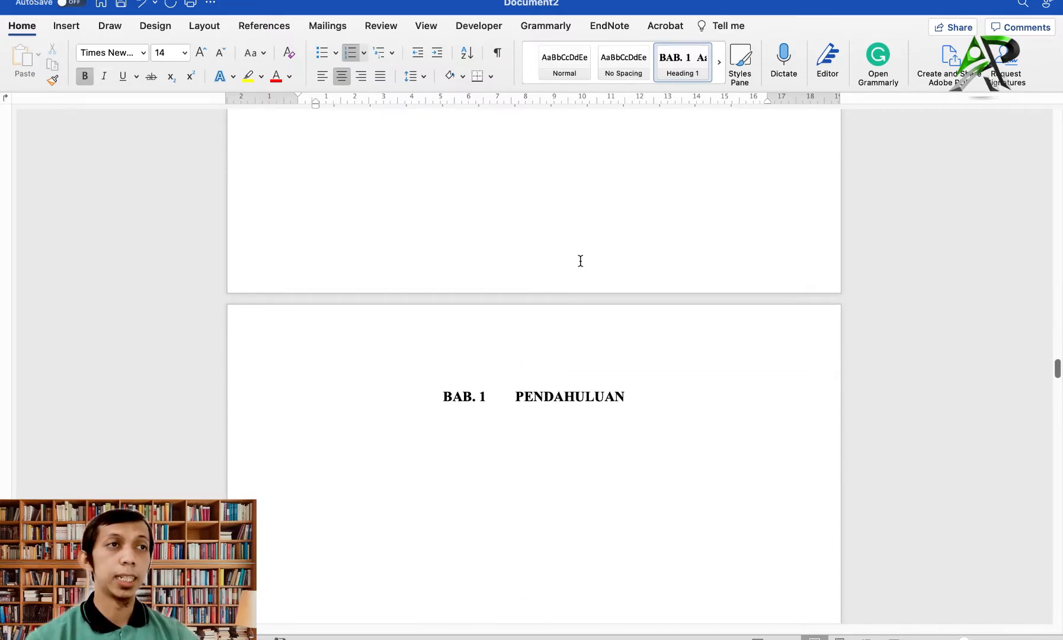
left_click(513, 397)
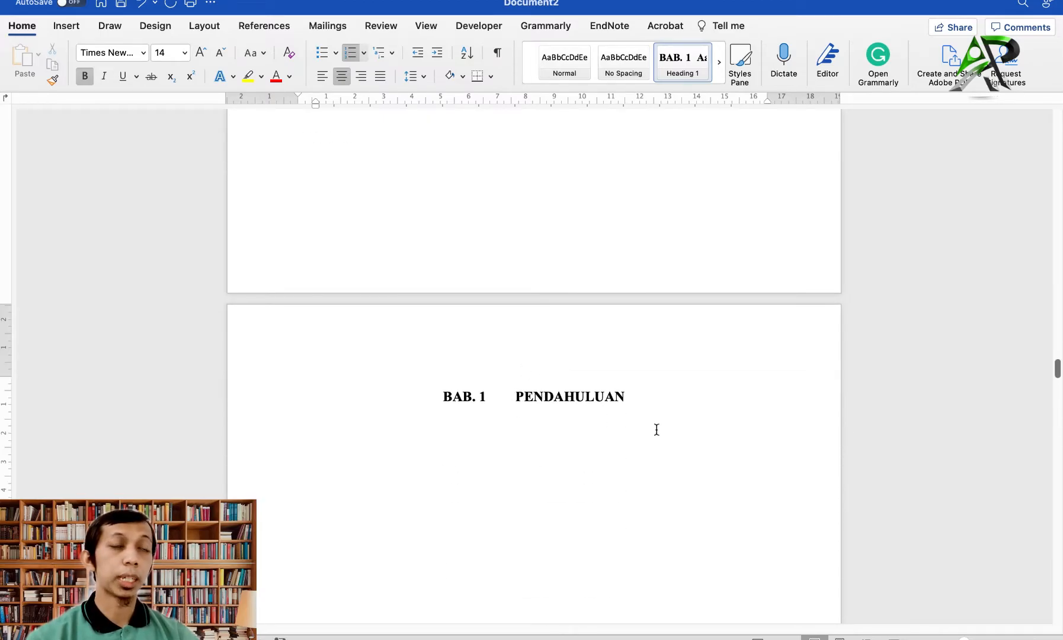
scroll(536, 391, "down", 2)
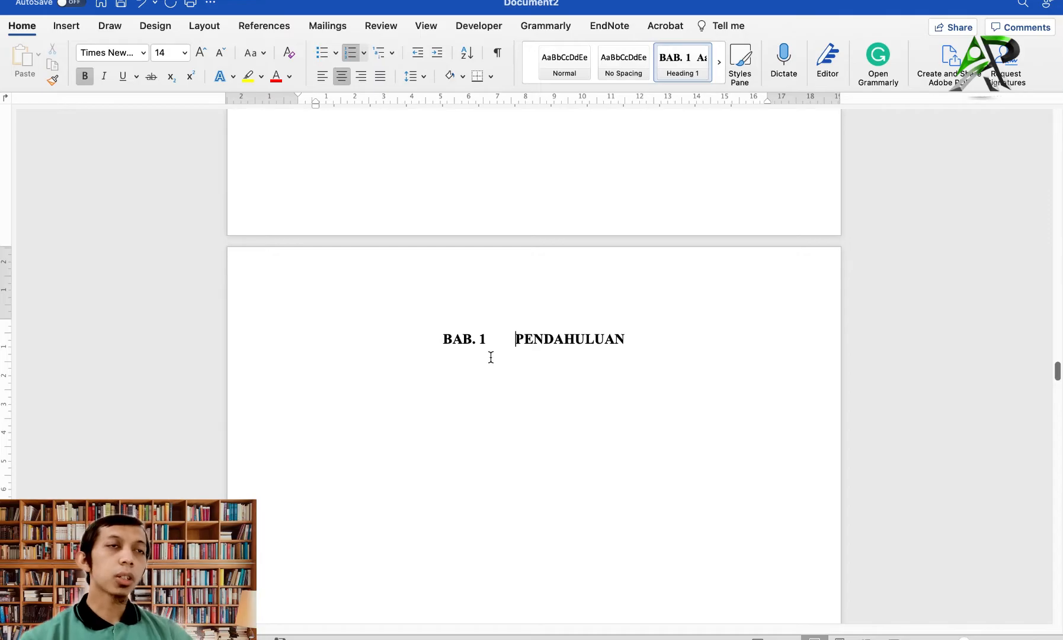
left_click(513, 339)
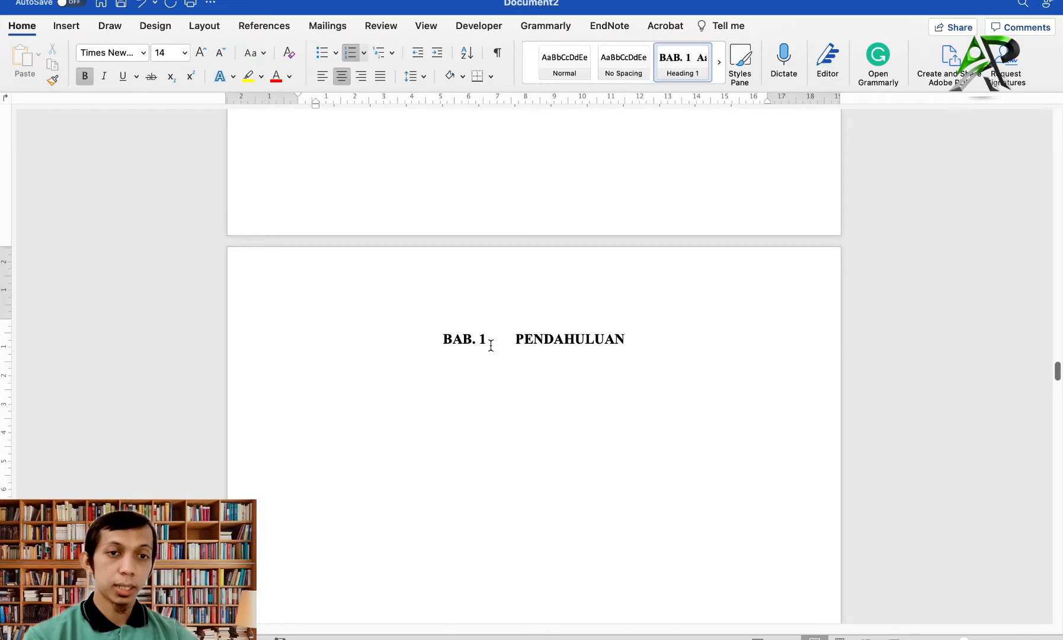
key("shift+Return")
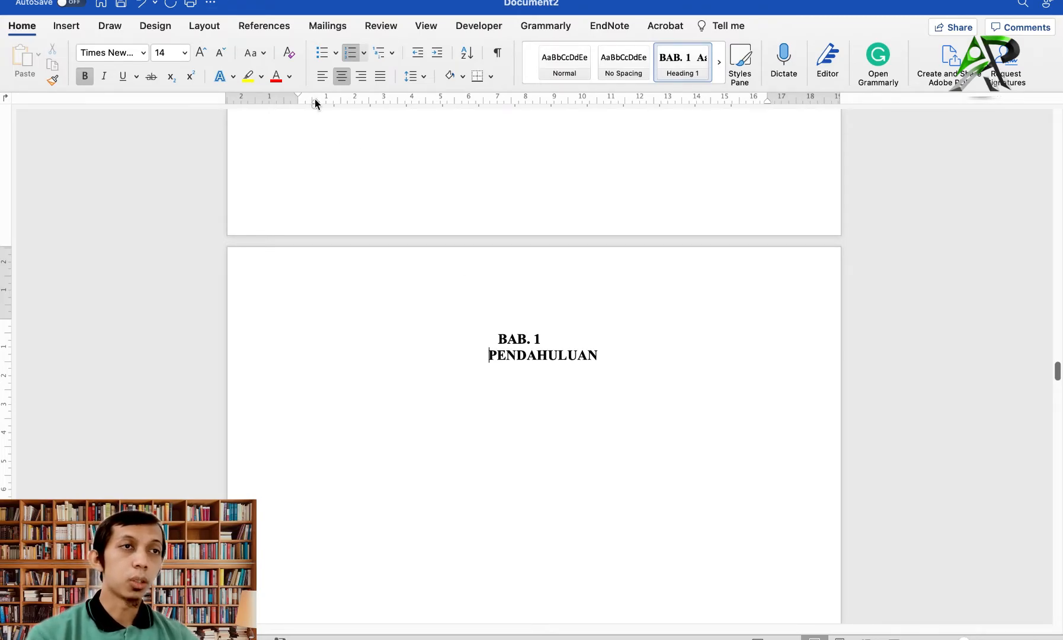
mouse_move(315, 102)
left_mouse_down()
mouse_move(296, 104)
mouse_move(319, 96)
left_mouse_up()
Break TINJAUAN PUSTAKA onto its own line below BAB. 2, with the hanging indent at 0 and the first-line indent at about 0.25 cm.
scroll(427, 273, "down", 15)
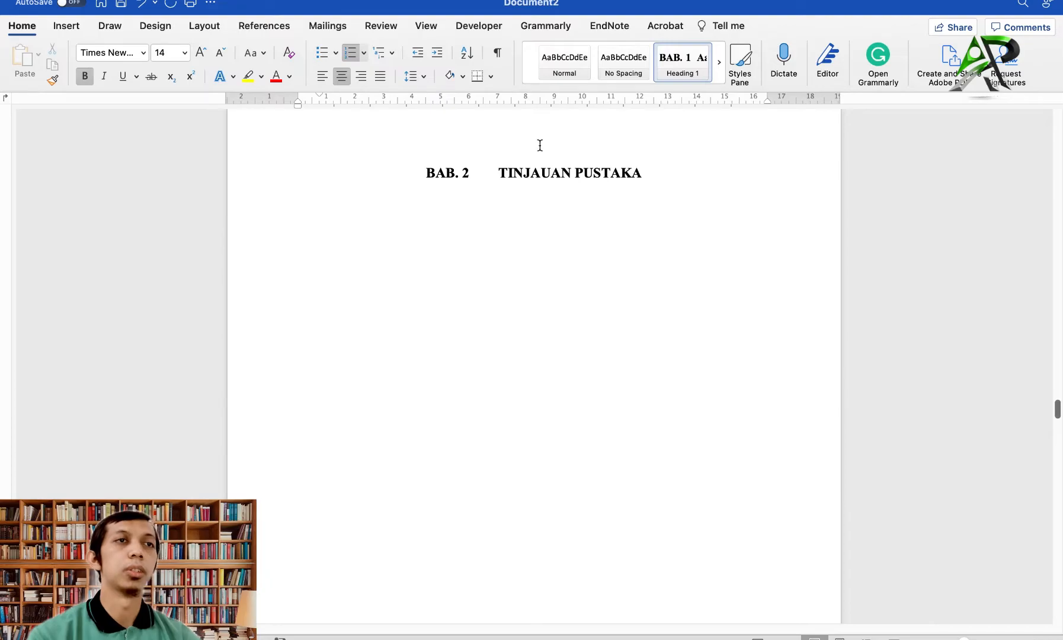
left_click(497, 175)
key("shift+Return")
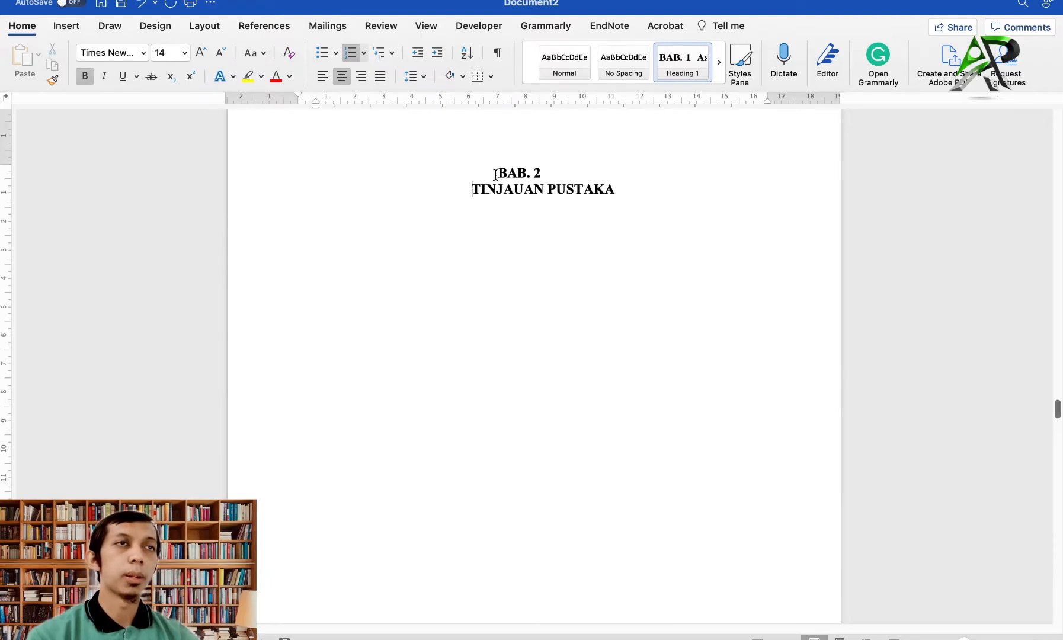
left_click_drag(314, 104, 298, 101)
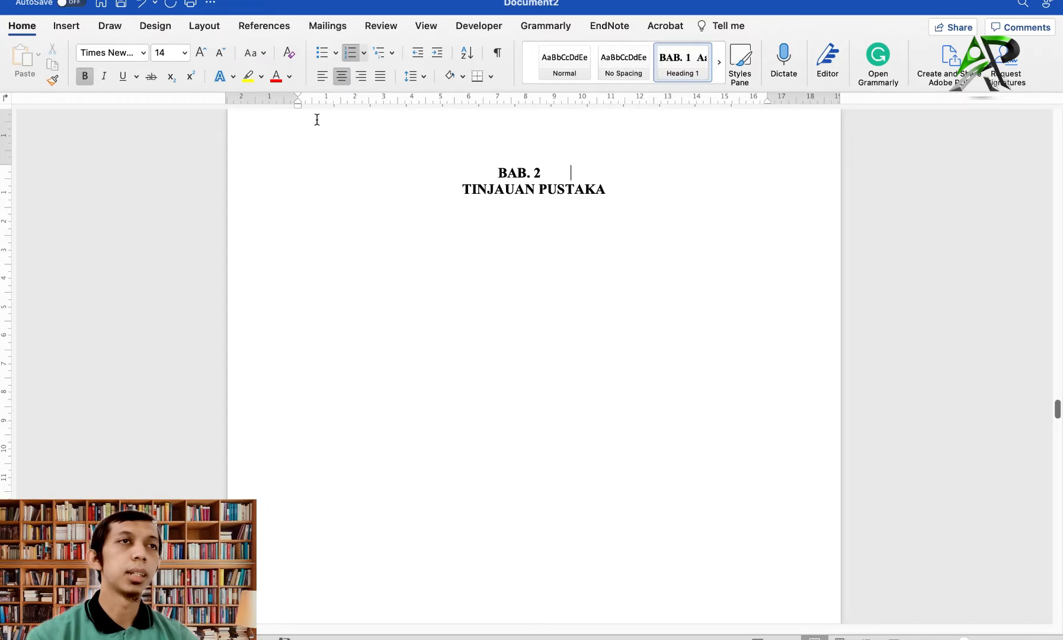
left_click_drag(571, 173, 406, 141)
left_click_drag(301, 94, 306, 97)
Break METODOLOGI PENELITIAN onto its own line below BAB. 3 and set the heading's hanging indent to 0.
scroll(502, 289, "down", 10)
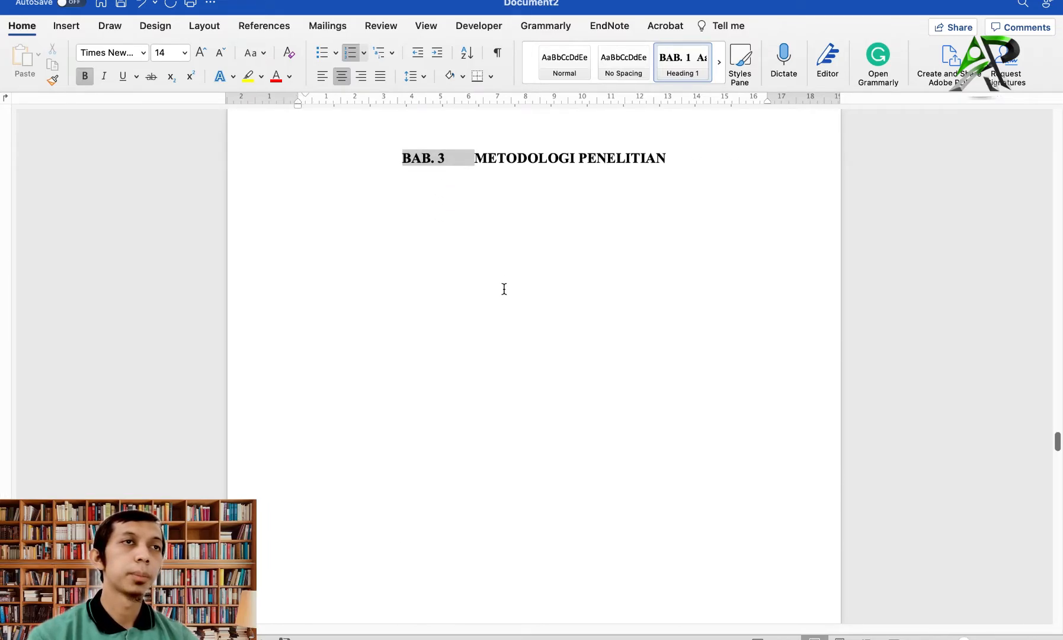
left_click(475, 155)
key("shift+Return")
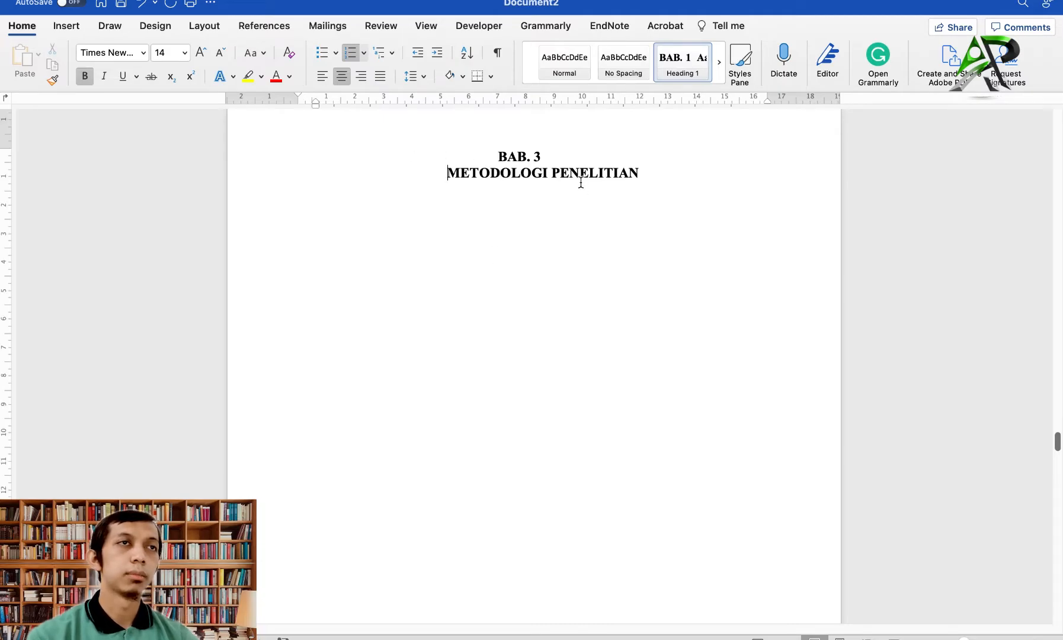
left_click_drag(313, 99, 293, 102)
Break DESAIN PENELITIAN onto its own line below BAB. 4, with the hanging indent at 0 and the first-line indent at about 0.25 cm.
scroll(441, 249, "down", 15)
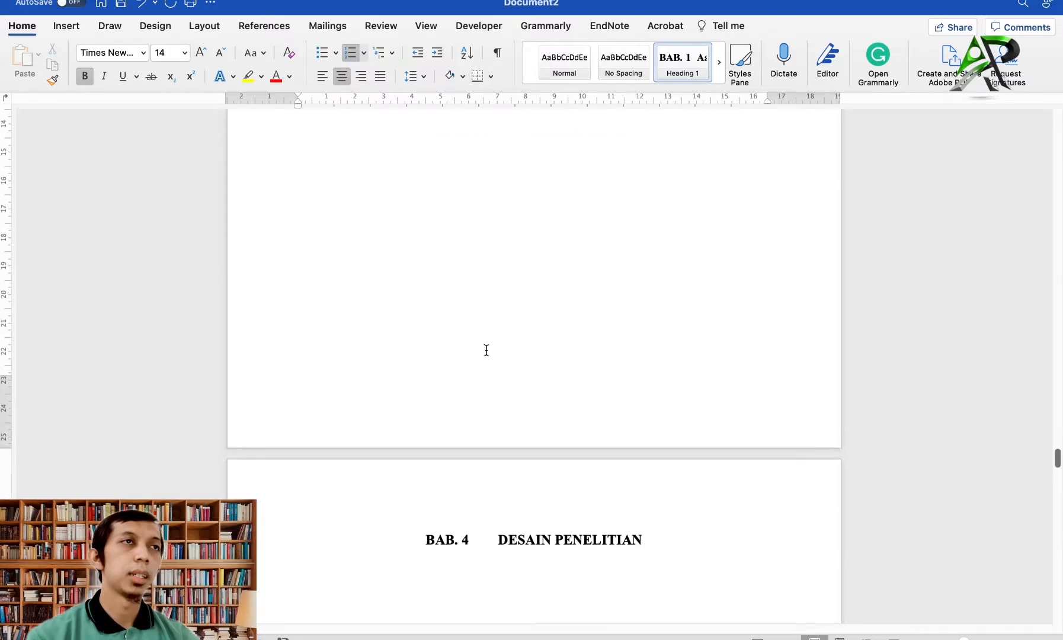
left_click(497, 260)
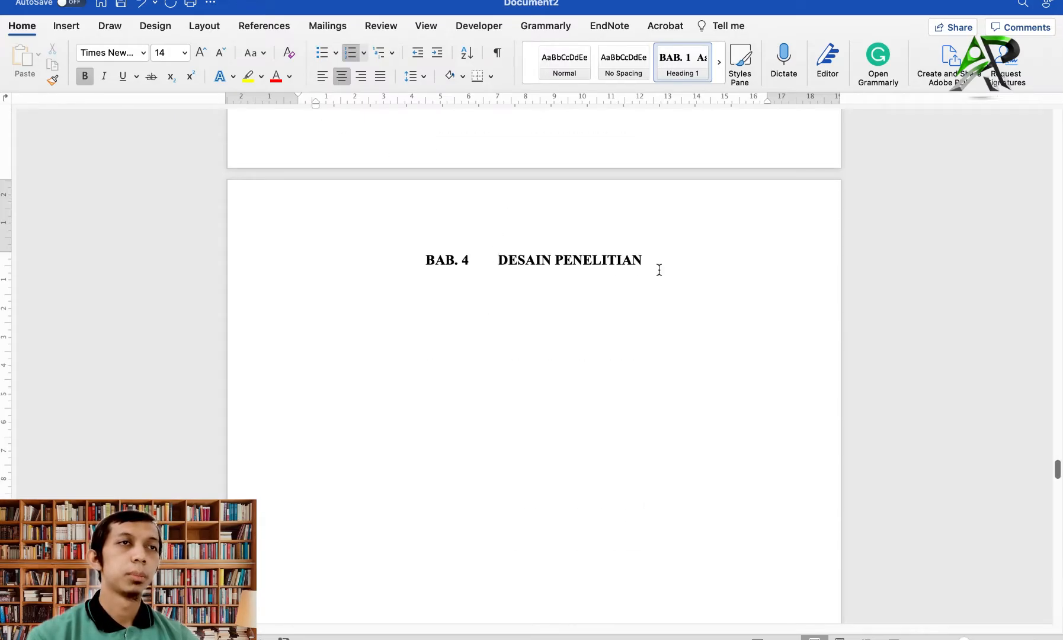
key("shift+Return")
left_click_drag(315, 102, 300, 102)
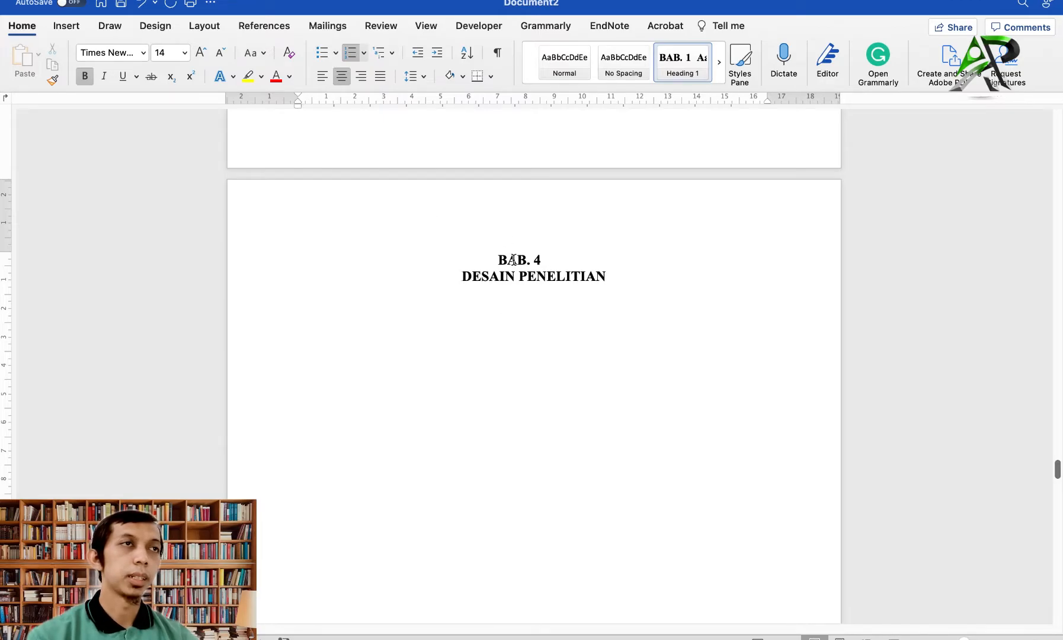
triple_click(513, 260)
left_click_drag(298, 97, 305, 96)
Break HASIL onto its own line below BAB. 5, with the hanging indent at 0 and the first-line indent at about 0.5 cm.
scroll(450, 312, "down", 10)
scroll(450, 312, "down", 4)
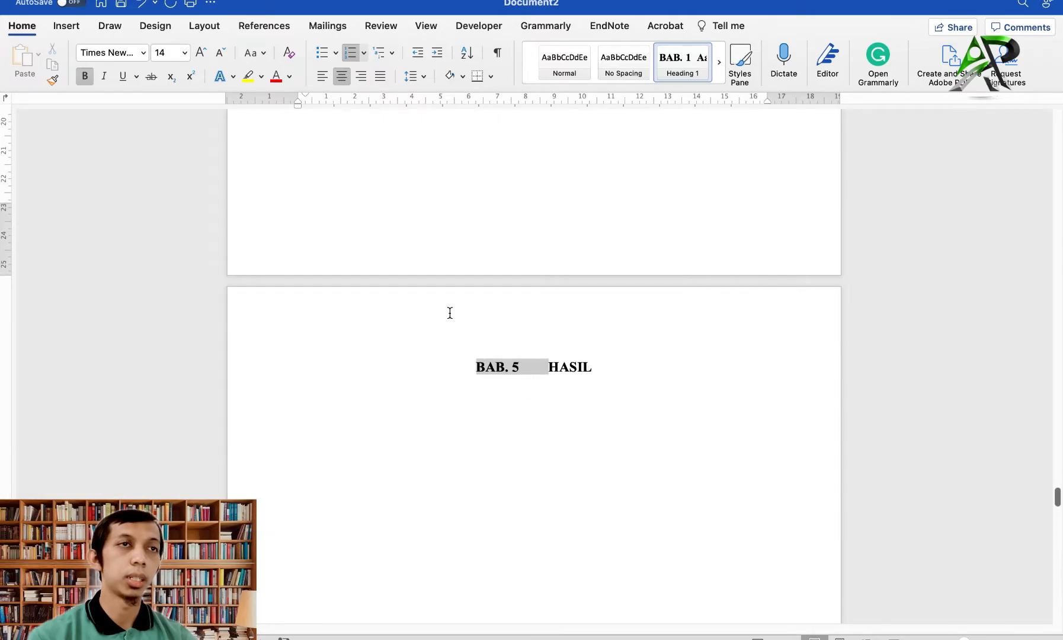
left_click(548, 367)
key("Return")
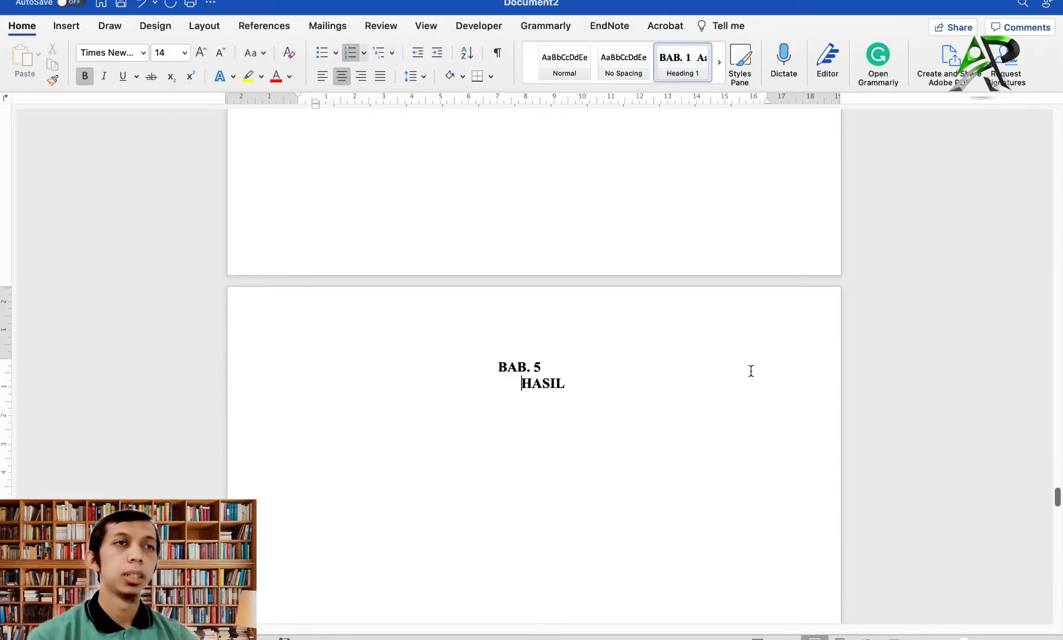
mouse_move(314, 98)
left_mouse_down()
mouse_move(298, 98)
mouse_move(316, 93)
left_mouse_up()
Remove the line break between BAB. 5 and HASIL and insert it again.
scroll(611, 440, "down", 3)
scroll(611, 440, "down", 2)
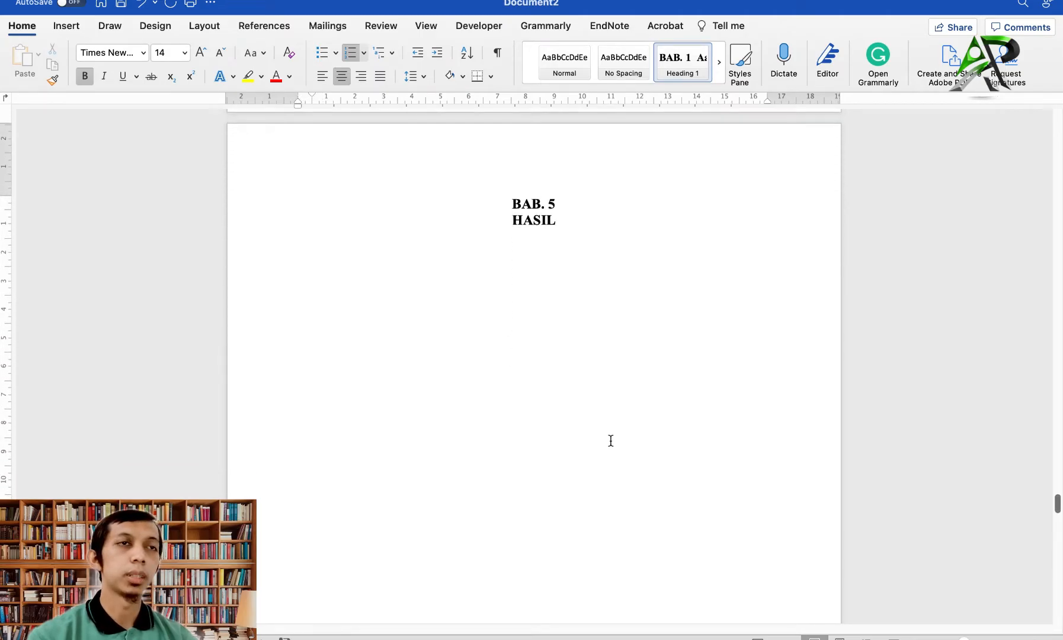
scroll(609, 438, "up", 2)
key("BackSpace")
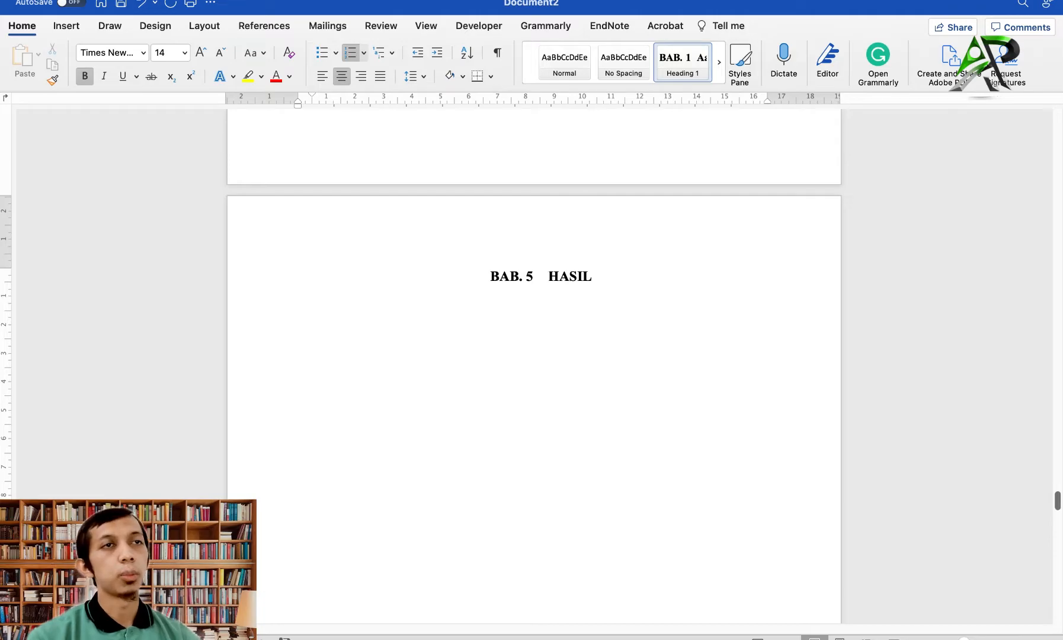
key("shift+Return")
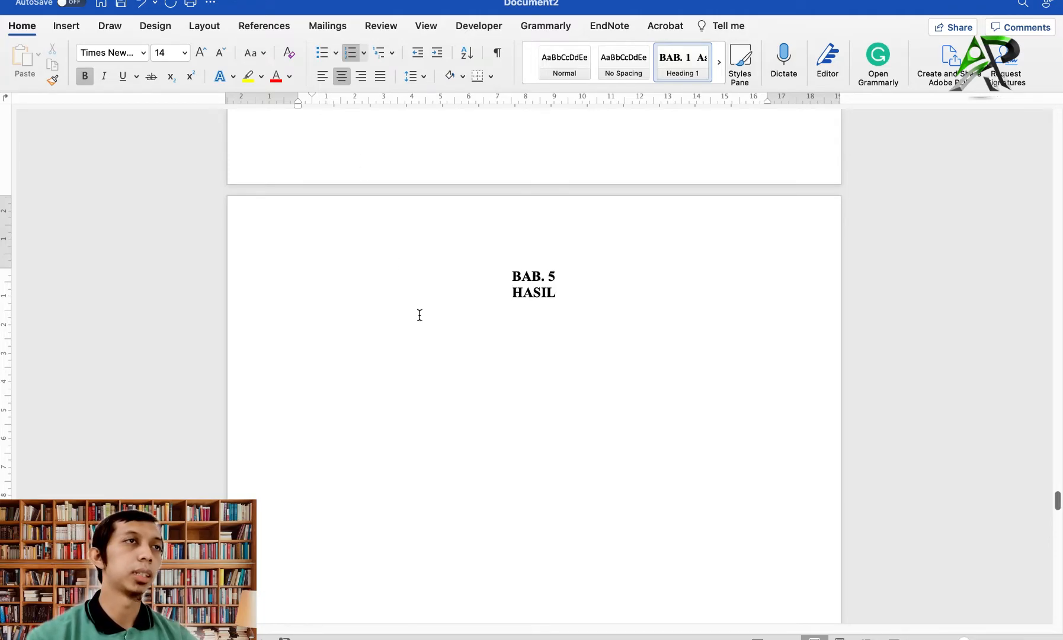
Break PEMBAHASAN onto its own line below BAB. 6, with the hanging indent at 0 and the first-line indent at about 0.5 cm.
scroll(420, 315, "down", 10)
left_click(516, 304)
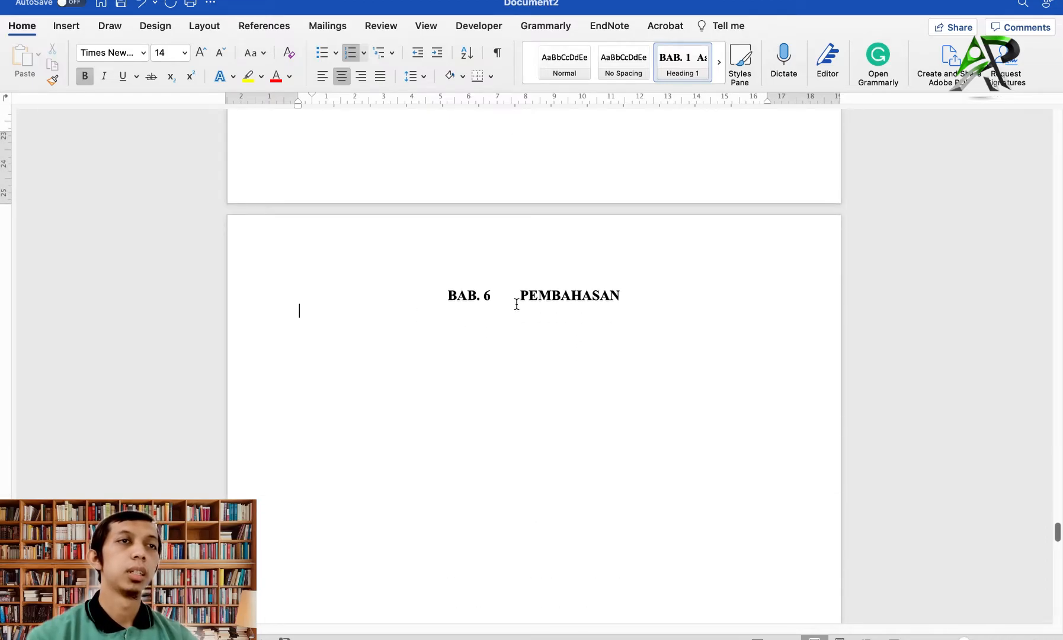
left_click(518, 294)
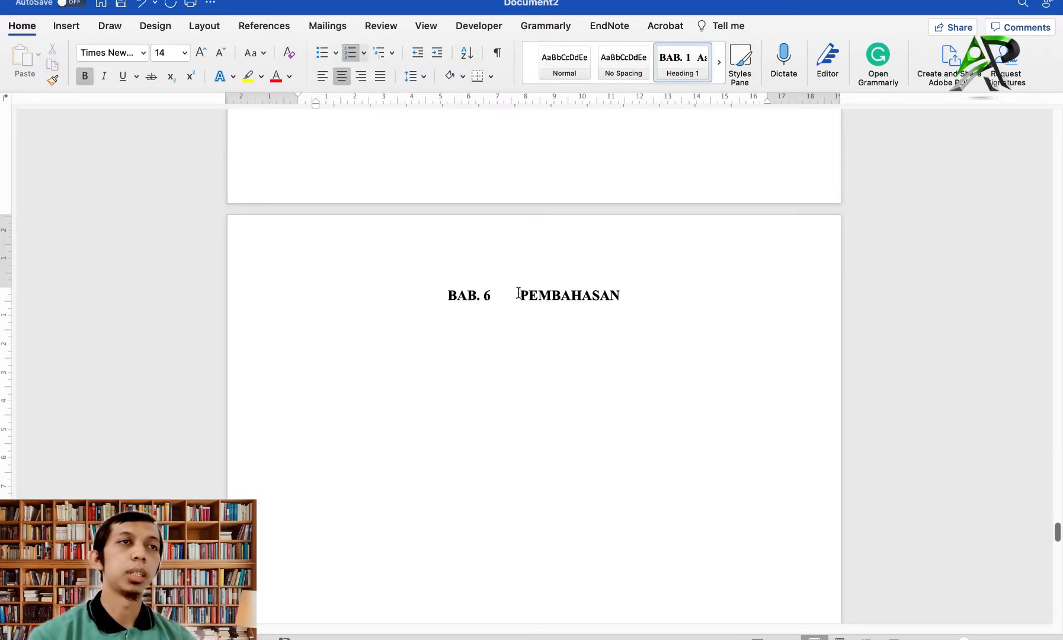
key("shift+Return")
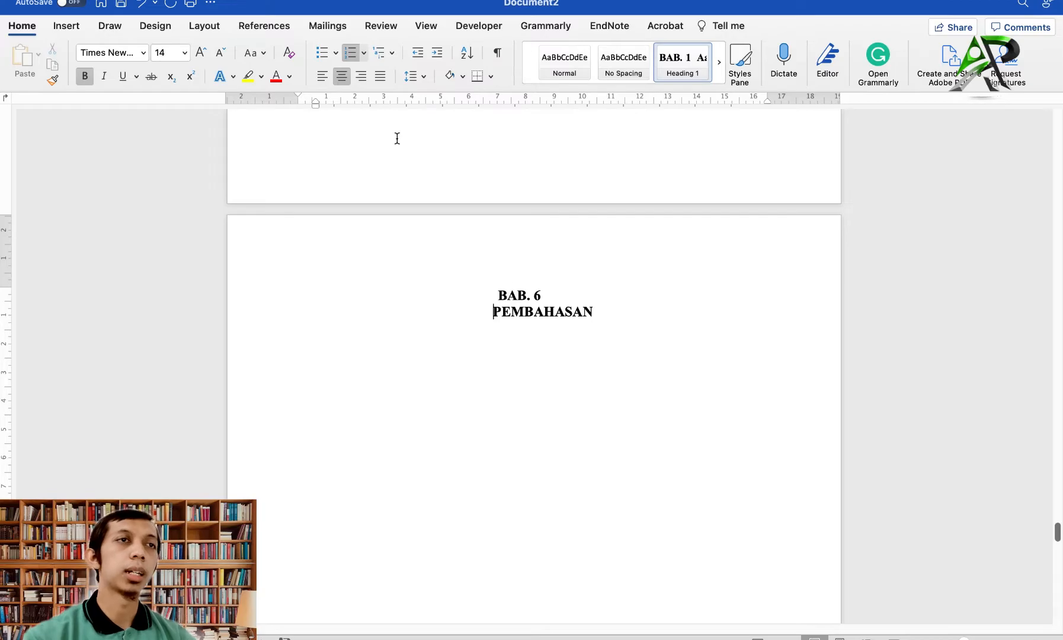
left_click_drag(315, 101, 292, 100)
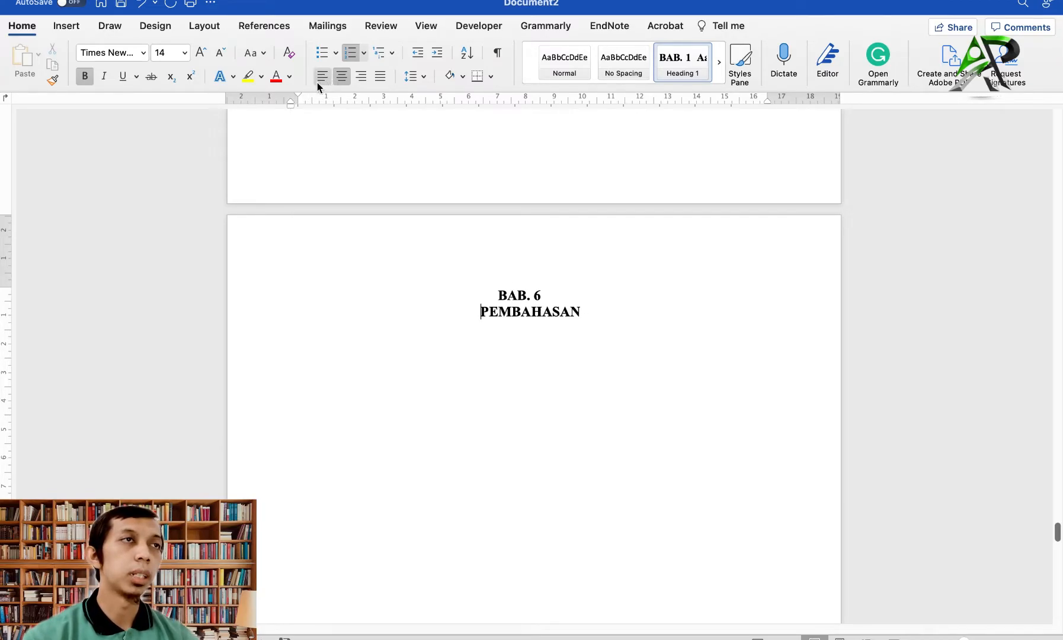
left_click_drag(291, 100, 313, 94)
Break PENUTUP onto its own line below BAB. 7, with the hanging indent at 0 and the first-line indent at about 0.5 cm.
scroll(447, 282, "down", 10)
scroll(448, 282, "down", 5)
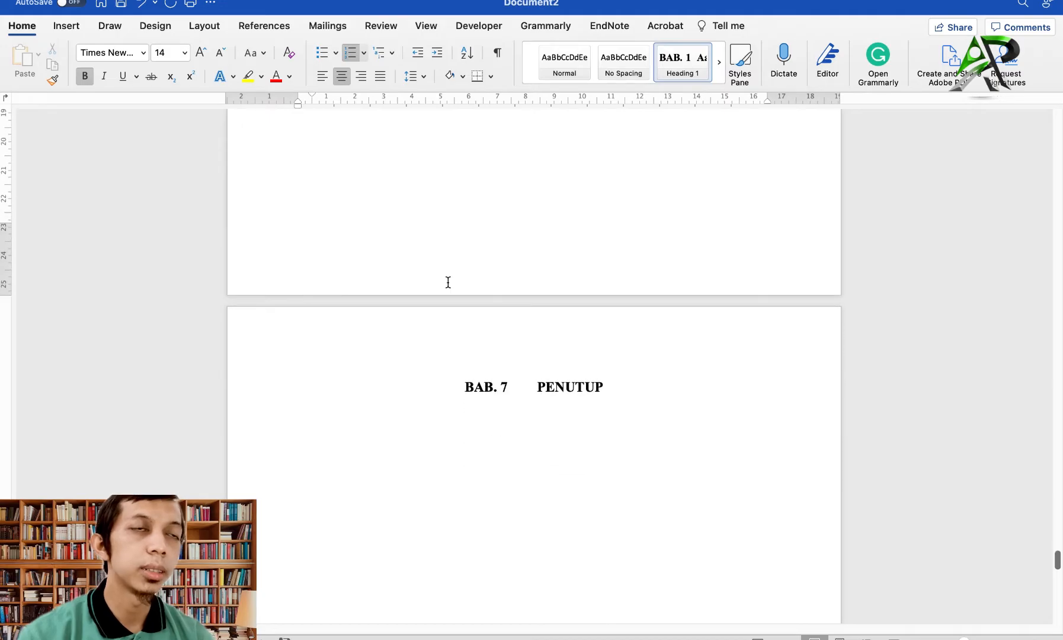
left_click(536, 376)
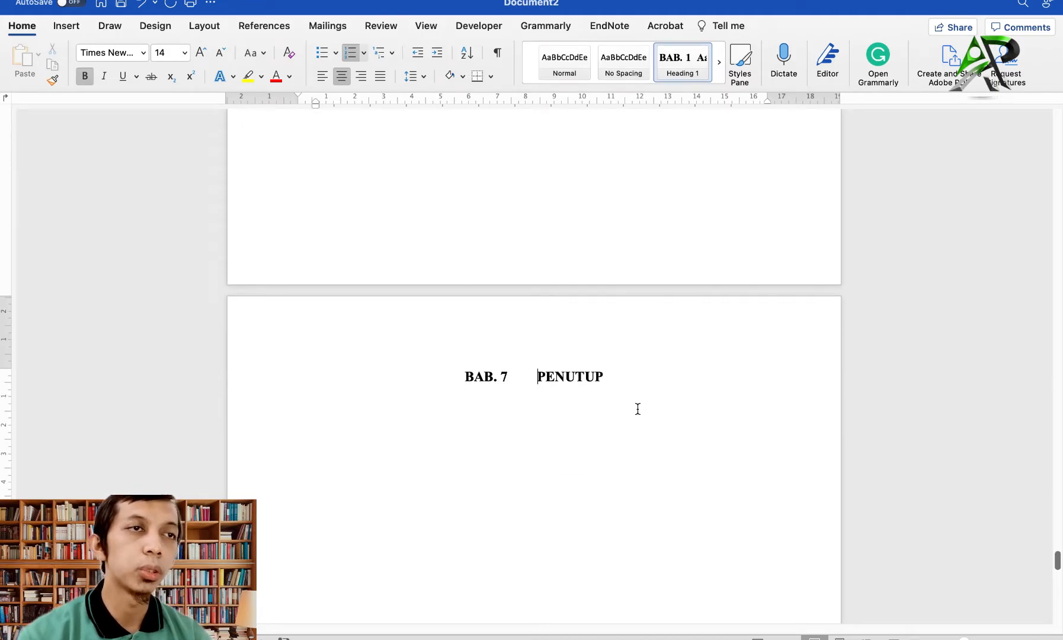
key("shift+Return")
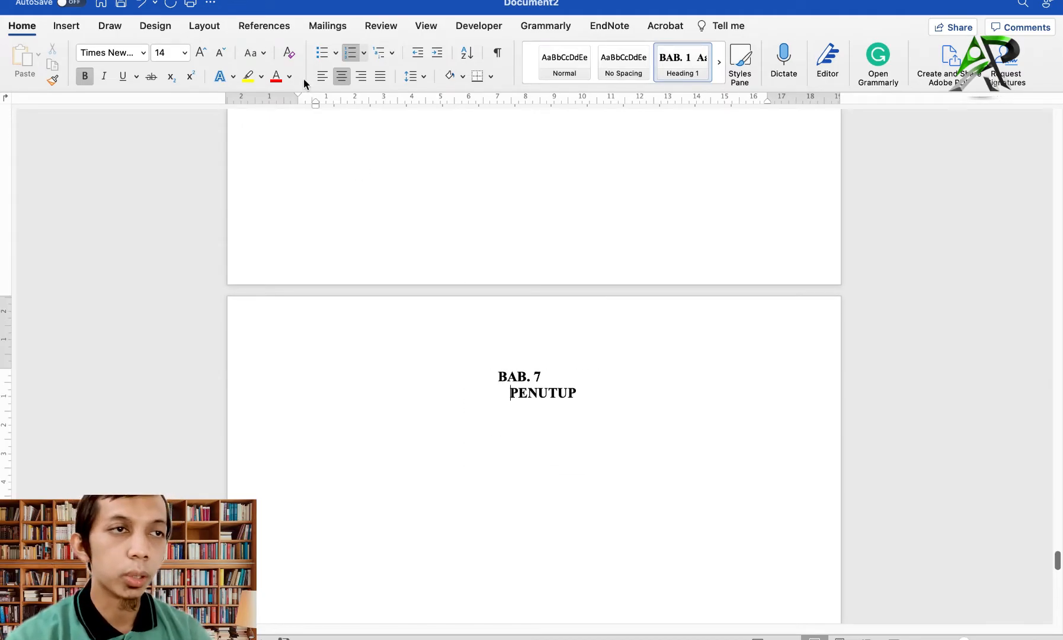
mouse_move(315, 99)
left_mouse_down()
mouse_move(287, 102)
mouse_move(298, 101)
left_mouse_up()
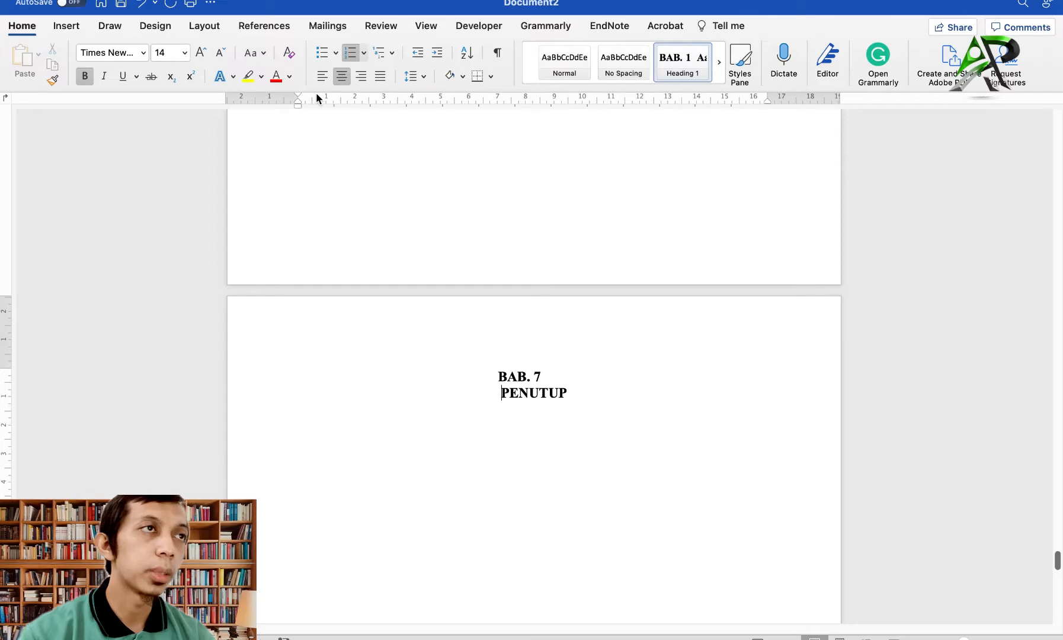
left_click_drag(299, 95, 314, 96)
Apply the Heading 1 style to the LAMPIRAN title and remove its BAB. chapter number.
scroll(556, 386, "down", 5)
scroll(556, 386, "up", 15)
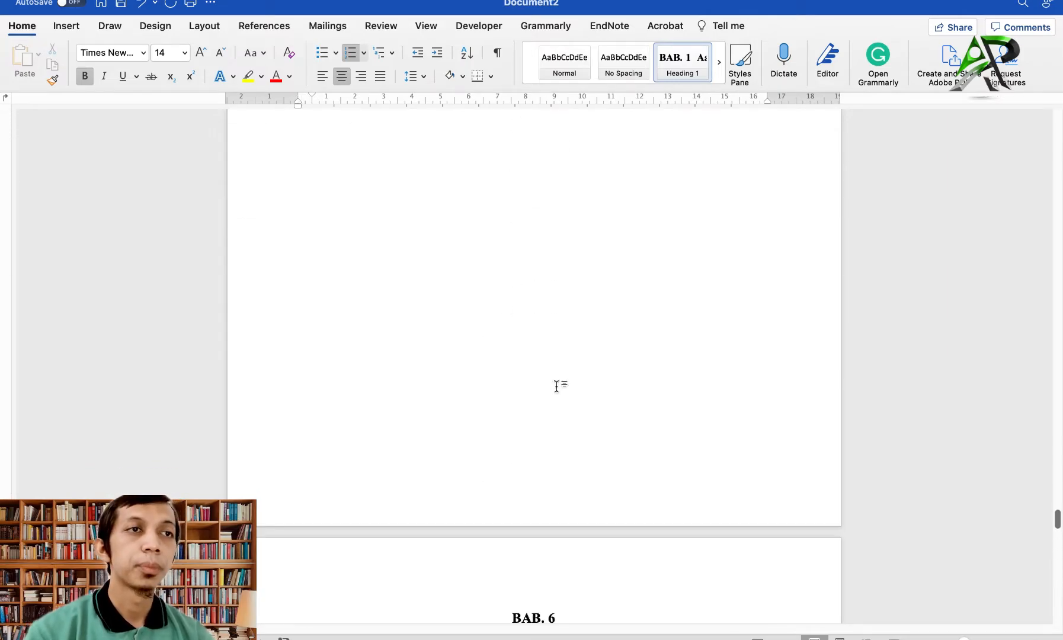
scroll(557, 387, "up", 15)
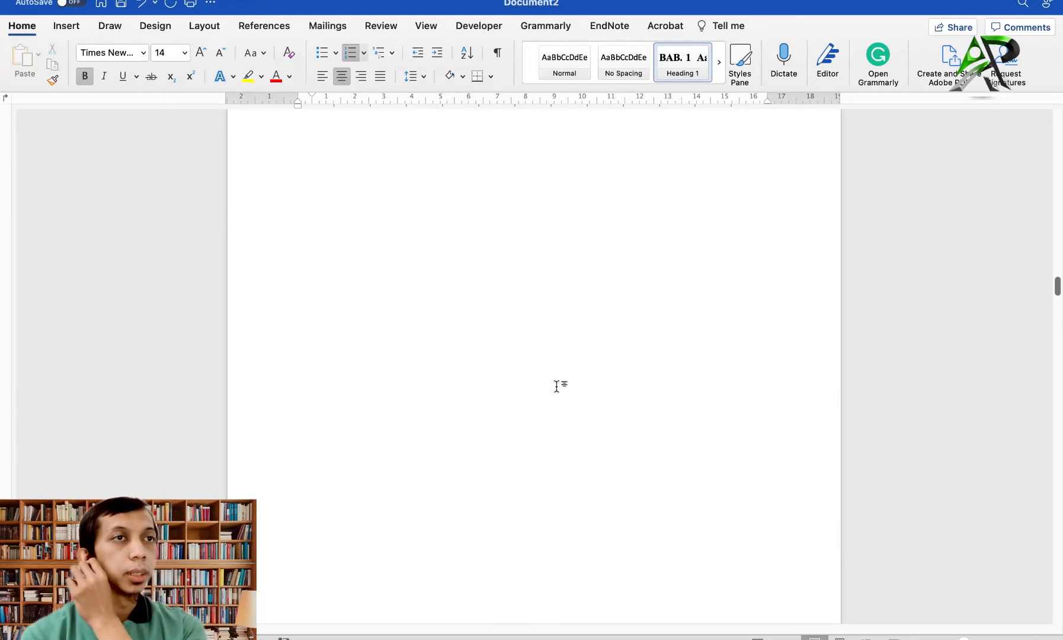
scroll(556, 386, "down", 10)
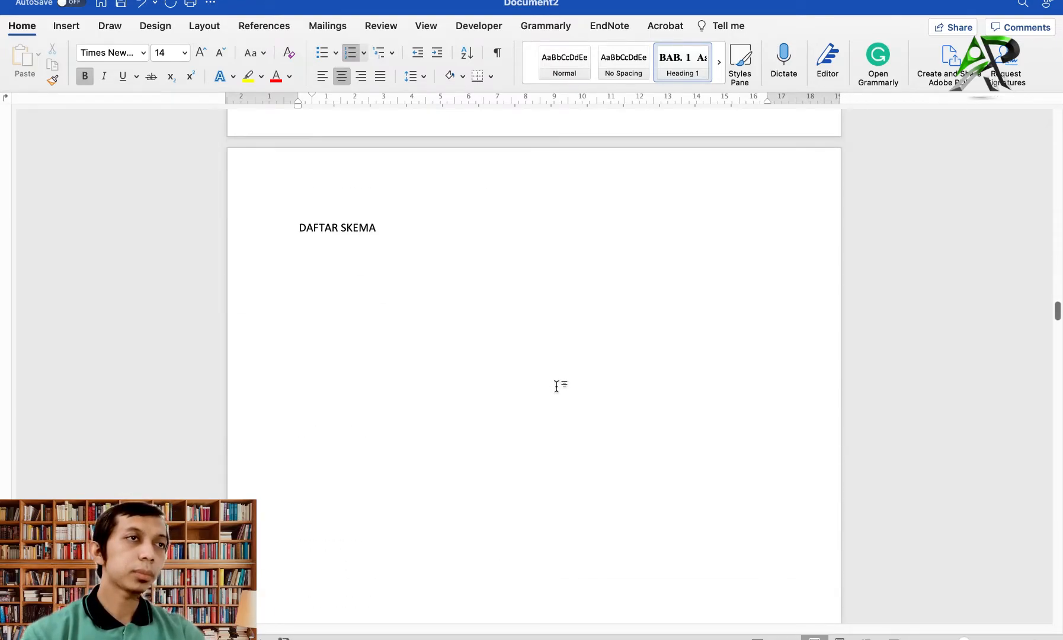
scroll(556, 386, "down", 10)
scroll(556, 386, "up", 10)
scroll(557, 385, "down", 15)
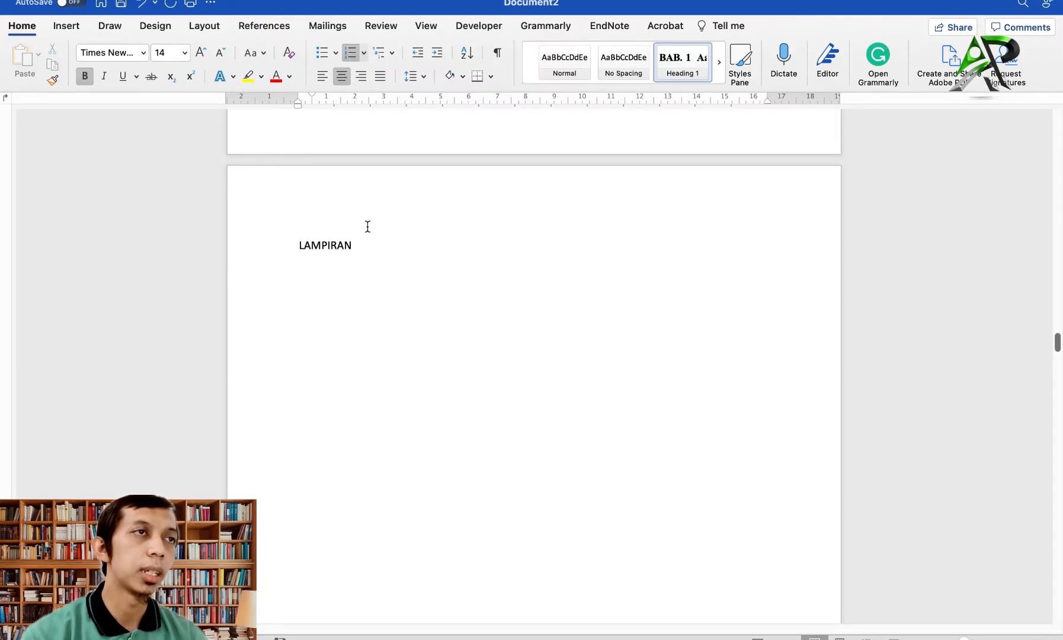
left_click(324, 245)
left_click(698, 67)
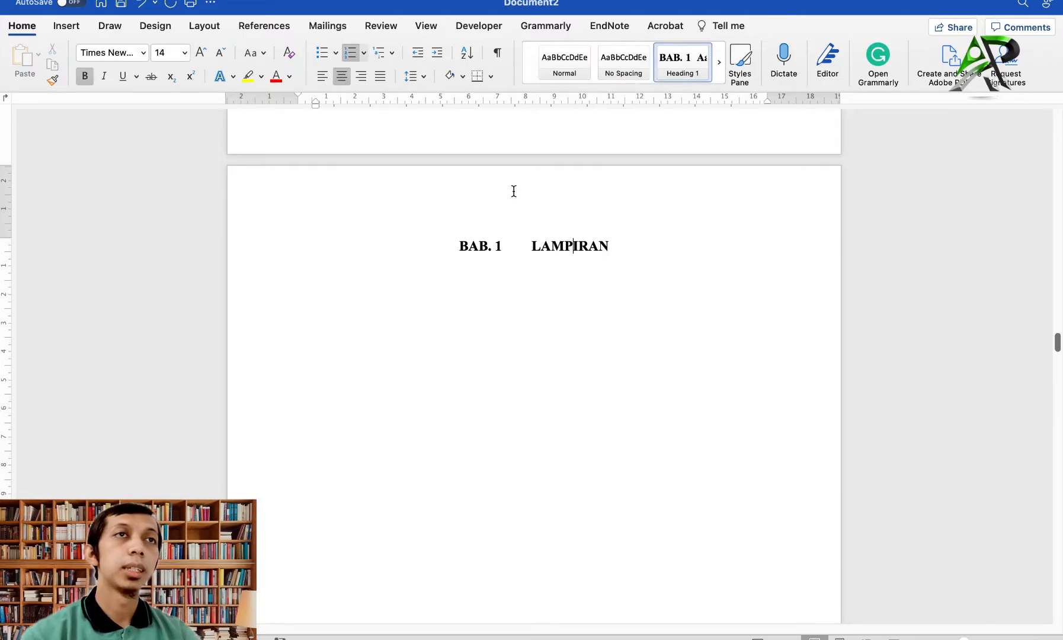
left_click(529, 248)
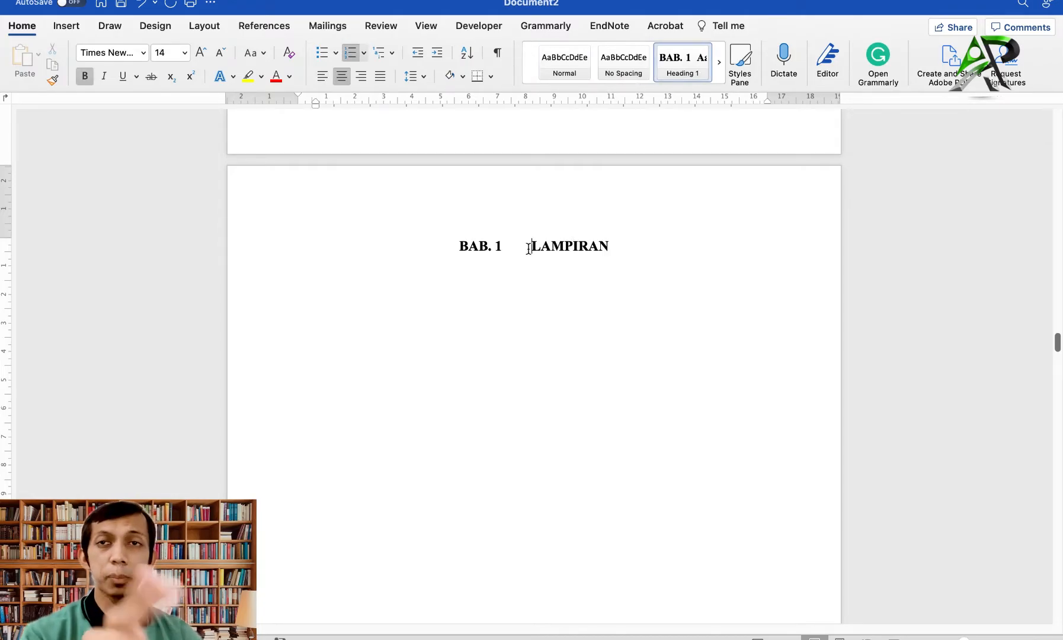
key("BackSpace")
key("BackSpace")
Apply the Heading 1 style to the DAFTAR SKEMA title and remove its BAB. chapter number.
scroll(528, 248, "up", 10)
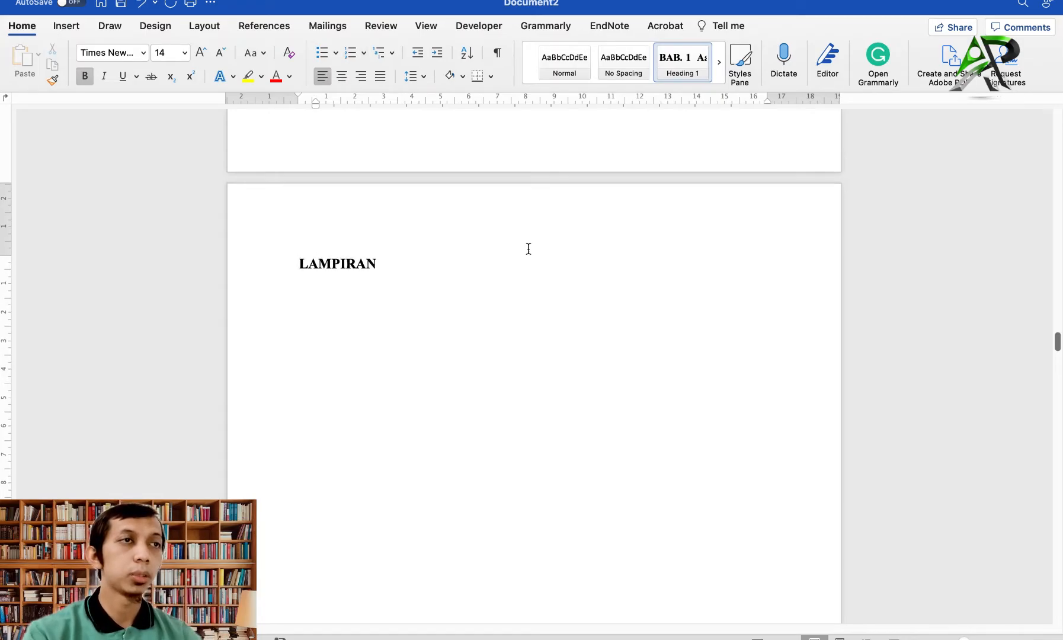
scroll(529, 248, "up", 5)
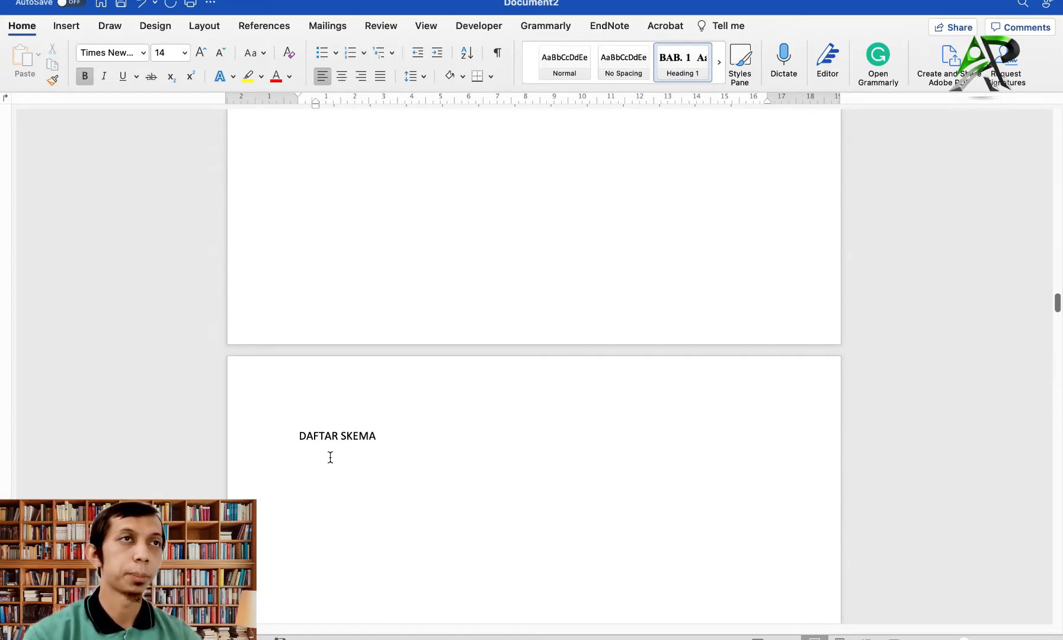
left_click(363, 445)
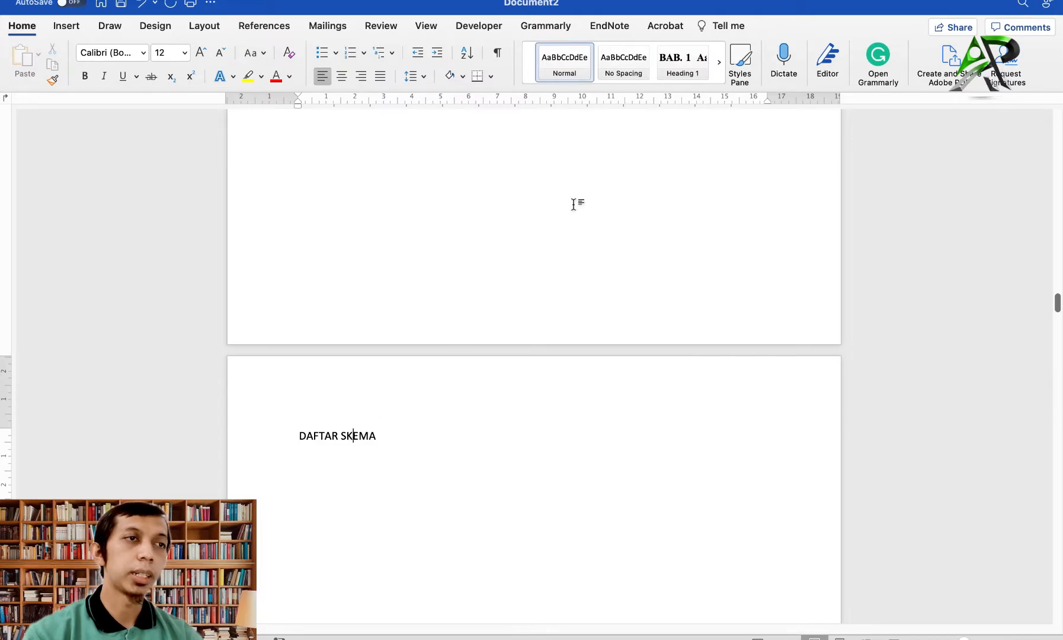
left_click(681, 65)
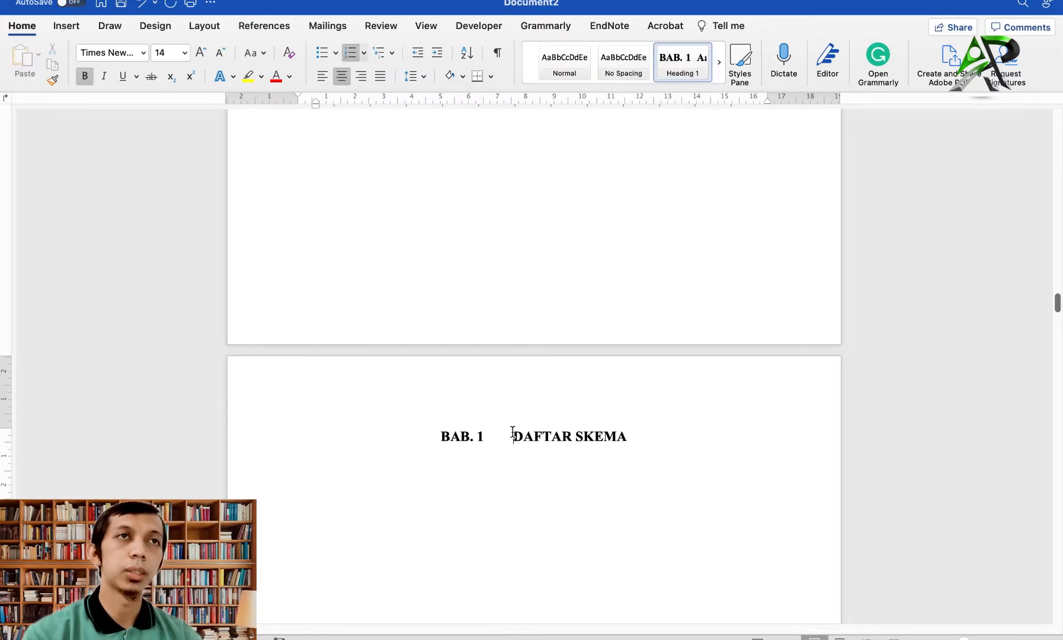
key("BackSpace")
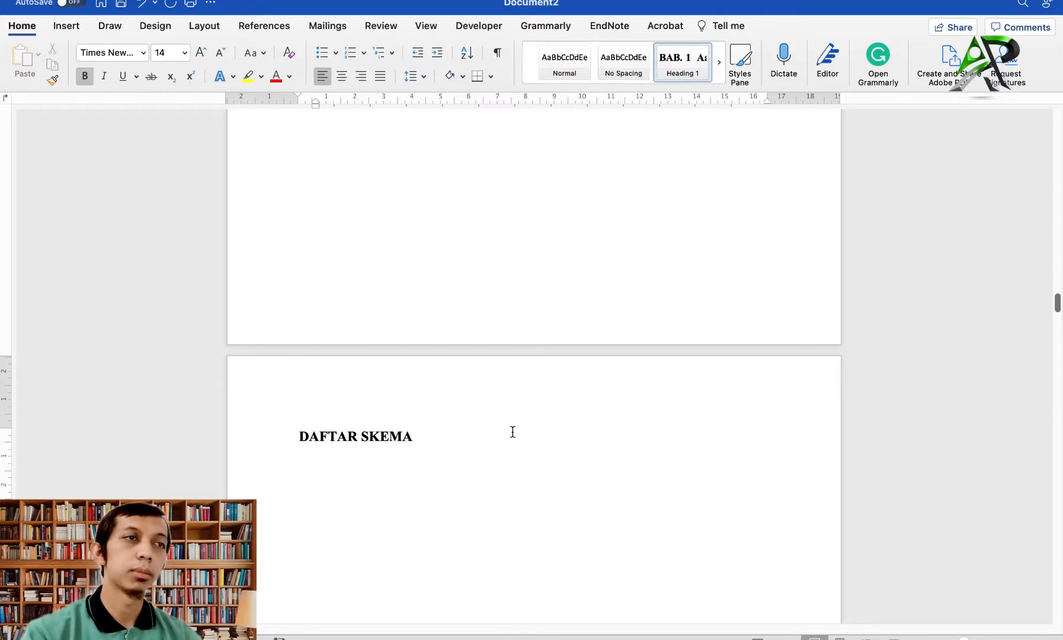
Apply the Heading 1 style to the DAFTAR TABEL title and remove its BAB. chapter number.
scroll(512, 431, "up", 10)
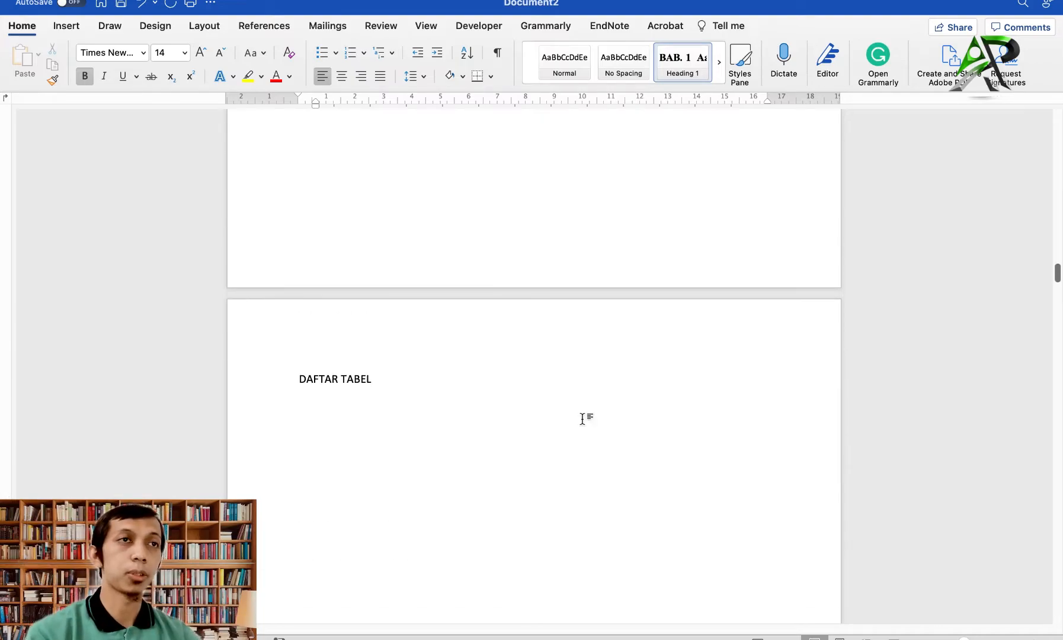
left_click(349, 378)
left_click(687, 67)
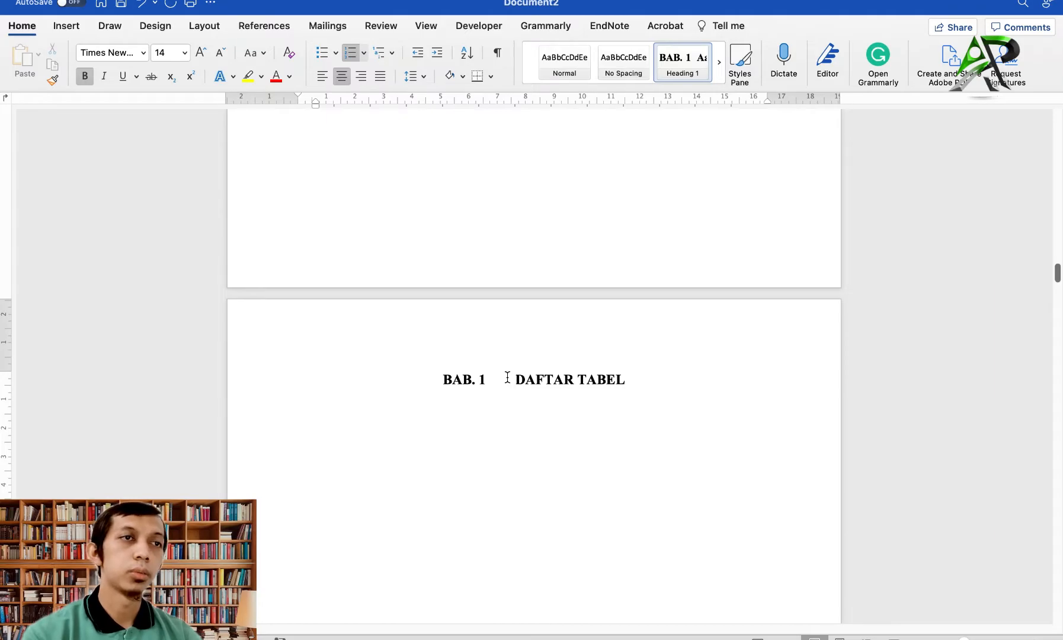
key("super+z")
key("super+z")
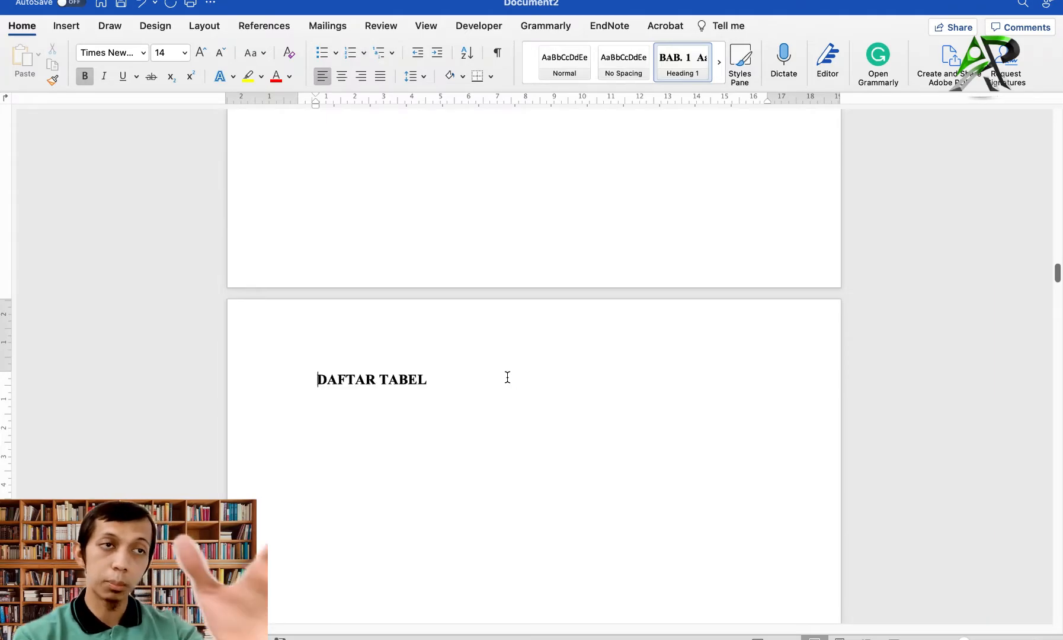
Apply the Heading 1 style to the DAFTAR GAMBAR title and remove its BAB. chapter number.
scroll(628, 326, "up", 5)
scroll(650, 313, "down", 10)
scroll(647, 310, "up", 3)
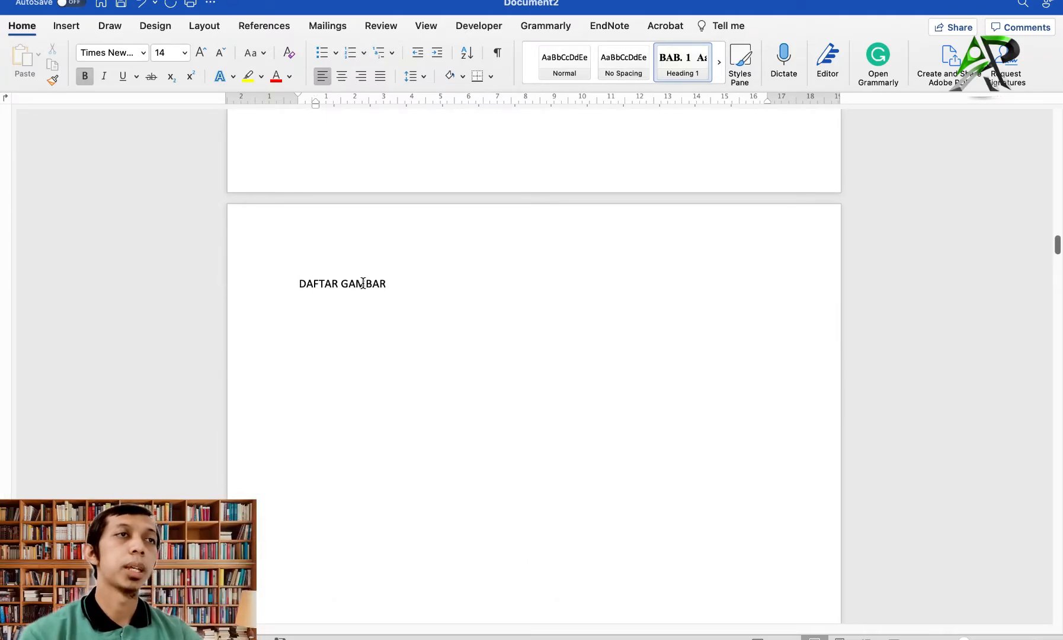
left_click(360, 283)
left_click(700, 68)
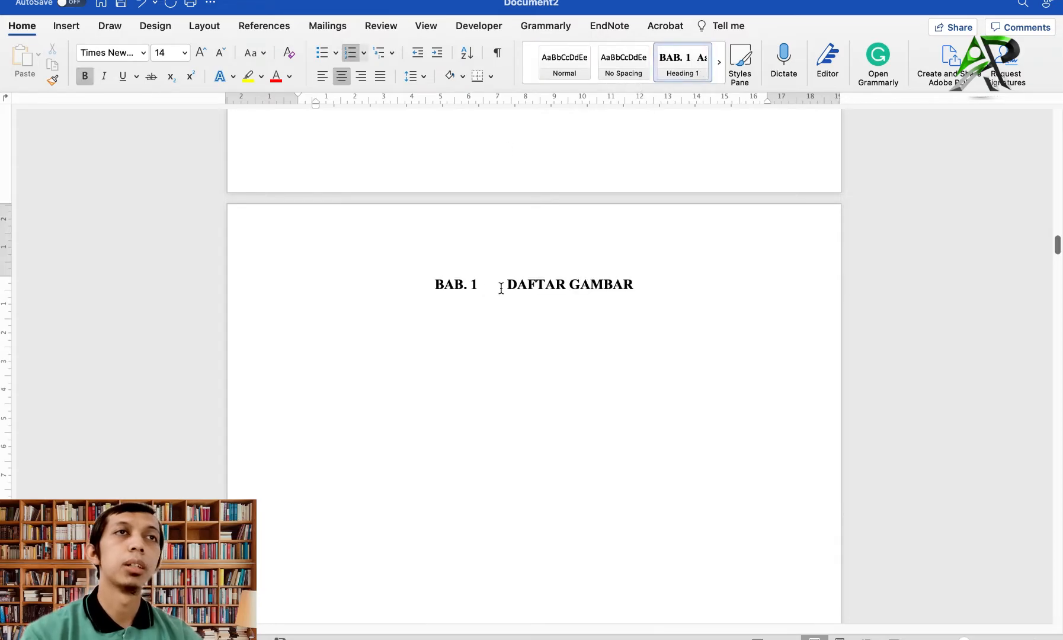
key("super+z")
key("super+z")
key("super+z")
key("super+z")
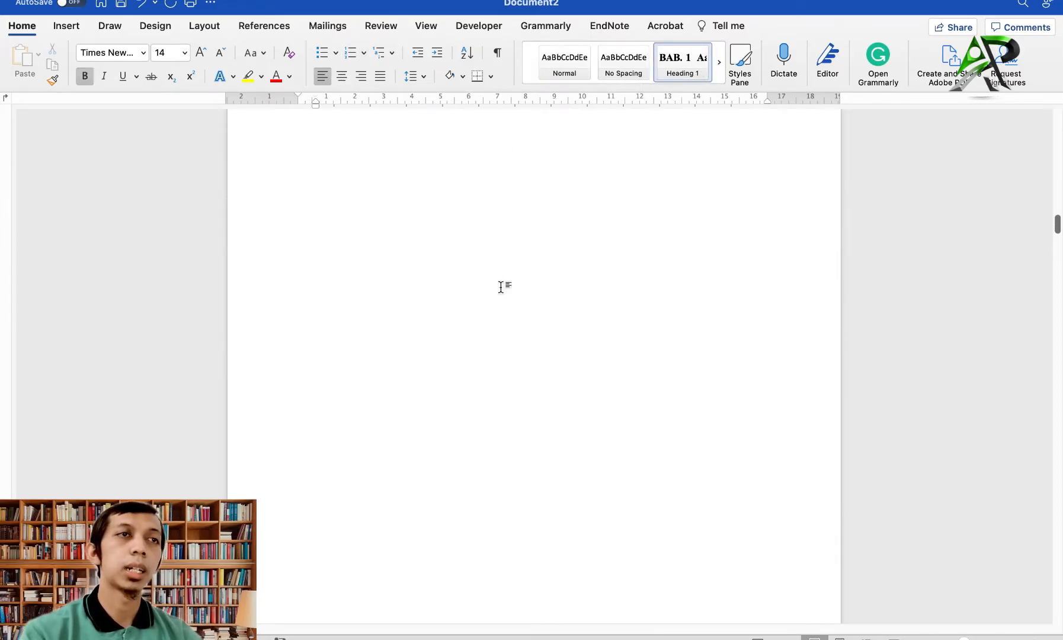
Apply the Heading 1 style to the DAFTAR ISI title and remove its BAB. chapter number.
scroll(500, 288, "up", 2)
left_click(340, 372)
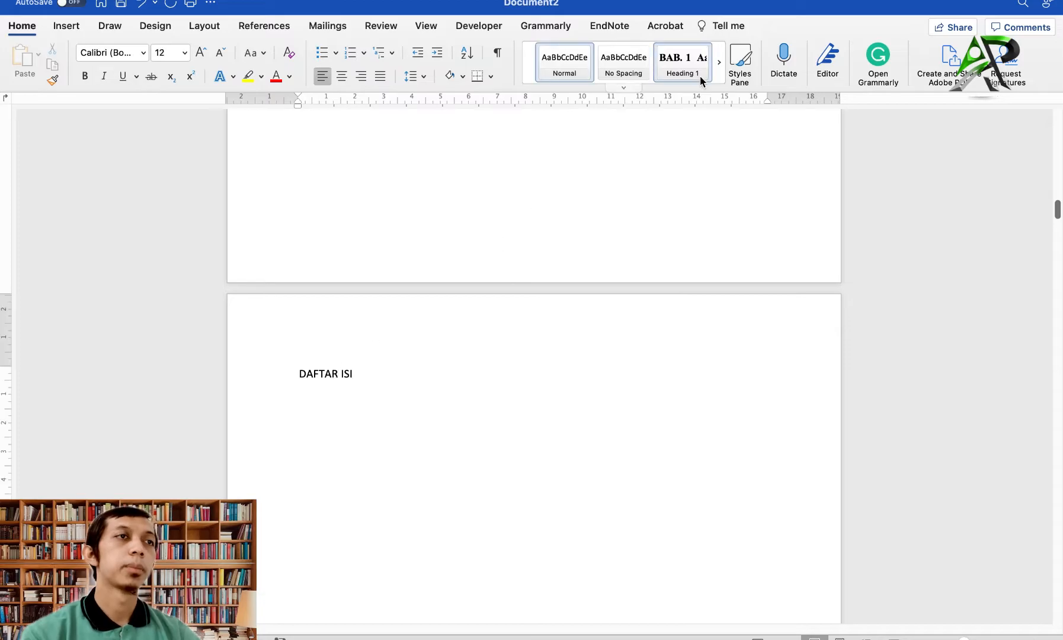
left_click(688, 74)
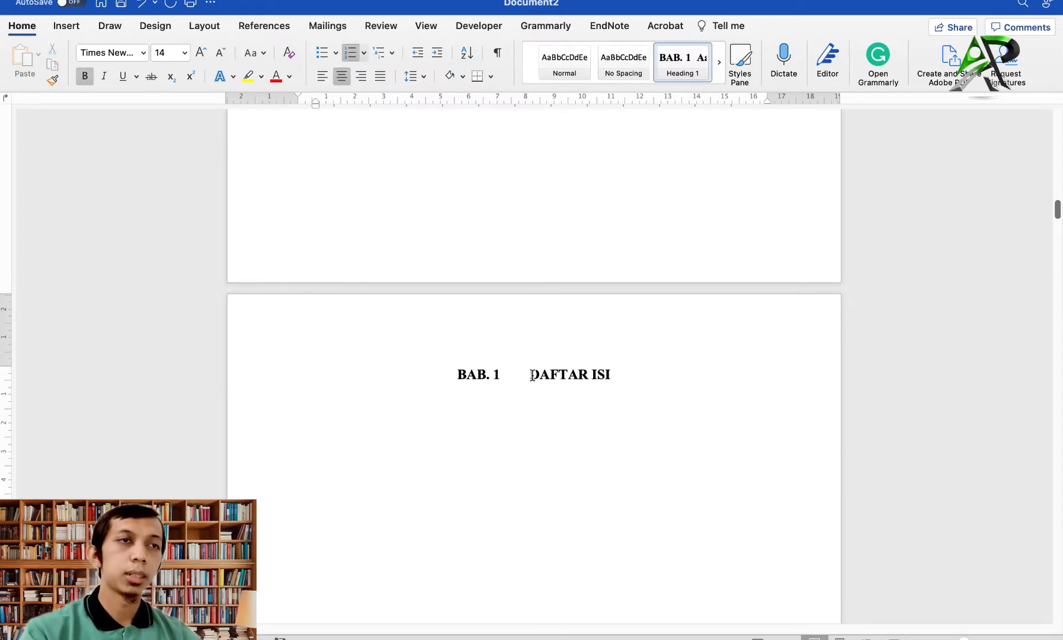
left_click(532, 375)
key("BackSpace")
key("BackSpace")
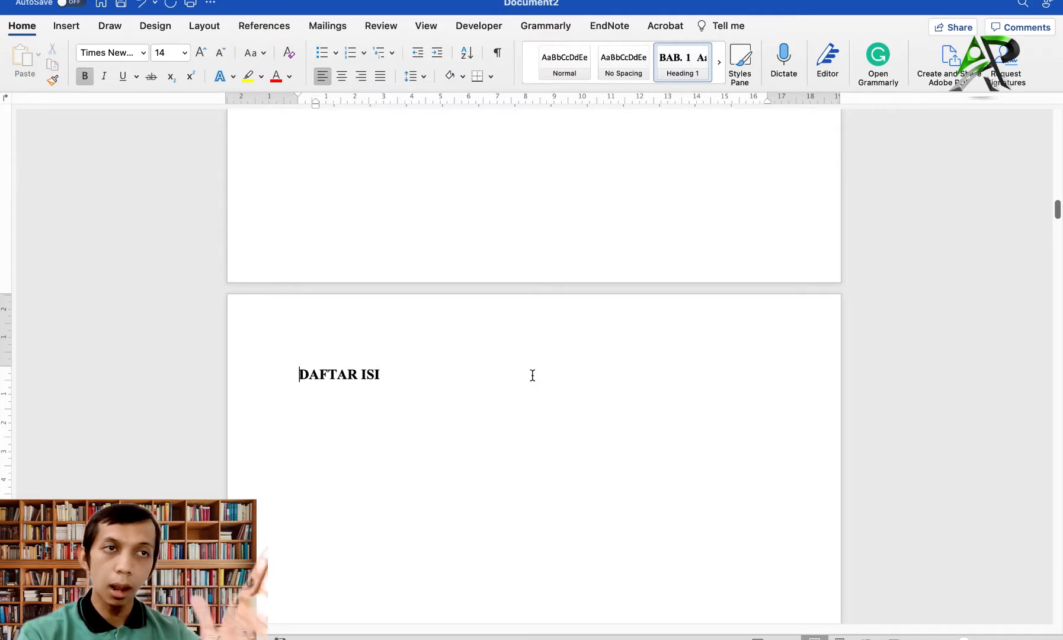
Apply the Heading 1 style to the KATA PENGANTAR title and remove its BAB. chapter number.
scroll(533, 375, "up", 5)
scroll(532, 375, "down", 5)
scroll(474, 426, "up", 1)
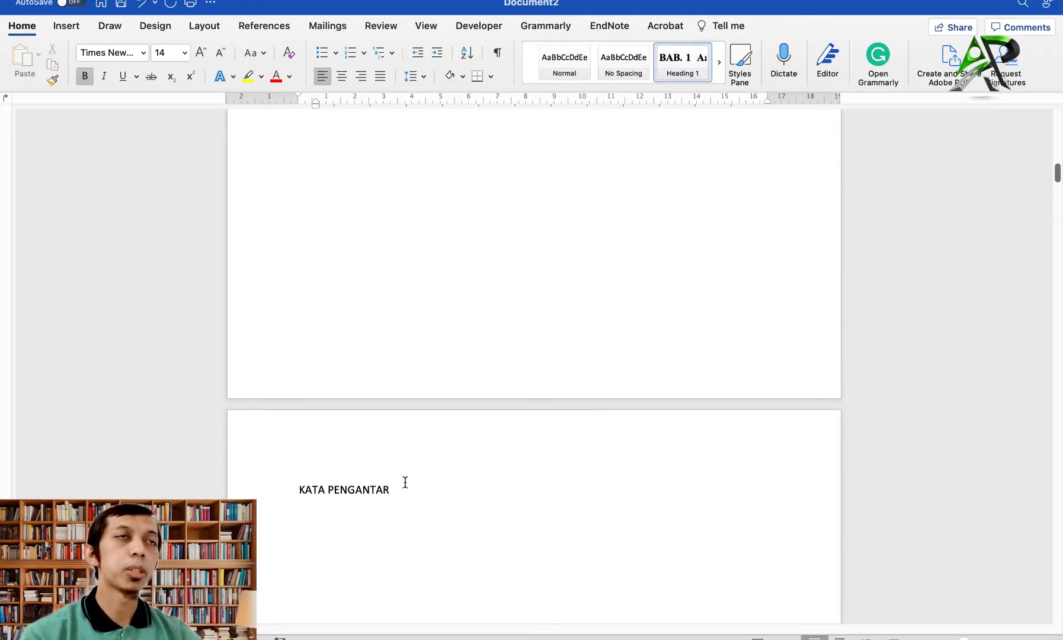
left_click(376, 489)
left_click(681, 59)
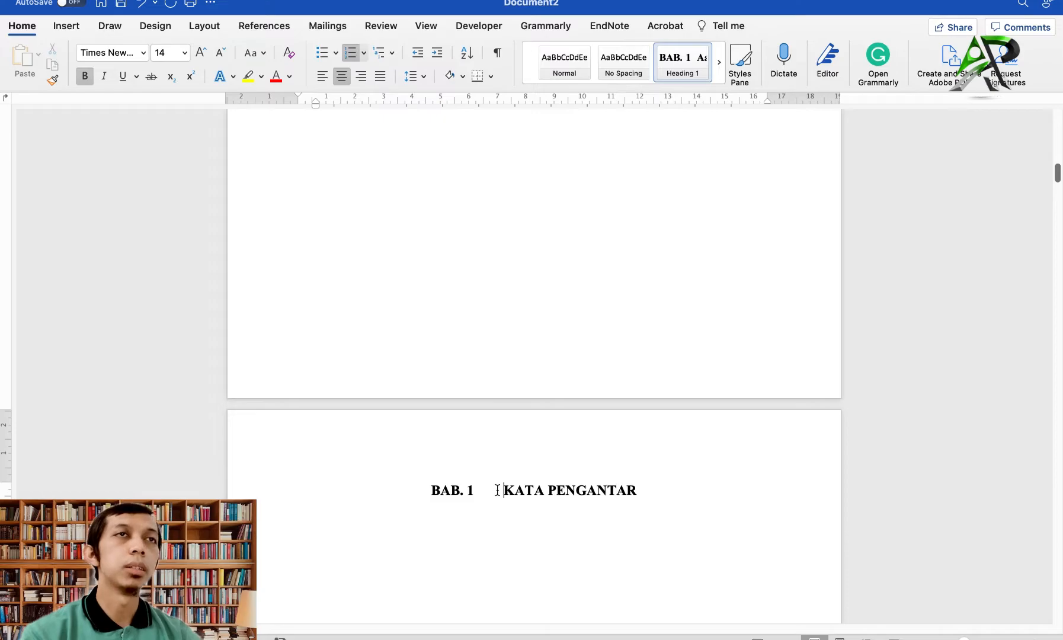
key("BackSpace")
key("BackSpace")
Apply the Heading 1 style to the HALAMAN PENGESAHAN title and remove its BAB. chapter number.
scroll(495, 491, "up", 3)
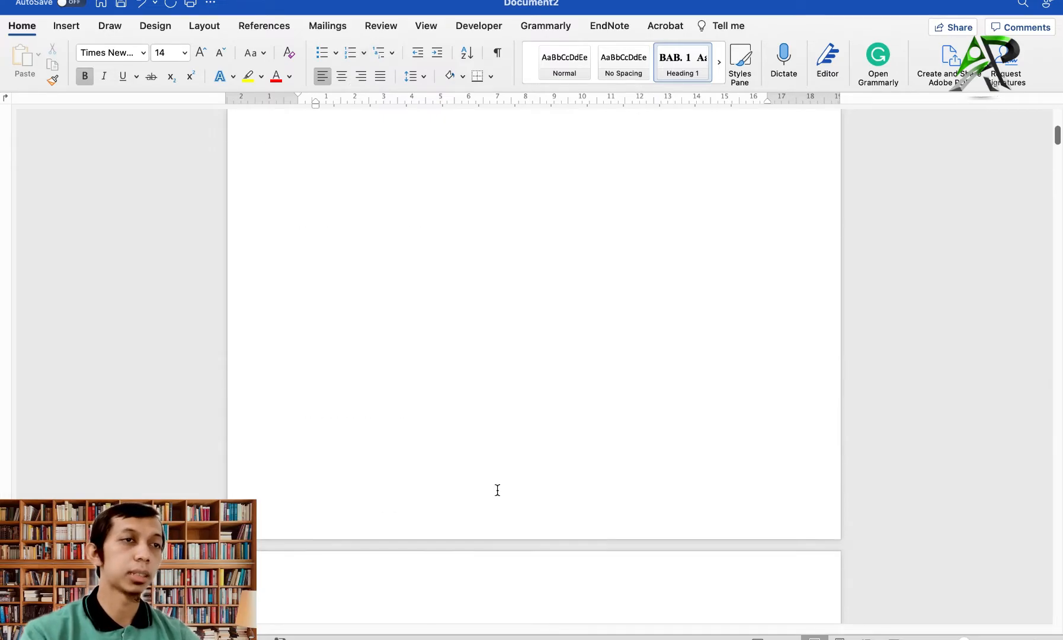
scroll(399, 382, "down", 3)
left_click(364, 479)
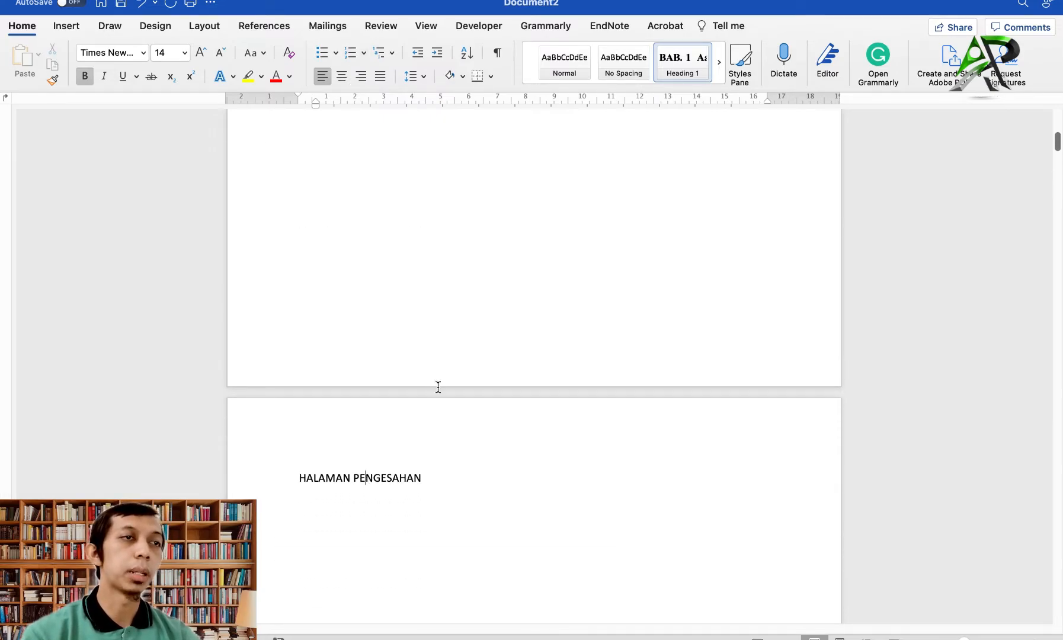
left_click(690, 70)
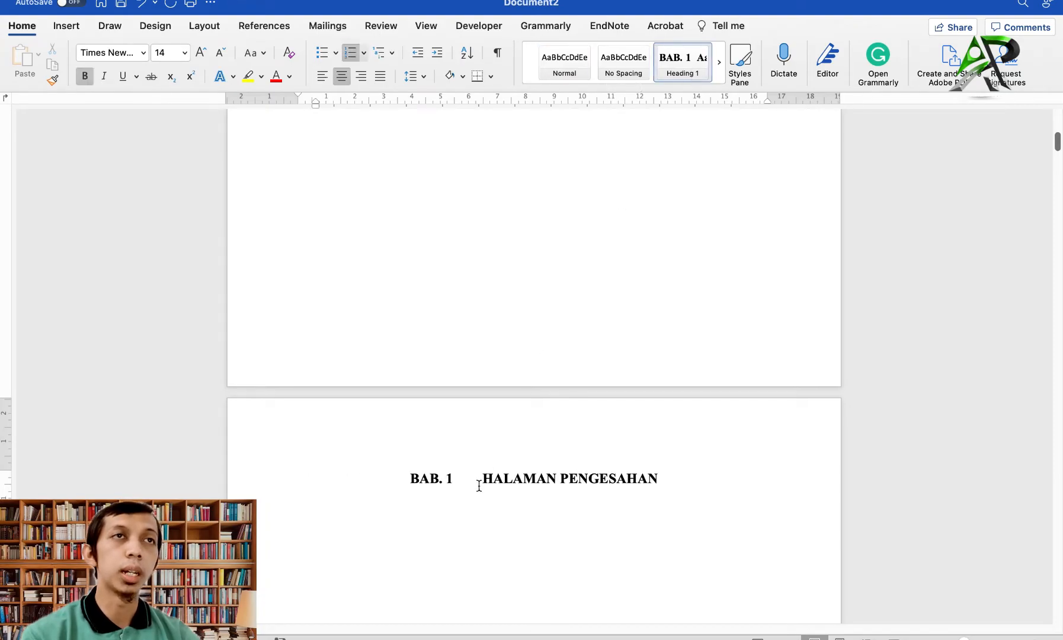
key("BackSpace")
key("BackSpace")
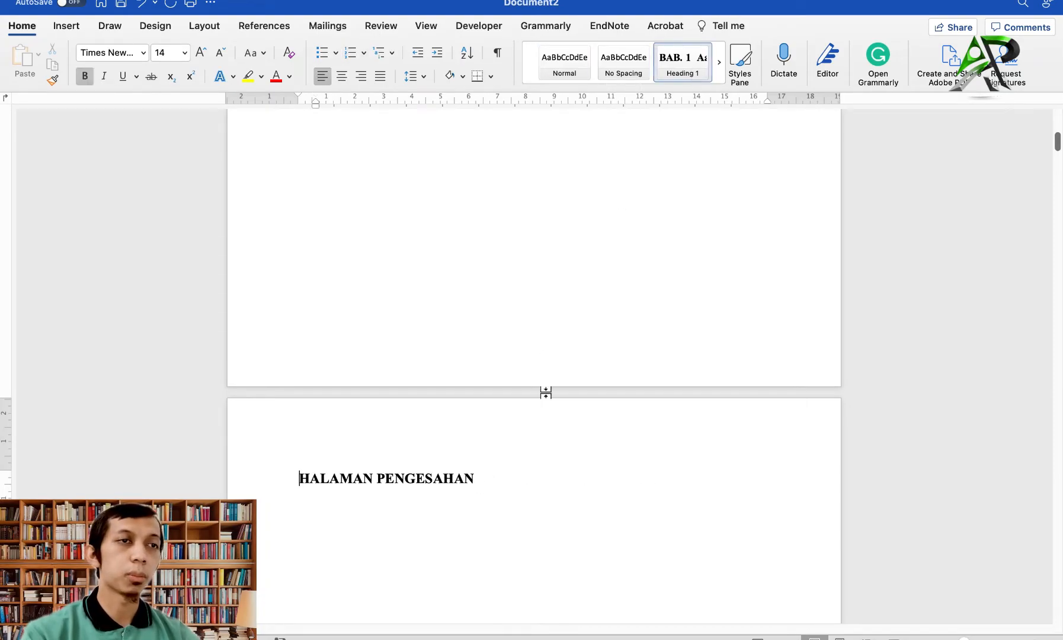
Apply the Heading 1 style to the COVER title and remove its BAB. chapter number.
scroll(545, 391, "up", 10)
left_click(319, 202)
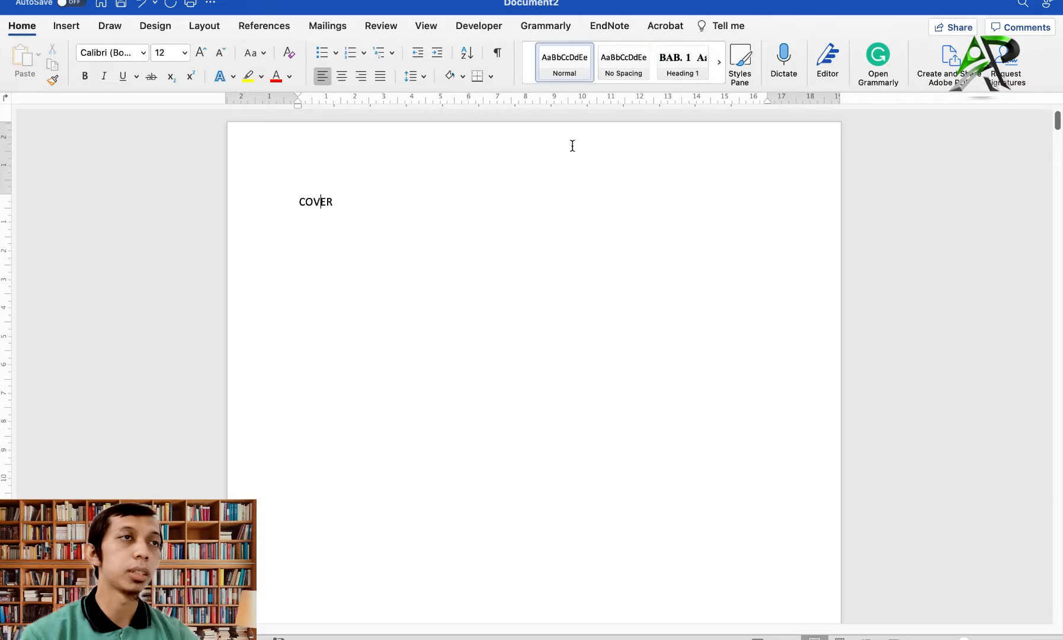
left_click(694, 73)
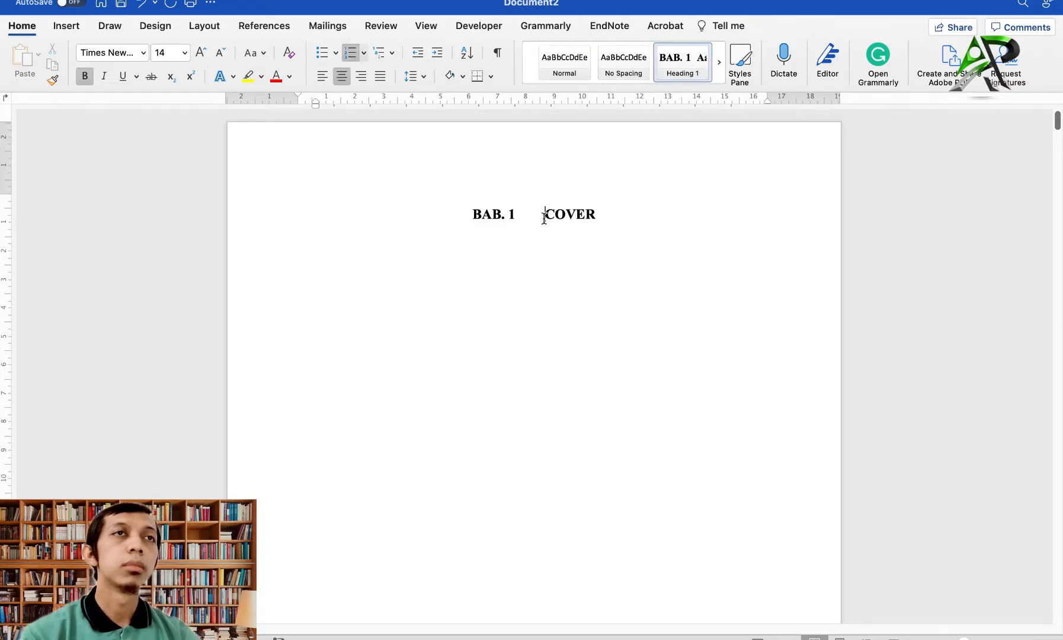
key("BackSpace")
key("BackSpace")
Review the title formatting and alignment on the front-matter pages from COVER through LAMPIRAN.
scroll(544, 219, "down", 15)
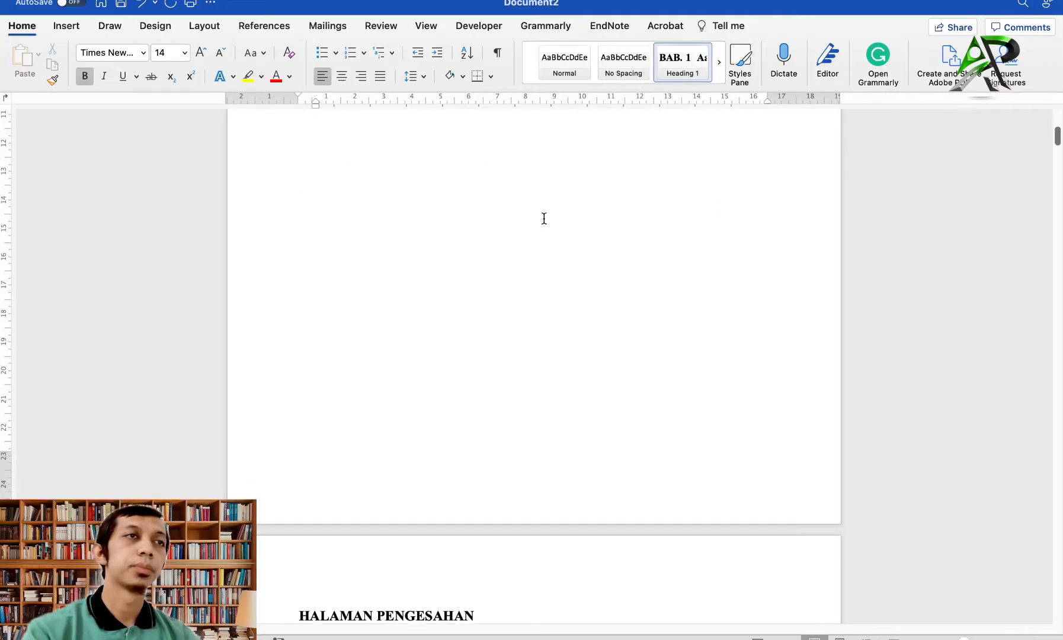
scroll(544, 218, "up", 15)
scroll(544, 219, "down", 17)
scroll(544, 218, "down", 15)
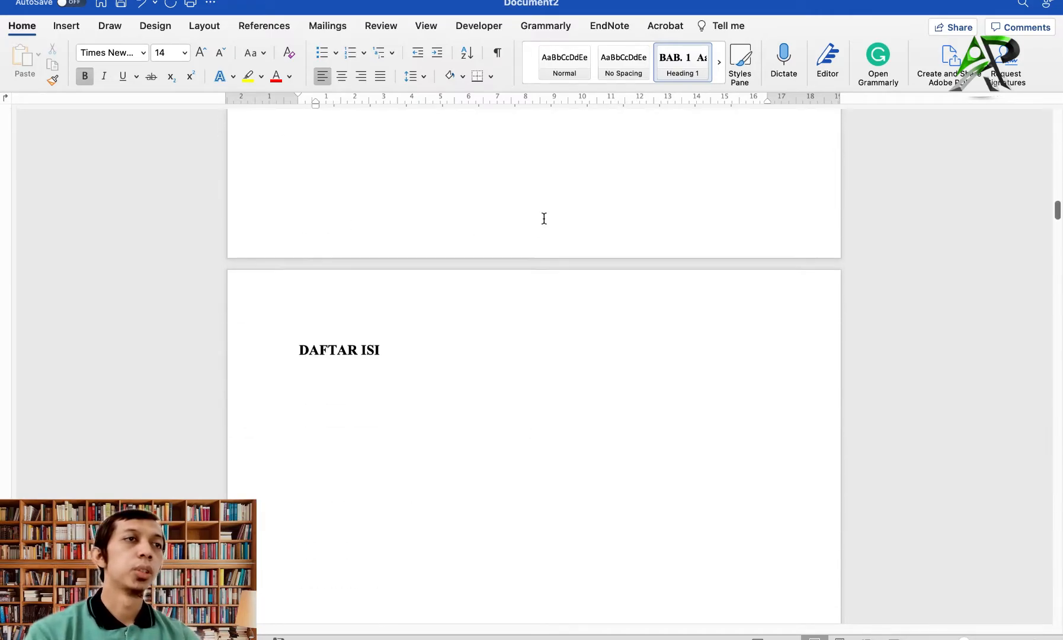
scroll(363, 298, "down", 20)
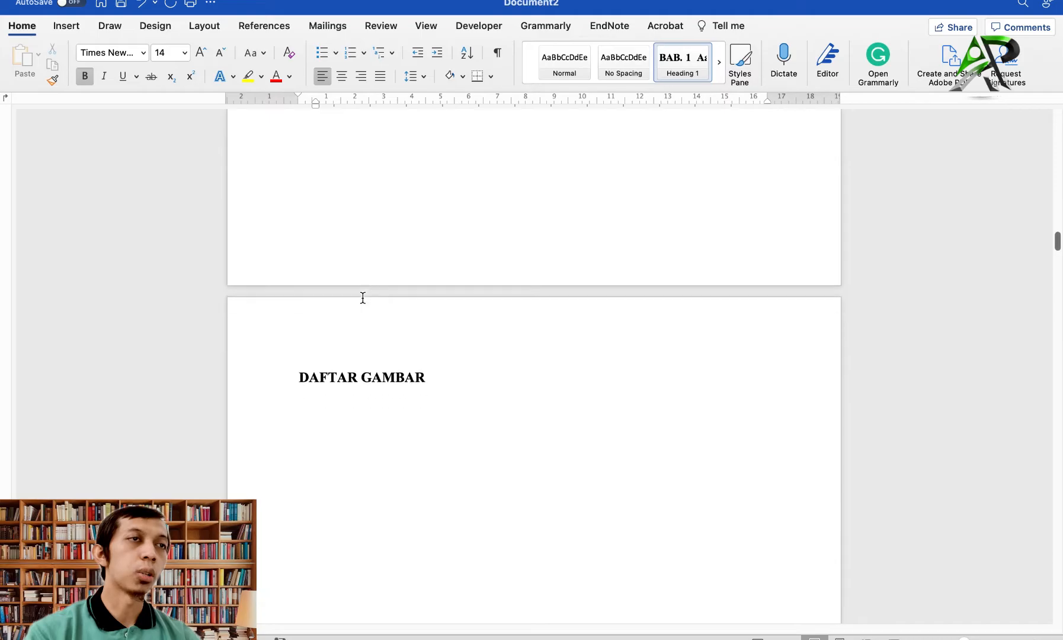
scroll(363, 297, "down", 20)
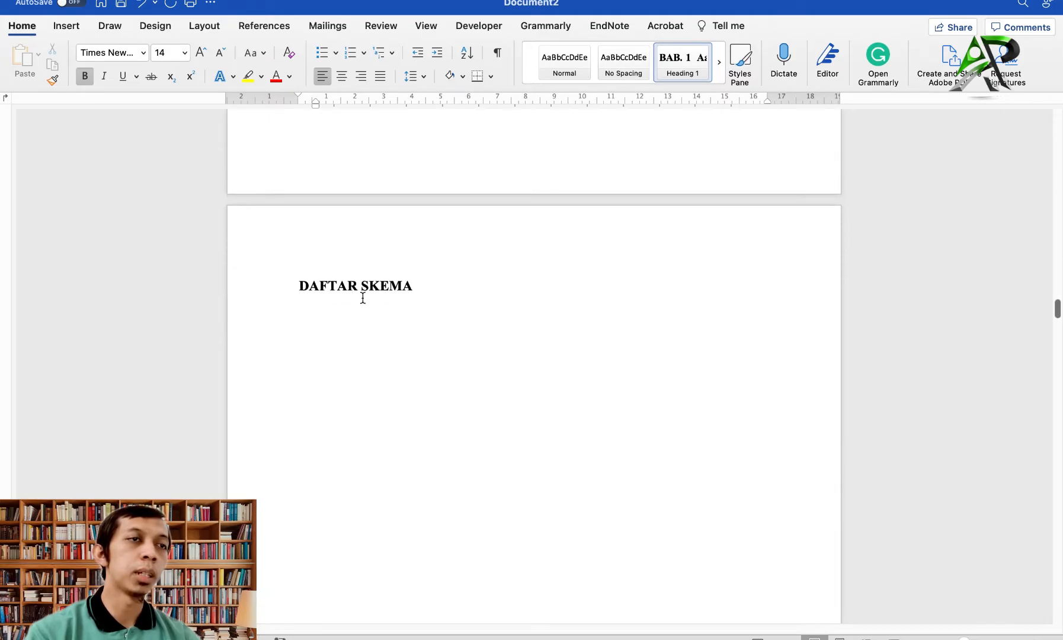
scroll(363, 297, "down", 20)
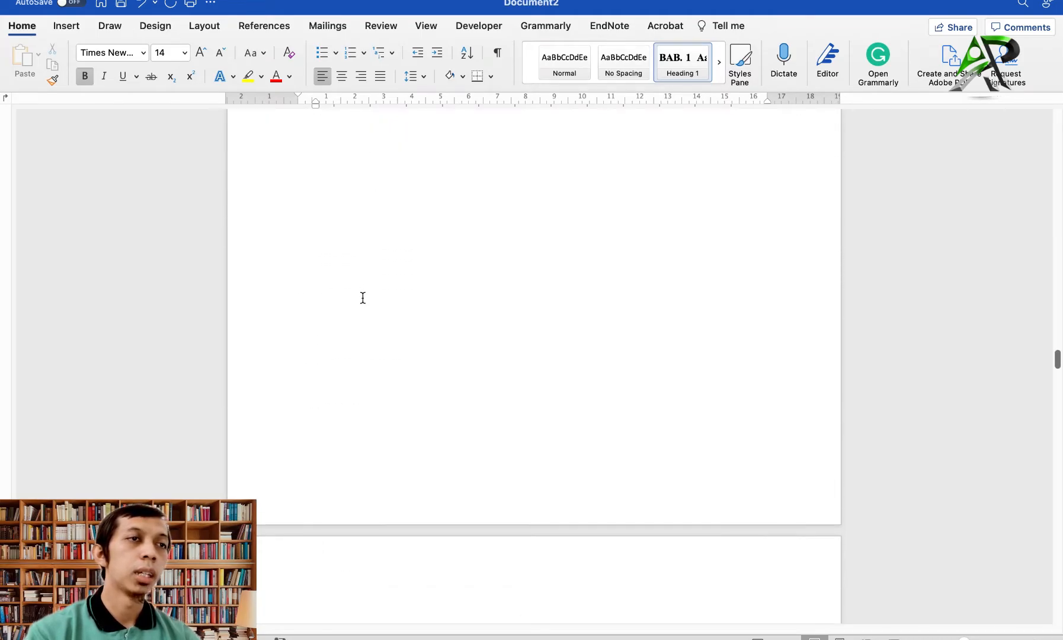
scroll(363, 298, "up", 5)
scroll(353, 145, "up", 3)
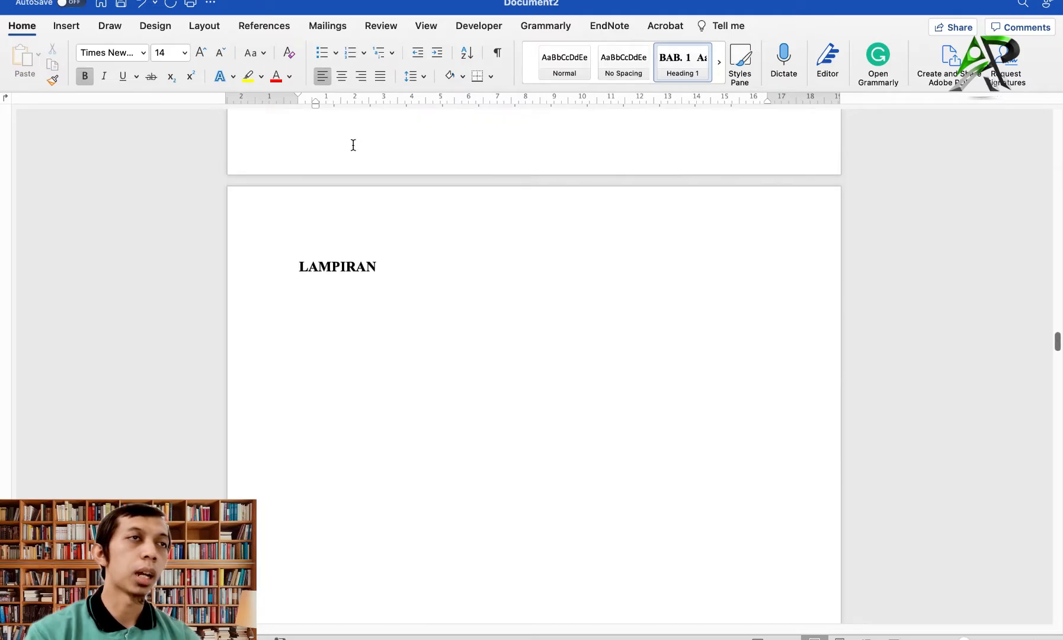
Centre the LAMPIRAN and DAFTAR SKEMA titles on their pages.
left_click(340, 280)
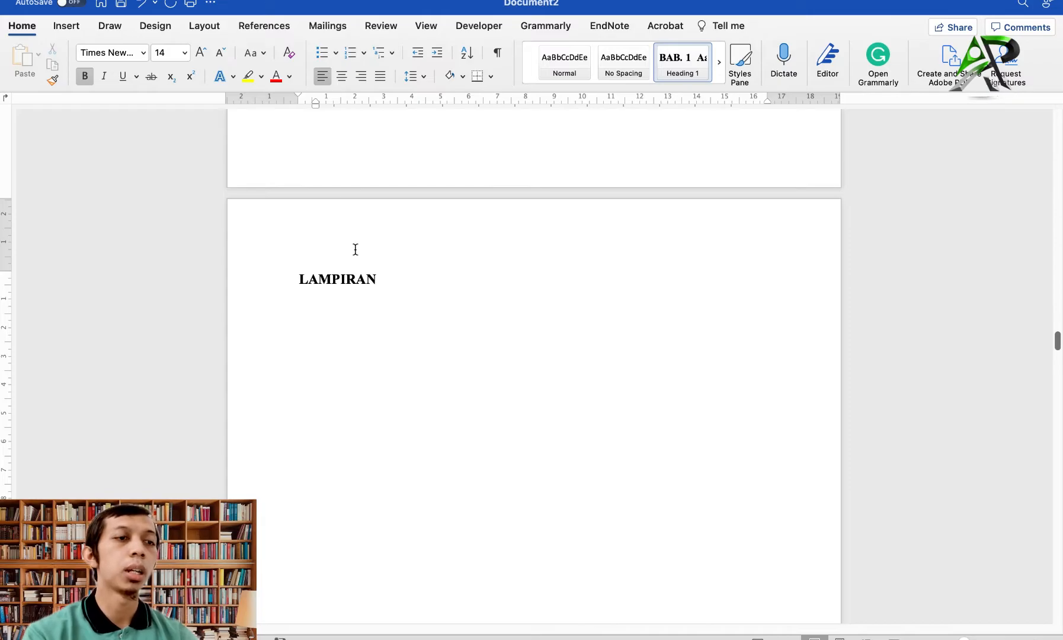
left_click(342, 76)
scroll(496, 187, "up", 15)
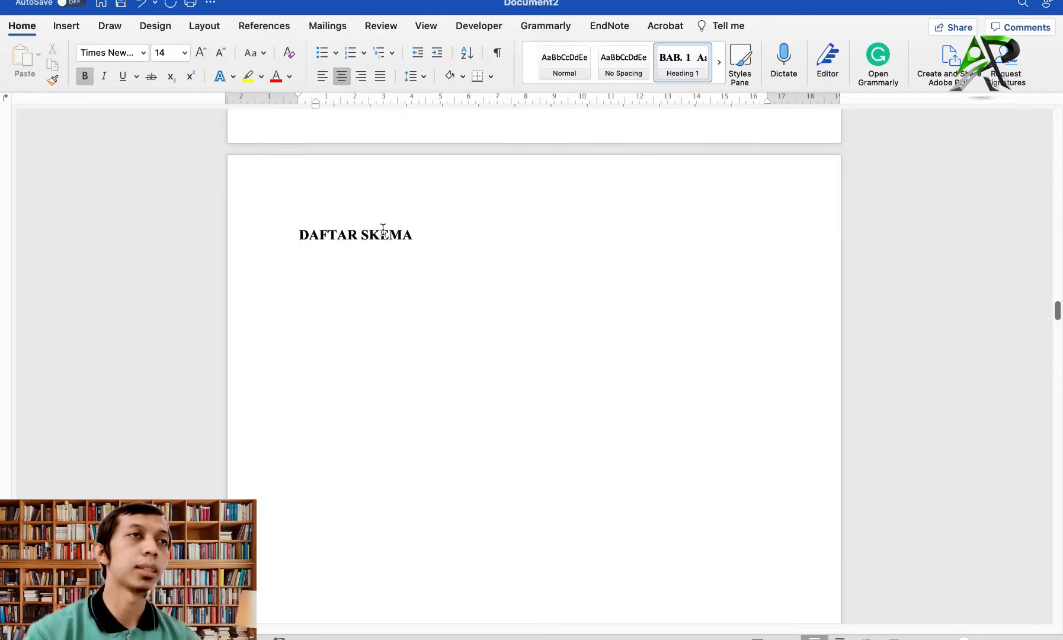
left_click(382, 233)
left_click(342, 76)
Centre the DAFTAR TABEL and DAFTAR GAMBAR titles on their pages.
scroll(562, 246, "up", 10)
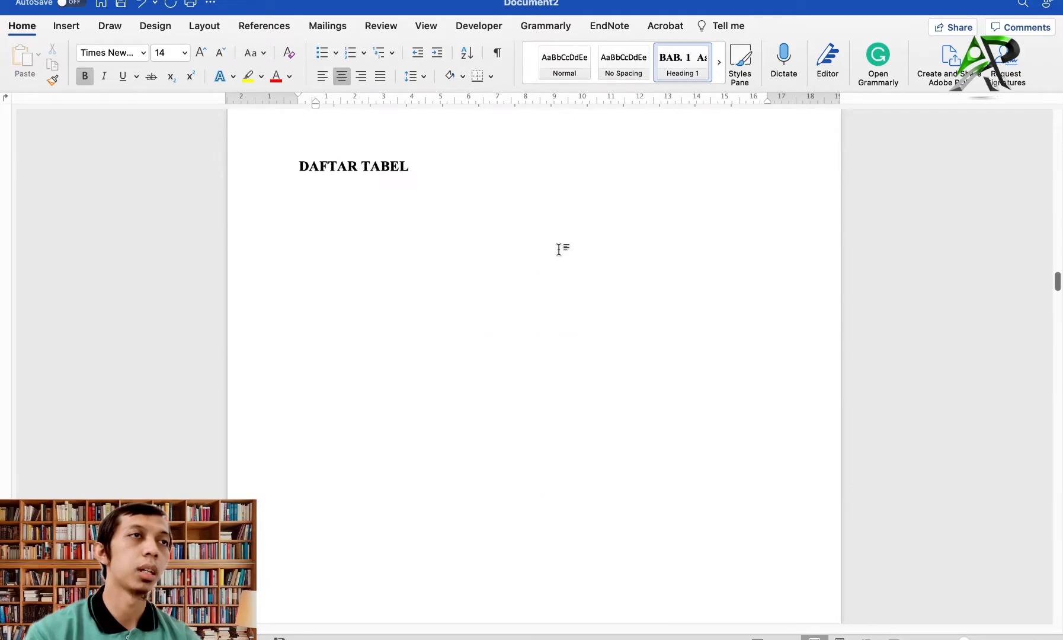
left_click(373, 257)
left_click(342, 75)
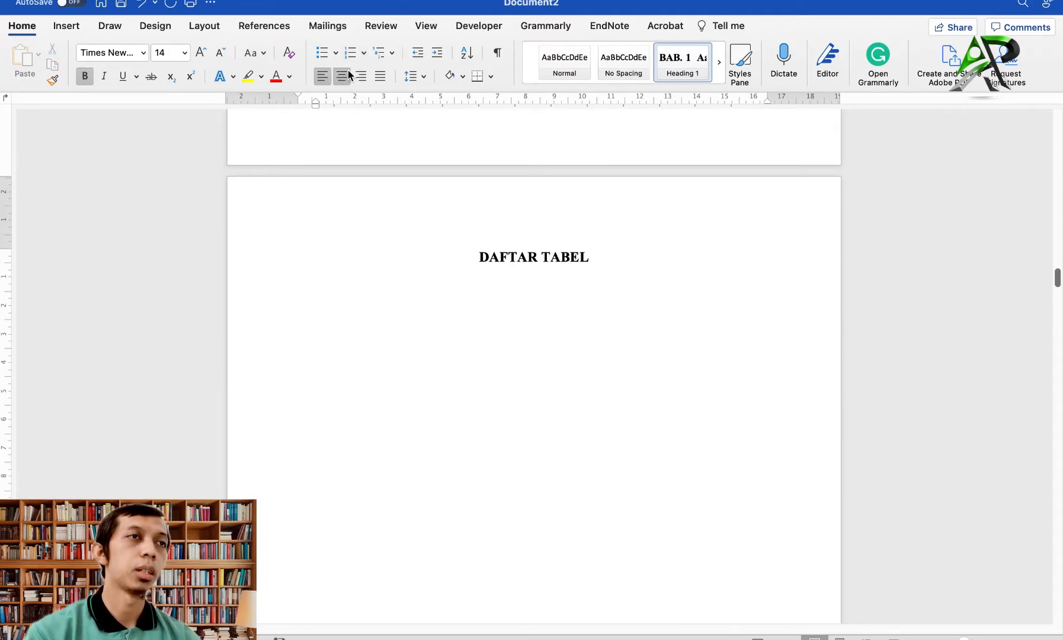
scroll(354, 126, "up", 10)
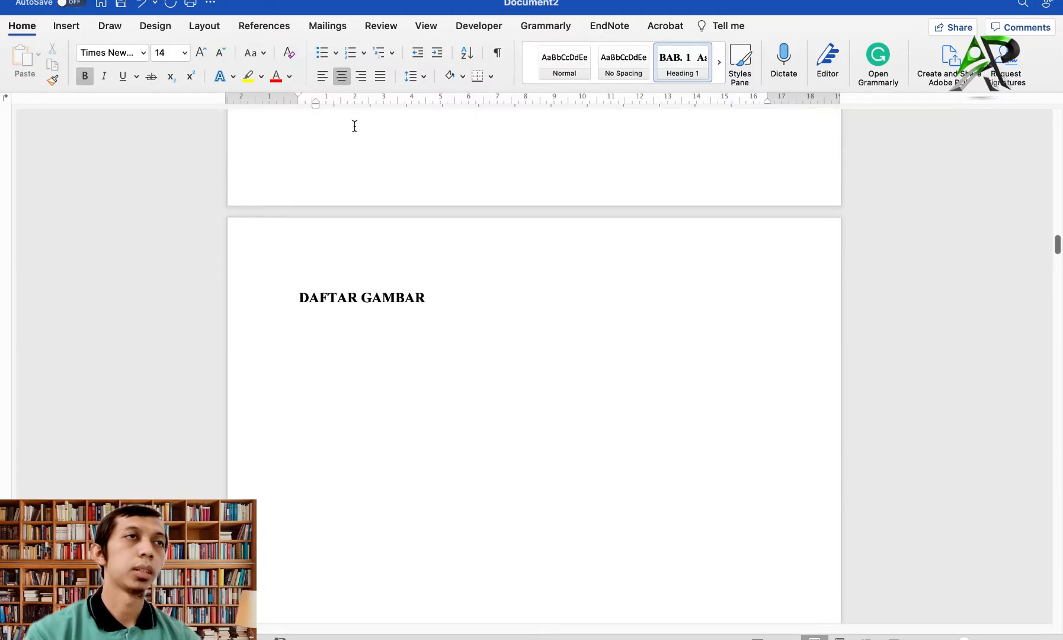
left_click(401, 304)
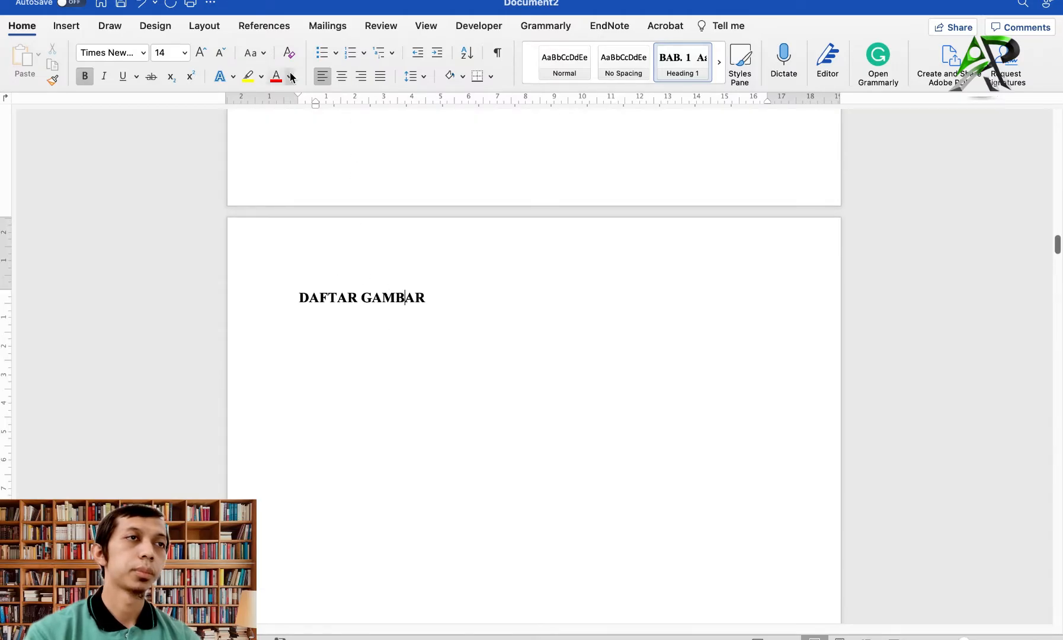
left_click(342, 76)
Centre the DAFTAR ISI and KATA PENGANTAR titles on their pages.
scroll(417, 274, "up", 8)
scroll(415, 275, "down", 5)
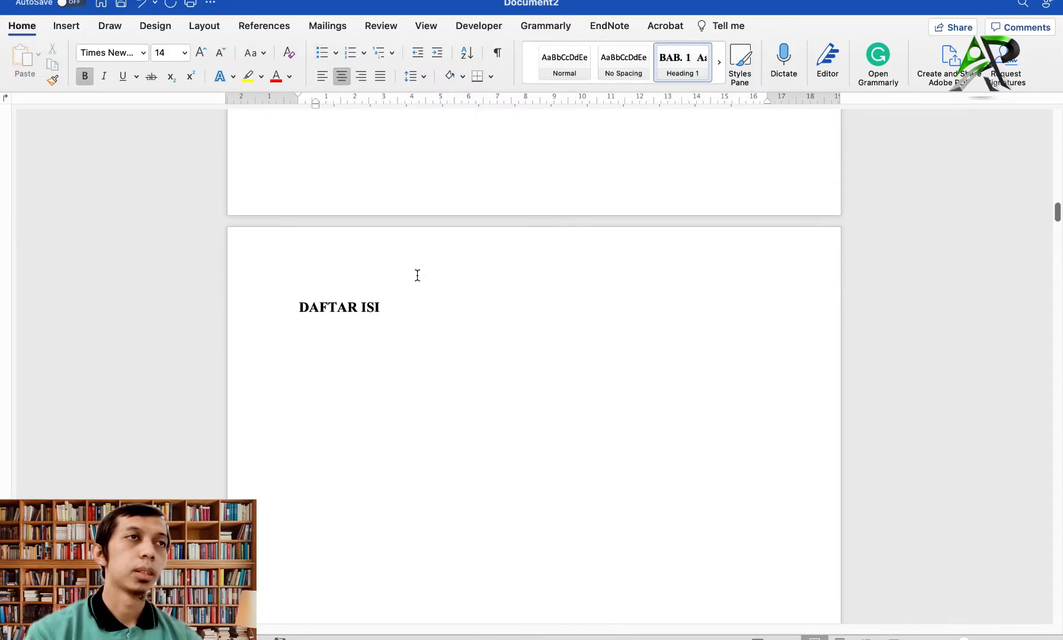
left_click(363, 306)
scroll(408, 267, "up", 3)
left_click(342, 76)
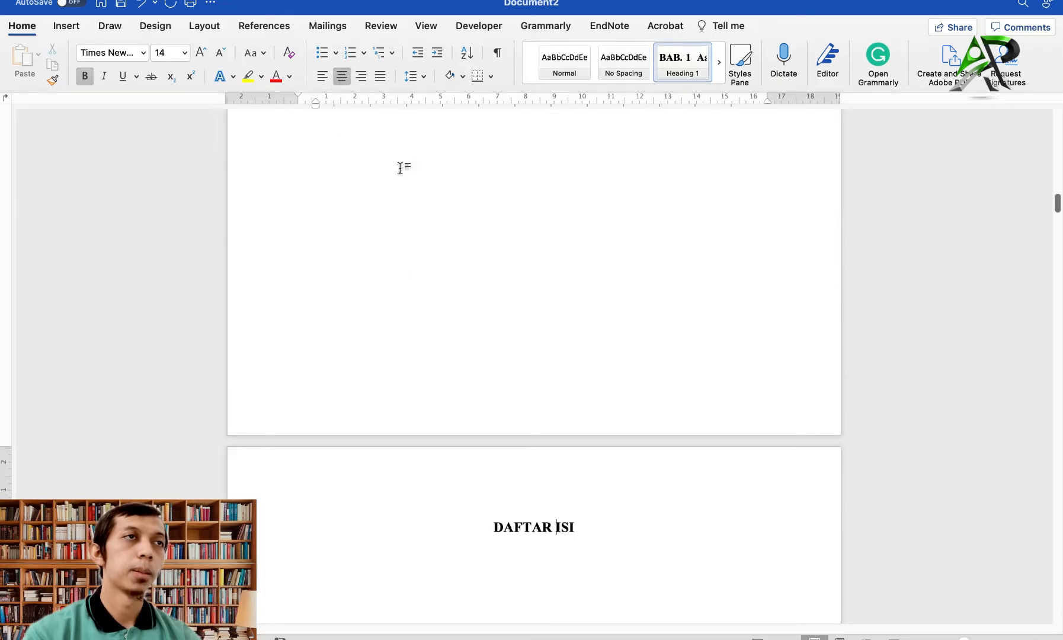
scroll(426, 214, "up", 10)
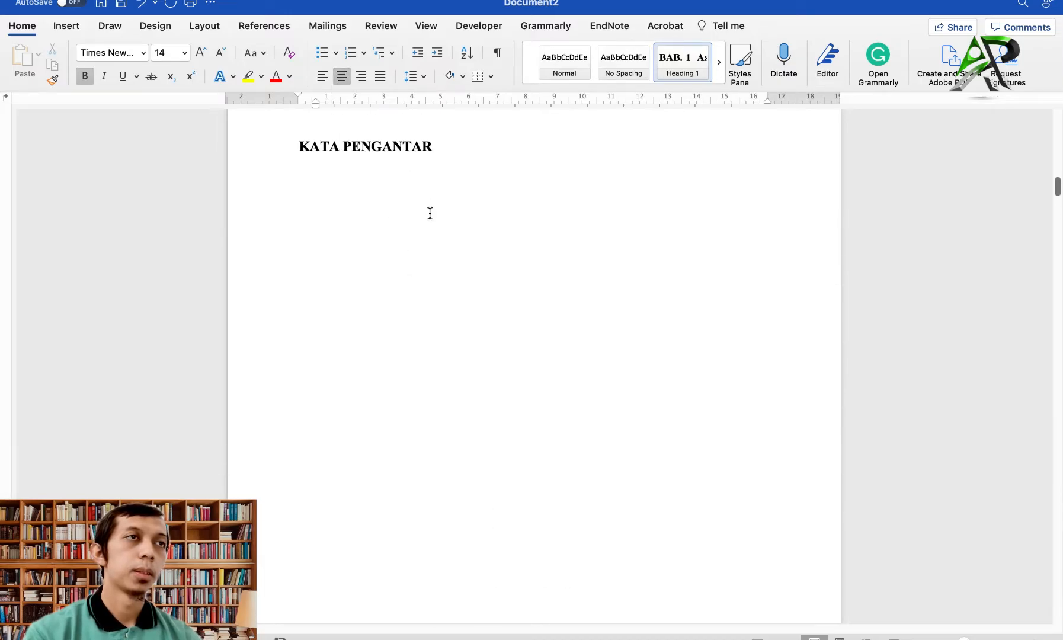
left_click(389, 311)
left_click(341, 76)
Centre the HALAMAN PENGESAHAN and COVER titles on their pages.
scroll(572, 287, "up", 5)
scroll(574, 287, "up", 3)
left_click(435, 448)
left_click(342, 76)
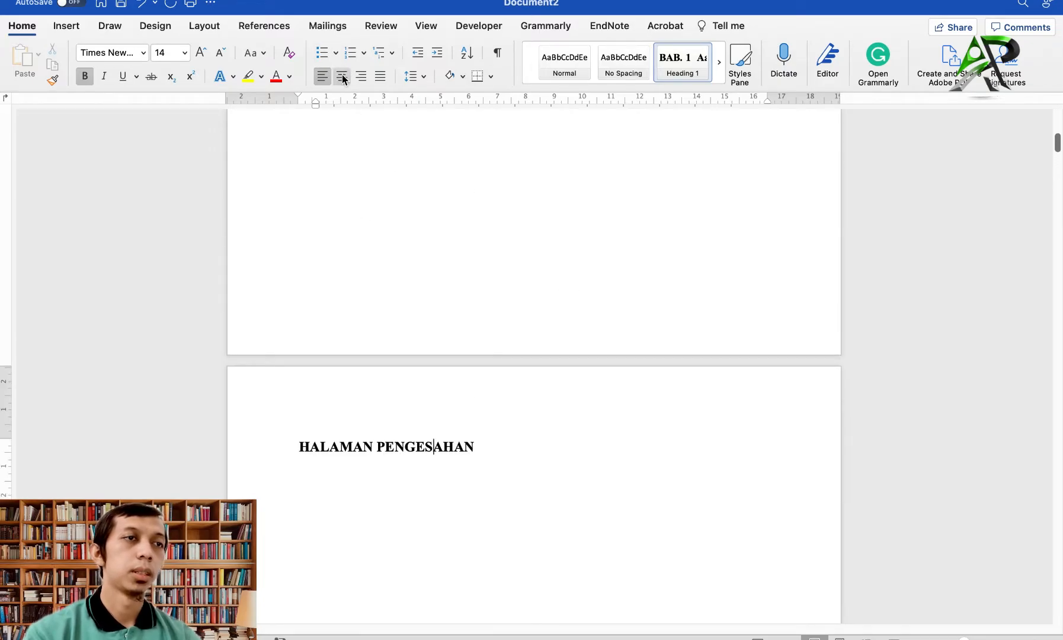
scroll(506, 188, "up", 8)
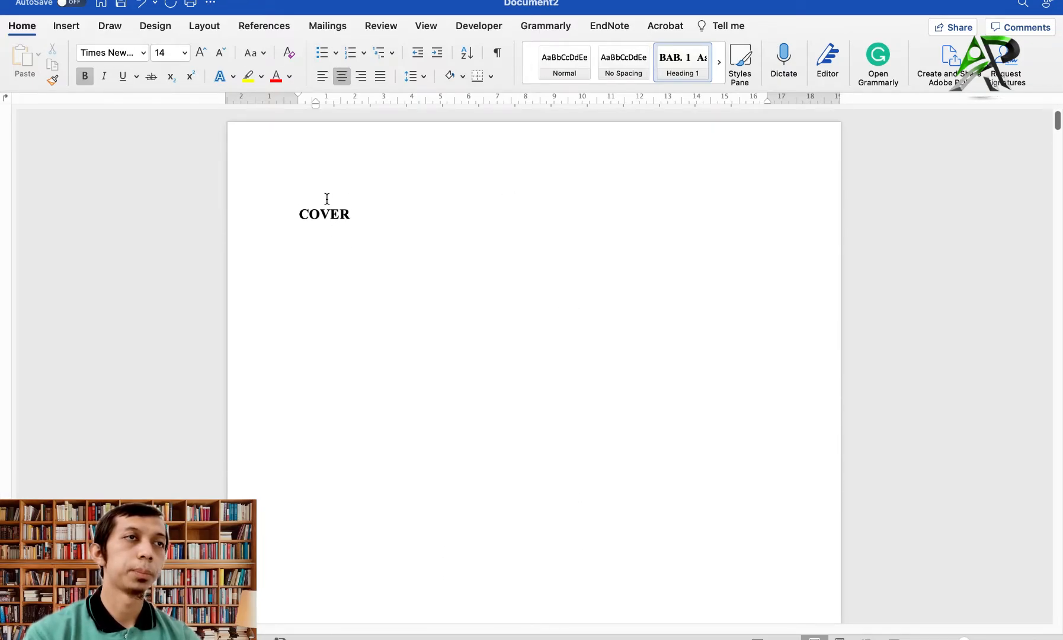
left_click(326, 218)
left_click(343, 75)
Adjust the first-line indent of the BAB. 1 PENDAHULUAN heading to about 0.5 cm so the number sits centred above the title.
scroll(522, 387, "down", 15)
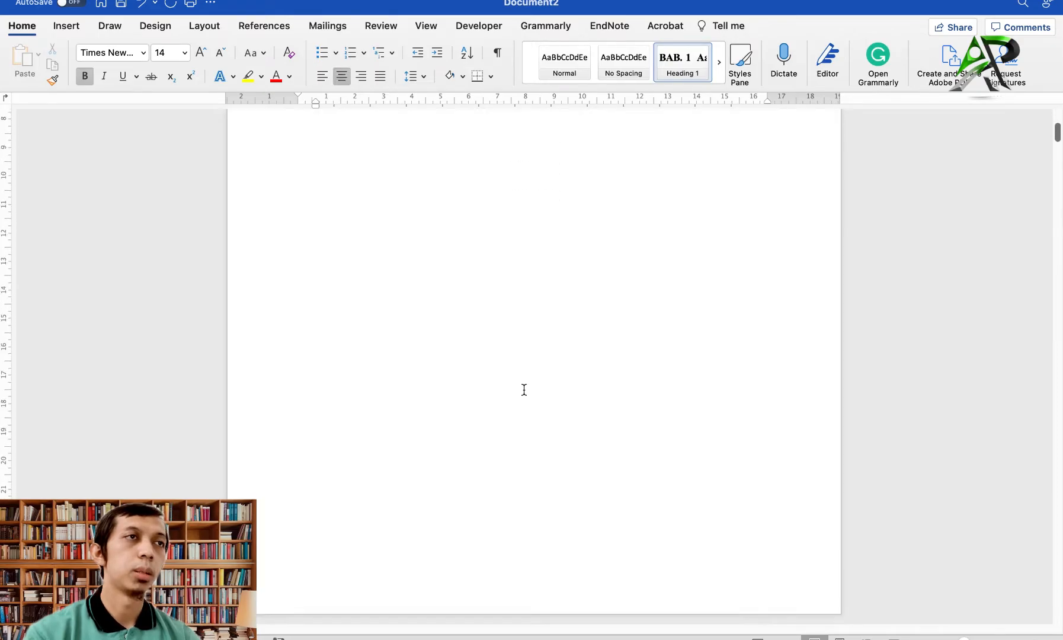
scroll(524, 389, "down", 20)
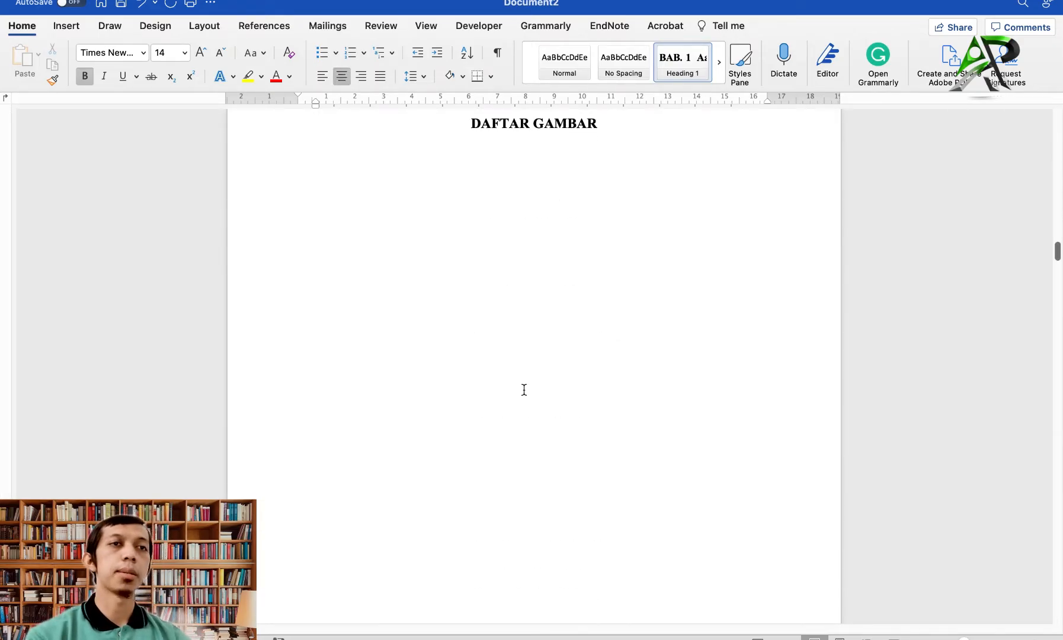
scroll(524, 389, "down", 20)
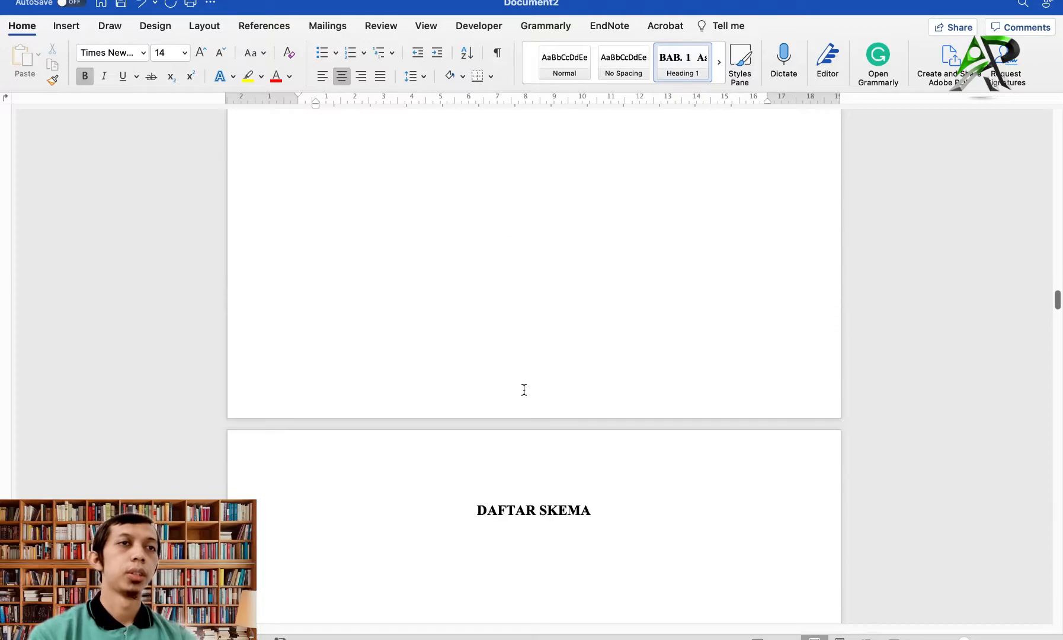
scroll(523, 389, "down", 10)
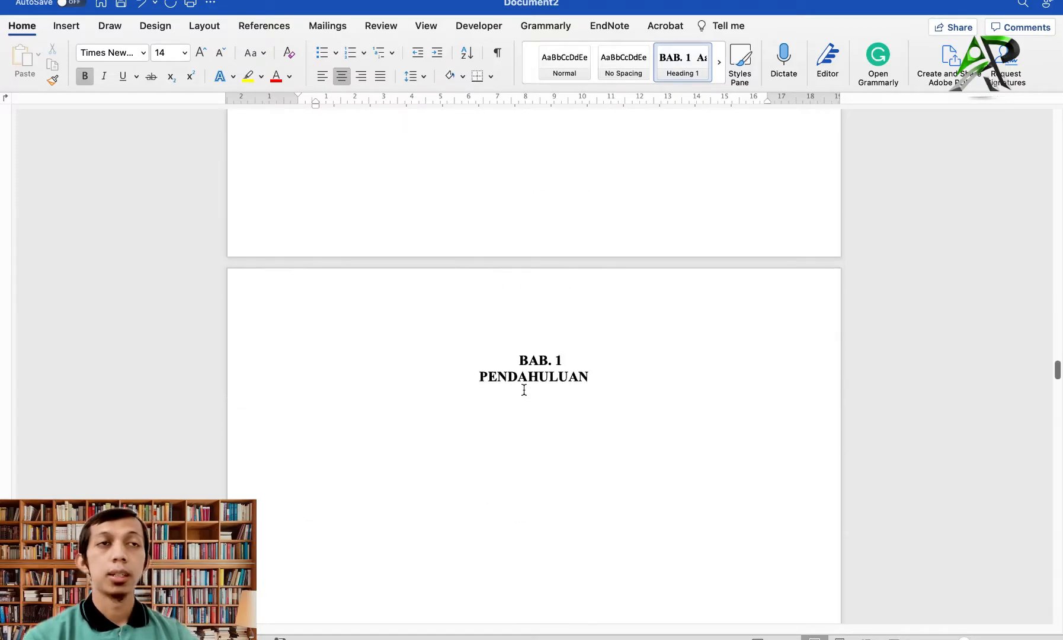
left_click(536, 318)
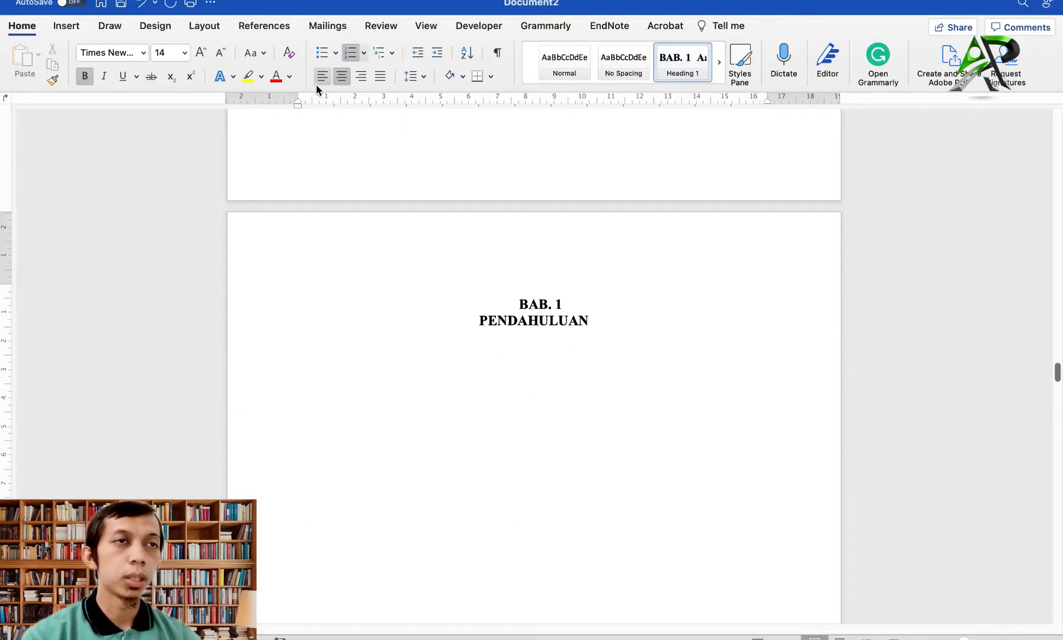
left_click_drag(319, 95, 311, 95)
scroll(616, 320, "down", 1)
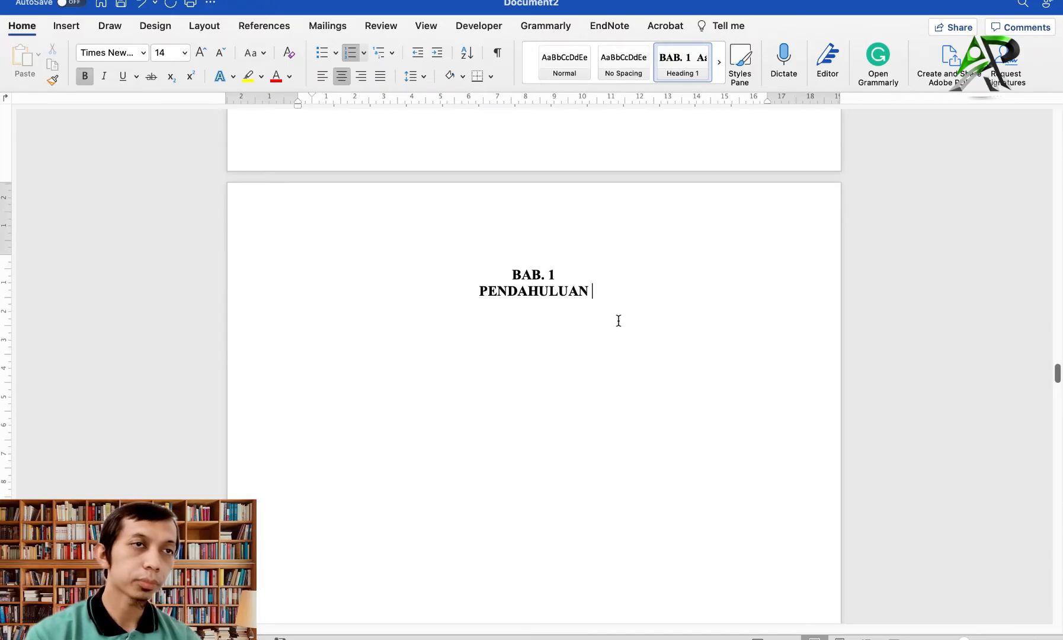
Add the subheading text LATAR BELAKANG below the PENDAHULUAN title and begin another line with RUMU, leaving a blank line between them.
key("Return")
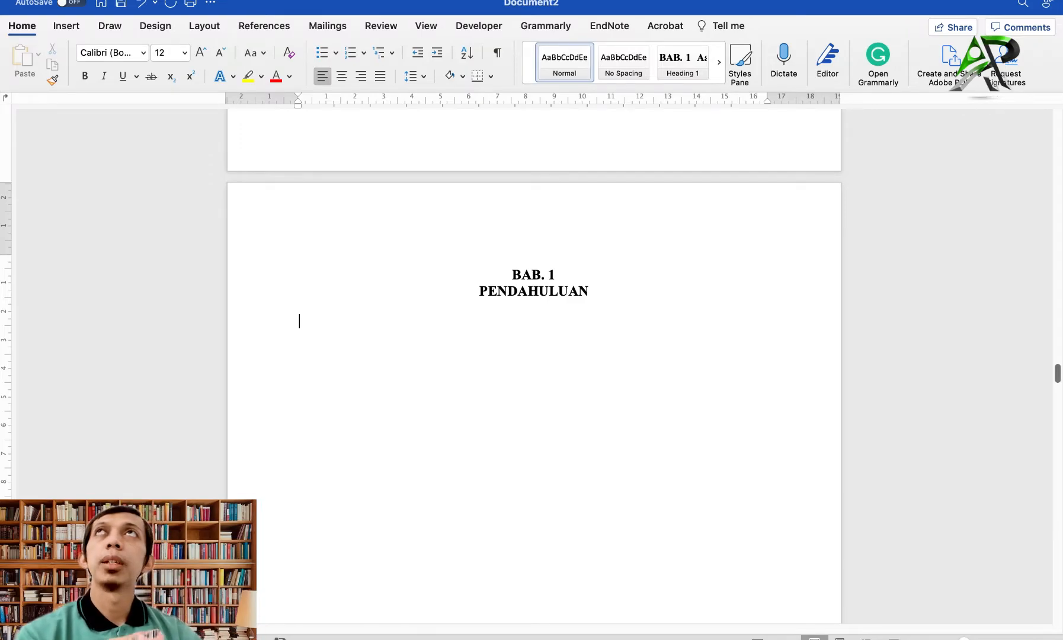
scroll(533, 356, "up", 2)
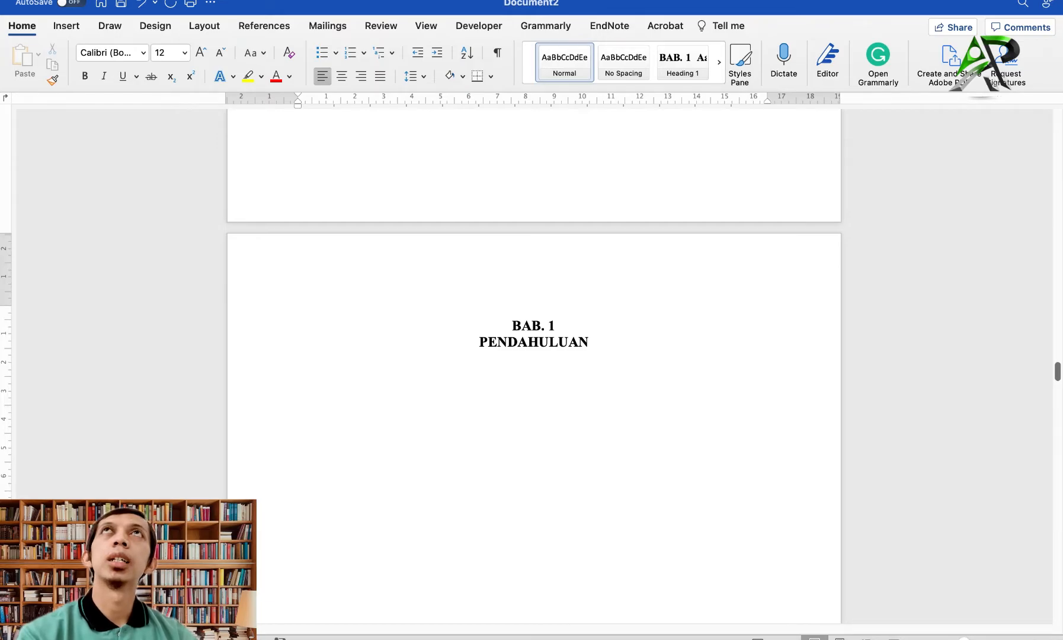
type("BELAKANG")
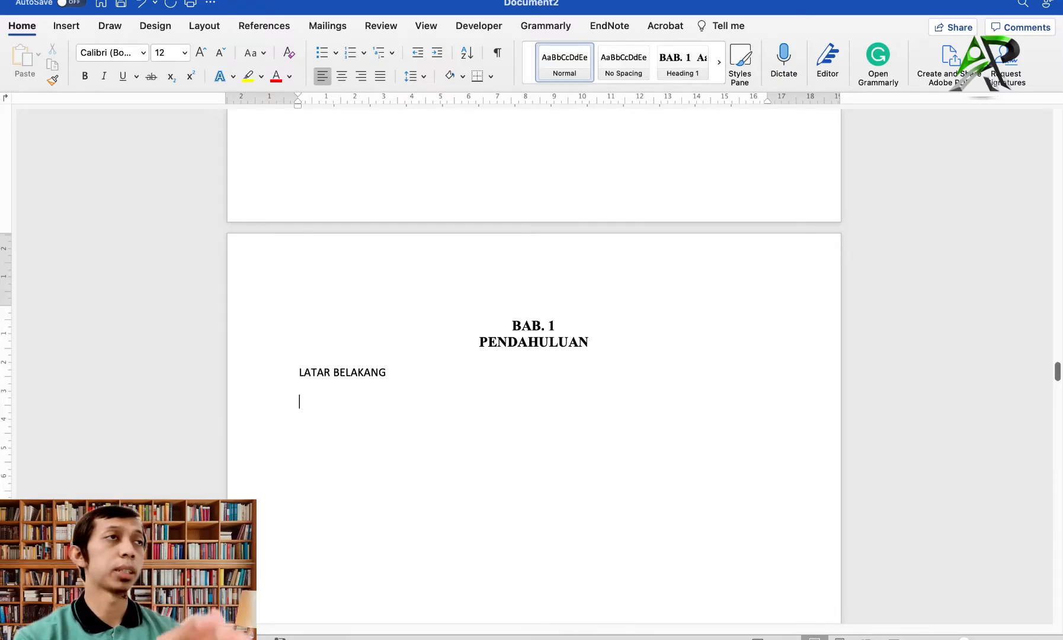
type("RUMU")
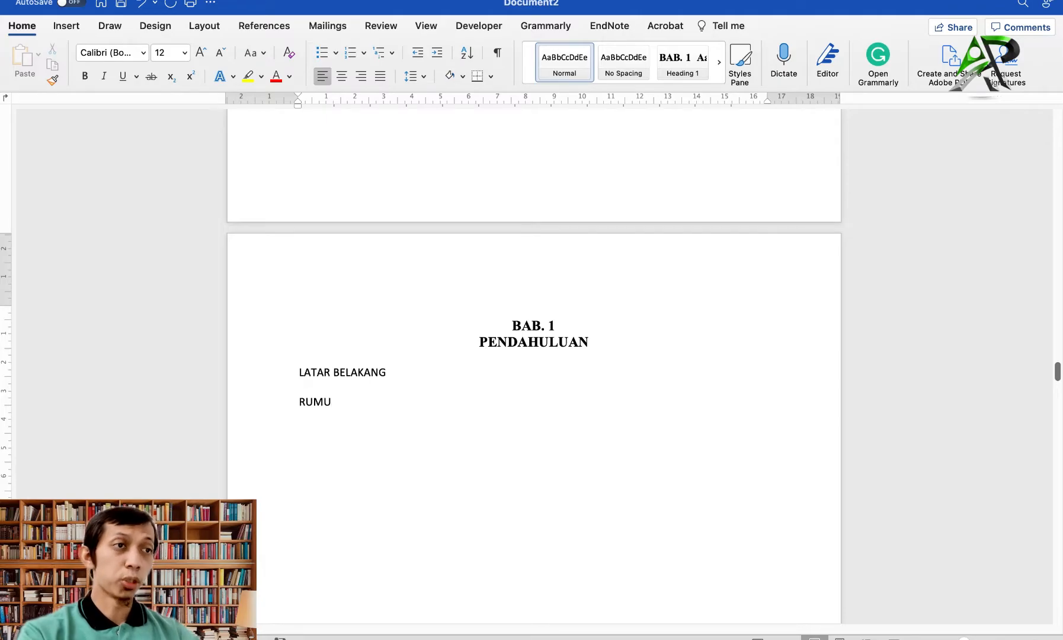
Rewrite the LATAR BELAKANG subheading in title case as Latar Belakang.
left_click(417, 372)
key("BackSpace")
key("BackSpace")
key("BackSpace")
key("BackSpace")
key("BackSpace")
key("BackSpace")
key("BackSpace")
key("BackSpace")
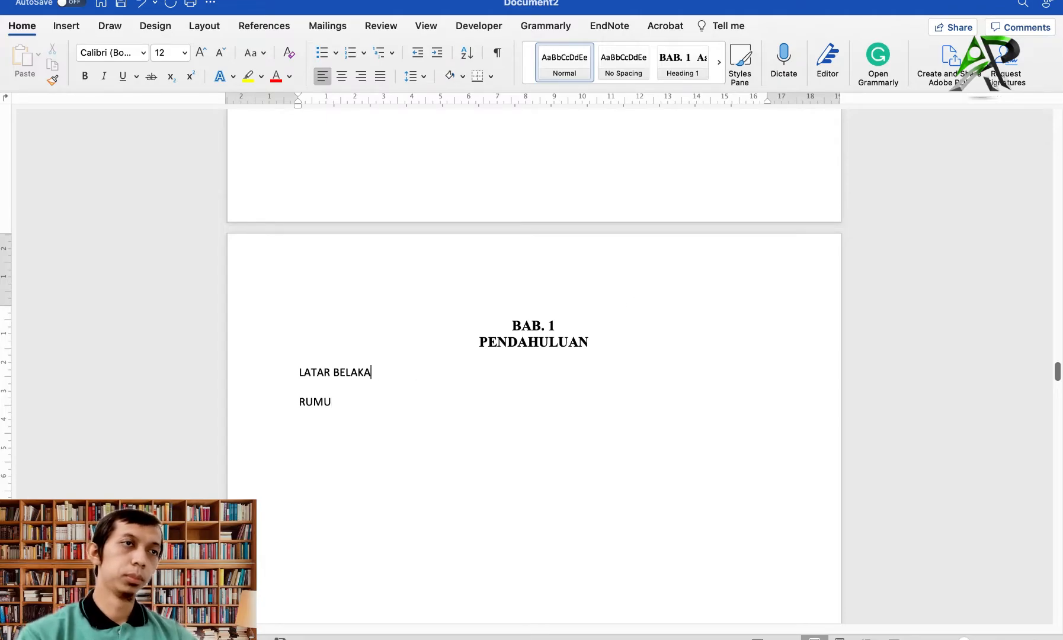
key("BackSpace")
key("BackSpace")
key("BackSpace")
key("BackSpace")
key("BackSpace")
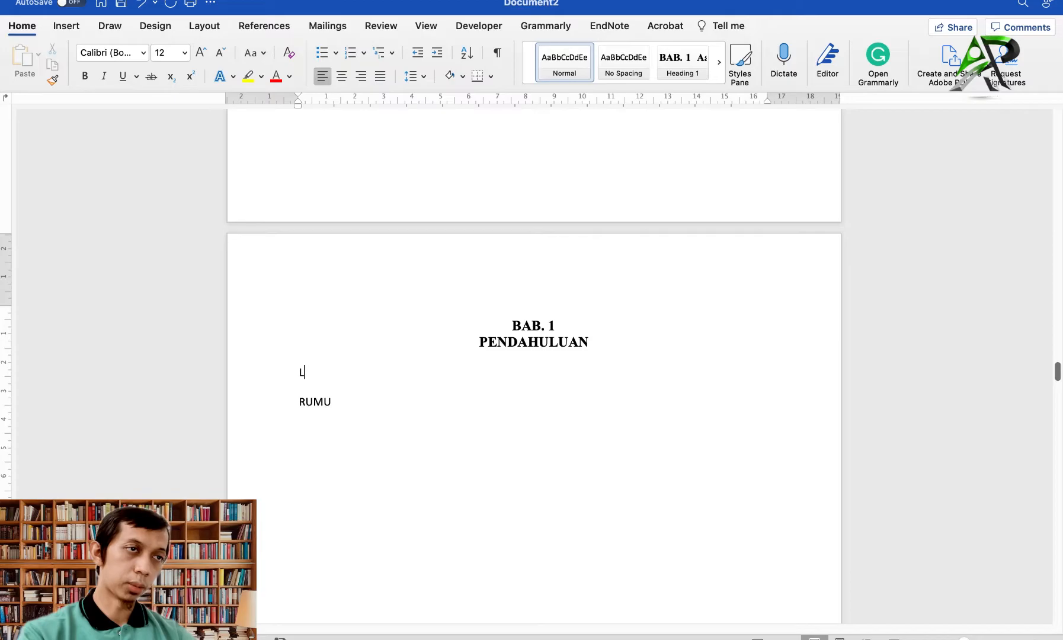
type("atar Belakang")
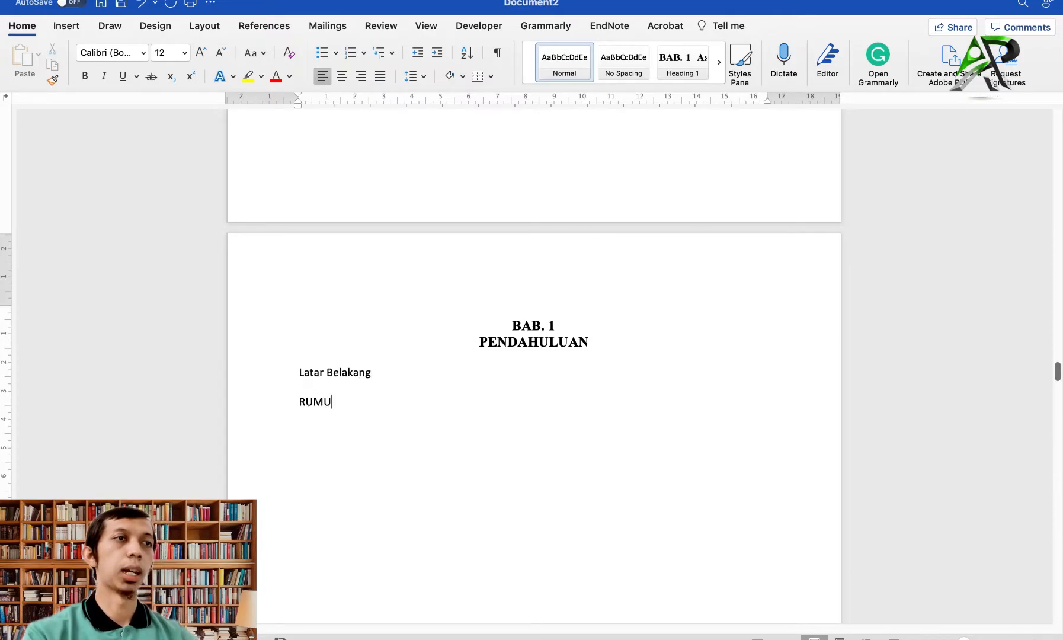
Replace the RUMU line with Rumusan Masalah and add the subheading text Tujuan Umum below it, separated by a blank line.
key("shift+Home")
type("Rumusan Masala")
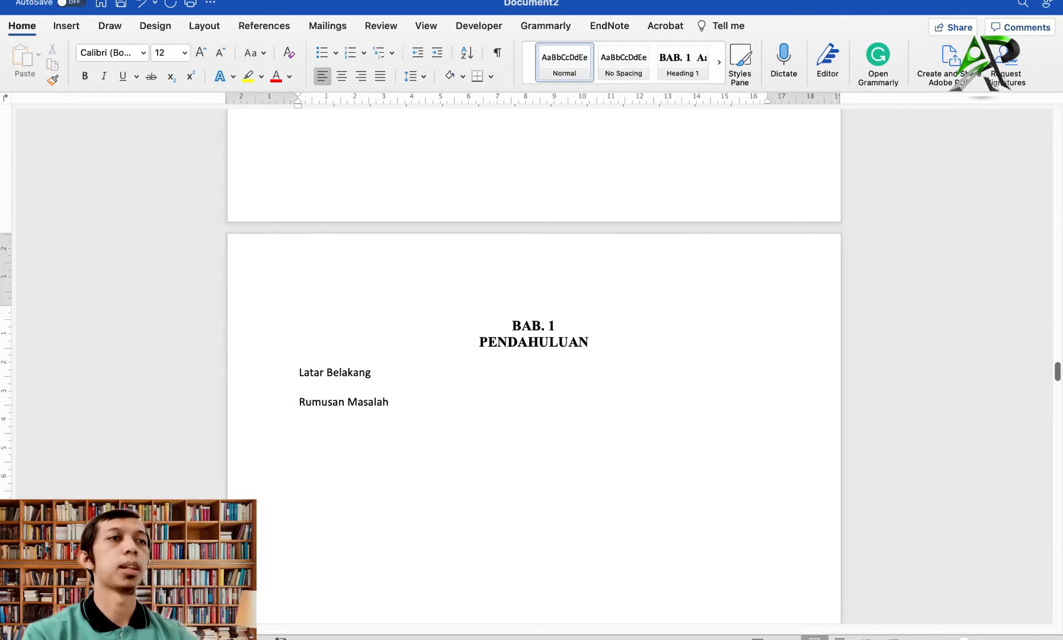
type("h")
key("Return")
type("Tujuan Umum")
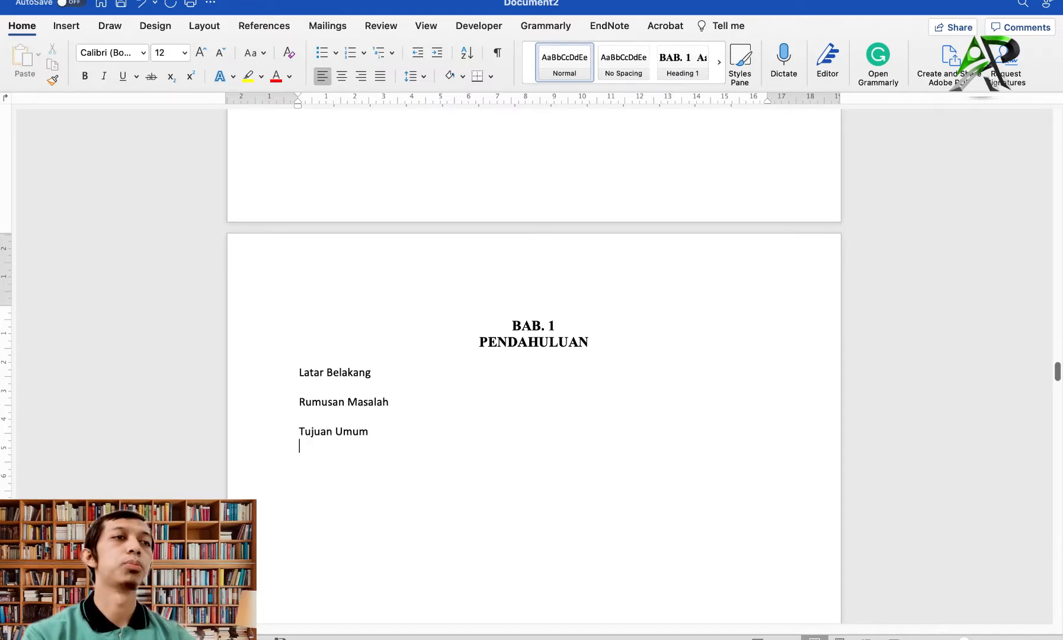
Add the subheading texts Tujuan Khusus and Manfaat Penelitian below Tujuan Umum, with a blank line before each.
type("T")
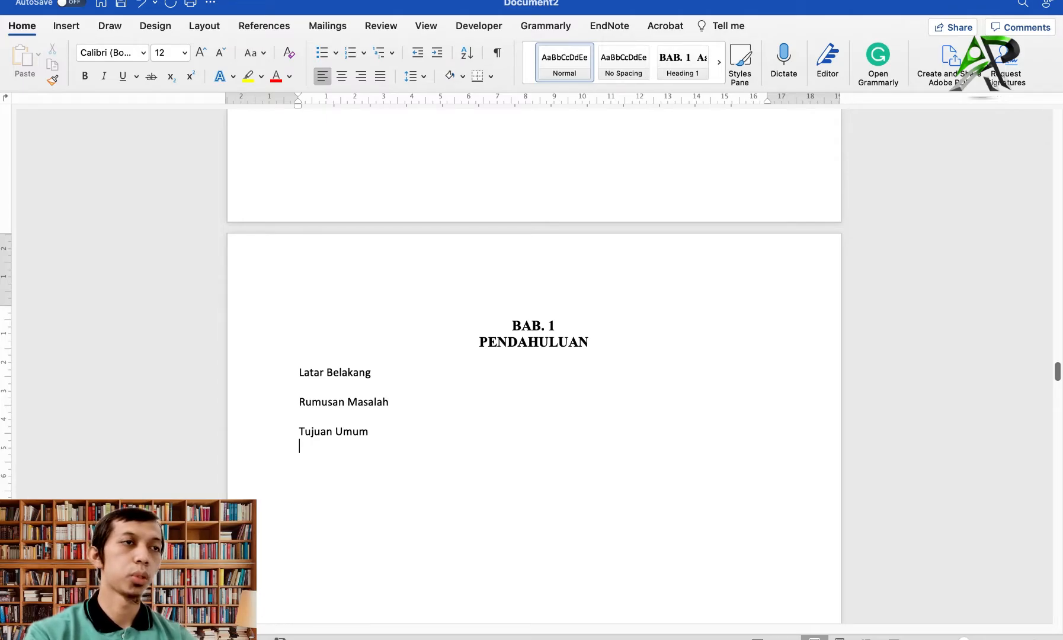
type("TUju")
key("BackSpace")
key("BackSpace")
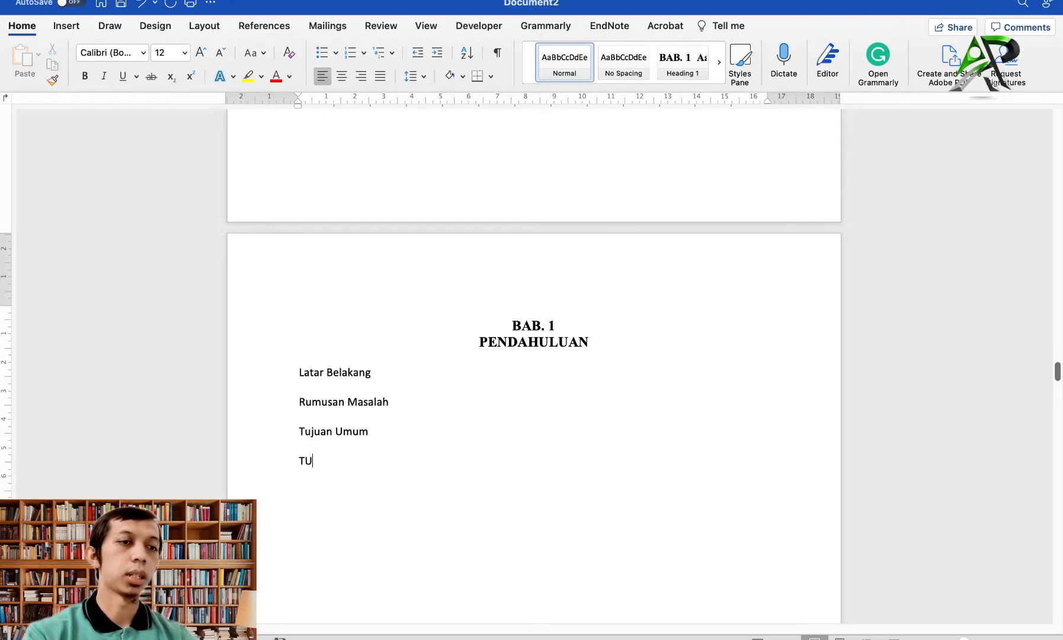
type("juan Khusus ")
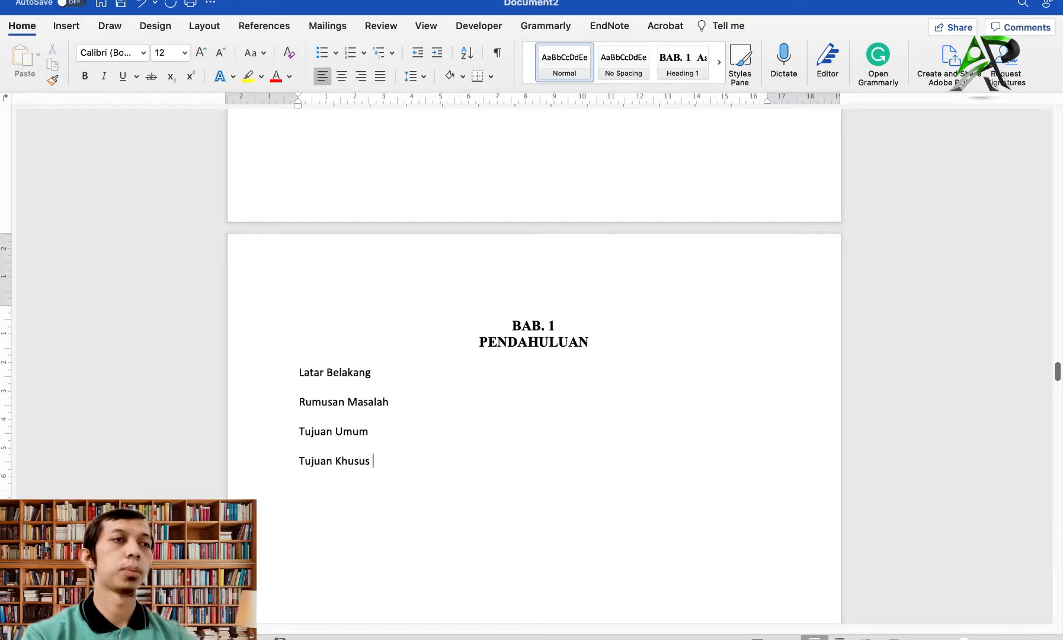
type("Man")
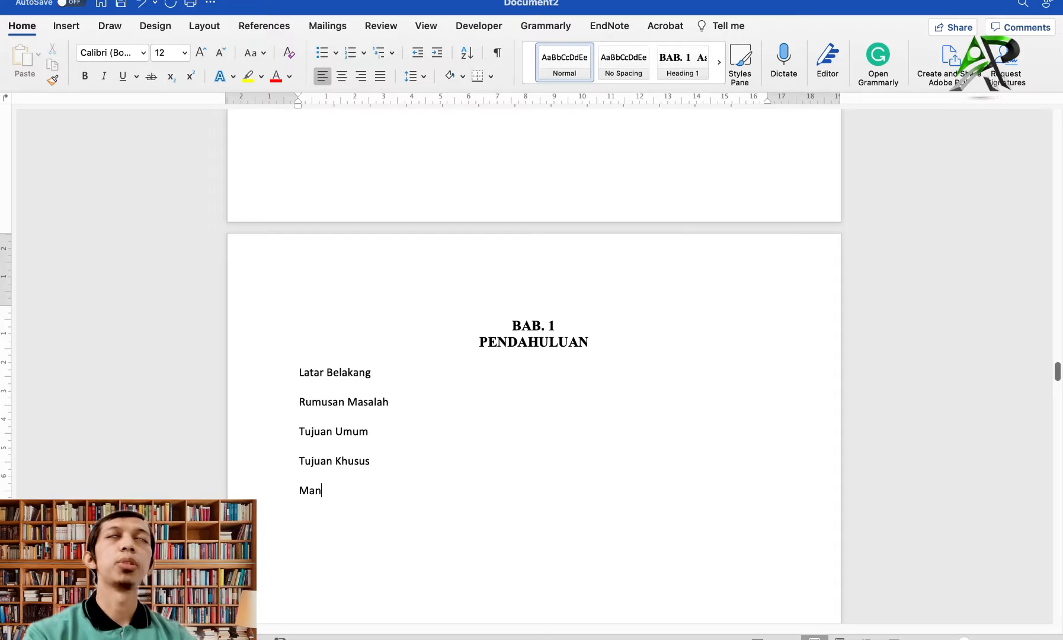
type("faat Penelitian")
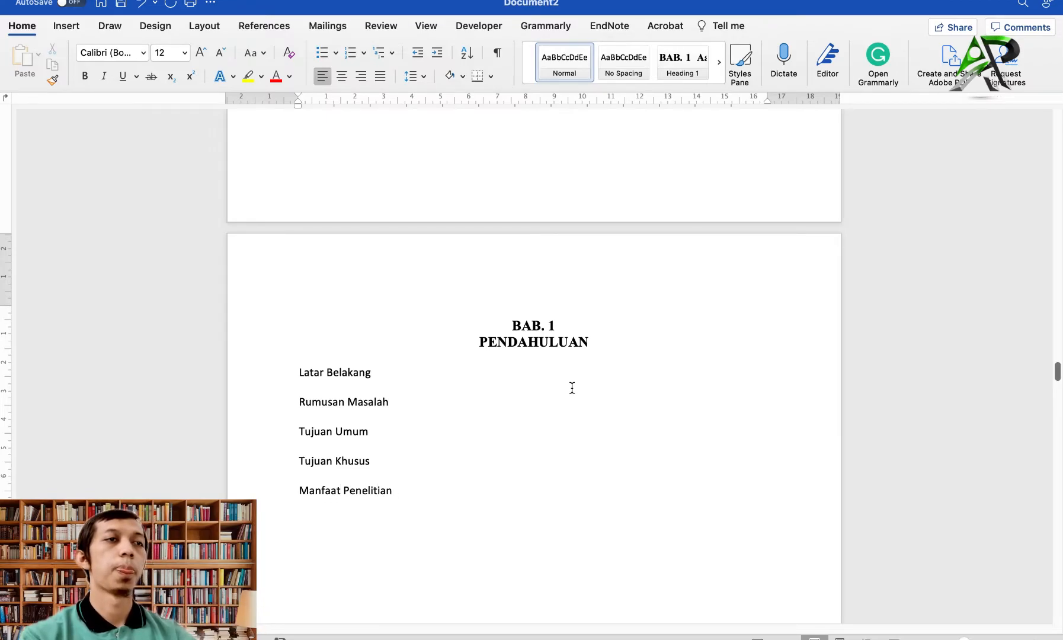
Try A., B., C. numbering on the Latar Belakang line and undo it.
scroll(571, 388, "down", 3)
left_click_drag(375, 288, 296, 290)
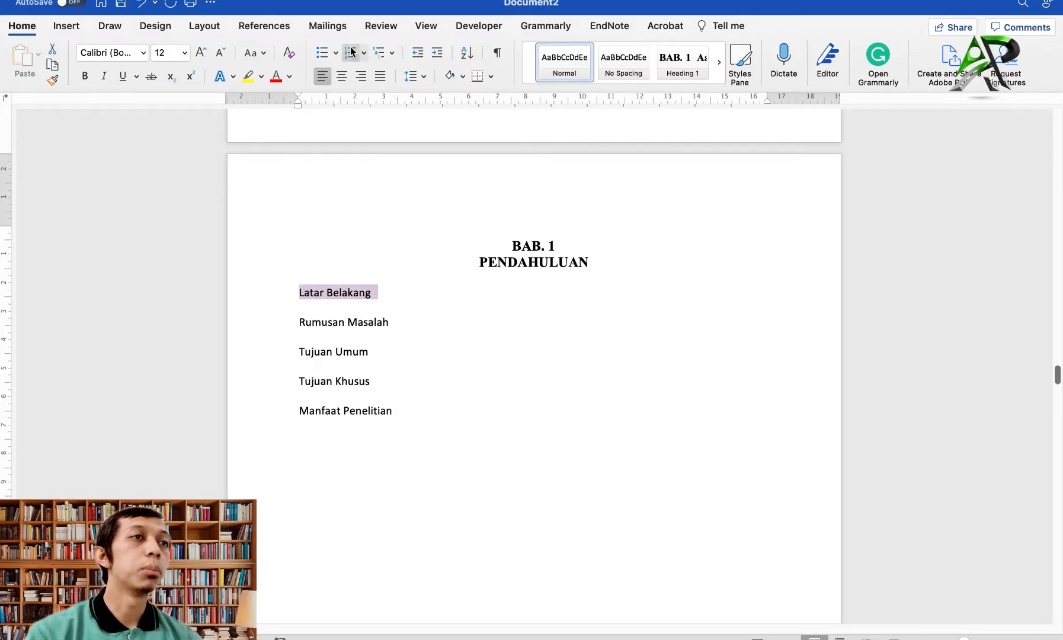
left_click(364, 53)
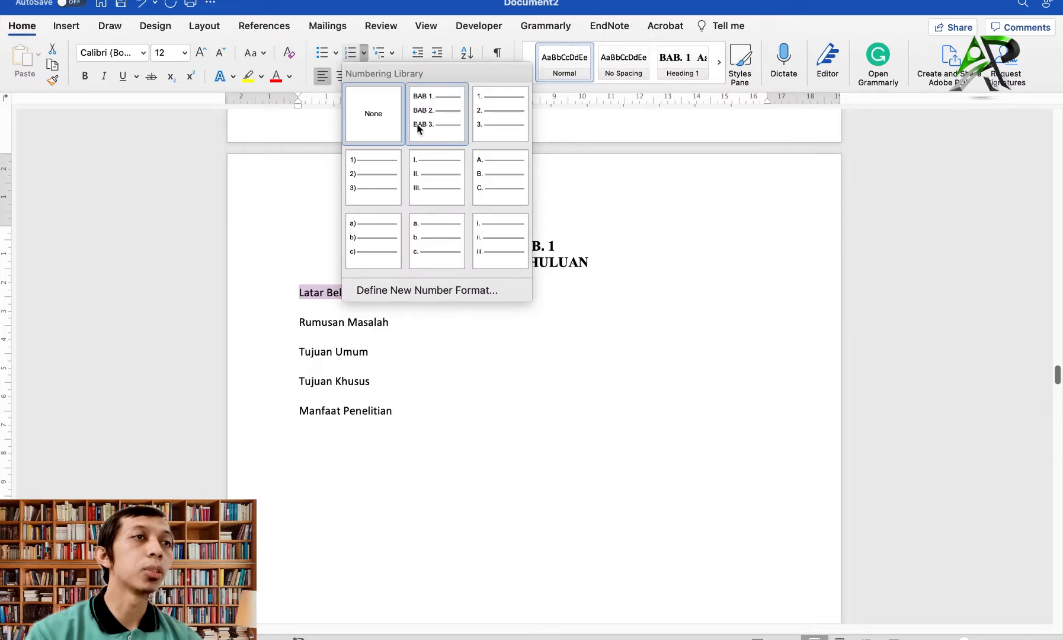
left_click(501, 175)
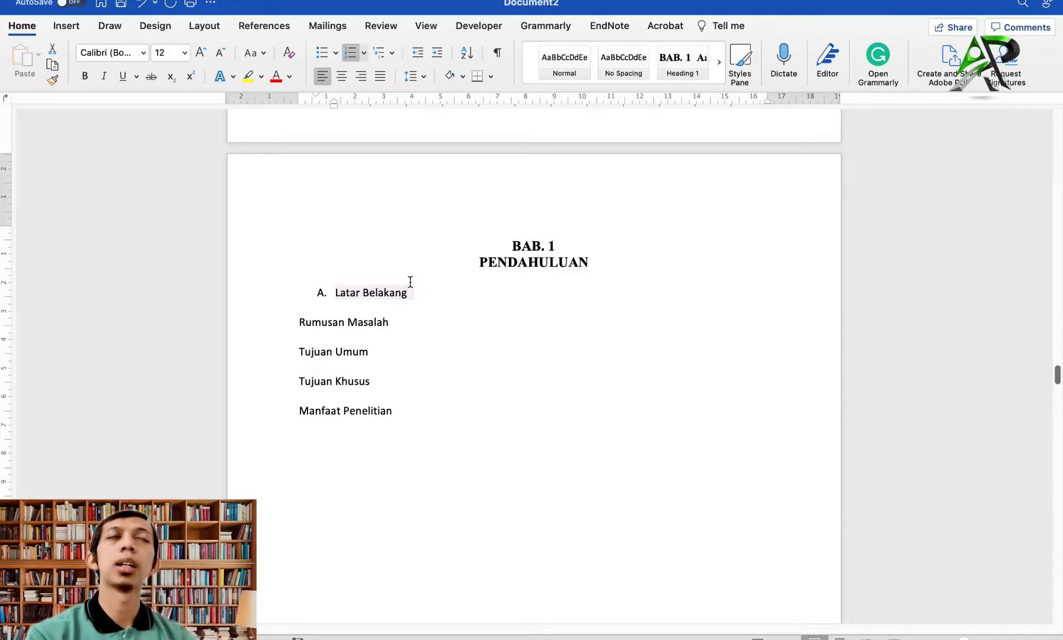
key("super+z")
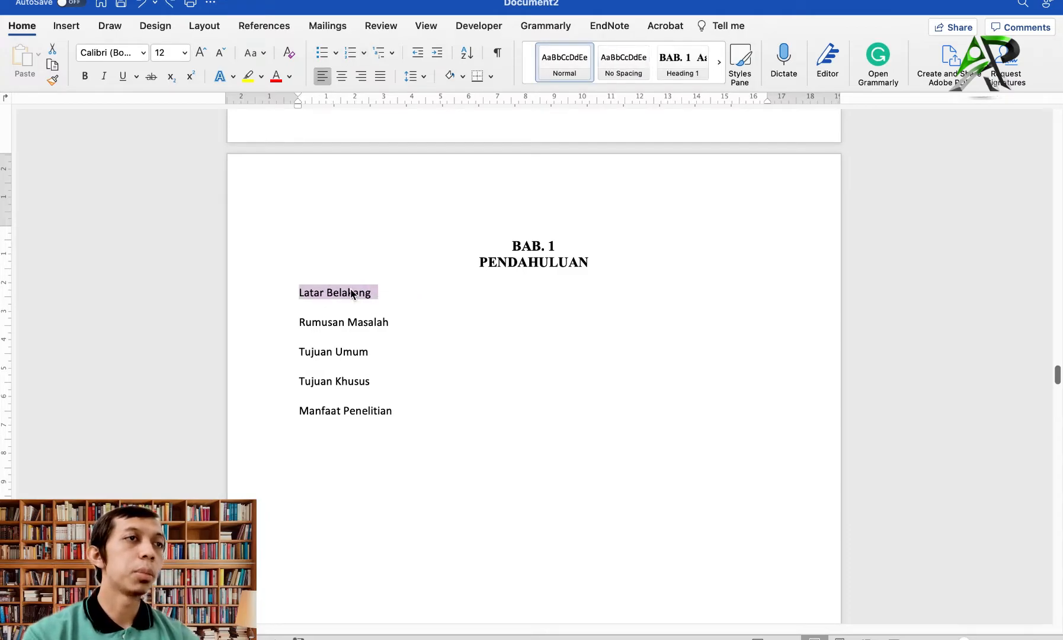
Insert a blank line below the PENDAHULUAN title and apply the Heading 2 style to Latar Belakang.
left_click(349, 292)
left_click(612, 263)
key("Return")
left_click(718, 61)
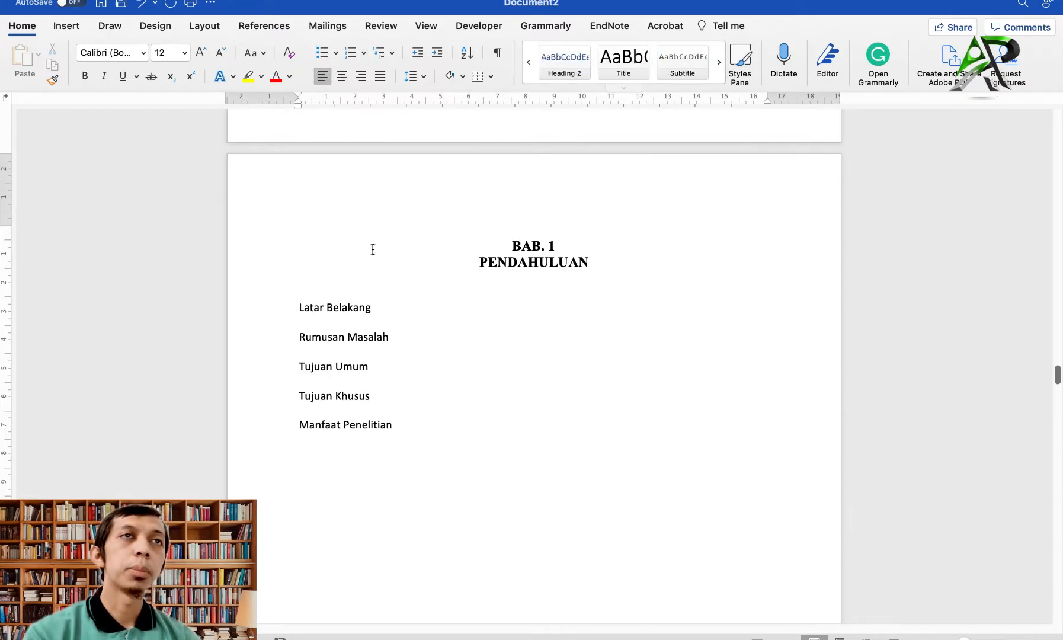
left_click(572, 65)
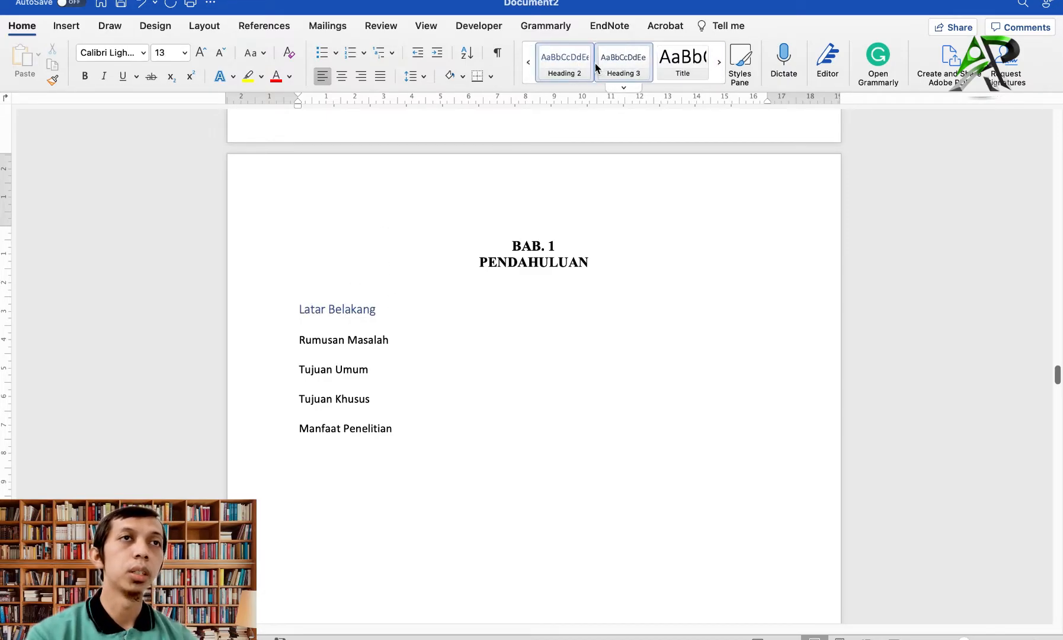
Modify the Heading 2 style to black, 12 pt Times New Roman with justified alignment.
right_click(565, 61)
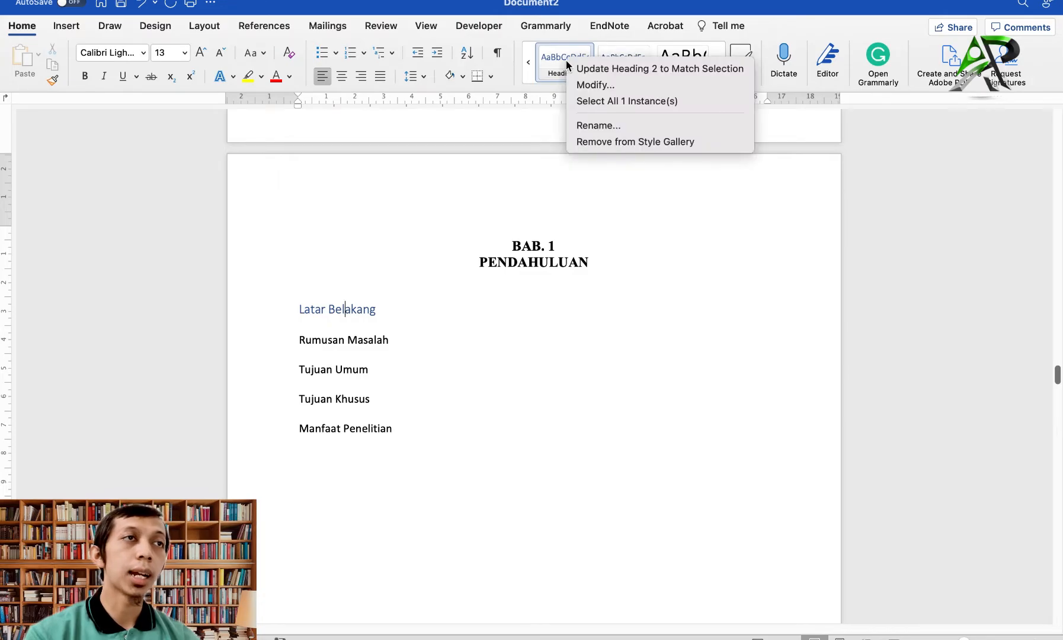
left_click(583, 85)
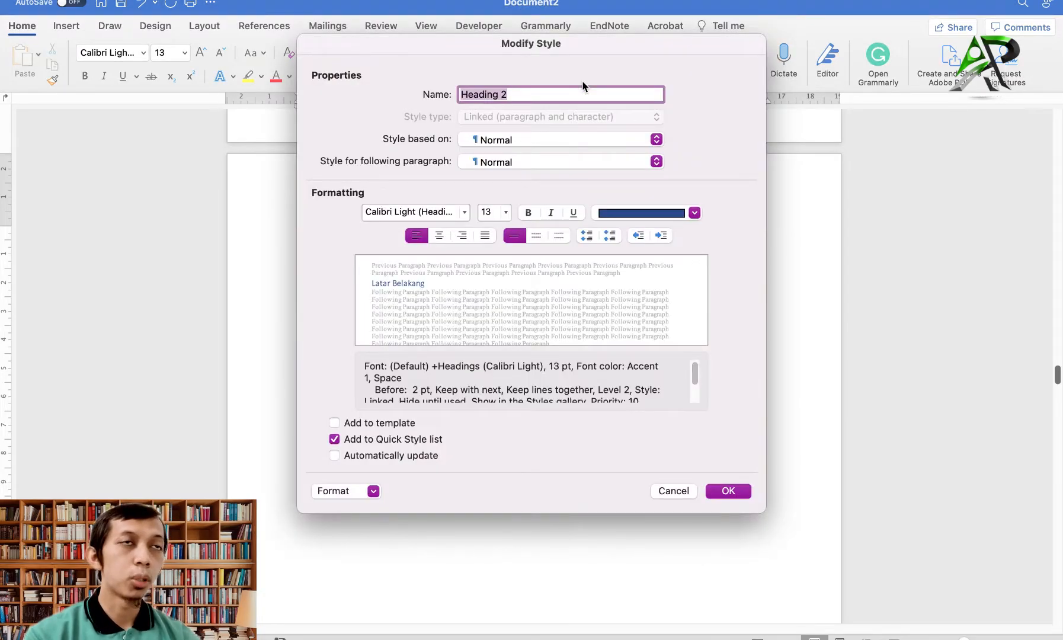
left_click(607, 213)
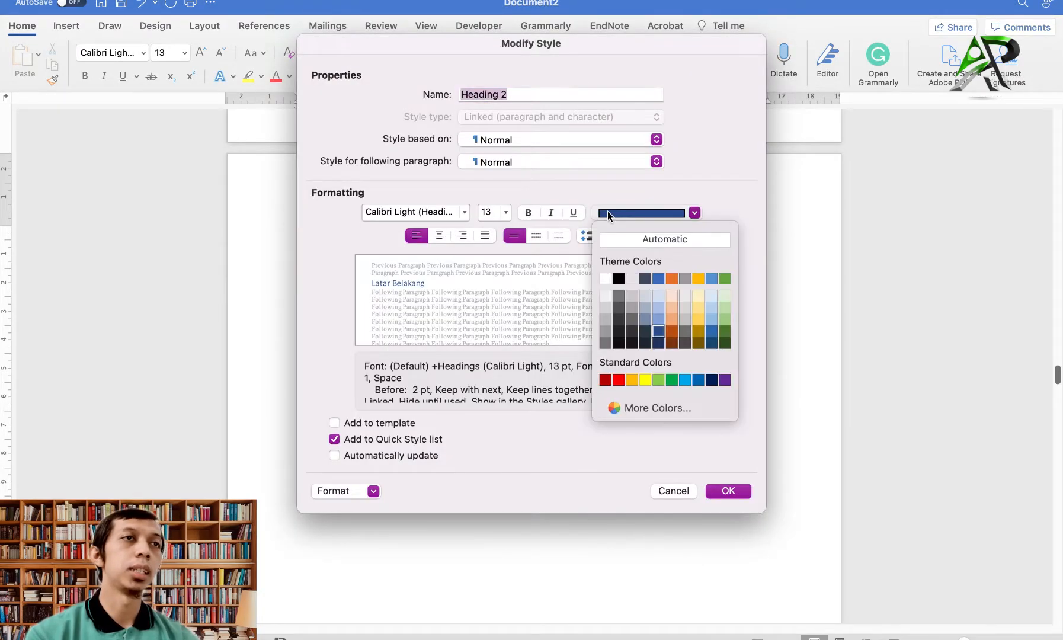
left_click(618, 279)
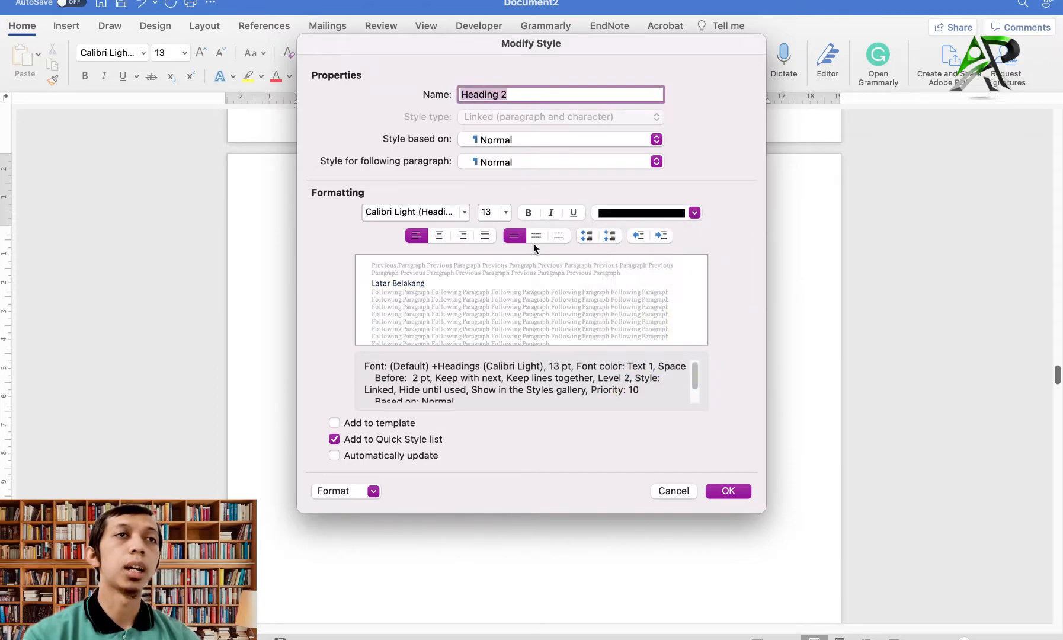
left_click(505, 217)
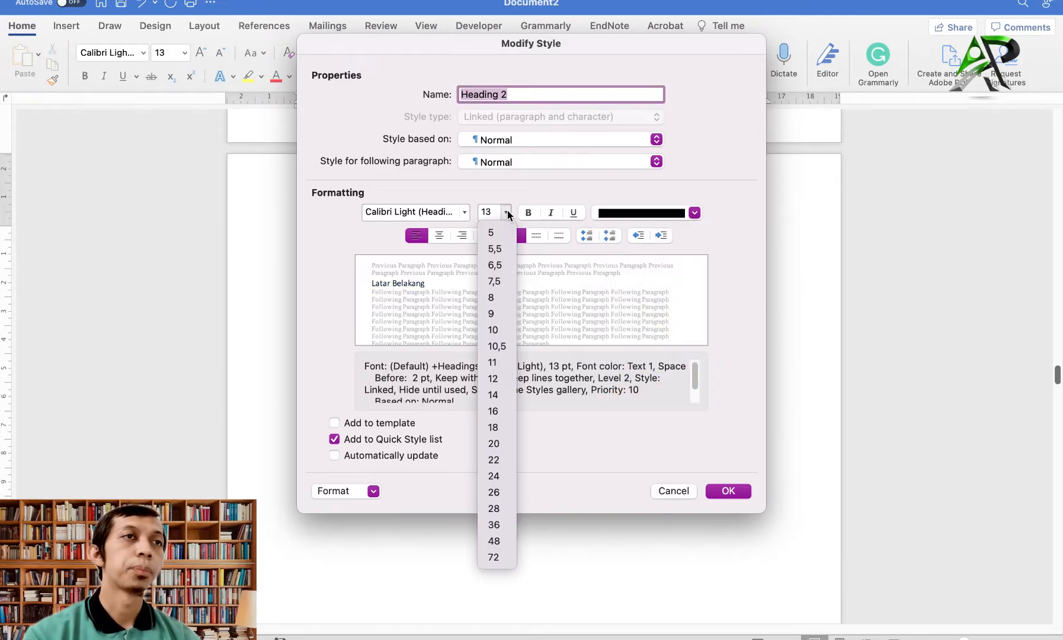
left_click(499, 377)
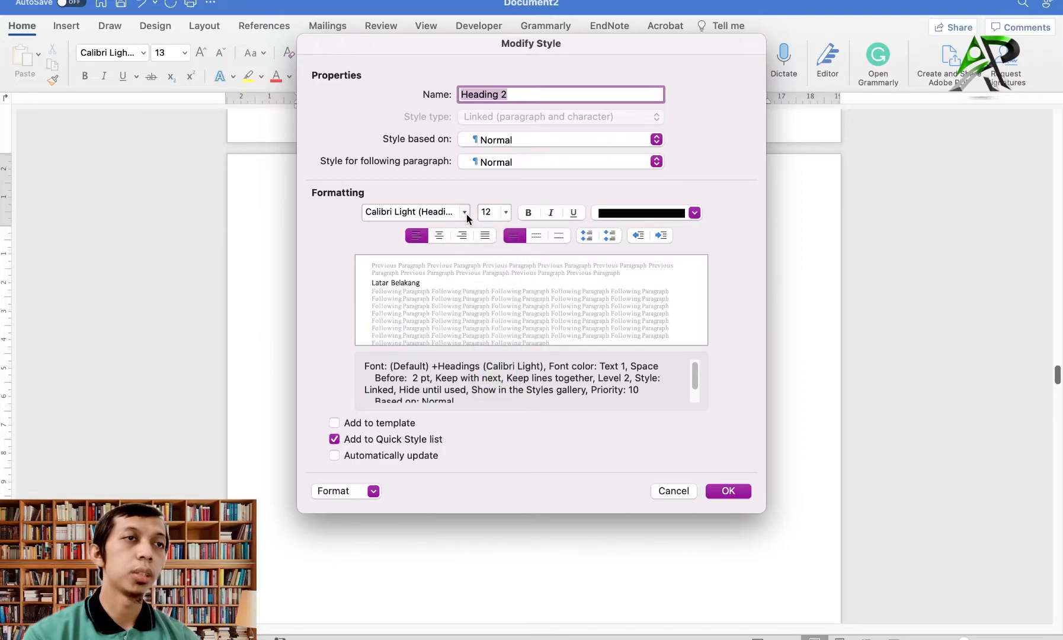
left_click(463, 213)
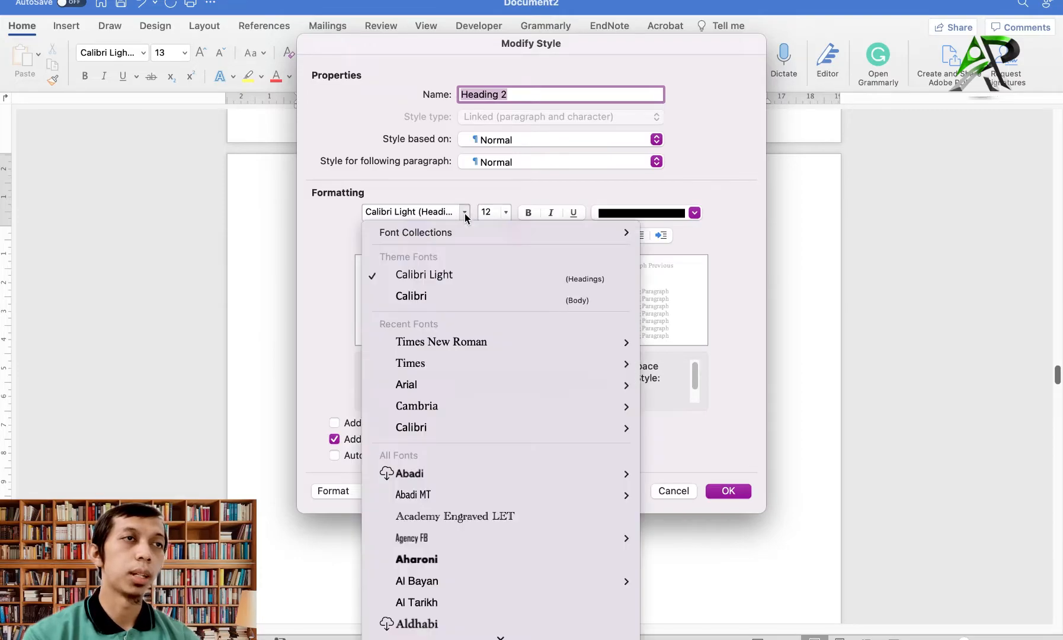
left_click(442, 335)
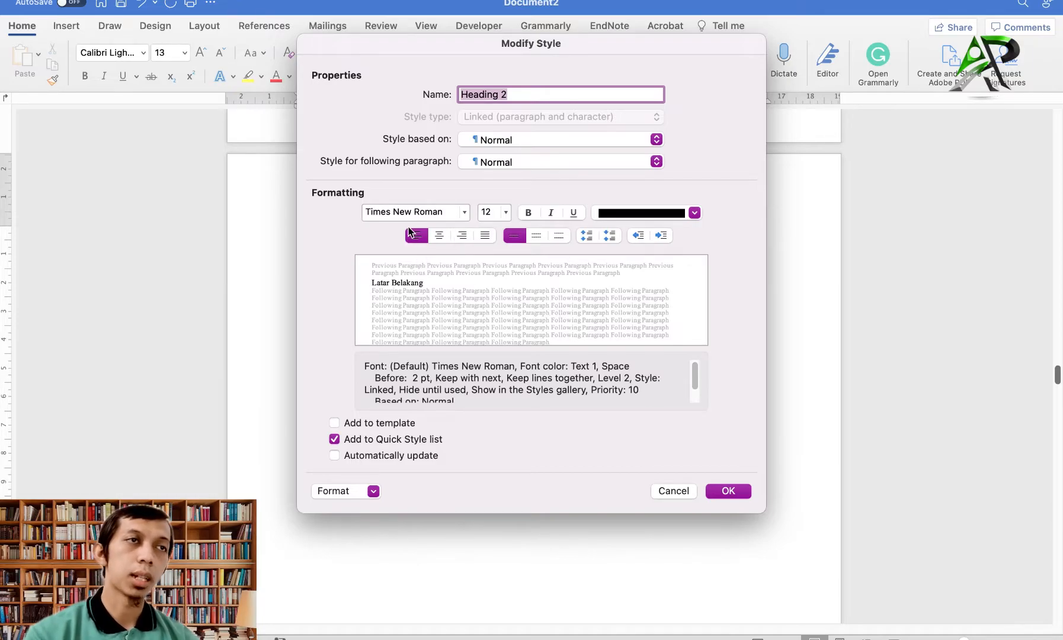
left_click(485, 238)
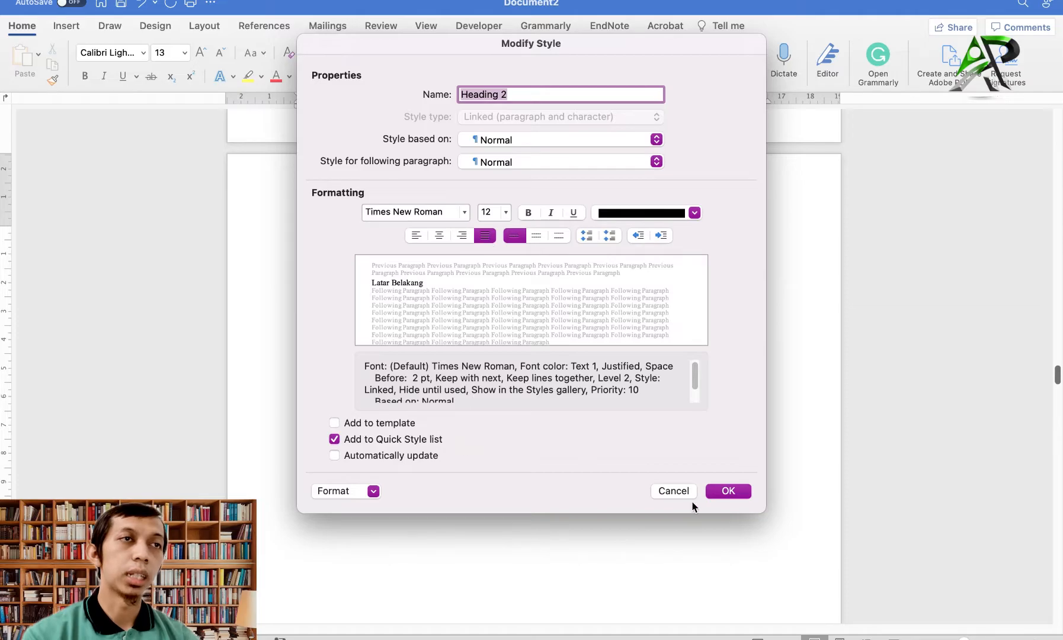
left_click(728, 491)
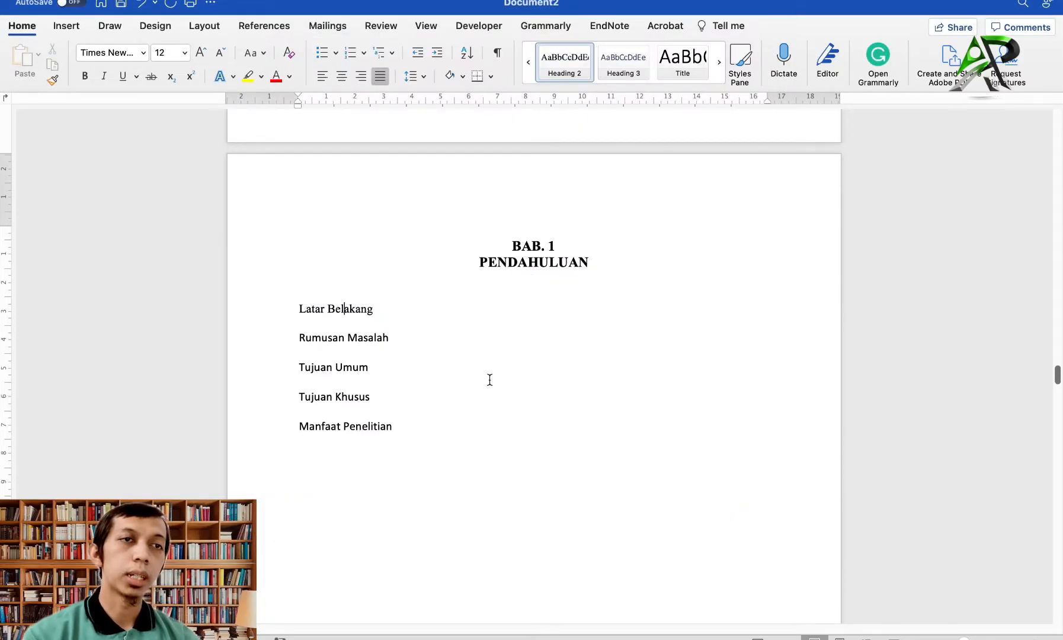
Modify the Heading 2 style to use bold text.
right_click(567, 66)
left_click(592, 86)
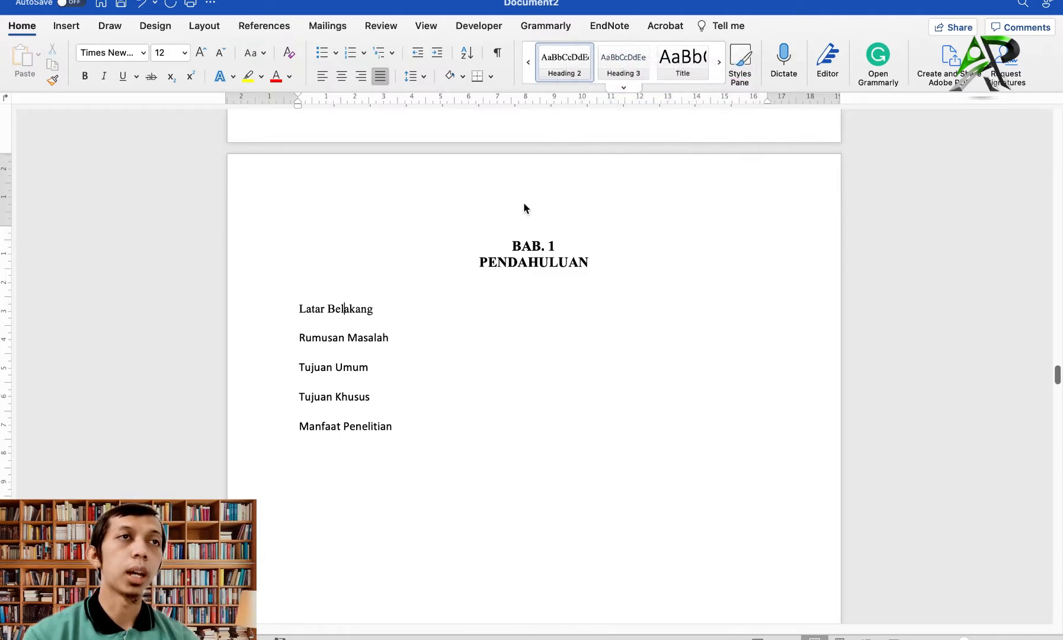
left_click(521, 212)
left_click(728, 491)
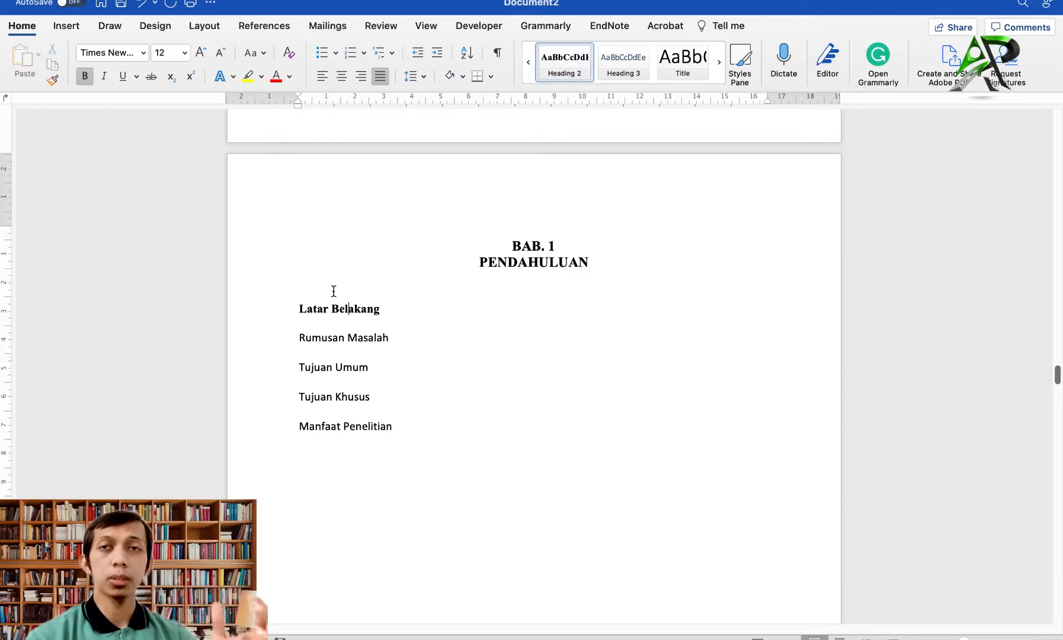
Define a new multilevel list for the Latar Belakang heading with level 2 numbered A, B, C and a period after the letter.
left_click(393, 53)
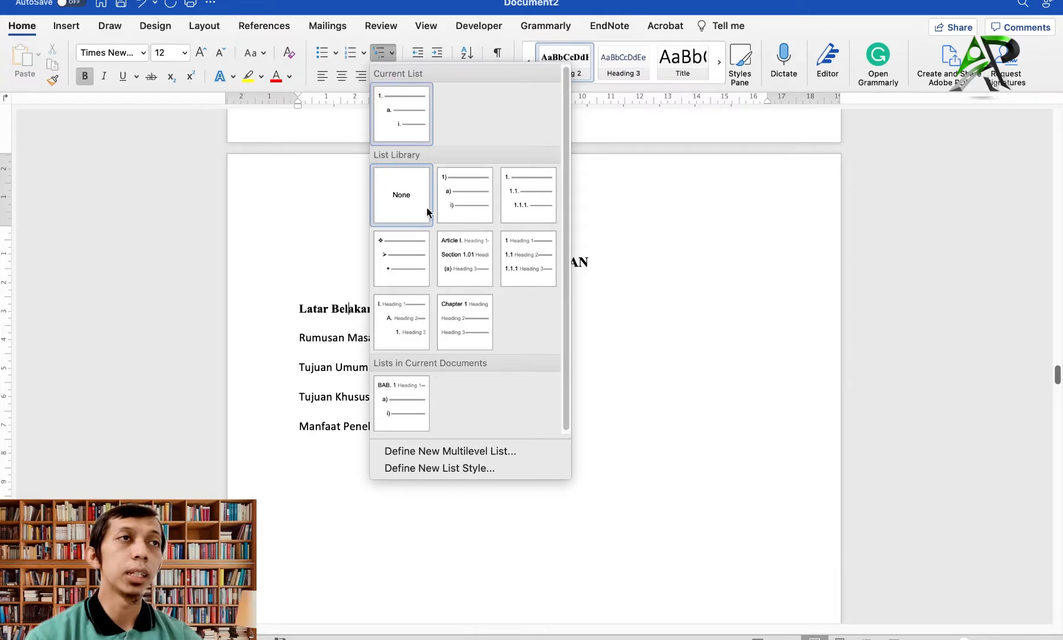
left_click(449, 450)
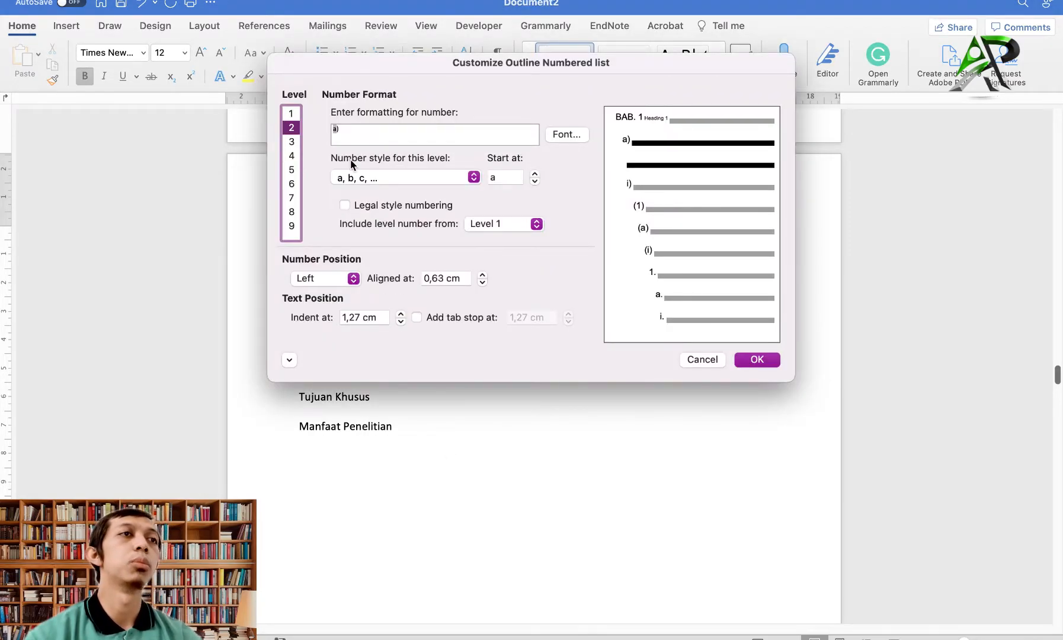
left_click(412, 177)
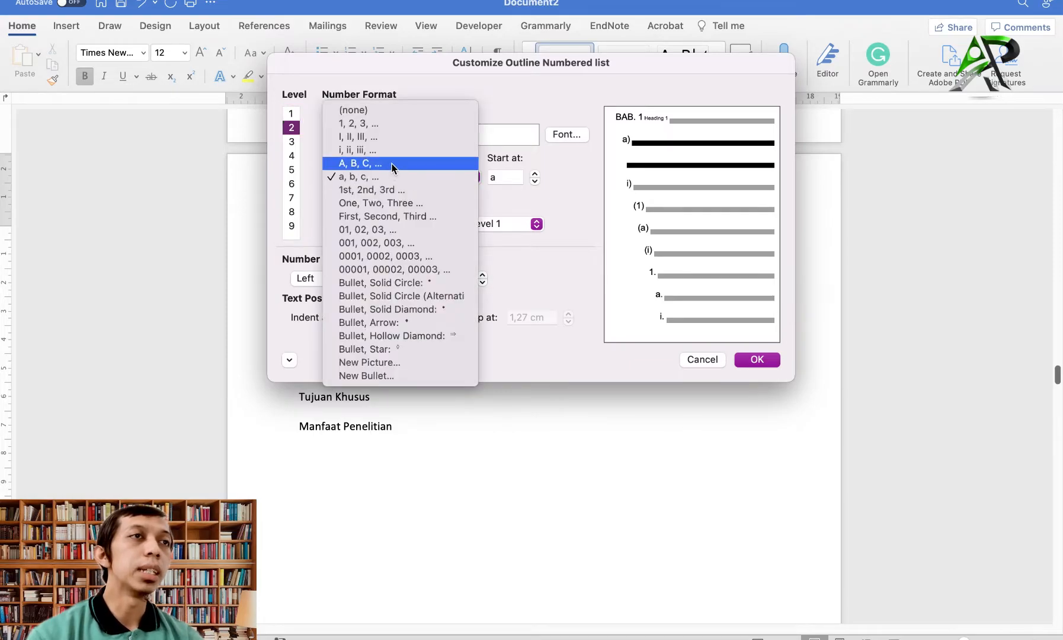
left_click(394, 163)
left_click(357, 130)
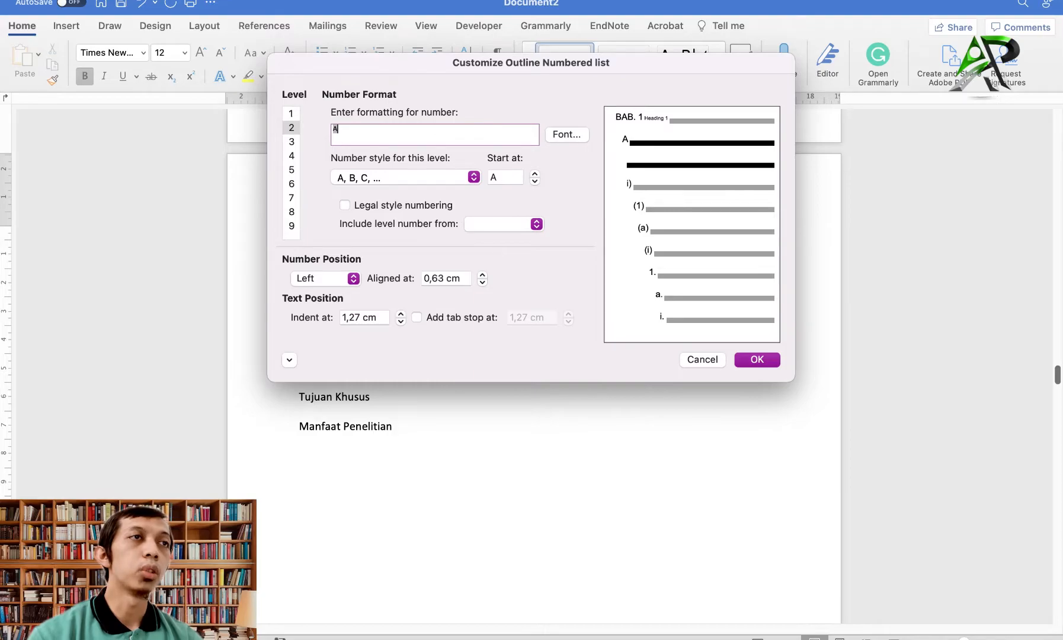
type(".")
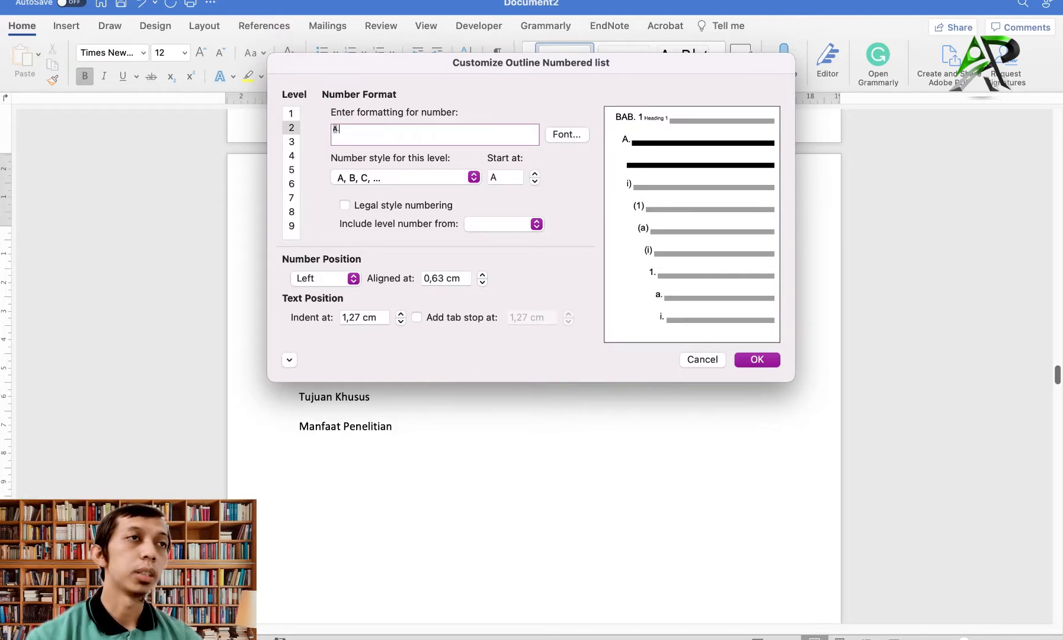
left_click(754, 363)
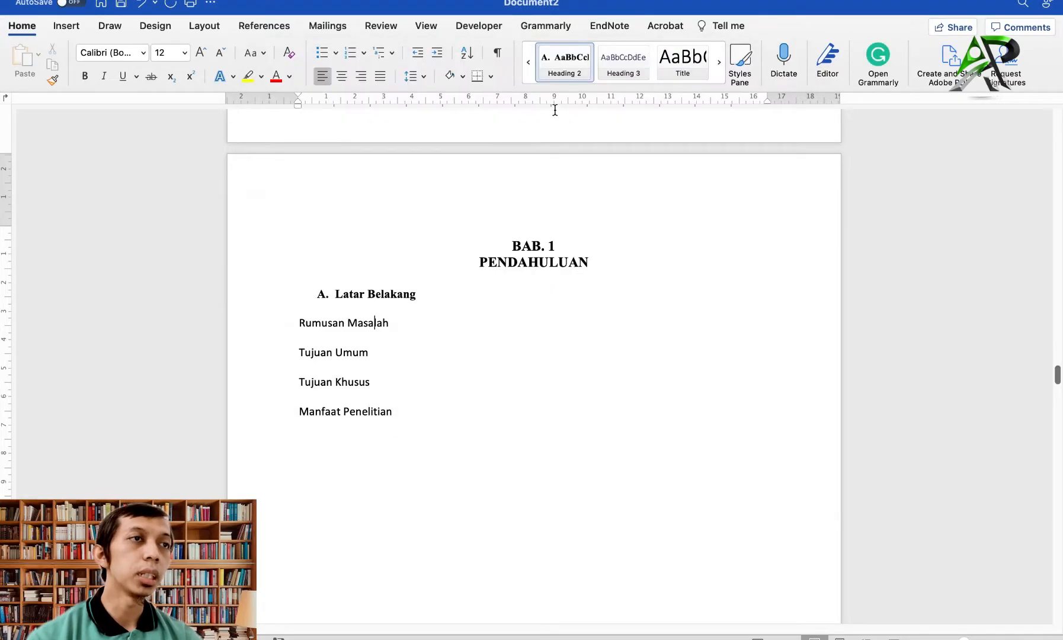
Try to apply the Heading 2 style to Rumusan Masalah and undo it, returning to the Latar Belakang heading.
left_click(570, 73)
key("super+z")
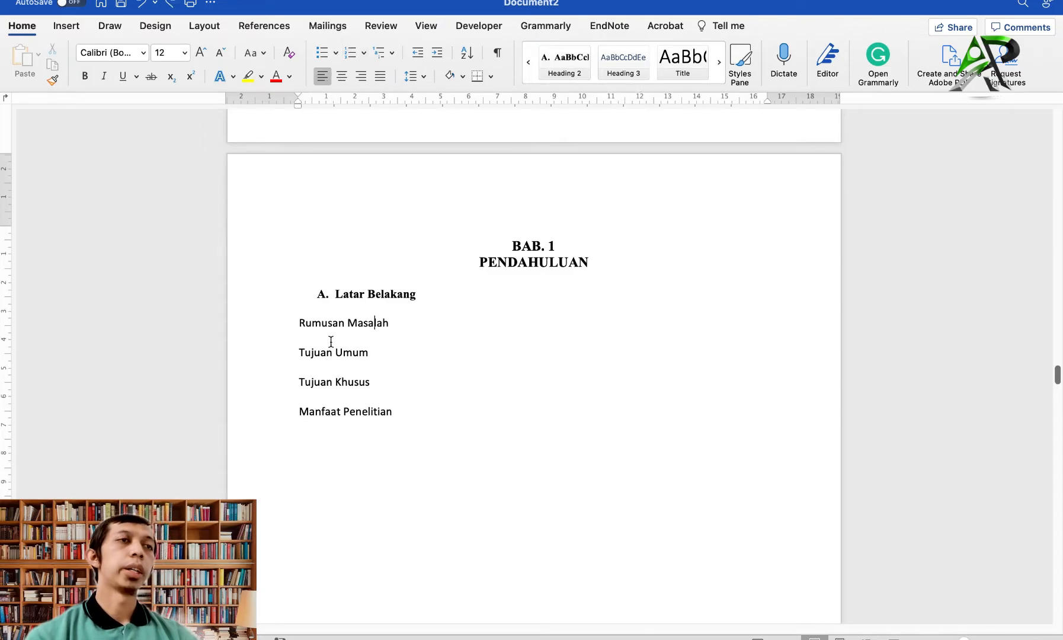
left_click(389, 294)
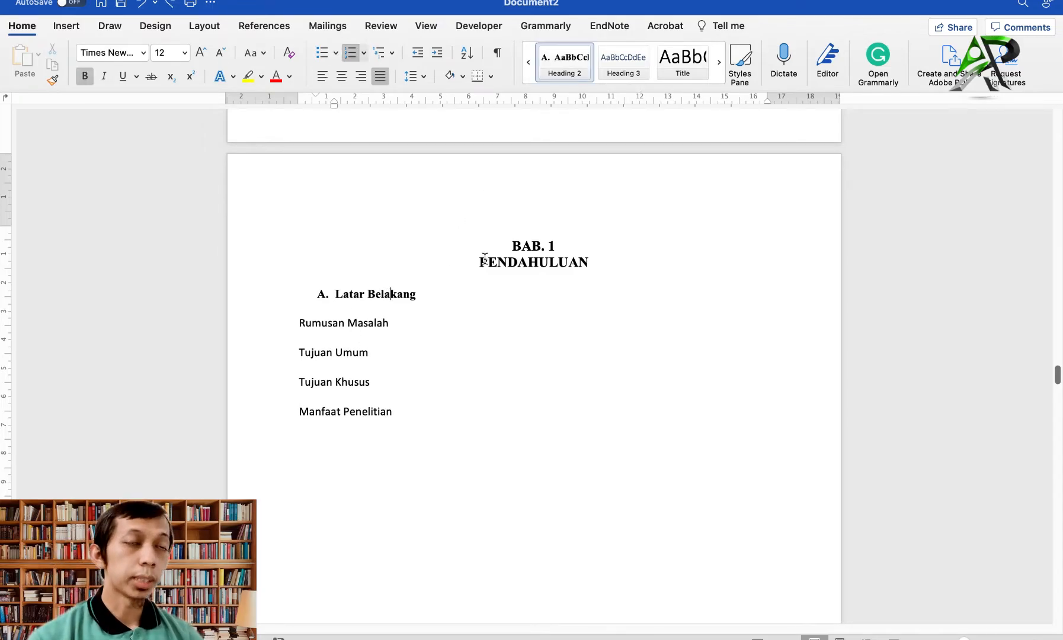
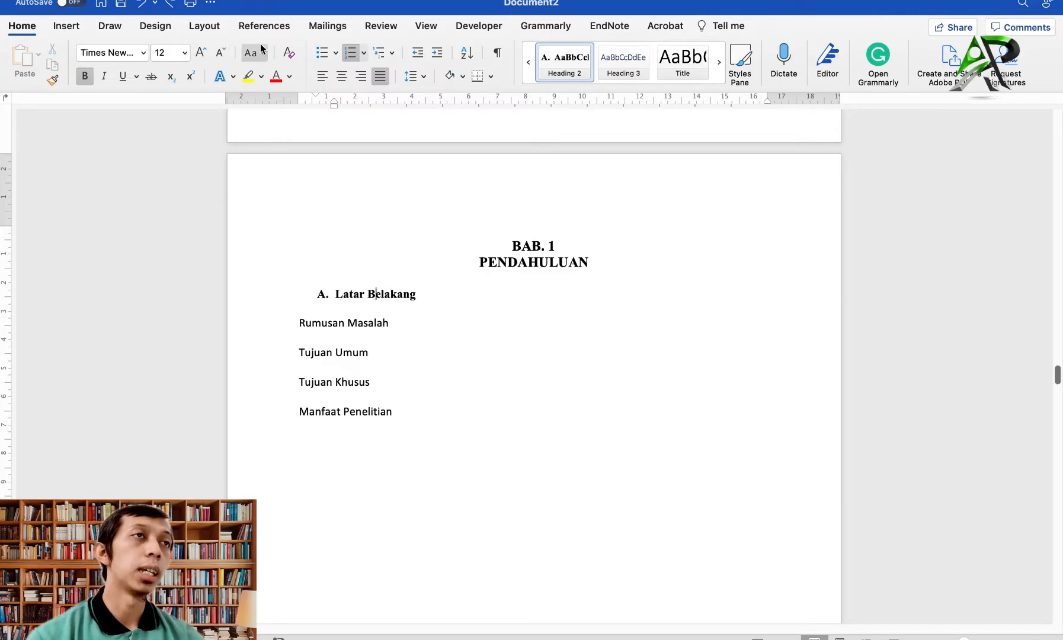
left_click(388, 293)
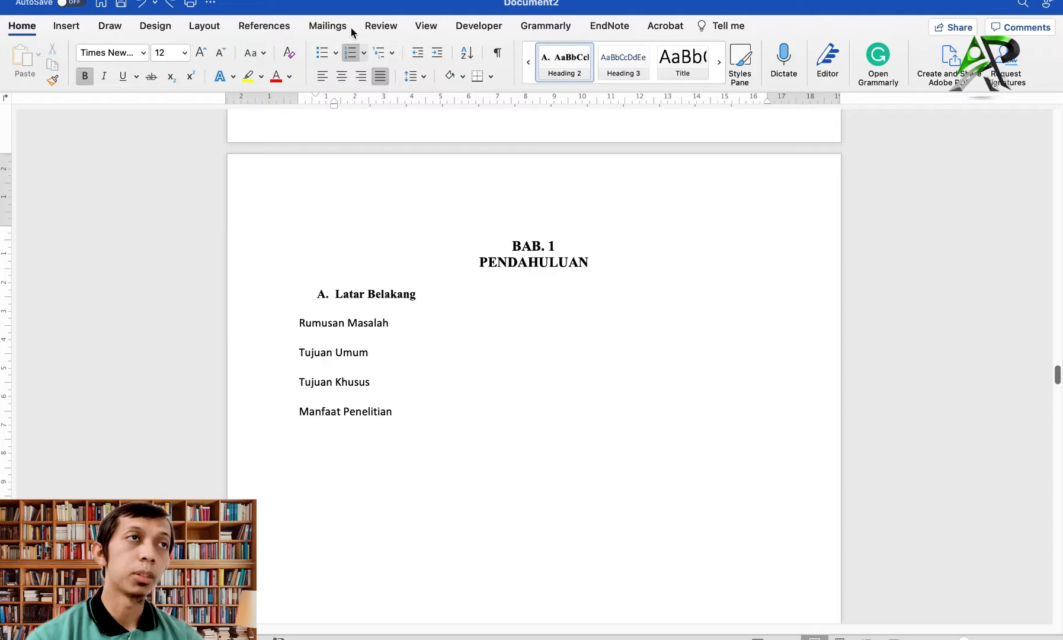
left_click(393, 56)
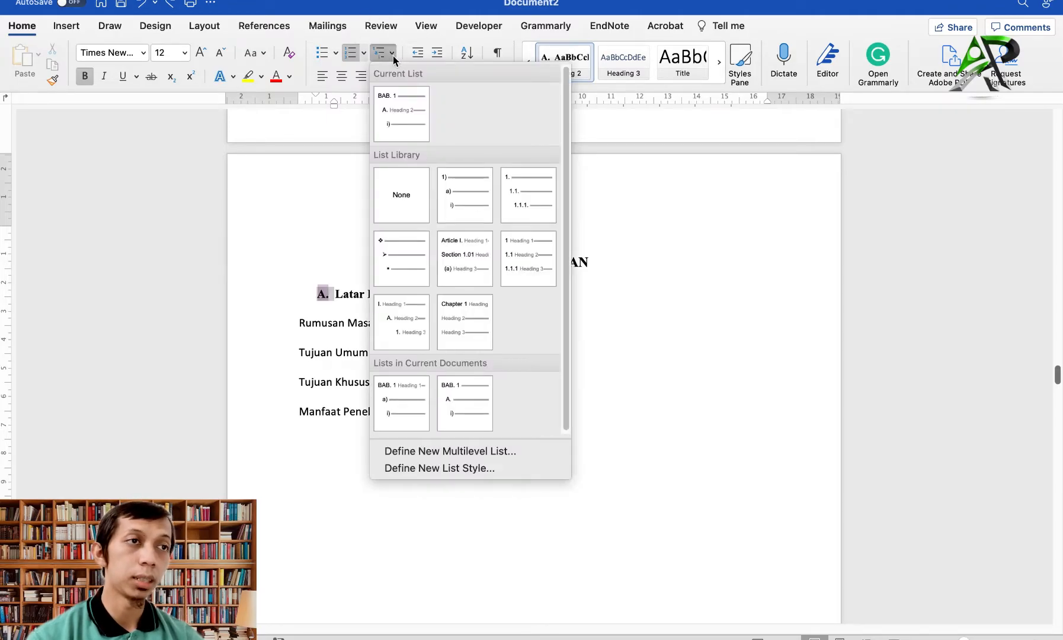
left_click(460, 466)
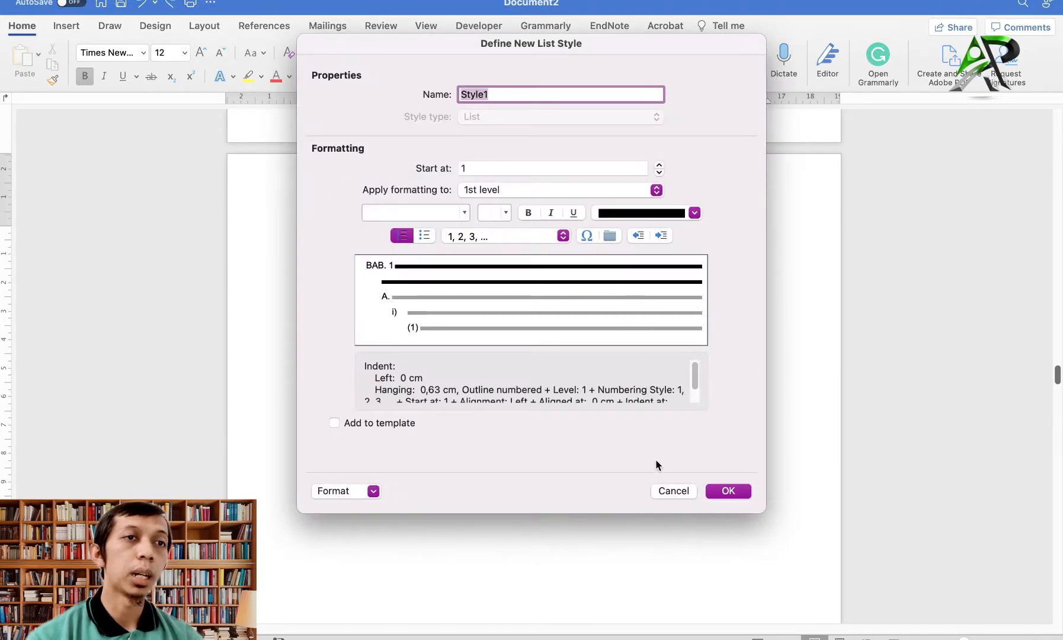
left_click(673, 490)
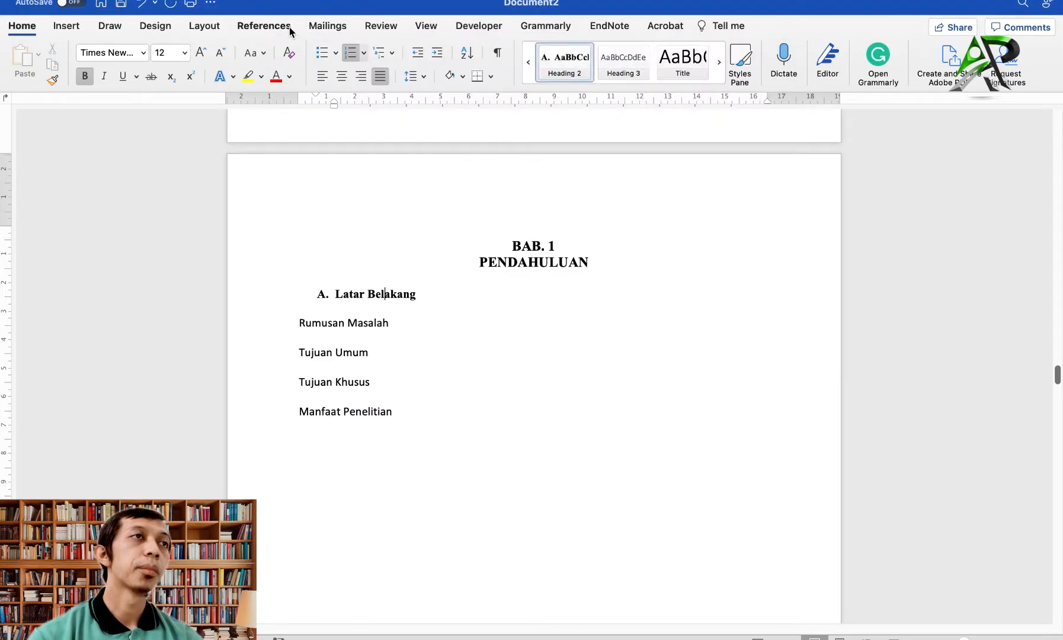
left_click(392, 53)
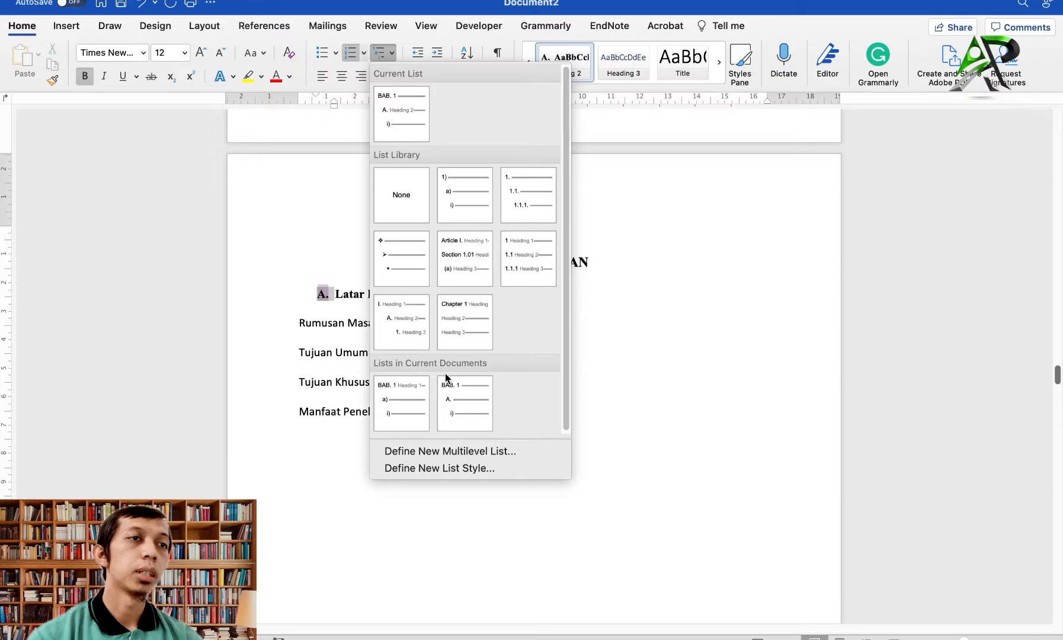
left_click(467, 452)
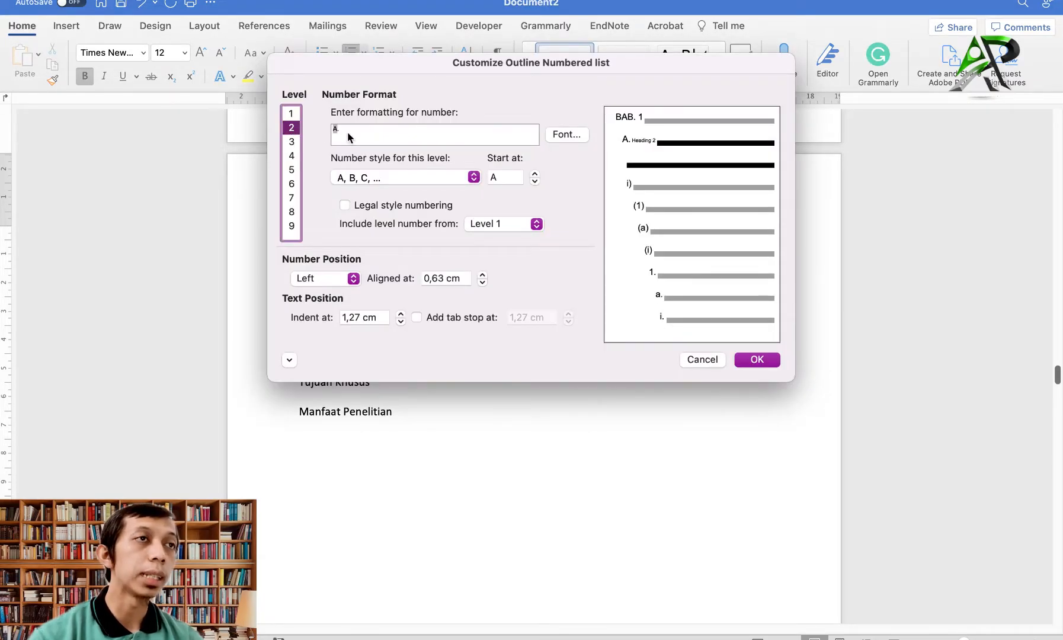
left_click(711, 359)
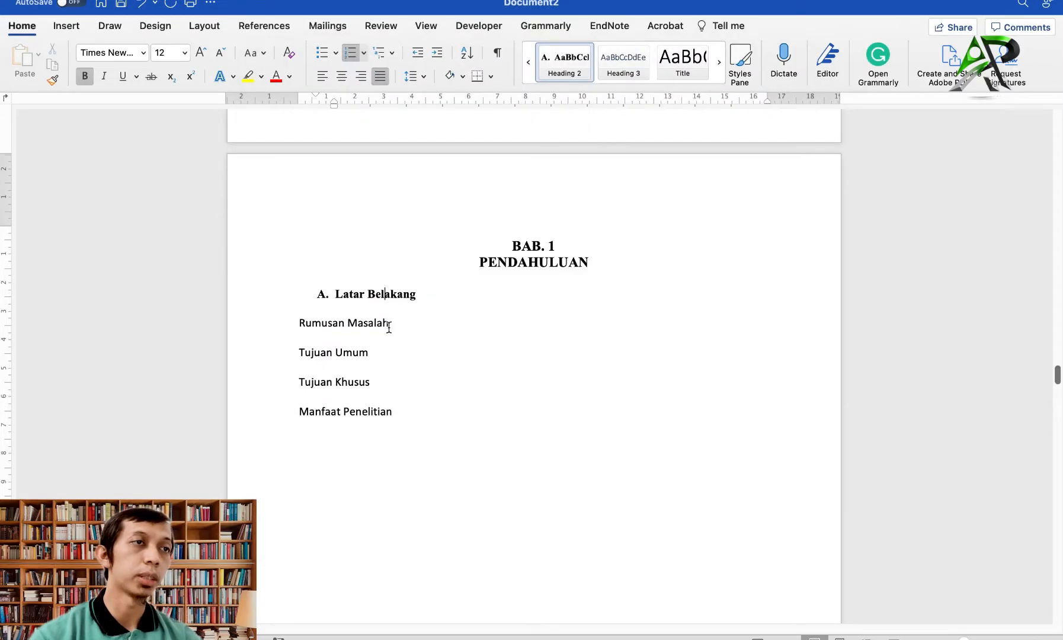
Apply the Heading 2 style to Rumusan Masalah, Tujuan Umum, Tujuan Khusus and Manfaat Penelitian.
left_click(342, 324)
left_click(578, 69)
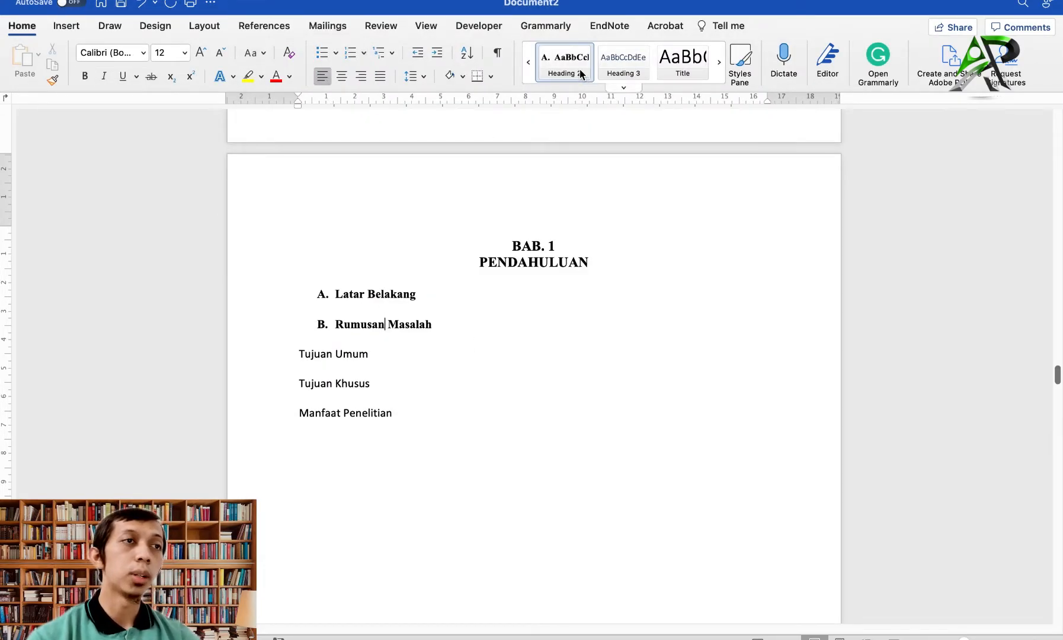
key("Down")
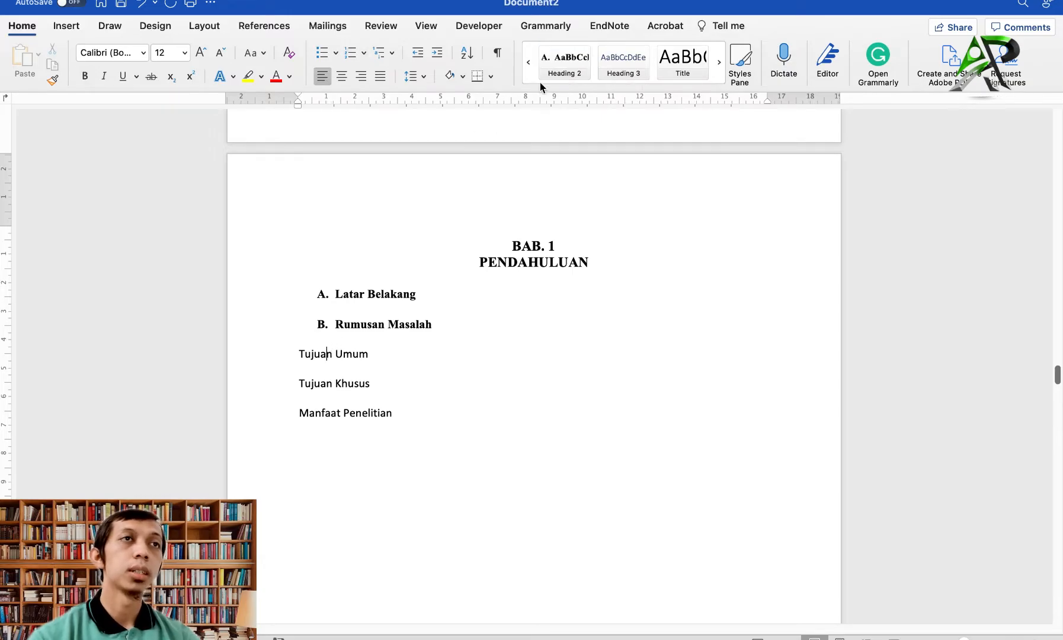
left_click(577, 67)
left_click(337, 393)
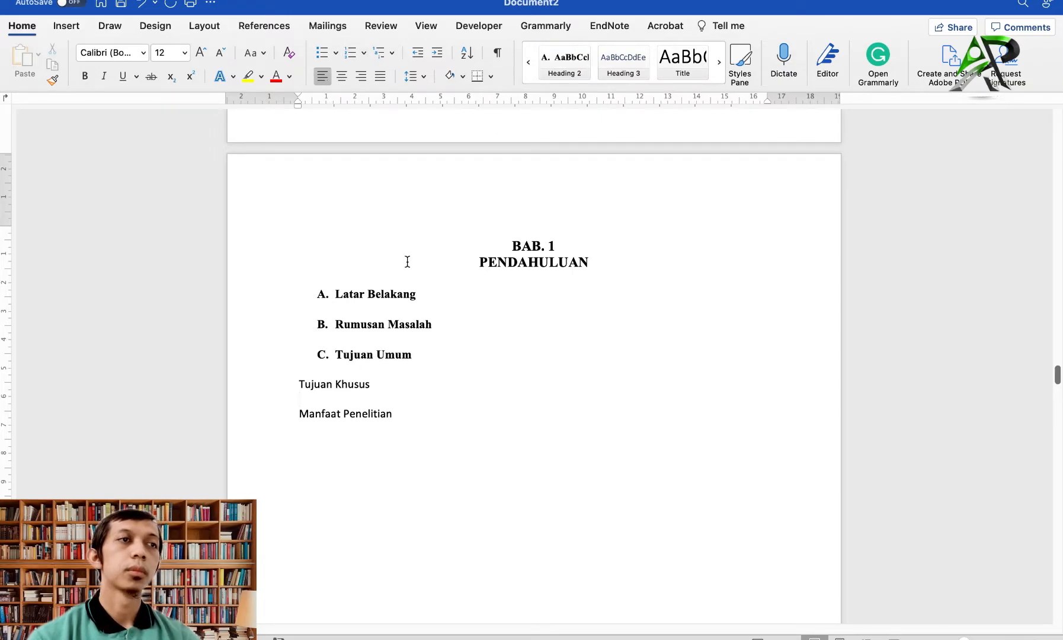
left_click(354, 383)
left_click(566, 63)
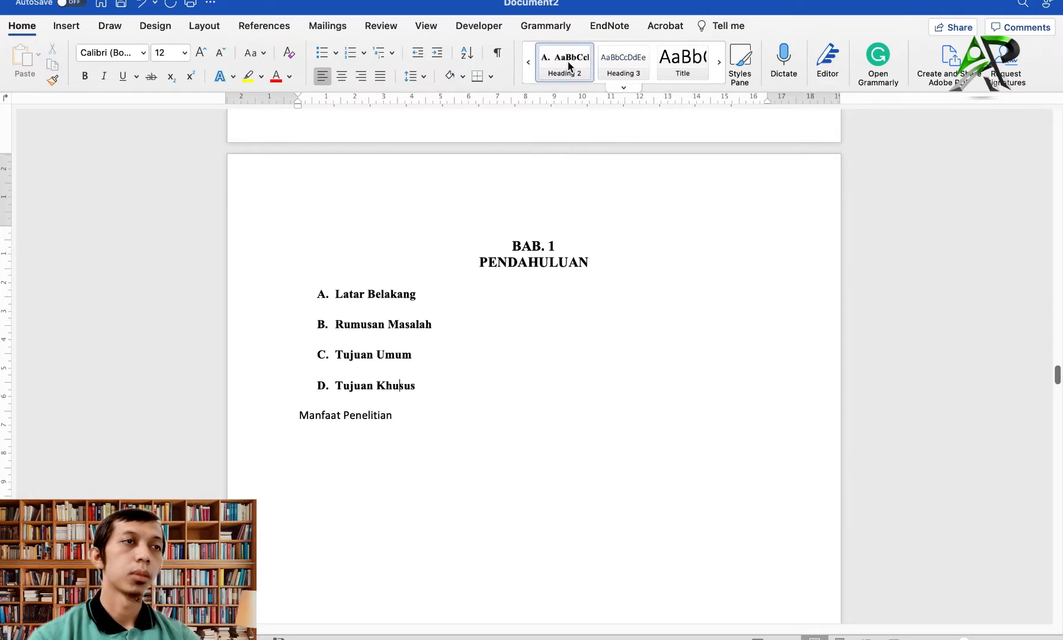
left_click(352, 417)
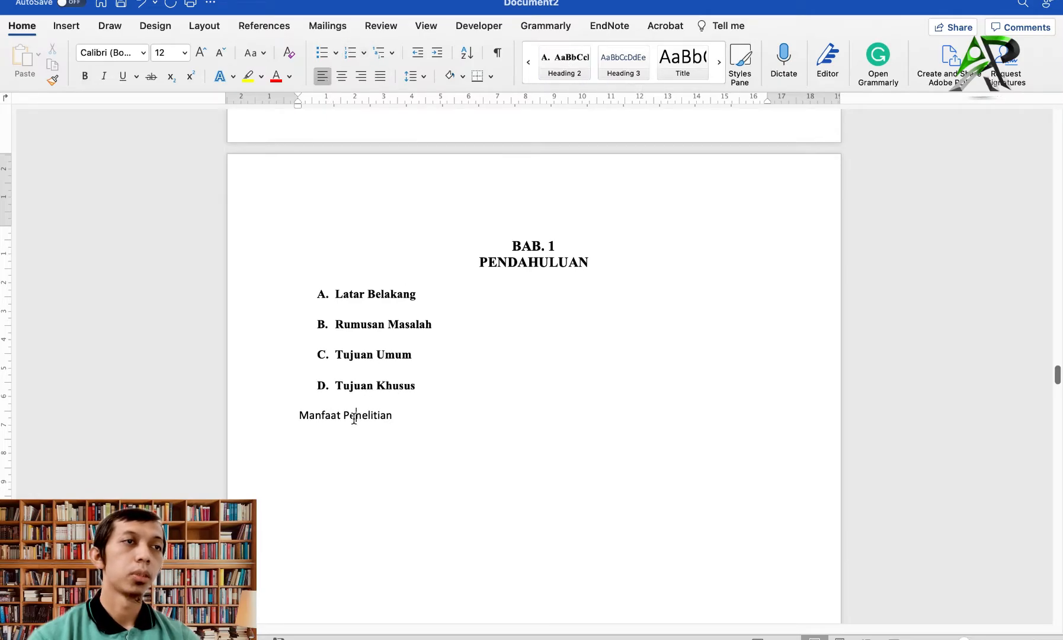
left_click(573, 63)
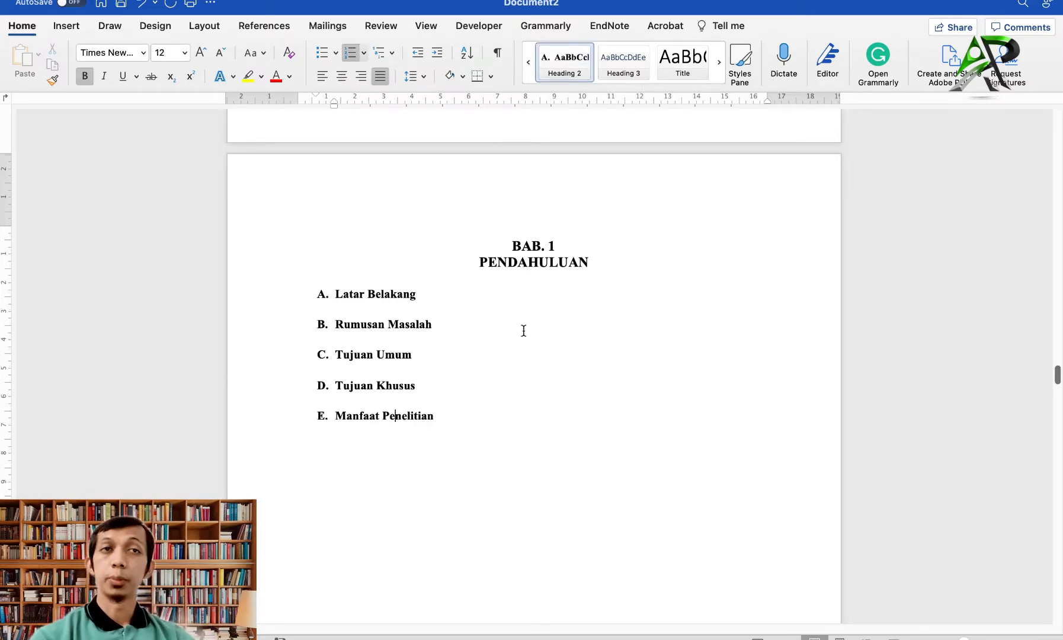
Insert blank lines below the PENDAHULUAN title and add a body line under Latar Belakang, indented to align with the heading text.
left_click(607, 273)
key("Return")
key("Return")
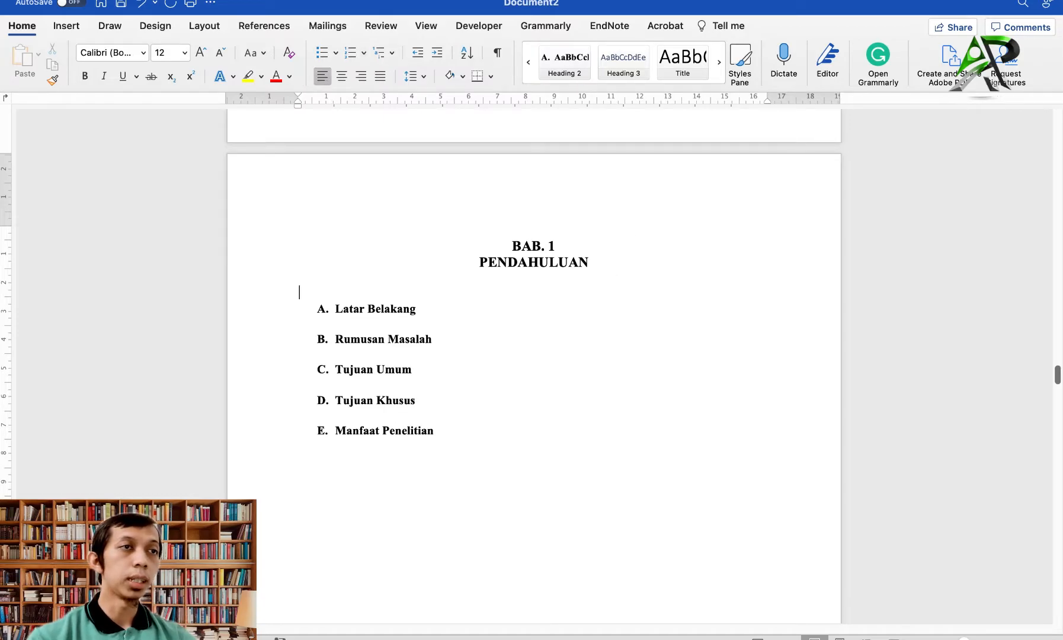
left_click(427, 319)
key("Return")
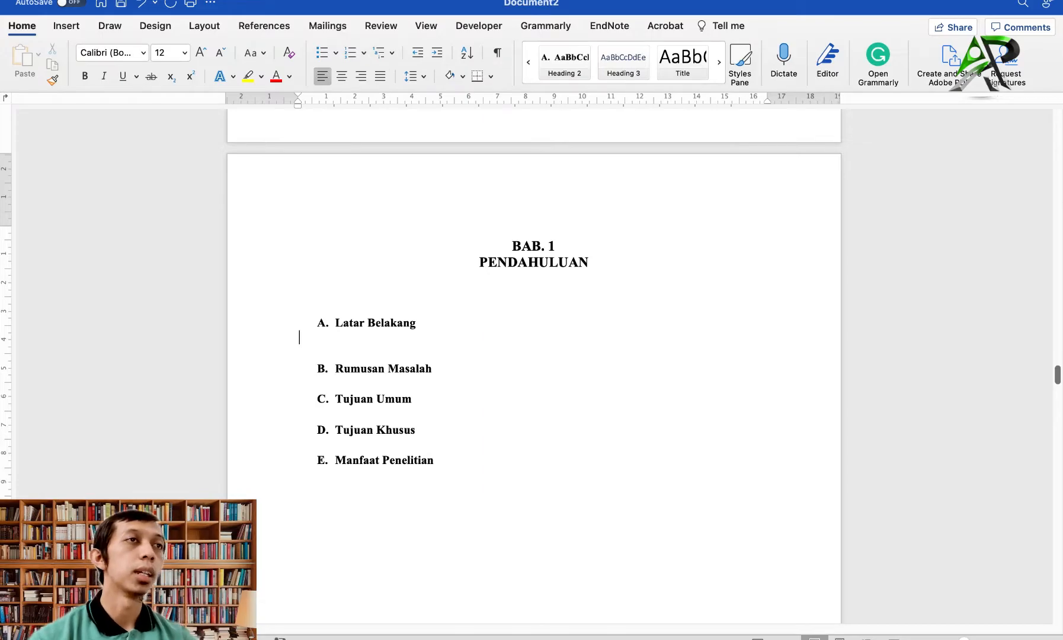
left_click_drag(296, 105, 333, 105)
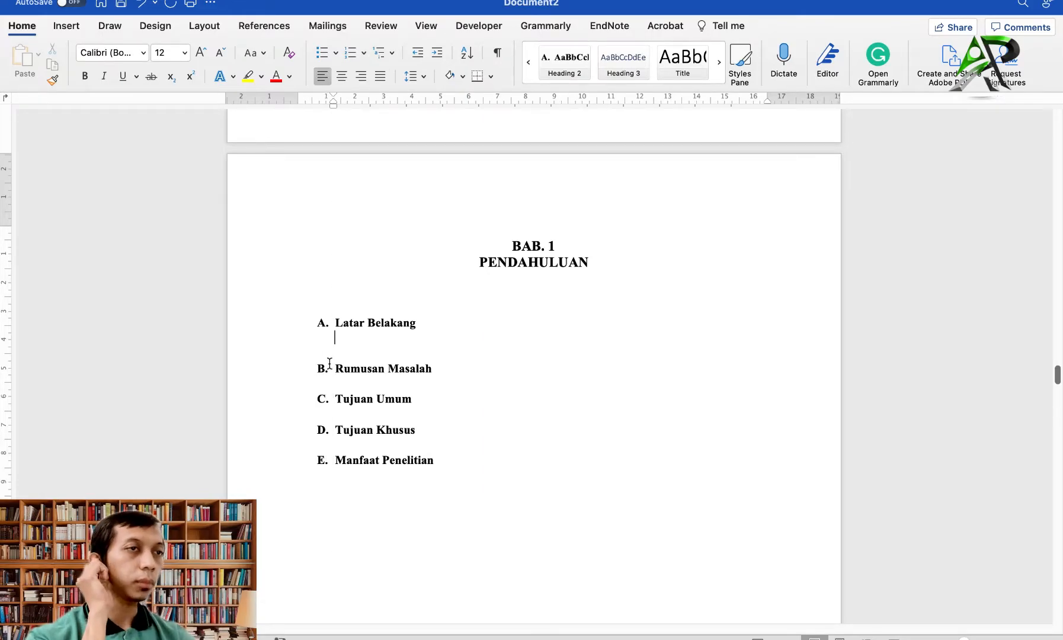
Add an empty body line under Rumusan Masalah and indent it to align with the heading text.
left_click(451, 368)
key("Return")
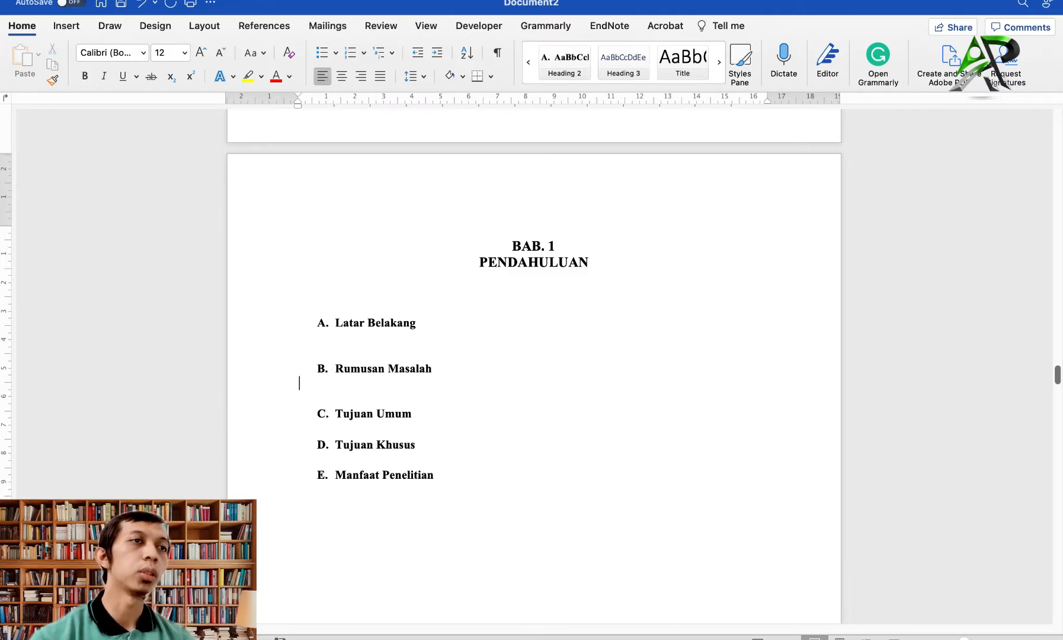
left_click_drag(297, 105, 334, 110)
left_click(427, 449)
key("Return")
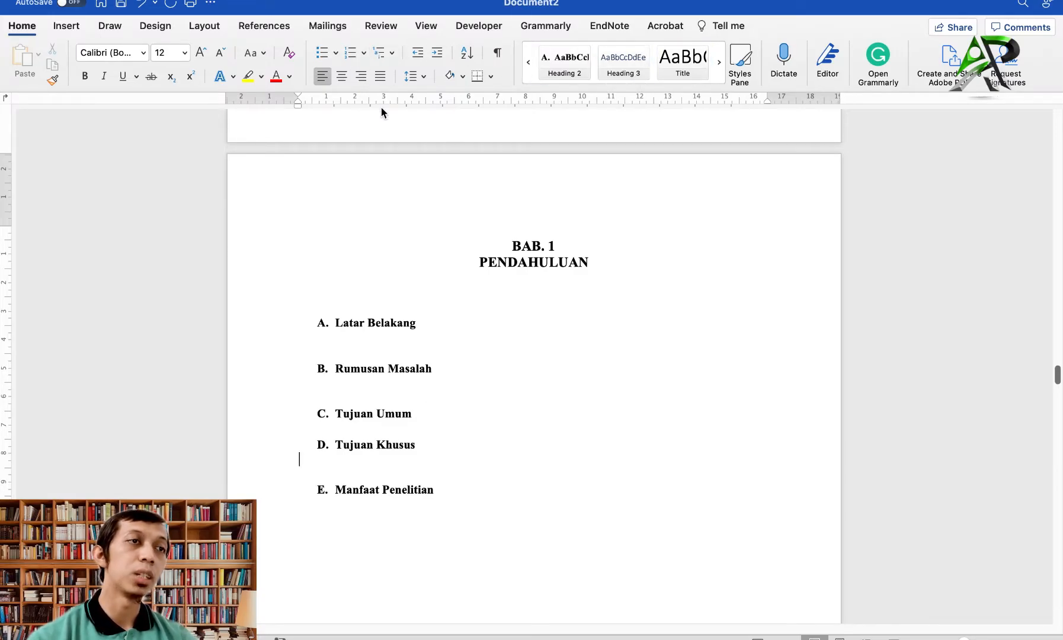
scroll(413, 375, "down", 1)
scroll(412, 374, "up", 3)
scroll(355, 403, "down", 3)
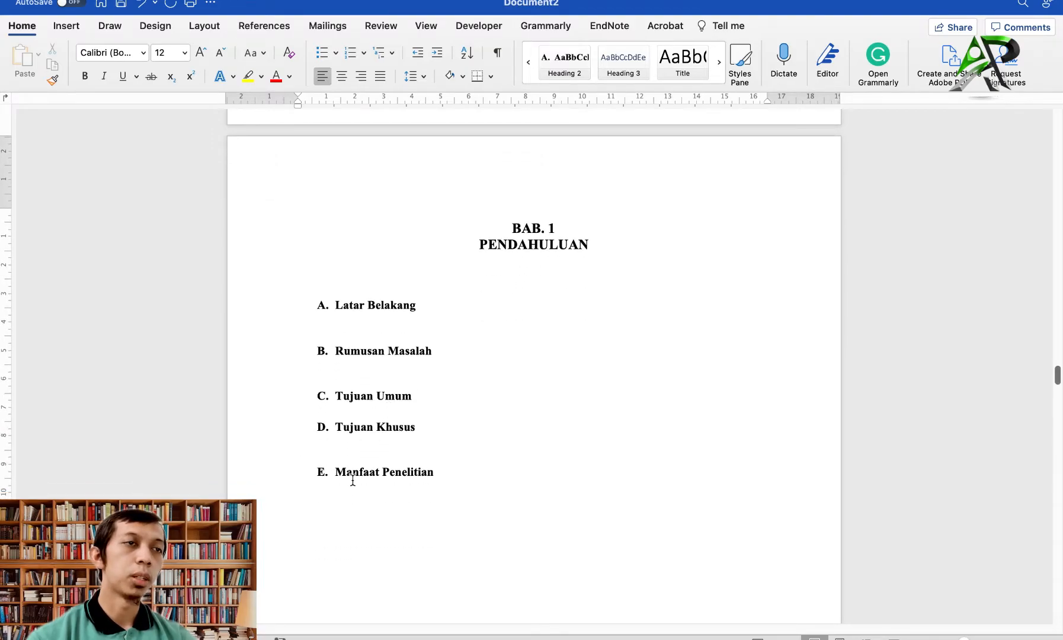
key("BackSpace")
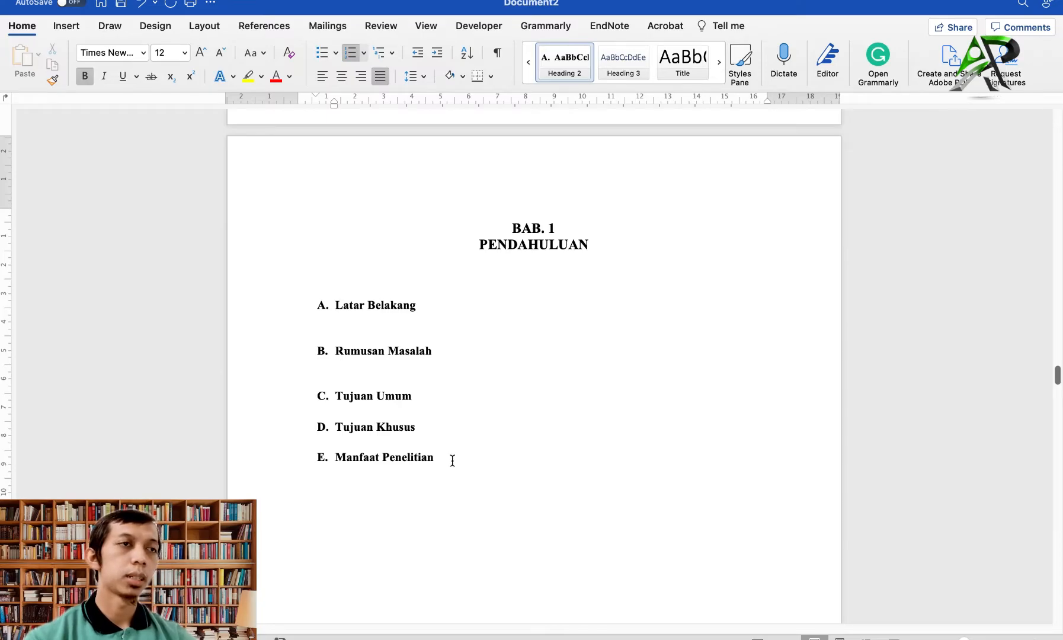
Add three lines under Manfaat Penelitian: Manfaat untuk institusi, Manfaat untuk pengetahuan and Manfaat untuk penelitian.
key("Return")
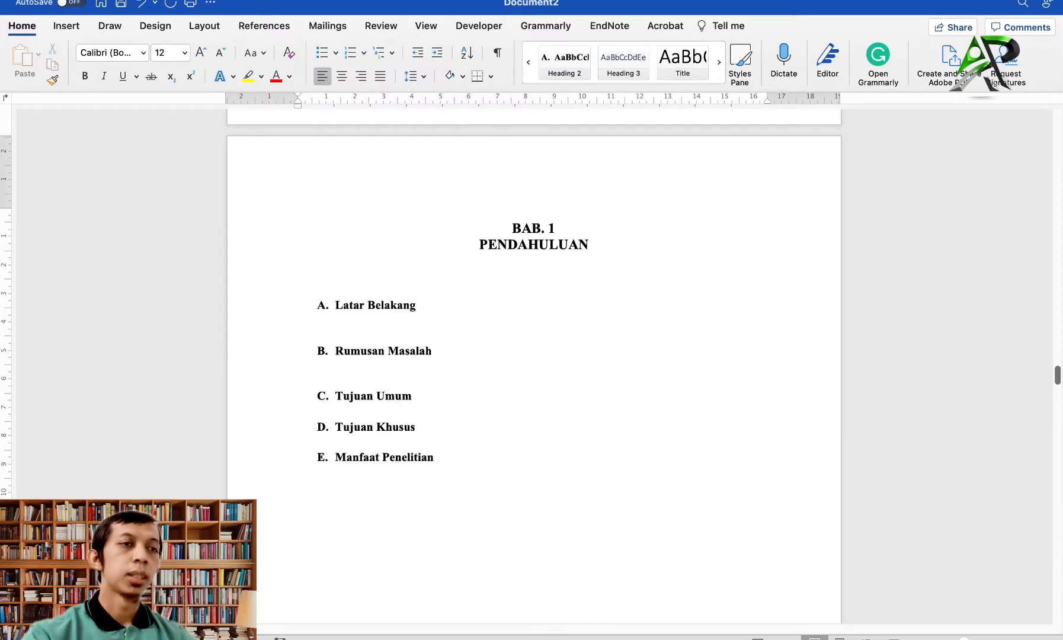
type("Manfaat untuk")
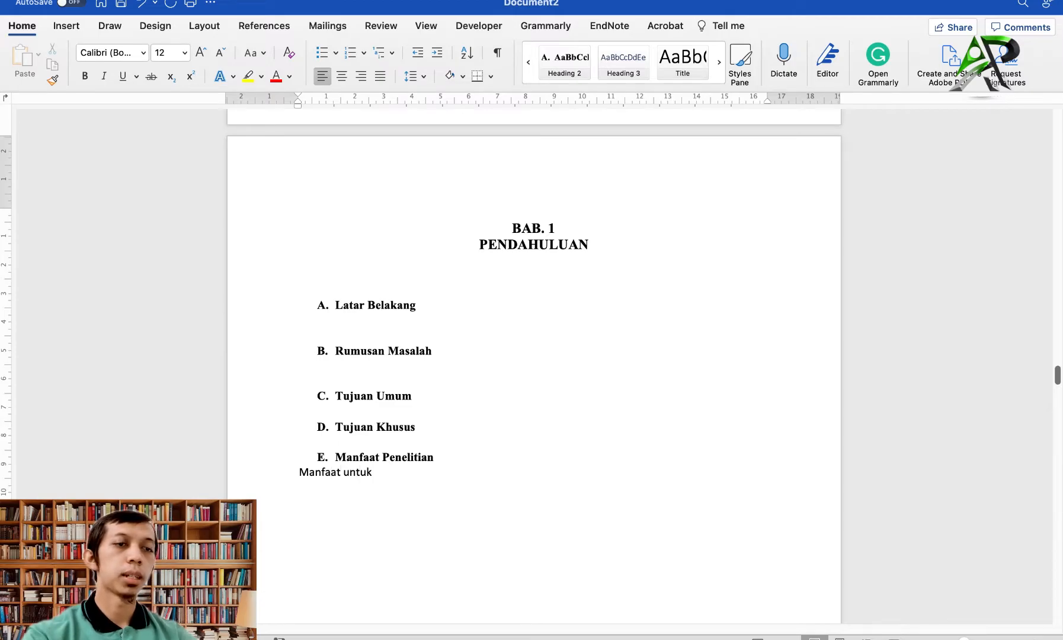
type(" institusi ")
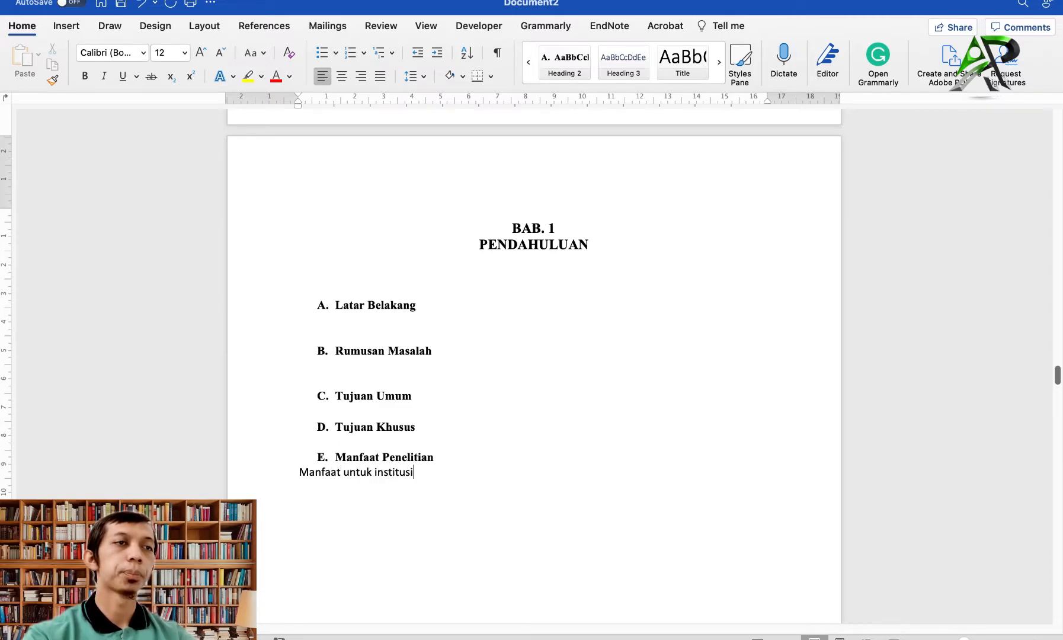
type("Manfaat ")
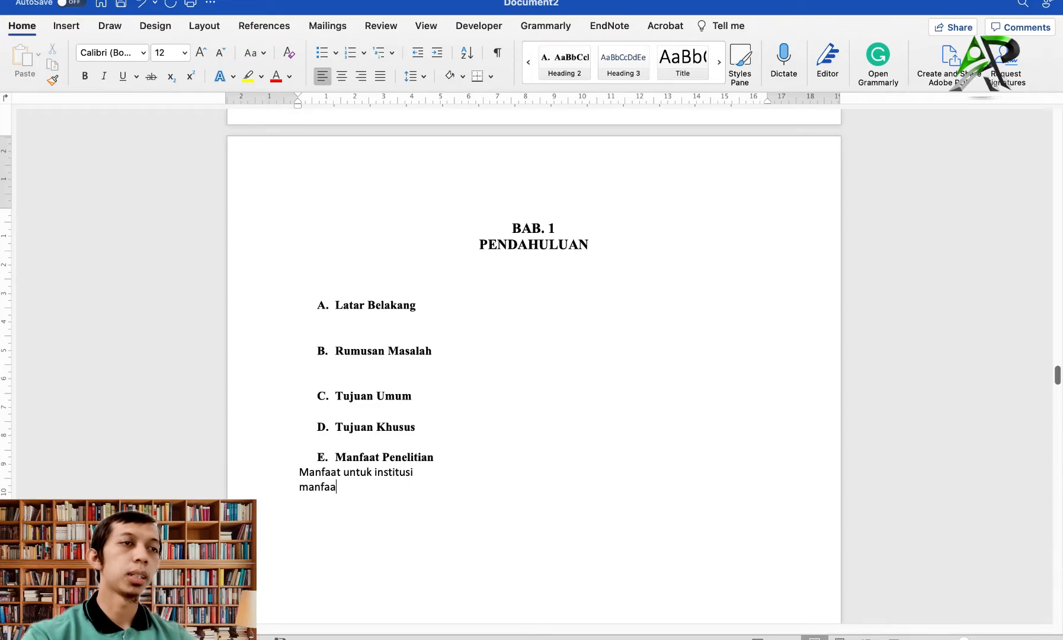
type("untuk")
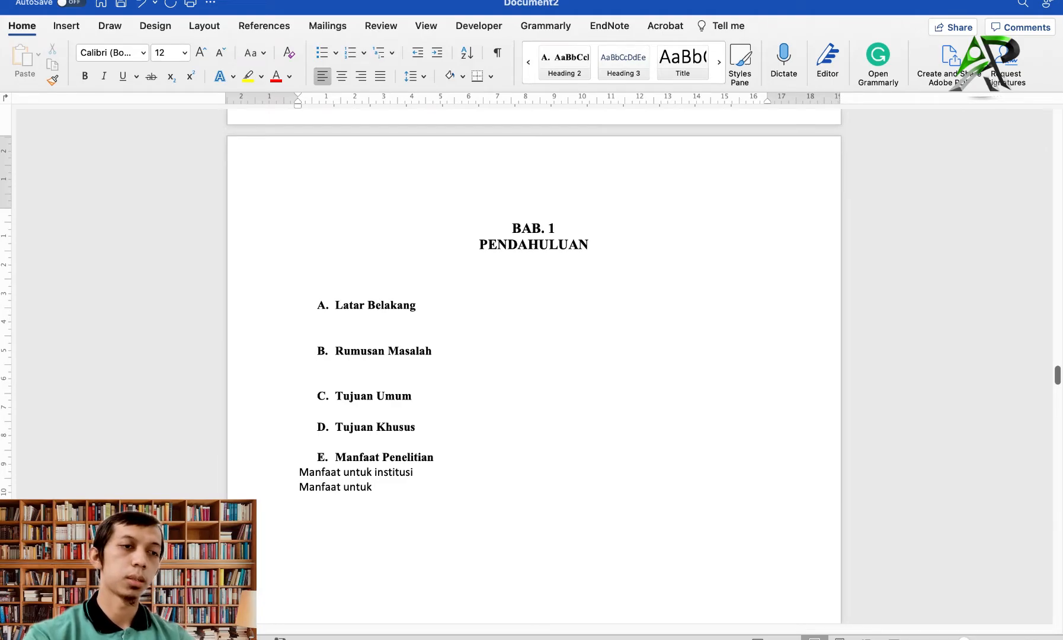
type("penge")
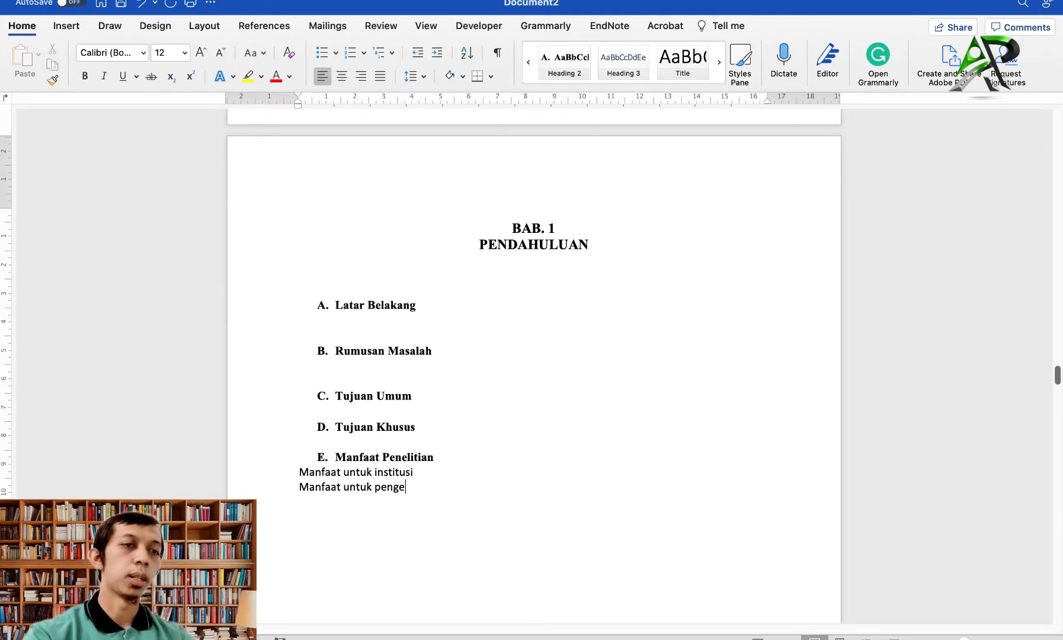
type("tahuan Manfaat ")
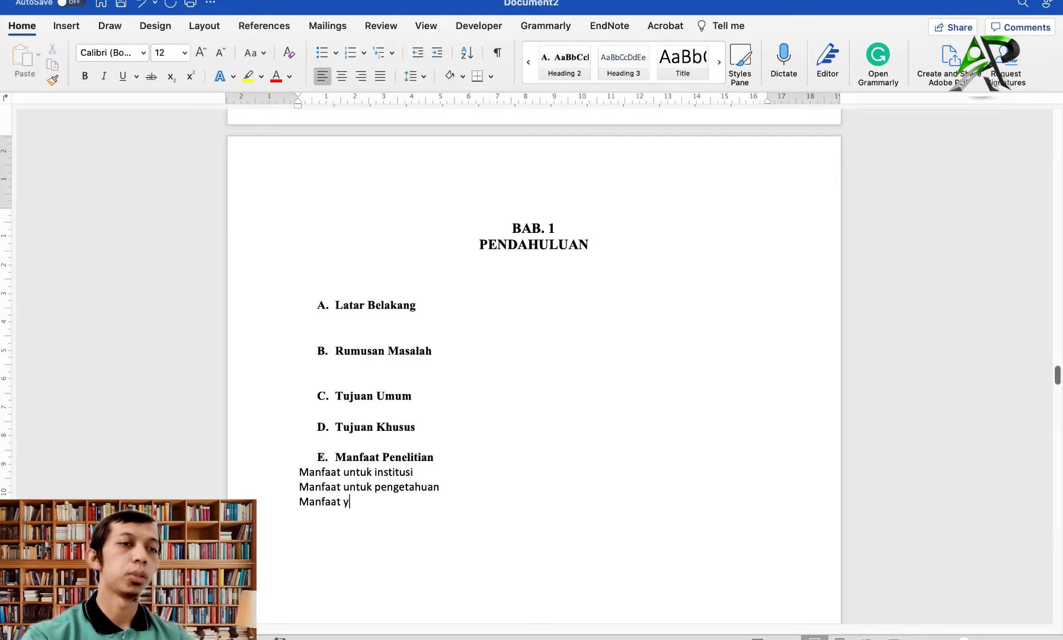
type("untuk penelitian")
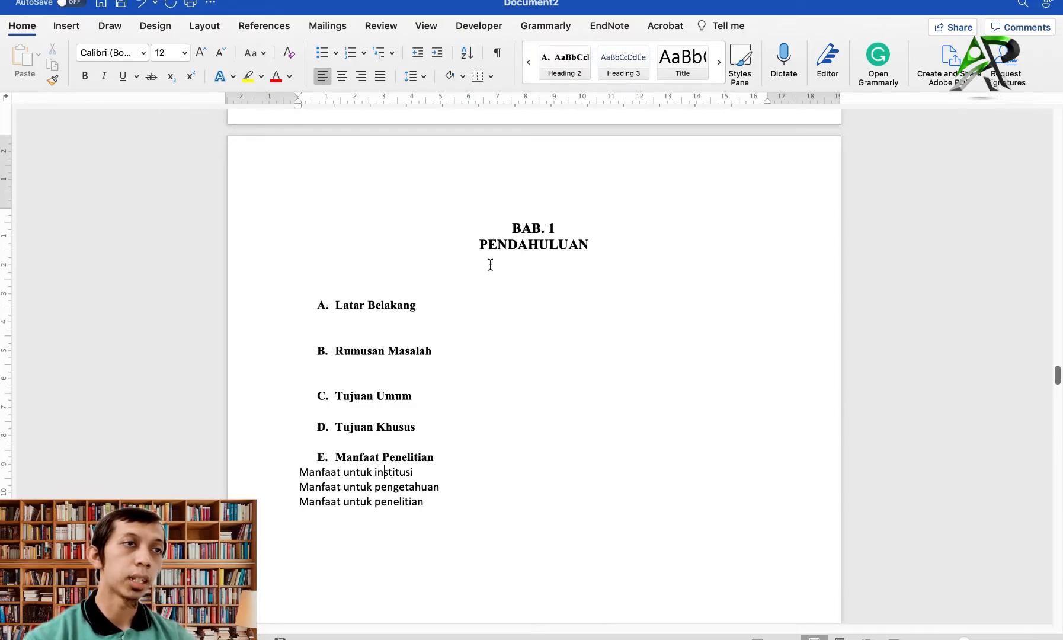
Apply Heading 3 to Manfaat untuk institusi and modify the No Spacing style to bold, justified Times New Roman.
left_click(628, 72)
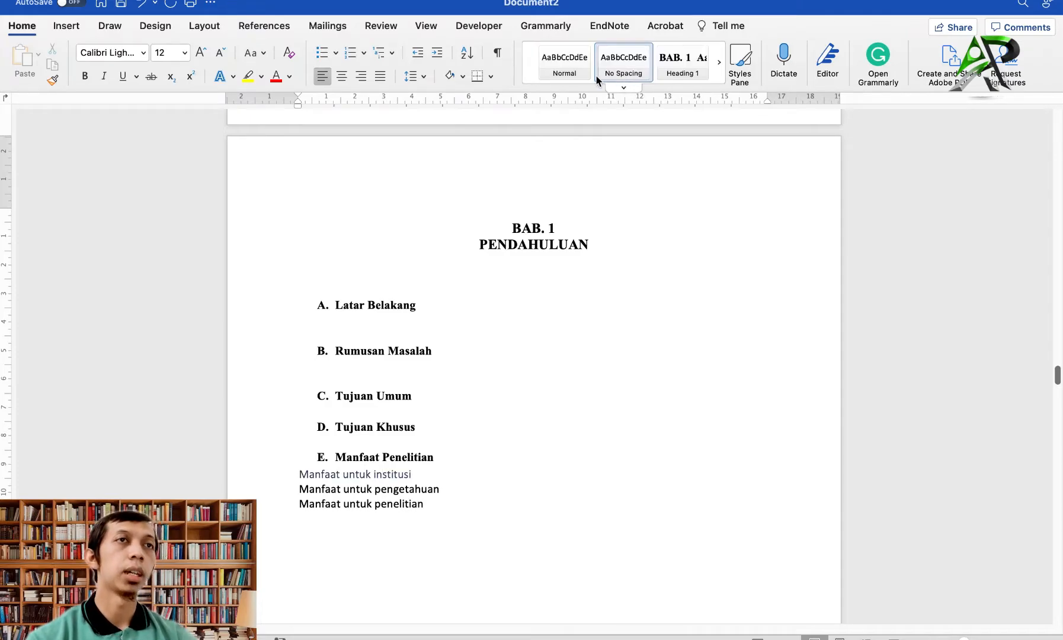
right_click(622, 64)
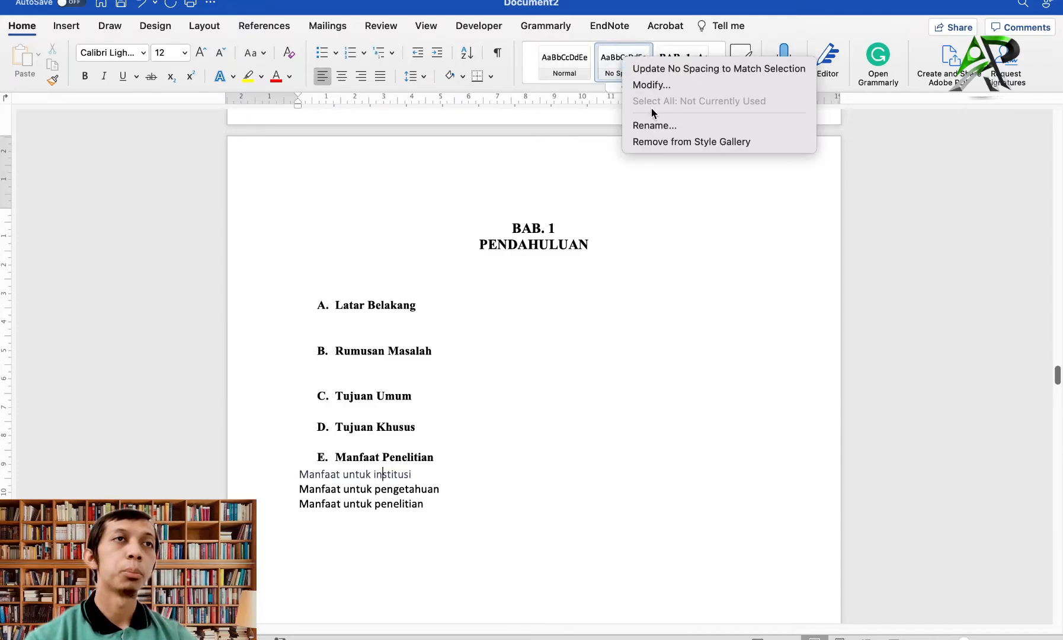
left_click(669, 87)
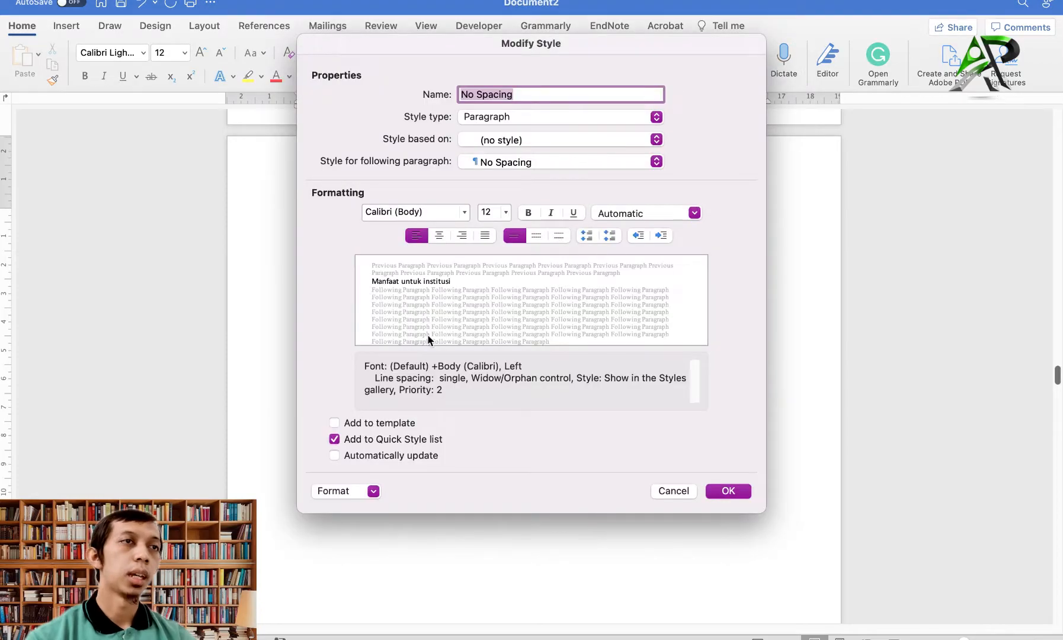
left_click(531, 214)
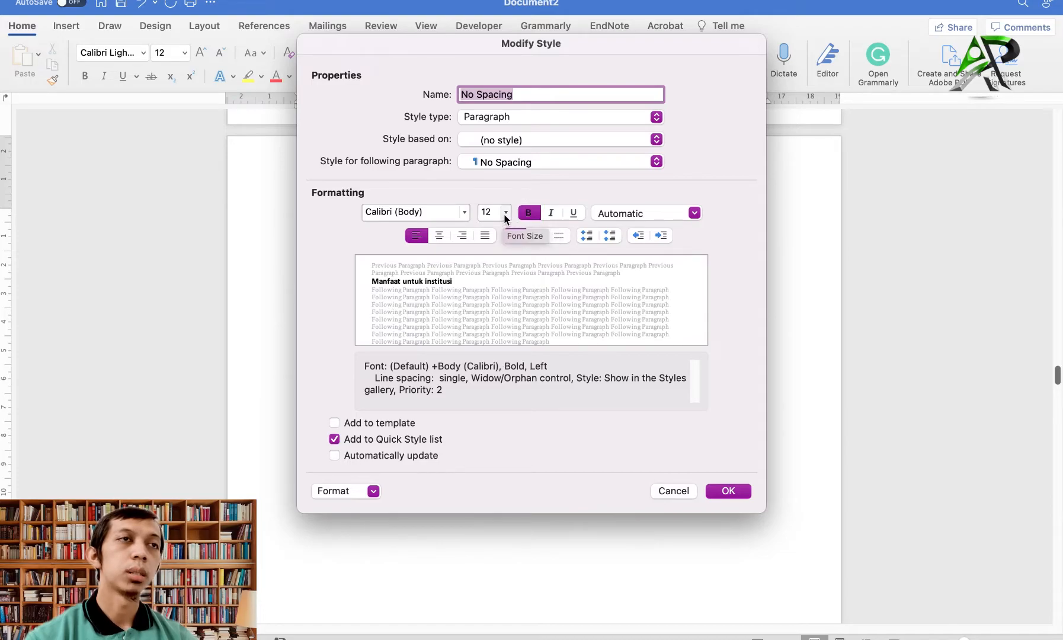
left_click(505, 213)
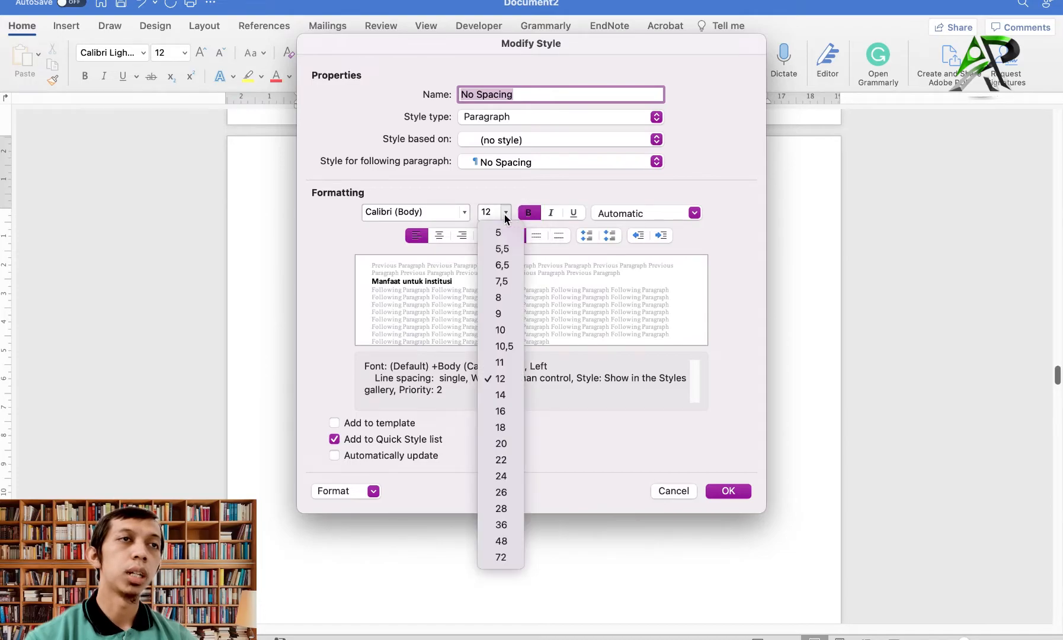
left_click(463, 214)
left_click(463, 213)
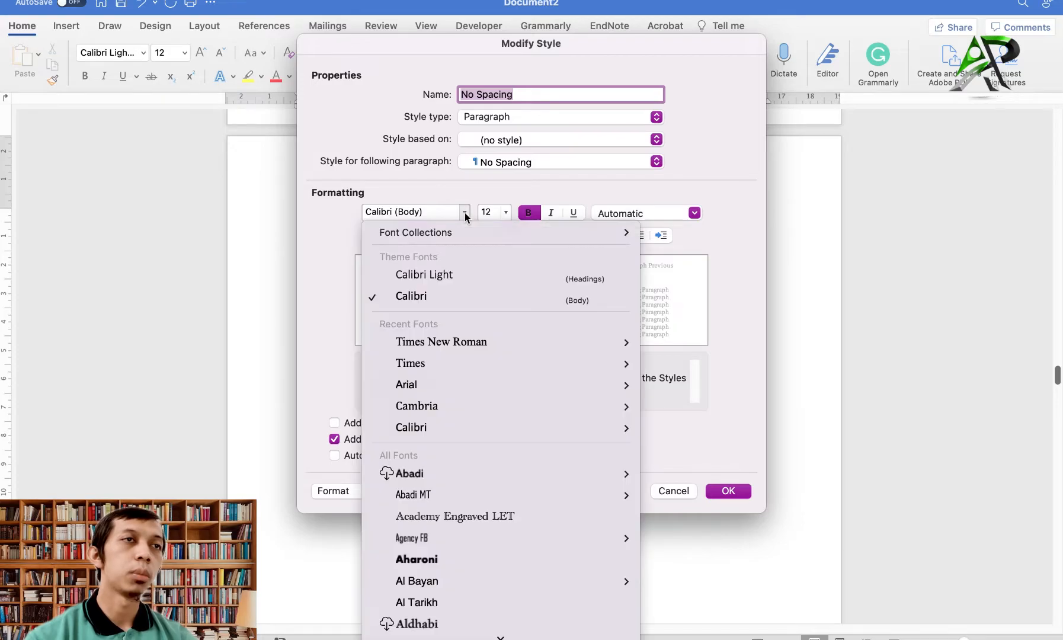
key("Escape")
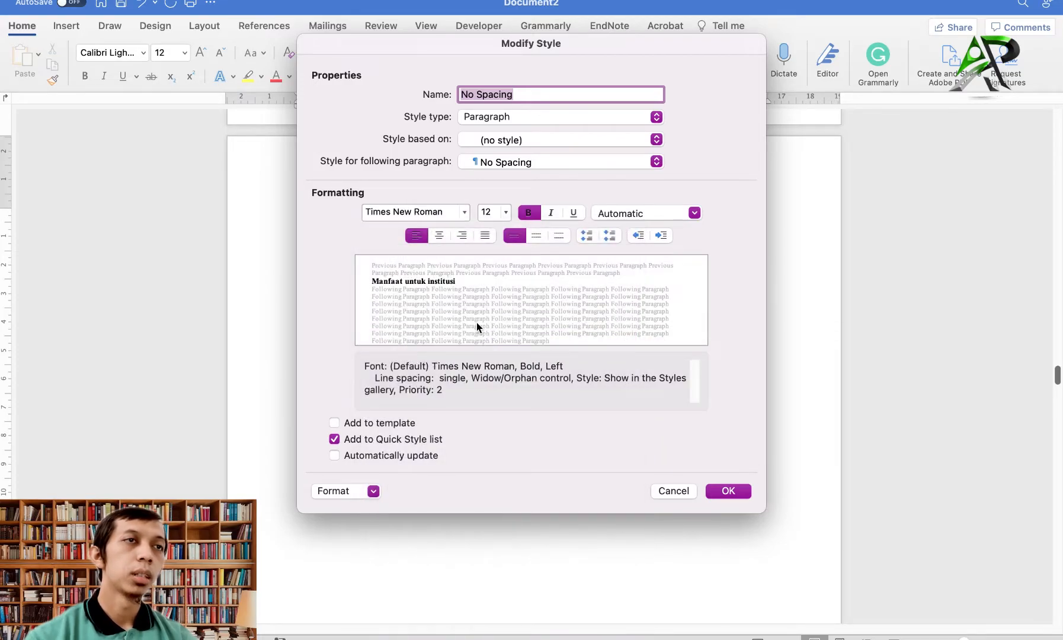
left_click(485, 235)
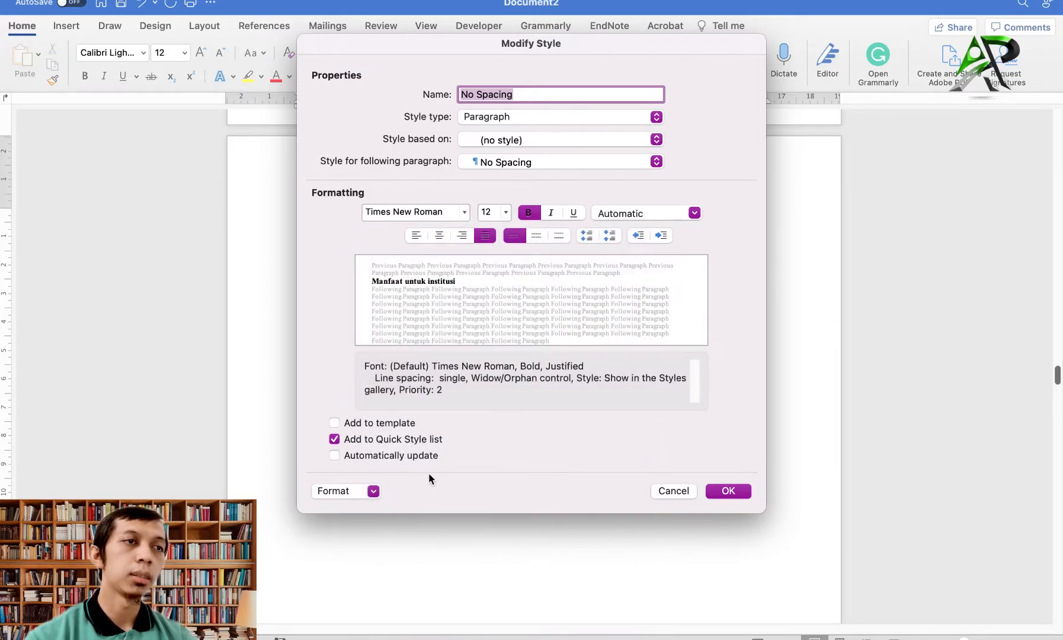
left_click(726, 491)
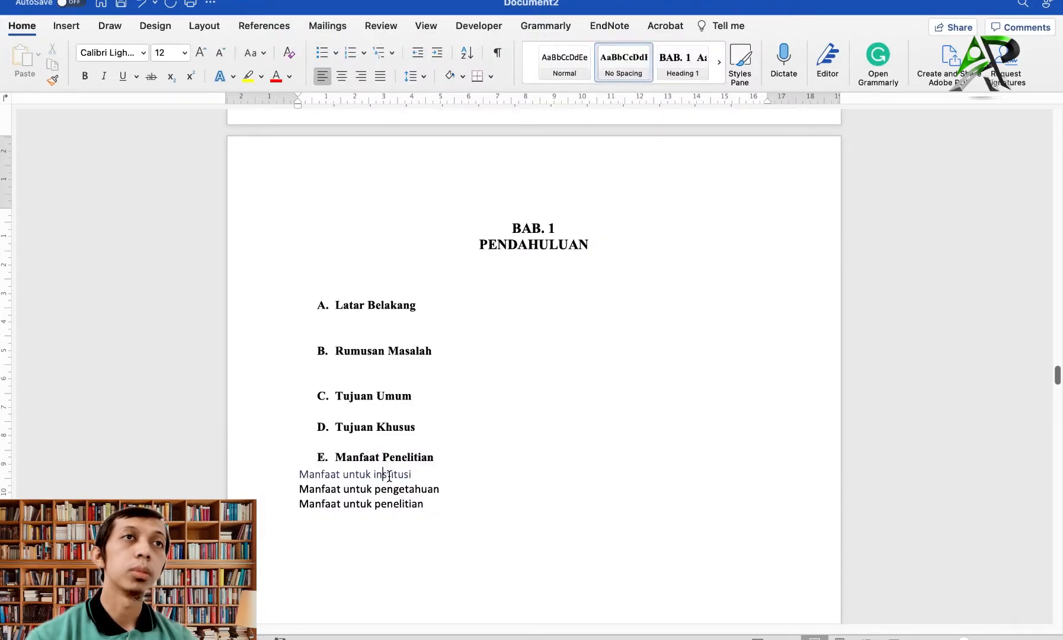
Modify the Heading 3 style to use bold text in black.
left_click(718, 63)
right_click(628, 63)
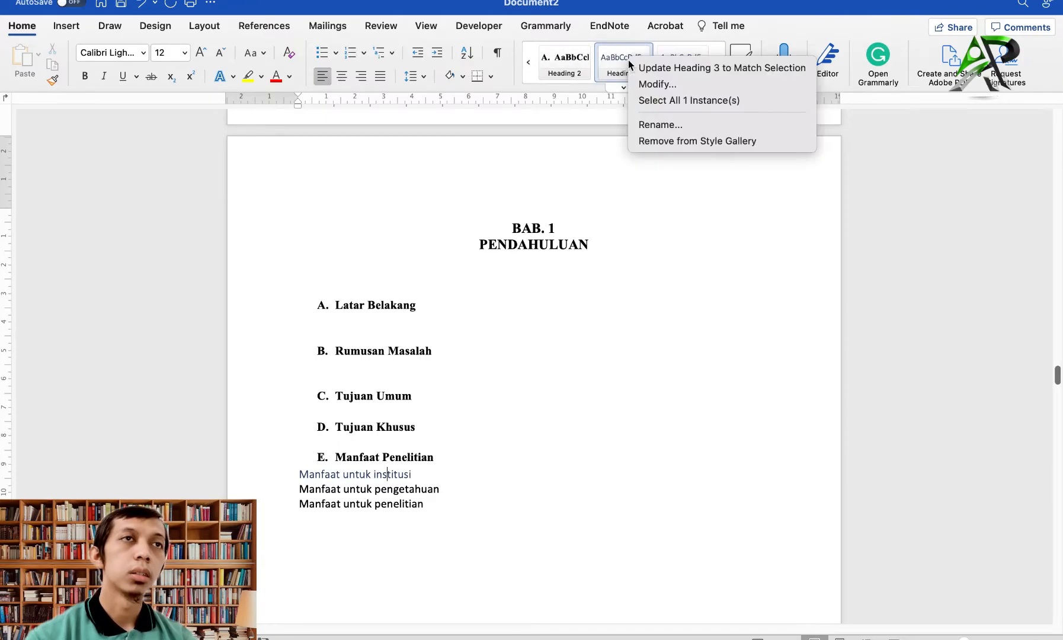
left_click(658, 85)
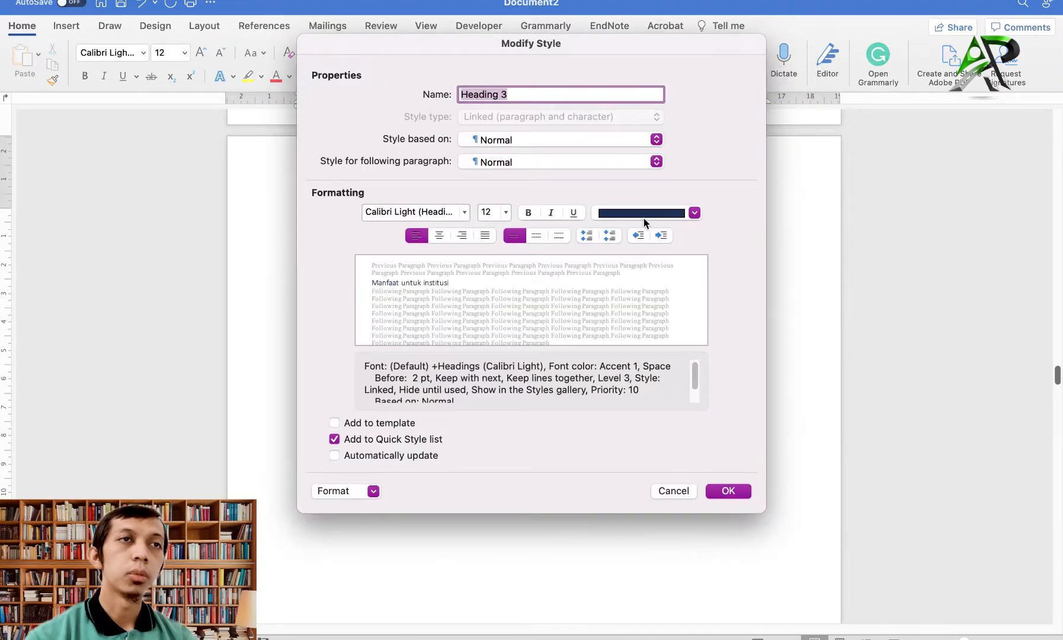
left_click(661, 212)
left_click(618, 278)
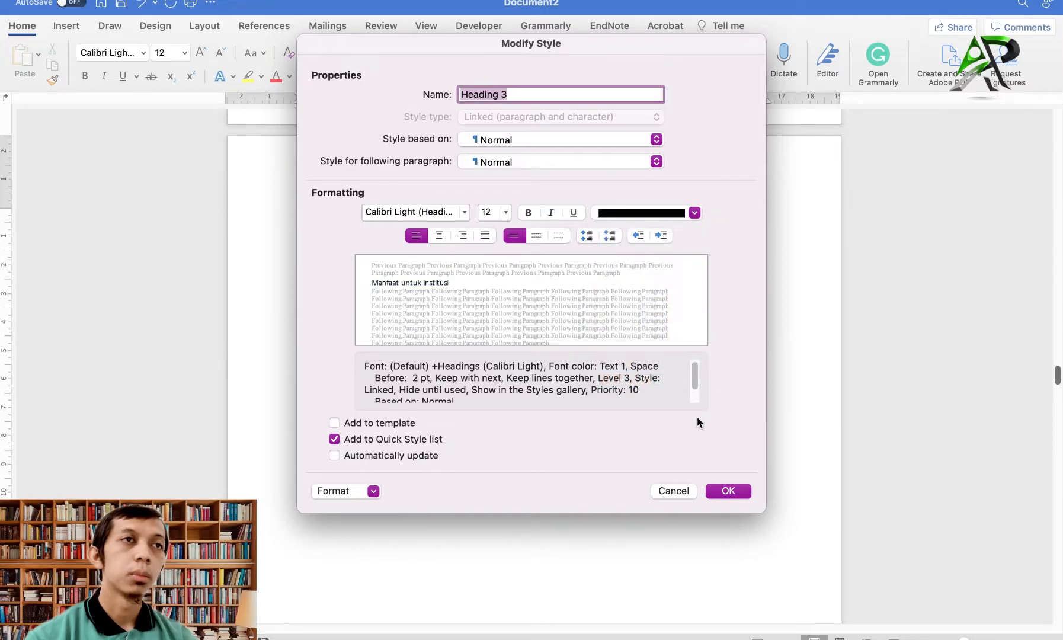
left_click(528, 213)
left_click(725, 490)
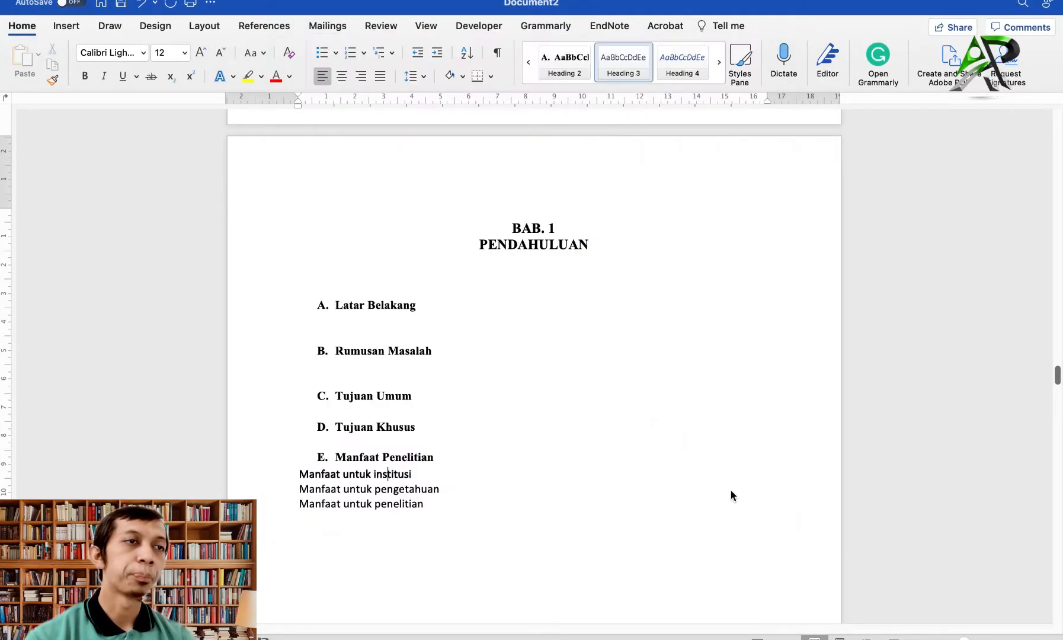
Define the multilevel list's level 3 with the 1, 2, 3 number style and no closing parenthesis.
left_click(392, 53)
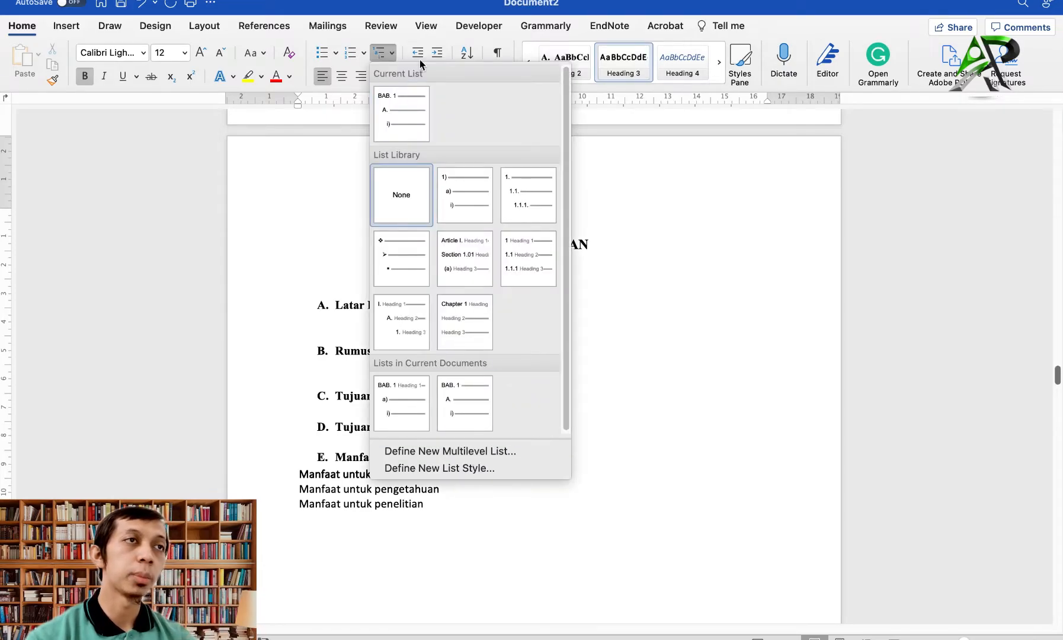
left_click(322, 148)
left_click(392, 53)
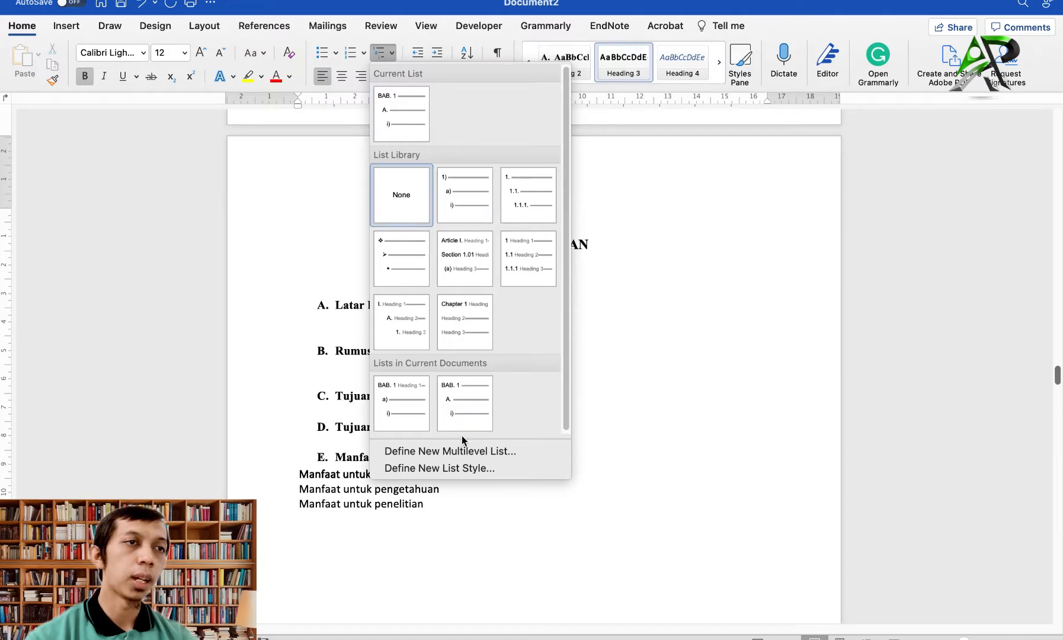
left_click(462, 452)
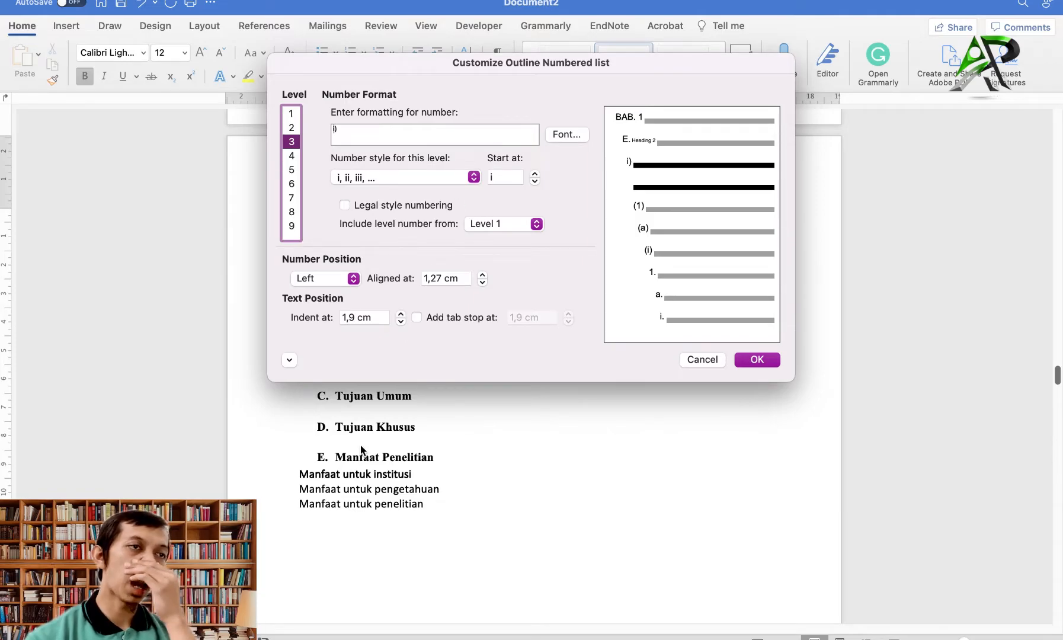
left_click(462, 174)
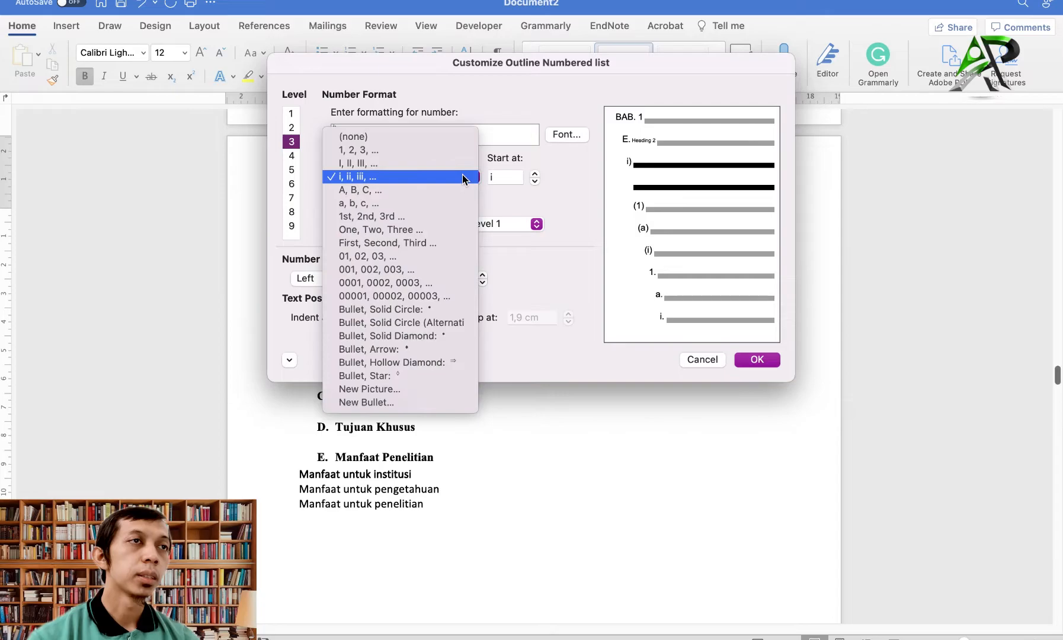
left_click(413, 151)
left_click(376, 129)
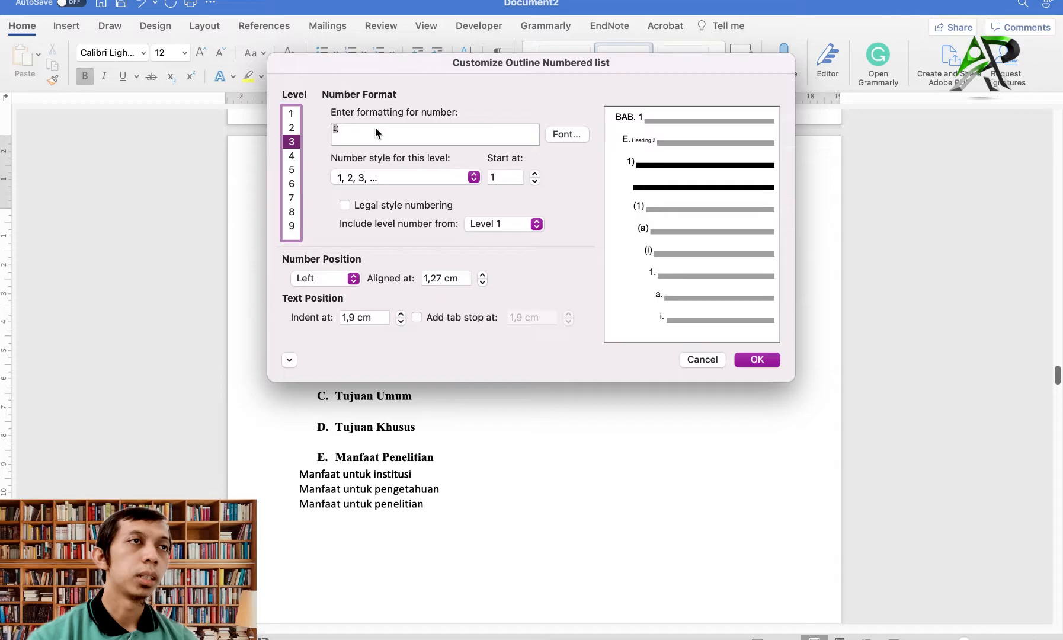
key("BackSpace")
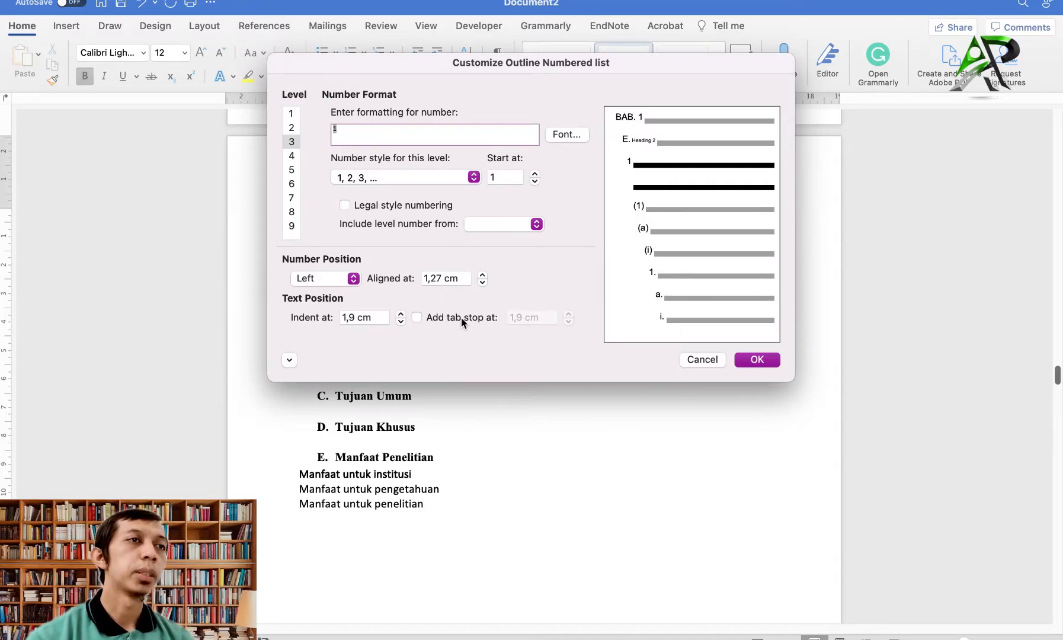
left_click(750, 365)
Apply the Heading 3 style to Manfaat untuk pengetahuan and Manfaat untuk penelitian.
left_click(349, 439)
left_click(627, 72)
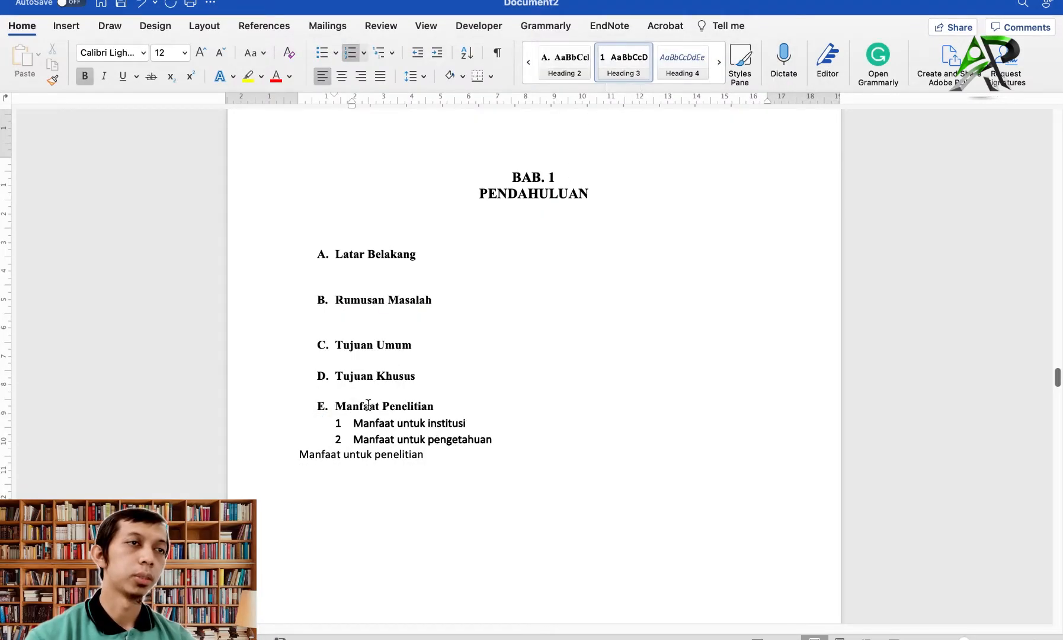
left_click(358, 453)
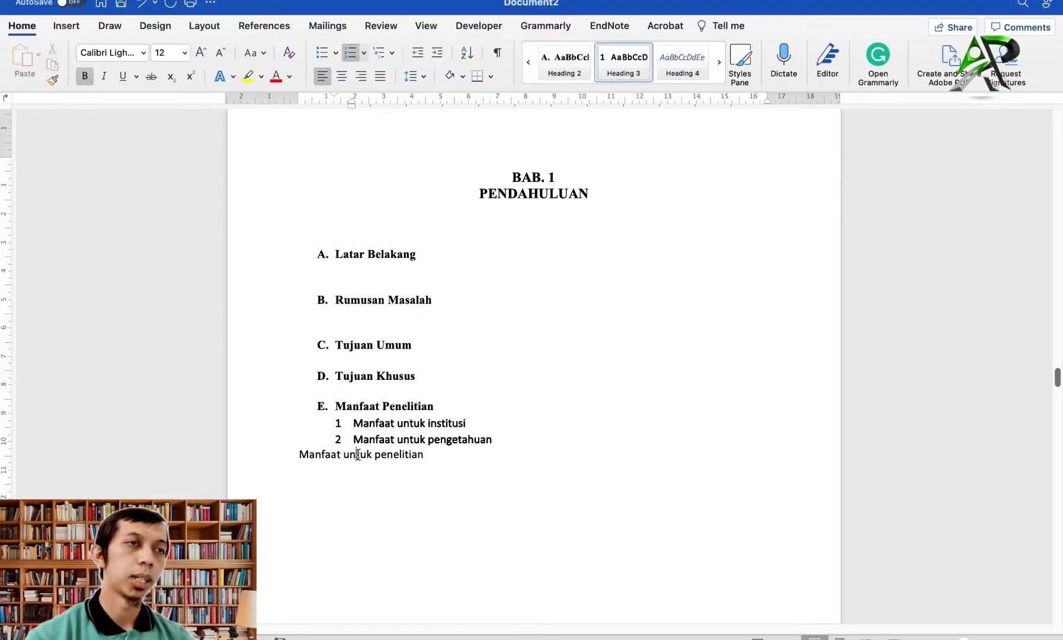
left_click(572, 64)
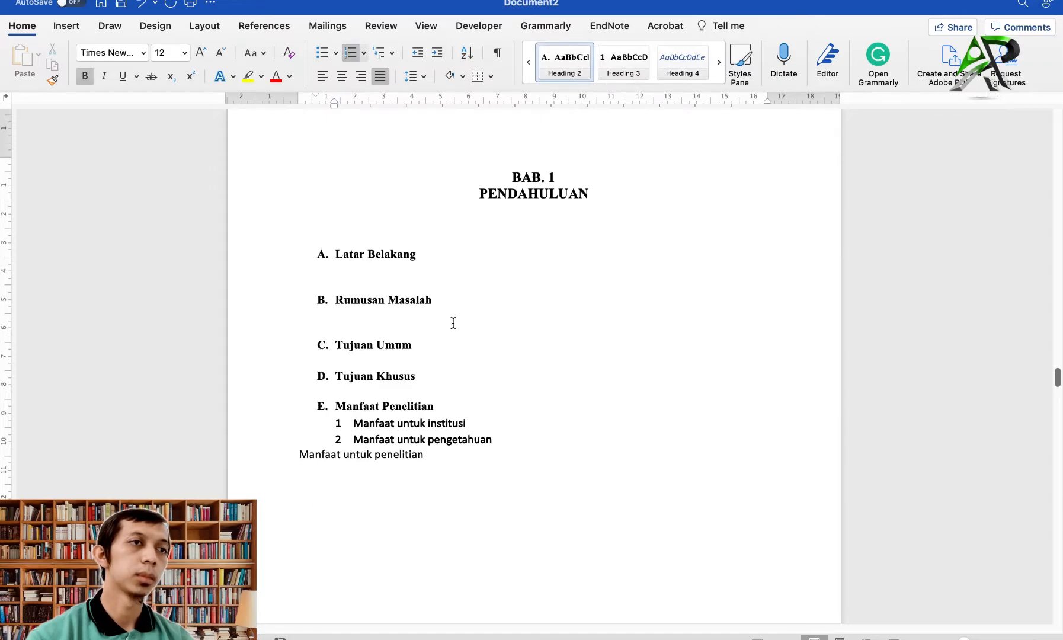
left_click(640, 67)
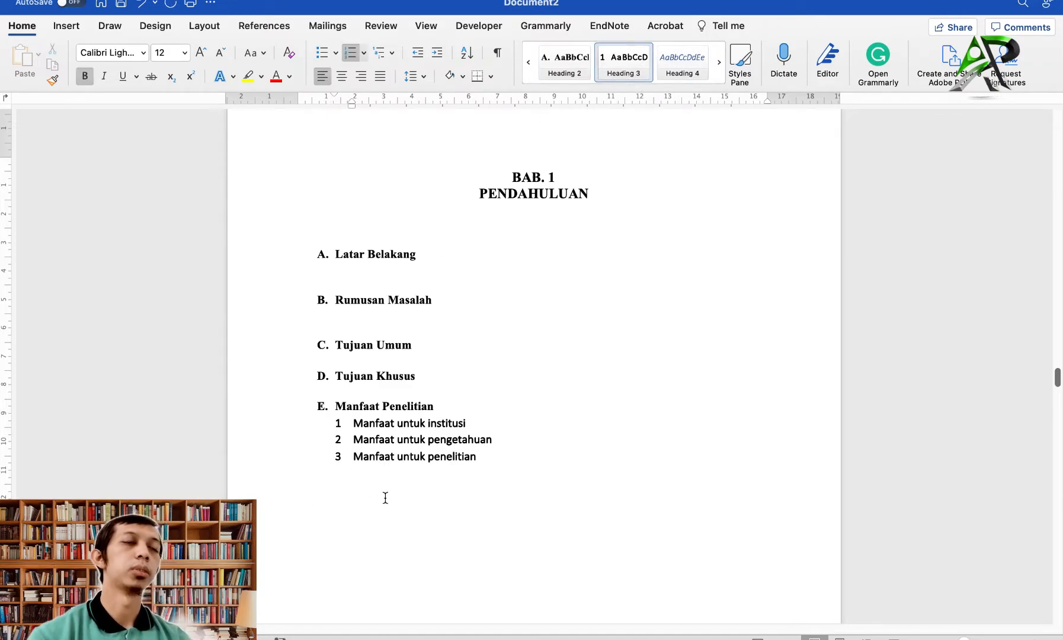
Place the text cursor on the empty line below the BAB. 2 TINJAUAN PUSTAKA title.
scroll(502, 440, "up", 5)
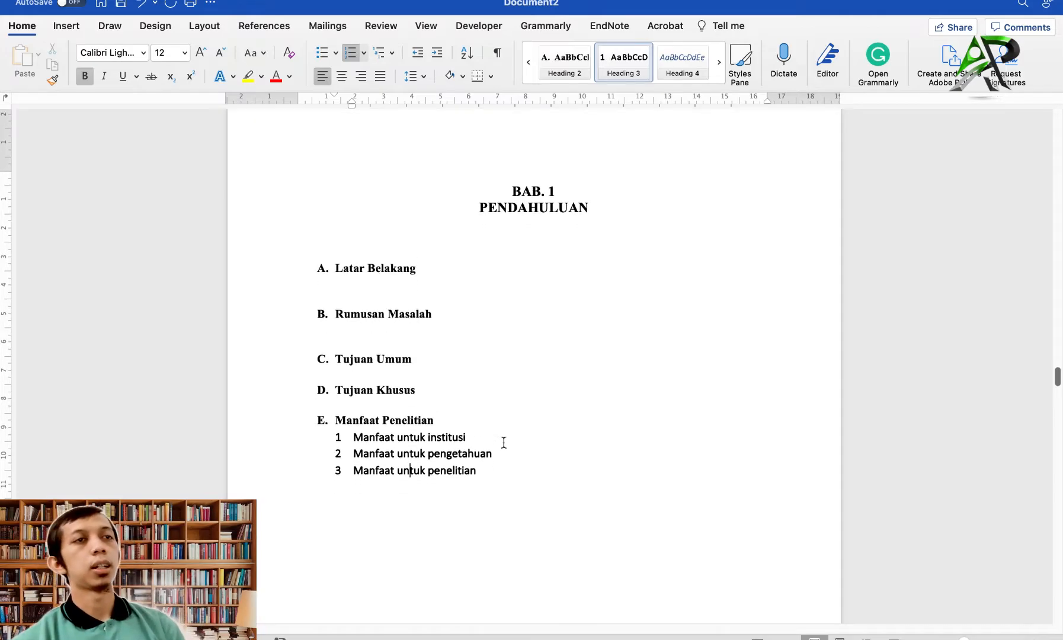
scroll(406, 394, "down", 10)
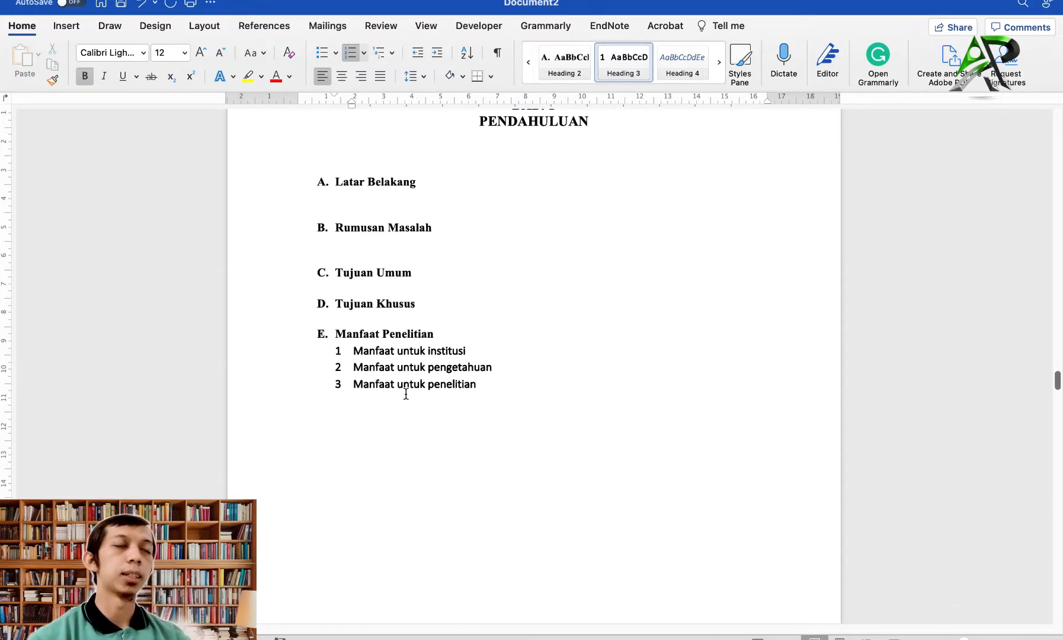
scroll(406, 394, "up", 10)
scroll(406, 394, "down", 20)
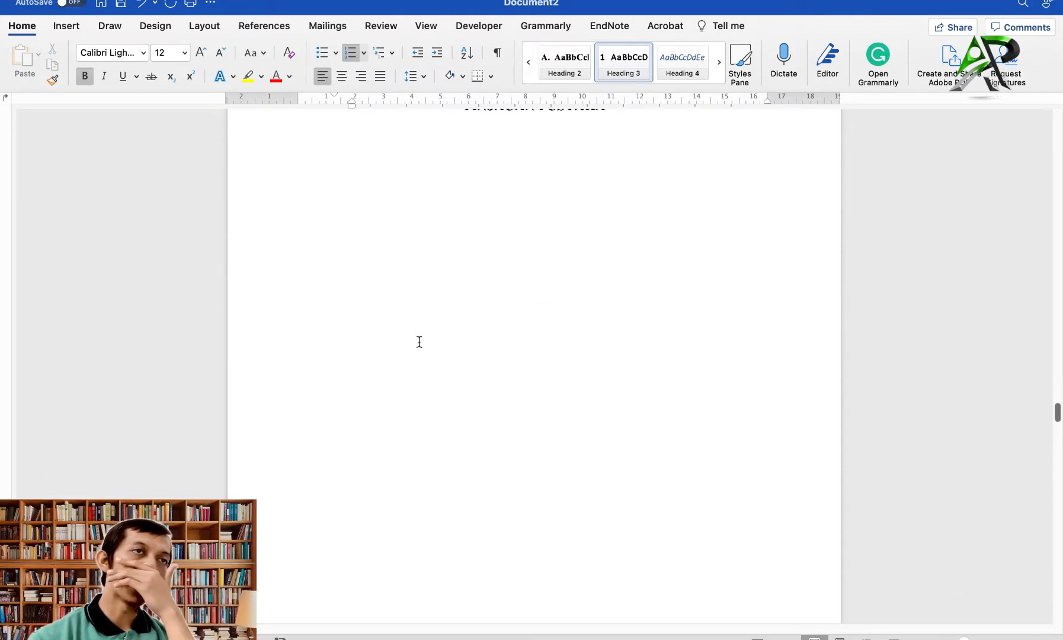
left_click(446, 173)
scroll(529, 190, "up", 4)
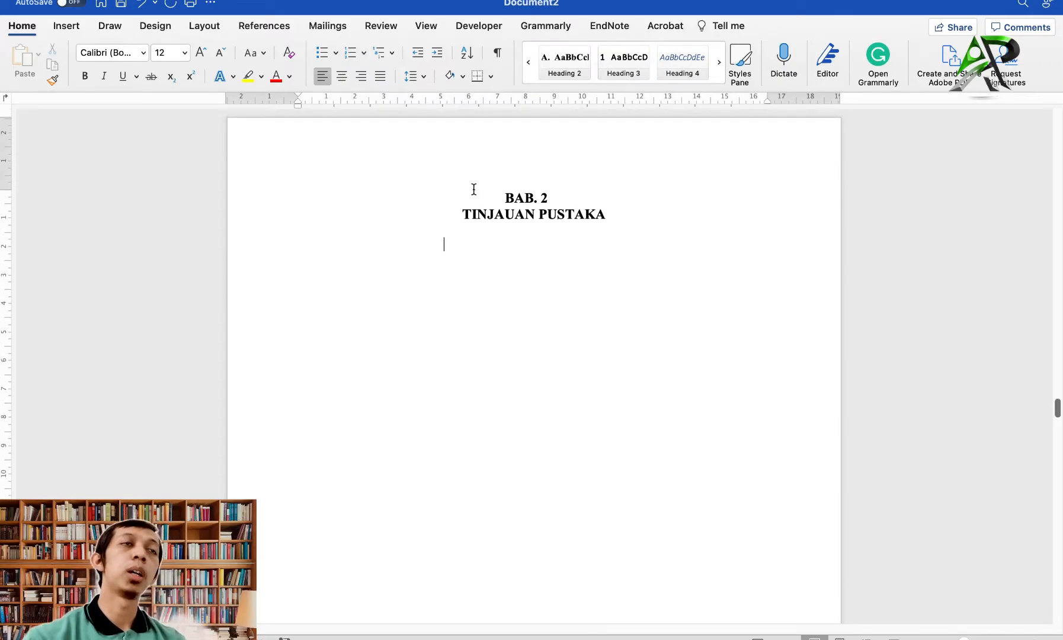
key("BackSpace")
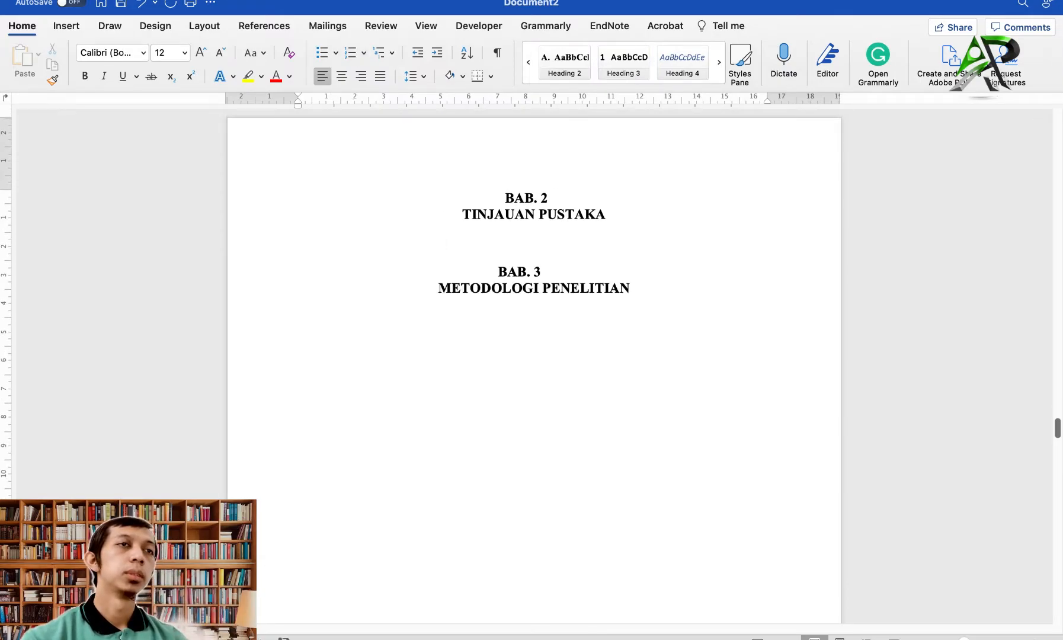
key("super+z")
key("Return")
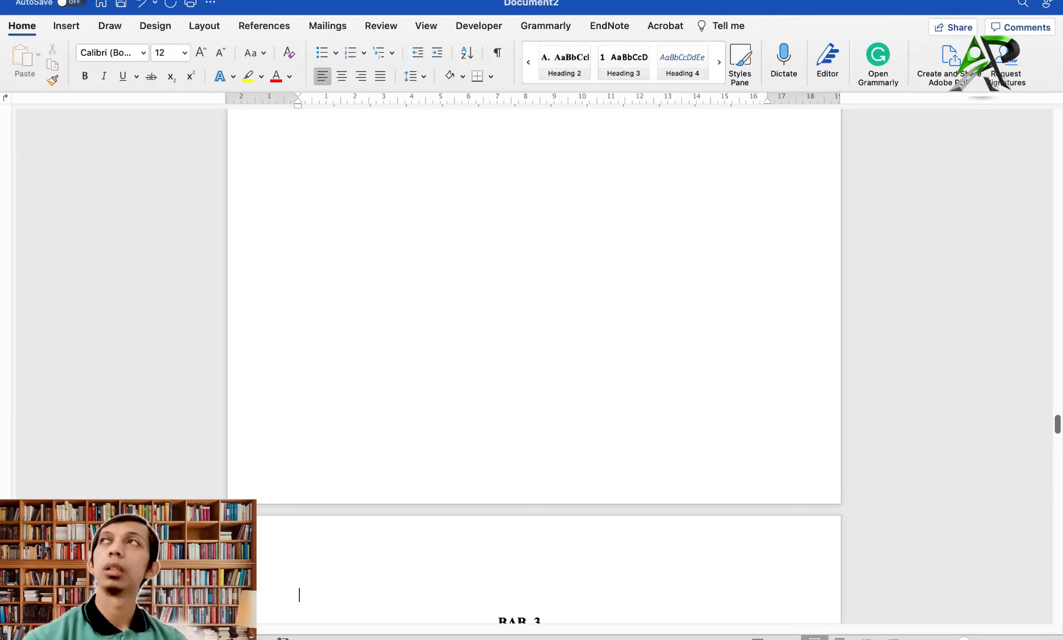
key("super+z")
scroll(510, 174, "up", 8)
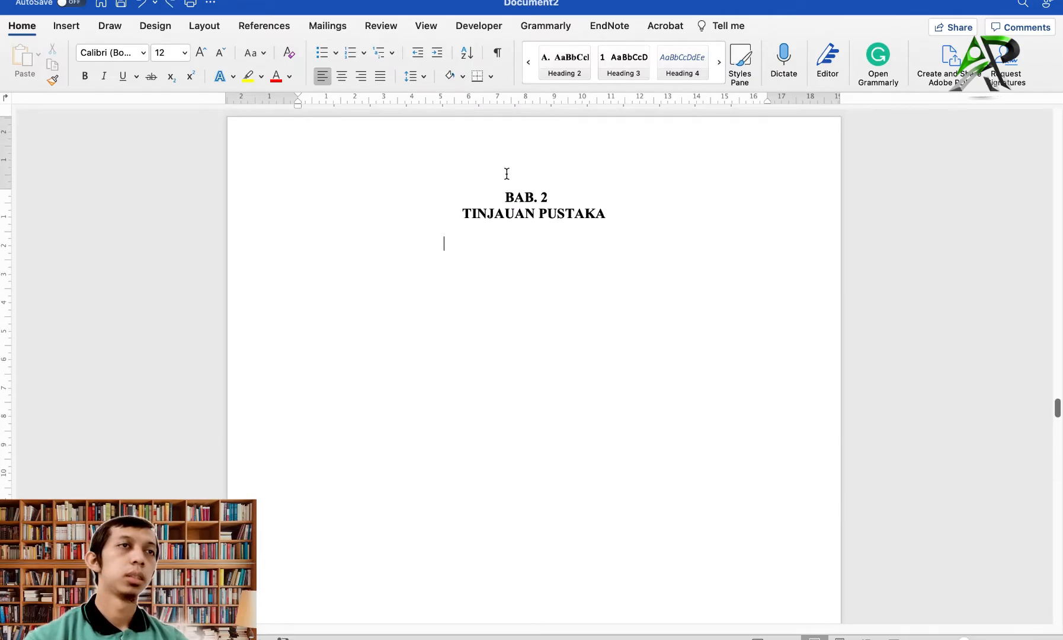
Enter Definisi, Etiologi, Manifestasi and Patofisiologi as separate, spaced lines below the BAB. 2 TINJAUAN PUSTAKA title.
left_click(297, 255)
key("Return")
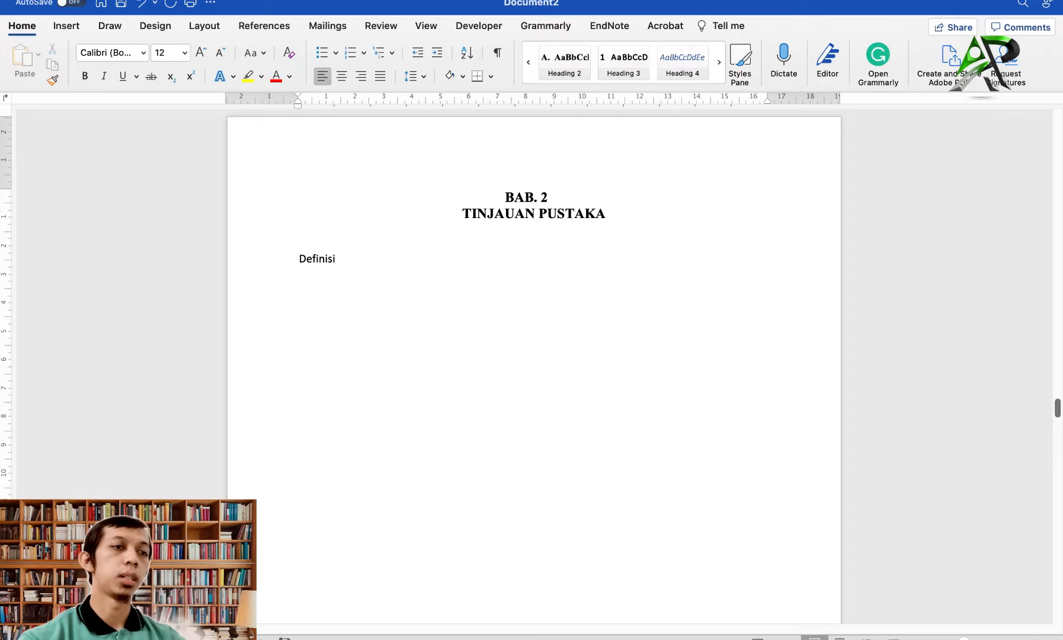
type("gi")
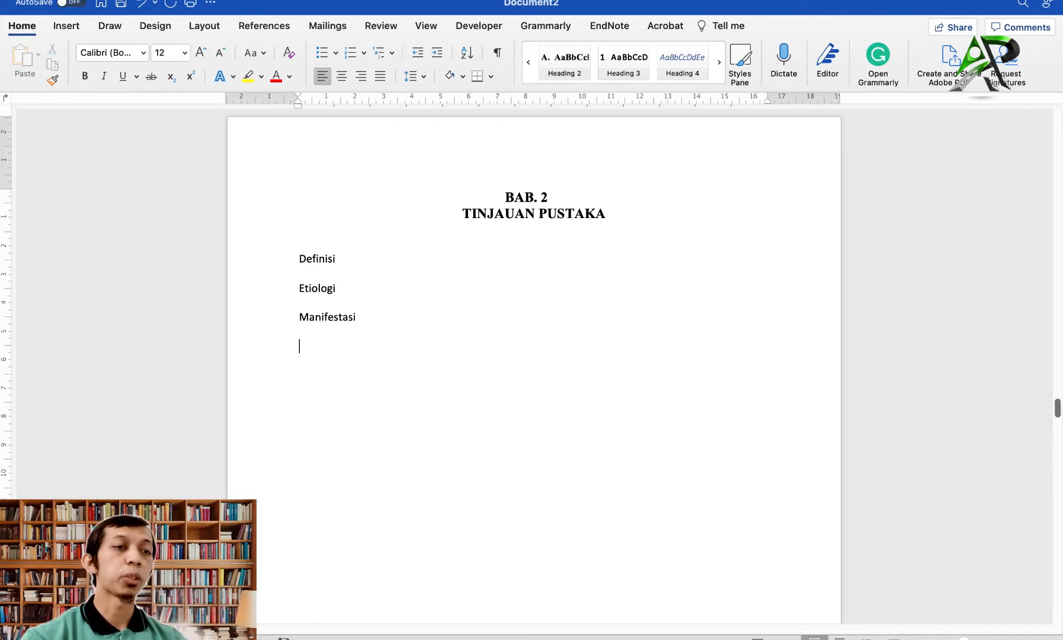
type("fisiologi")
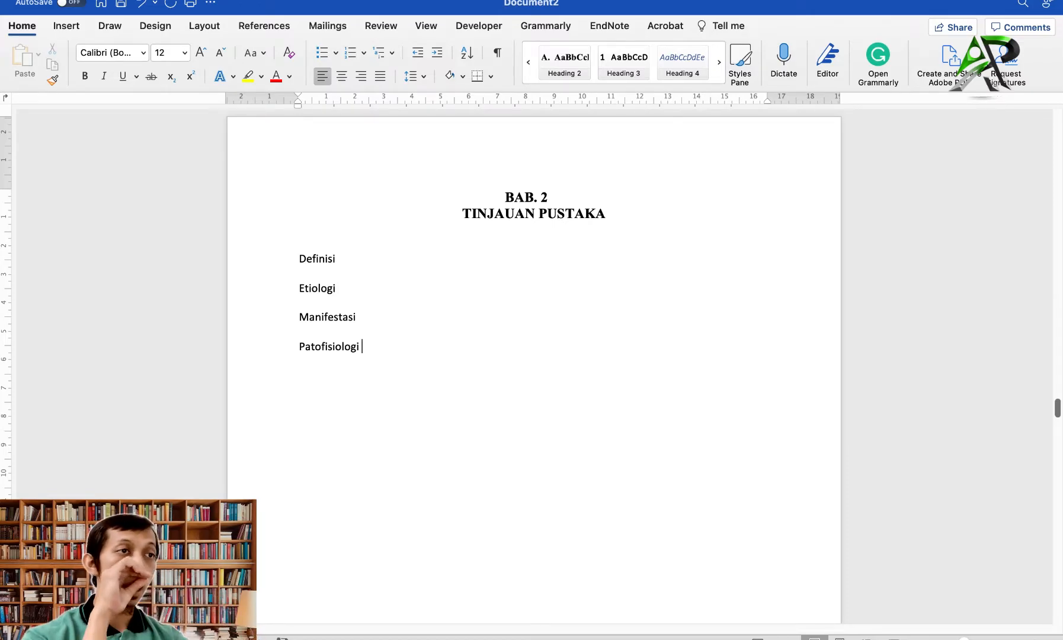
key("Return")
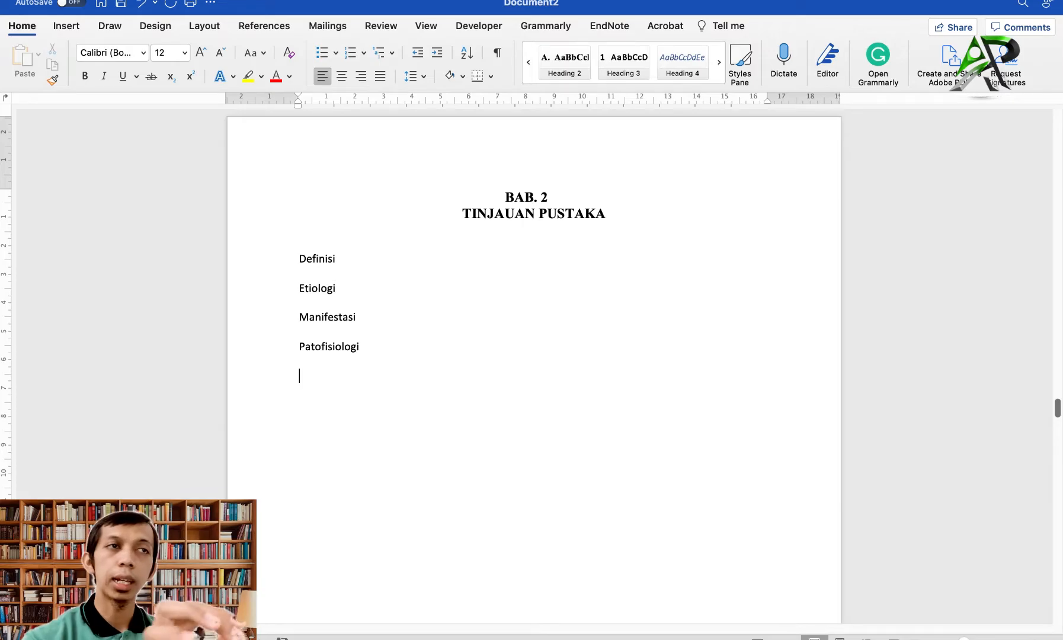
Apply the Heading 2 style to the Definisi line in BAB. 2 and restart its numbering.
left_click(317, 242)
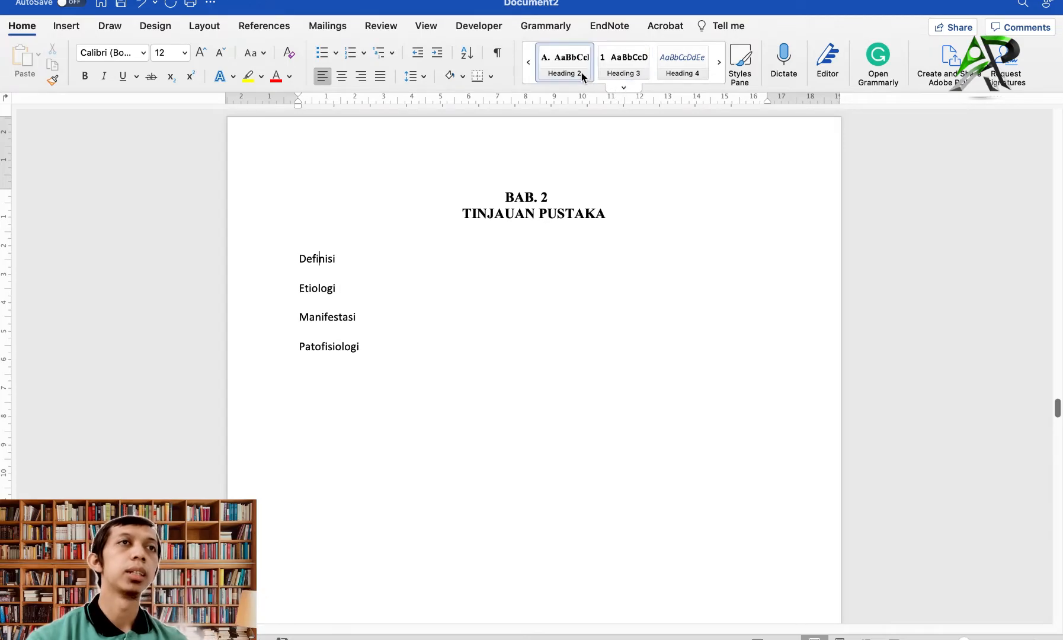
left_click(583, 76)
left_click(322, 259)
right_click(322, 259)
left_click(376, 378)
Apply the Heading 2 style to the Etiologi, Manifestasi and Patofisiologi lines.
left_click(318, 292)
left_click(583, 68)
left_click(334, 320)
left_click(572, 73)
left_click(322, 351)
left_click(568, 66)
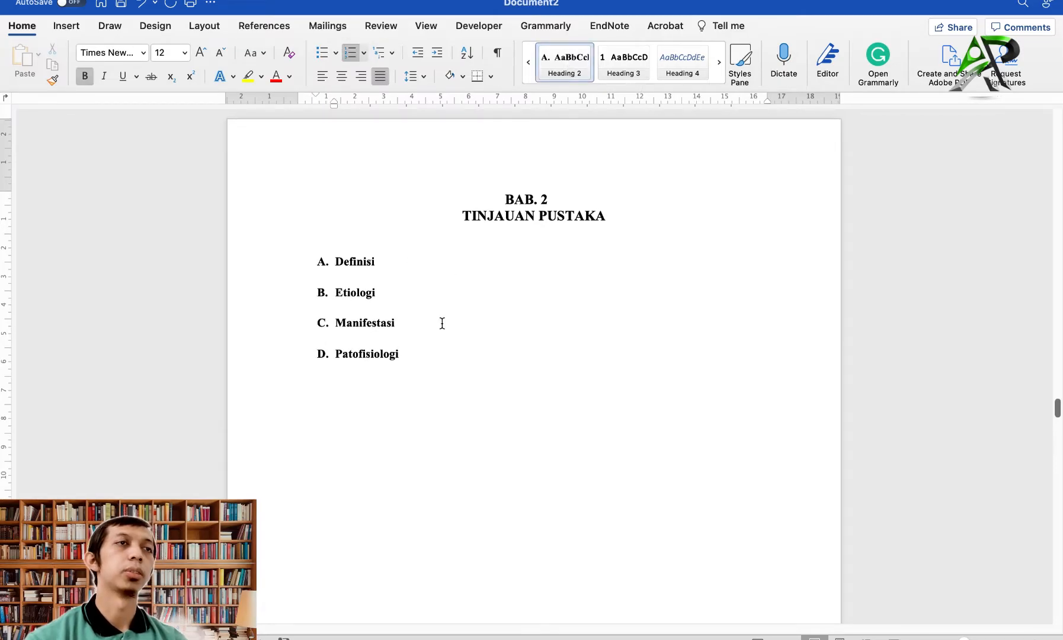
Enter Kerangka konsep, Hipotesis penelitian and Definisi Operasional as separate, spaced lines below the BAB. 3 METODOLOGI PENELITIAN title.
scroll(442, 323, "up", 2)
scroll(389, 394, "down", 15)
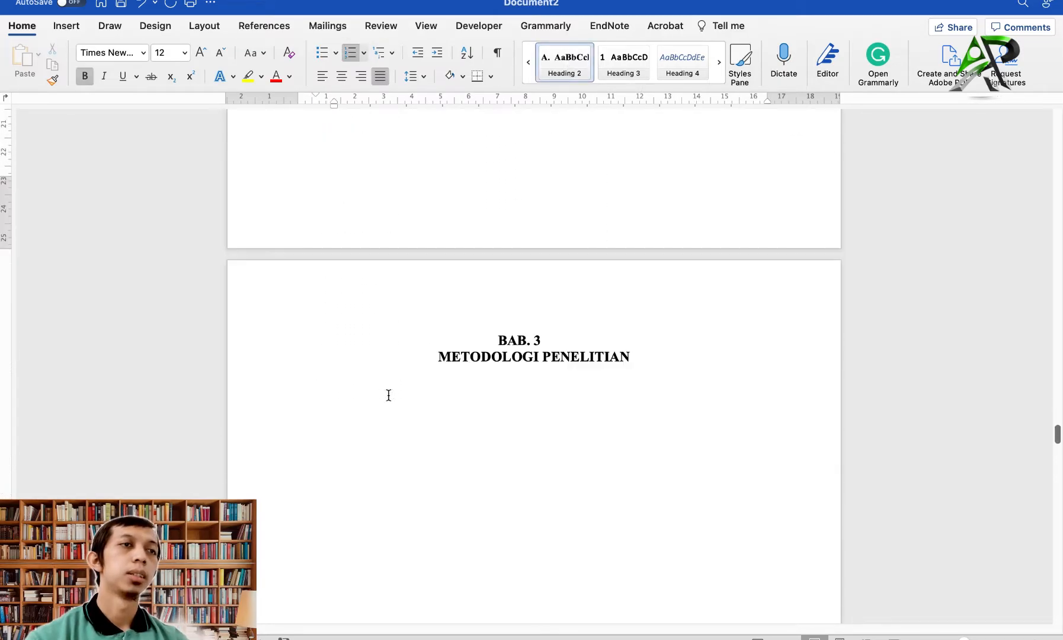
scroll(396, 226, "up", 2)
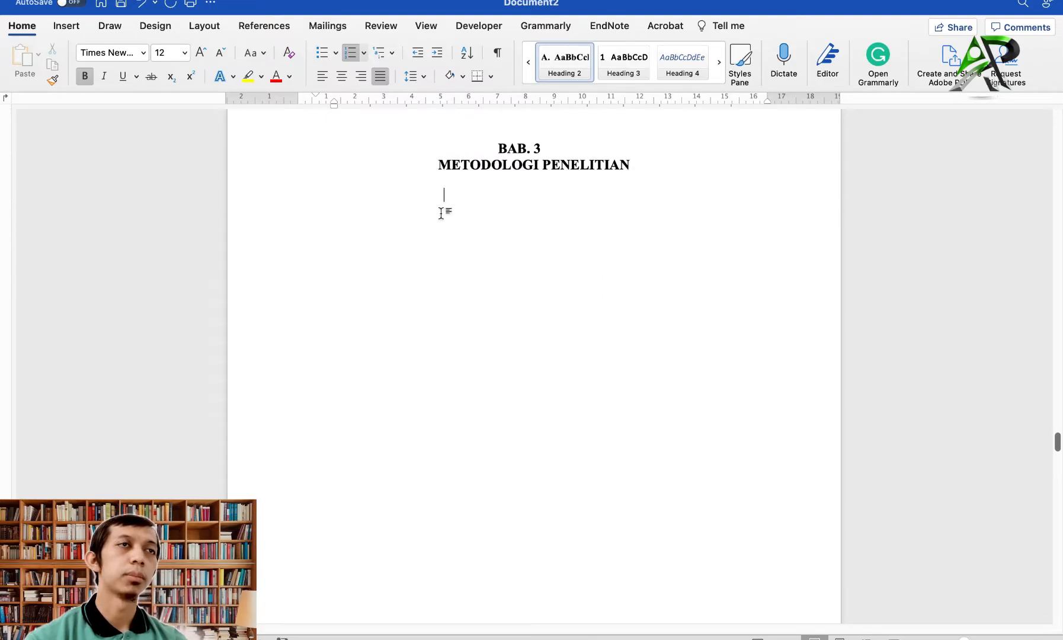
left_click(378, 212)
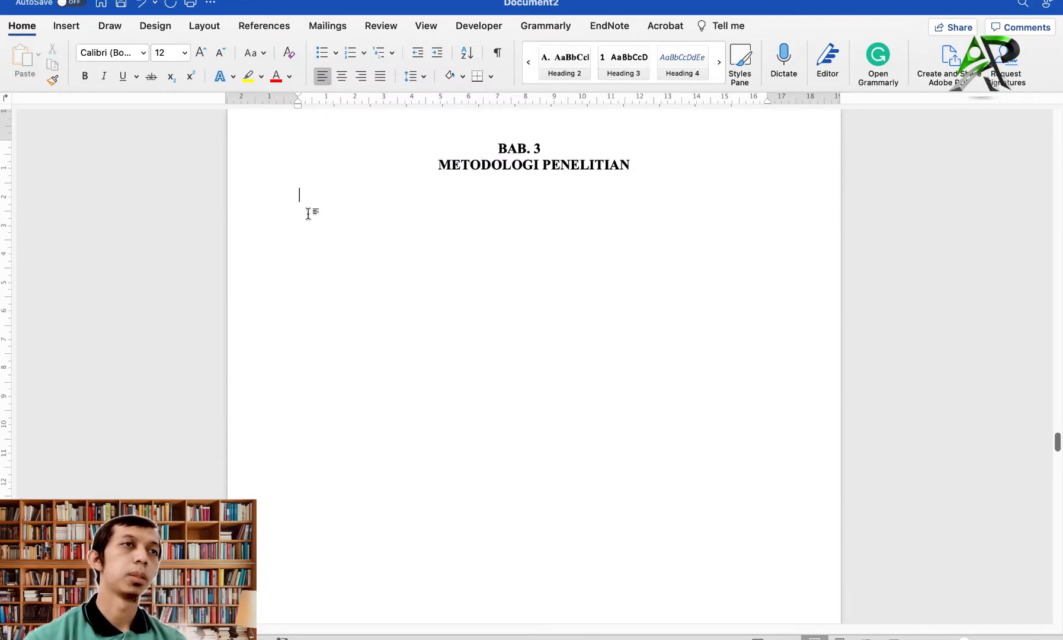
type("Kerng")
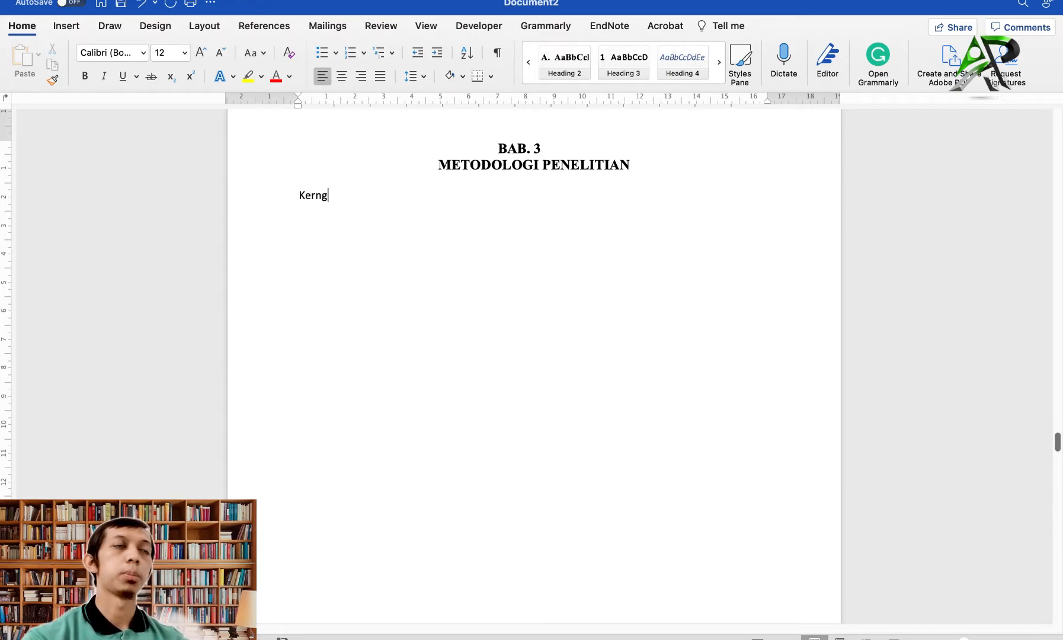
key("BackSpace")
key("BackSpace")
type("angka konsep")
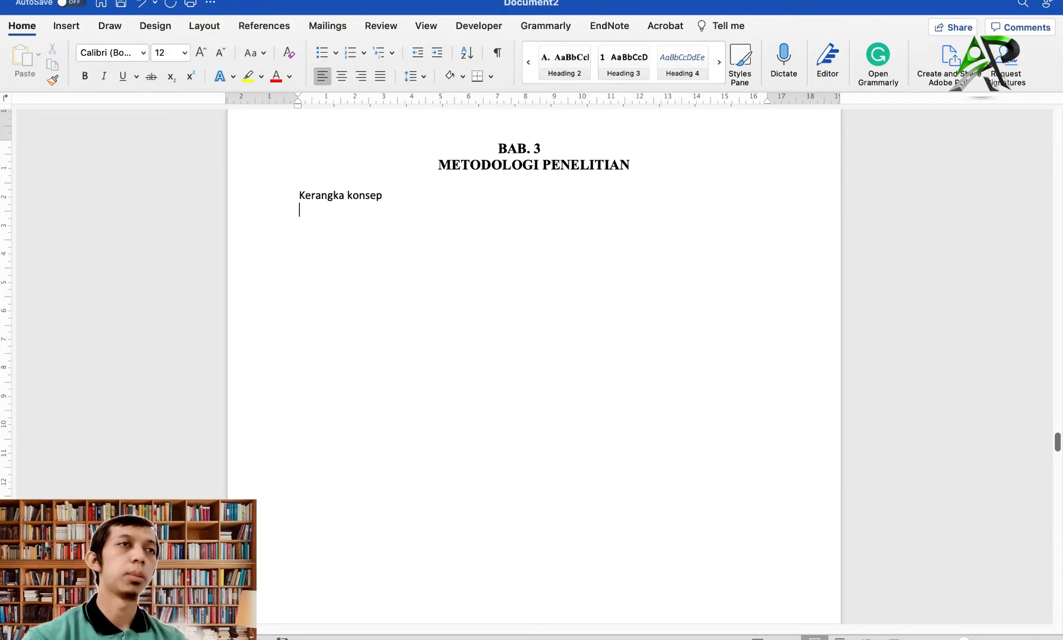
type(" Hipo")
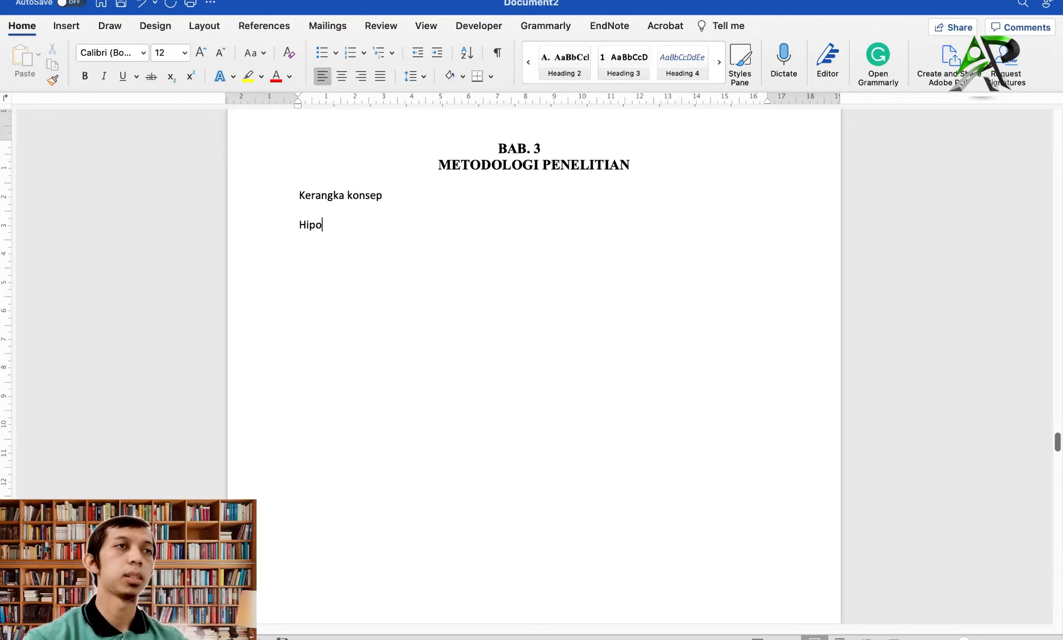
type("tesis penelitian")
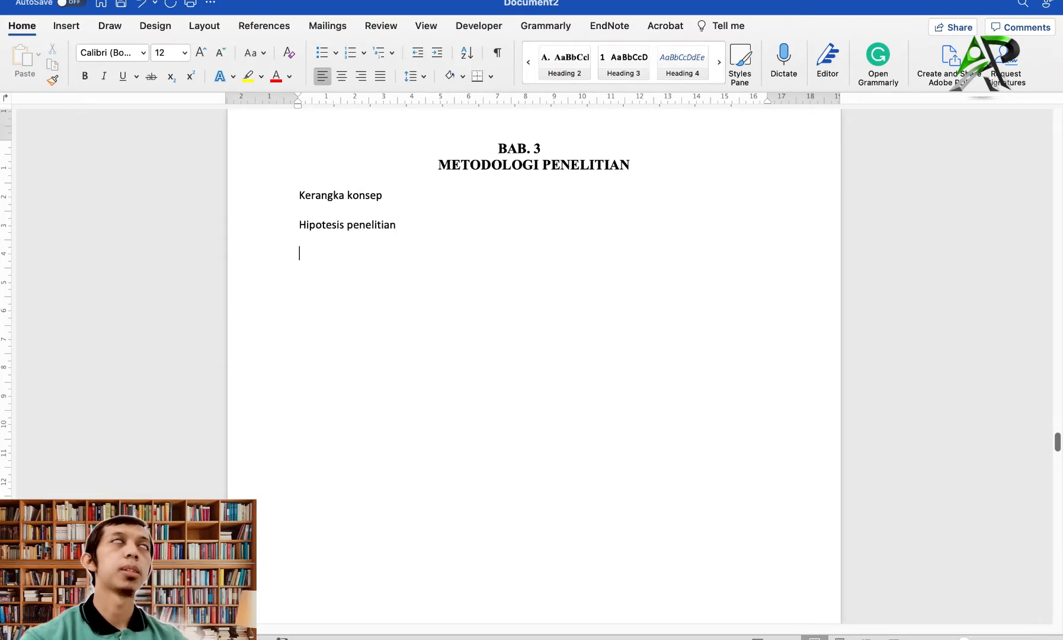
key("Return")
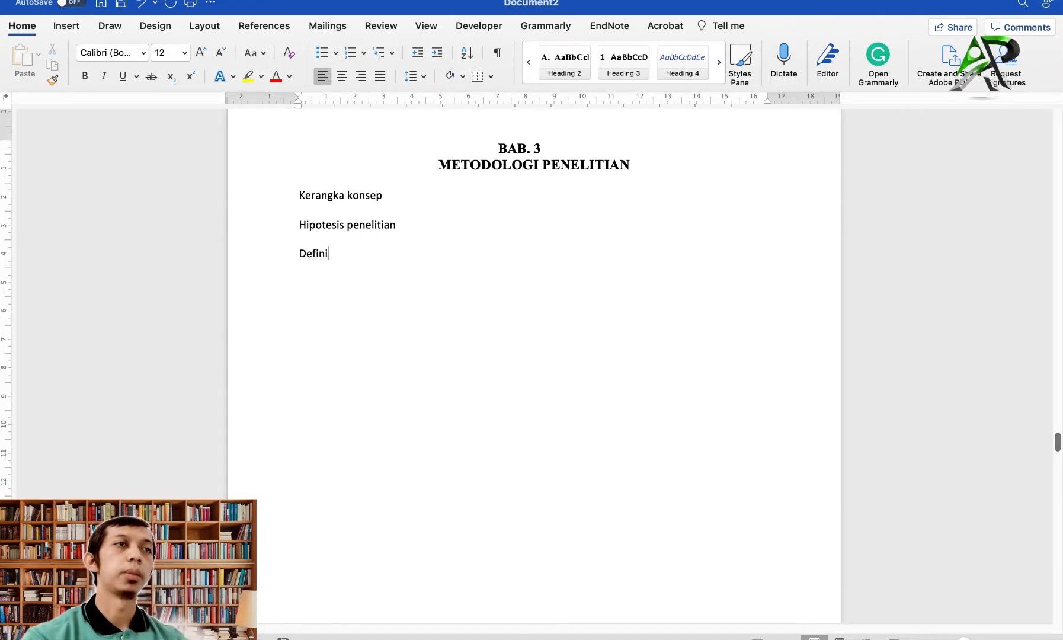
type("Definisi Operasional")
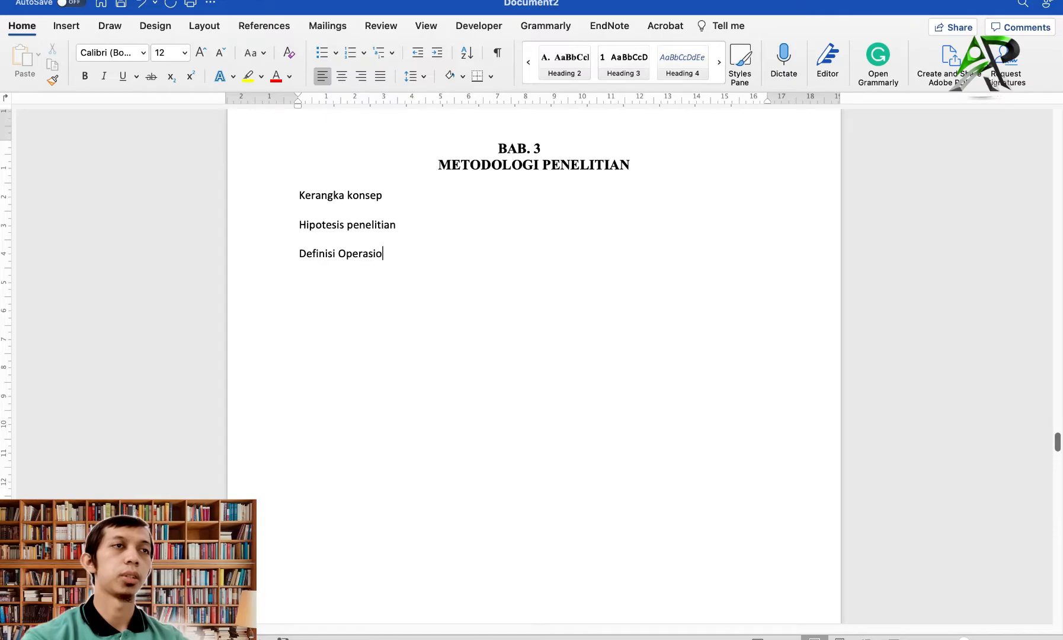
Apply the Heading 2 style to the Kerangka konsep line in BAB. 3 and restart its numbering.
left_click_drag(314, 188, 382, 223)
left_click(328, 197)
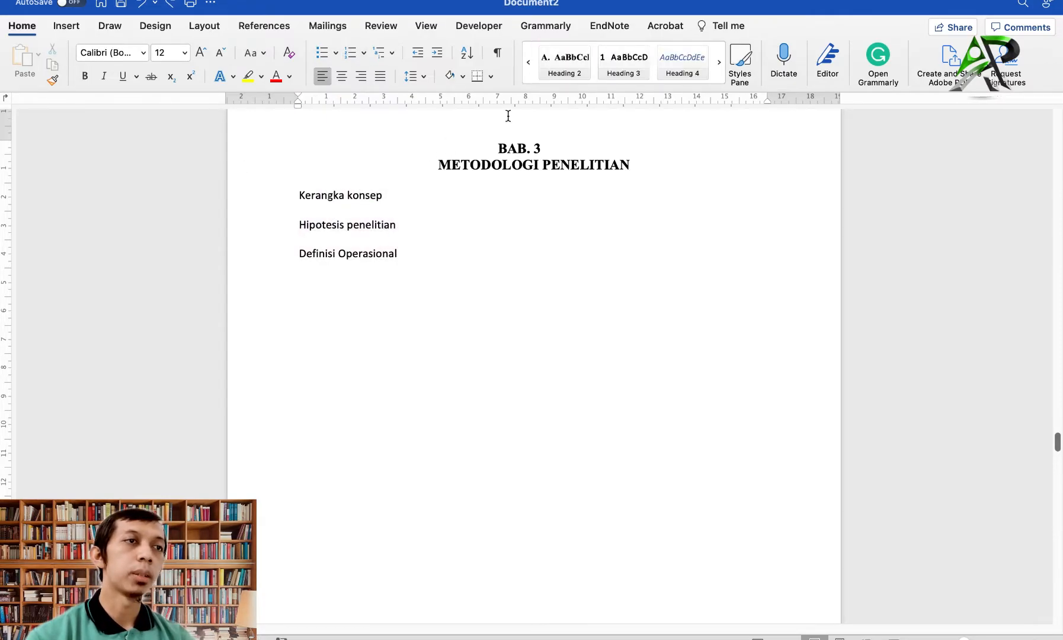
left_click(585, 75)
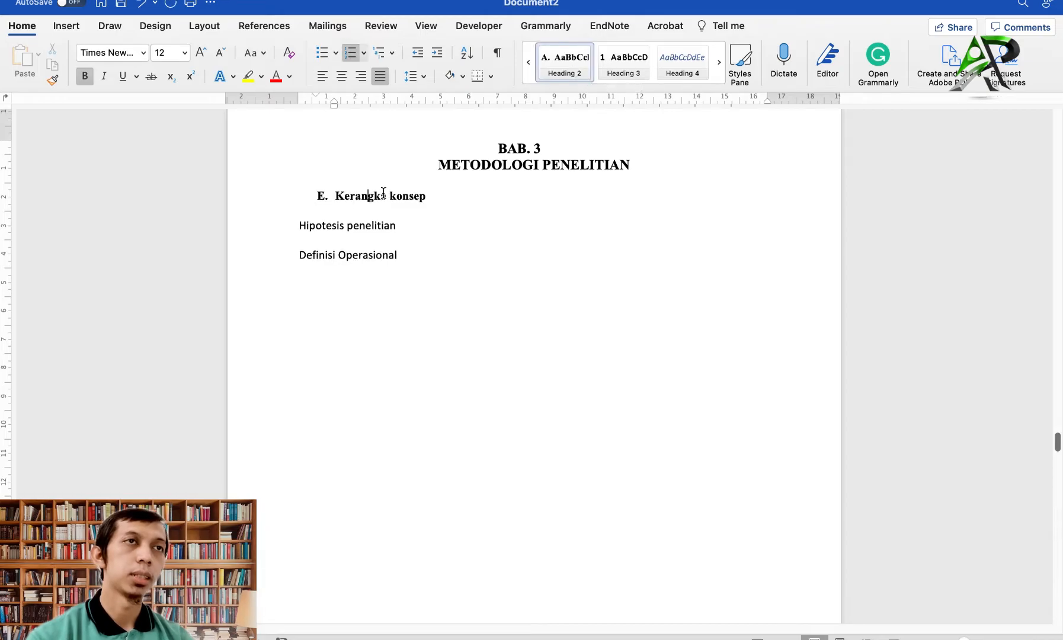
left_click(323, 197)
right_click(323, 198)
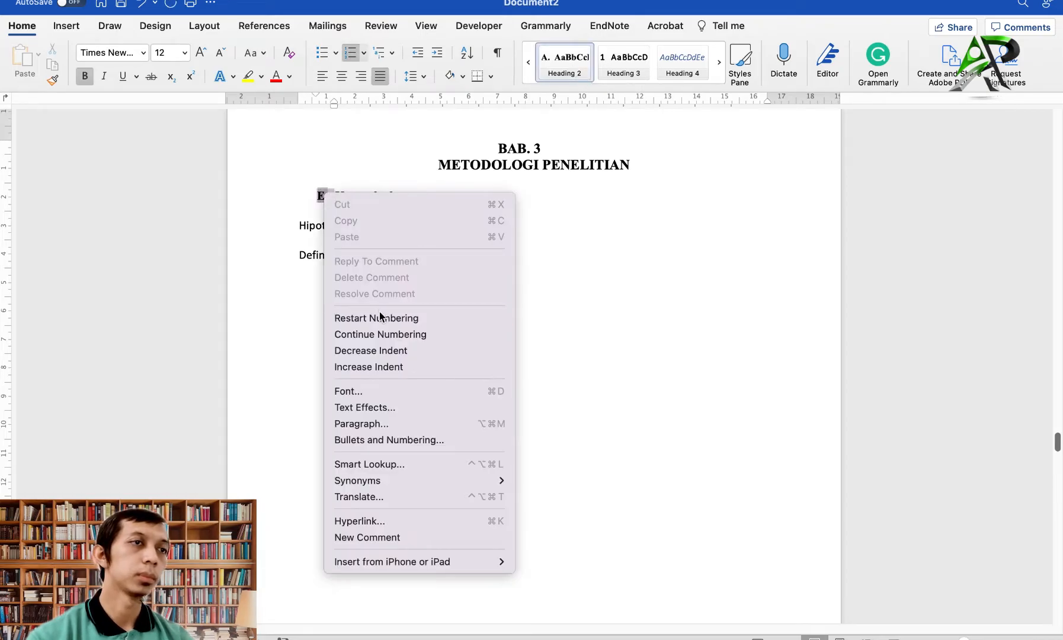
left_click(380, 316)
Apply the Heading 2 style to the Hipotesis penelitian and Definisi Operasional lines.
left_click(341, 225)
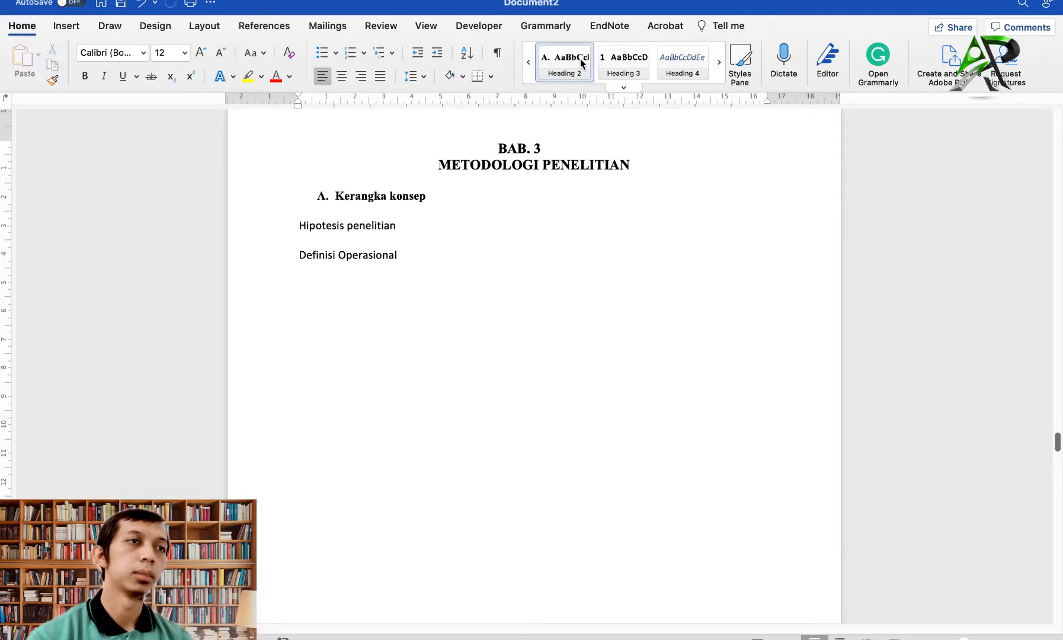
left_click(581, 62)
left_click(355, 255)
left_click(565, 72)
Insert a blank line between the METODOLOGI PENELITIAN title and its first subheading.
scroll(401, 313, "up", 5)
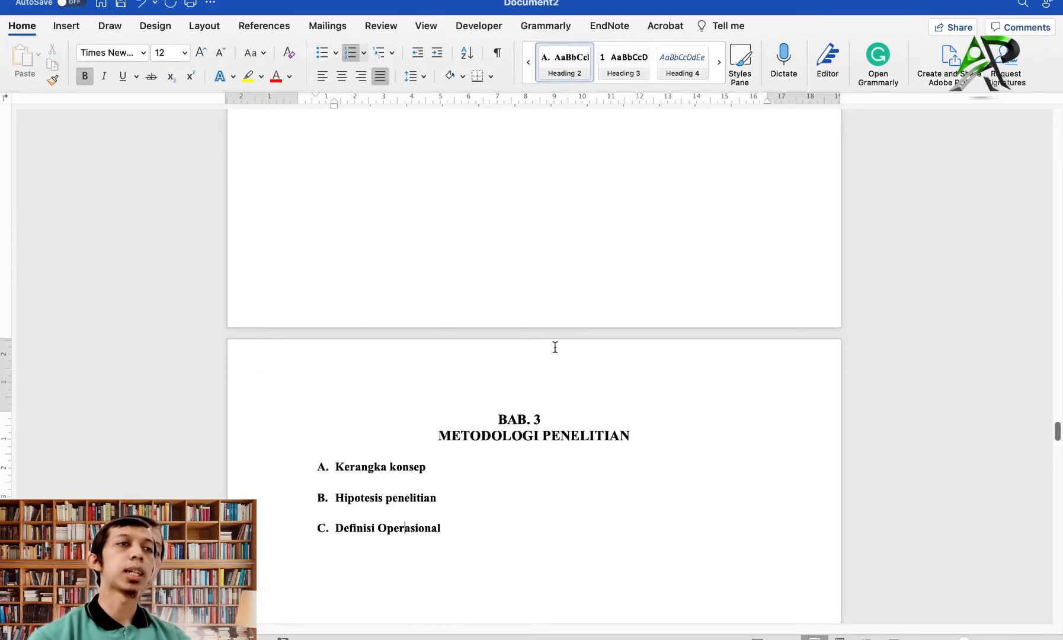
left_click(648, 438)
key("Return")
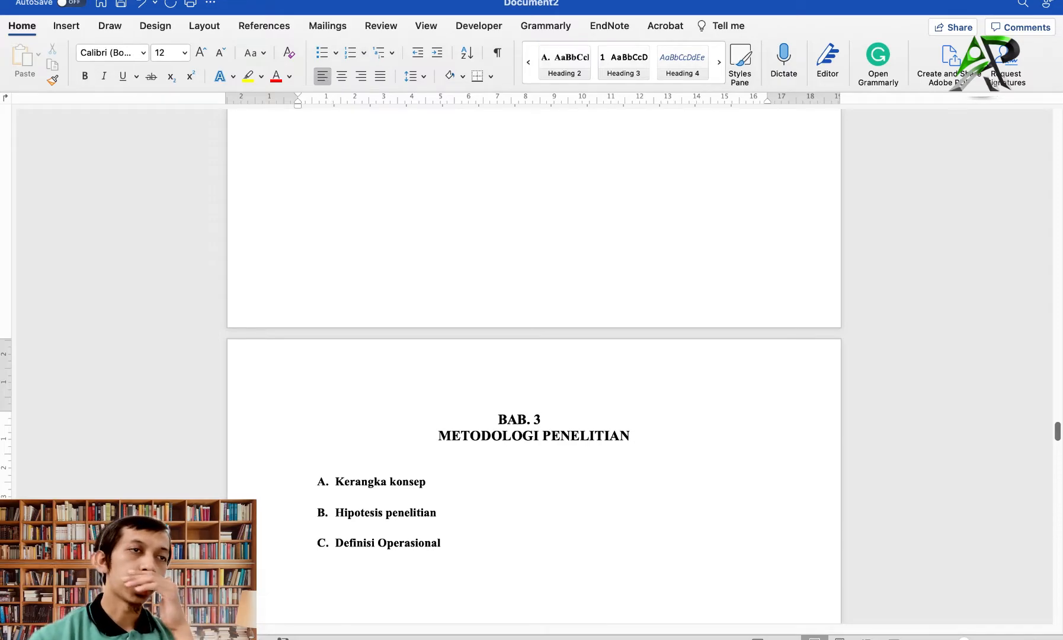
Review the document's pages, from the chapter subheadings back to the DAFTAR TABEL, DAFTAR SKEMA and DAFTAR GAMBAR list pages.
scroll(713, 358, "up", 2)
scroll(712, 358, "up", 20)
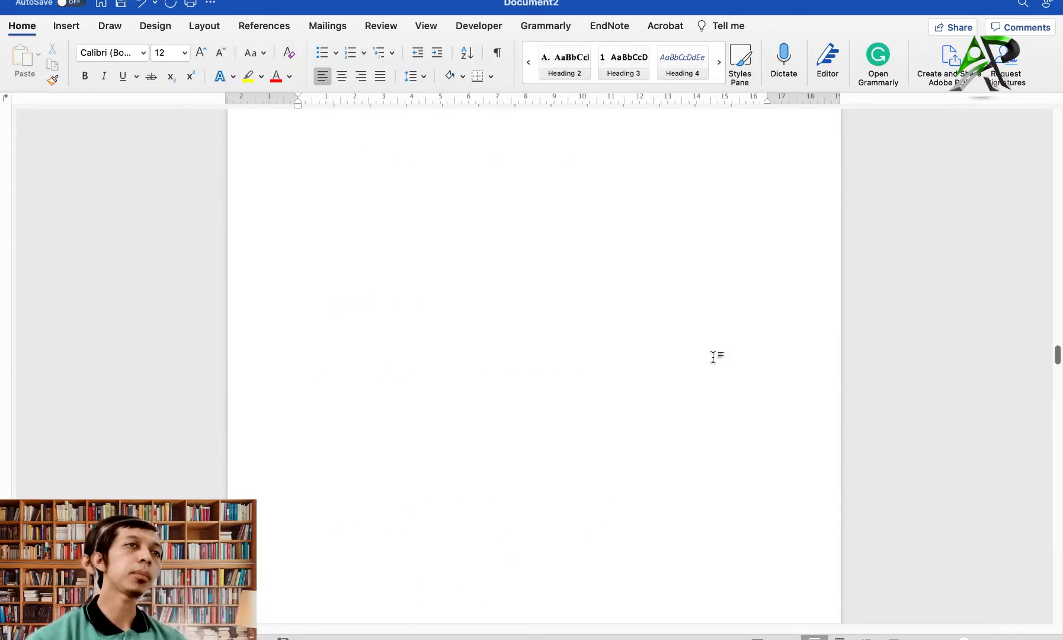
scroll(712, 358, "down", 3)
scroll(713, 358, "up", 5)
scroll(713, 358, "down", 10)
scroll(713, 358, "up", 12)
scroll(713, 358, "up", 10)
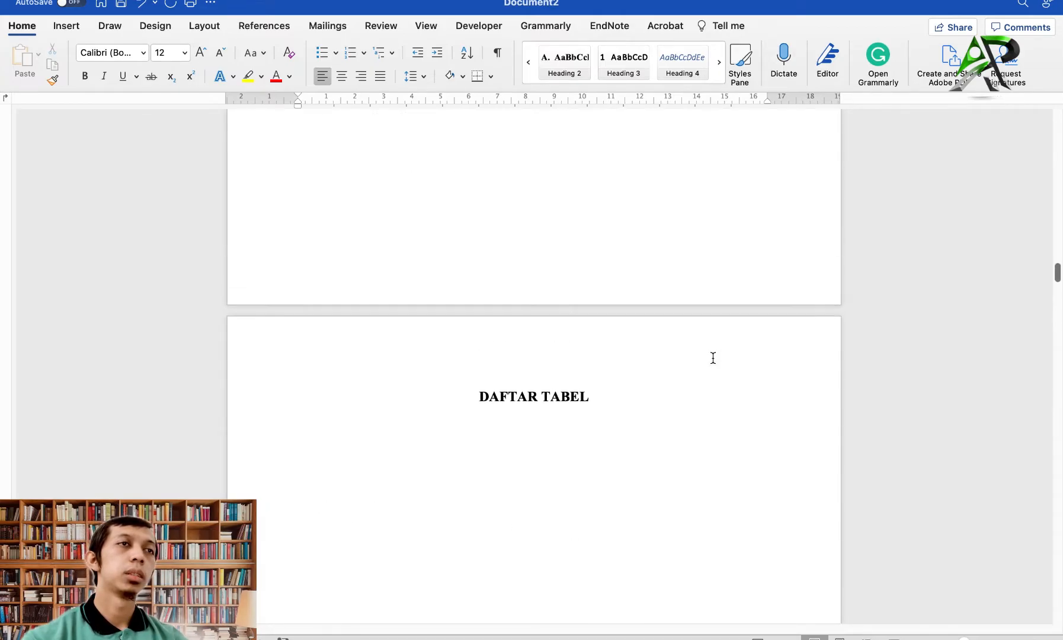
scroll(683, 333, "up", 2)
scroll(609, 305, "down", 15)
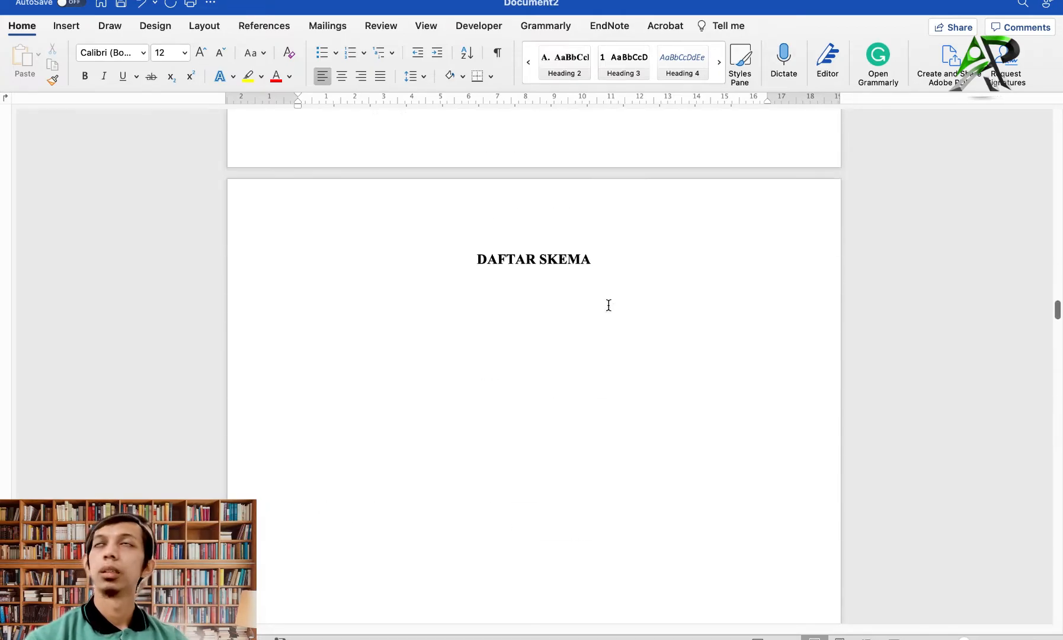
scroll(608, 305, "down", 20)
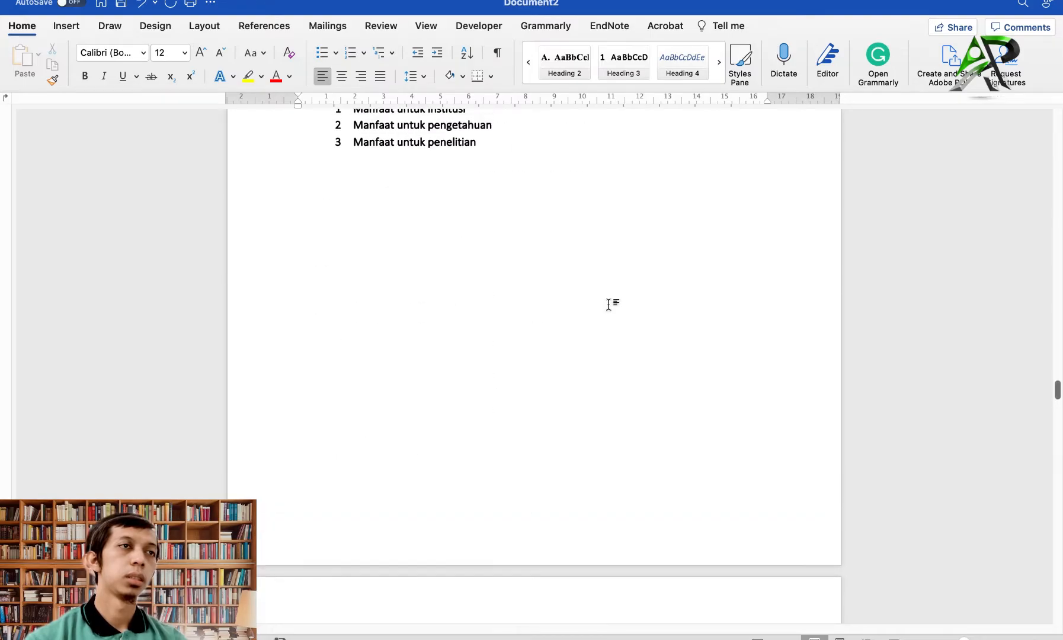
scroll(677, 524, "down", 10)
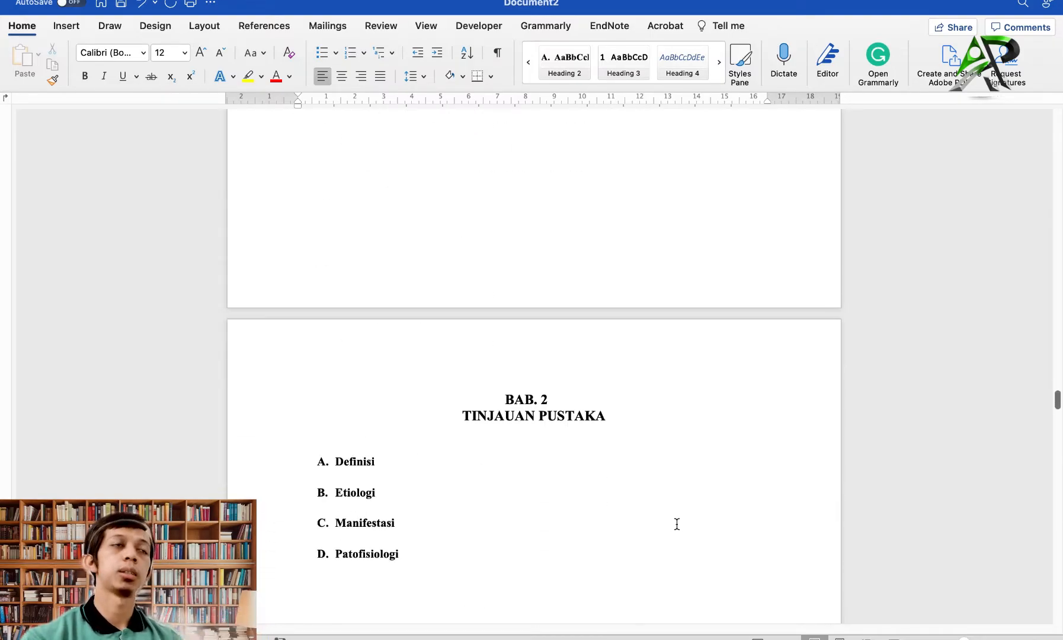
scroll(557, 373, "up", 15)
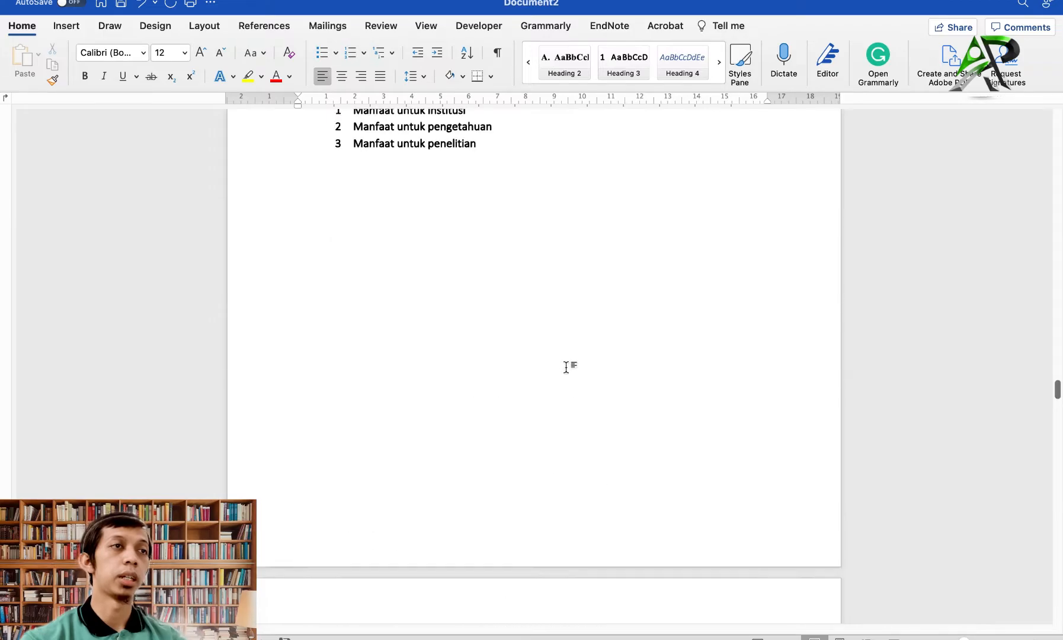
scroll(565, 367, "up", 15)
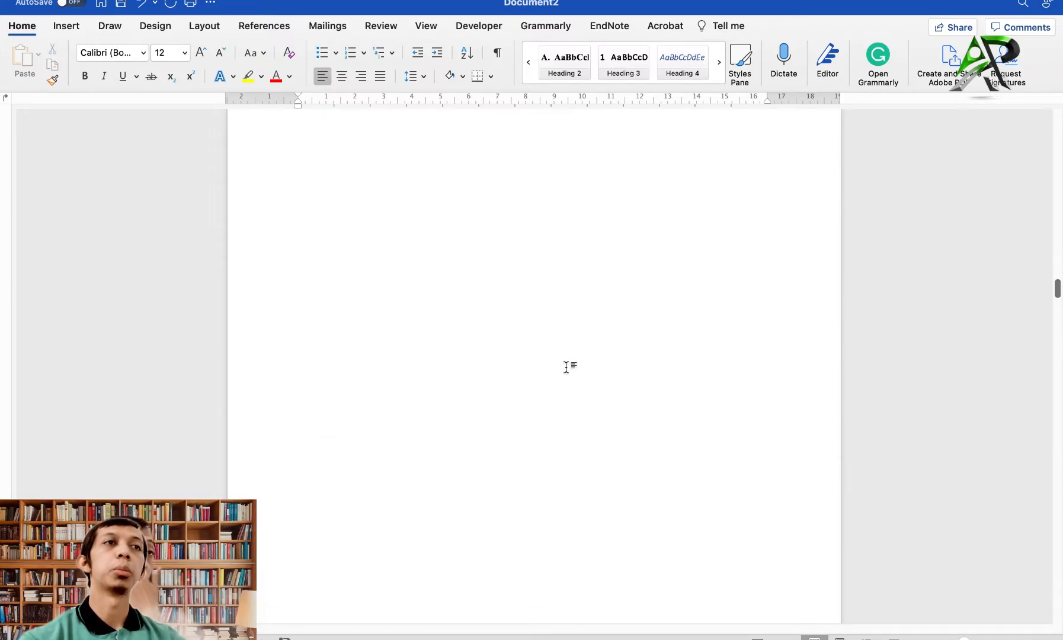
scroll(566, 367, "up", 5)
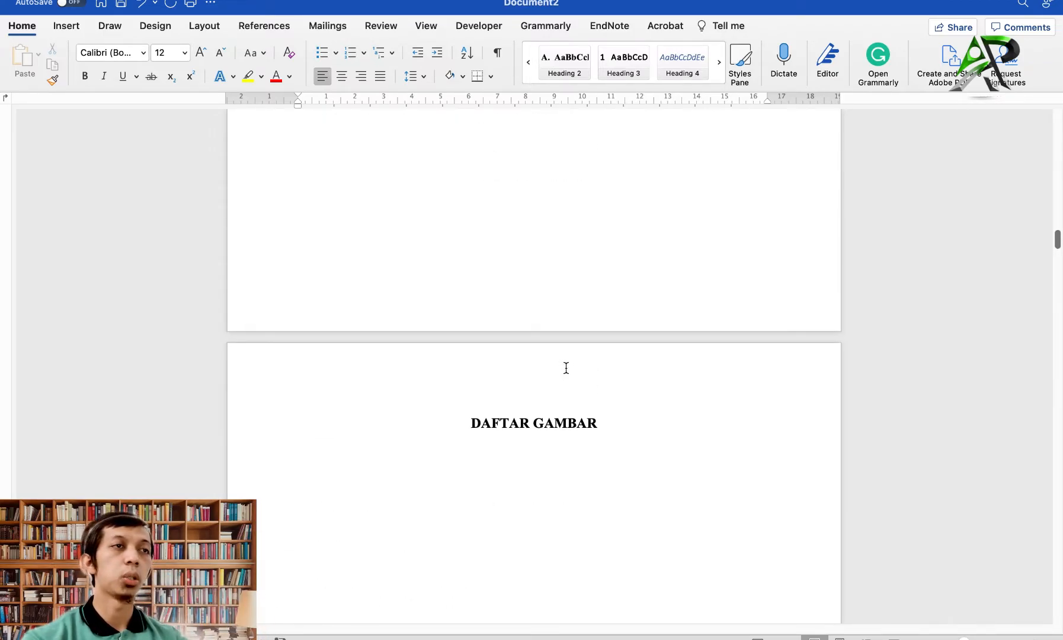
Insert an automatic table of contents in the Classic style below the DAFTAR ISI title.
scroll(483, 291, "up", 10)
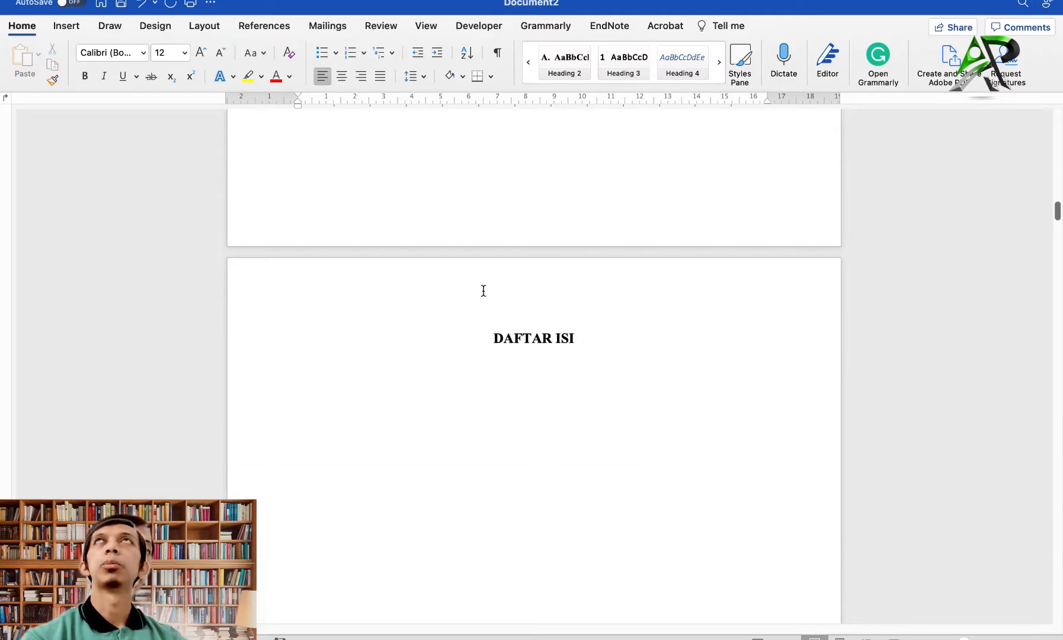
left_click(365, 400)
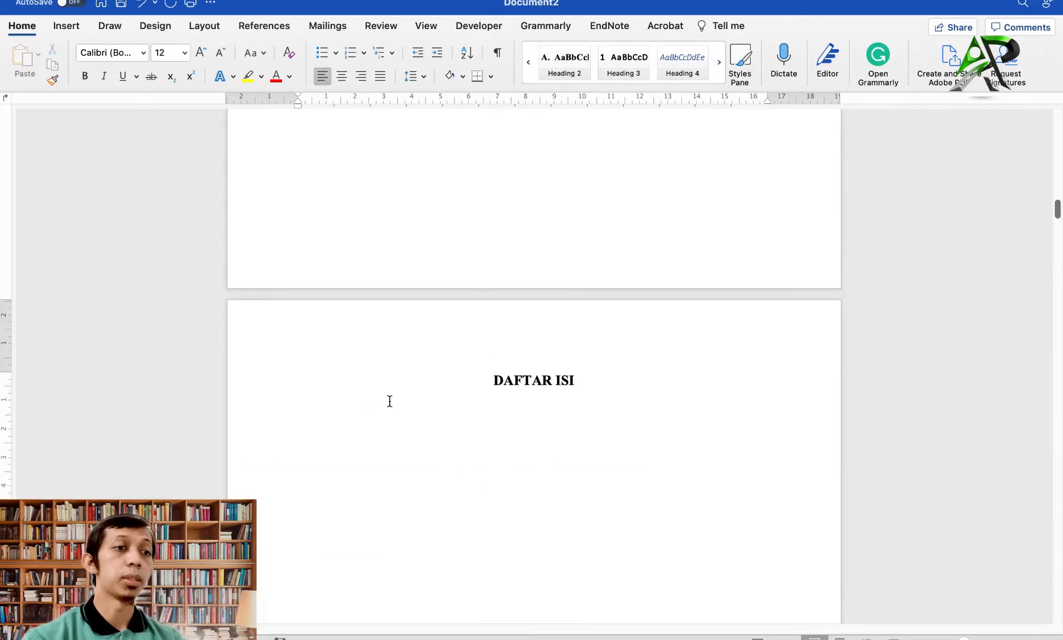
left_click(331, 433)
left_click(66, 25)
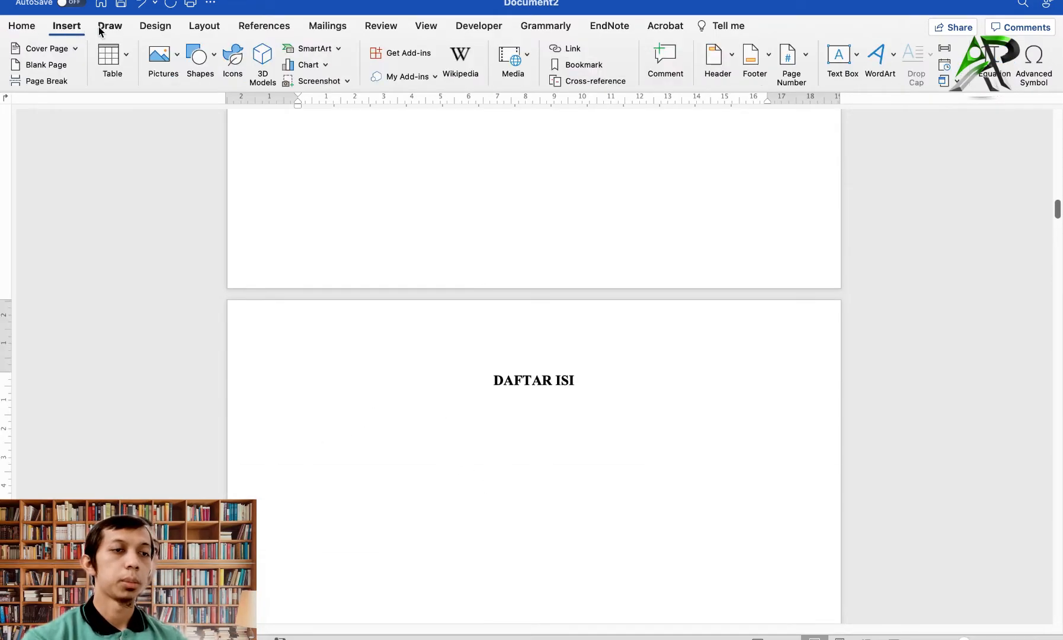
left_click(249, 28)
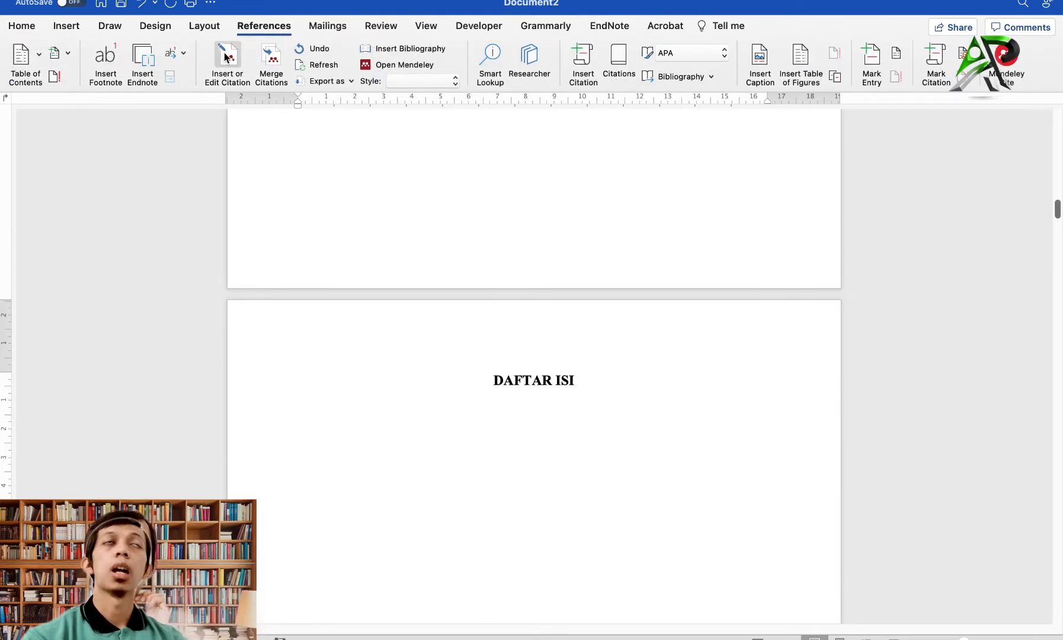
left_click(31, 64)
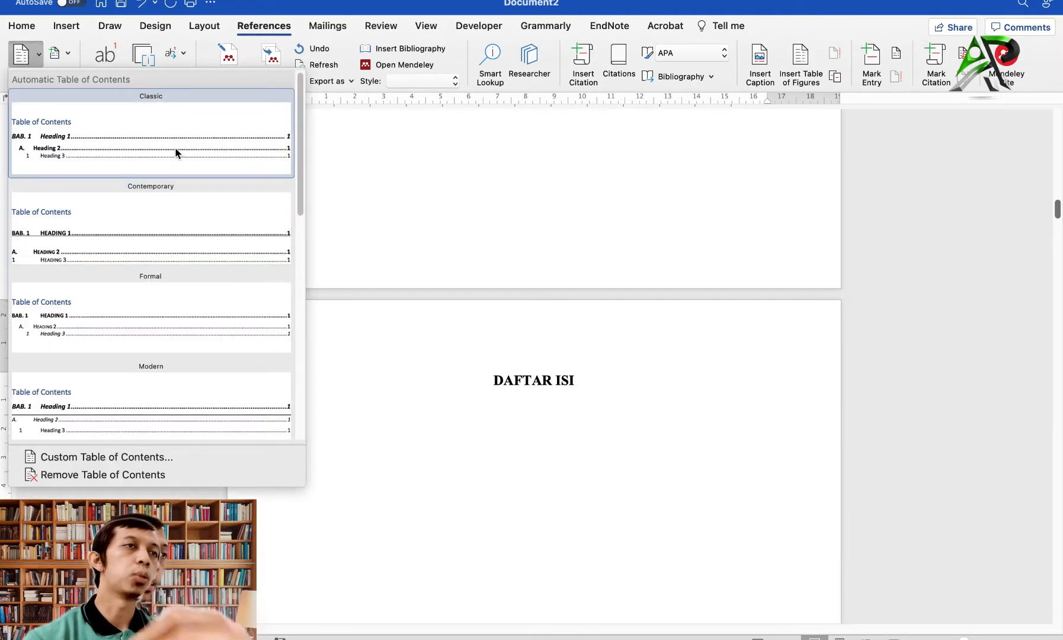
scroll(156, 284, "down", 5)
scroll(158, 282, "down", 10)
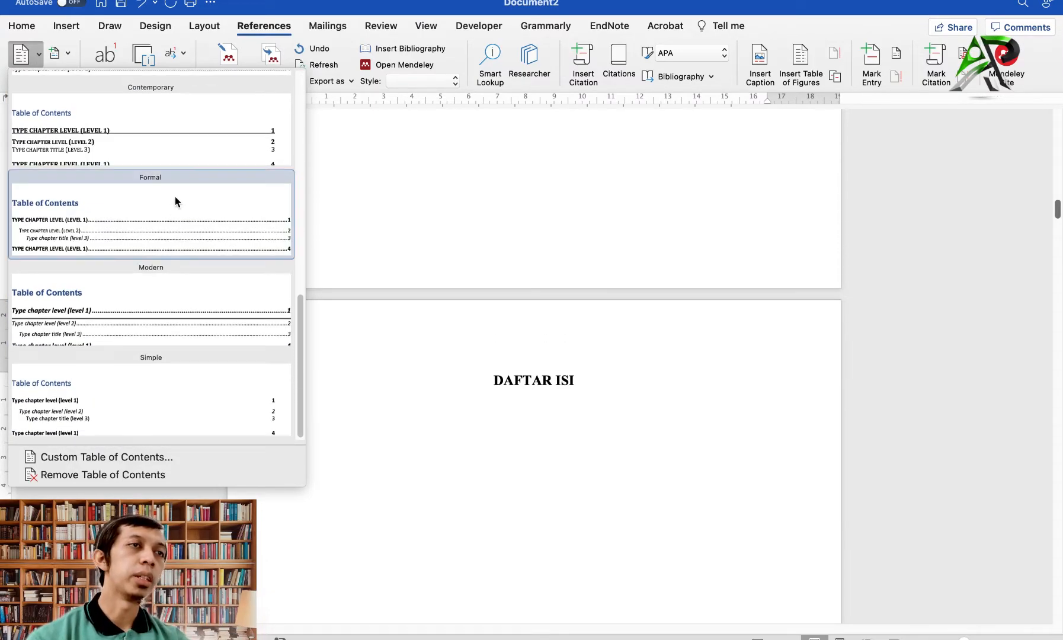
scroll(174, 196, "up", 15)
left_click(109, 145)
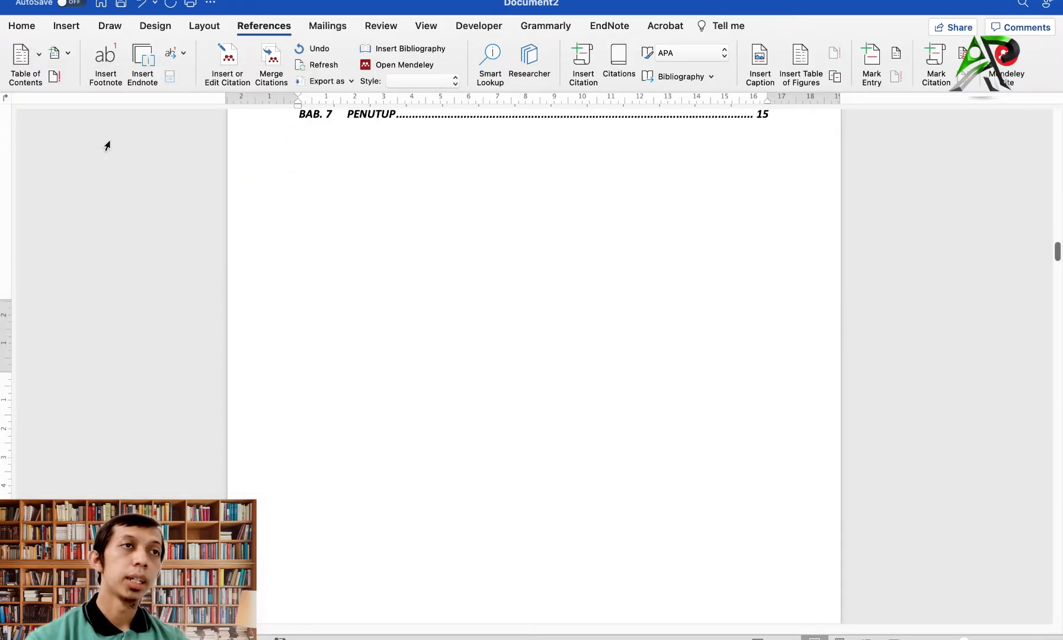
Try the Contemporary automatic style for the table of contents.
scroll(391, 271, "up", 5)
scroll(391, 271, "up", 10)
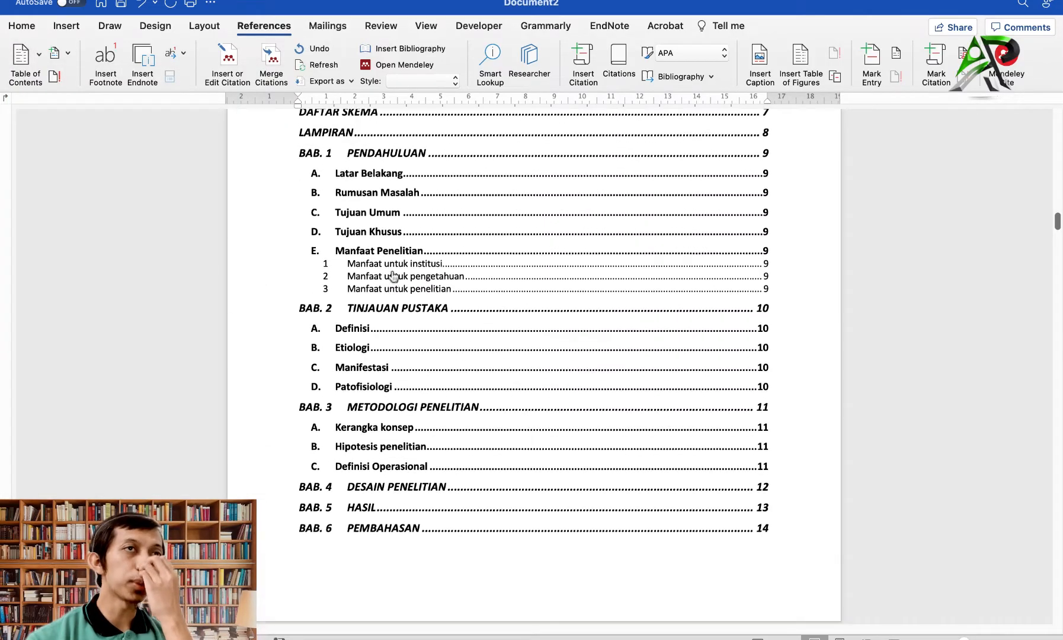
scroll(442, 327, "up", 6)
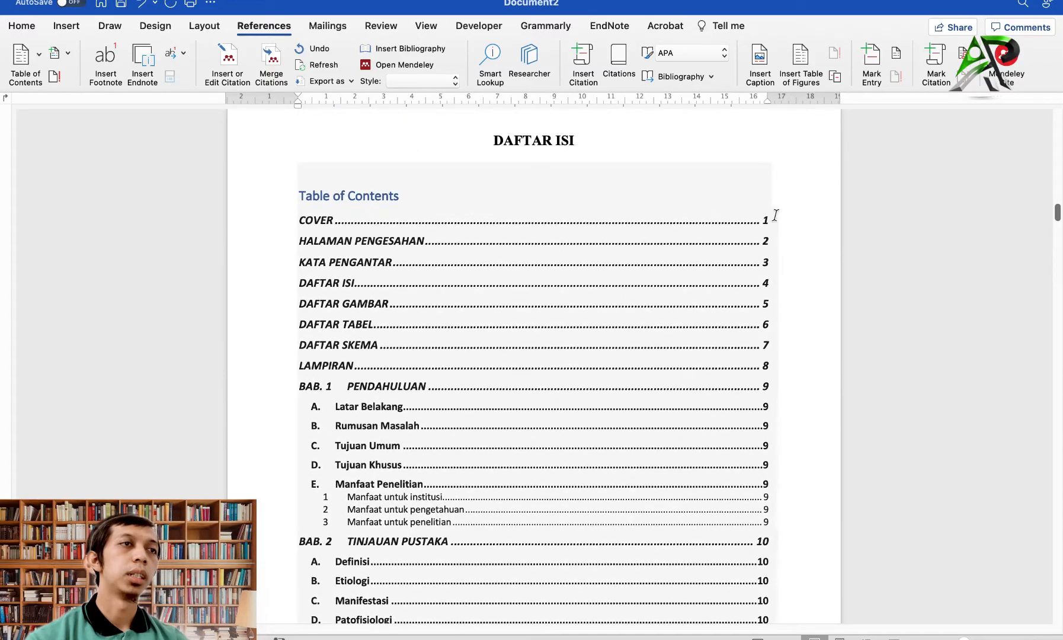
scroll(799, 272, "down", 1)
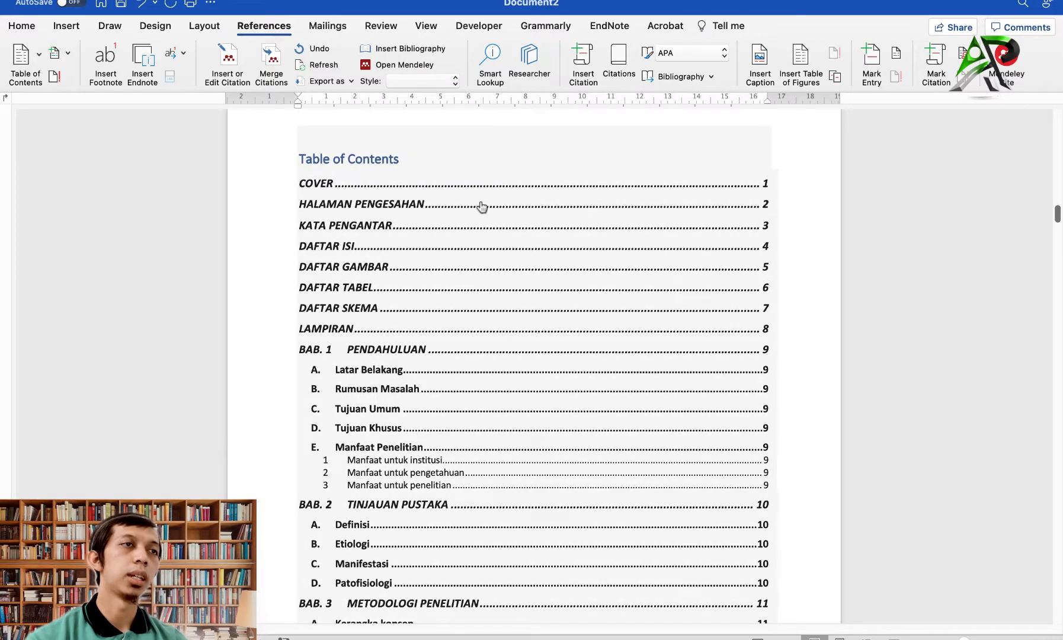
scroll(380, 221, "down", 6)
scroll(518, 295, "up", 6)
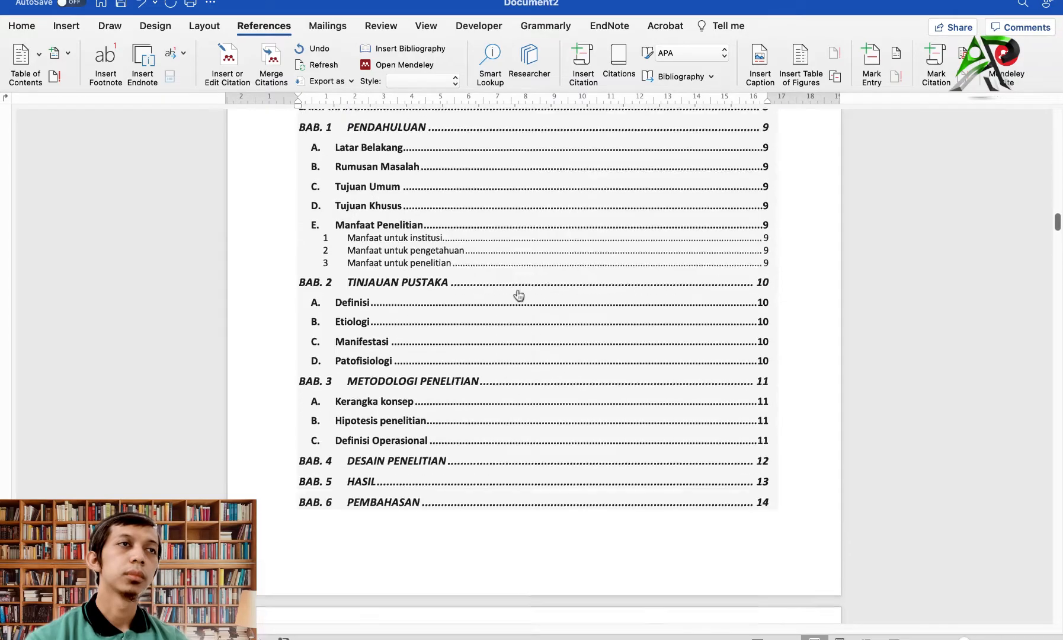
left_click(31, 55)
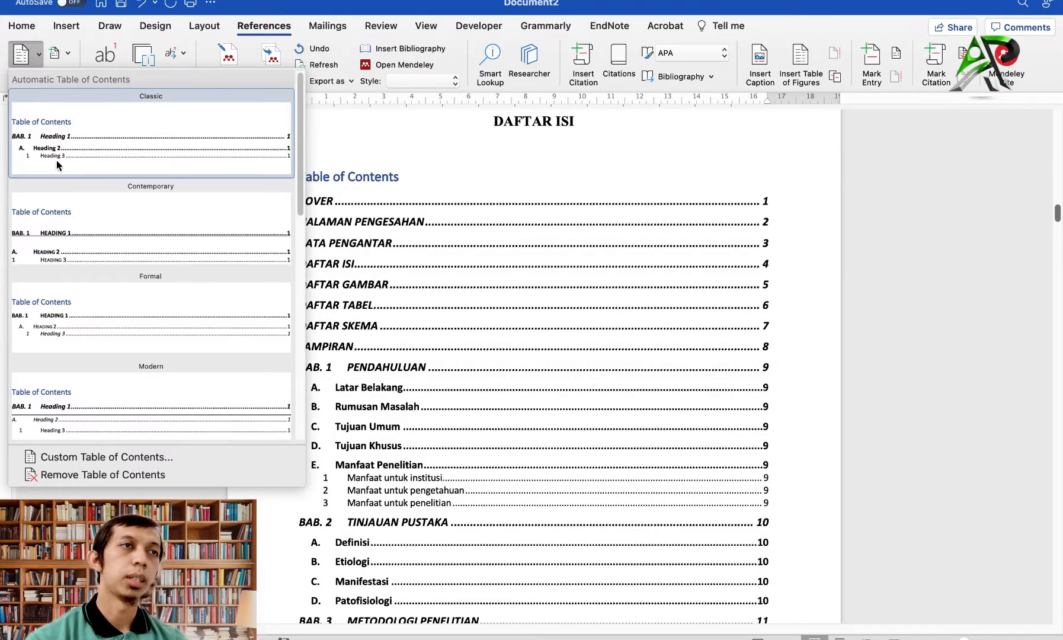
left_click(84, 240)
scroll(357, 262, "up", 11)
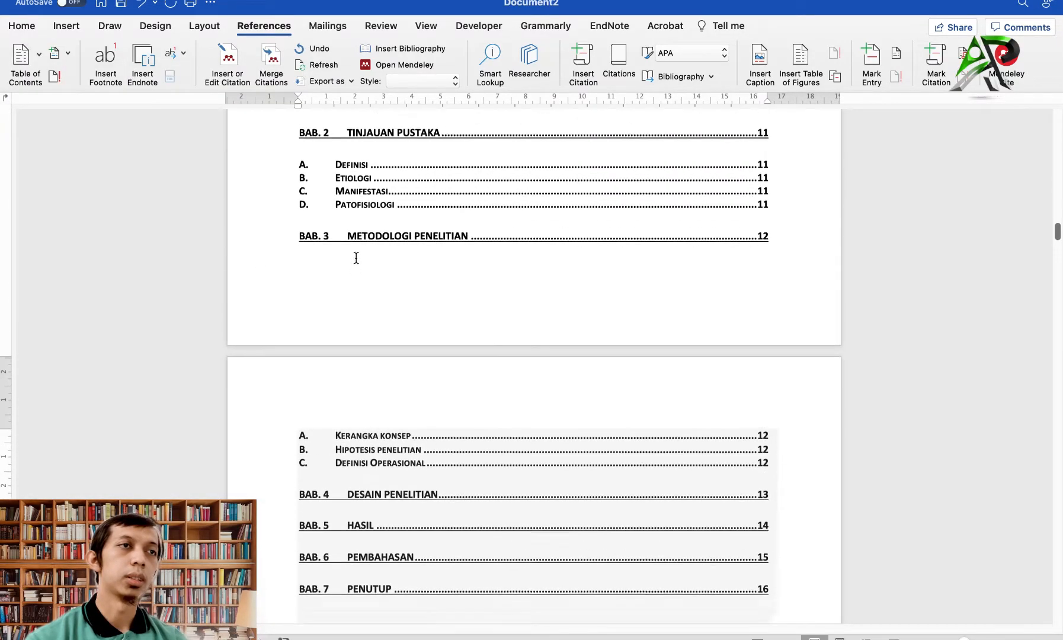
Try the Formal automatic style for the table of contents.
left_click(25, 58)
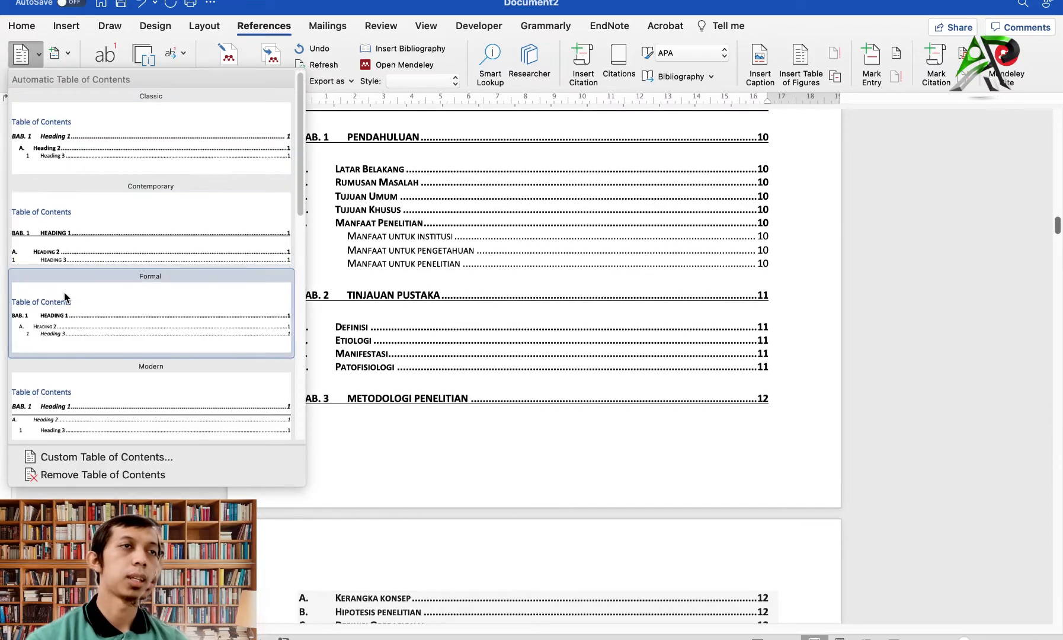
left_click(94, 322)
scroll(455, 294, "up", 10)
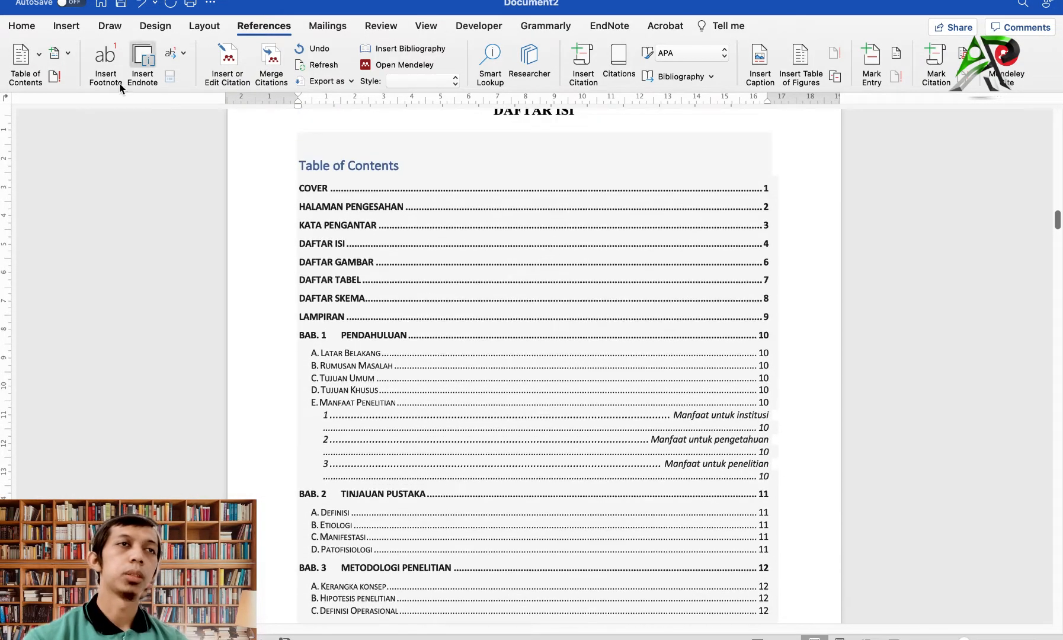
Replace the table of contents with the Simple automatic style.
left_click(23, 59)
scroll(81, 349, "down", 2)
scroll(81, 349, "down", 2)
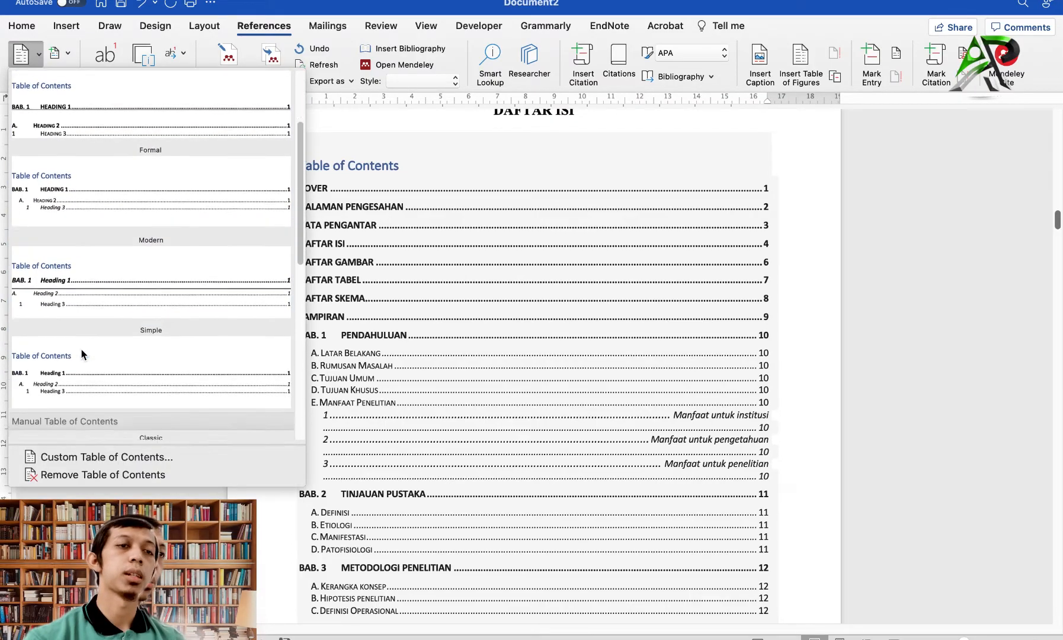
left_click(81, 349)
scroll(456, 311, "up", 10)
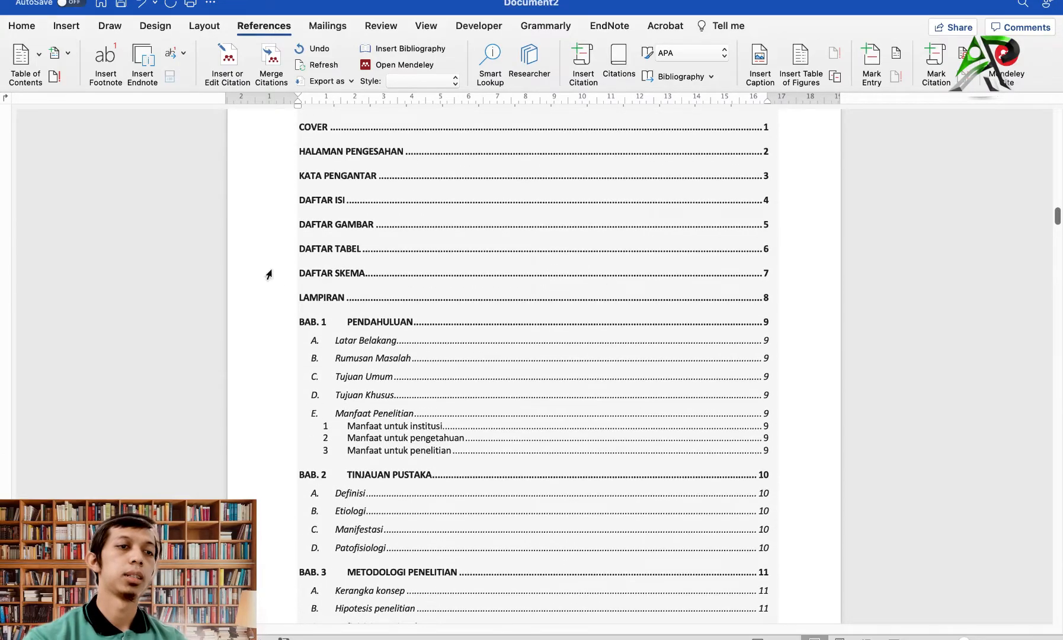
Review the table of contents entries and page numbers, from the front matter through the numbered chapters and subheadings.
scroll(804, 266, "up", 5)
scroll(800, 267, "up", 2)
scroll(442, 301, "down", 4)
scroll(388, 320, "down", 5)
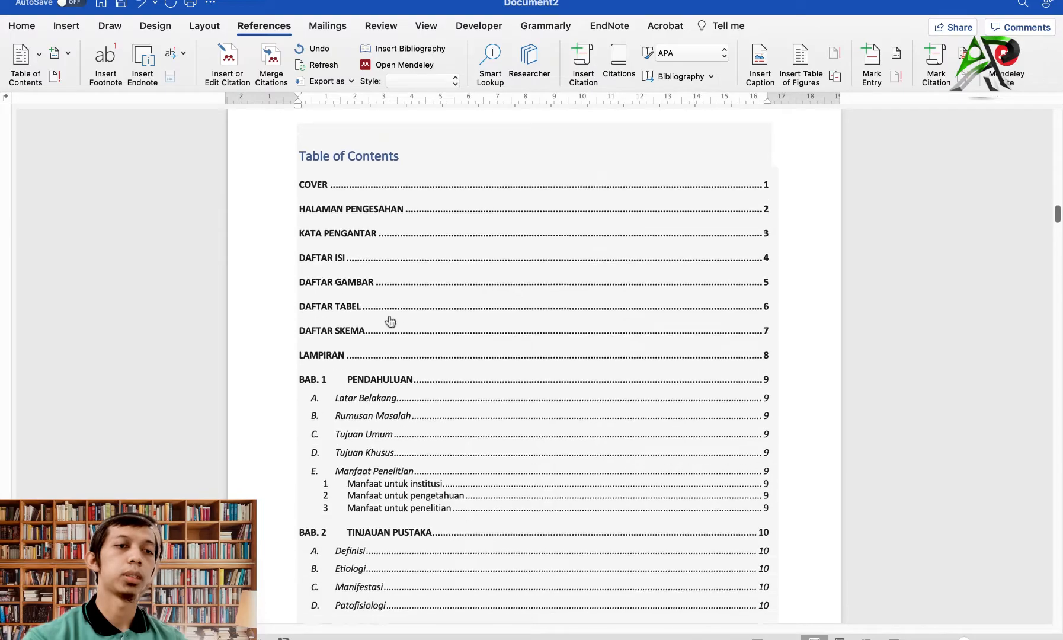
scroll(389, 322, "up", 2)
scroll(389, 323, "up", 3)
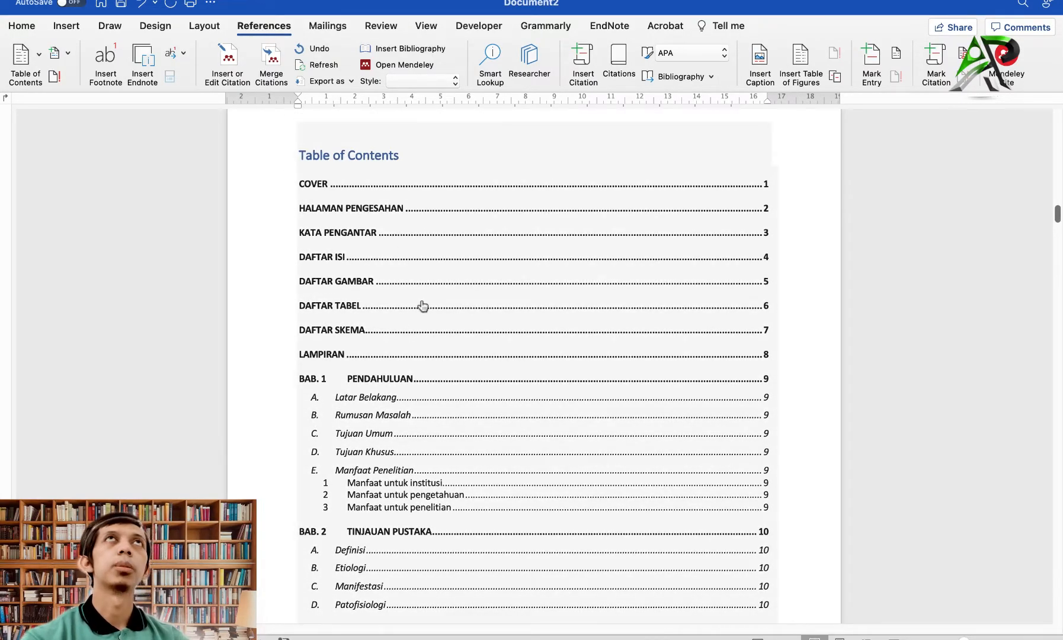
scroll(423, 306, "down", 1)
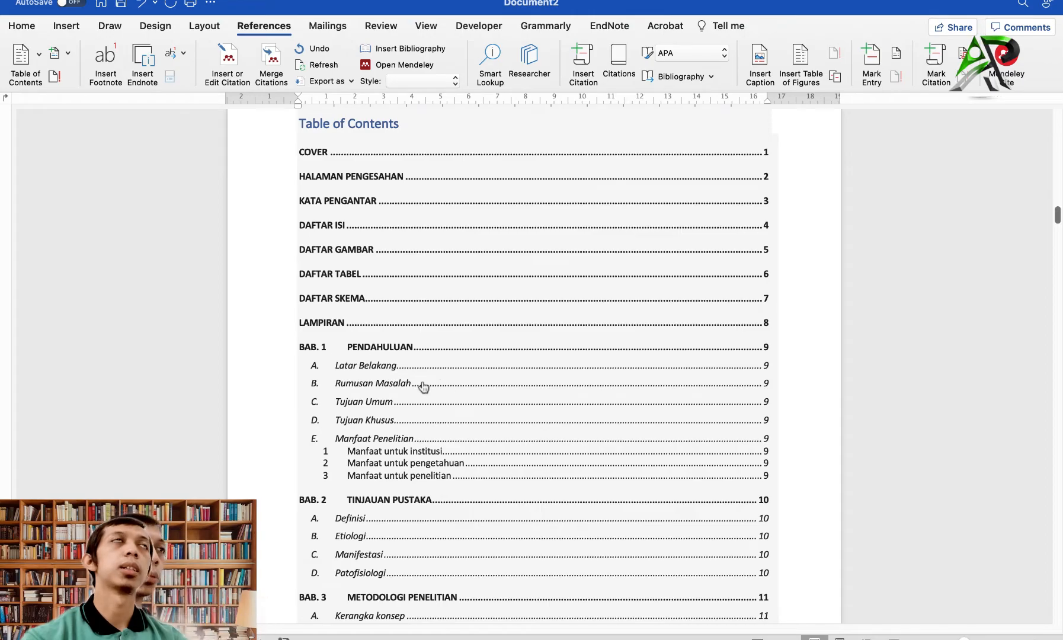
scroll(422, 384, "up", 2)
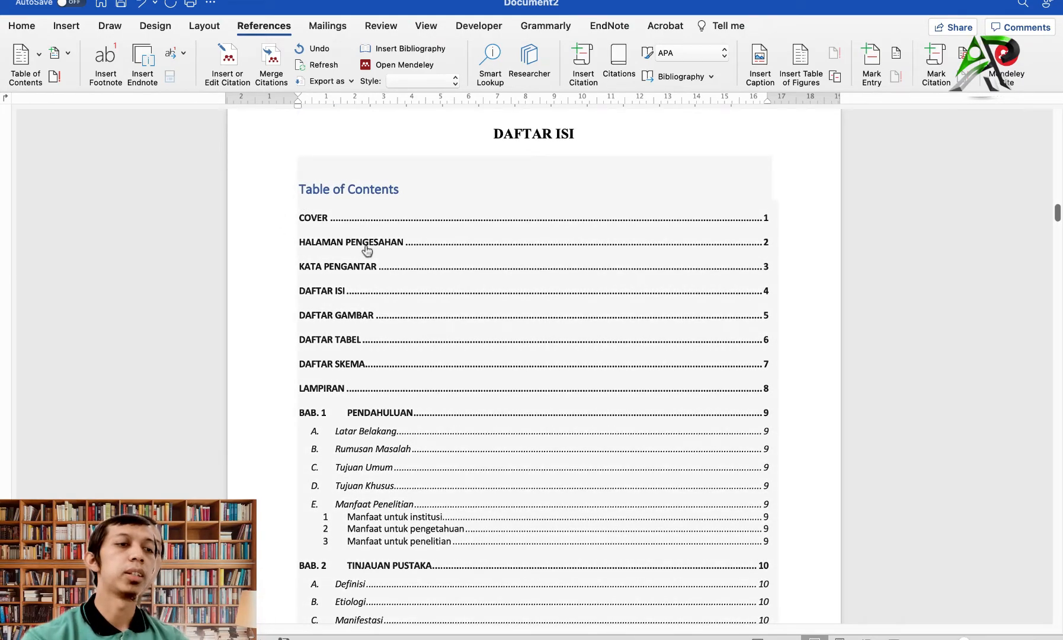
scroll(408, 289, "down", 9)
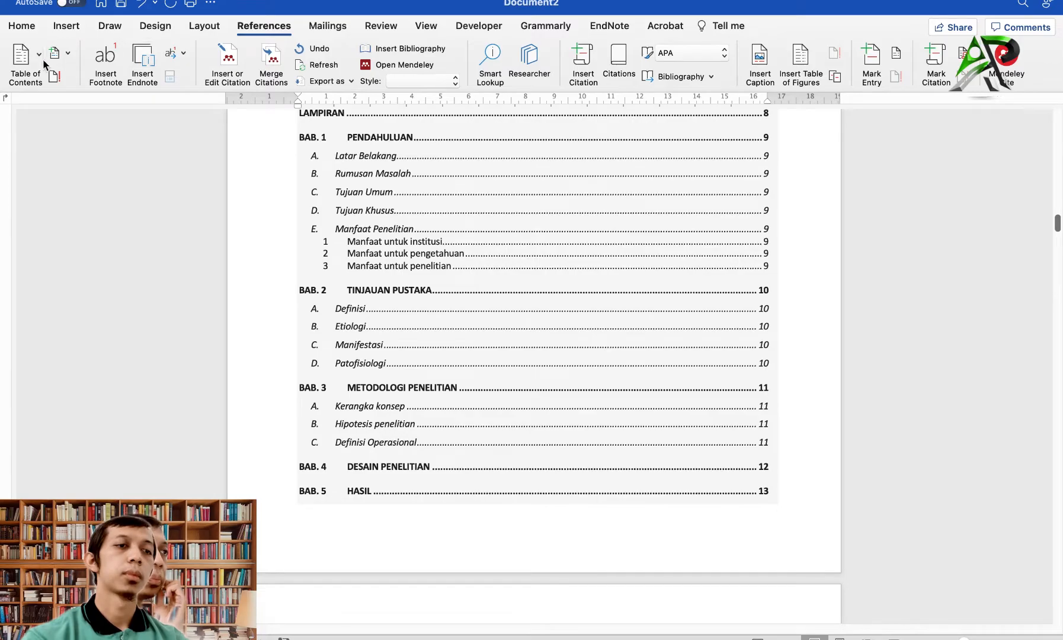
Browse the manual table of contents styles without choosing one.
left_click(25, 57)
scroll(58, 320, "down", 4)
scroll(58, 320, "down", 9)
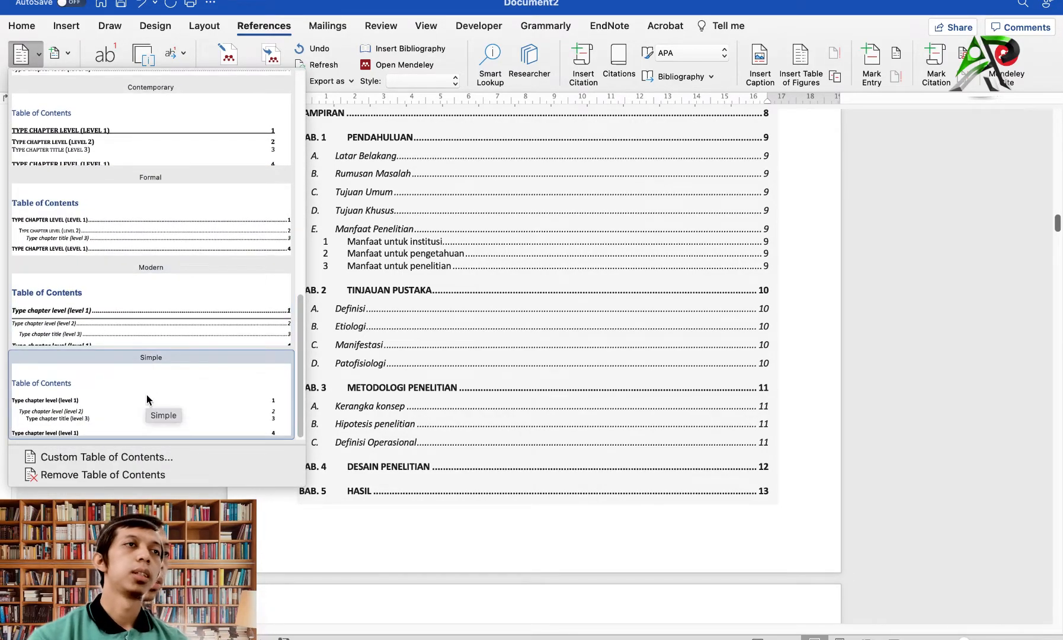
left_click(501, 566)
Look through the pages following the table of contents to find the BAB. 2 TINJAUAN PUSTAKA chapter.
scroll(617, 471, "up", 1)
scroll(617, 470, "up", 5)
scroll(616, 469, "down", 15)
scroll(616, 465, "down", 10)
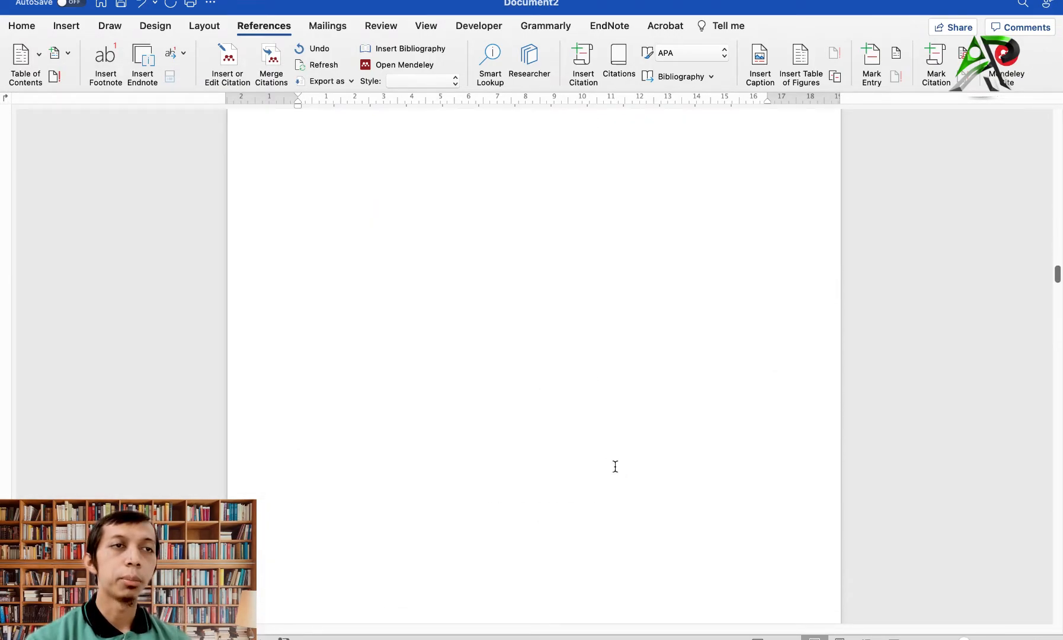
scroll(615, 467, "down", 20)
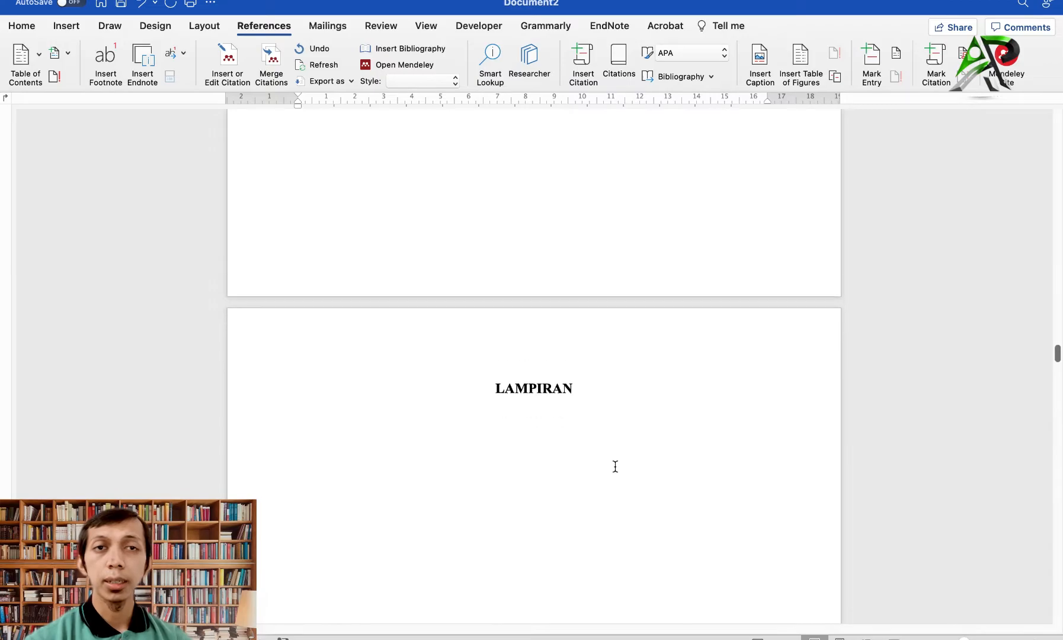
scroll(615, 466, "down", 20)
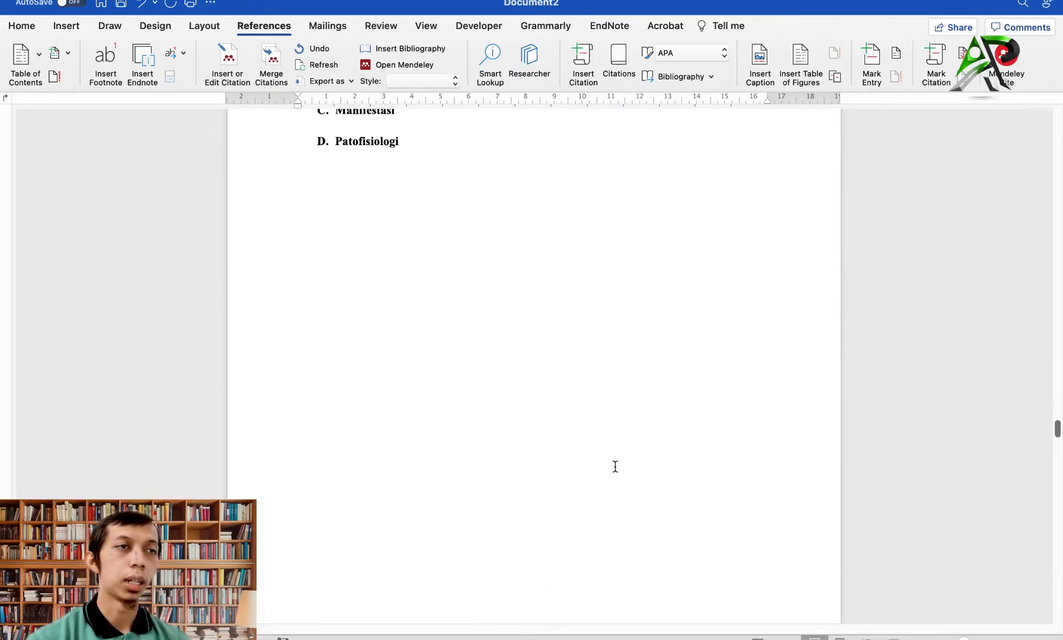
scroll(615, 466, "down", 5)
scroll(615, 466, "up", 15)
scroll(524, 375, "down", 3)
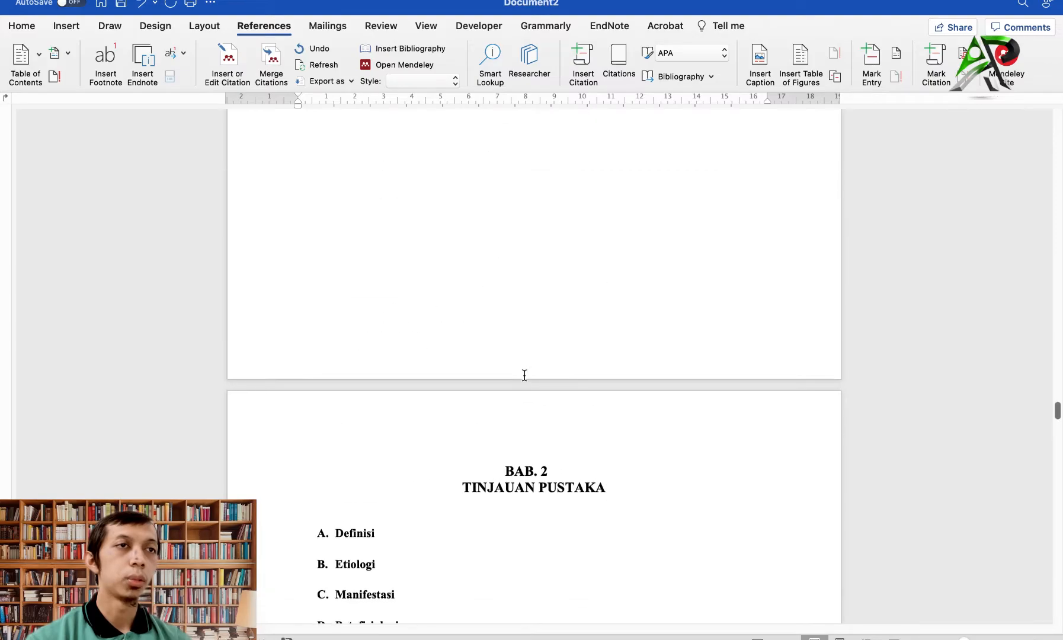
left_click(390, 529)
key("Return")
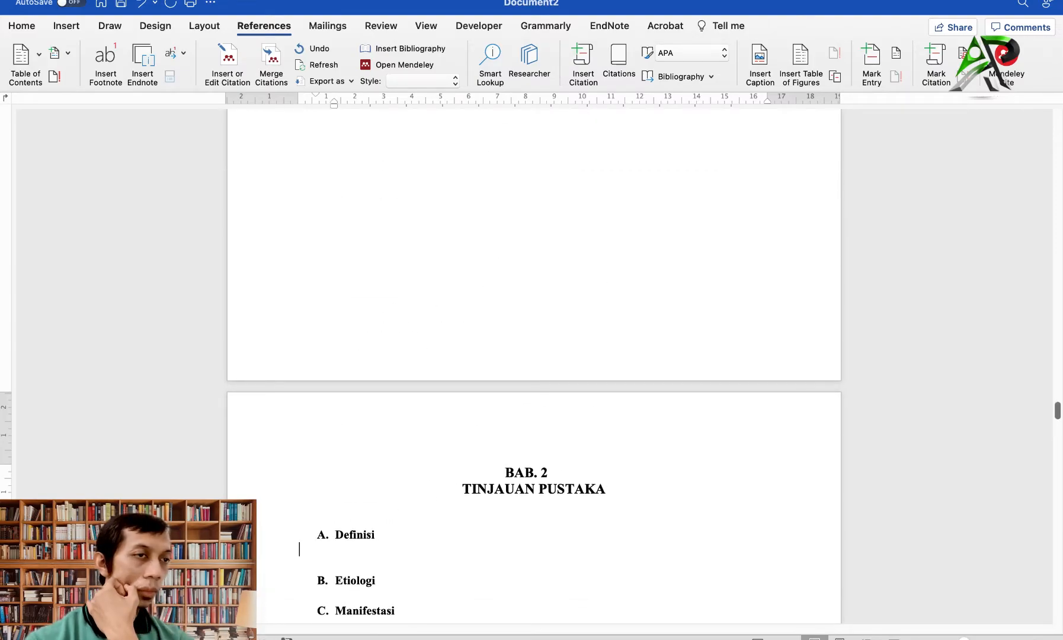
key("BackSpace")
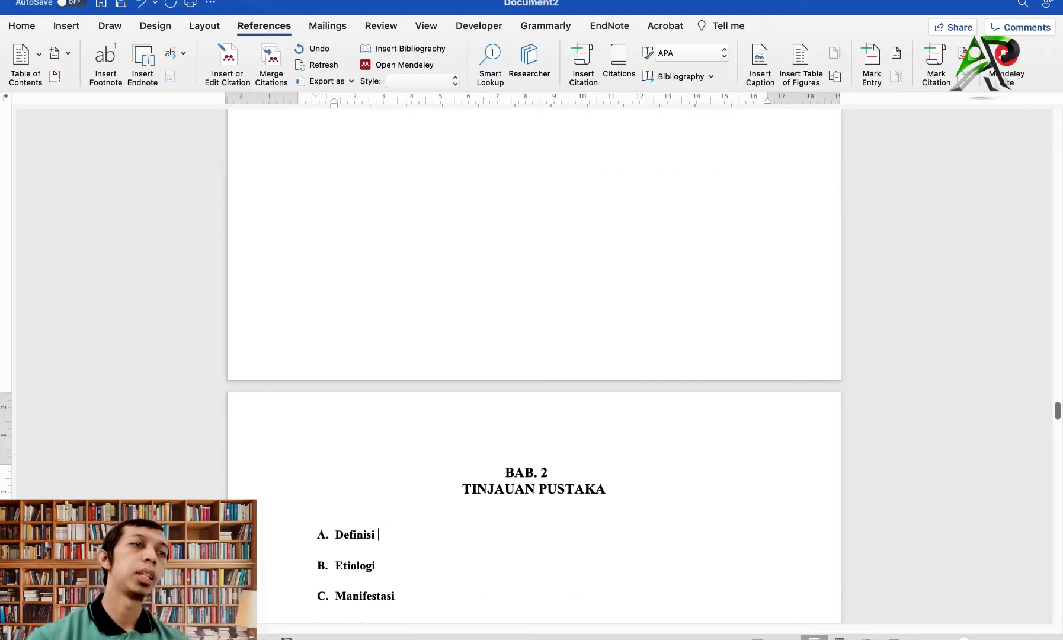
Place the text cursor on the blank line below the Patofisiologi subheading in BAB. 2.
scroll(534, 355, "down", 3)
scroll(363, 546, "down", 1)
left_click(414, 477)
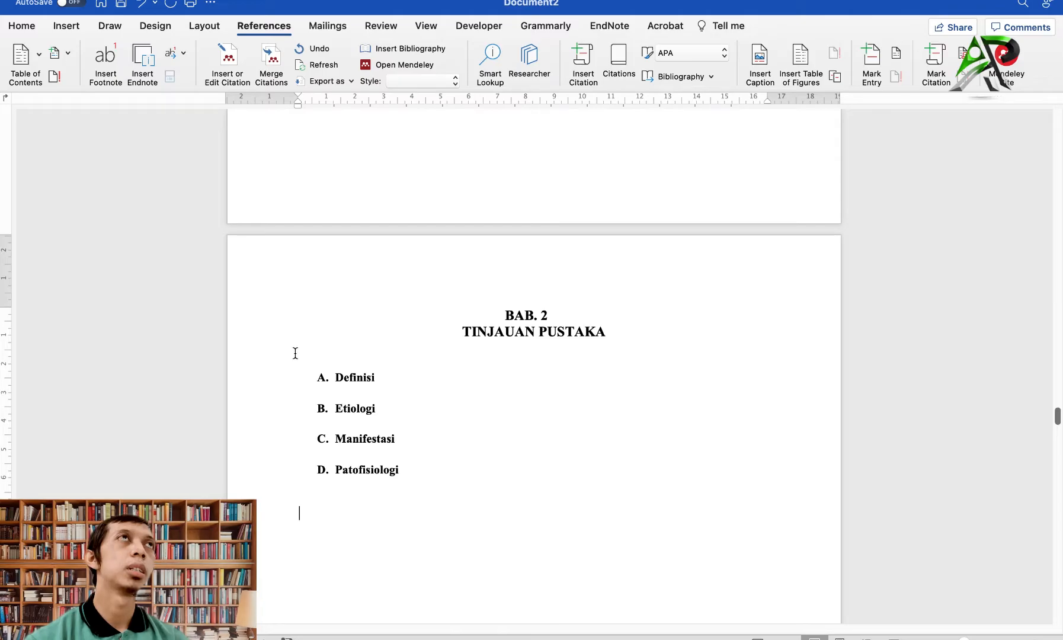
scroll(362, 426, "down", 2)
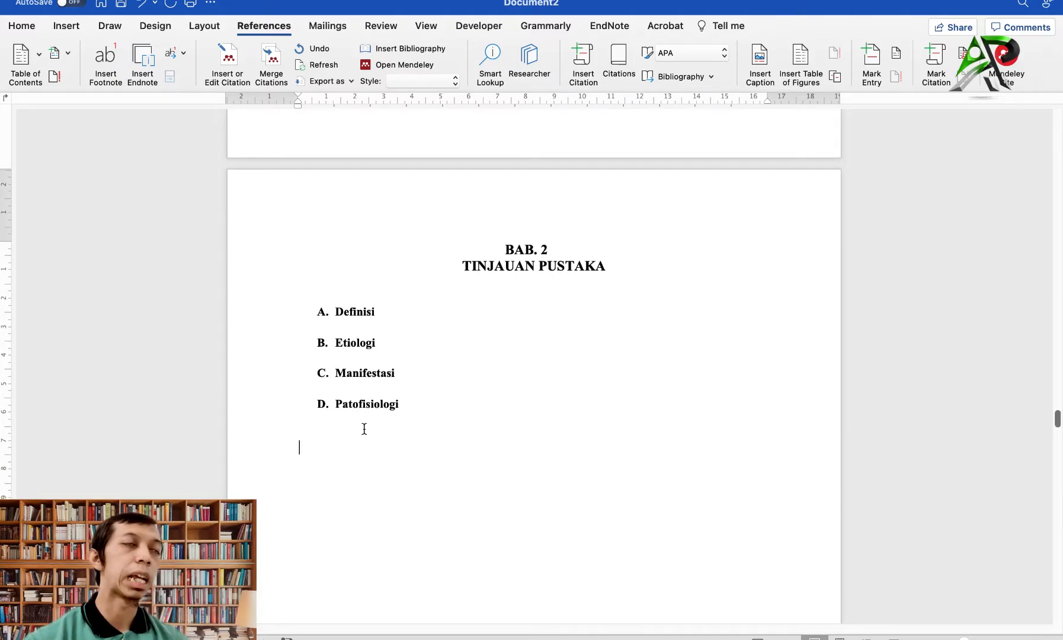
Switch to the Google image search in the browser and search for "gambar jantung".
key("ctrl+Left")
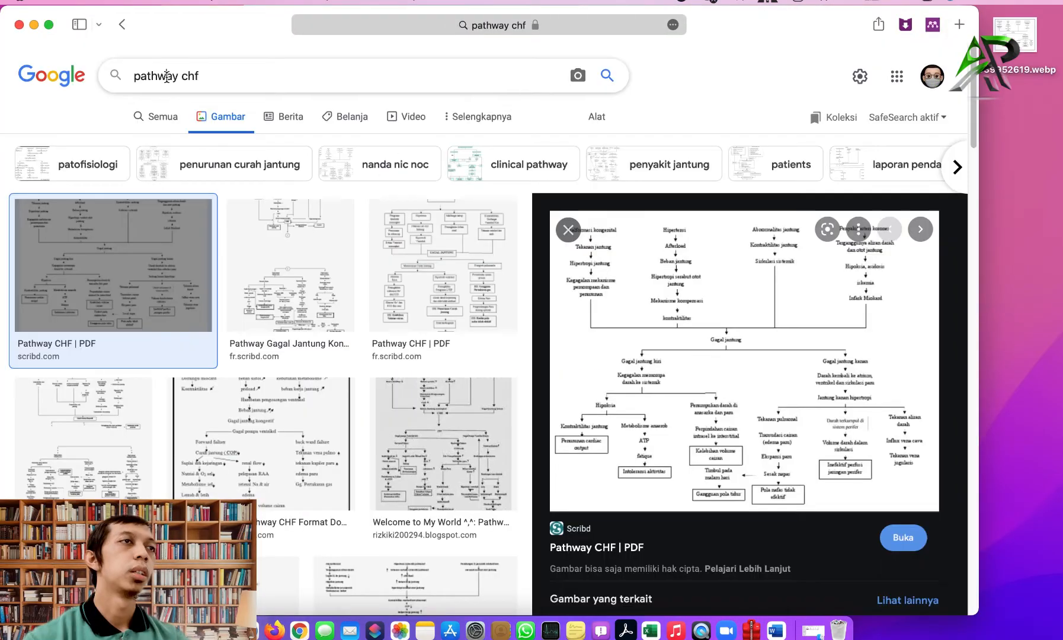
double_click(166, 75)
type("gambar")
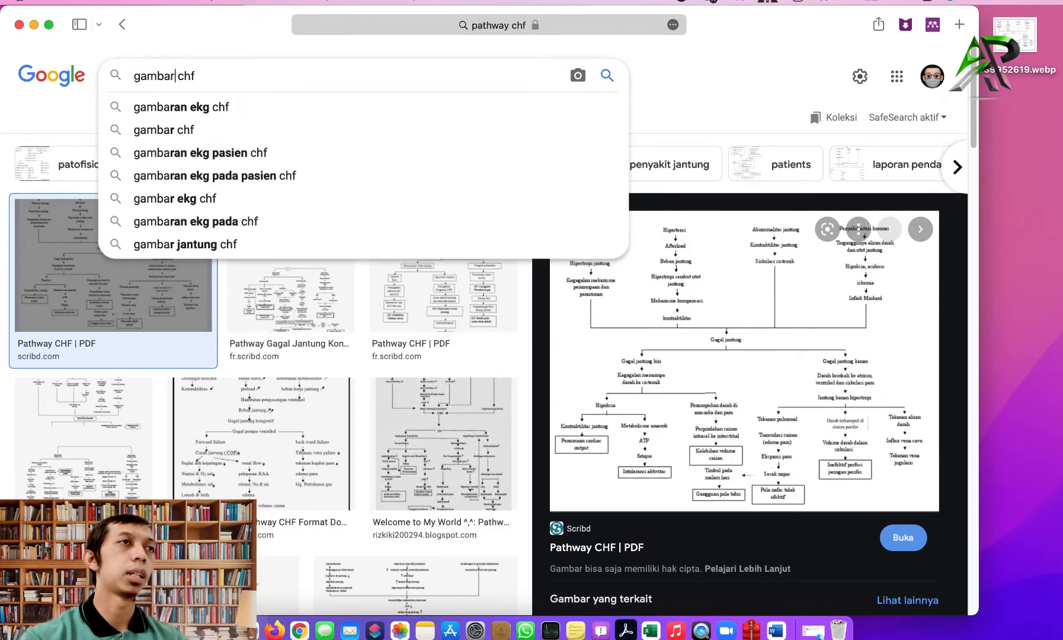
key("BackSpace")
key("BackSpace")
key("BackSpace")
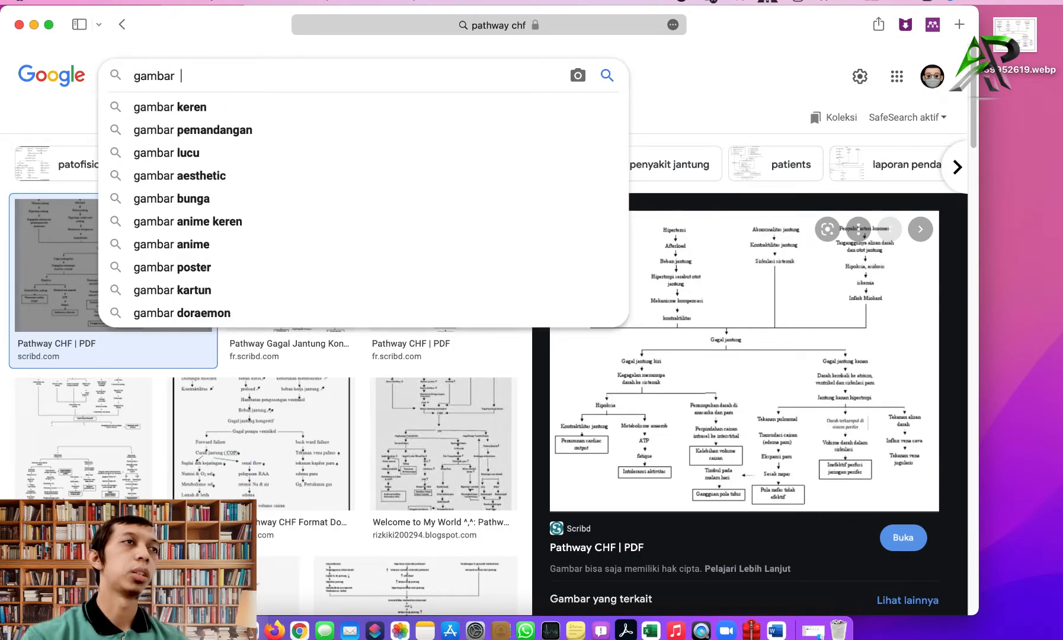
type("jantung")
key("Return")
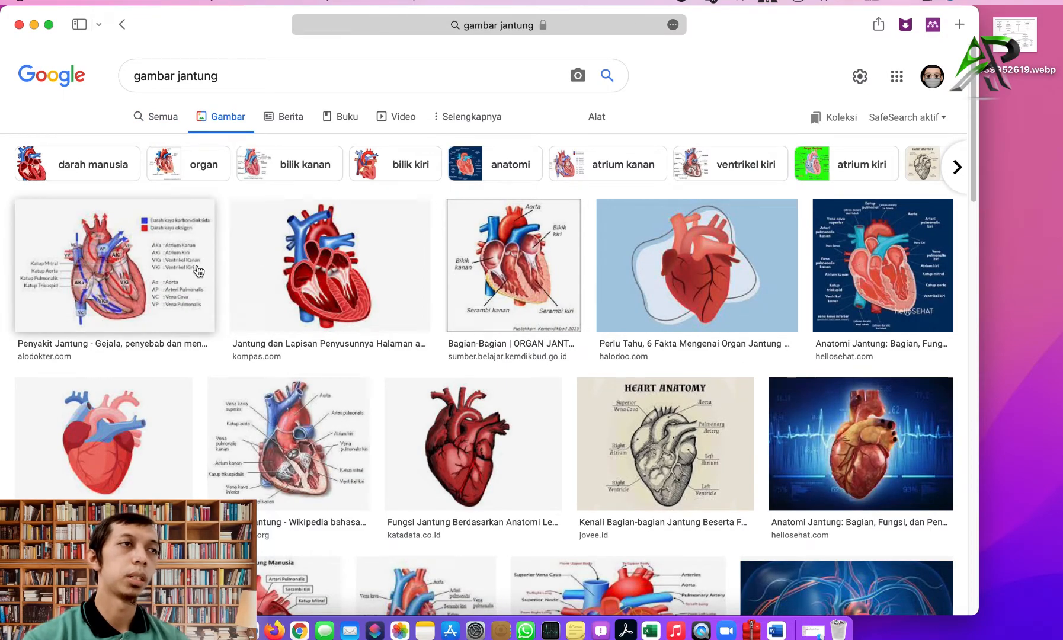
Save the Alodokter heart diagram to the Desktop as penyakit-jantung and switch back to the Word document.
left_click(97, 272)
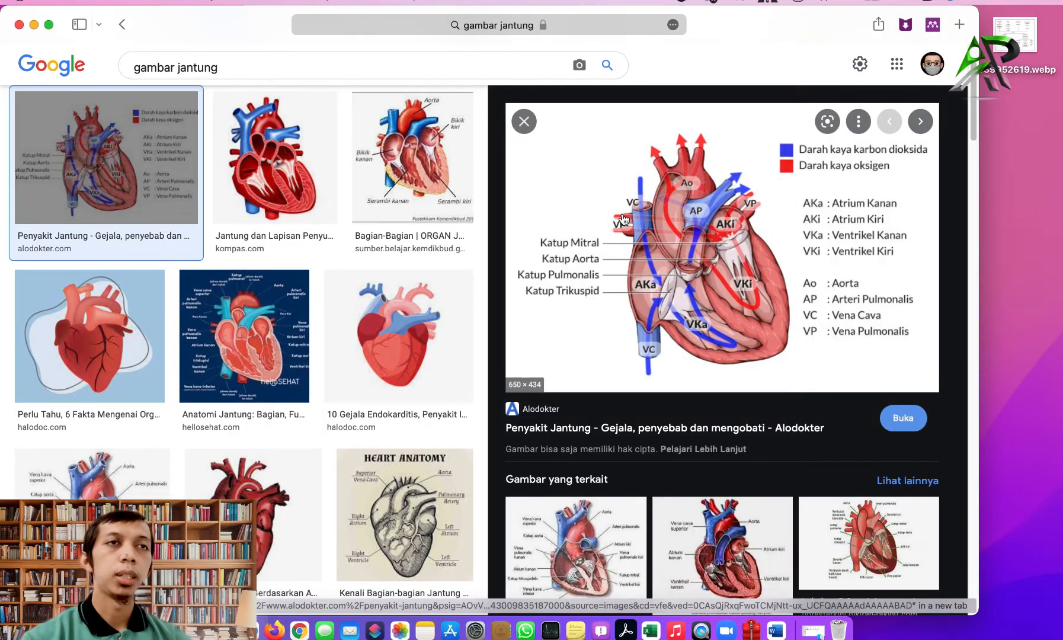
right_click(668, 208)
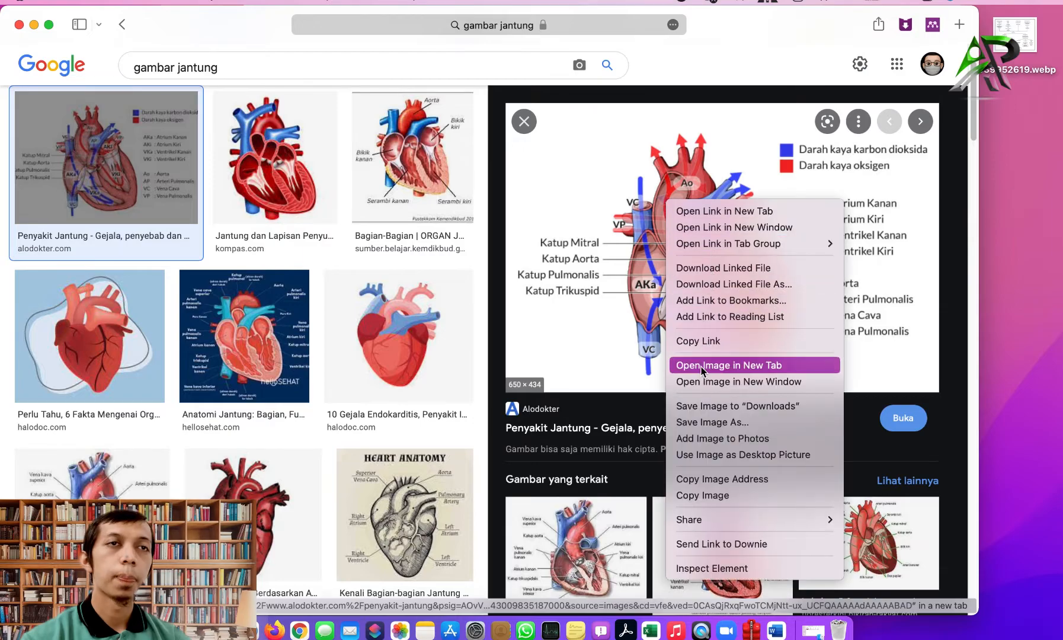
left_click(735, 421)
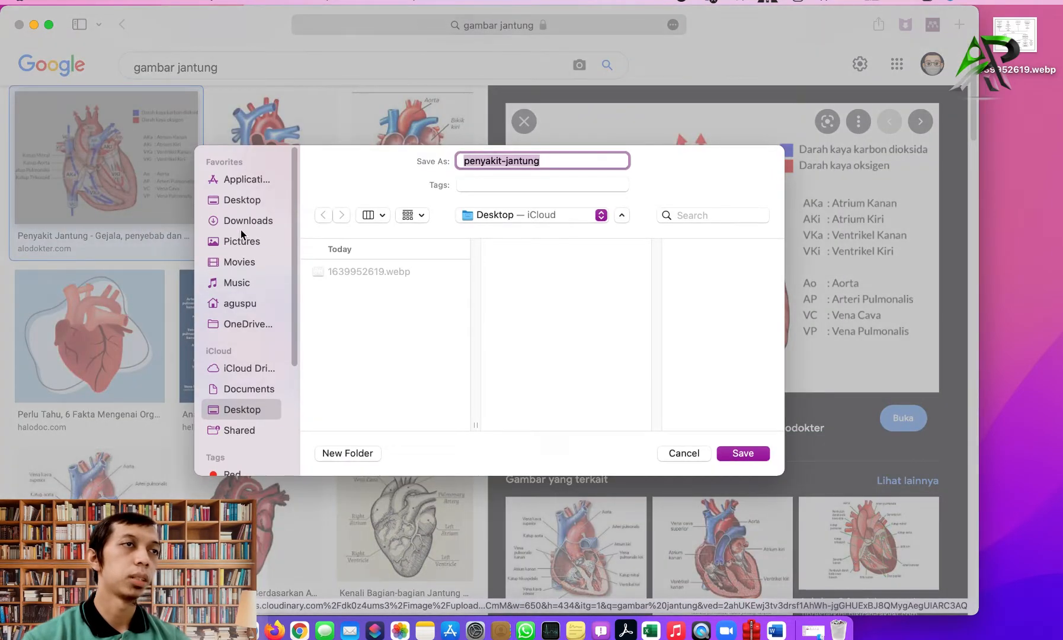
left_click(234, 200)
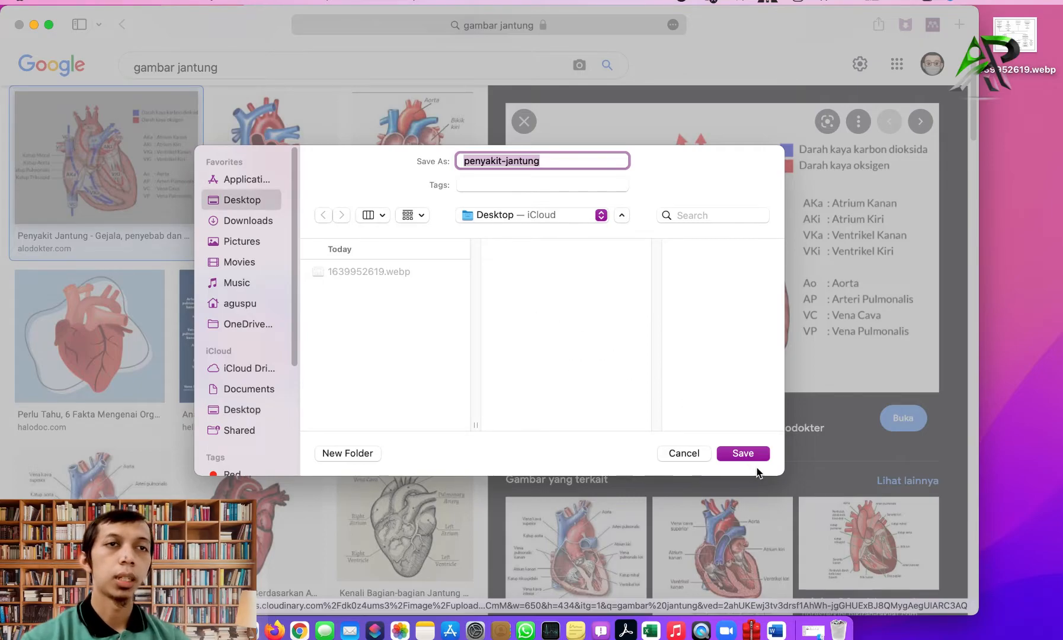
left_click(749, 455)
left_click(783, 627)
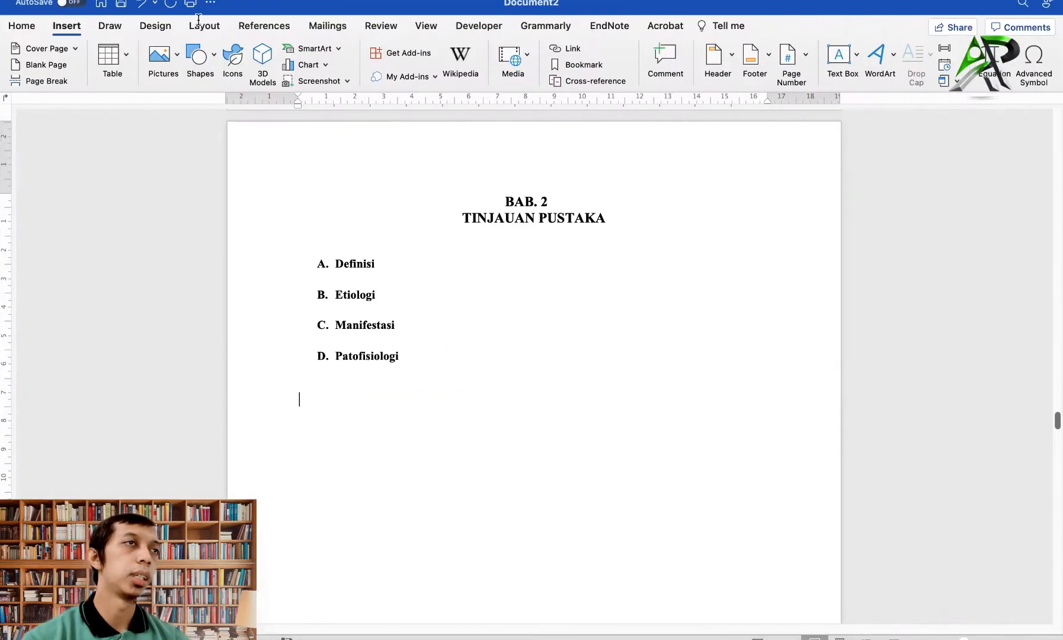
left_click(163, 56)
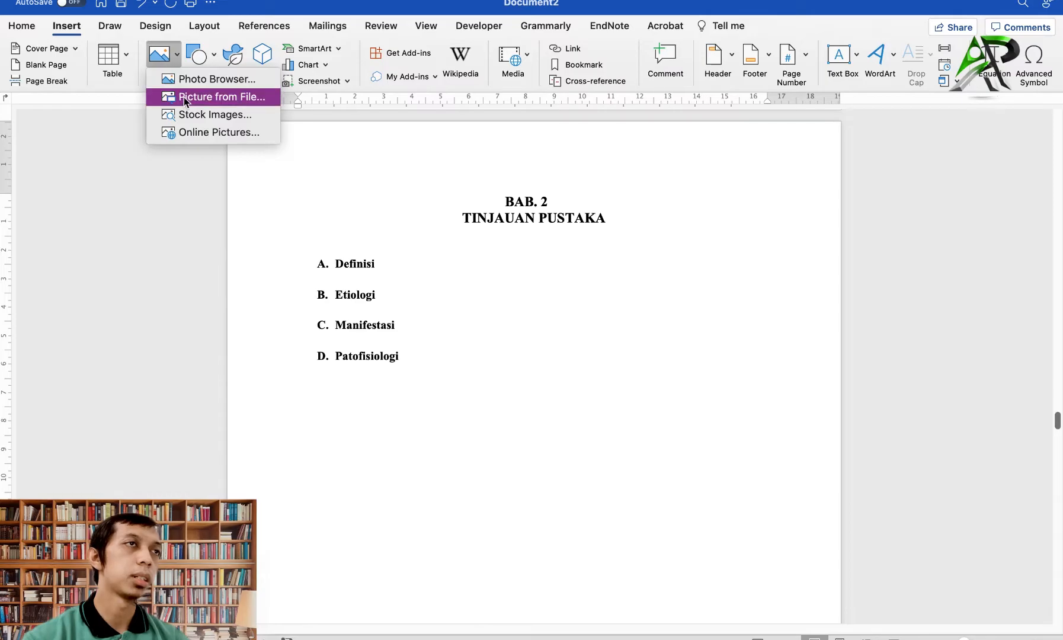
left_click(217, 97)
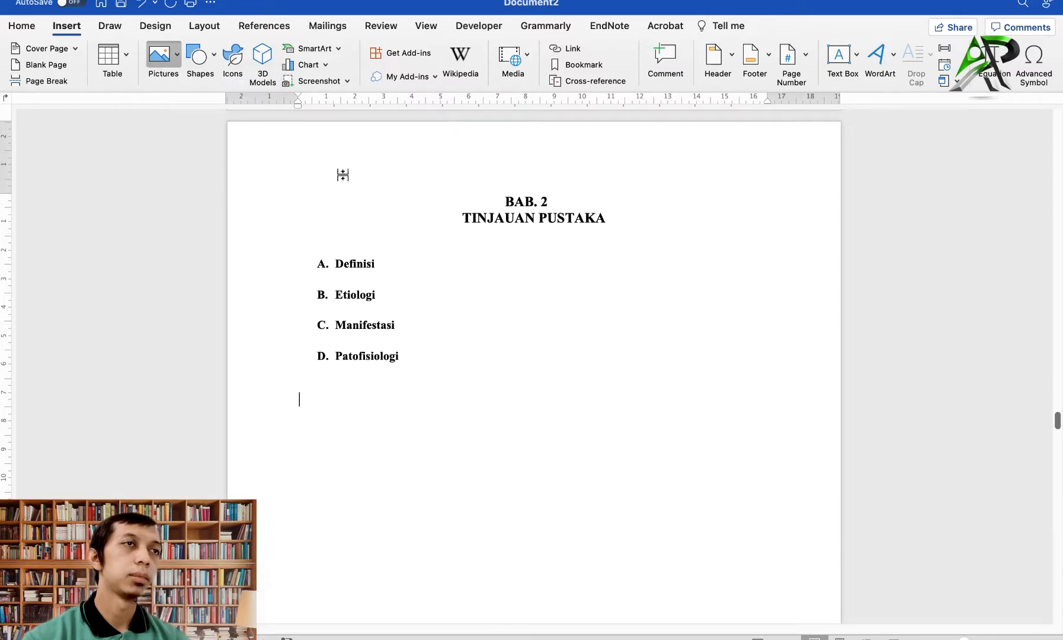
left_click(226, 145)
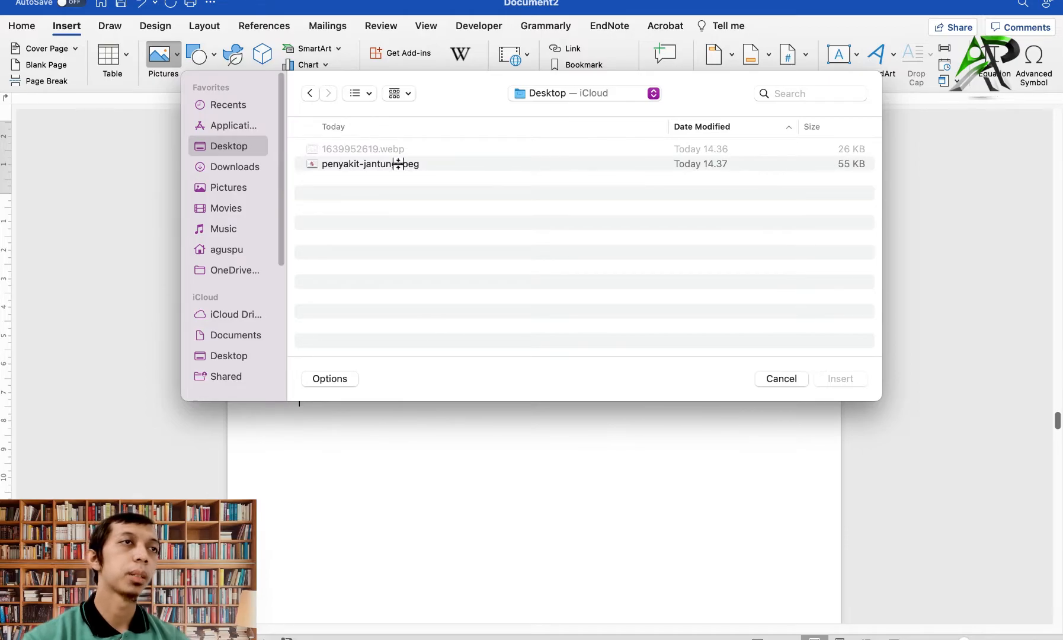
left_click(771, 379)
left_click(41, 28)
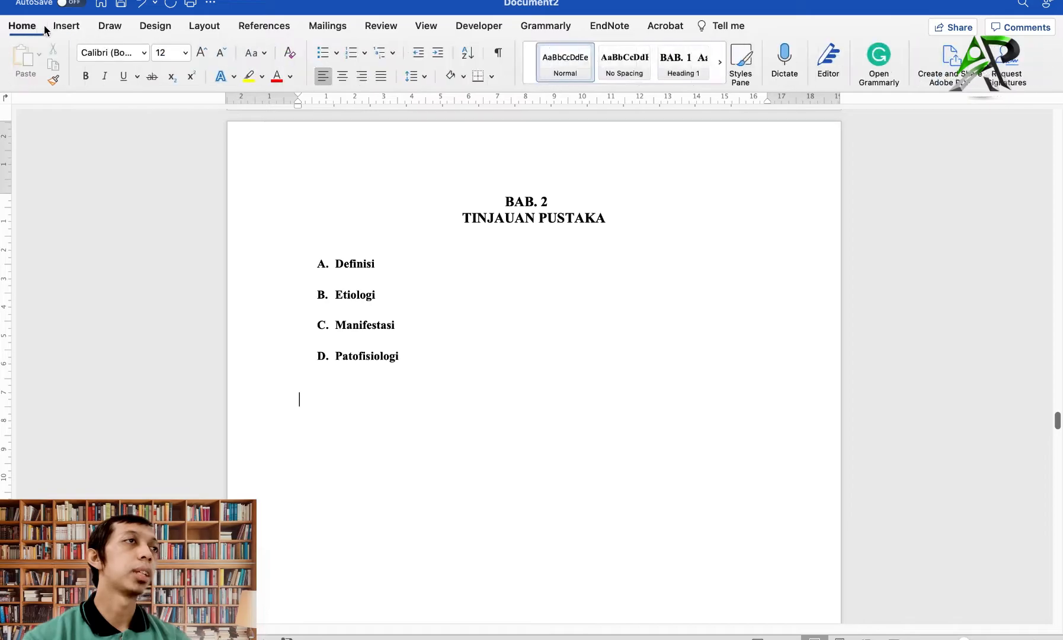
Insert the picture file penyakit-jantung.jpeg from the Desktop below the Patofisiologi subheading.
left_click(64, 26)
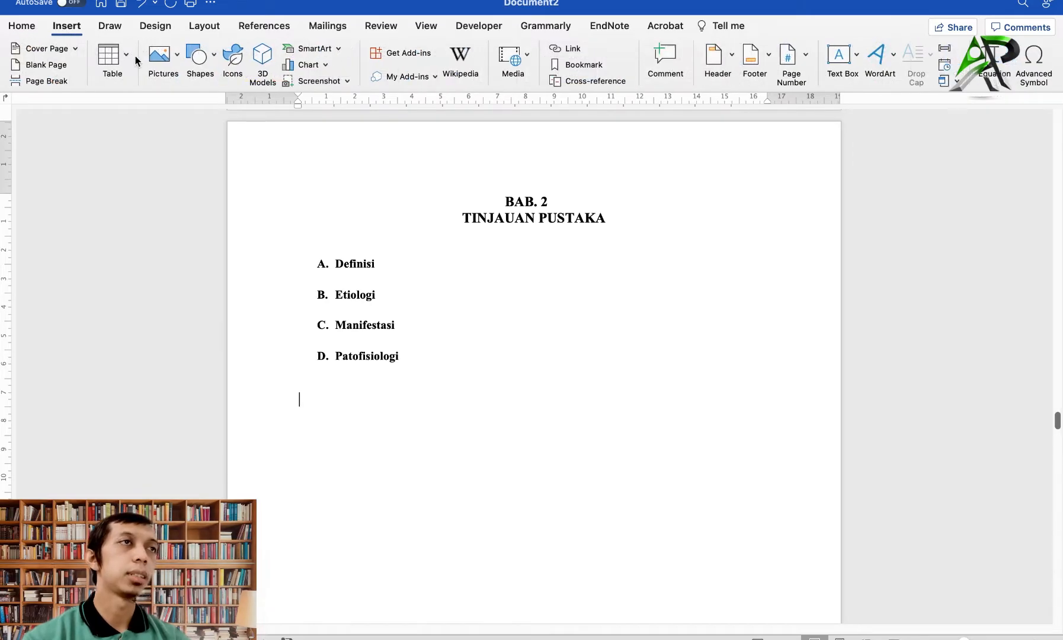
left_click(178, 59)
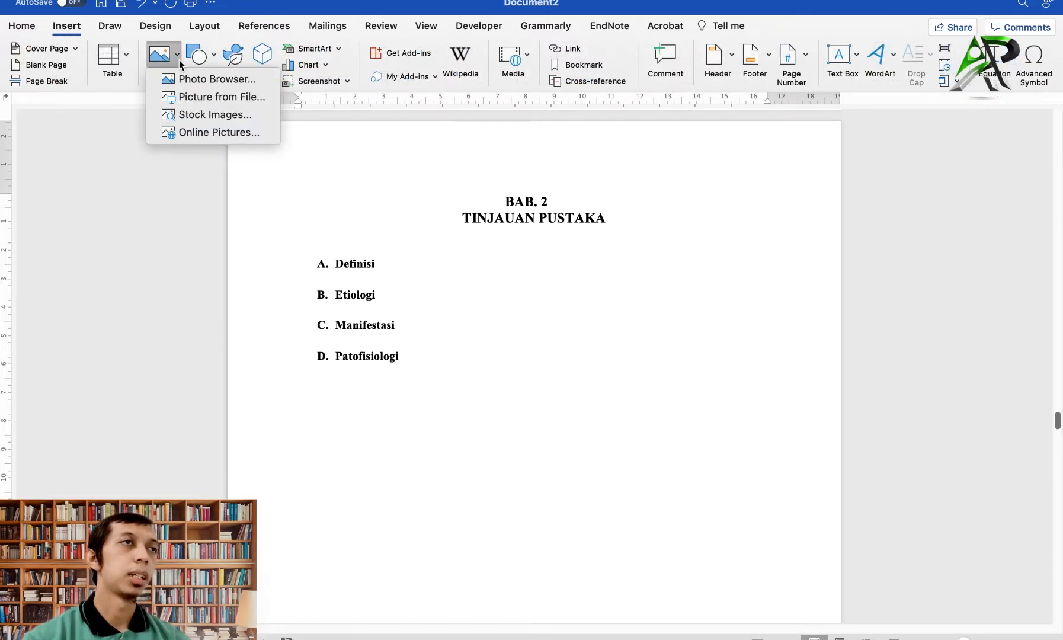
left_click(196, 97)
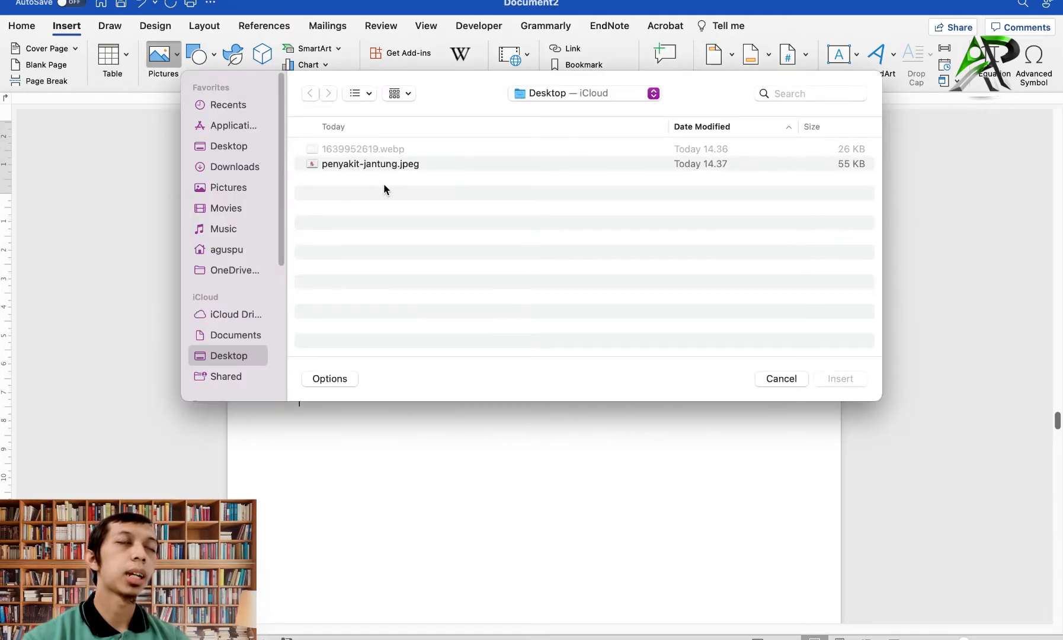
left_click(366, 165)
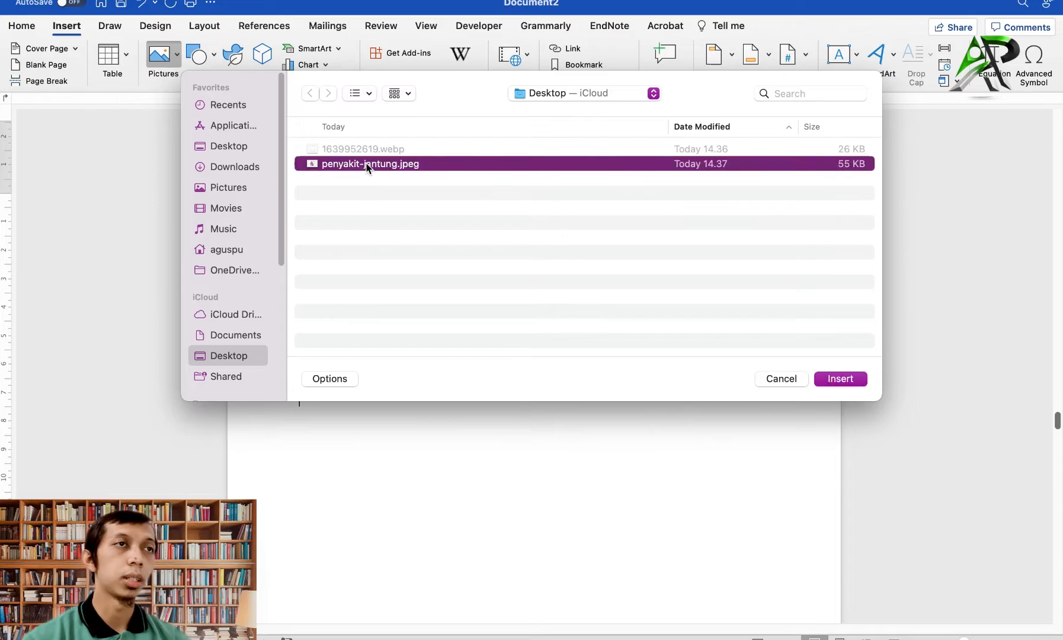
left_click(833, 378)
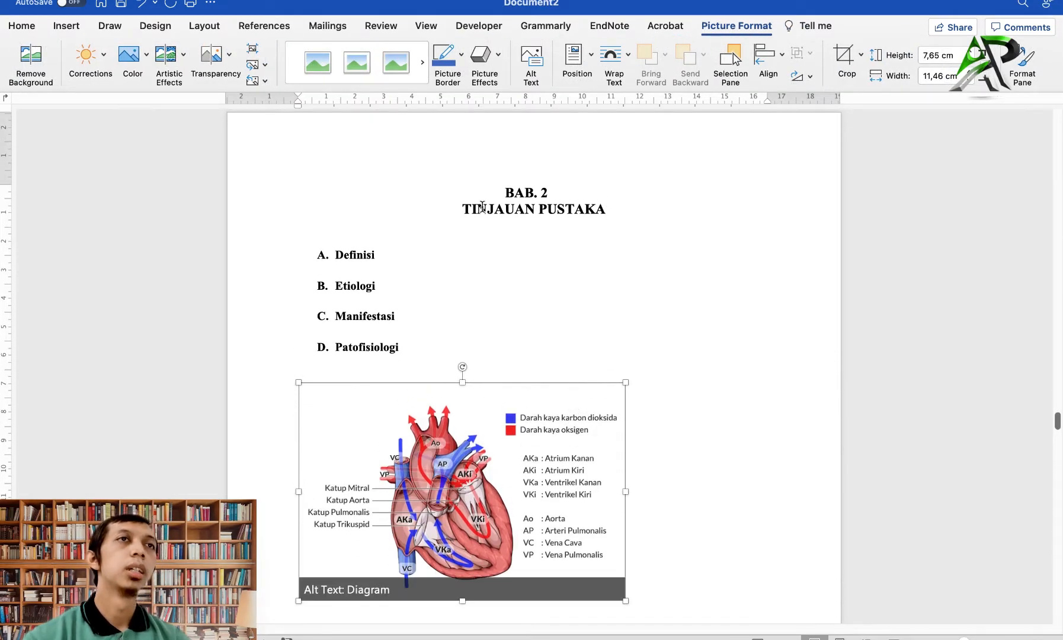
Place the text cursor on the blank line that follows the heart picture.
left_click(248, 27)
scroll(579, 341, "down", 2)
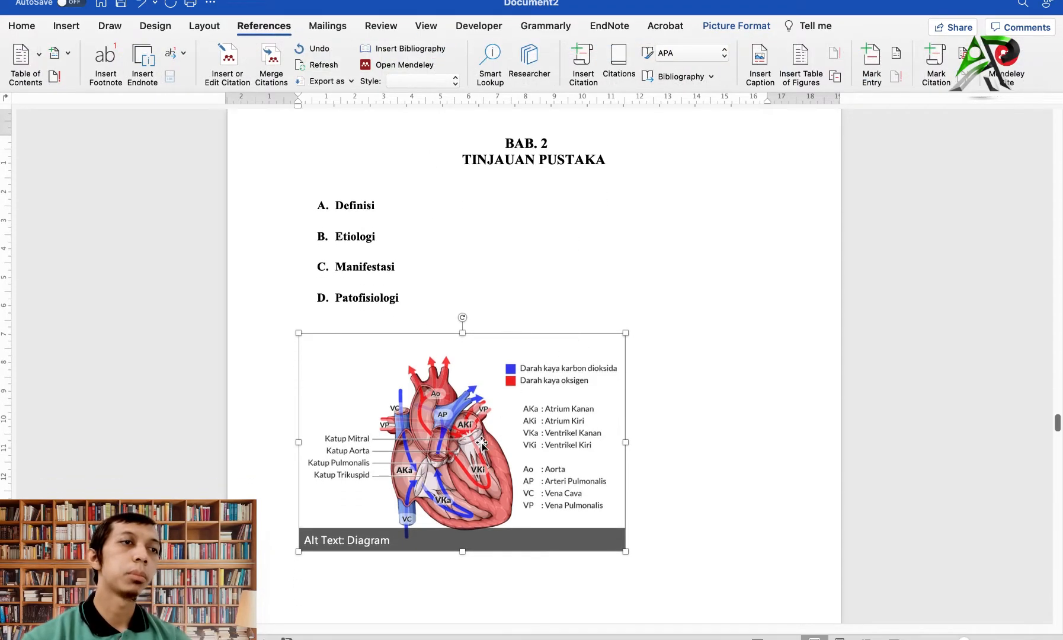
left_click(712, 416)
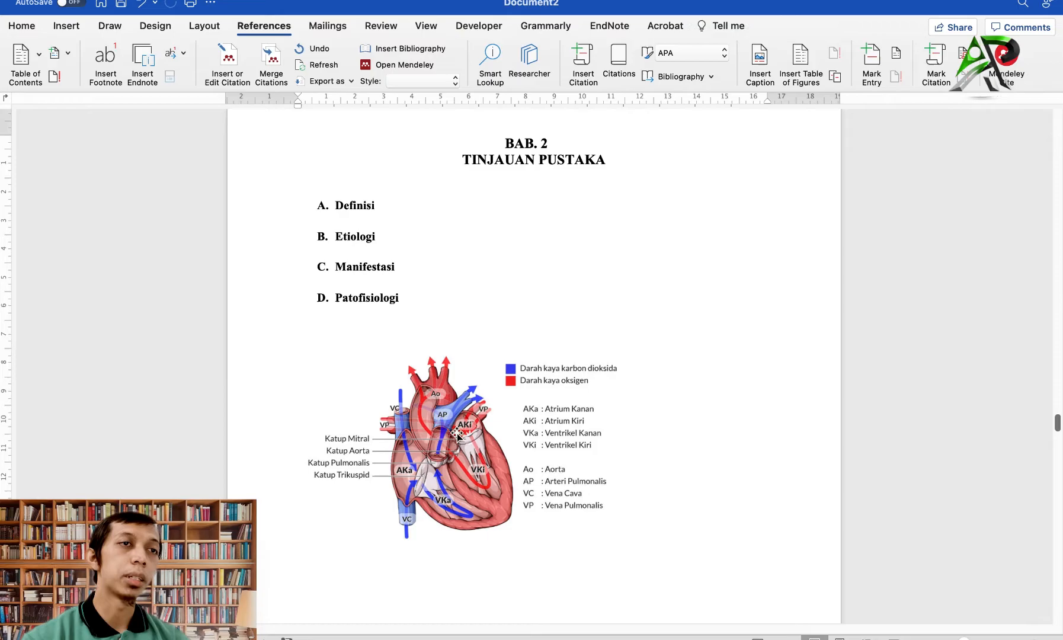
left_click(457, 434)
left_click(382, 583)
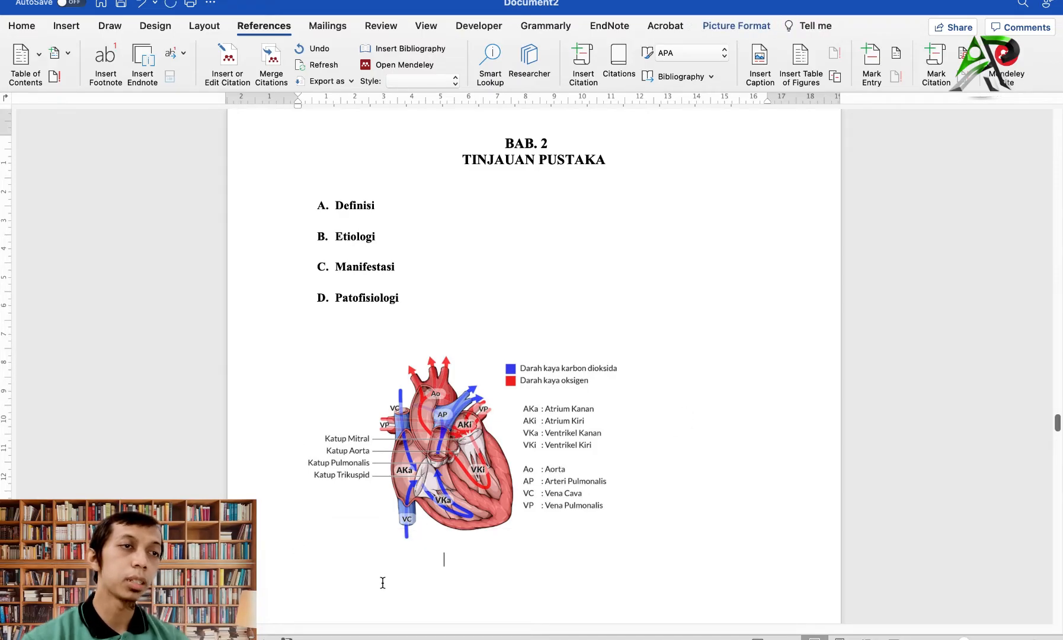
scroll(356, 587, "down", 5)
left_click(300, 595)
Try a plain "Gambar" label directly under the heart picture and erase it, leaving the cursor on an empty line there.
type("Gambar")
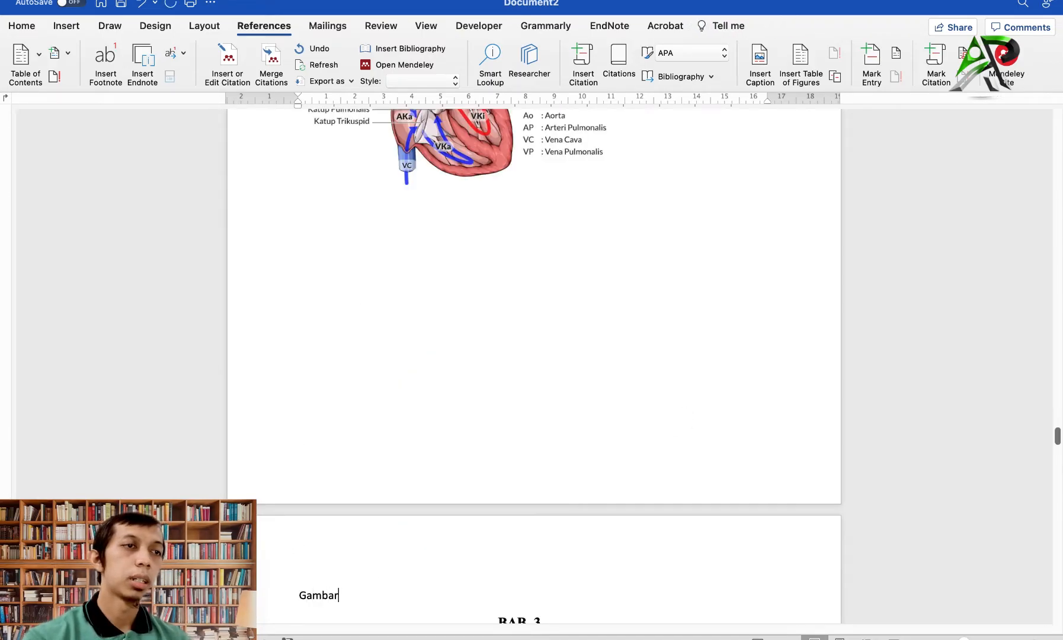
key("BackSpace")
key("BackSpace")
key("BackSpace")
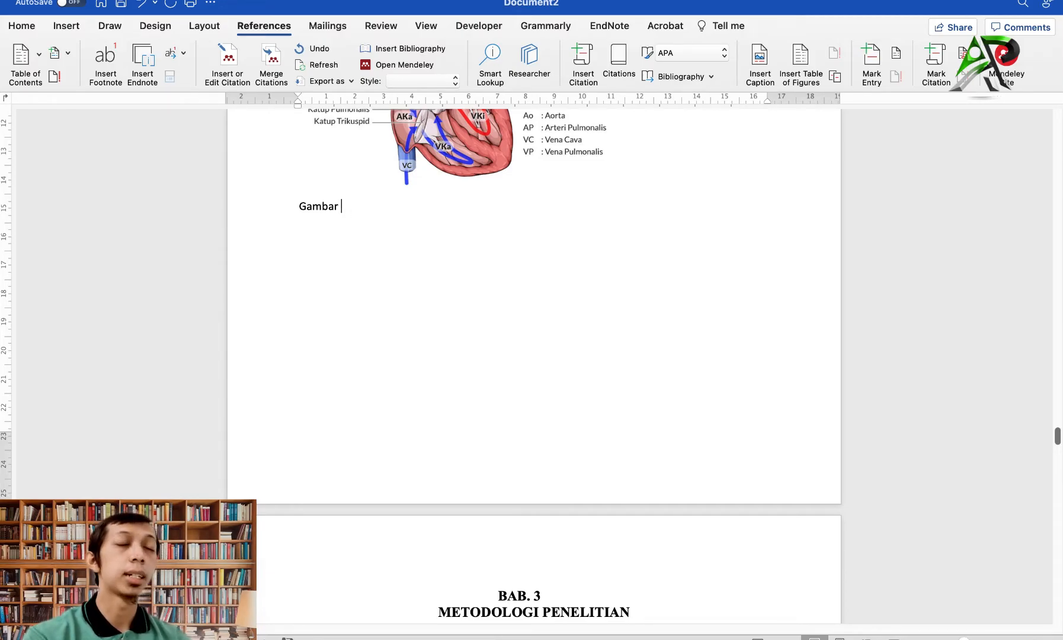
key("BackSpace")
key("BackSpace")
key("BackSpace")
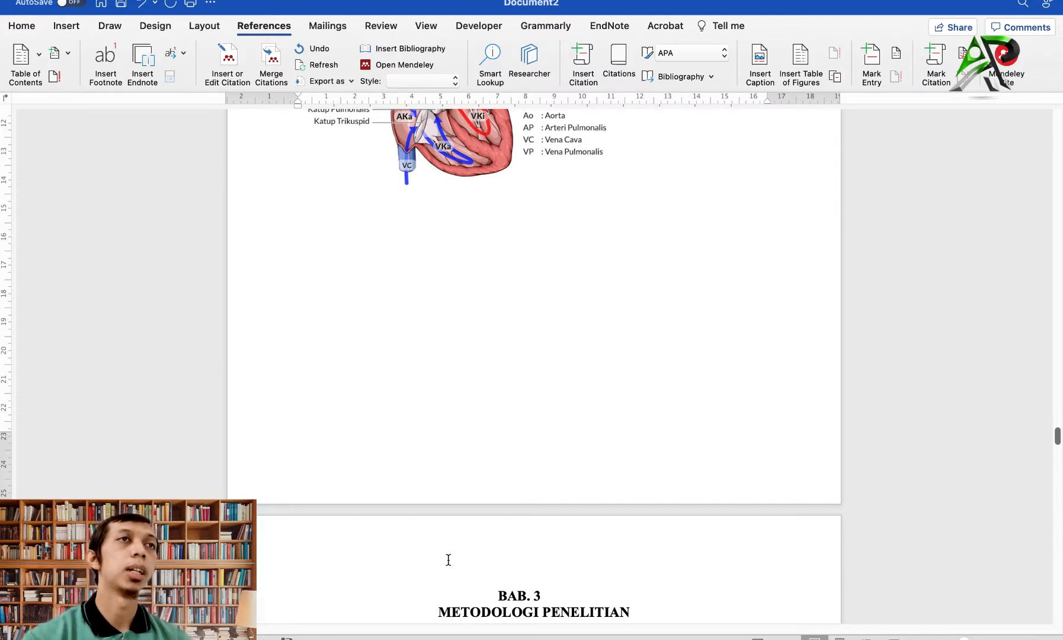
scroll(449, 559, "up", 2)
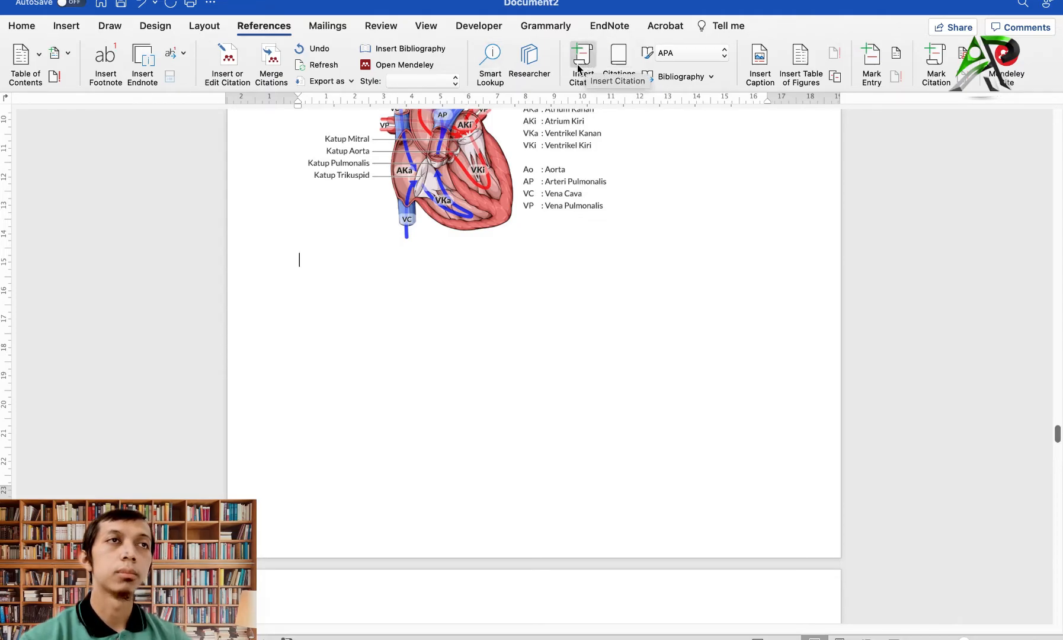
left_click(760, 57)
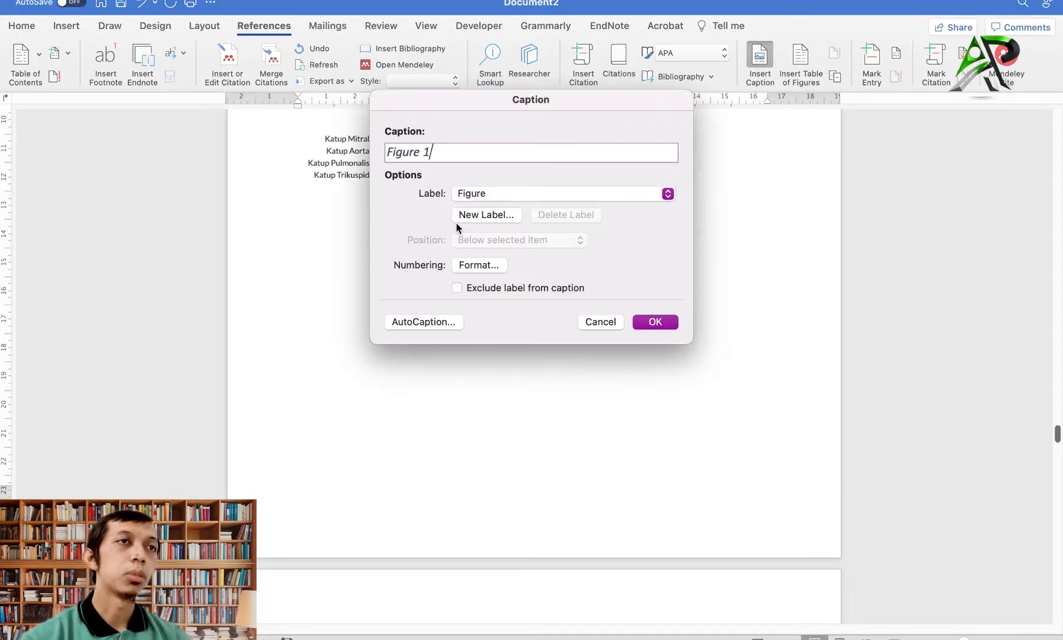
left_click(589, 321)
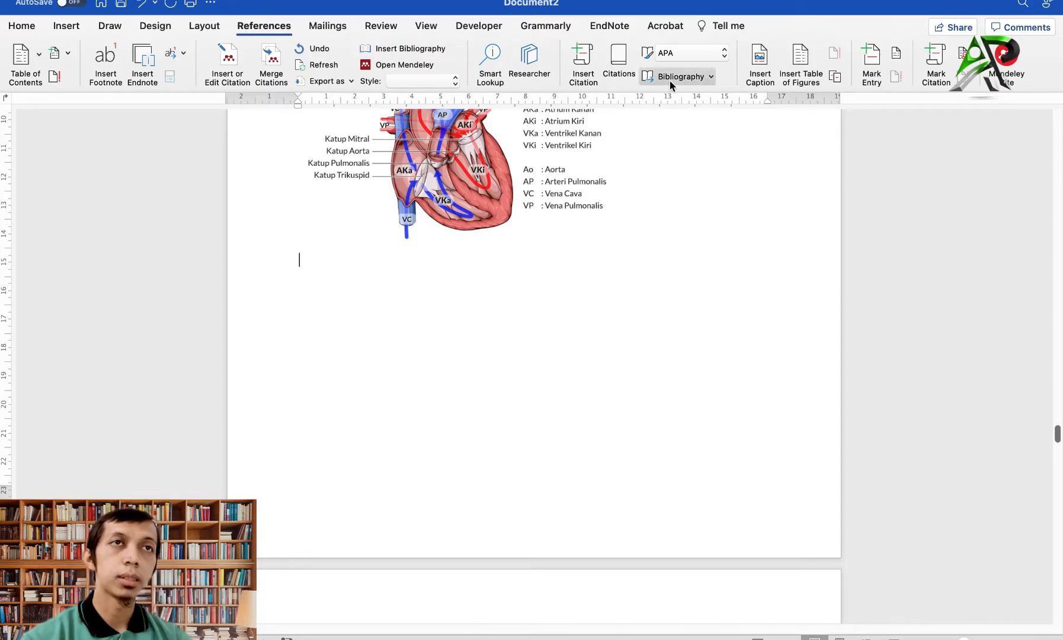
Start a caption below the heart picture and create a new caption label named Gambar.
left_click(759, 65)
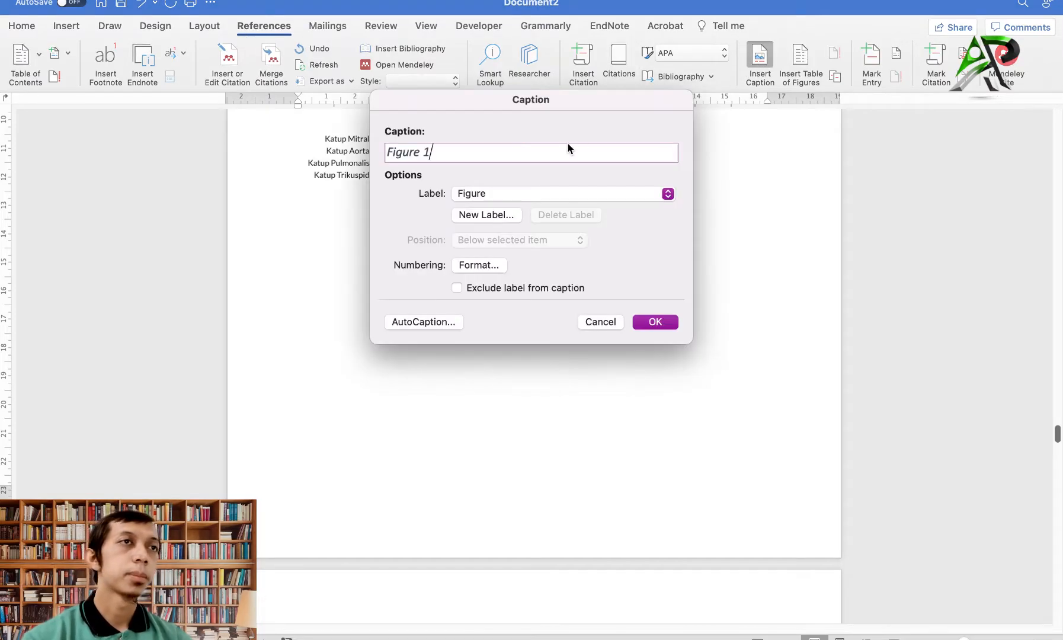
left_click(496, 215)
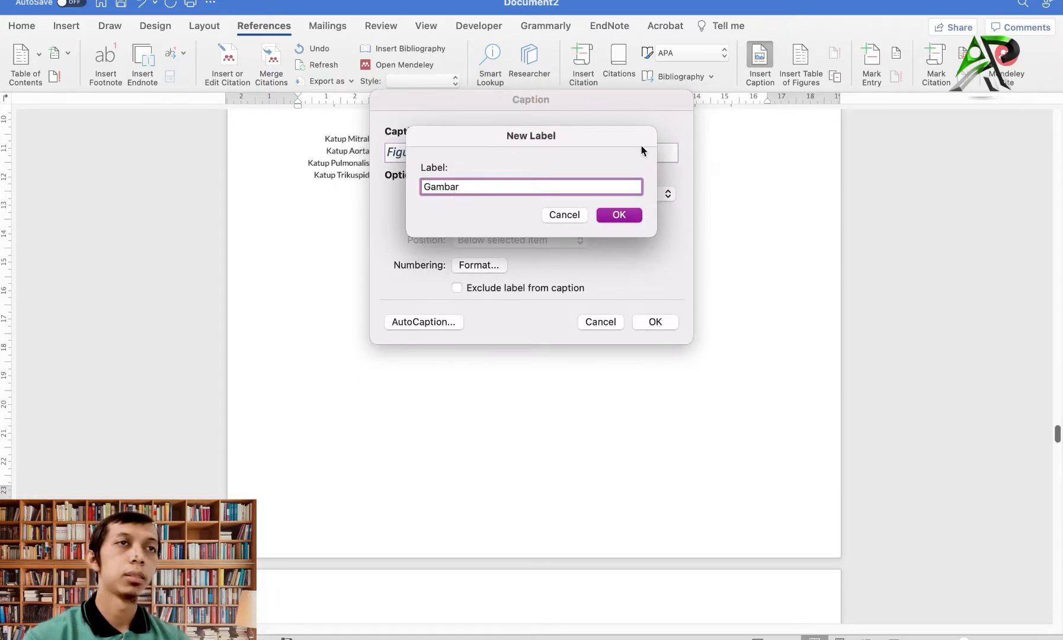
left_click(626, 216)
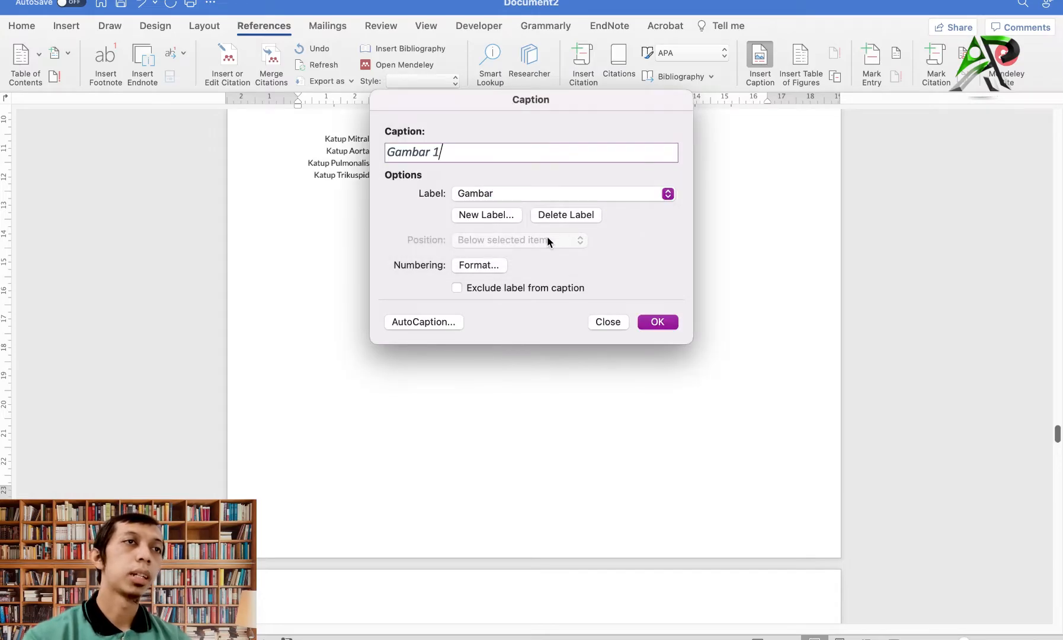
Include the chapter number in the caption numbering with a period separator, and insert the Gambar caption below the heart picture.
left_click(478, 266)
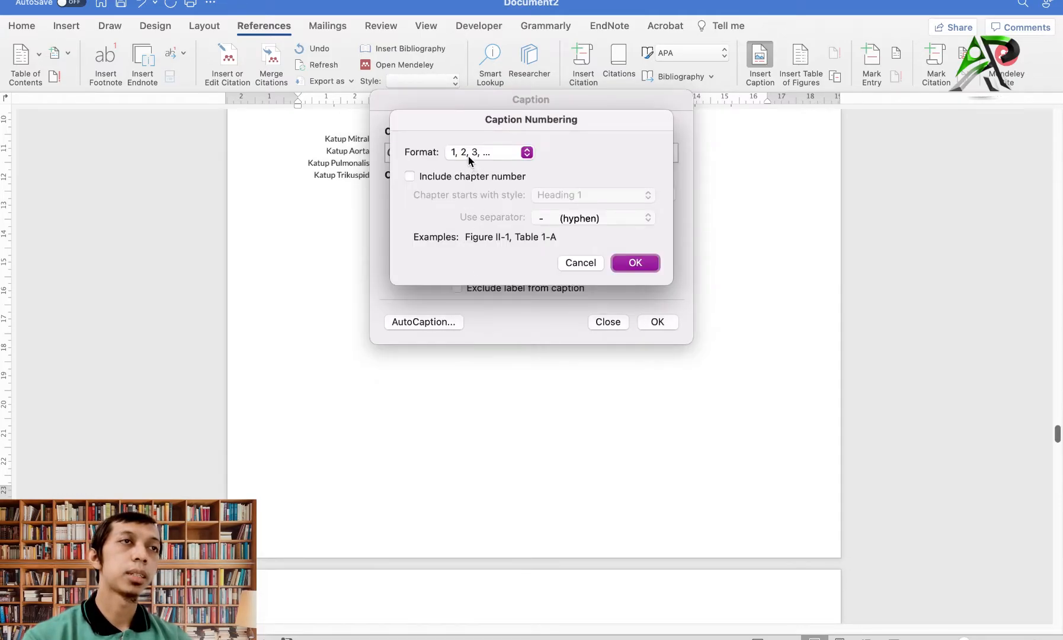
left_click(409, 176)
left_click(568, 219)
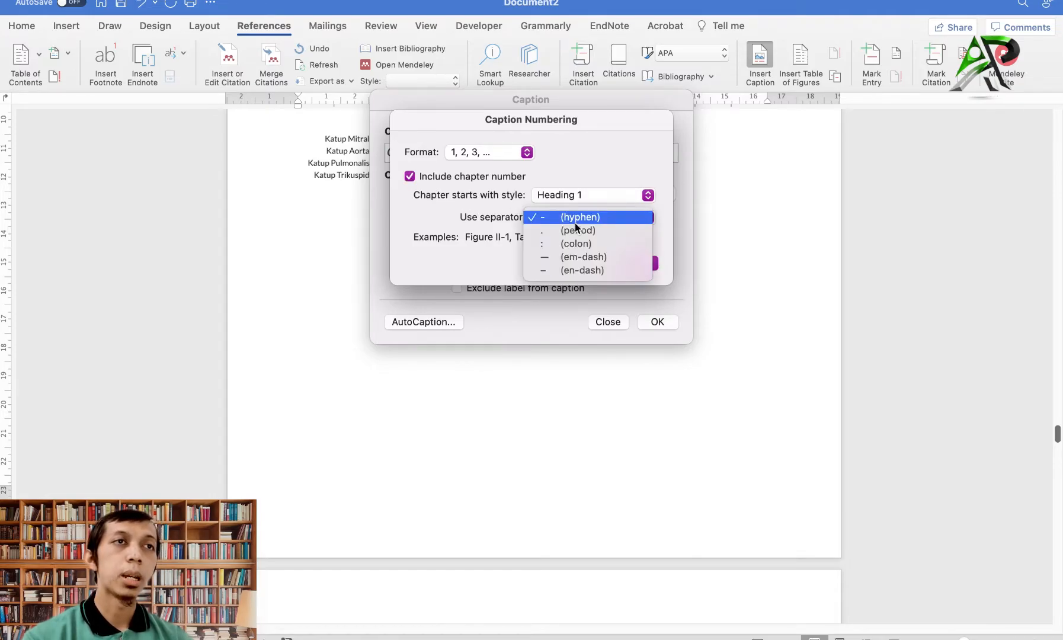
left_click(577, 231)
left_click(635, 264)
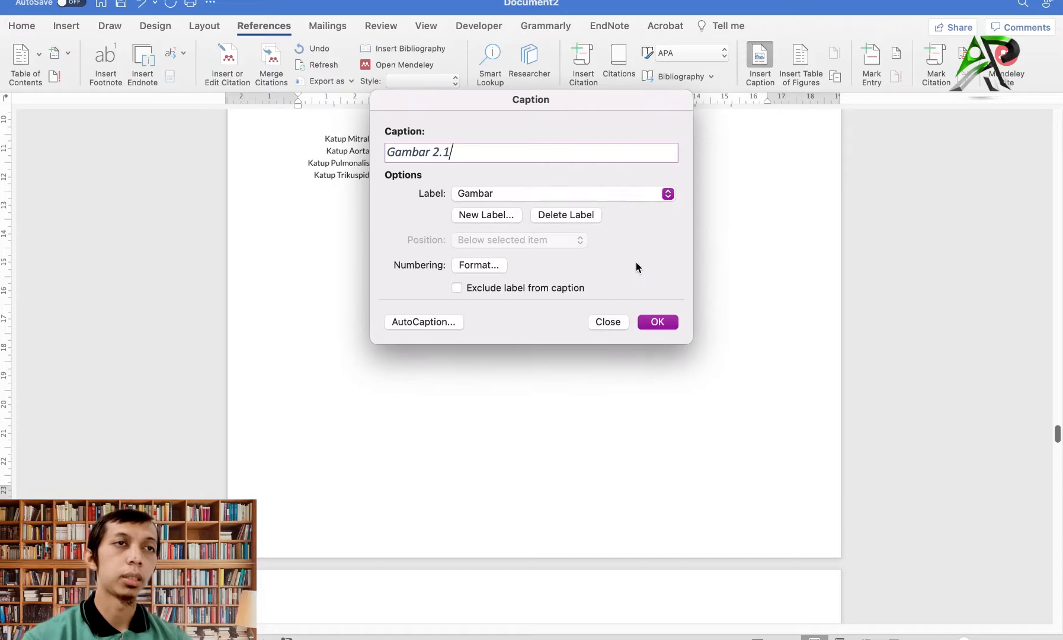
left_click(659, 322)
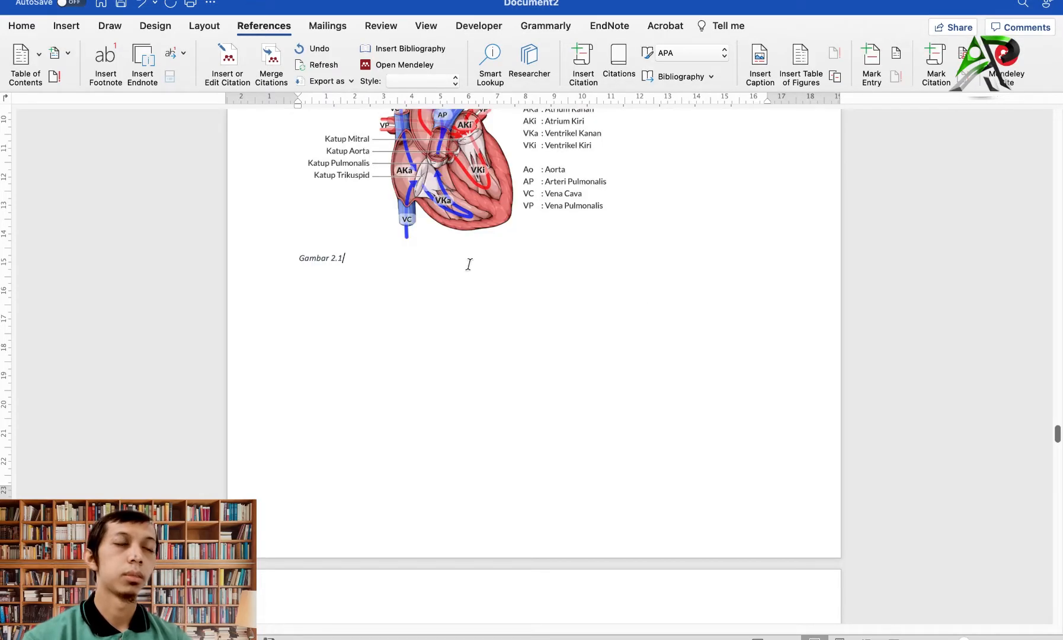
Add the title "Anatomi Jantung" after the figure number in the heart picture's caption.
scroll(411, 254, "up", 4)
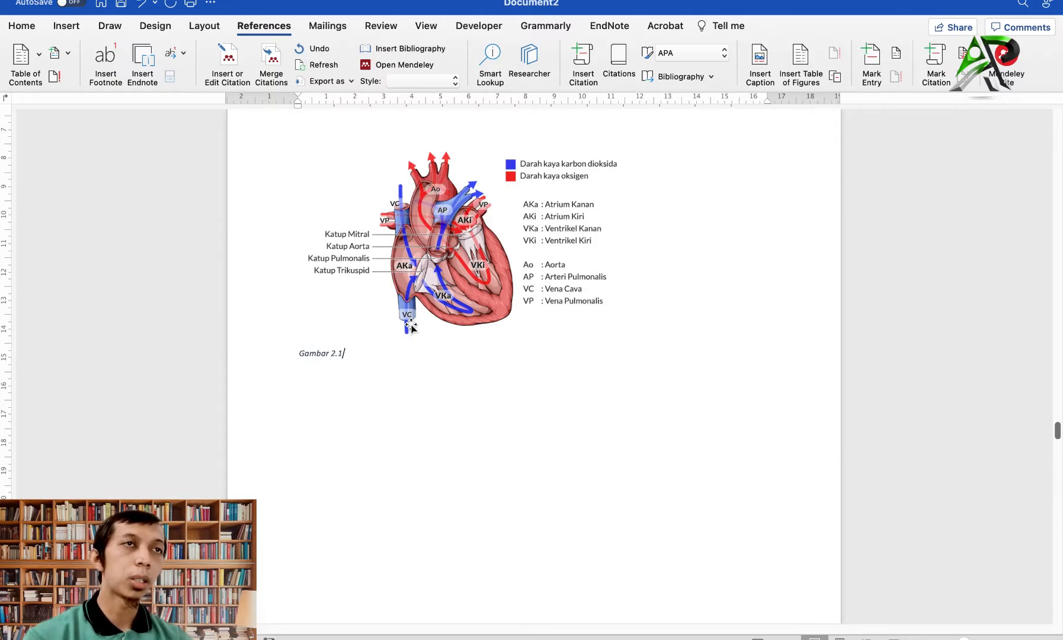
type(".")
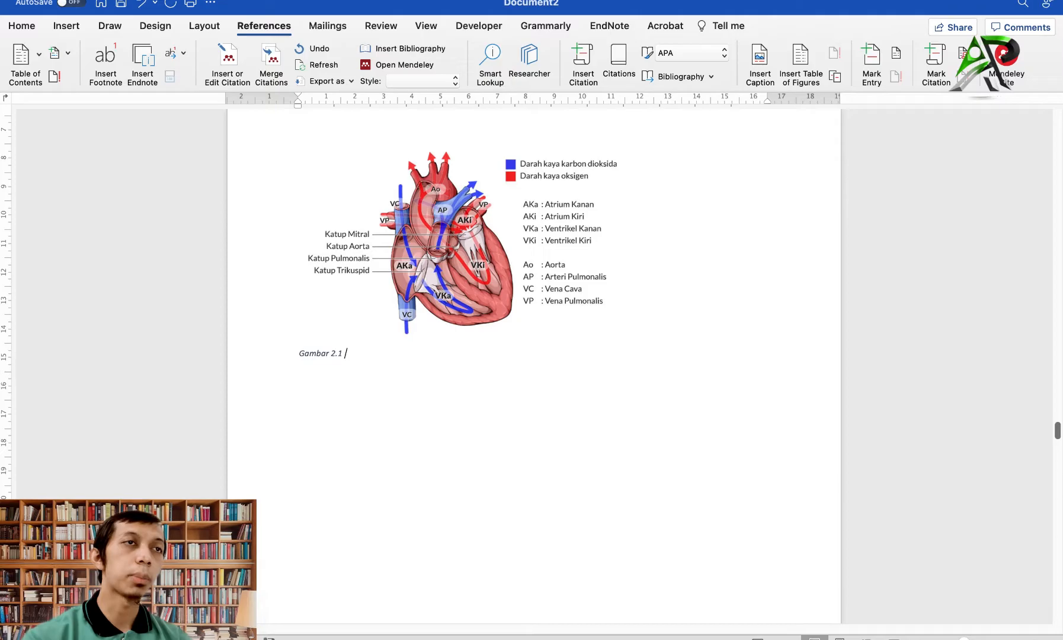
scroll(422, 320, "up", 15)
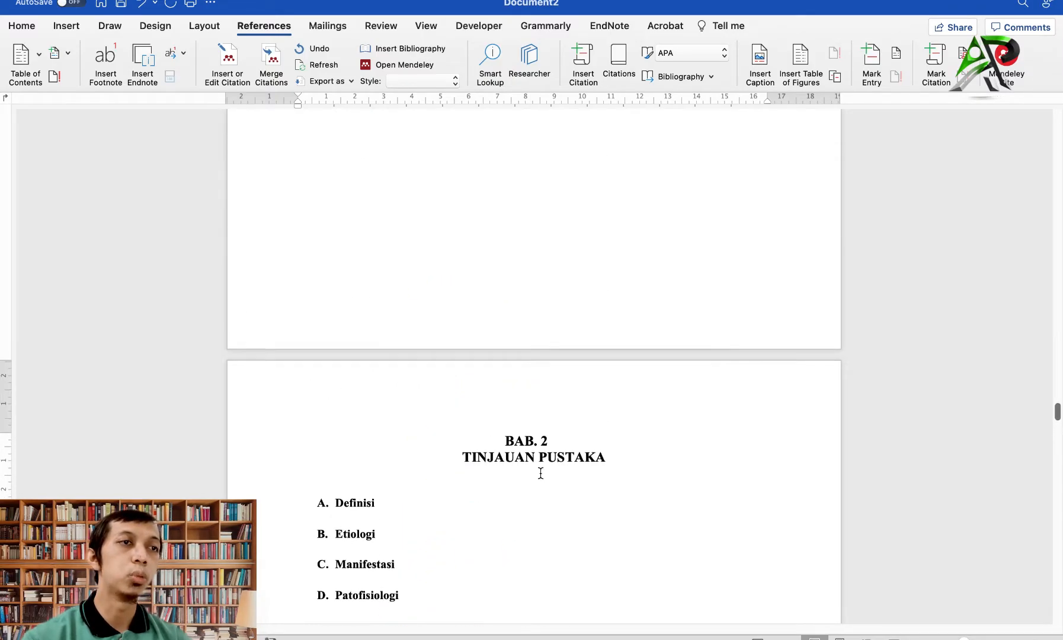
scroll(541, 473, "down", 10)
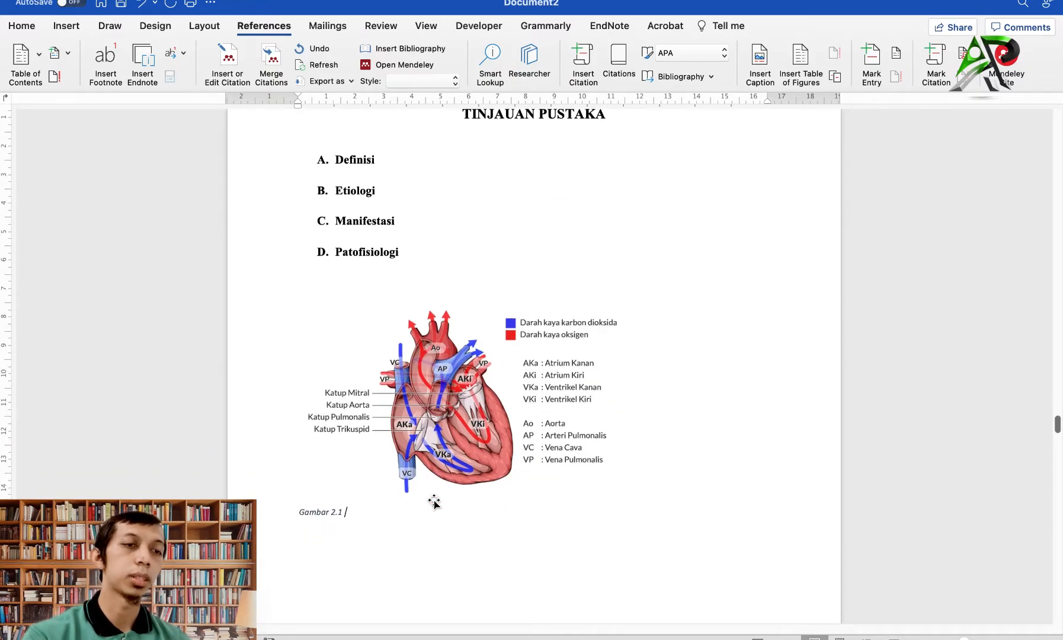
type("Anatomi Jantung")
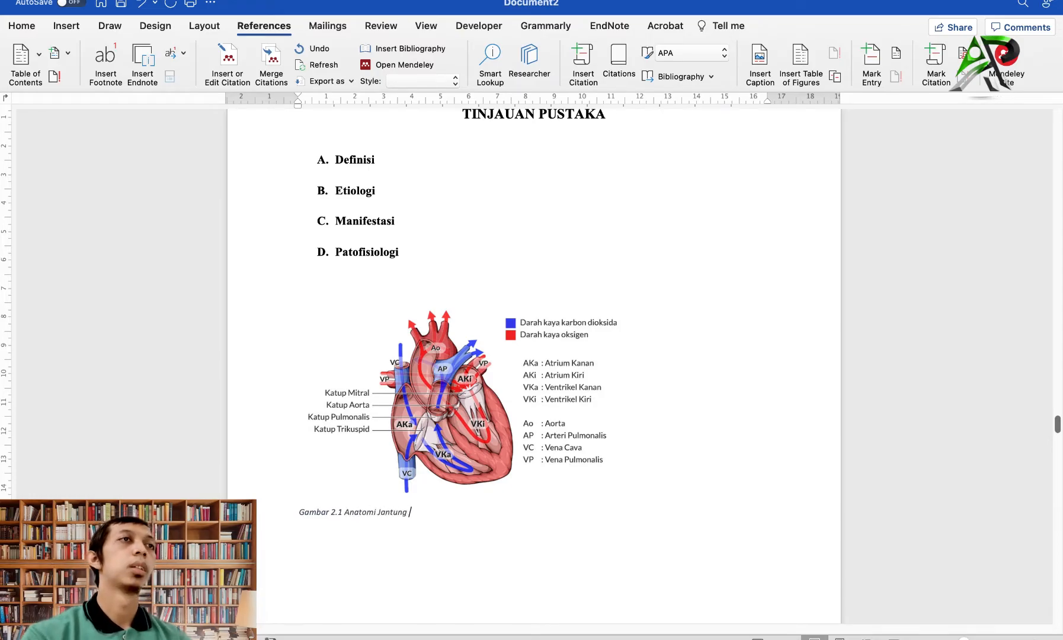
Modify the Caption style of the selected heart picture caption, setting its font color to black.
key("alt+shift+Left")
key("alt+shift+Left")
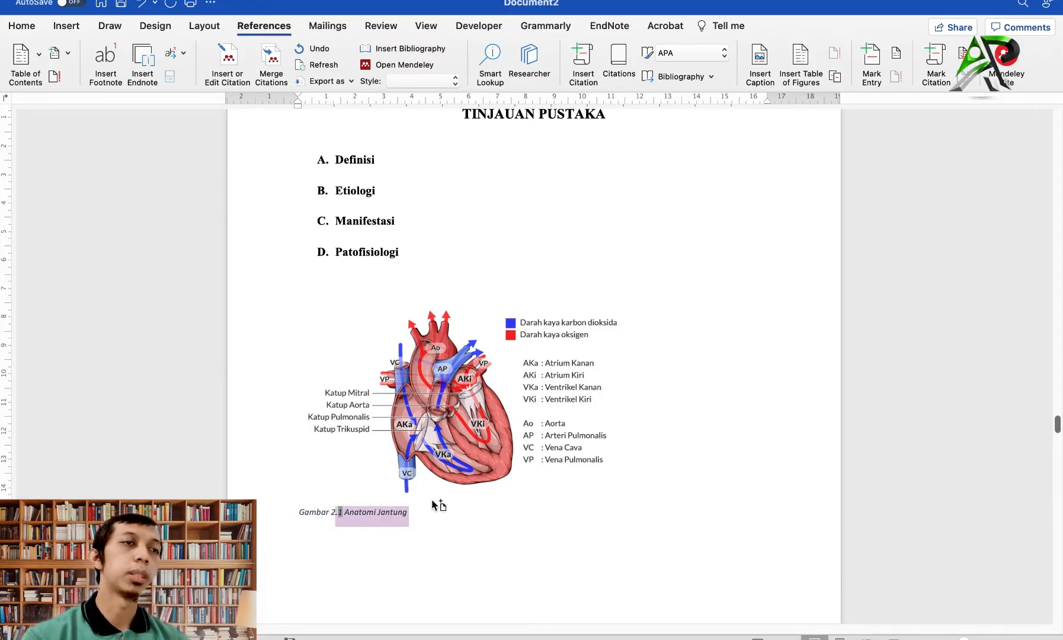
key("alt+shift+Left")
key("alt+shift+Left")
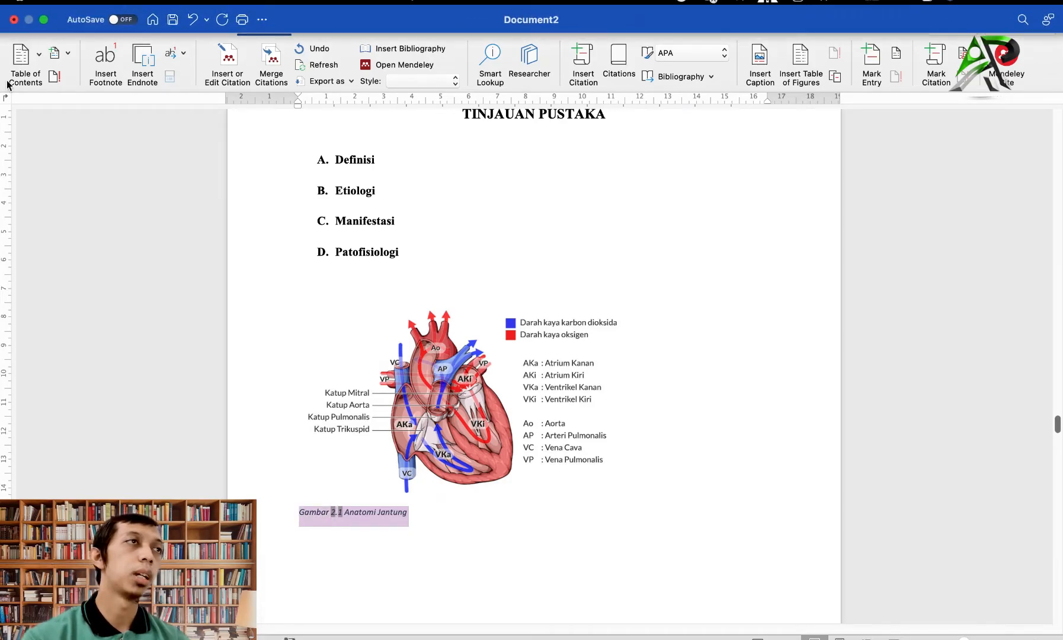
left_click(22, 26)
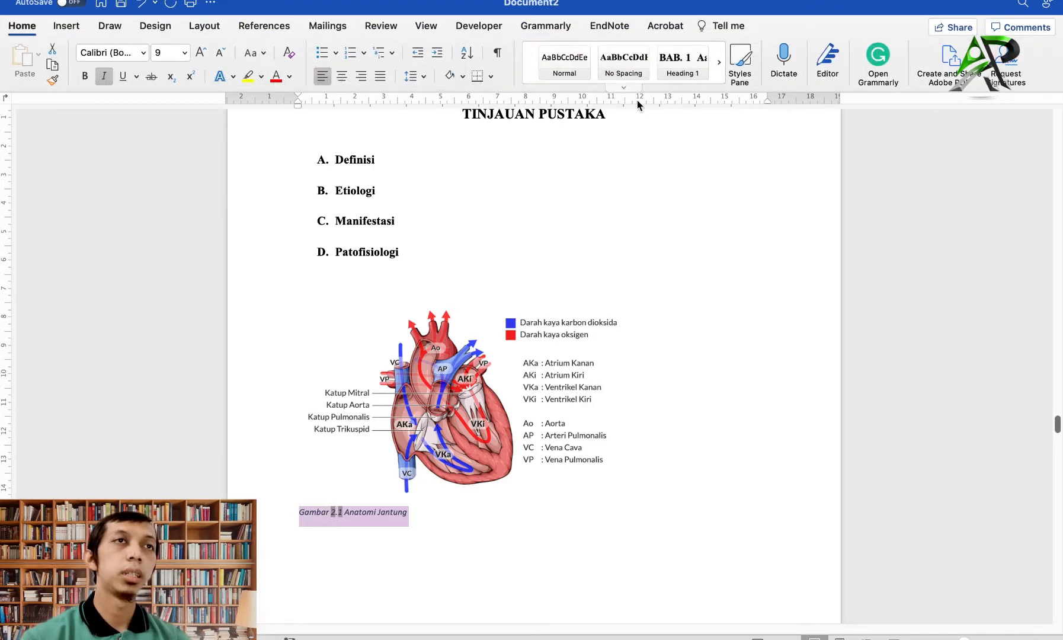
left_click(625, 87)
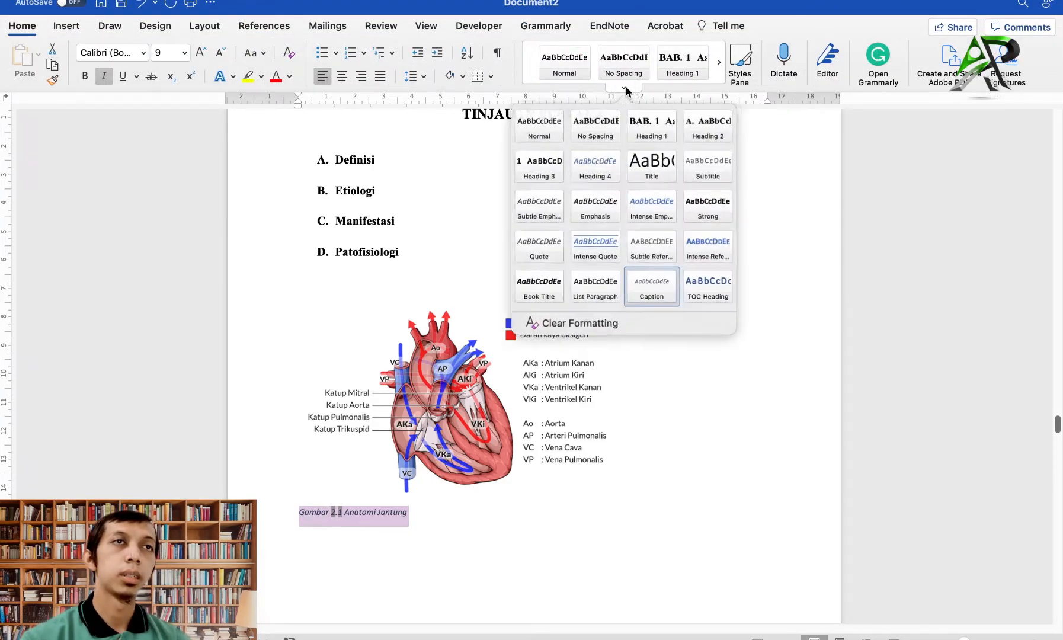
right_click(643, 290)
left_click(672, 311)
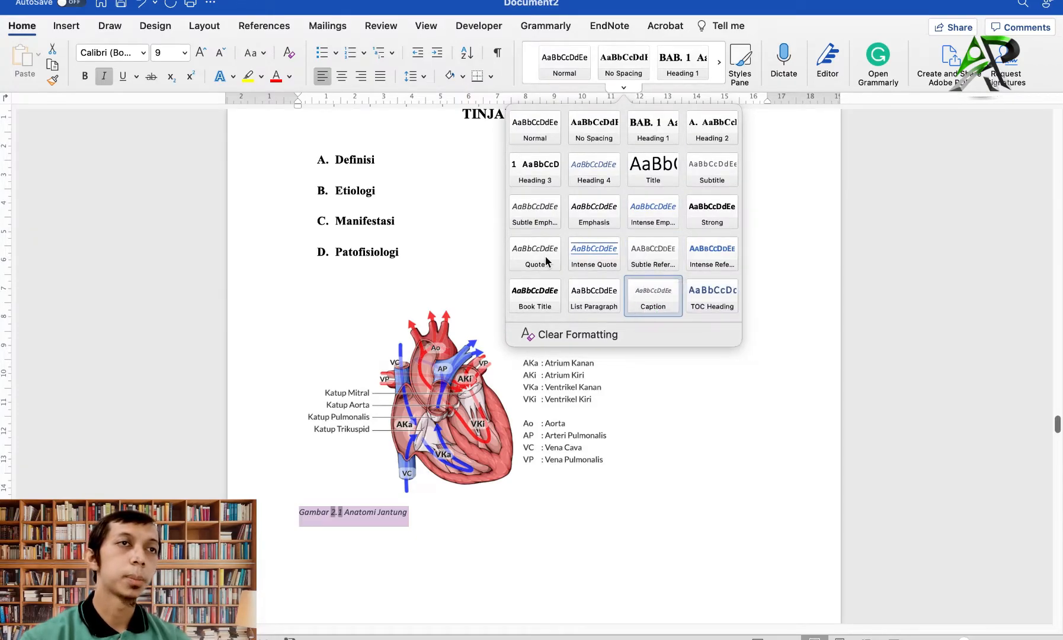
left_click(608, 214)
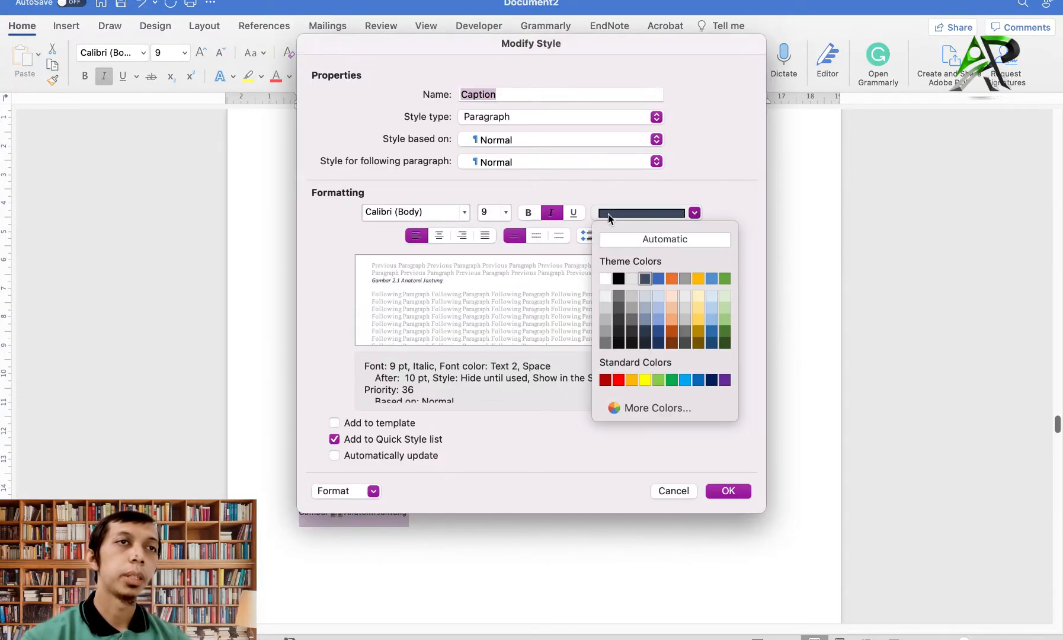
left_click(618, 278)
Set the Caption style to Times New Roman, 10 pt, centered, and apply the changes.
left_click(506, 214)
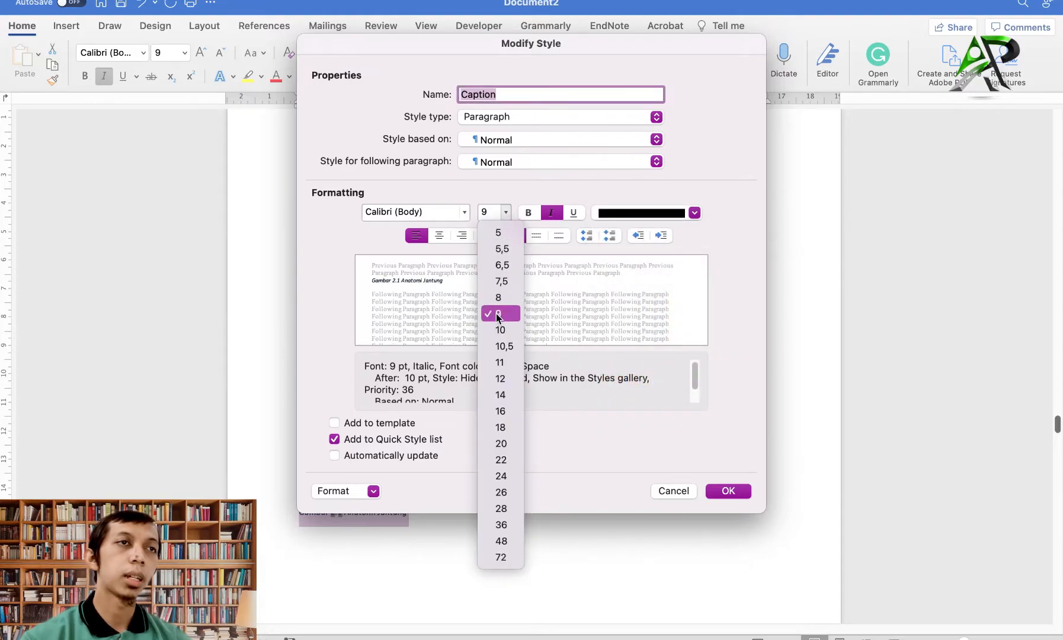
left_click(439, 264)
left_click(464, 212)
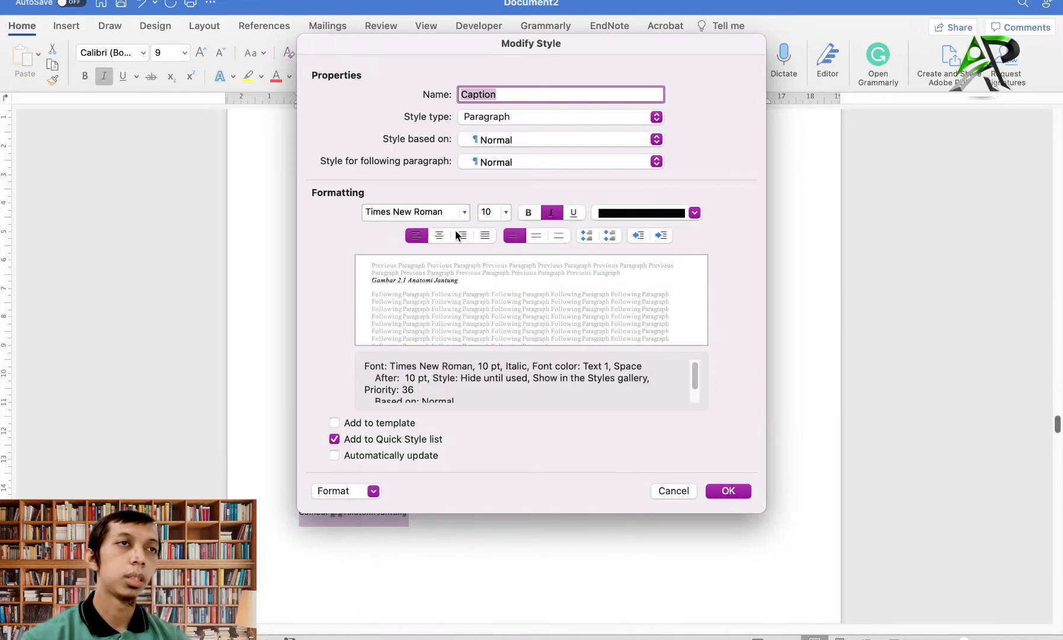
left_click(439, 236)
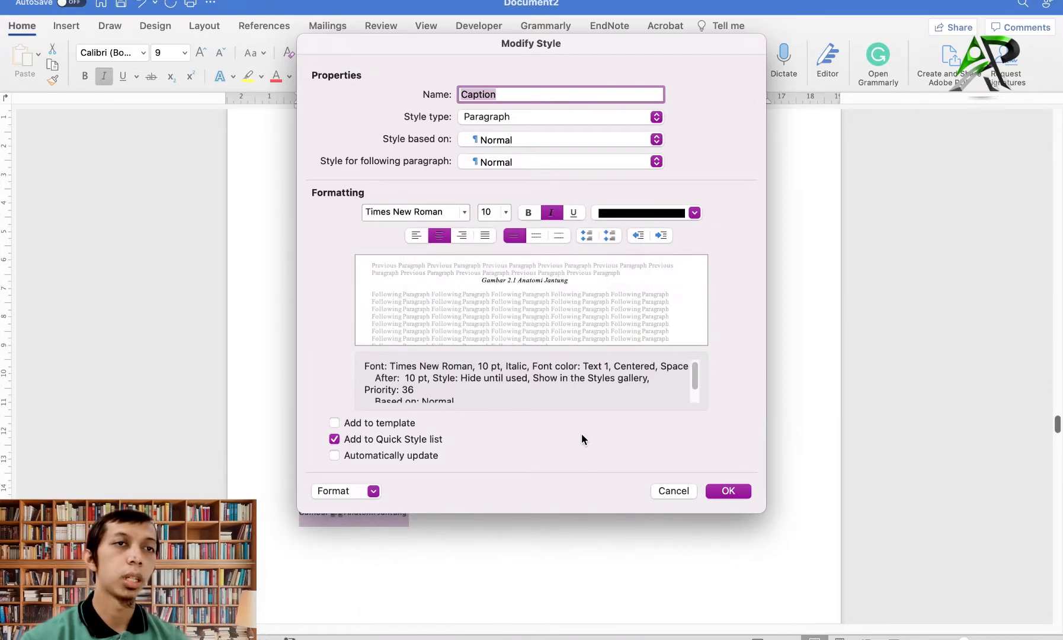
left_click(711, 489)
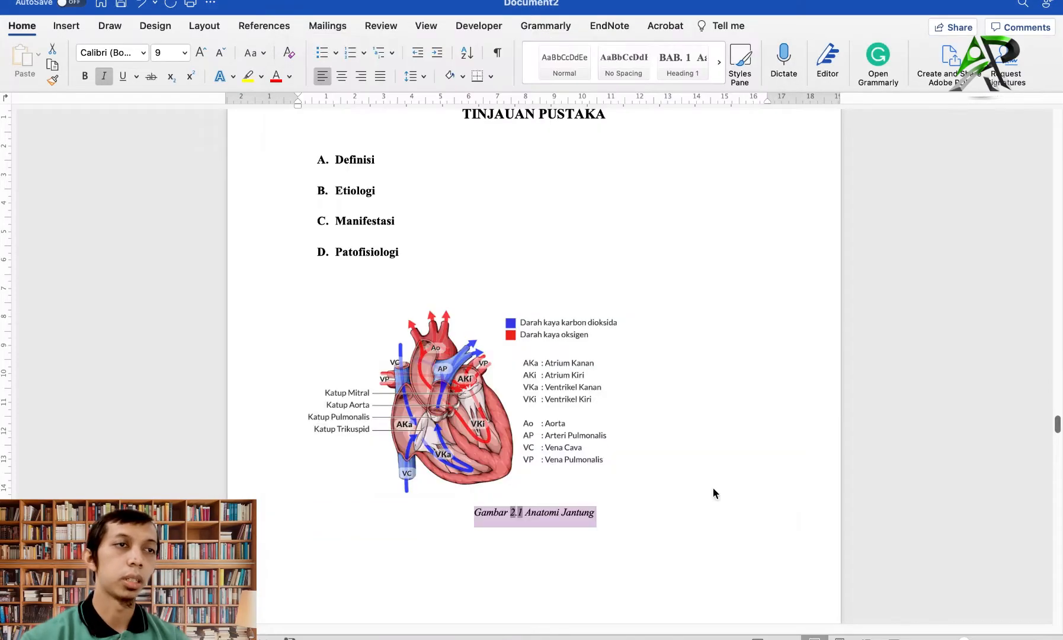
left_click(622, 514)
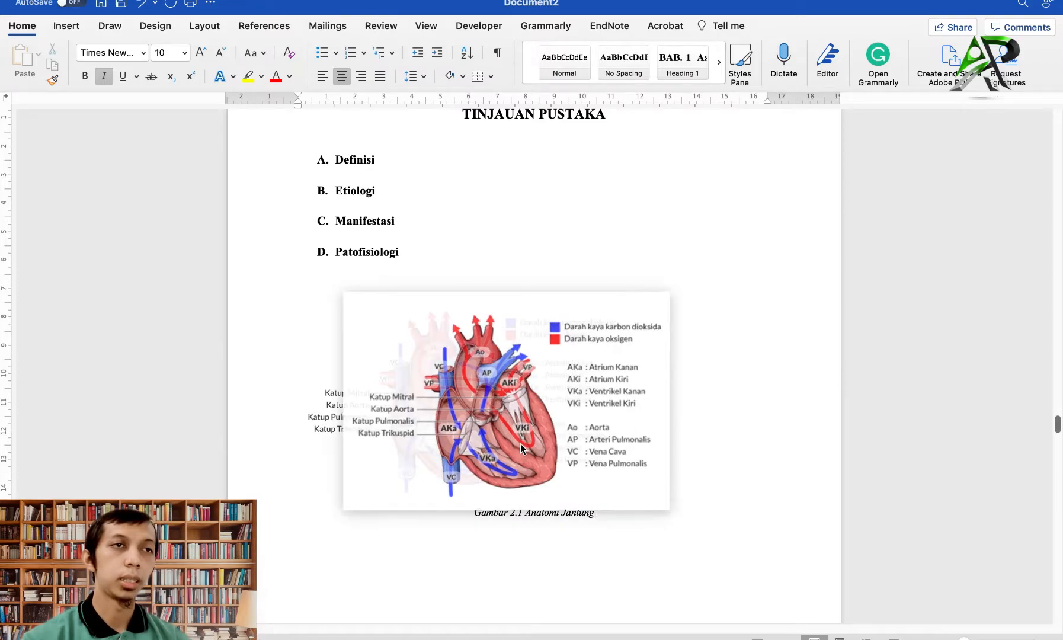
Set the heart picture's text wrapping to In Front of Text and shrink it, moving it up over the chapter headings.
left_click(462, 423)
right_click(462, 423)
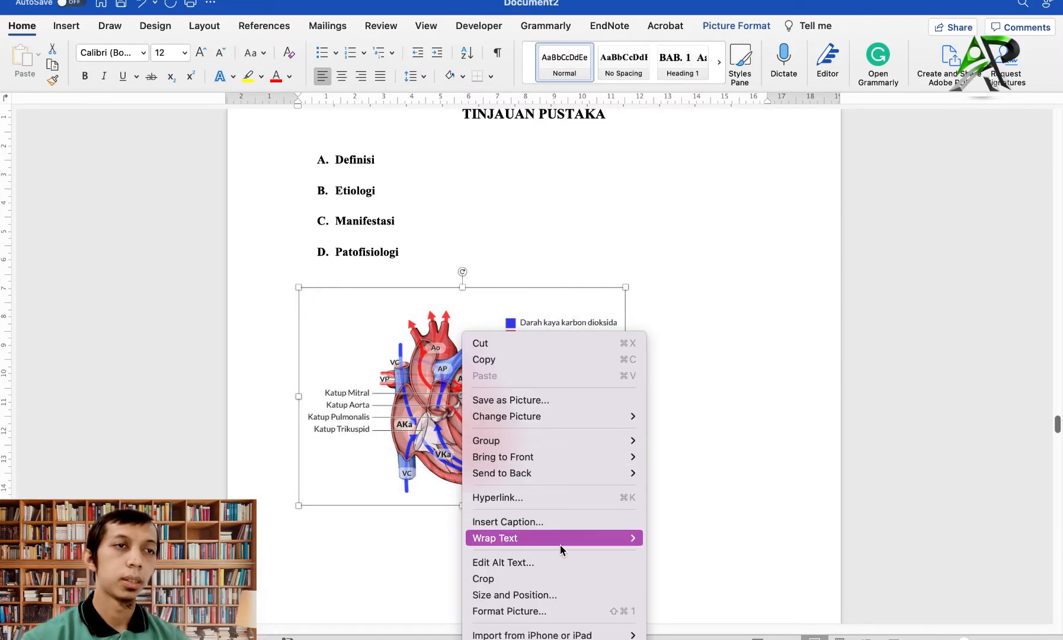
mouse_move(560, 539)
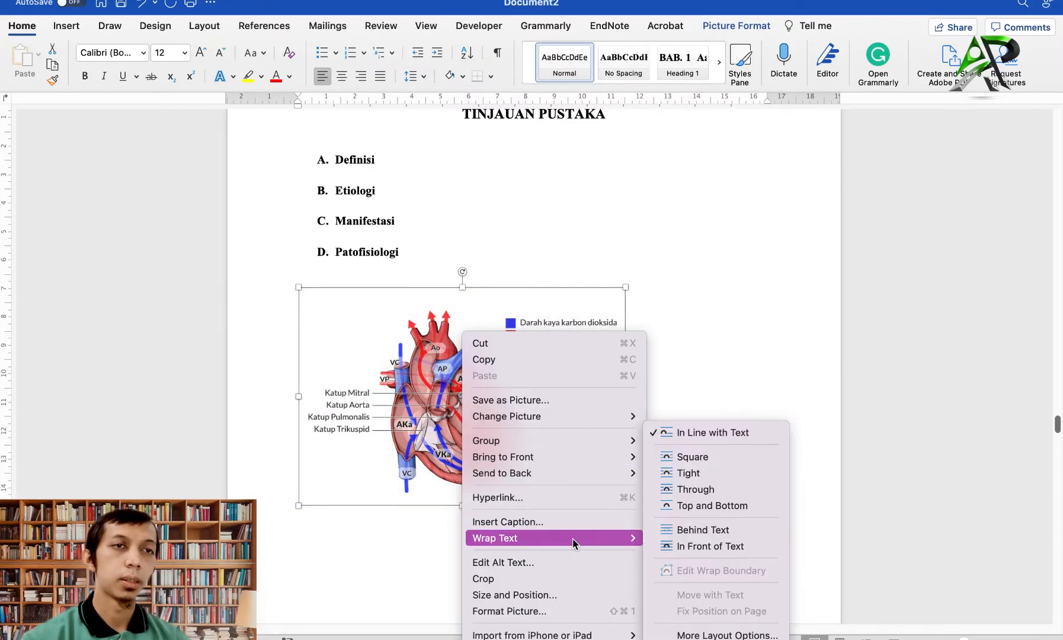
left_click(705, 546)
left_click_drag(456, 384, 515, 321)
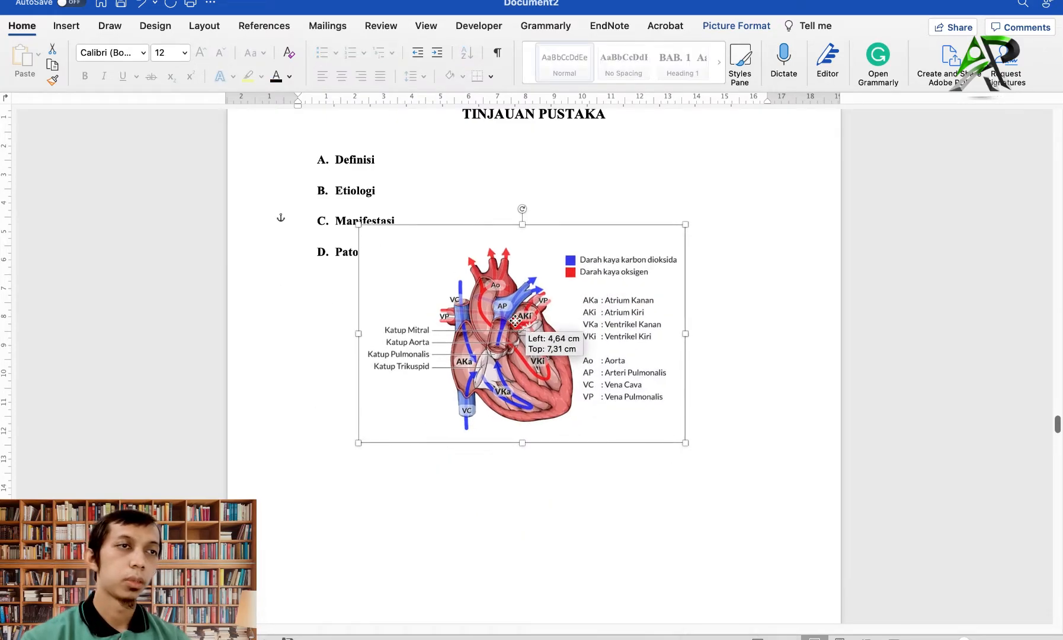
left_click_drag(360, 225, 474, 301)
left_click_drag(592, 356, 478, 164)
Add blank lines above the Gambar 2.1 caption and place the heart picture between the Patofisiologi heading and its caption.
left_click(465, 308)
key("Return")
key("Return")
key("Return")
key("Return")
key("Return")
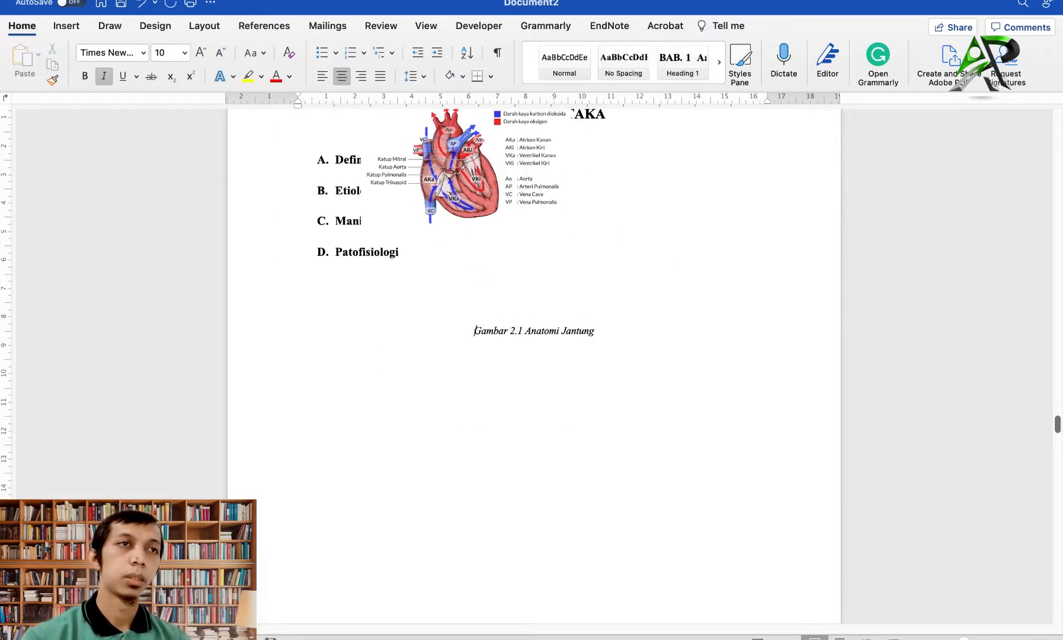
scroll(483, 298, "up", 2)
left_click_drag(468, 228, 532, 400)
left_click(742, 451)
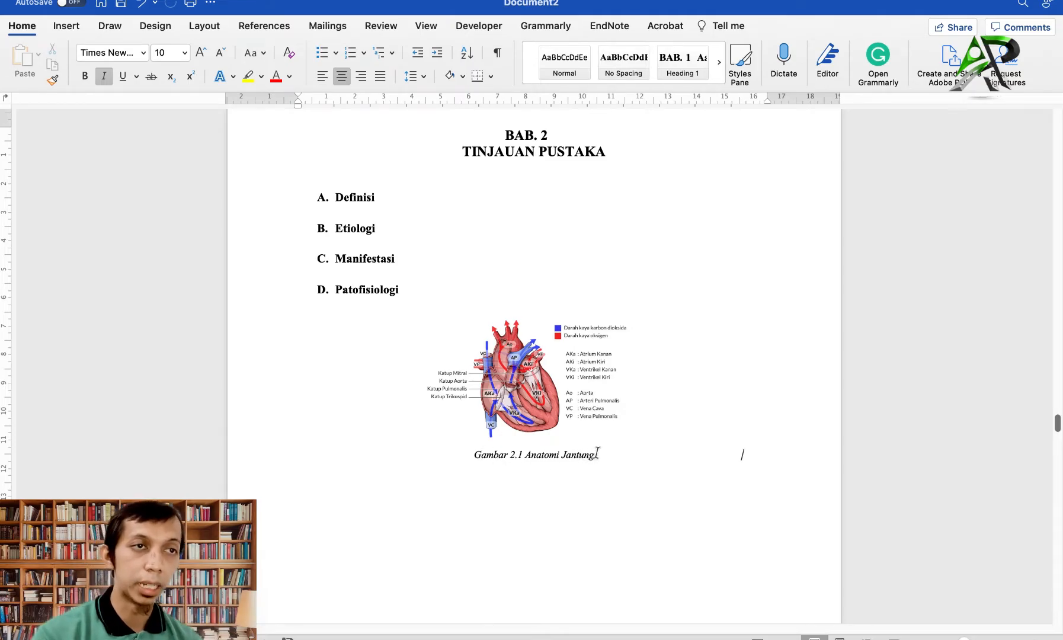
Put the cursor on the empty line below the Gambar 2.1 caption, trying an extra line break and undoing it.
scroll(596, 448, "up", 4)
scroll(572, 433, "down", 8)
left_click(511, 371)
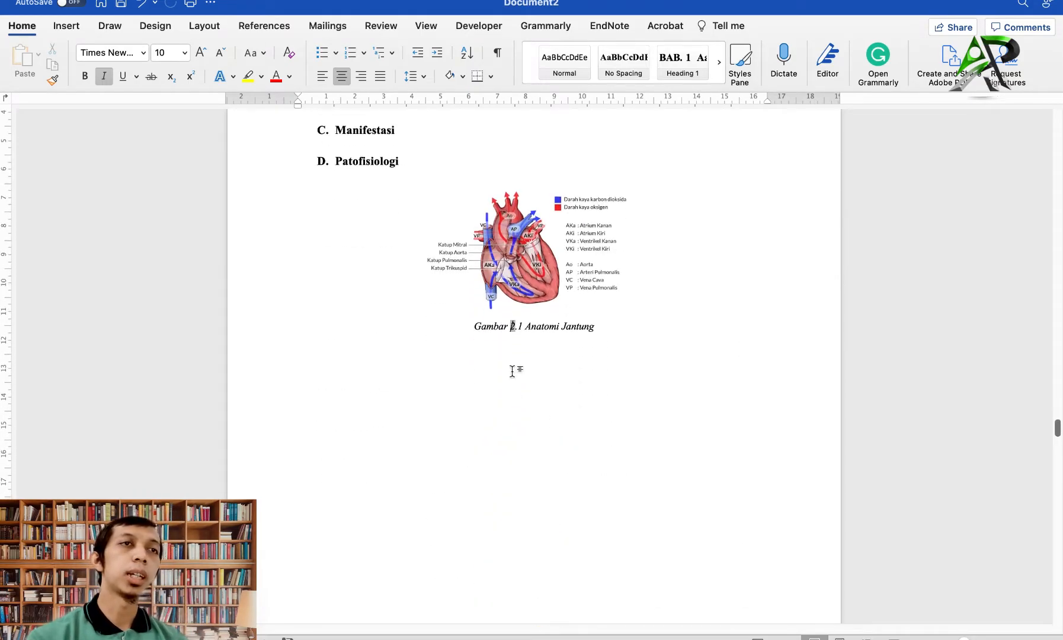
scroll(630, 334, "down", 1)
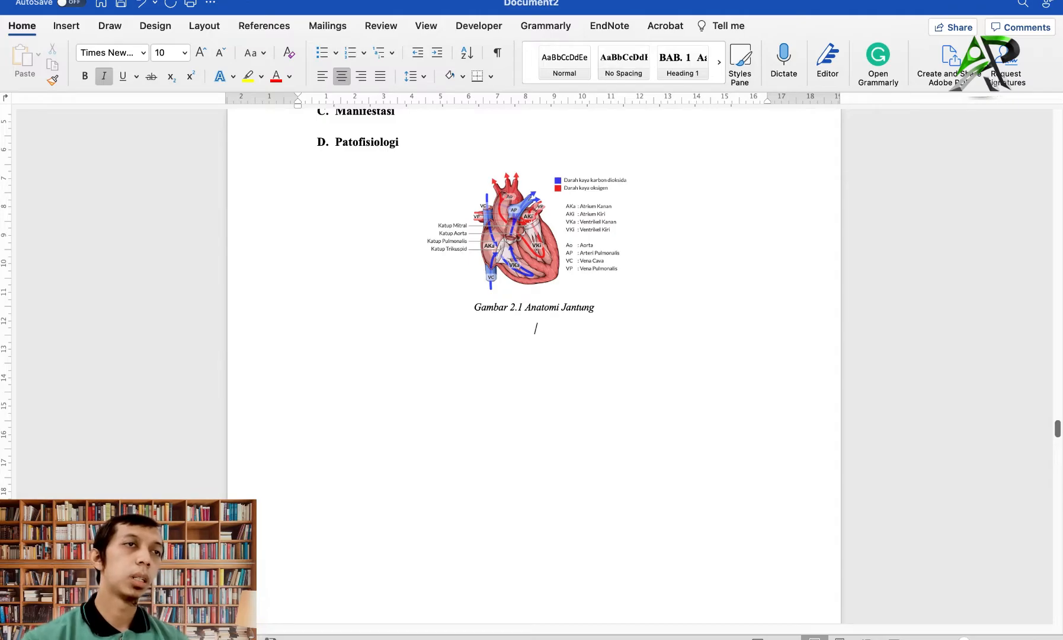
key("Return")
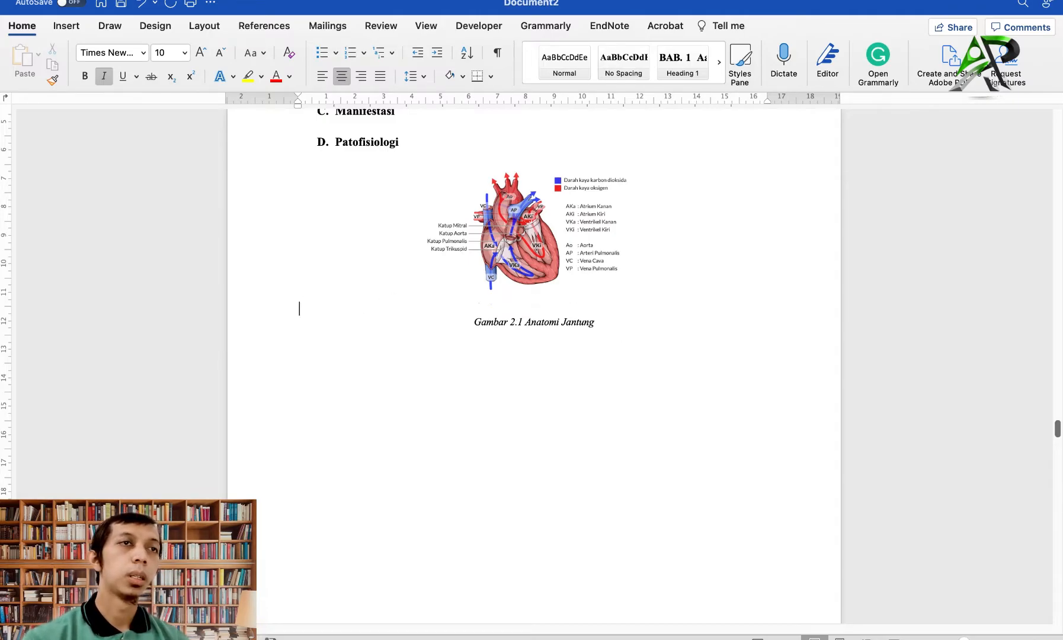
key("super+z")
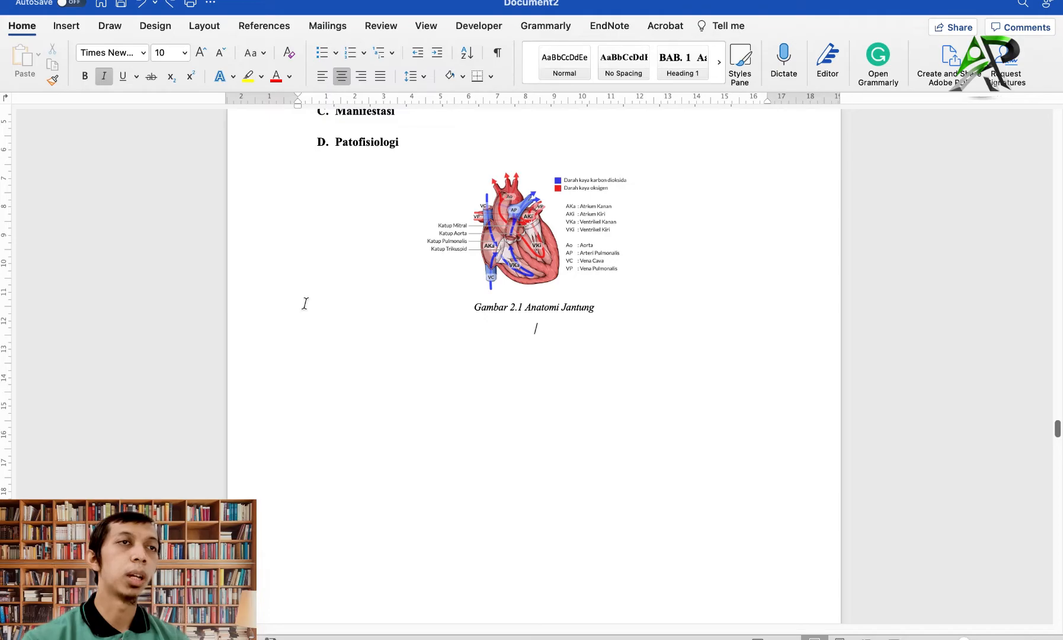
scroll(305, 303, "down", 5)
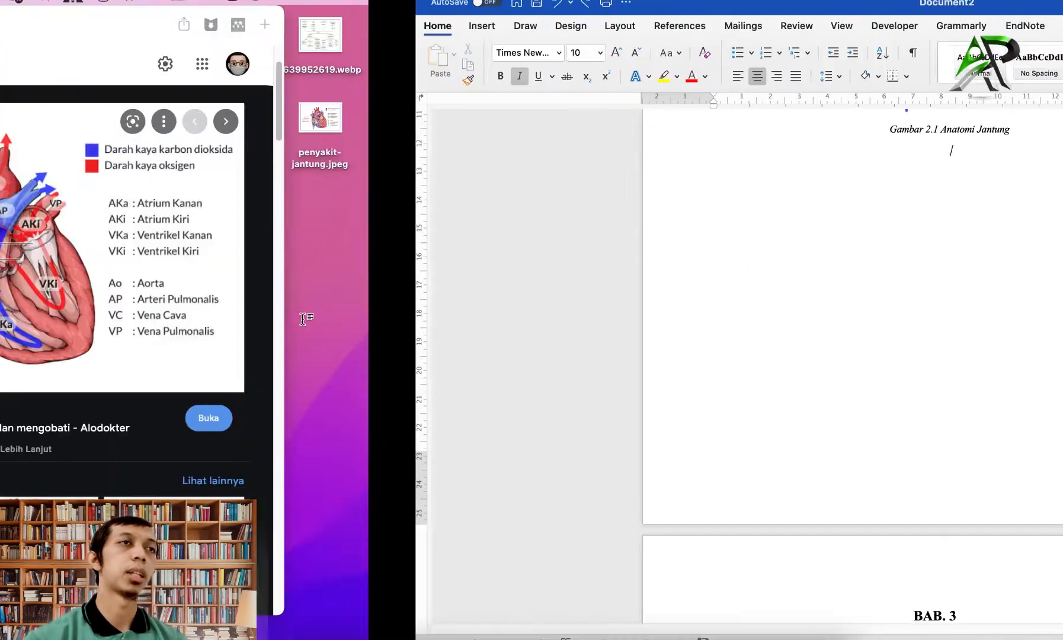
Switch to Safari, search images for "gambar pulmonal", and save the pulmonary hypertension picture to the Desktop as hiper-pulmonal-comp.
double_click(199, 68)
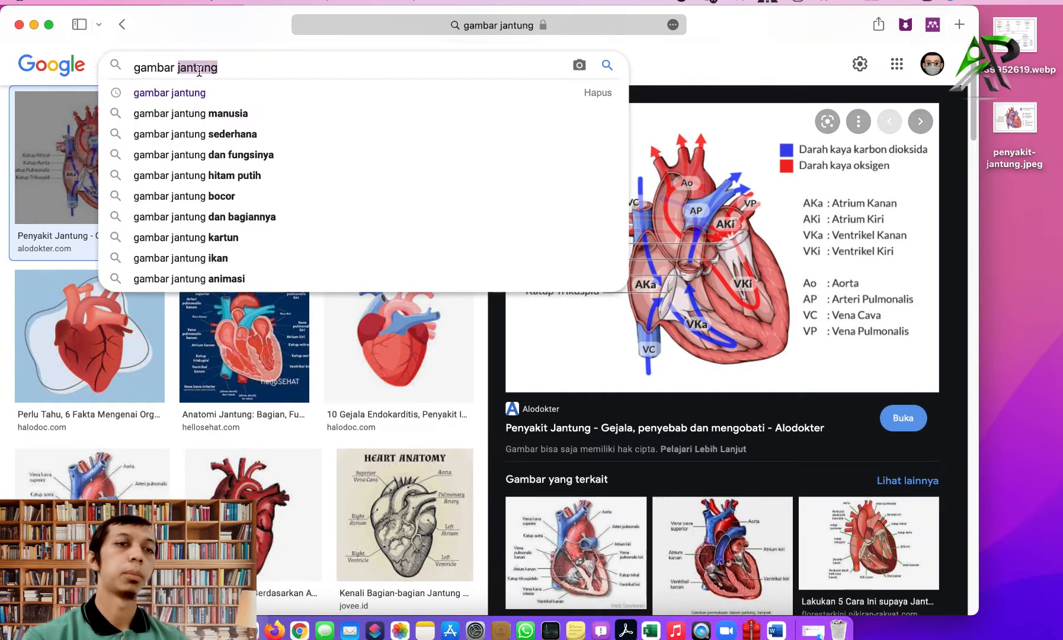
type("pulmonal")
key("Return")
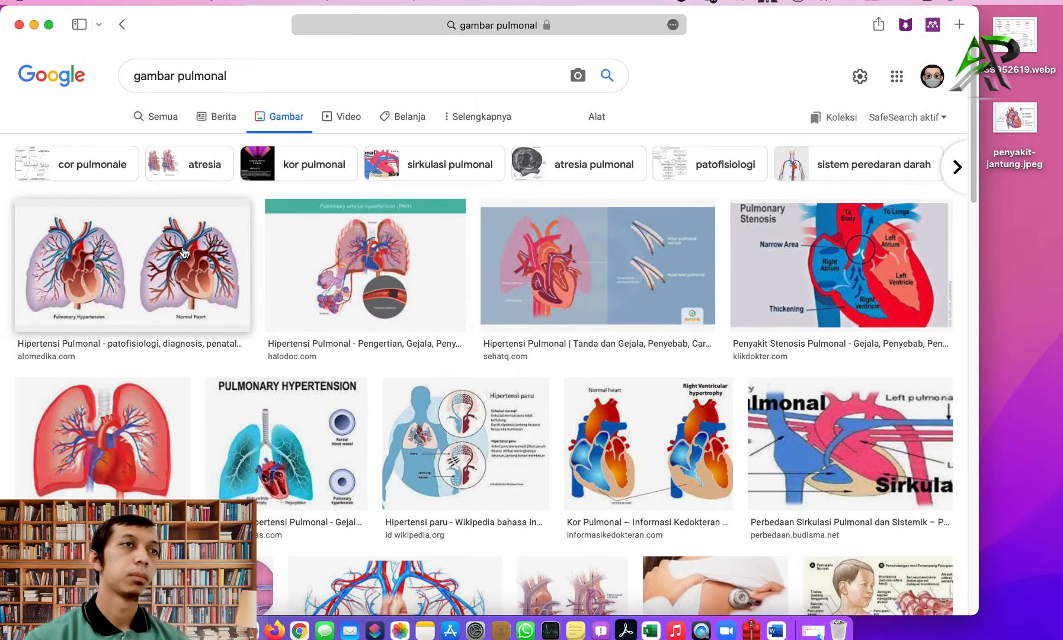
left_click(184, 253)
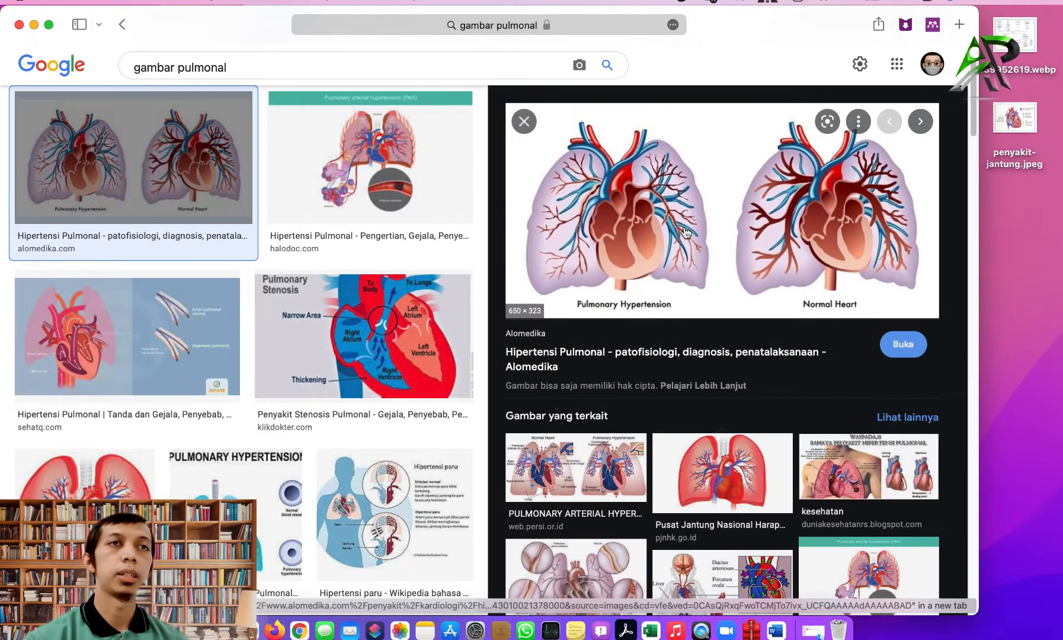
right_click(685, 227)
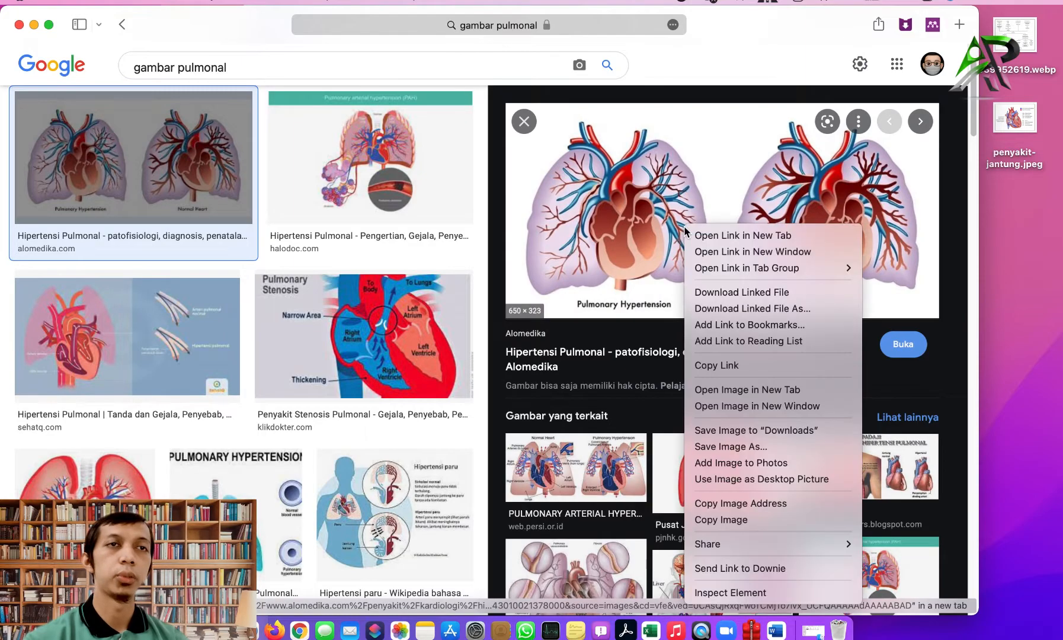
left_click(740, 447)
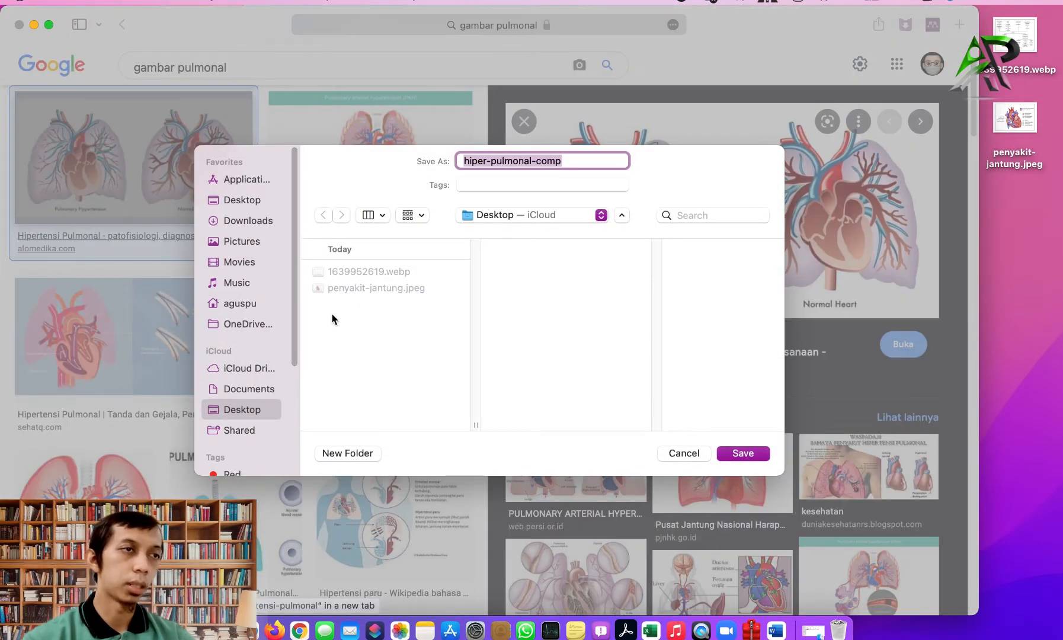
left_click(743, 453)
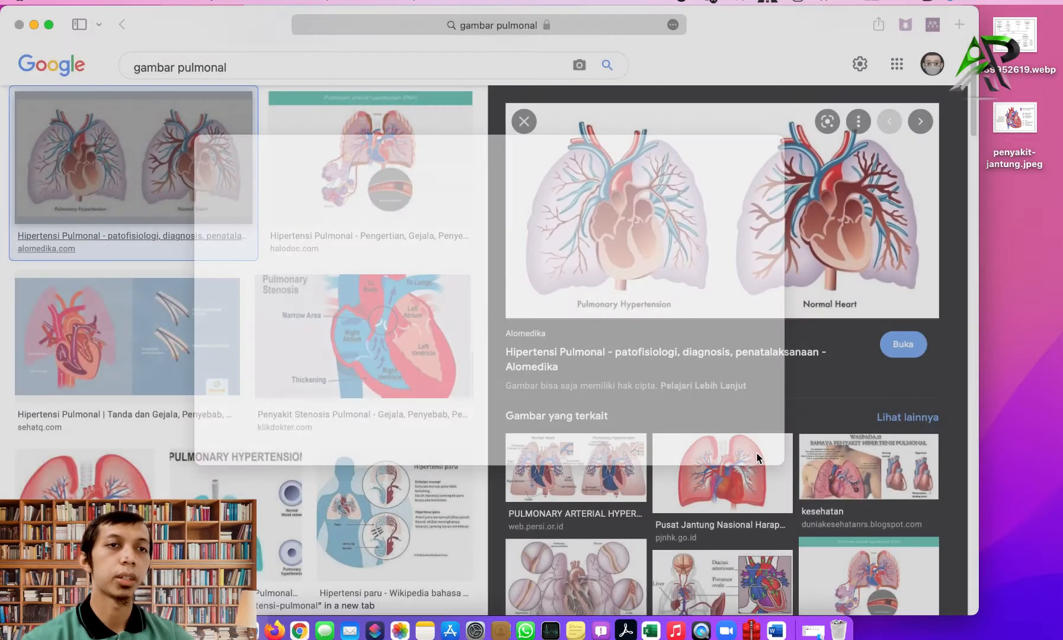
Switch back to Word and insert the picture file hiper-pulmonal-comp.jpeg from the Desktop below the Gambar 2.1 caption.
left_click(776, 629)
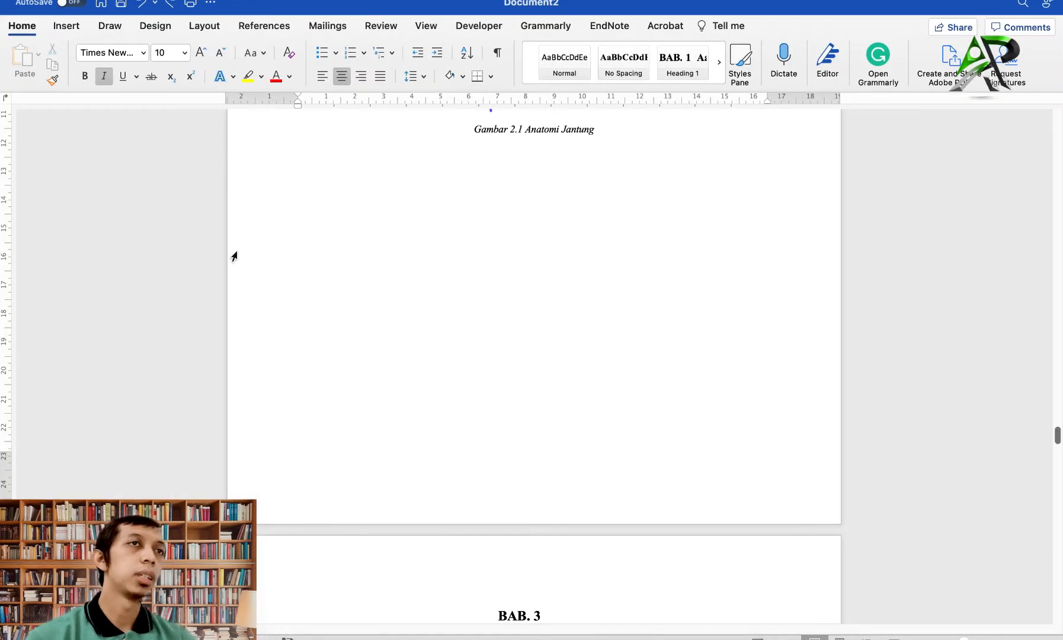
left_click(83, 27)
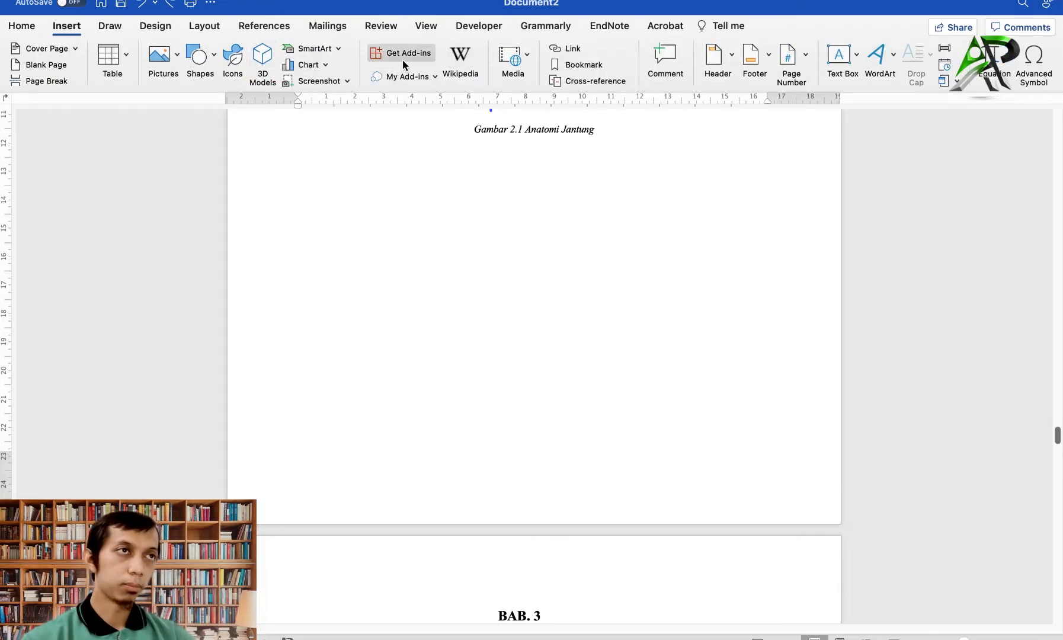
left_click(159, 56)
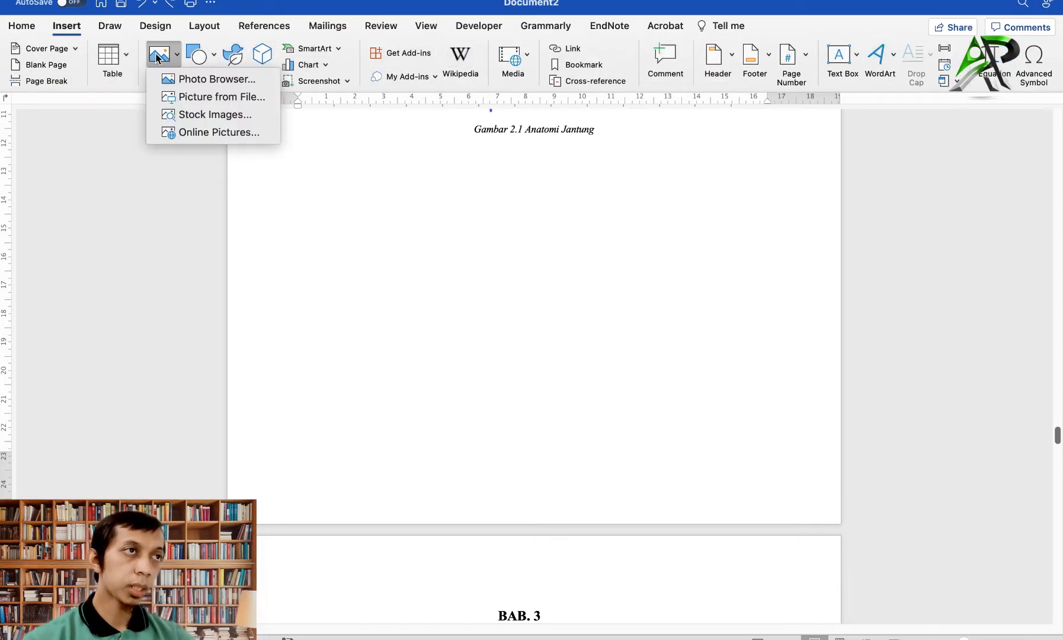
left_click(181, 97)
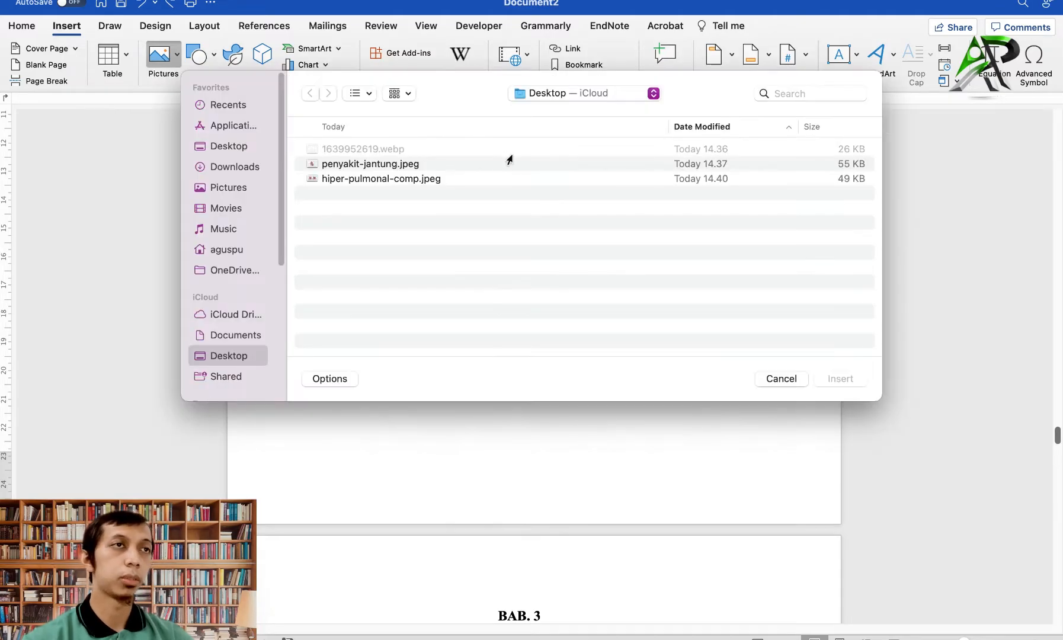
double_click(363, 180)
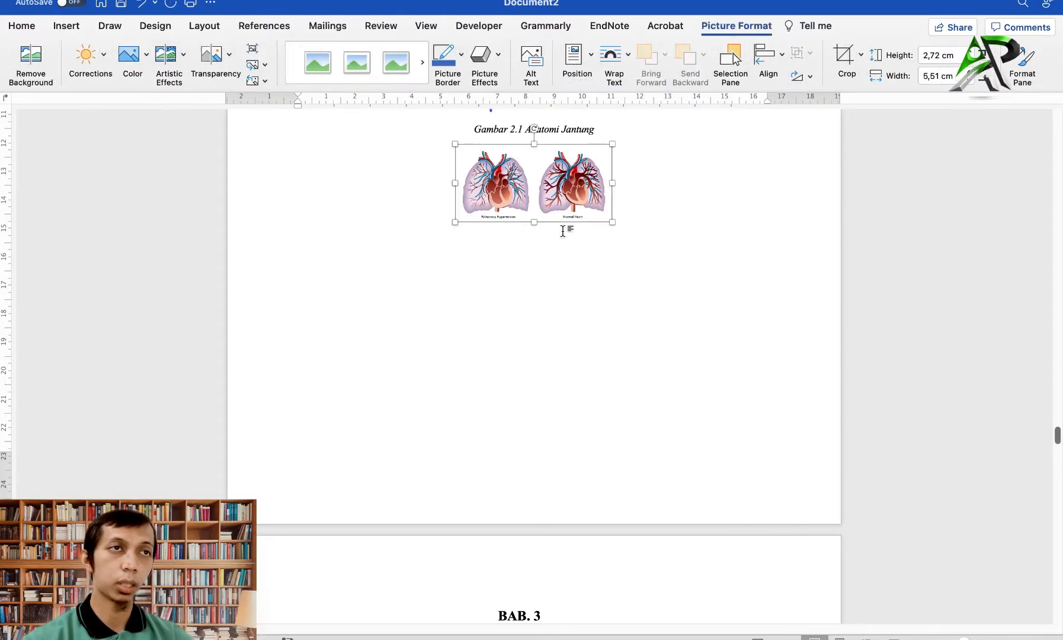
Change the lung picture's text wrapping so it floats, enlarge it to about 4.74 by 9.61 cm, and center it below the caption.
left_click(495, 203)
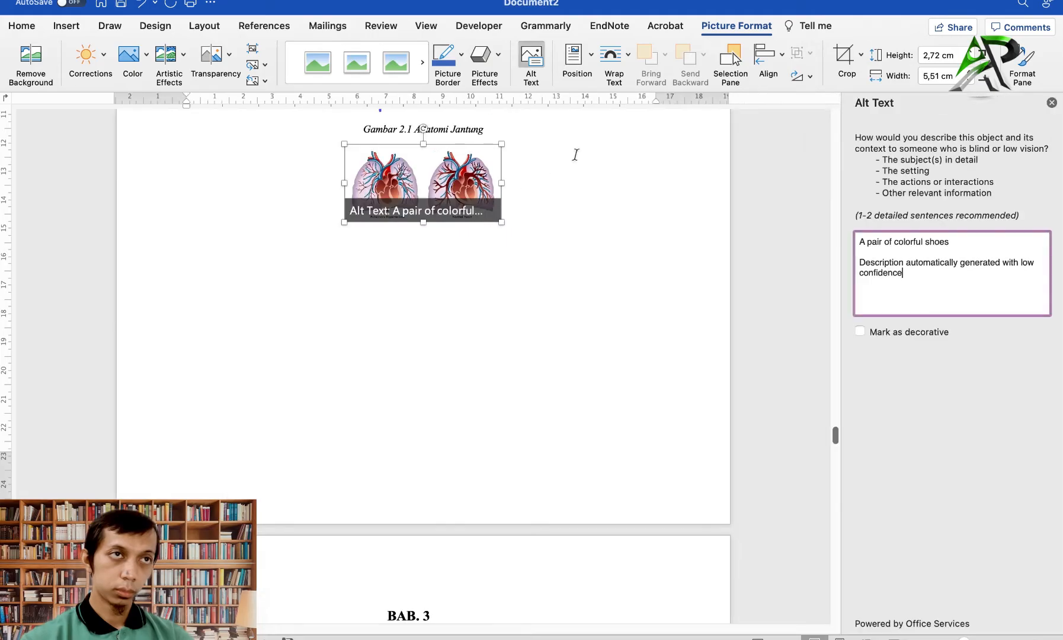
left_click(616, 53)
left_click(638, 181)
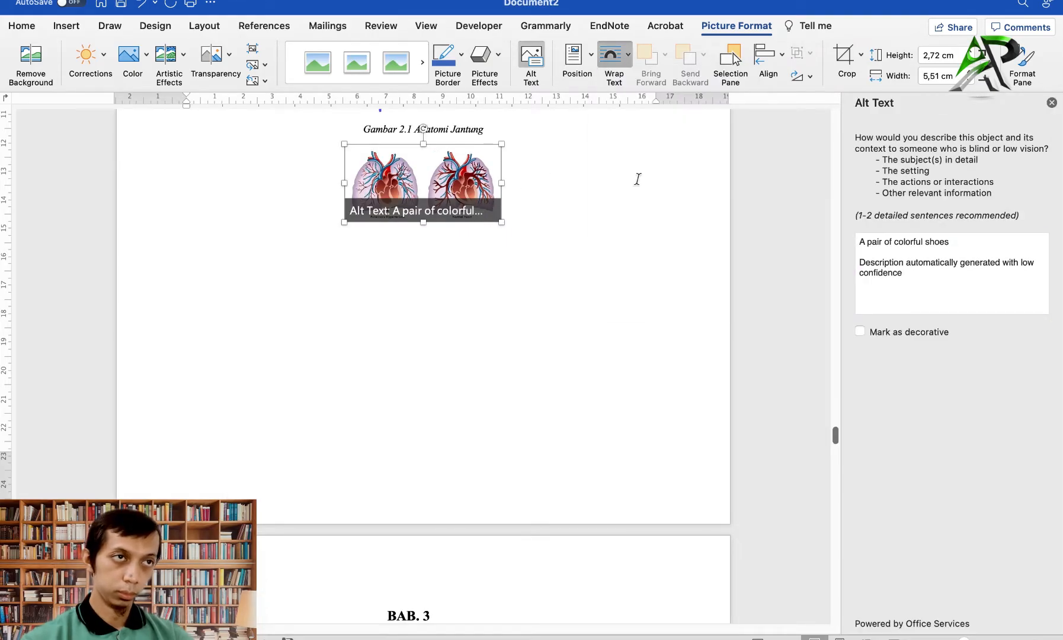
left_click_drag(346, 222, 227, 279)
left_click_drag(355, 186, 421, 192)
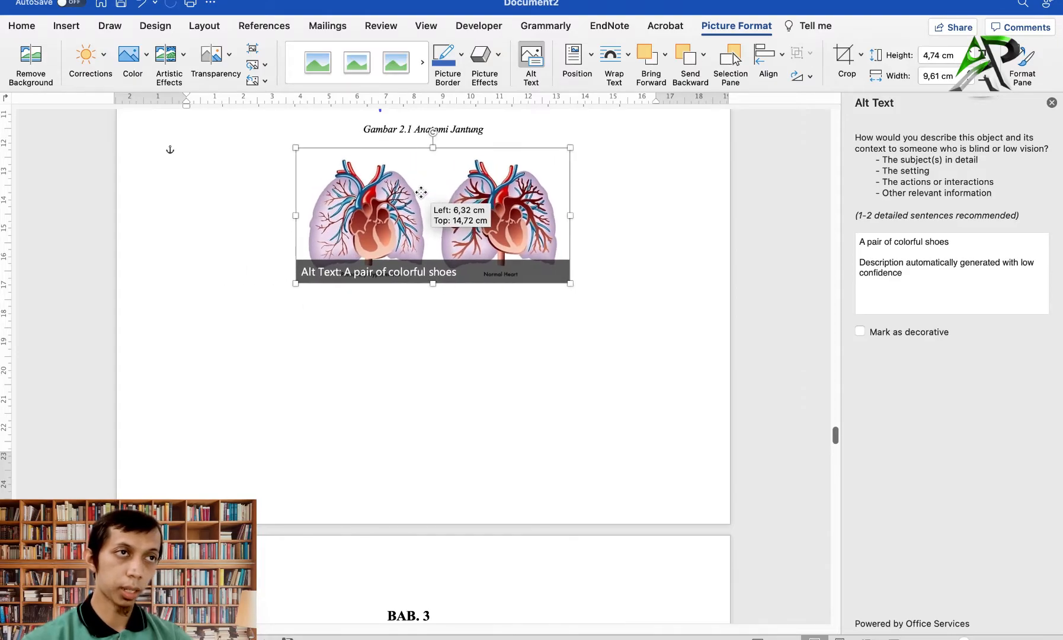
Insert an automatically numbered caption with the label Gambar below the lung picture.
left_click(487, 296)
scroll(487, 299, "up", 5)
scroll(487, 301, "down", 3)
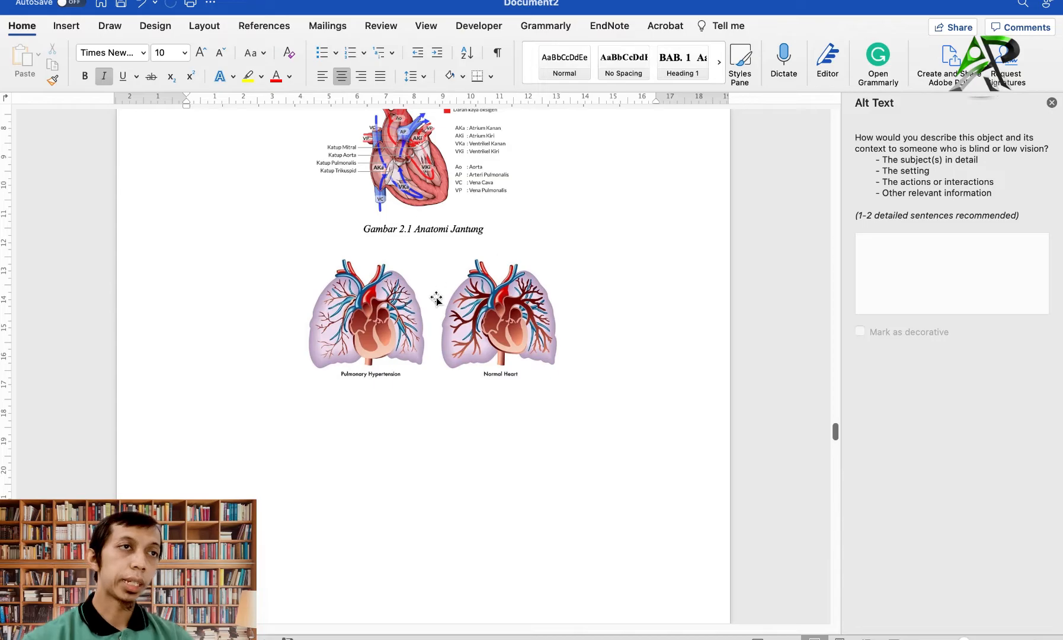
right_click(436, 303)
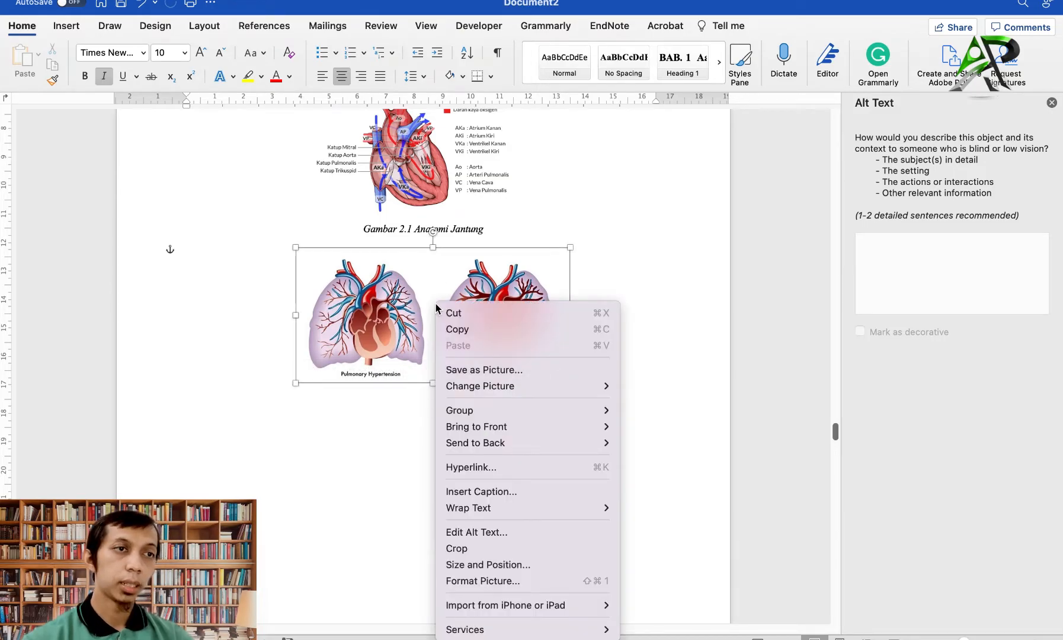
left_click(490, 489)
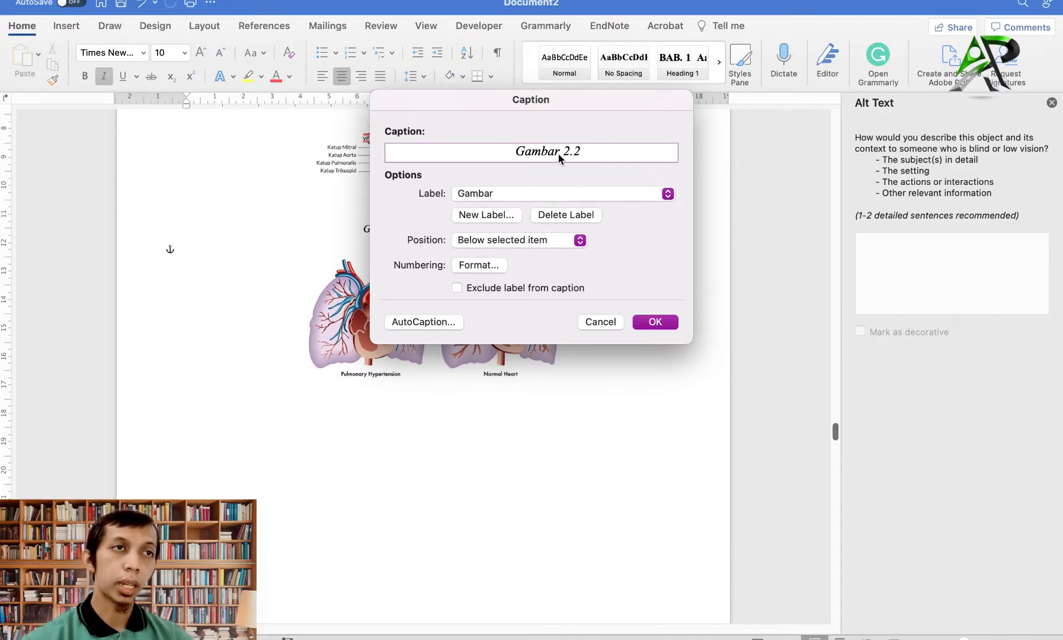
left_click(651, 320)
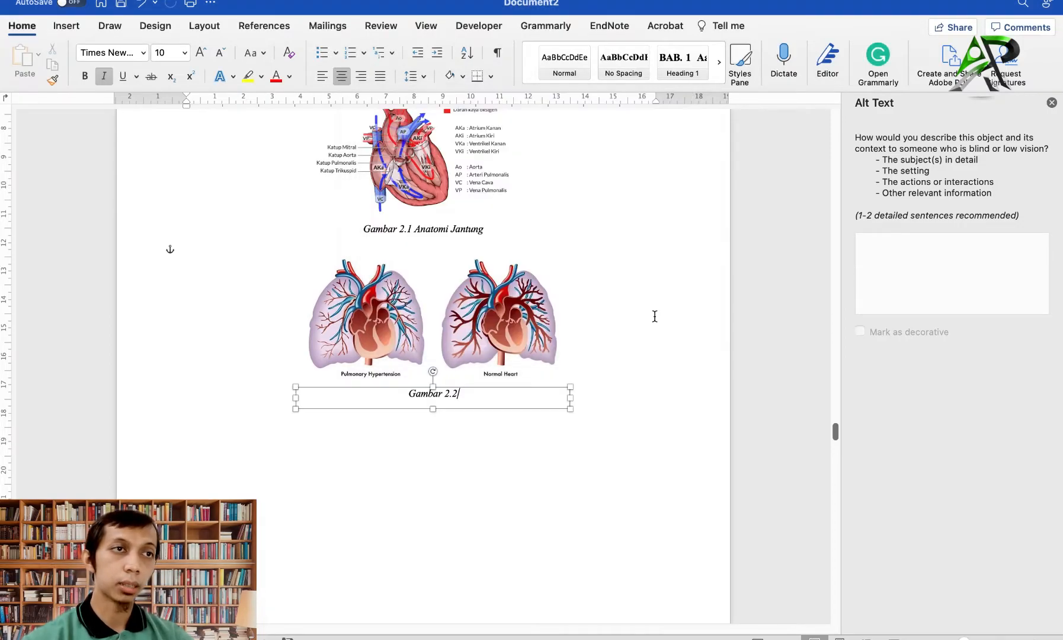
Add the title "Anatomi Pulmonal" after the number in the lung picture's Gambar 2.2 caption.
left_click(503, 482)
scroll(557, 356, "up", 2)
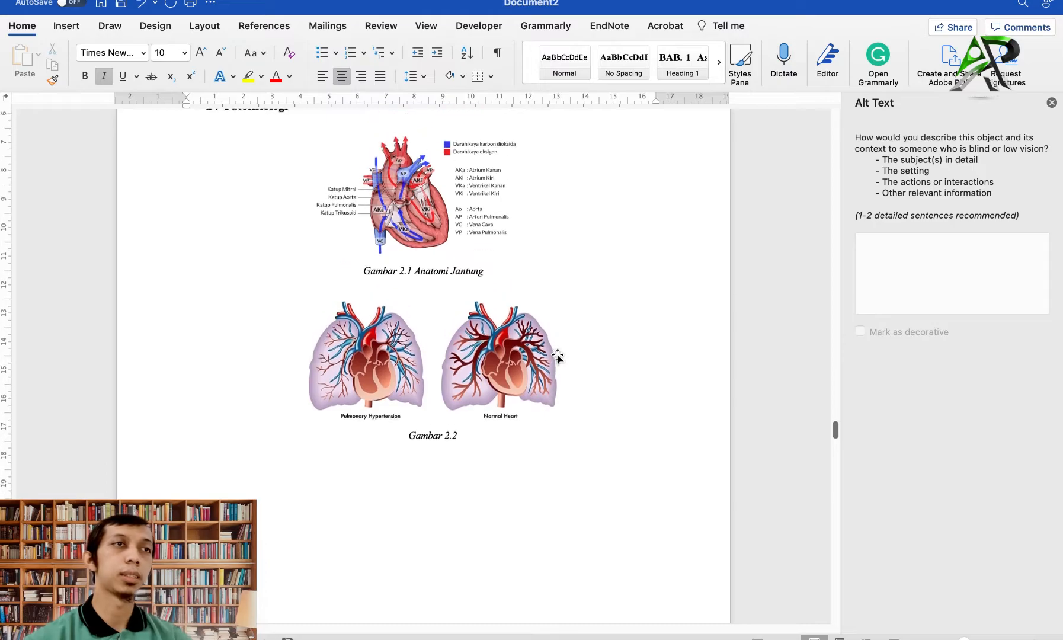
left_click(472, 450)
left_click(472, 449)
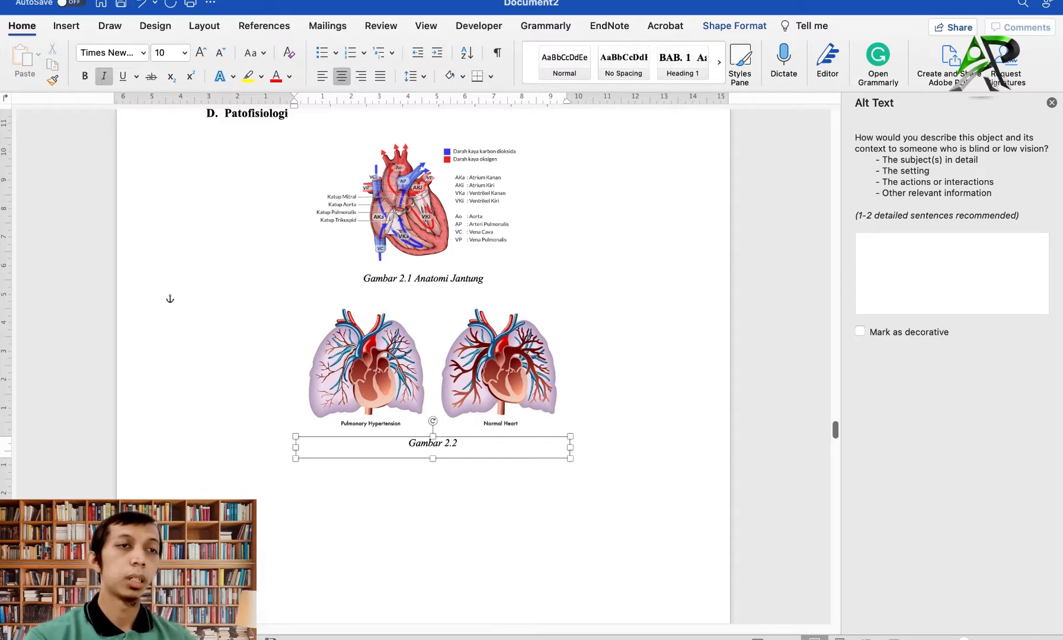
type("Anat")
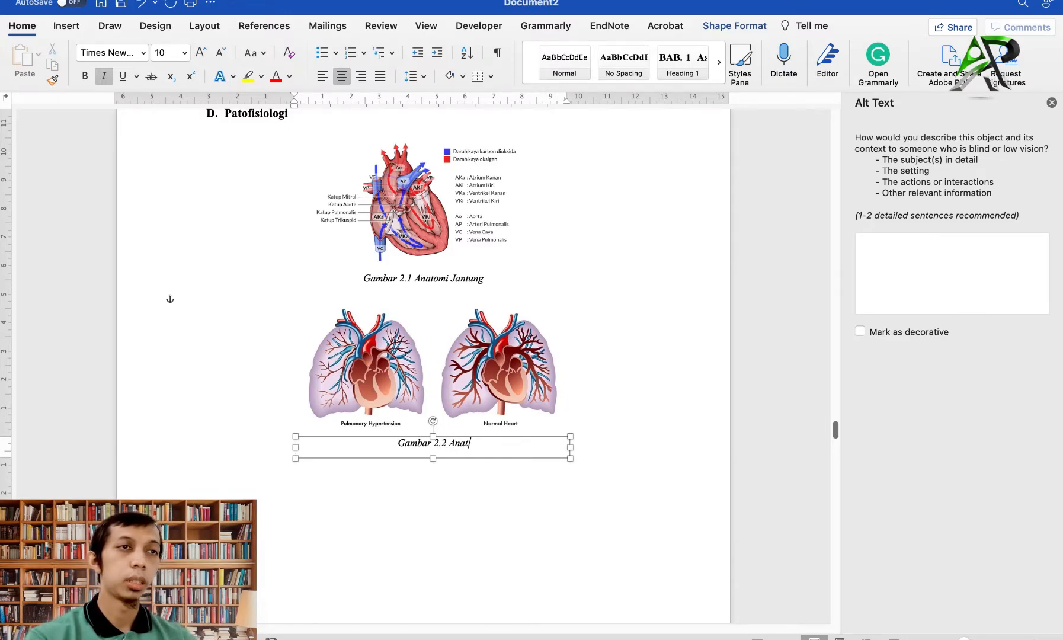
type("omi Pulmonal")
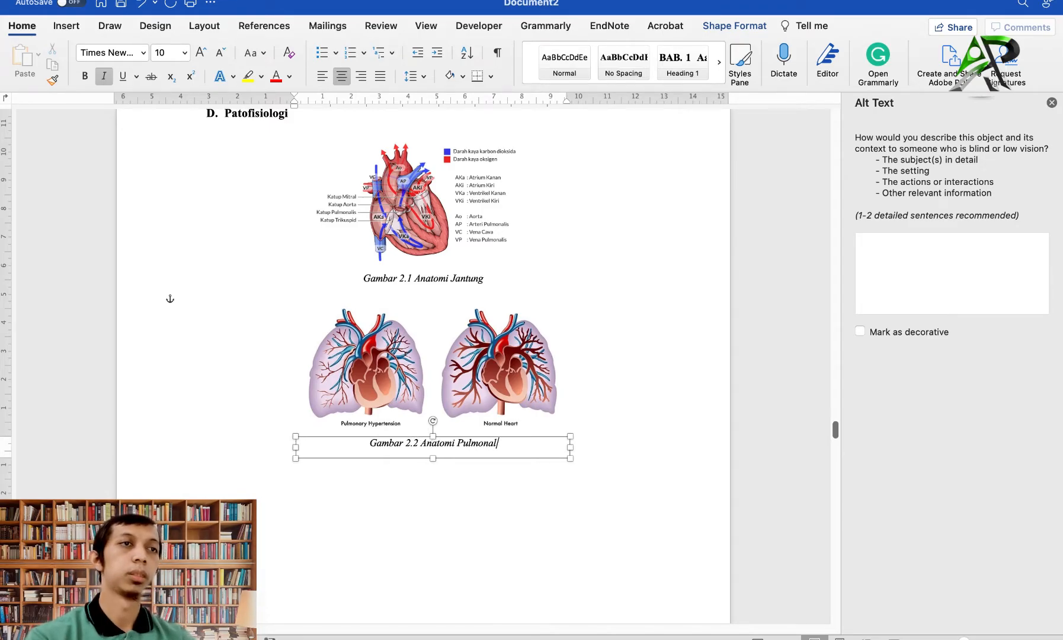
left_click(523, 503)
Enlarge the heart picture above the Gambar 2.1 caption proportionally until it is nearly as wide as the lung picture.
scroll(502, 361, "up", 5)
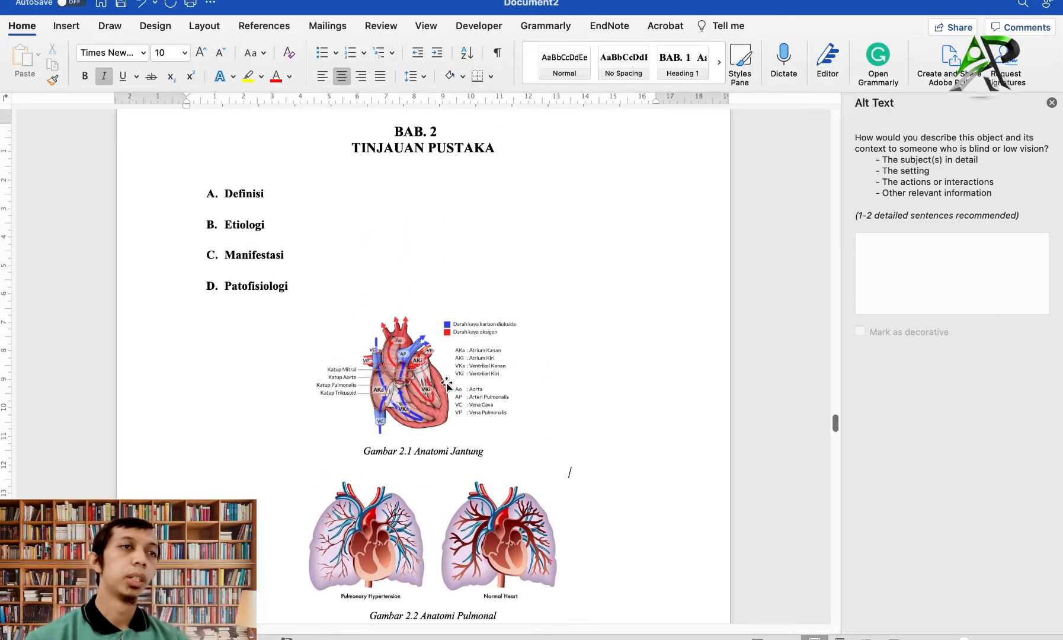
left_click(456, 381)
left_click_drag(520, 299, 552, 280)
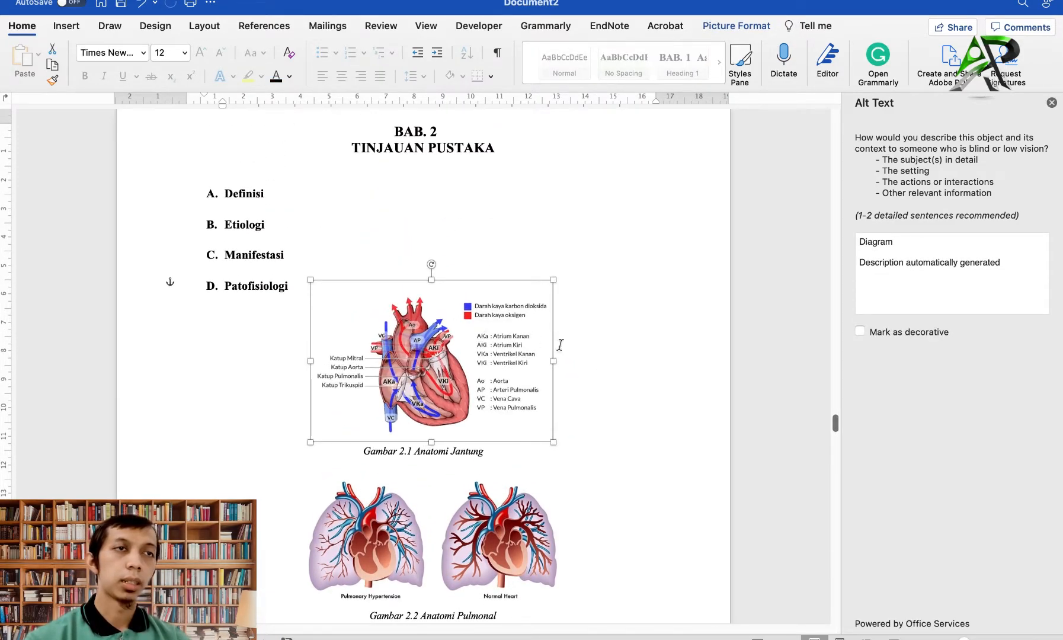
left_click(619, 367)
scroll(561, 367, "down", 2)
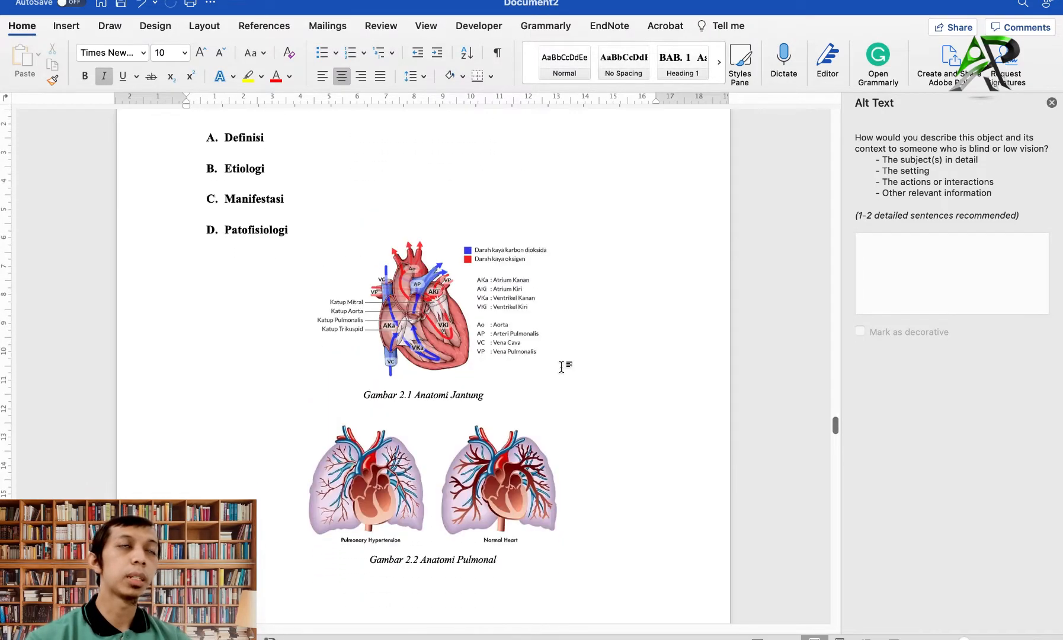
Insert a table of figures for the Gambar caption label on the empty line under the DAFTAR GAMBAR heading.
scroll(561, 366, "up", 20)
scroll(520, 300, "up", 15)
scroll(520, 300, "down", 5)
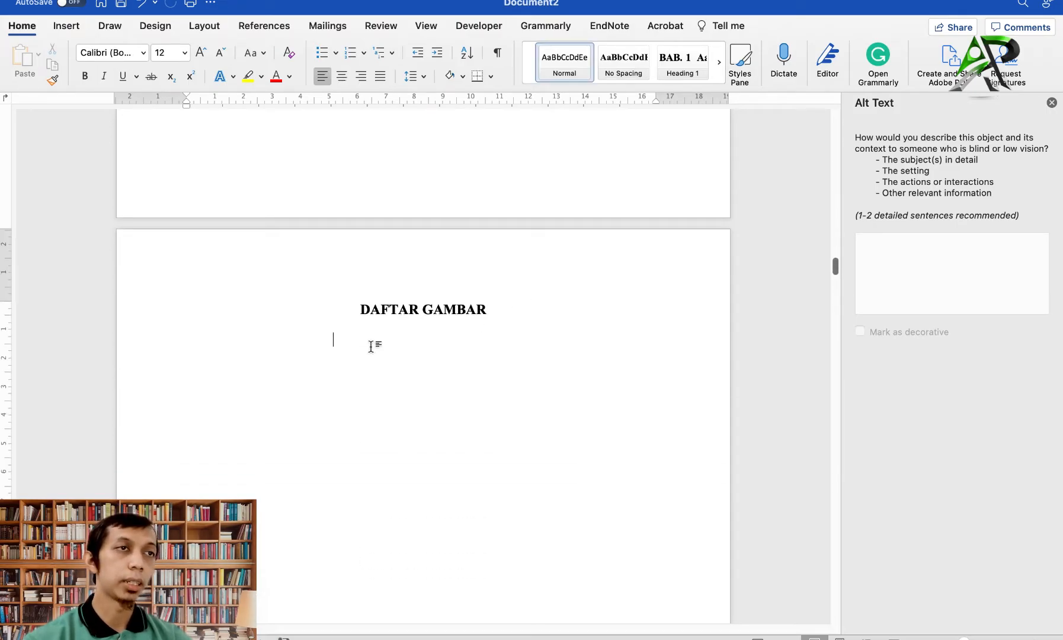
left_click(192, 350)
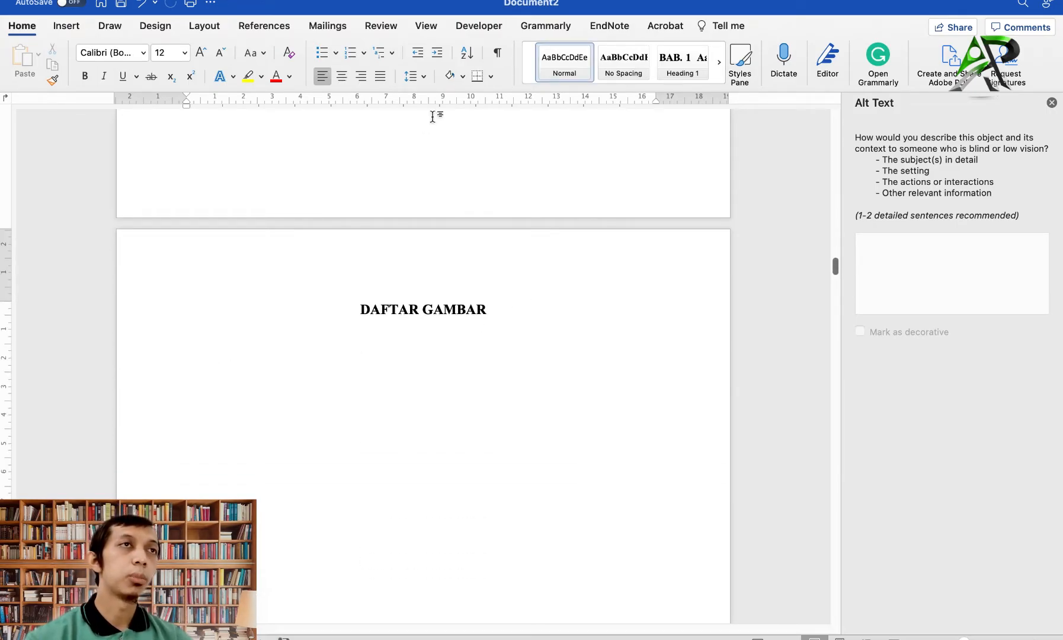
left_click(276, 26)
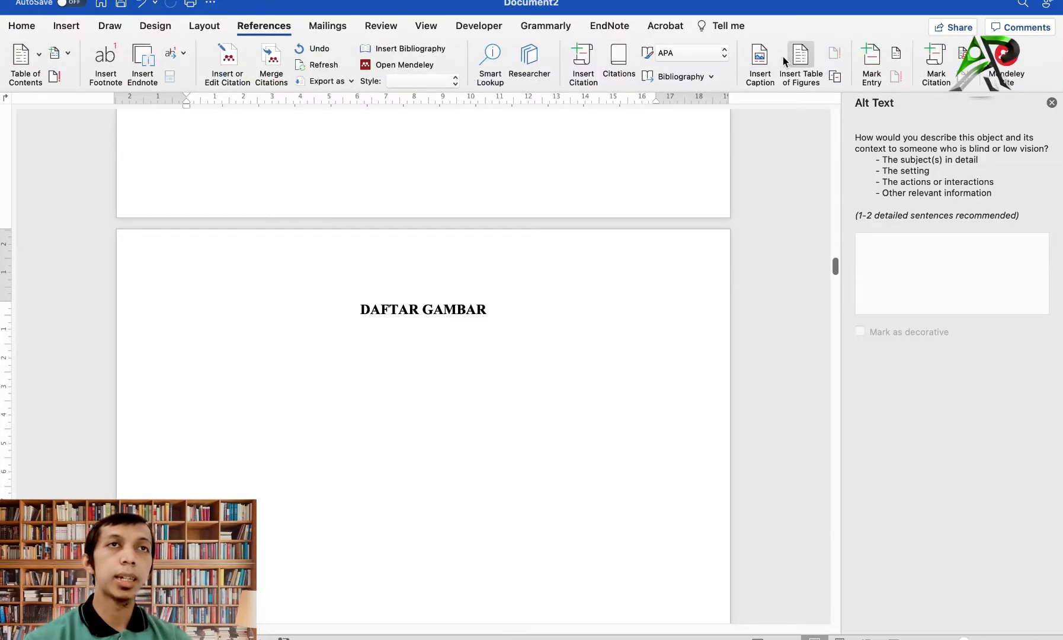
left_click(801, 61)
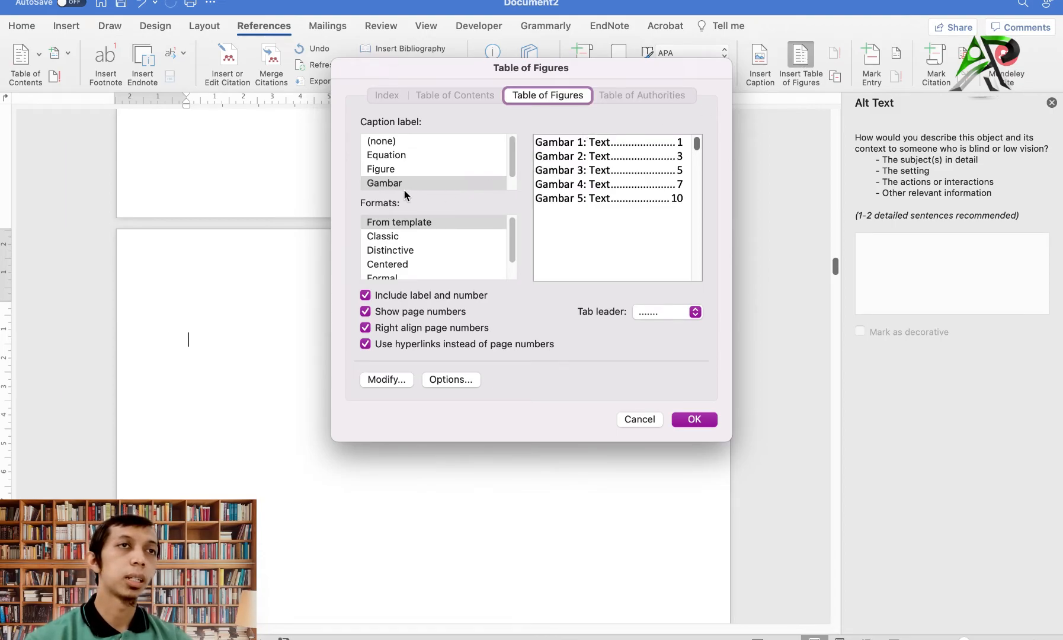
left_click(391, 170)
left_click(391, 183)
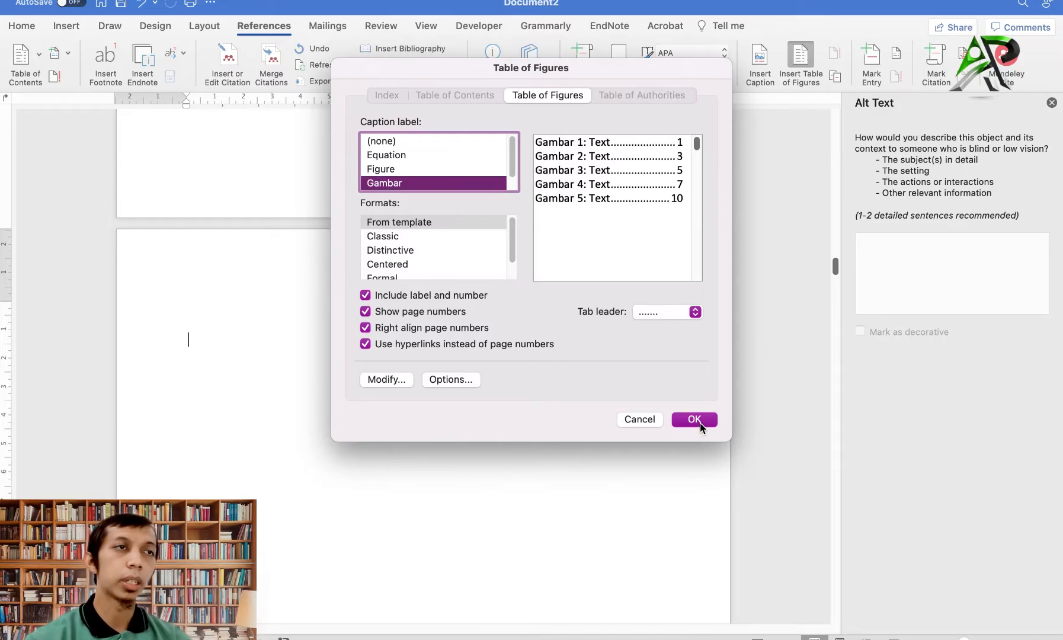
left_click(694, 420)
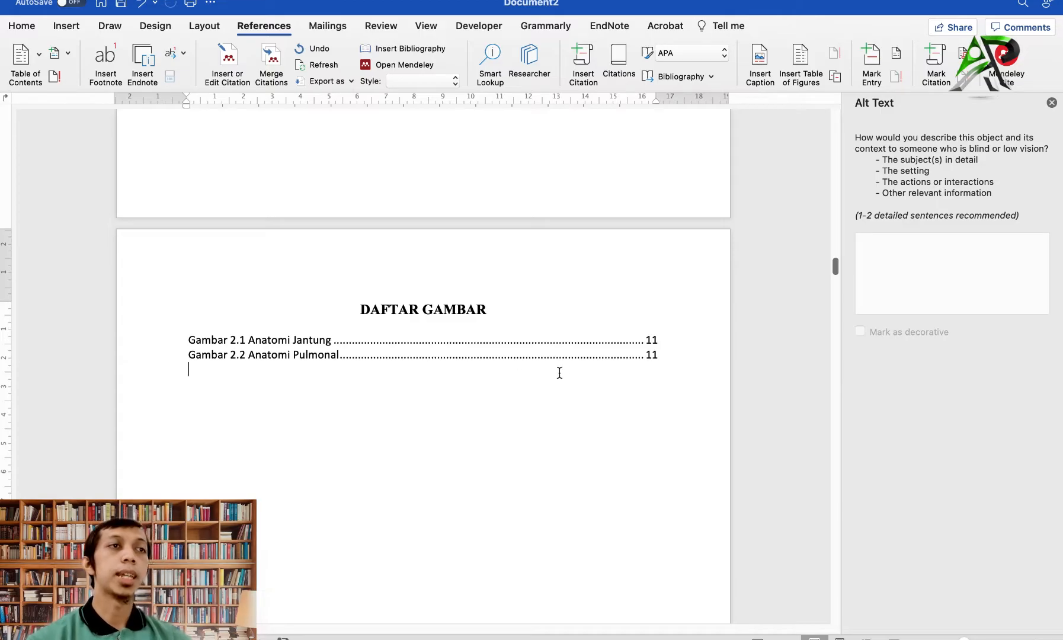
Look over the new list of figures and compare it with the captioned pictures under Patofisiologi.
scroll(515, 361, "up", 5)
scroll(515, 359, "down", 3)
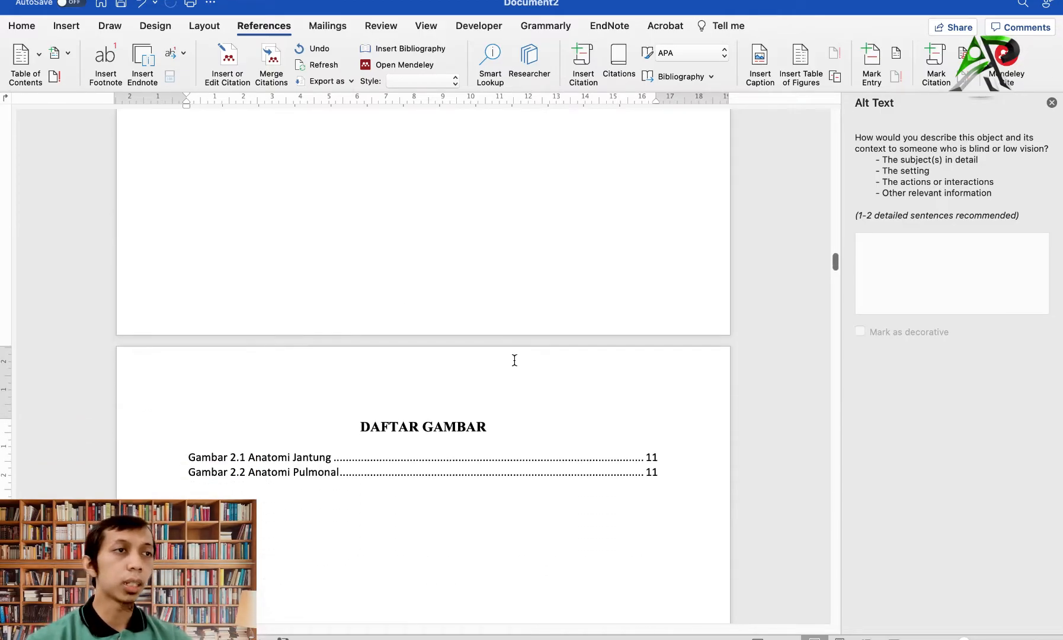
scroll(203, 399, "down", 15)
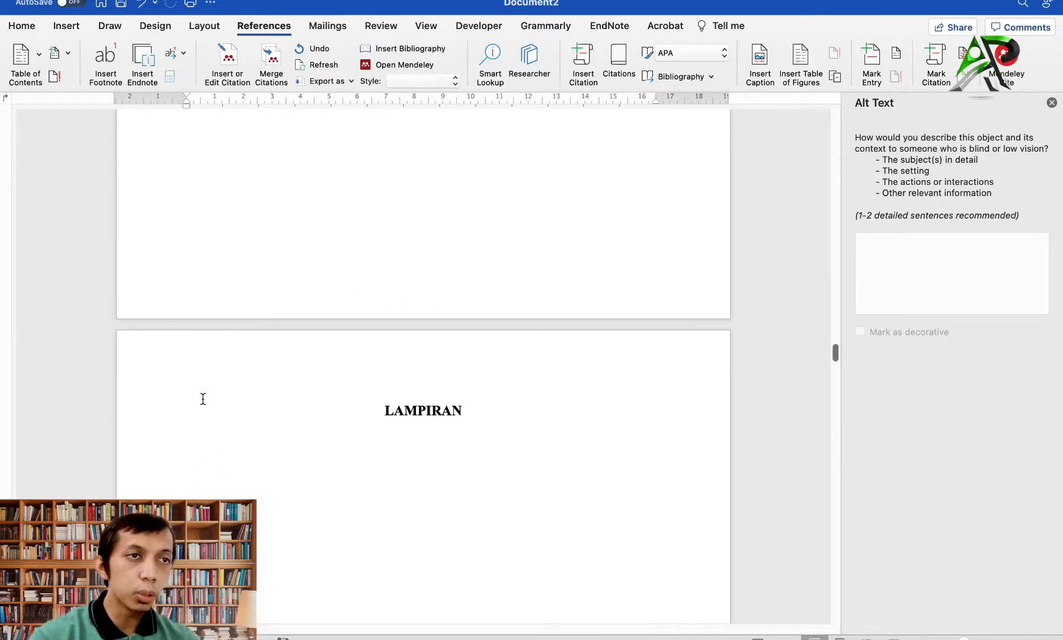
scroll(378, 399, "down", 5)
scroll(377, 399, "up", 6)
scroll(378, 399, "down", 6)
scroll(377, 398, "down", 10)
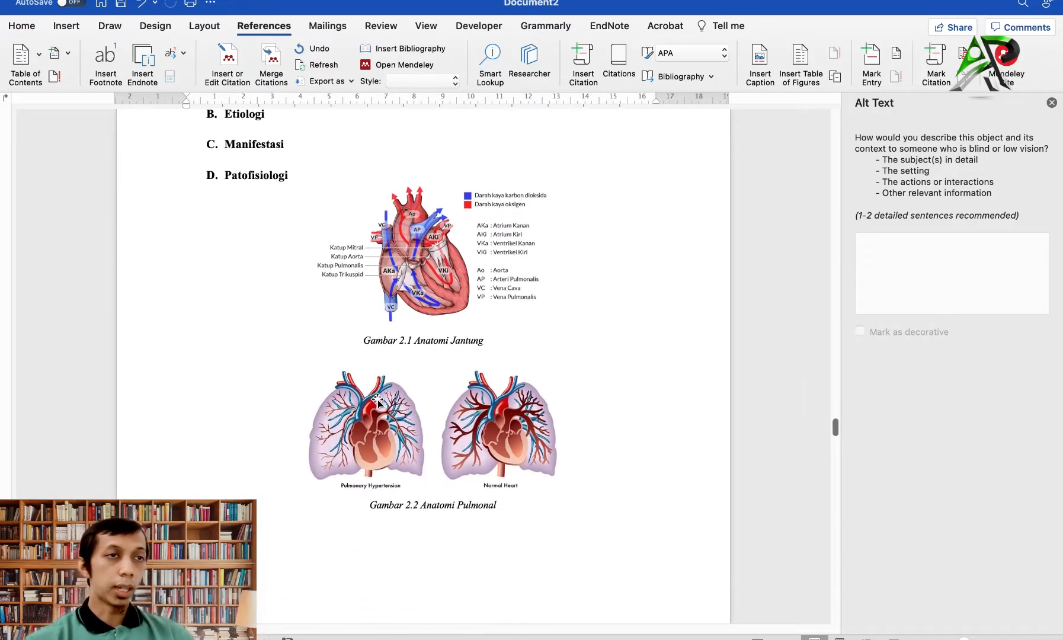
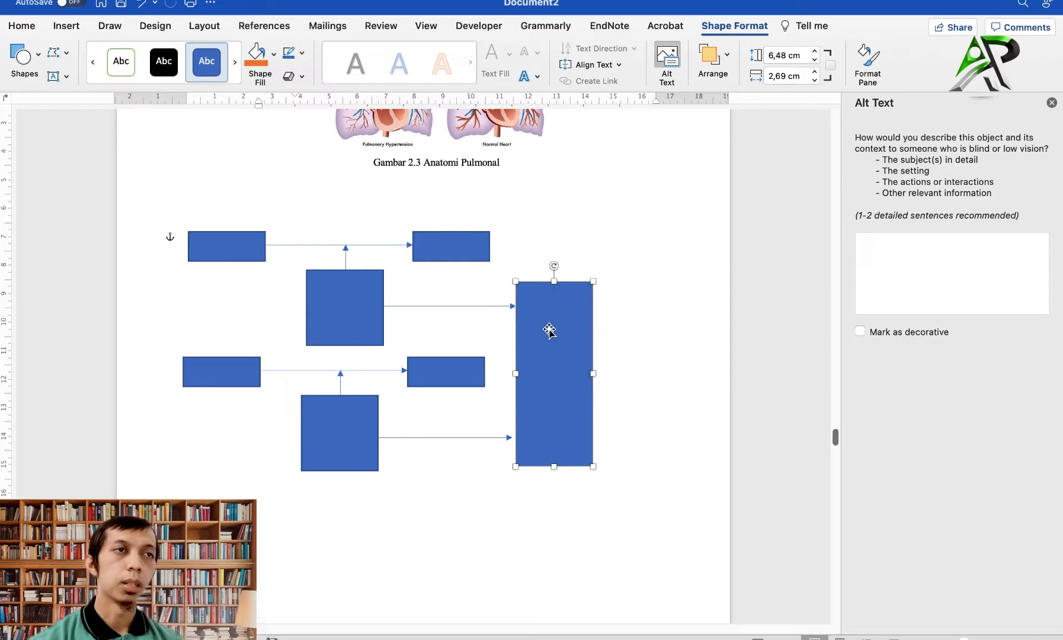
Group the tall rectangle, its connector arrows and the two box clusters into one diagram object.
left_click(543, 360)
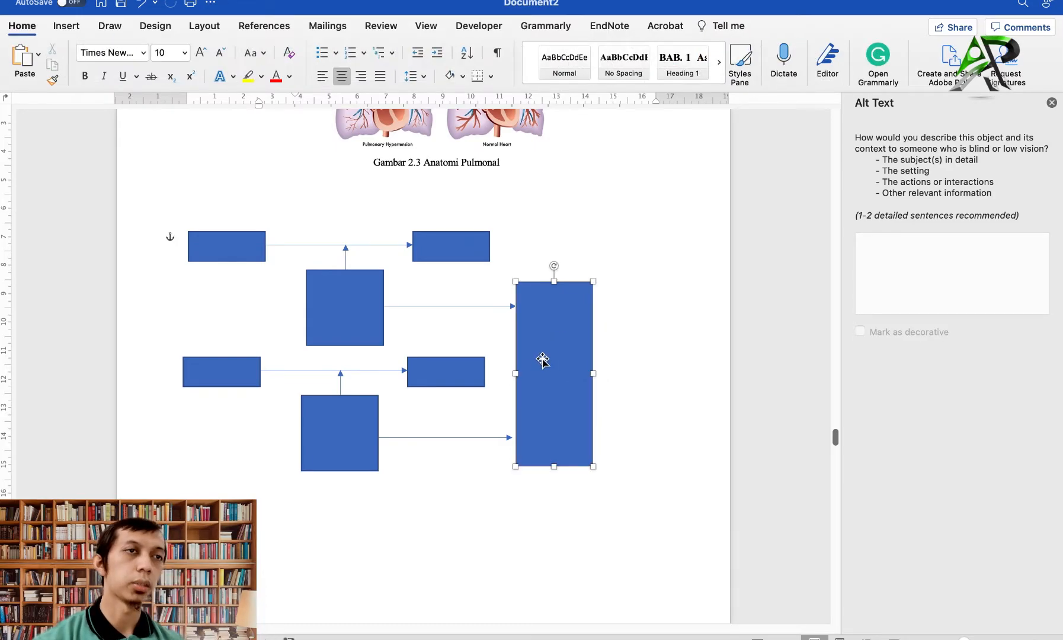
left_click(461, 438, "shift")
left_click(350, 308, "shift")
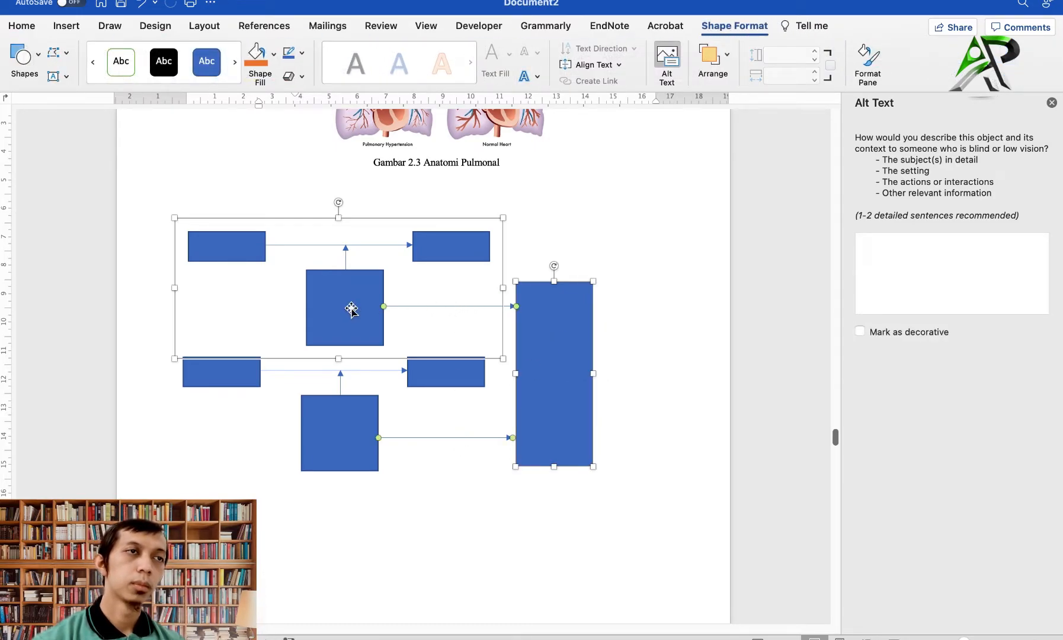
left_click(338, 410, "shift")
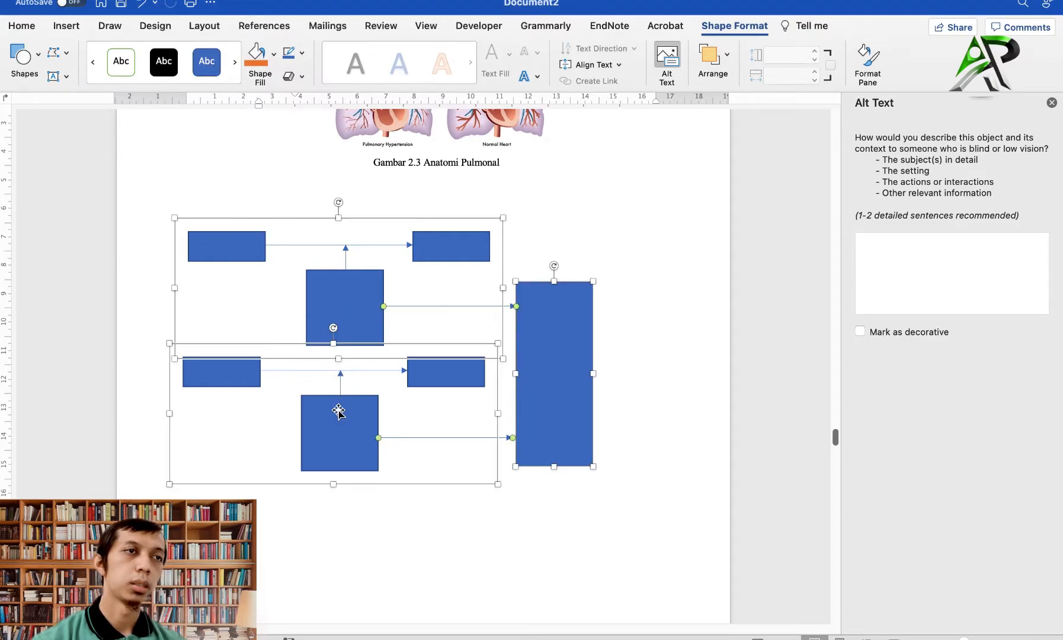
right_click(338, 415)
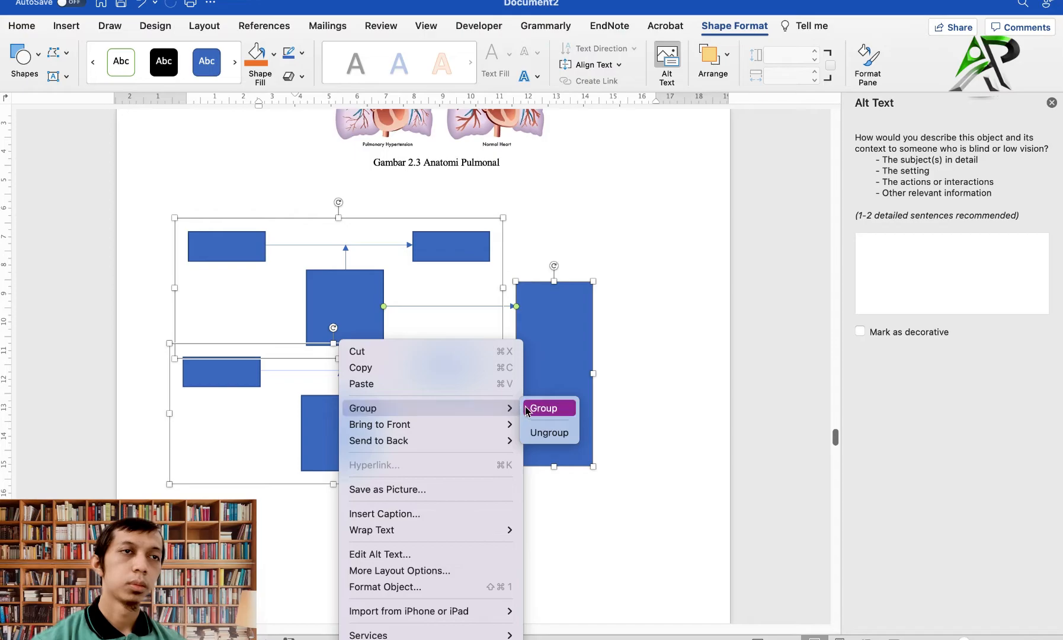
left_click(527, 407)
left_click(610, 370)
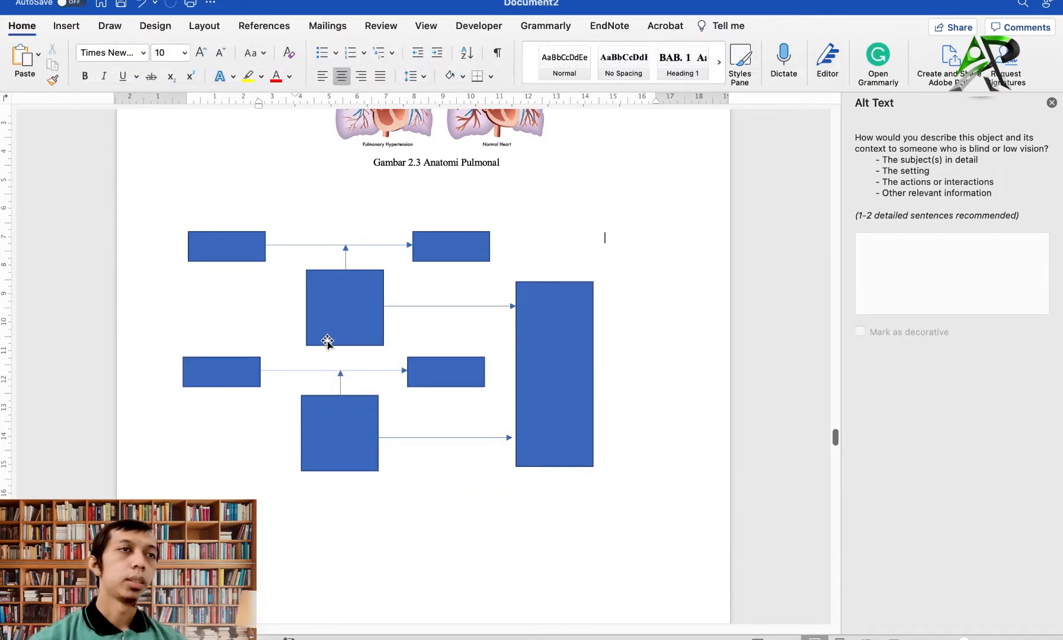
Insert the caption "Skema 2.1 Kerangka Teori" below the grouped diagram, using the Skema label.
scroll(569, 347, "down", 1)
right_click(529, 320)
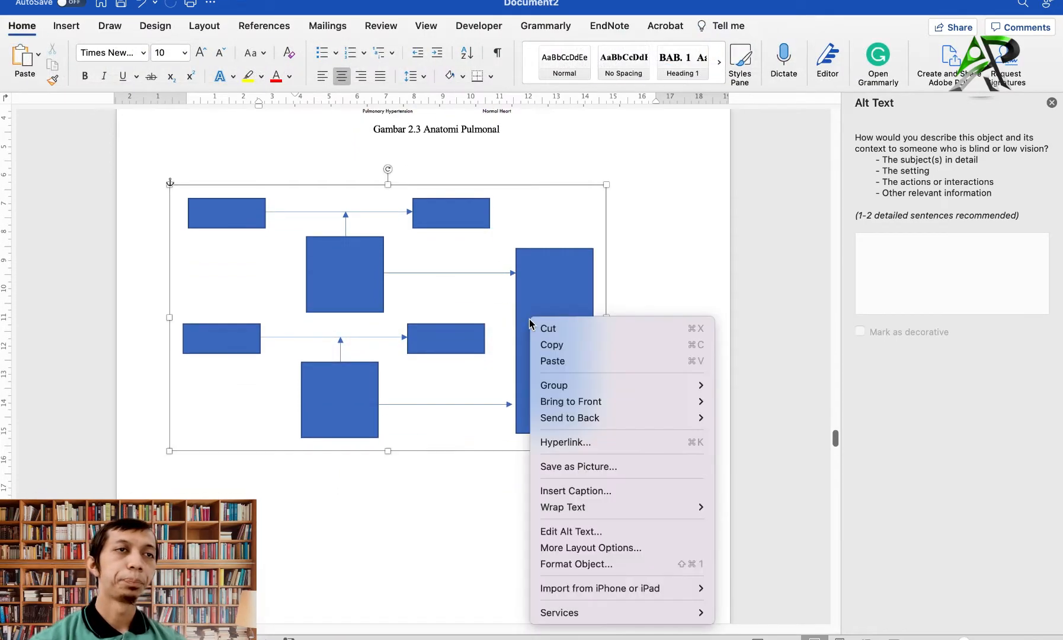
mouse_move(589, 507)
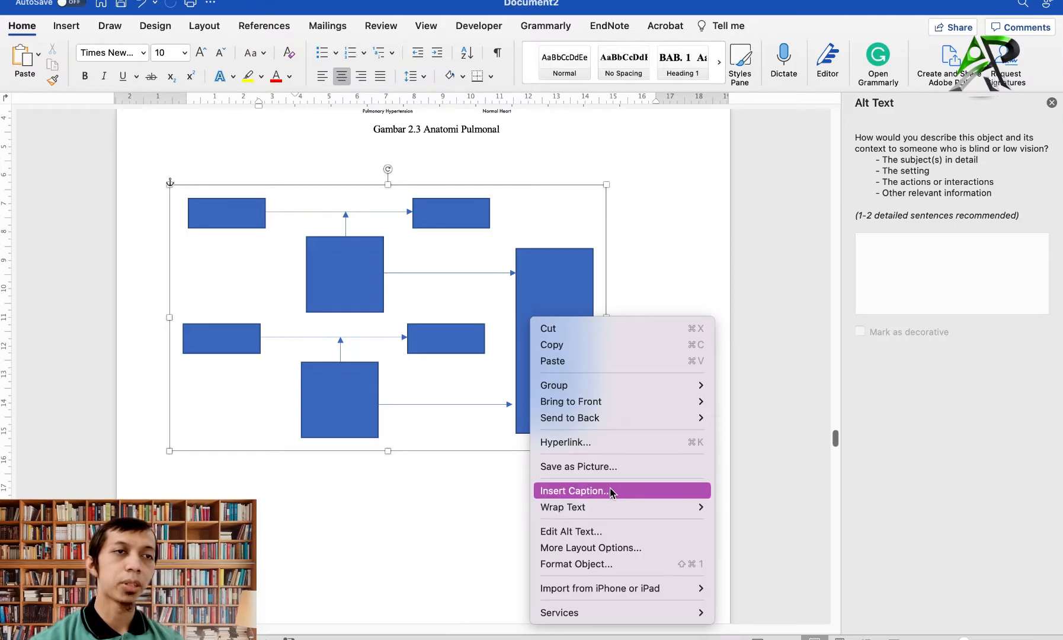
left_click(610, 489)
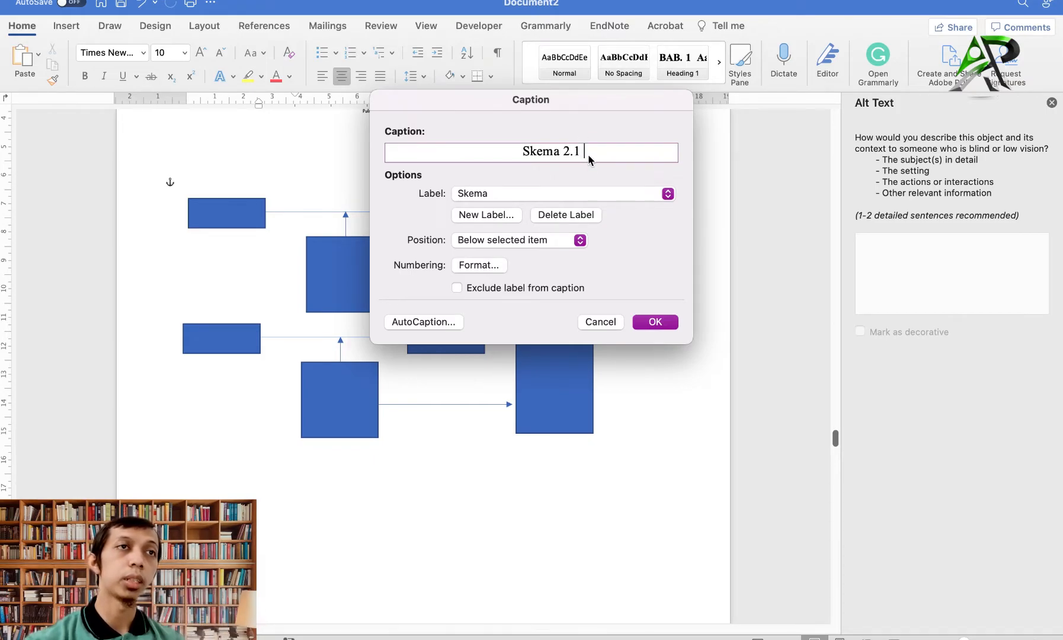
type("Ker")
type("ngka")
key("BackSpace")
key("BackSpace")
key("BackSpace")
key("BackSpace")
type("angk")
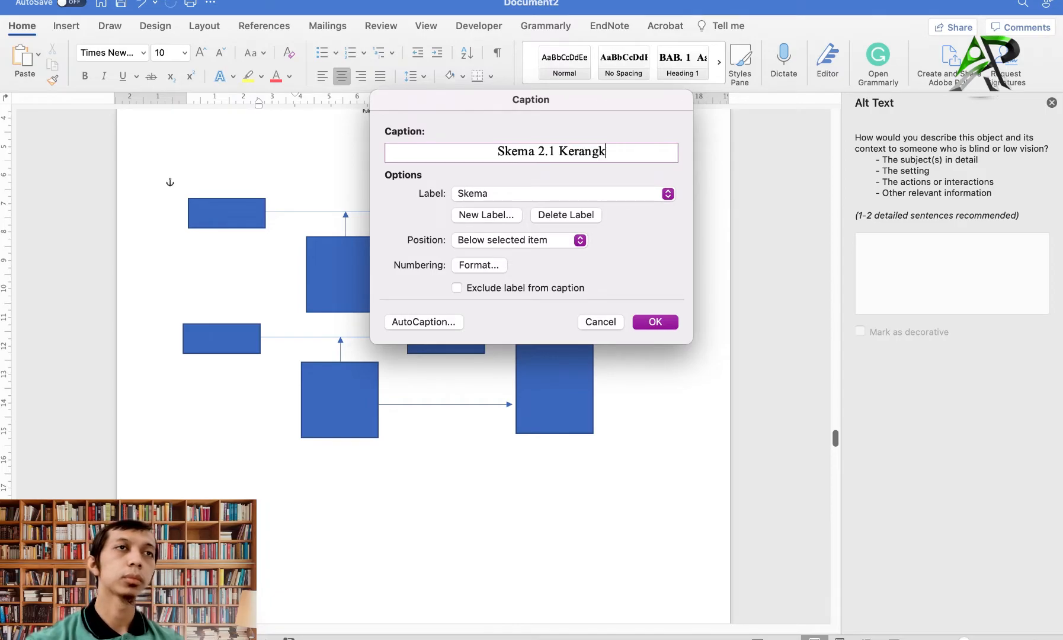
type("a Teori")
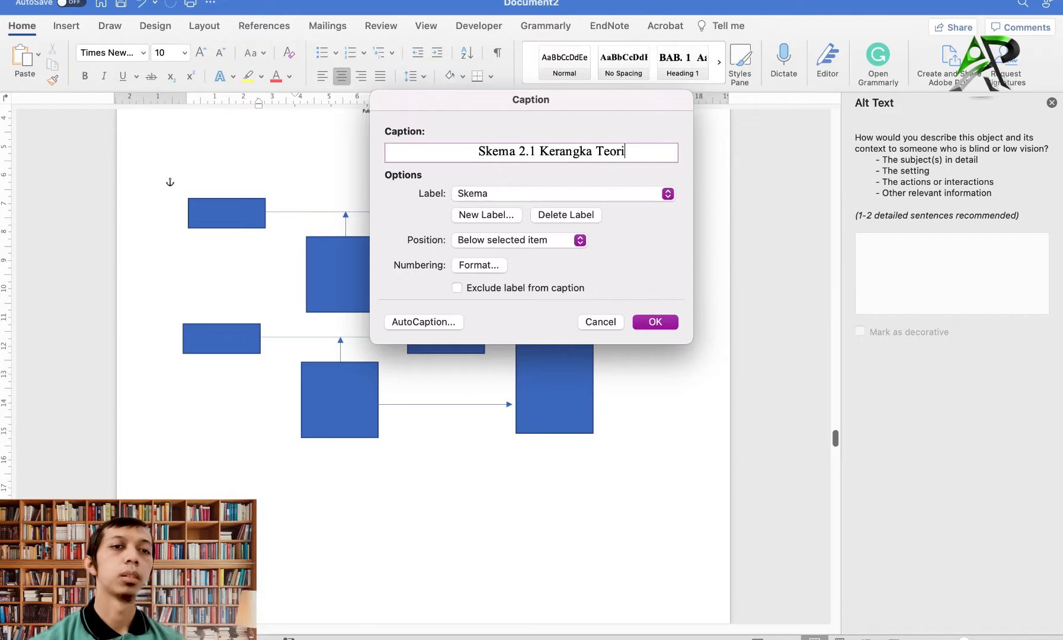
key("Return")
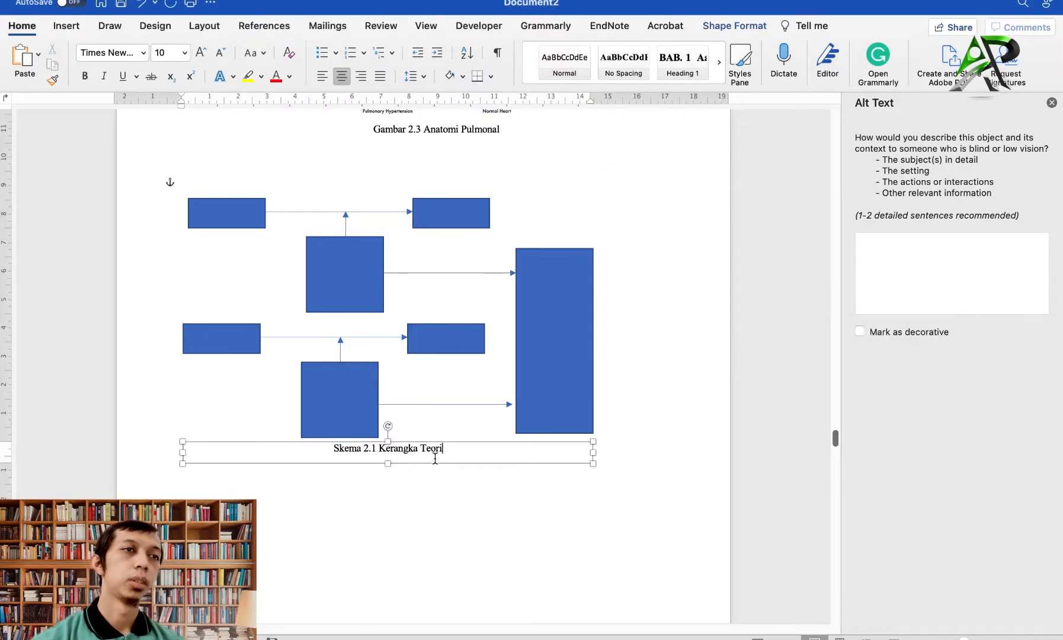
Shift the grouped diagram to the right and slightly up, and move its Skema 2.1 caption down and right to sit centred beneath it.
left_click_drag(436, 465, 438, 476)
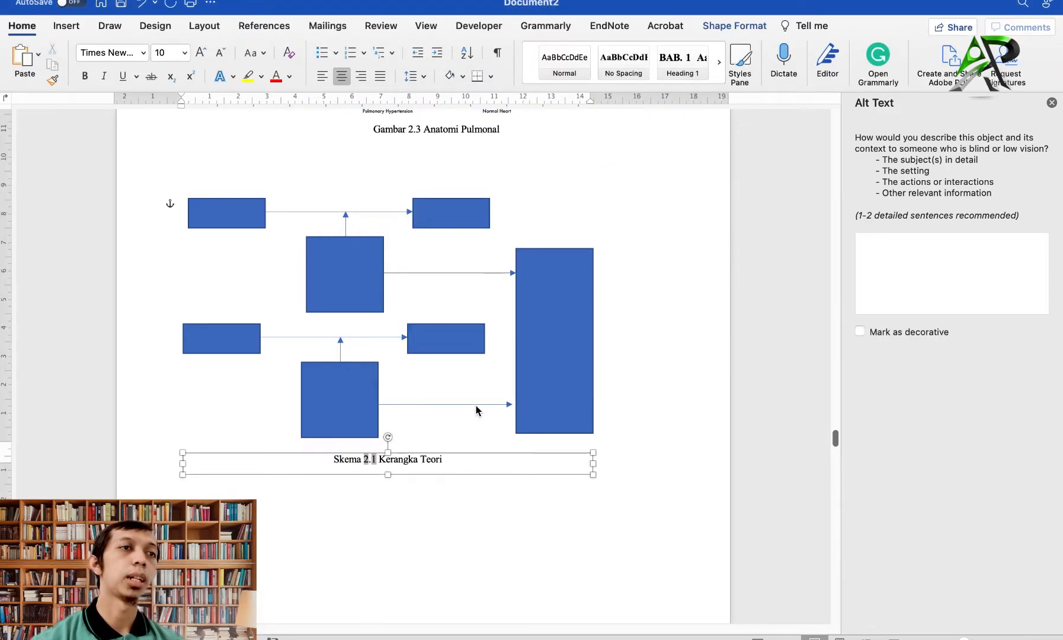
left_click(356, 370)
left_click_drag(307, 244, 384, 268)
left_click(427, 466)
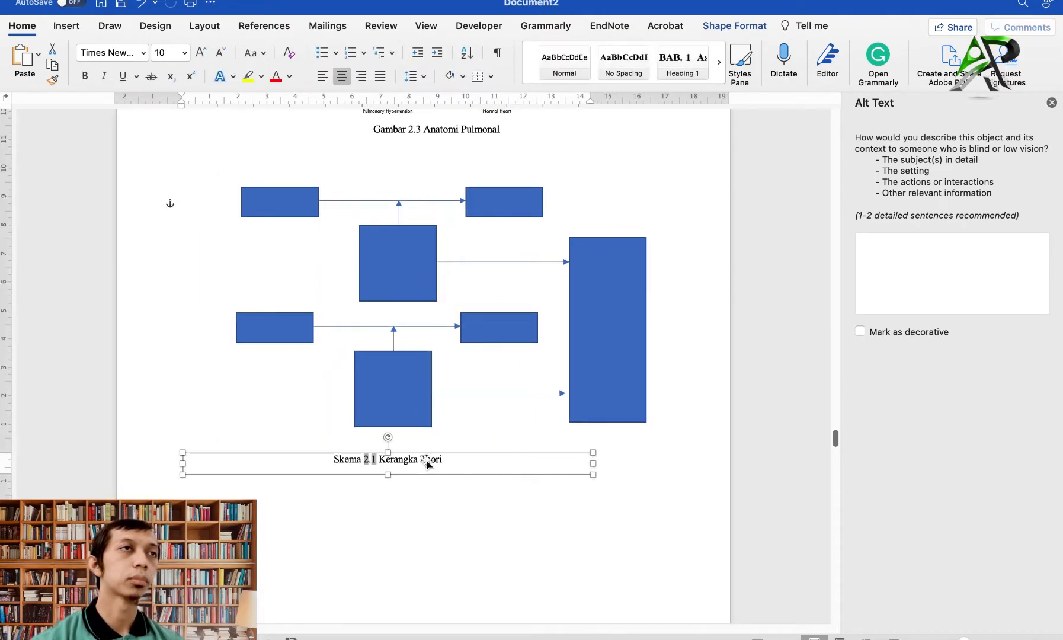
left_click_drag(470, 474, 516, 472)
left_click(515, 550)
scroll(494, 428, "up", 3)
scroll(494, 428, "down", 12)
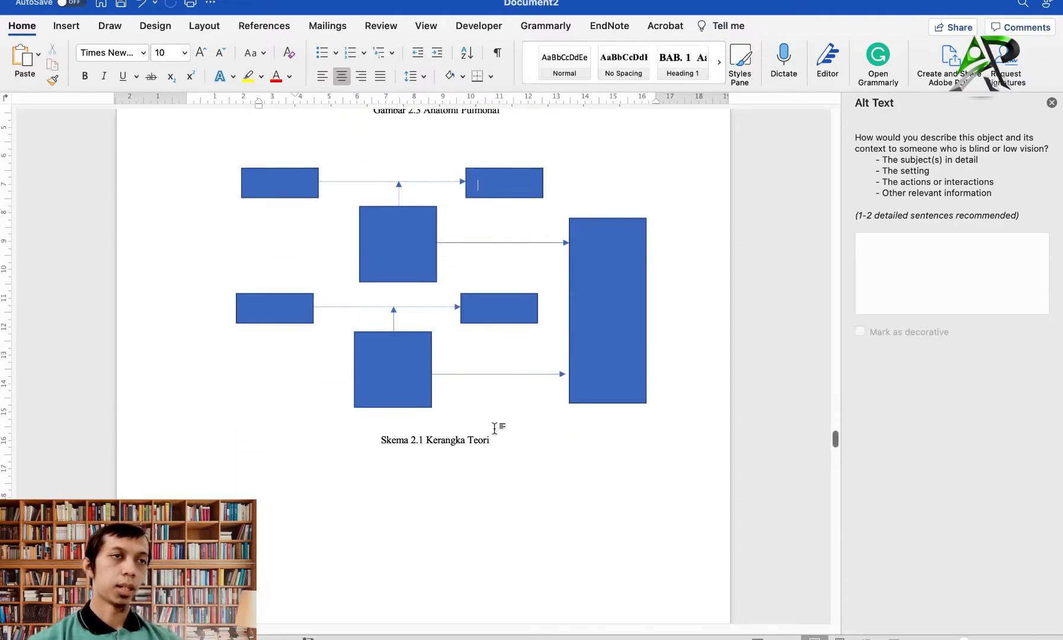
Insert an automatic table of figures for the Skema caption label beneath the DAFTAR SKEMA heading, using the From template format.
scroll(434, 305, "down", 2)
scroll(435, 306, "up", 20)
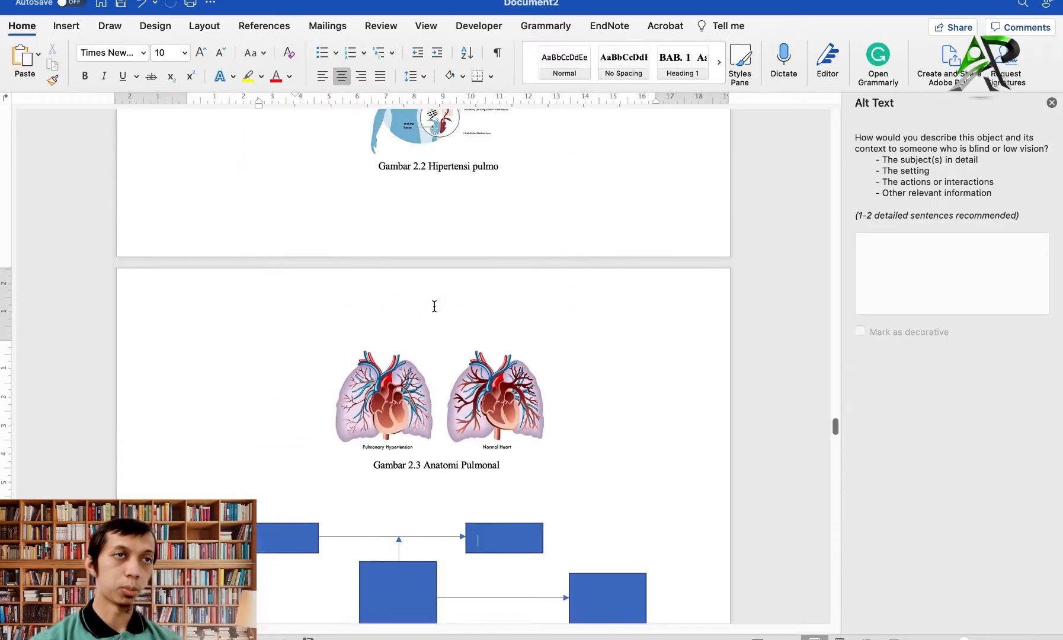
scroll(434, 306, "up", 15)
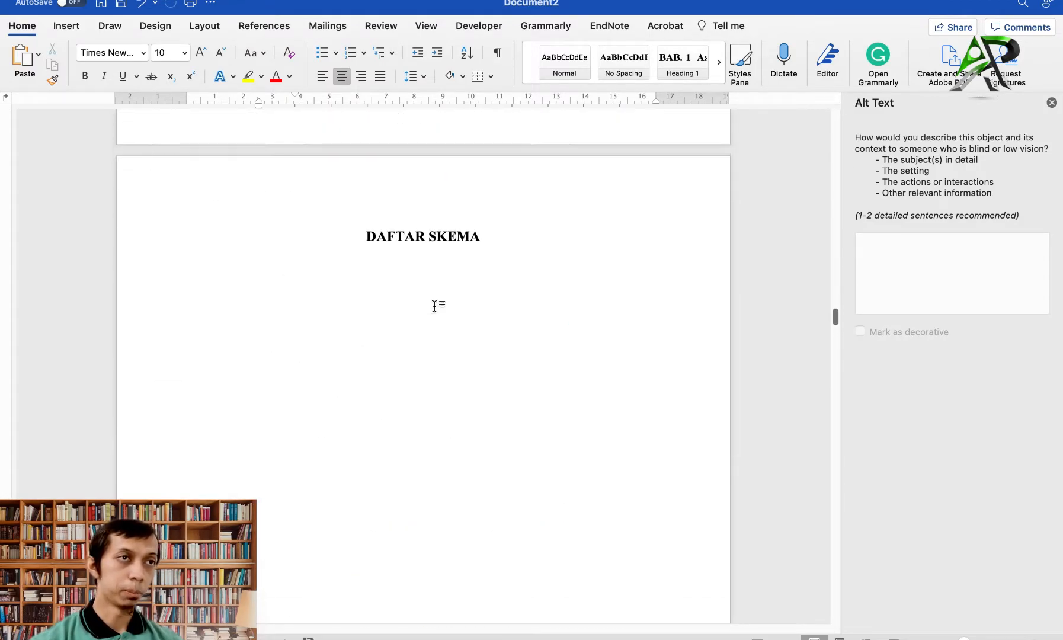
scroll(434, 306, "down", 1)
left_click(159, 219)
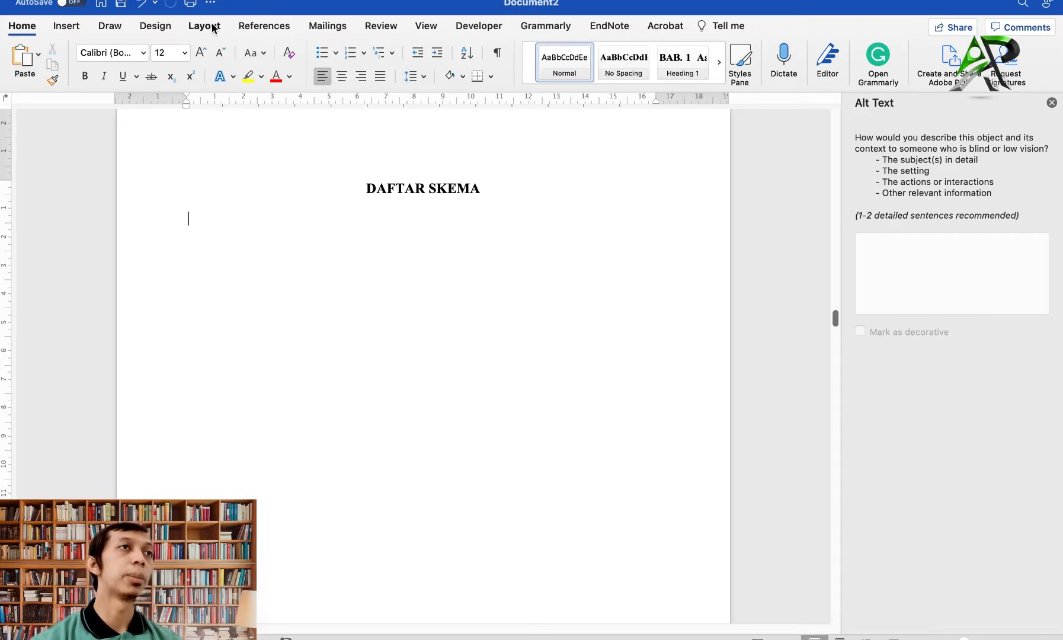
left_click(260, 25)
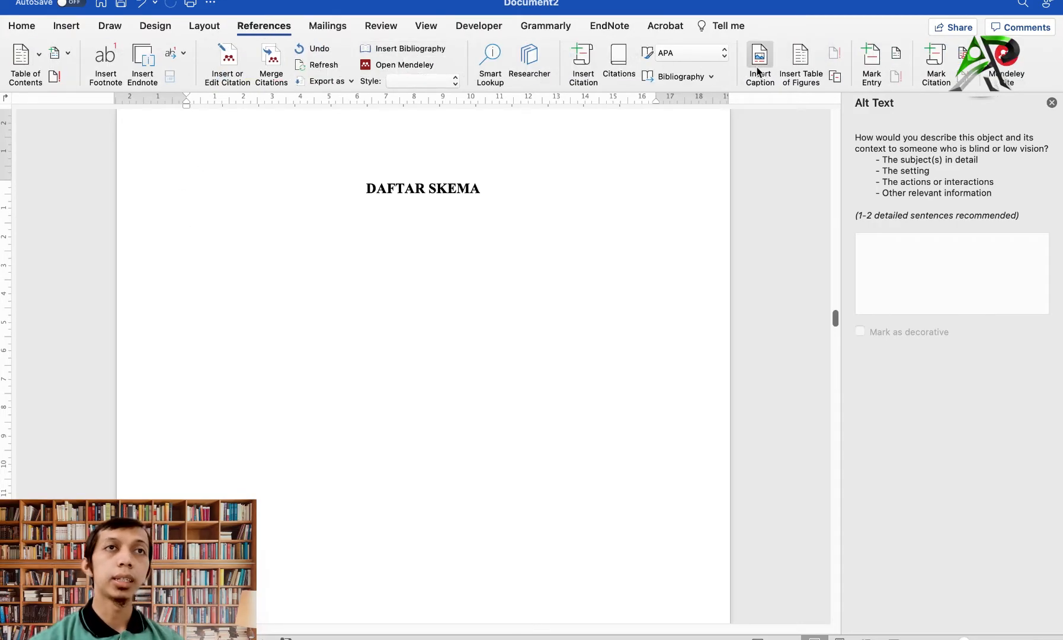
left_click(800, 69)
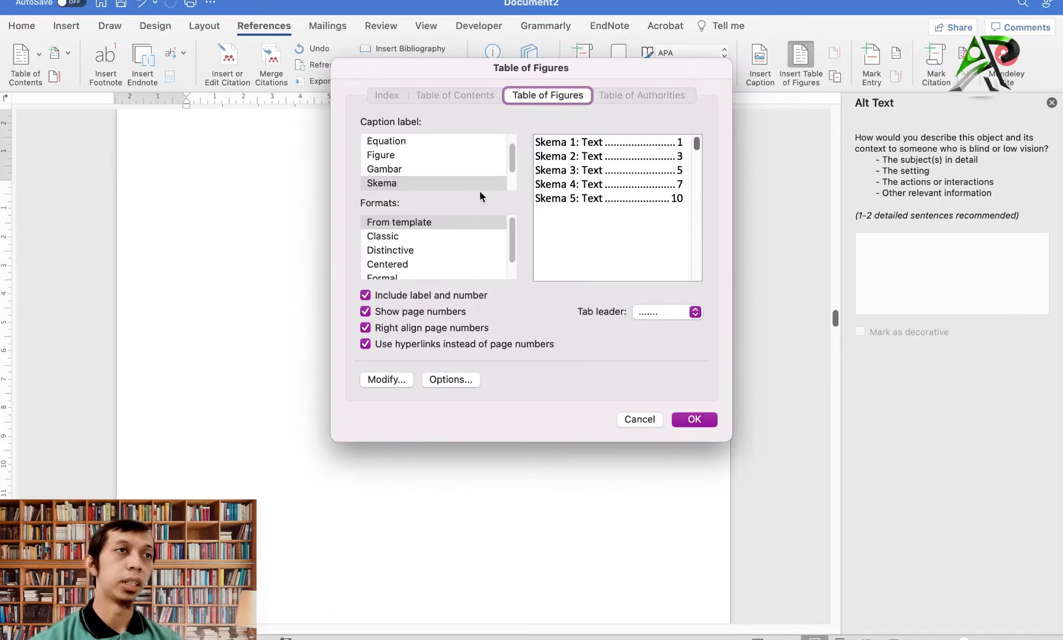
left_click(694, 420)
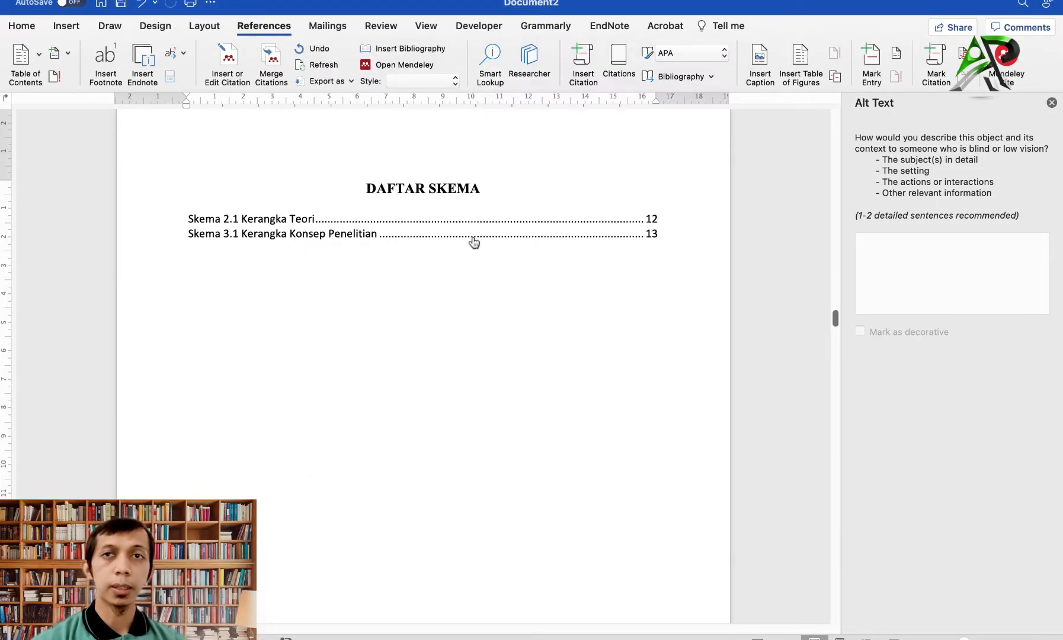
Look over the front matter pages, checking the table of contents and the lists of figures, tables and schemes.
scroll(474, 240, "up", 20)
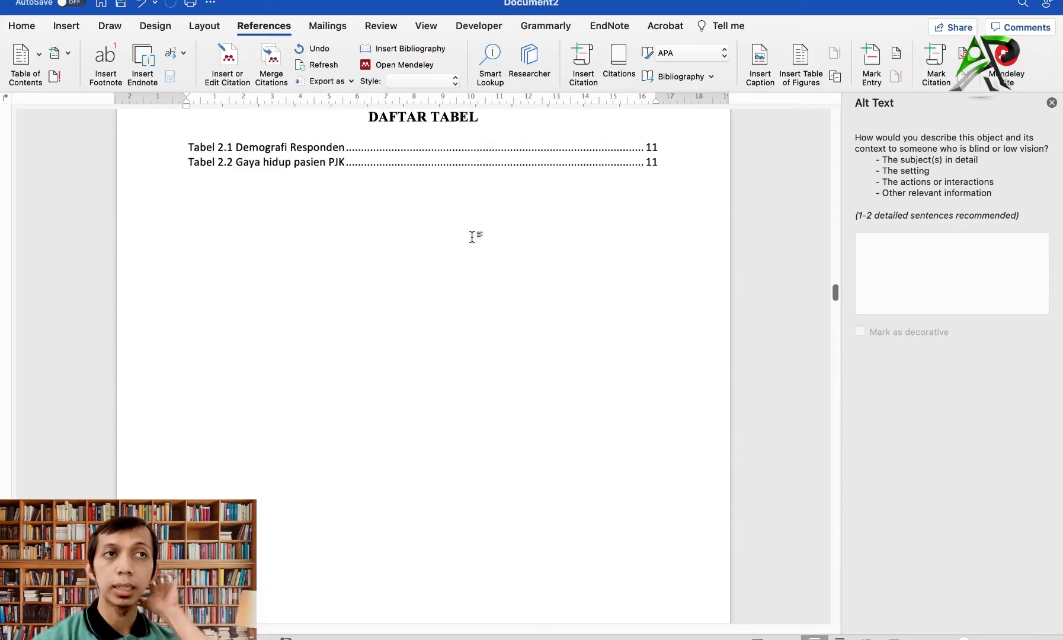
scroll(472, 237, "up", 20)
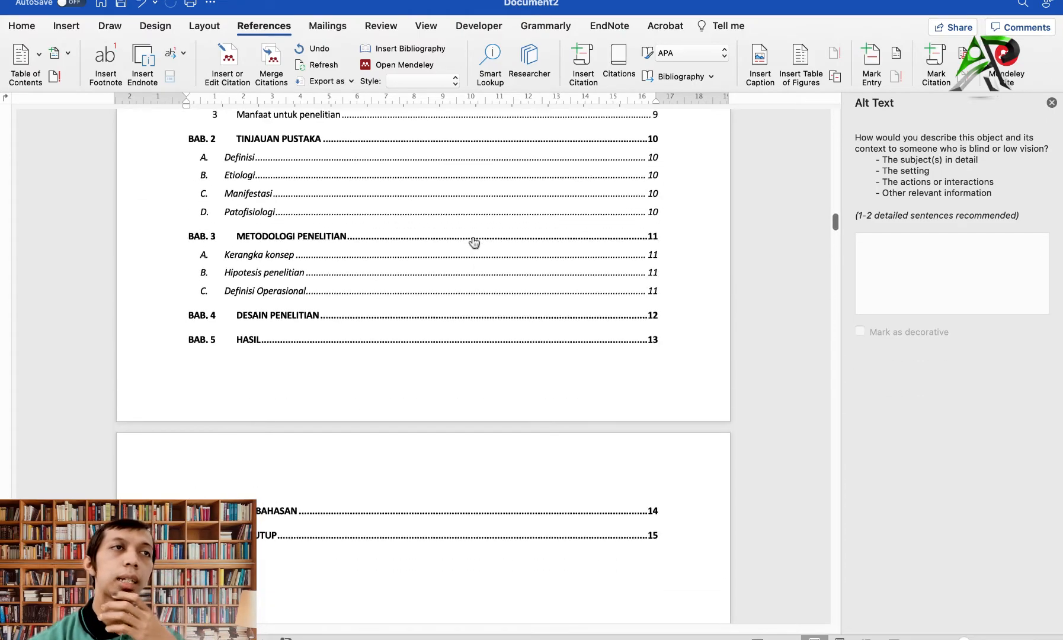
scroll(474, 240, "up", 3)
scroll(472, 237, "down", 20)
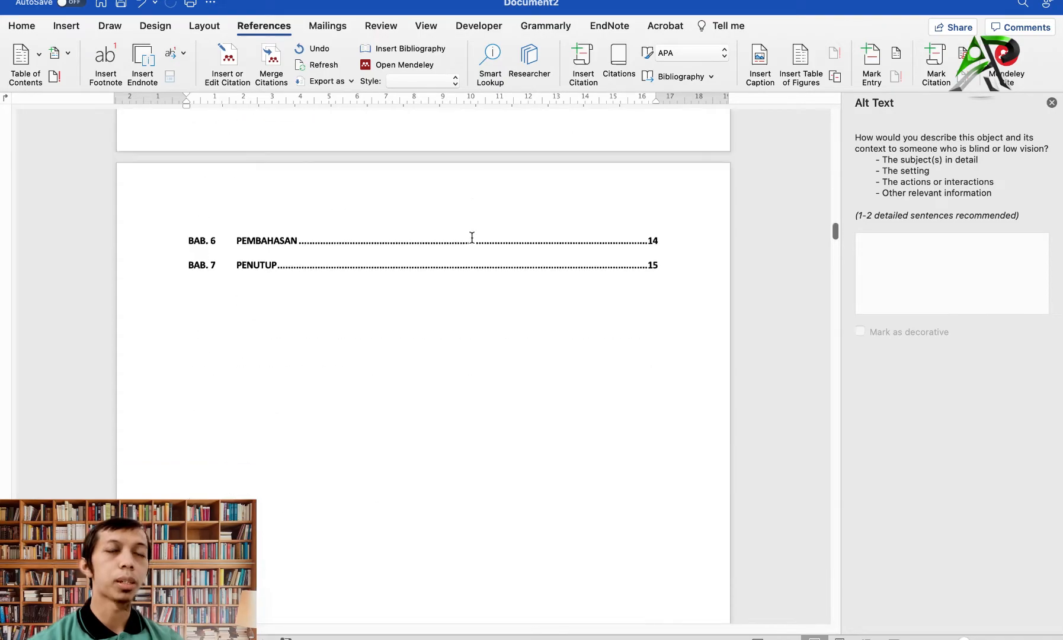
scroll(472, 237, "down", 15)
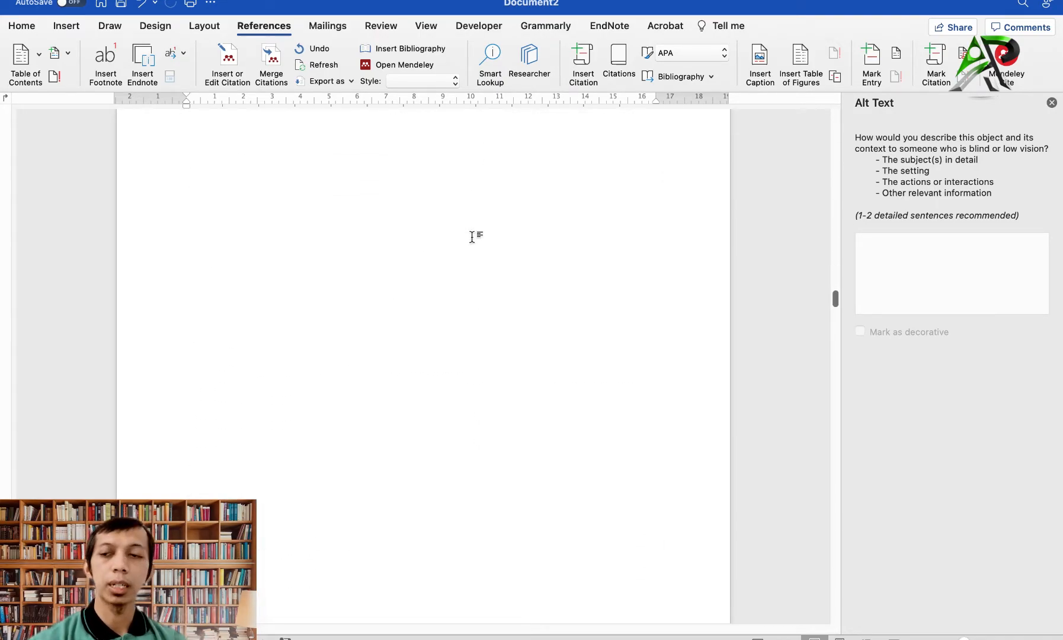
key("super+s")
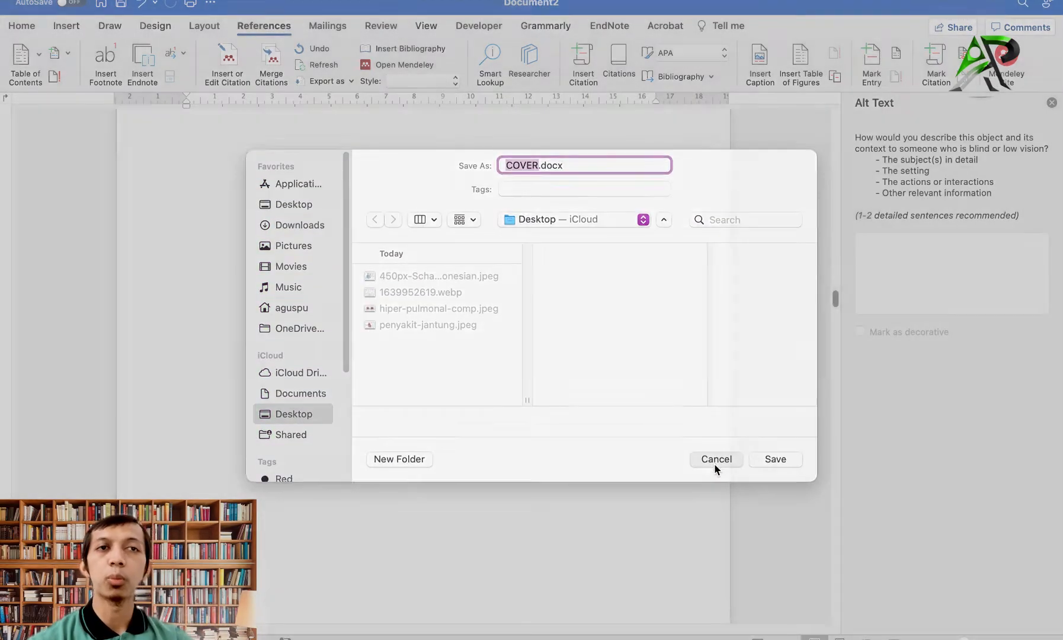
left_click(716, 460)
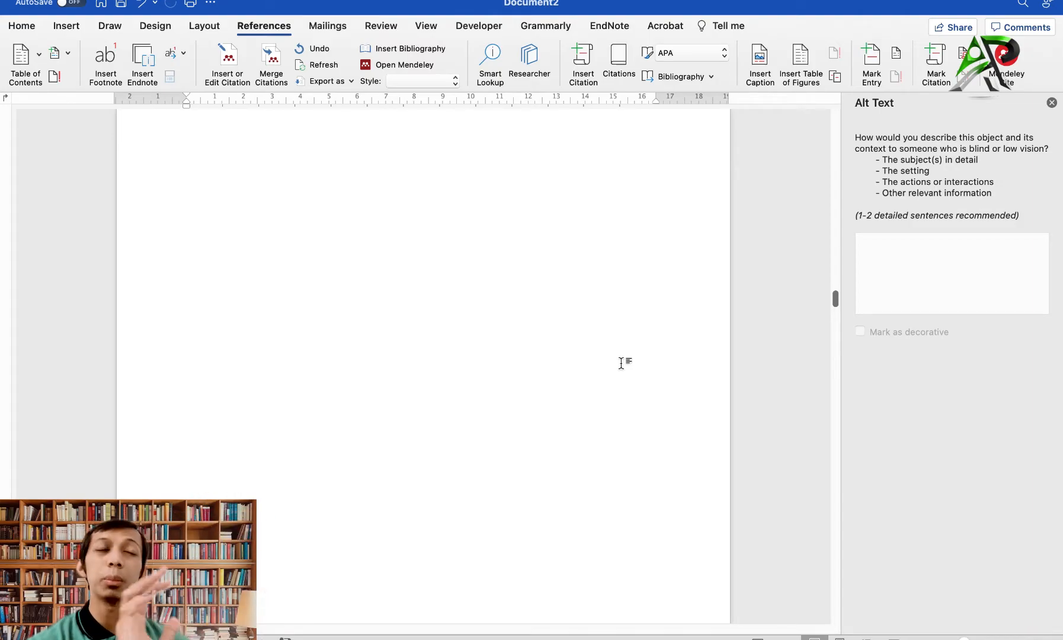
scroll(418, 335, "up", 20)
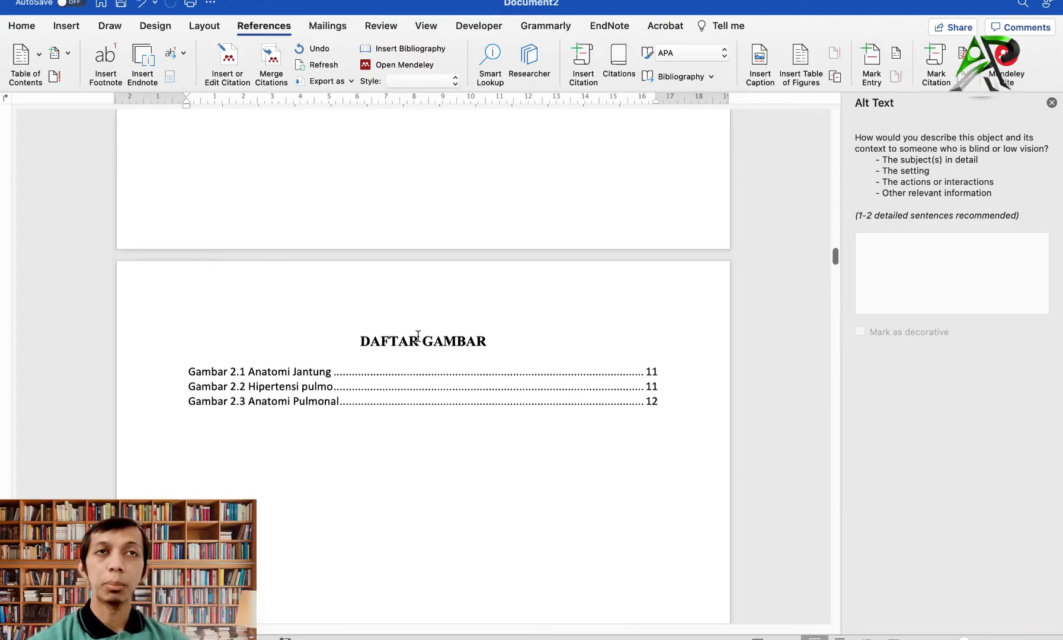
scroll(419, 340, "up", 20)
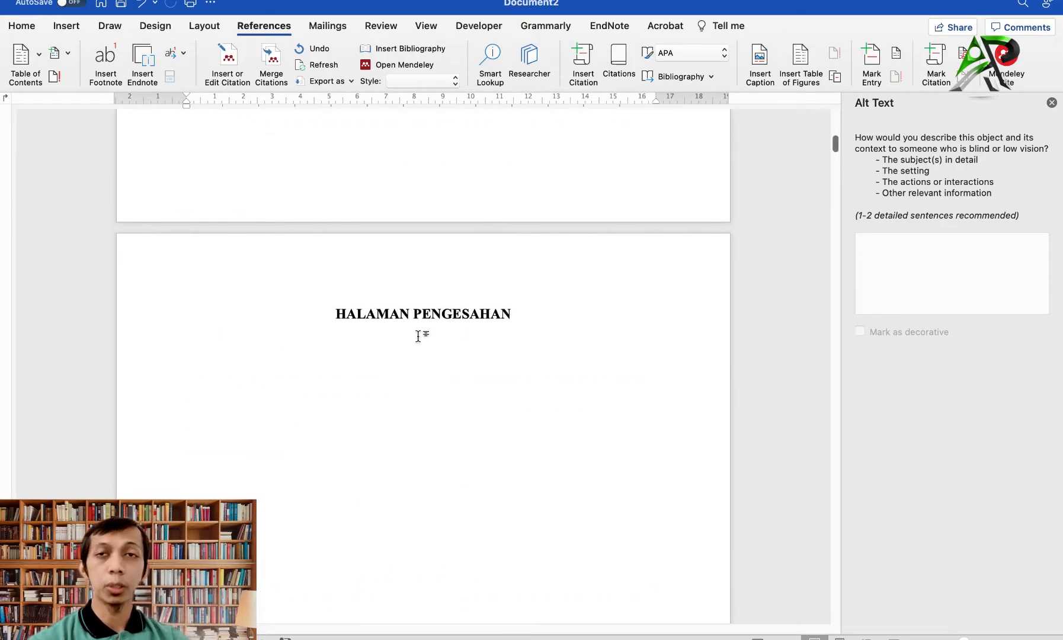
scroll(418, 336, "down", 15)
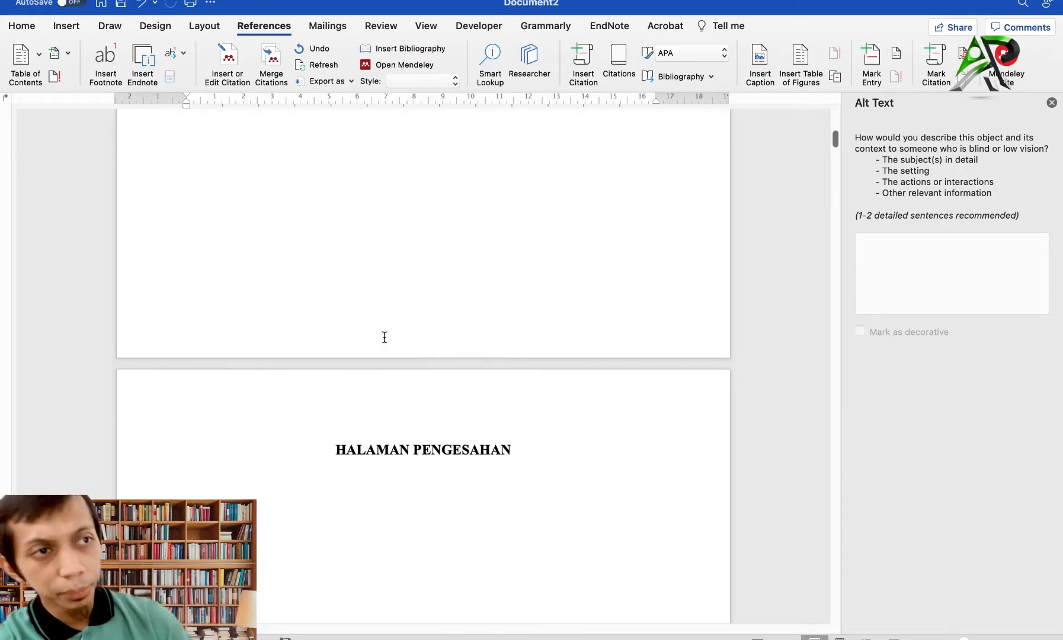
scroll(385, 336, "down", 10)
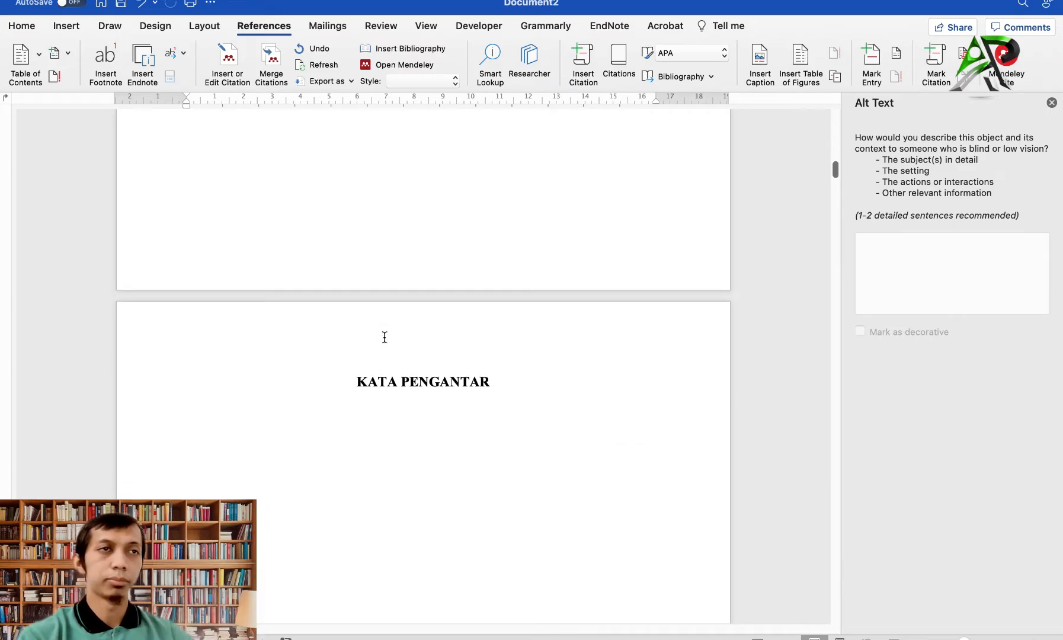
scroll(384, 337, "down", 10)
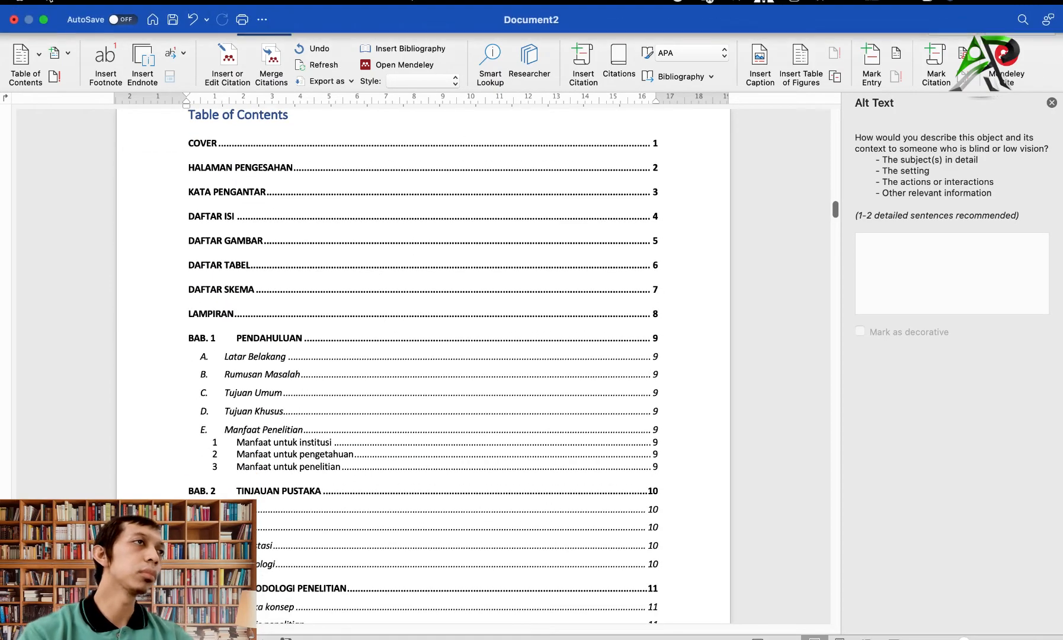
Close the Alt Text pane and widen the document window outside full-screen view.
left_click(44, 20)
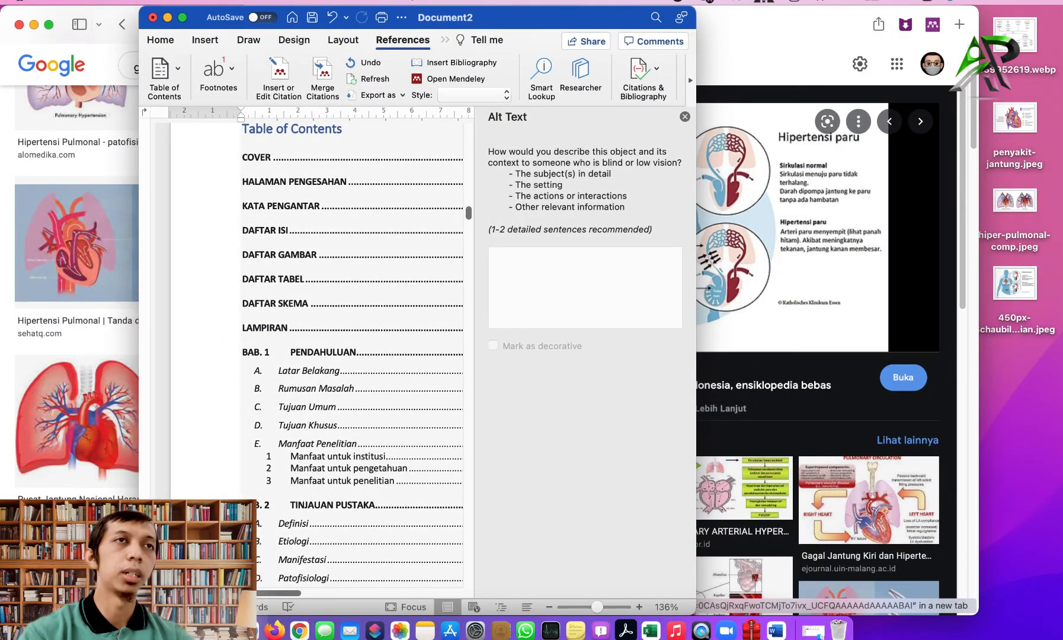
left_click_drag(762, 158, 897, 157)
left_click(888, 118)
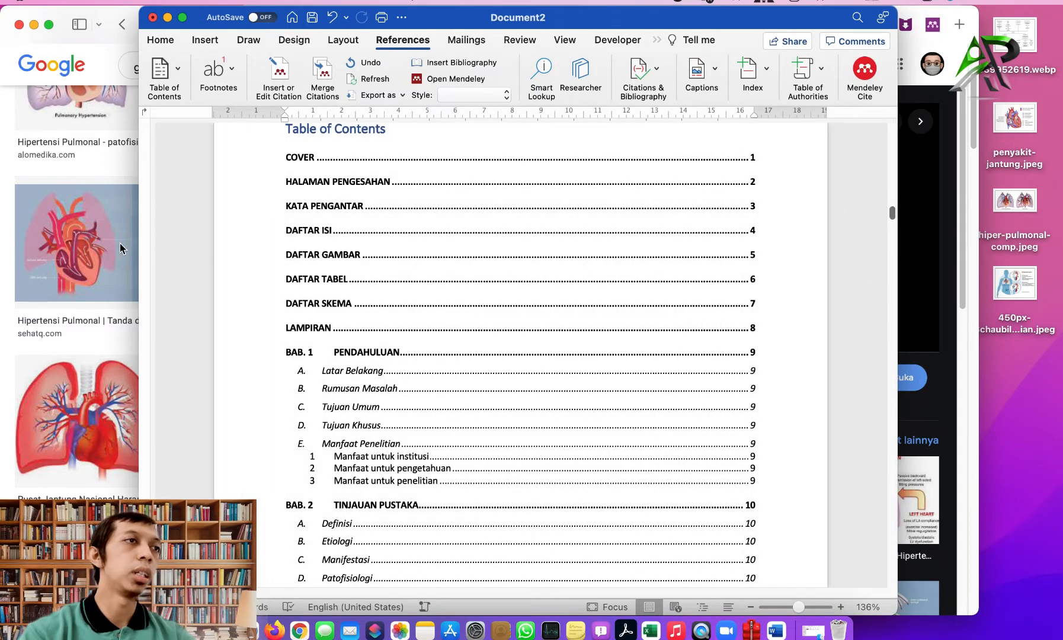
left_click_drag(132, 249, 60, 237)
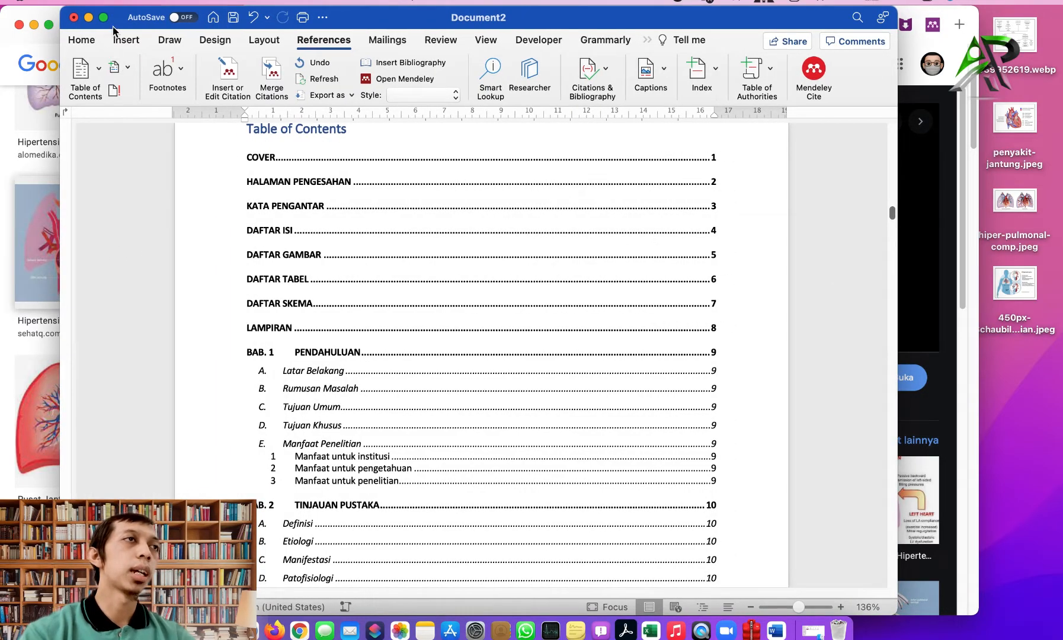
Select the entire table of contents, from its title through BAB. 7 PENUTUP, and change its font to Times New Roman.
scroll(320, 363, "up", 4)
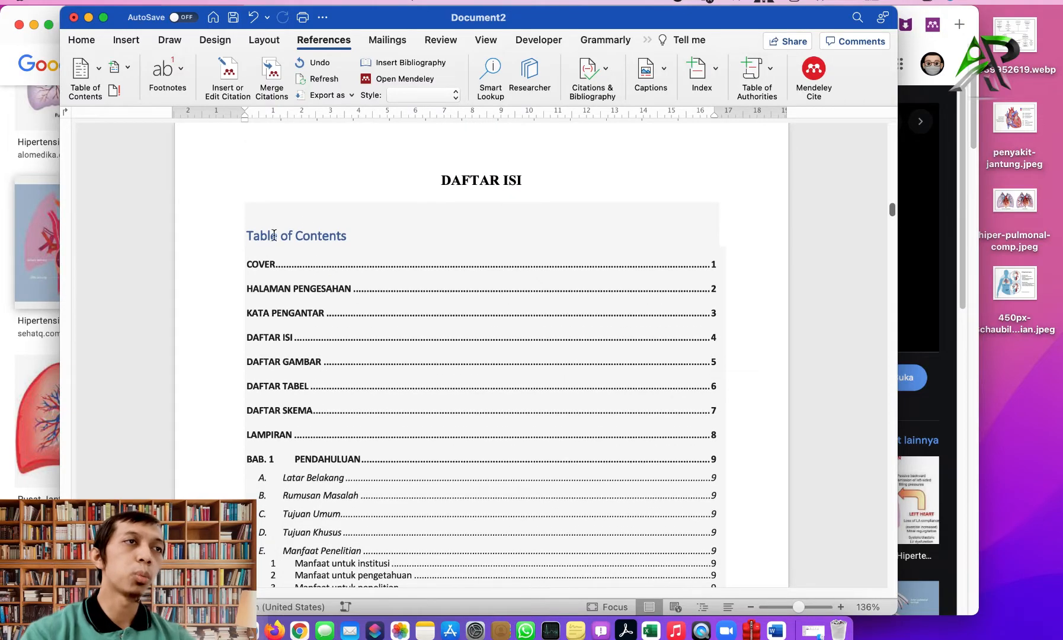
left_click(247, 224)
scroll(500, 356, "down", 10)
scroll(494, 361, "down", 8)
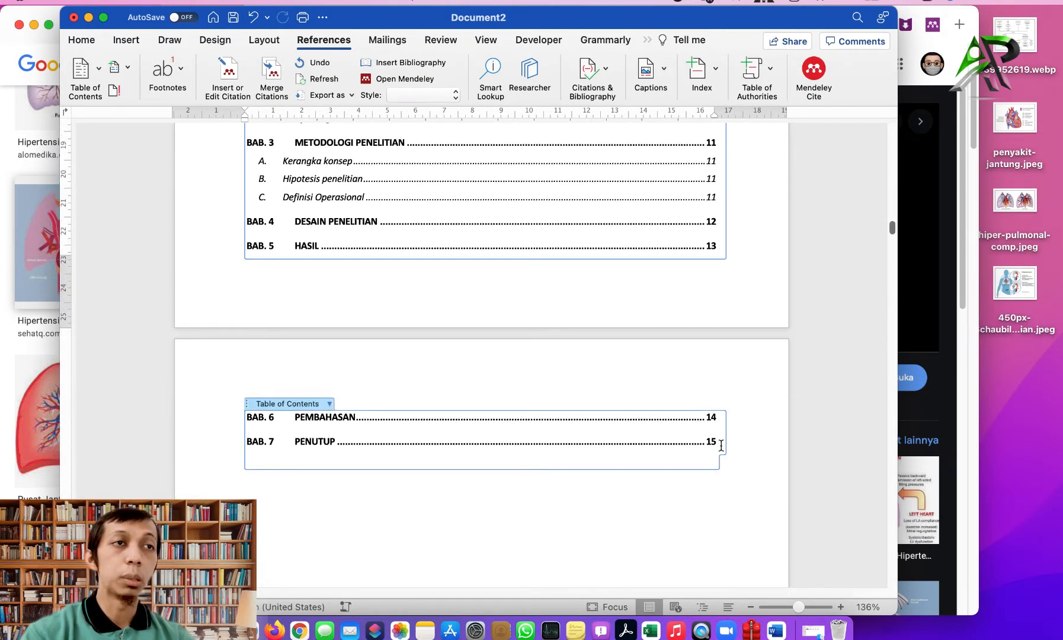
left_click(720, 445, "shift")
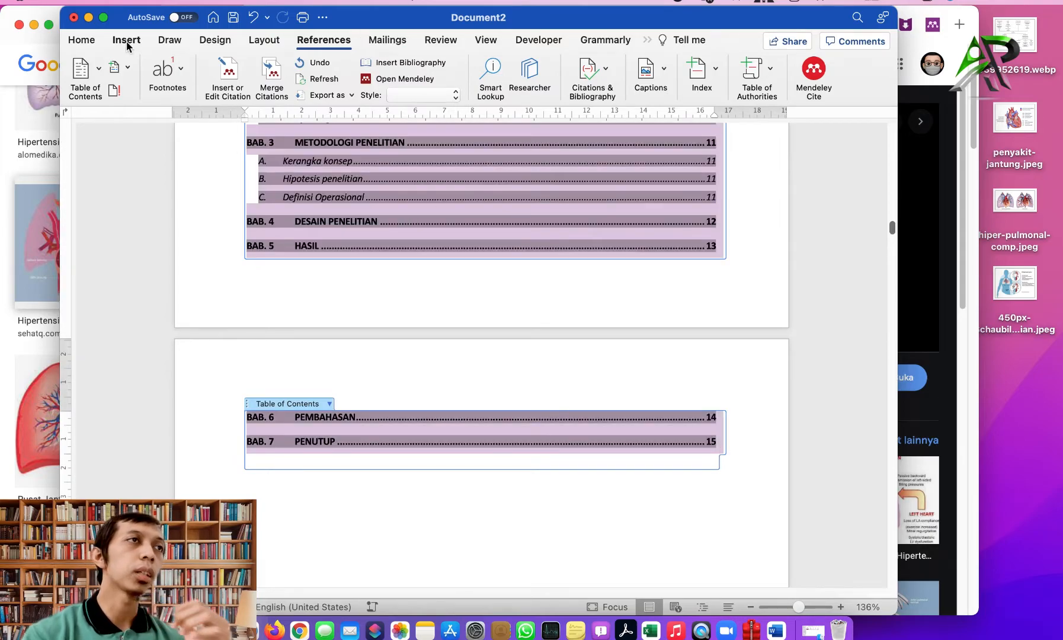
left_click(79, 41)
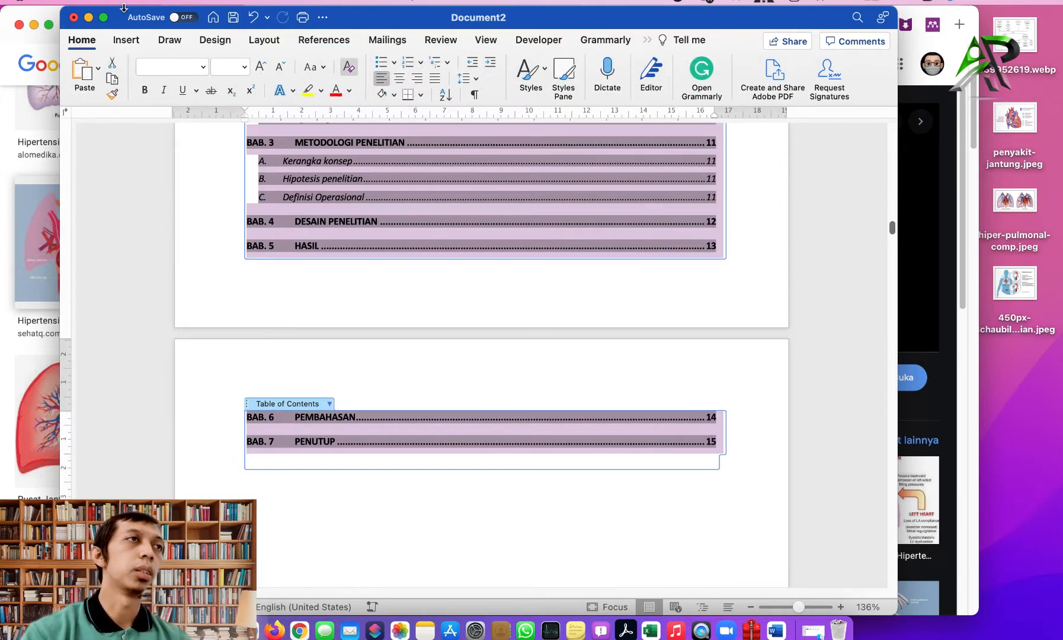
left_click(104, 18)
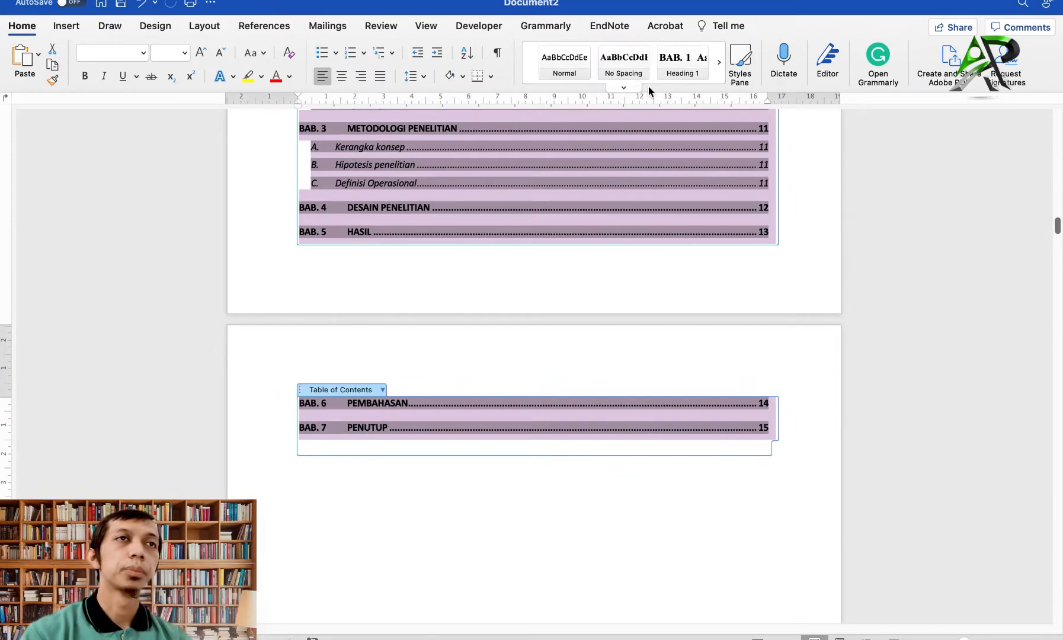
left_click(623, 87)
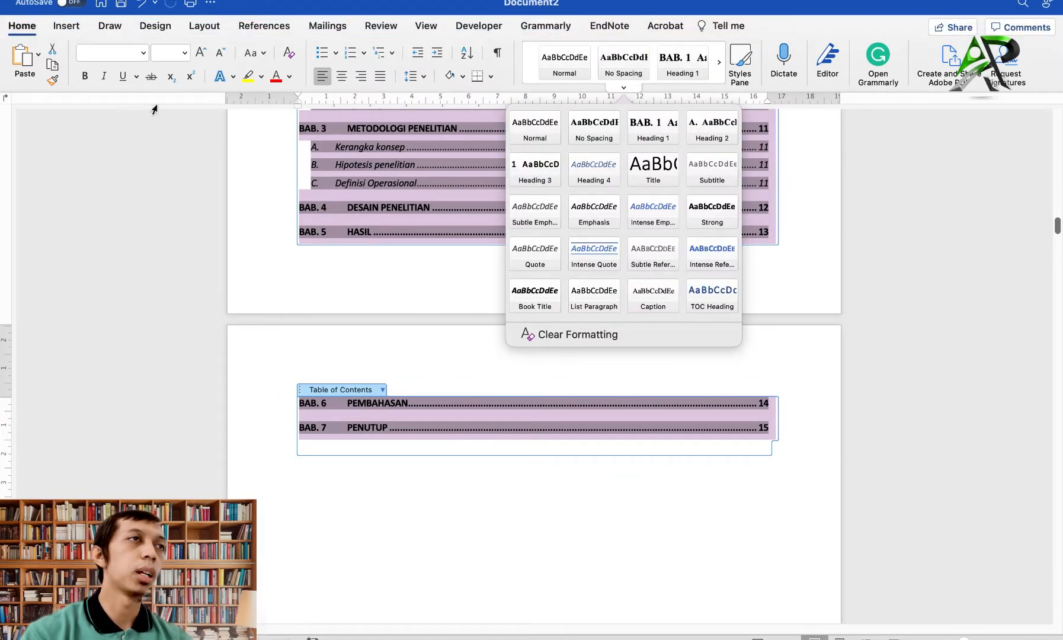
left_click(126, 60)
left_click(127, 55)
type("Times")
key("Return")
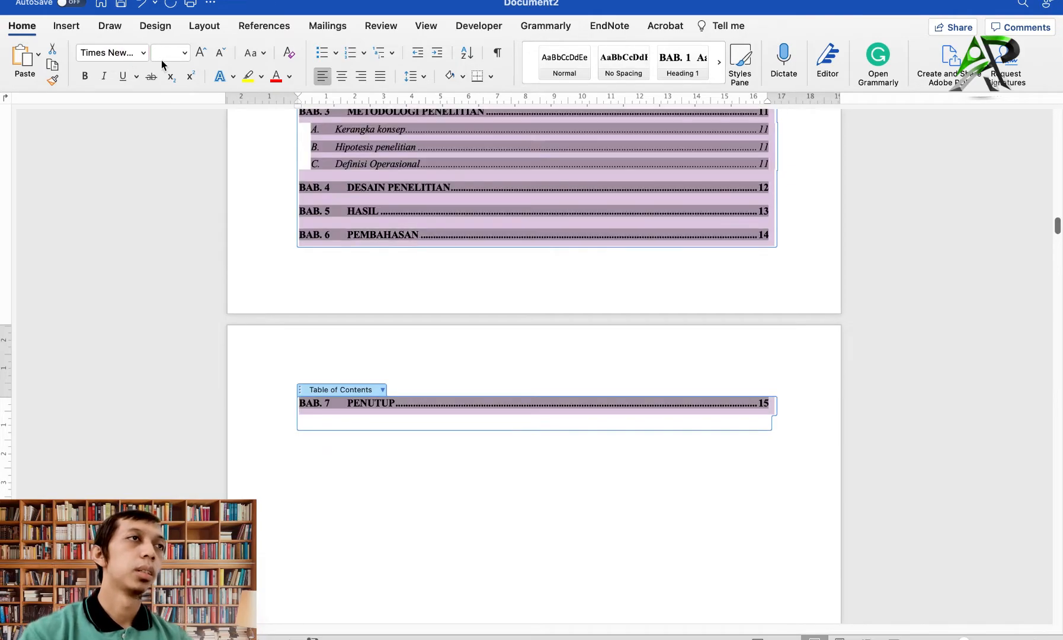
Set the selected table of contents to font size 12 and remove the italics from its entries.
left_click(184, 53)
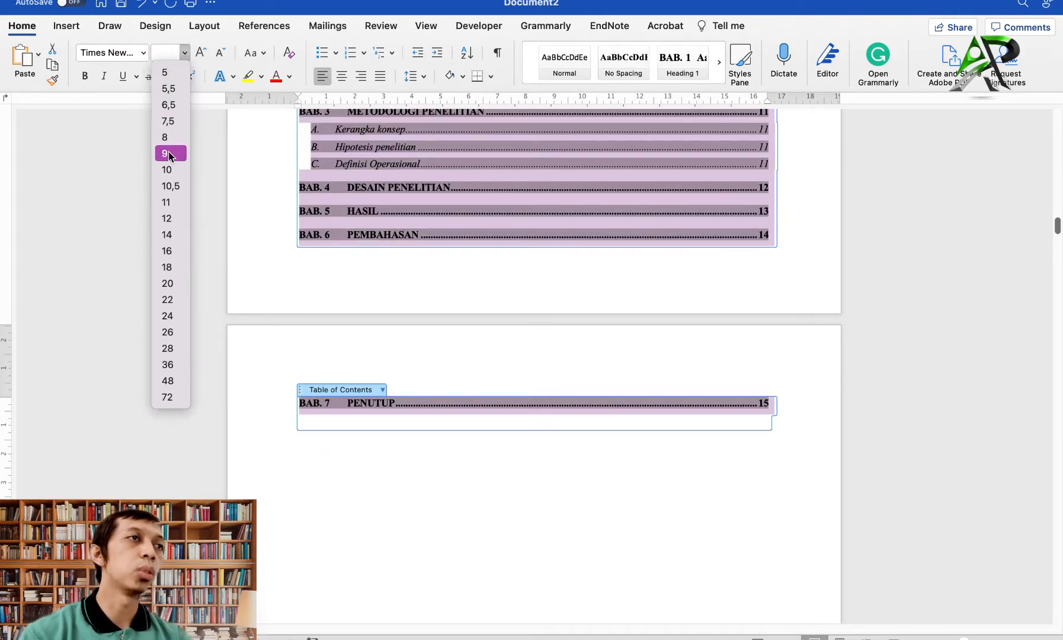
left_click(169, 221)
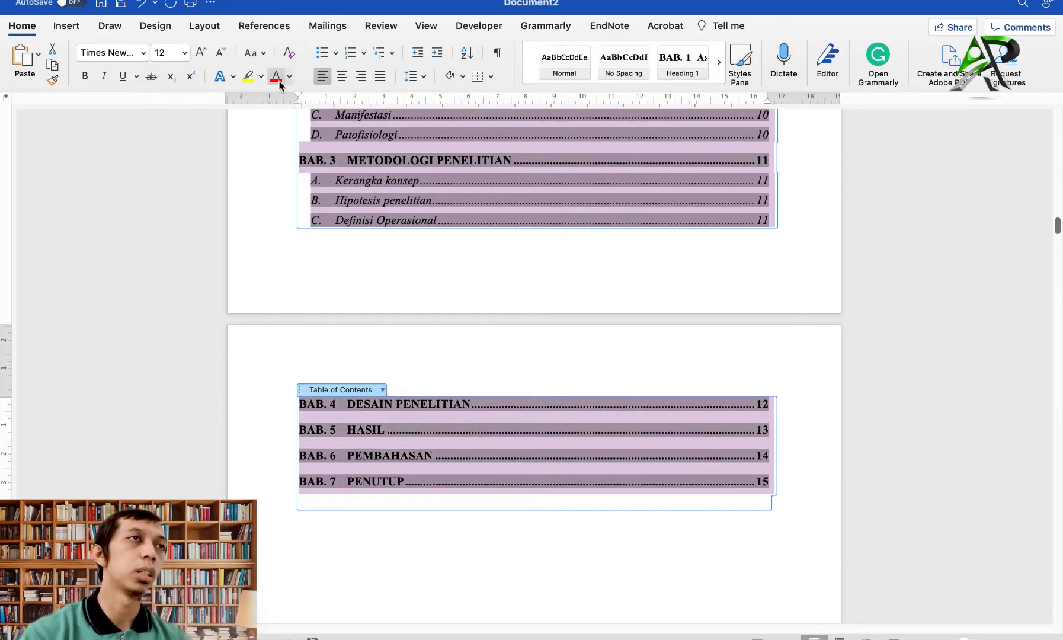
left_click(104, 75)
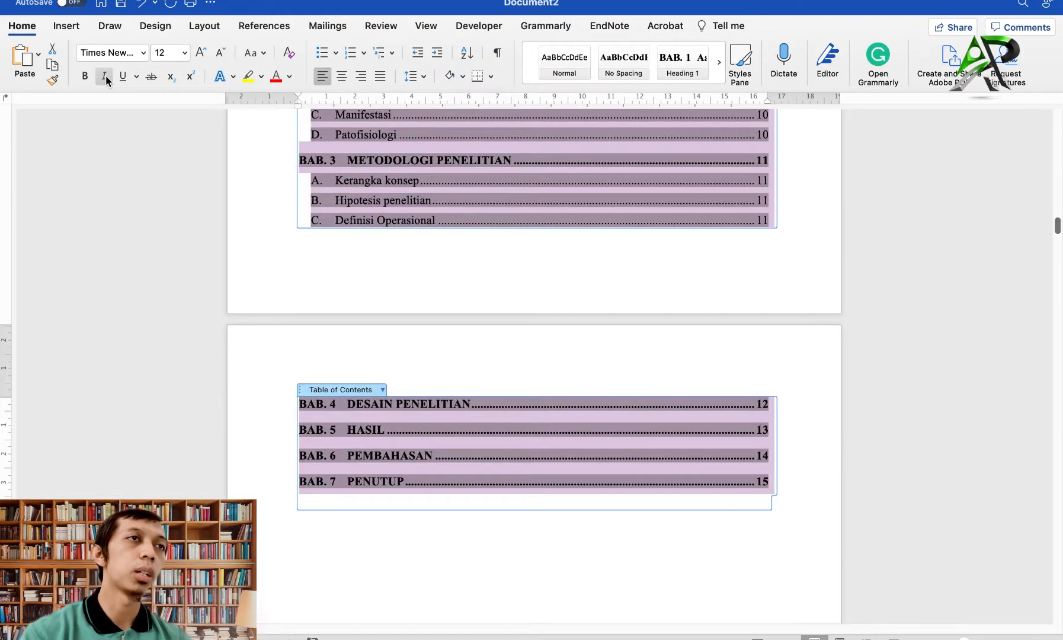
Review the reformatted table of contents from its title down to BAB. 7 PENUTUP.
scroll(419, 198, "up", 5)
scroll(419, 199, "up", 5)
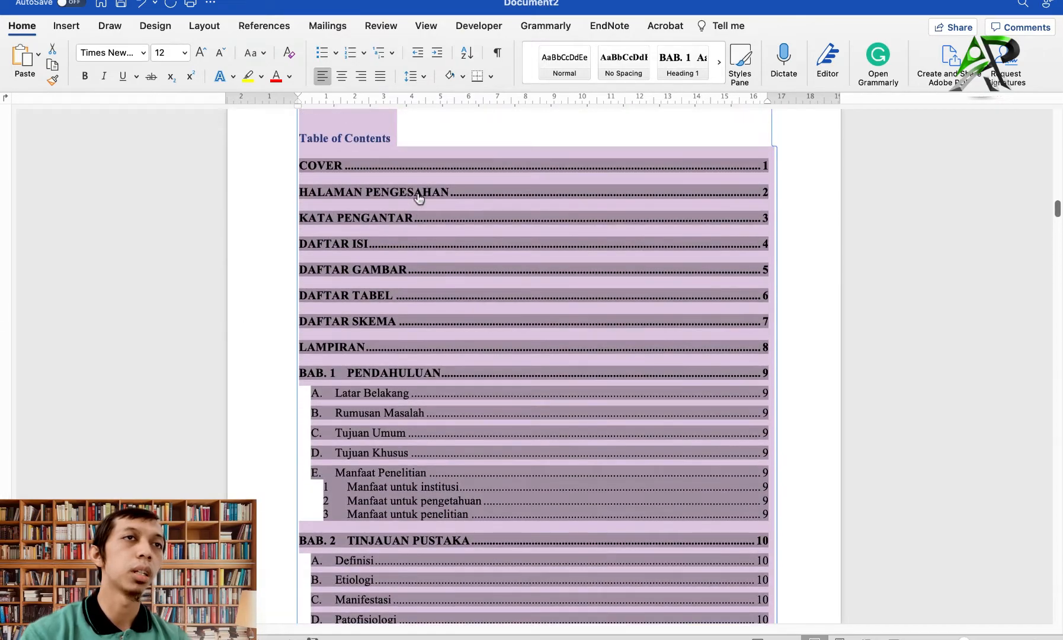
left_click(805, 266)
scroll(770, 296, "down", 8)
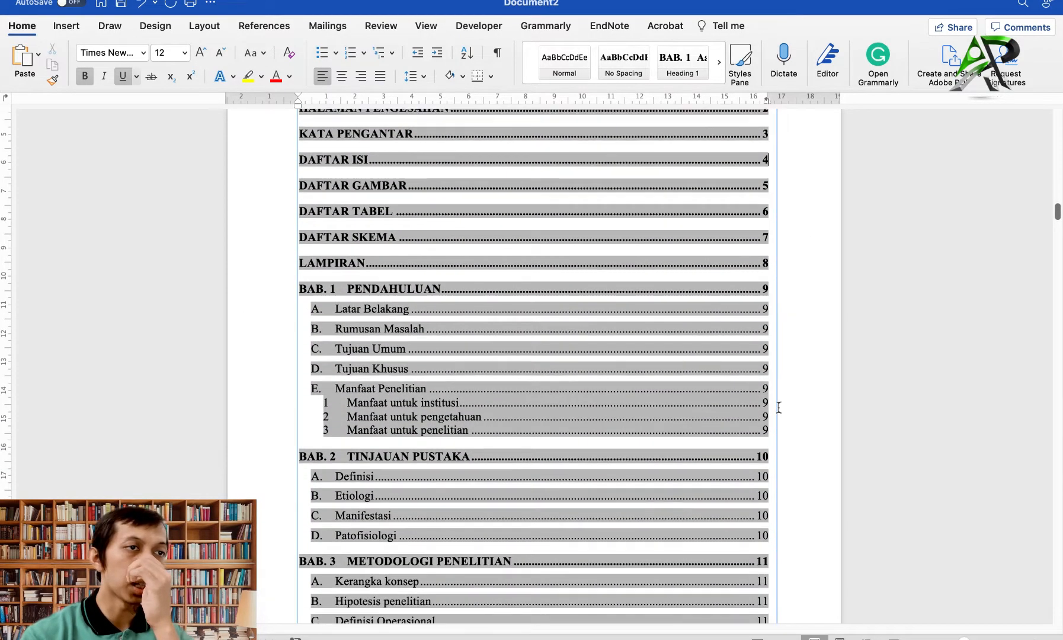
scroll(386, 589, "down", 5)
left_click(426, 509)
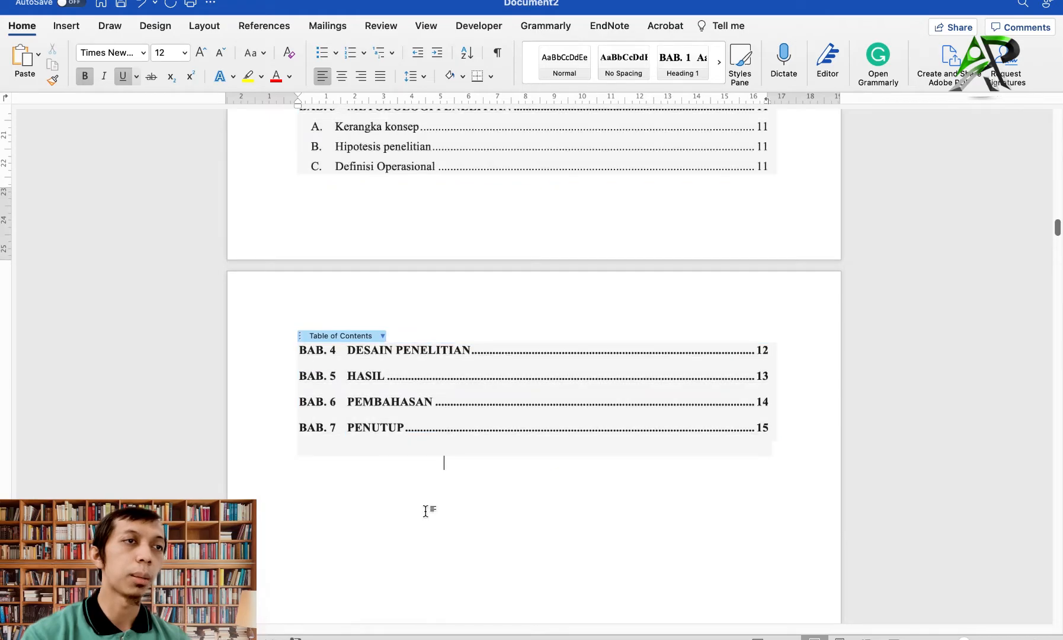
scroll(524, 474, "up", 12)
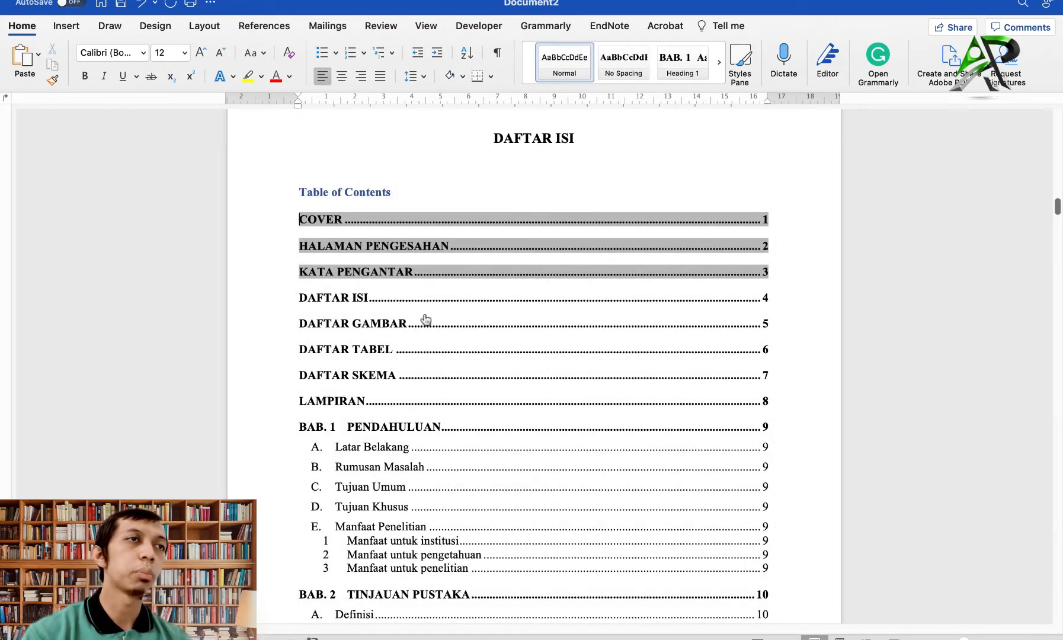
scroll(474, 372, "down", 11)
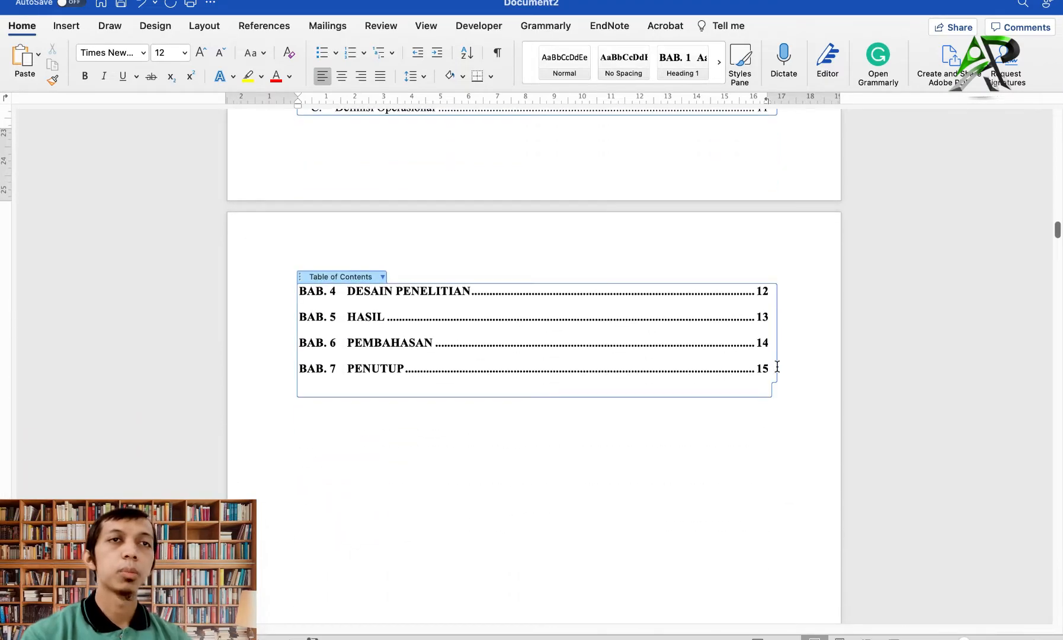
Set the paragraph spacing before and after to 0 pt throughout the table of contents and check the compacted list.
left_click_drag(772, 375, 472, 131)
left_click(417, 76)
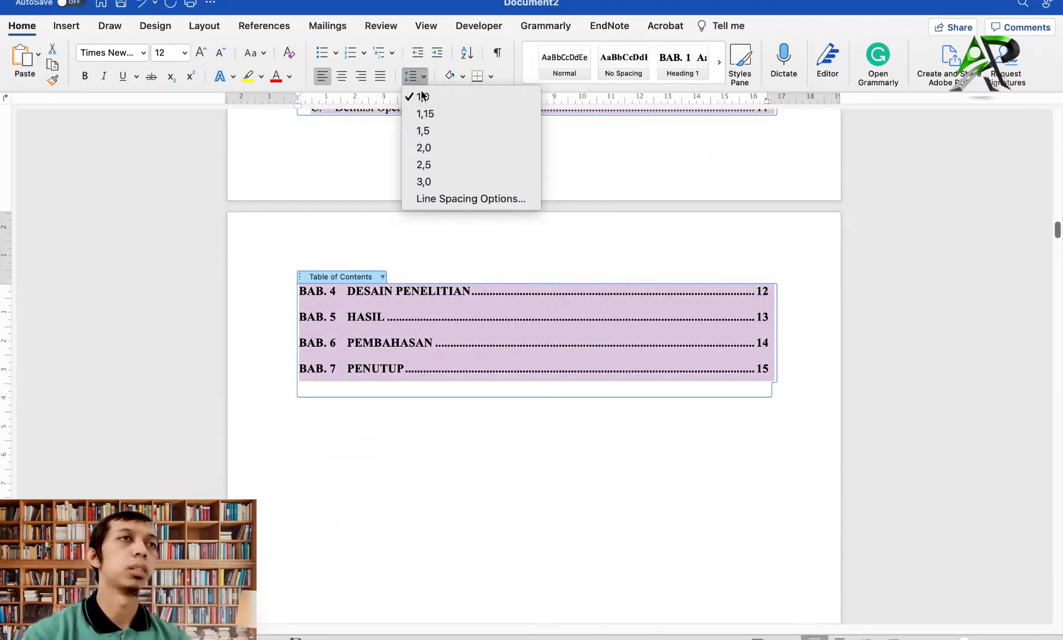
left_click(447, 198)
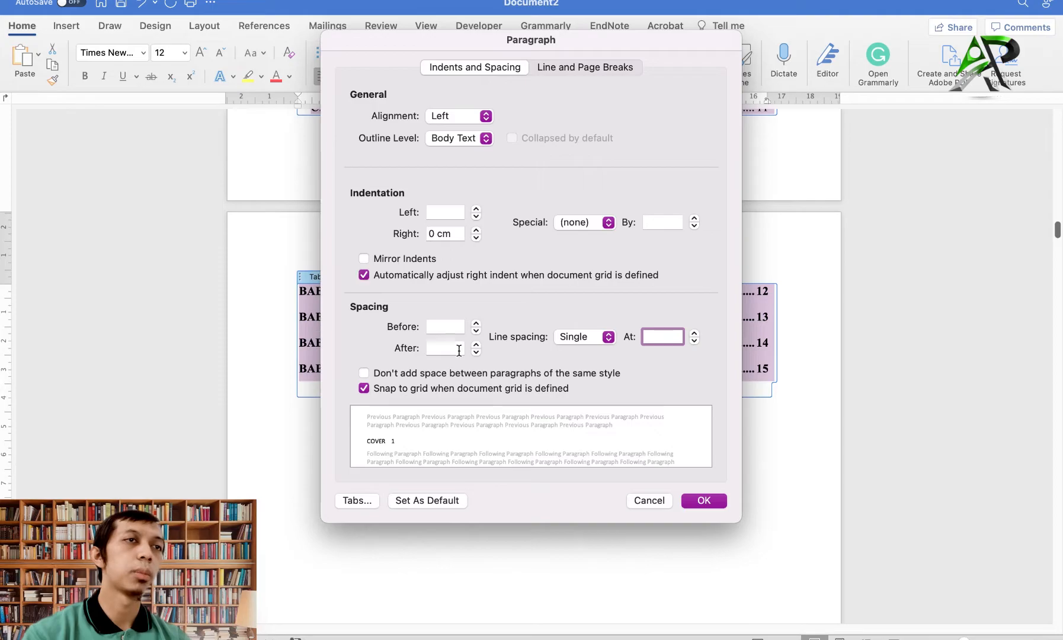
left_click(475, 324)
left_click(475, 349)
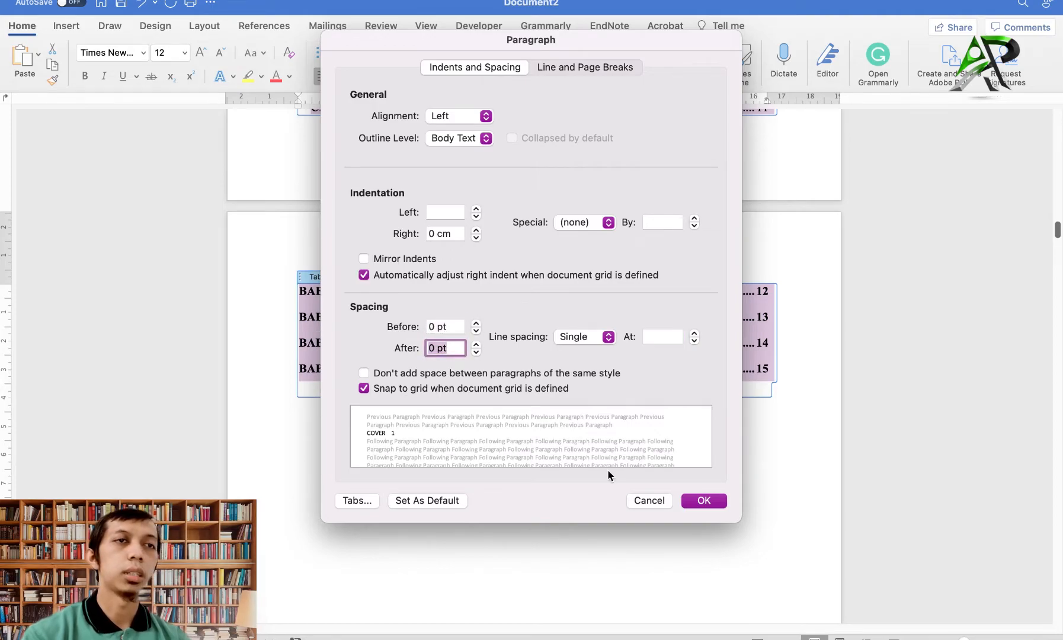
left_click(703, 500)
scroll(602, 443, "up", 10)
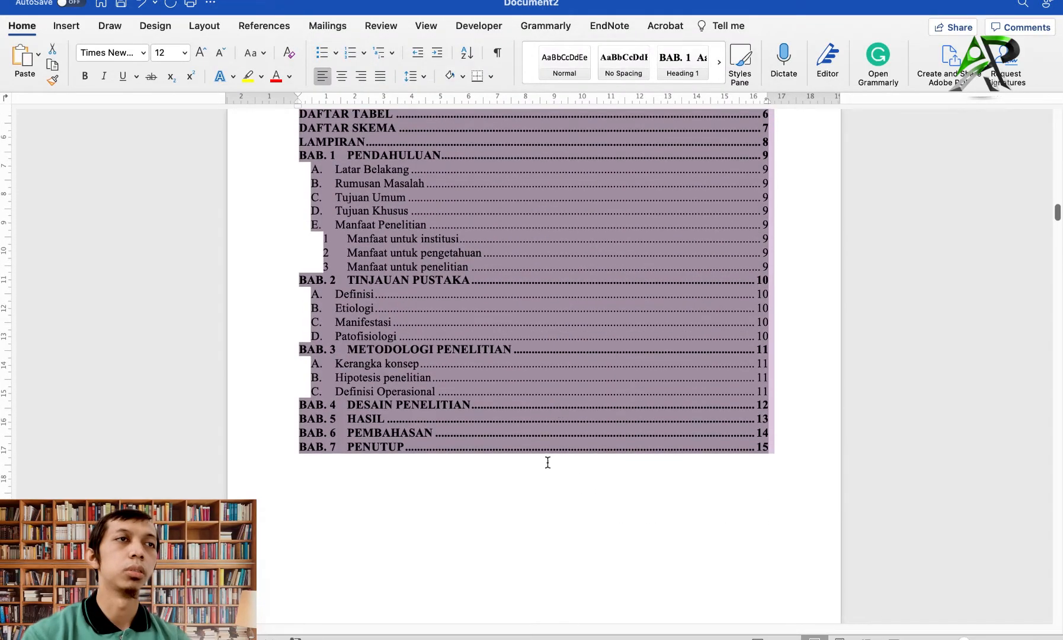
left_click(557, 468)
scroll(636, 380, "up", 5)
scroll(636, 380, "down", 3)
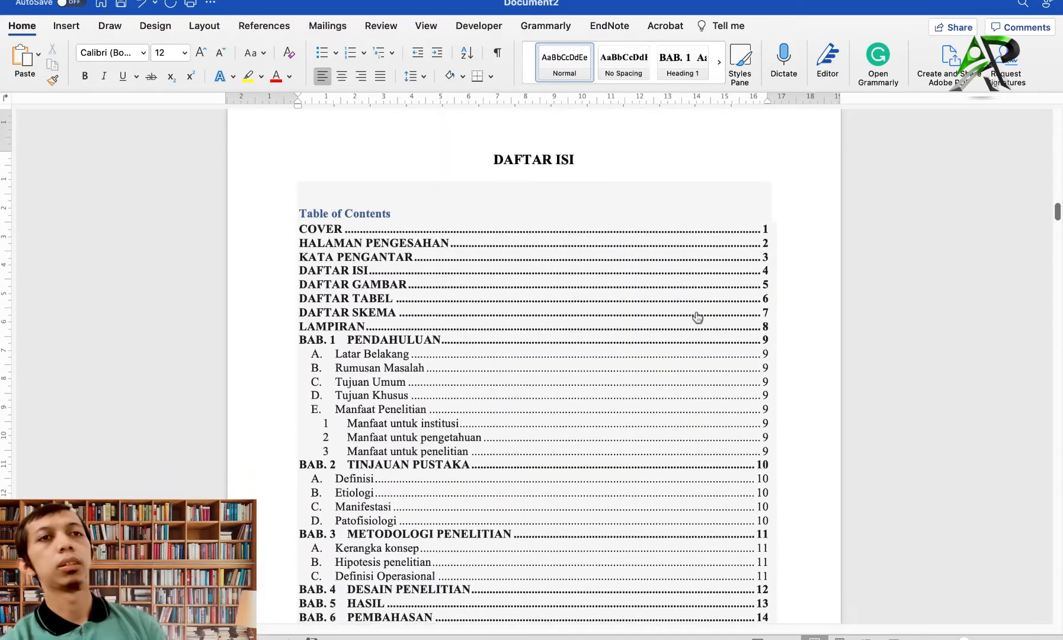
scroll(682, 332, "up", 1)
scroll(616, 373, "down", 12)
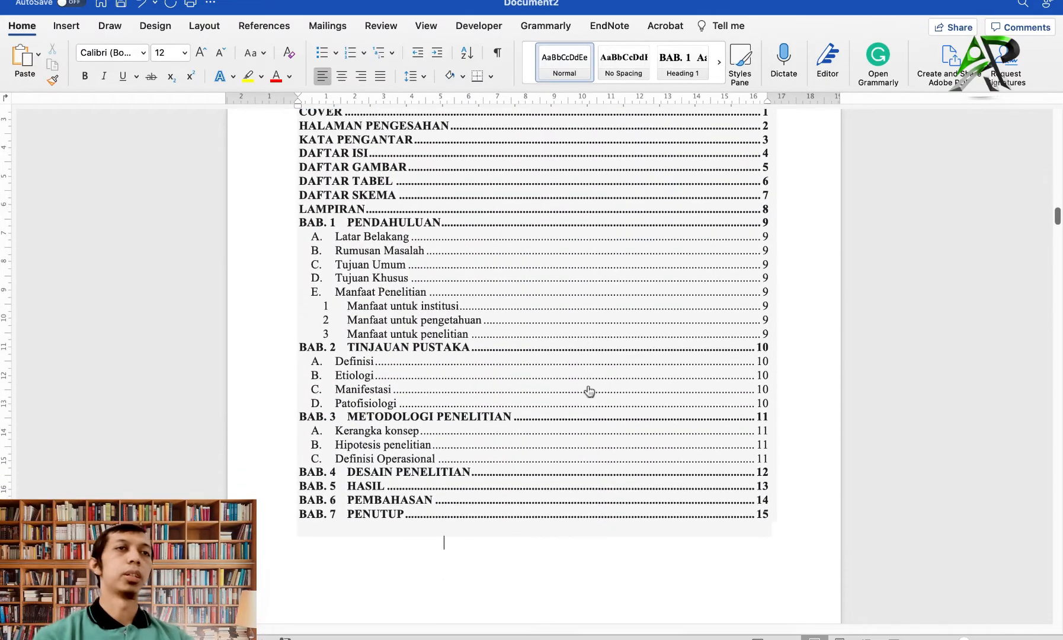
Place the cursor beneath Latar Belakang in BAB. 1 and widen the document window outside full-screen view.
scroll(588, 391, "down", 20)
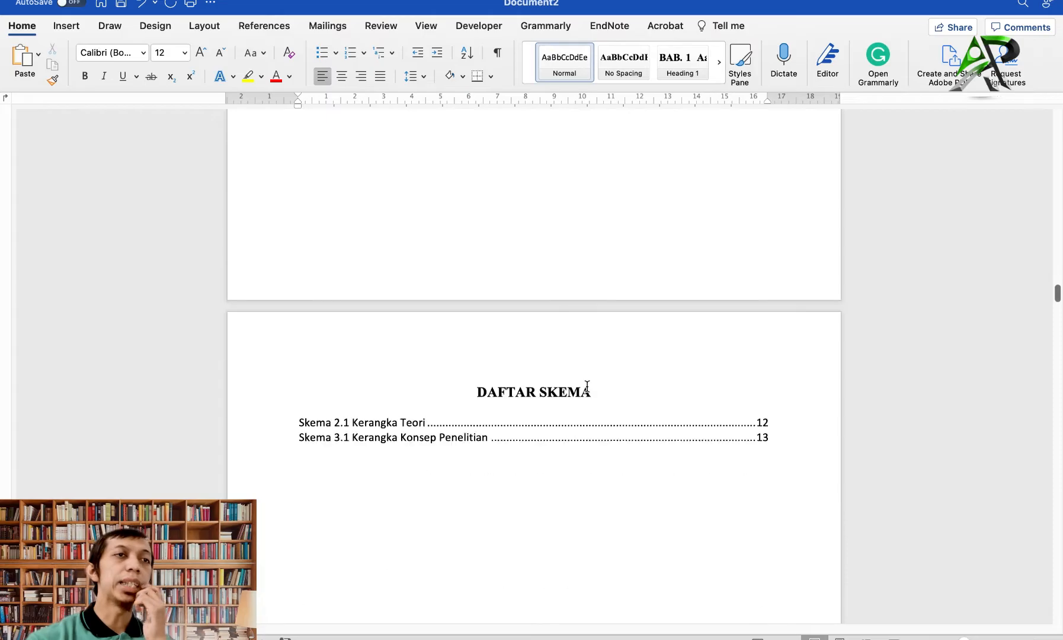
scroll(587, 386, "down", 20)
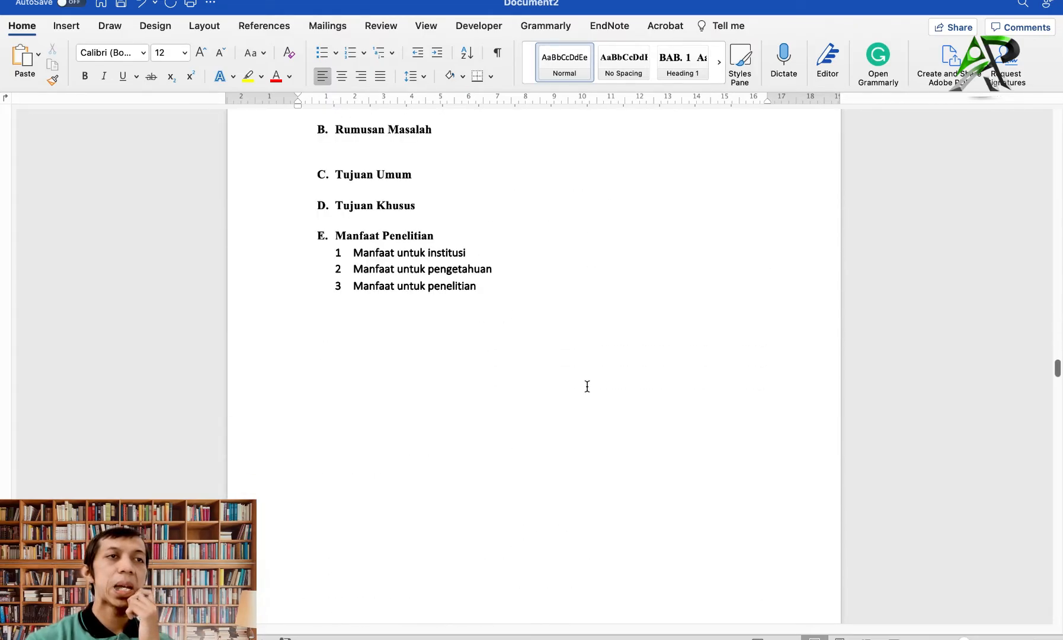
scroll(579, 395, "up", 10)
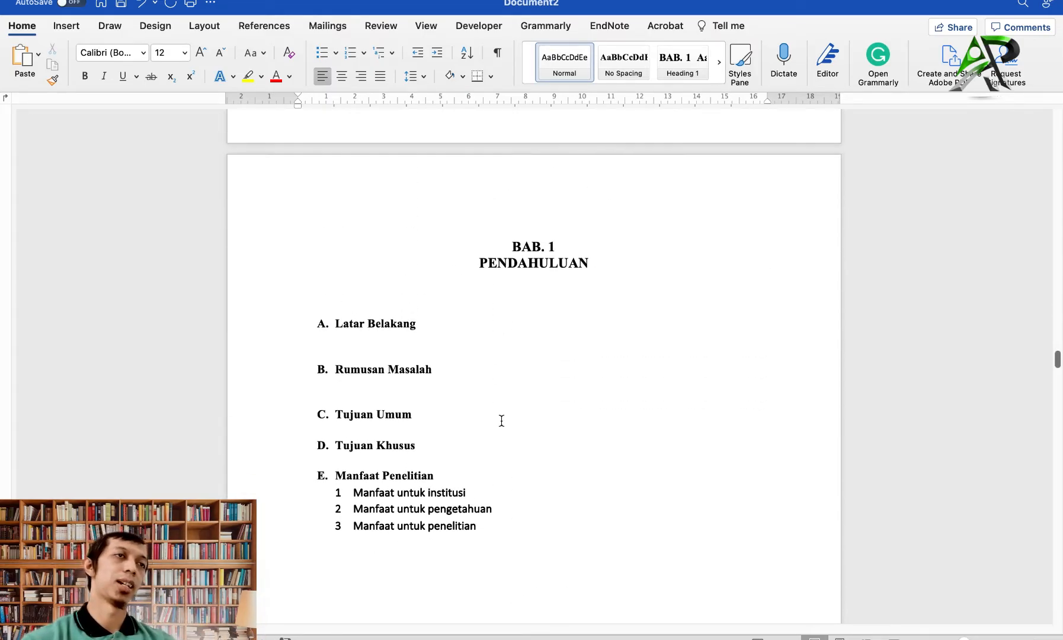
left_click(362, 340)
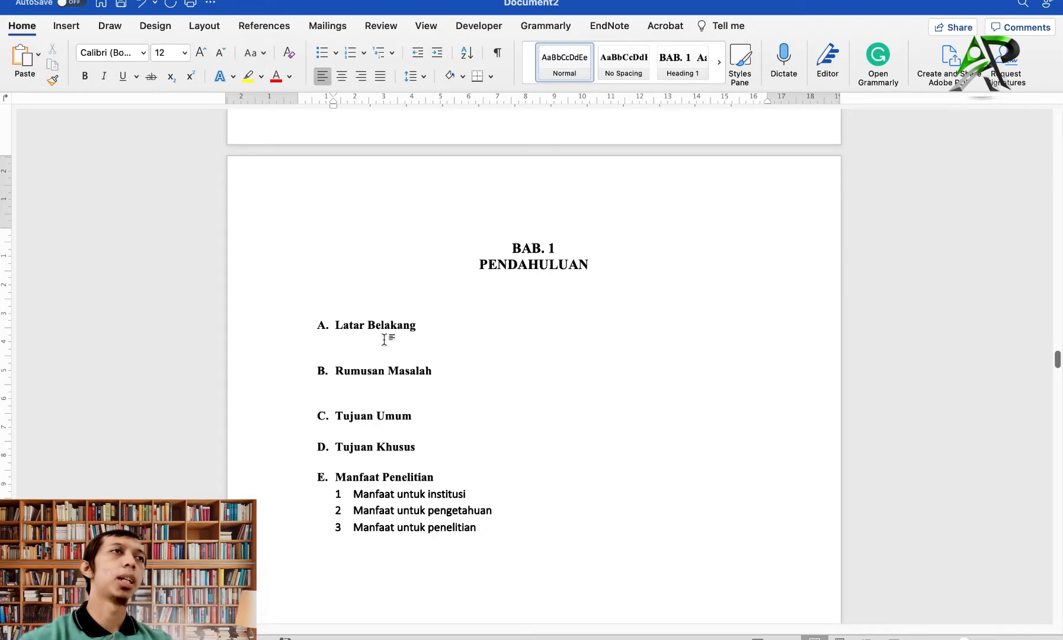
mouse_move(110, 9)
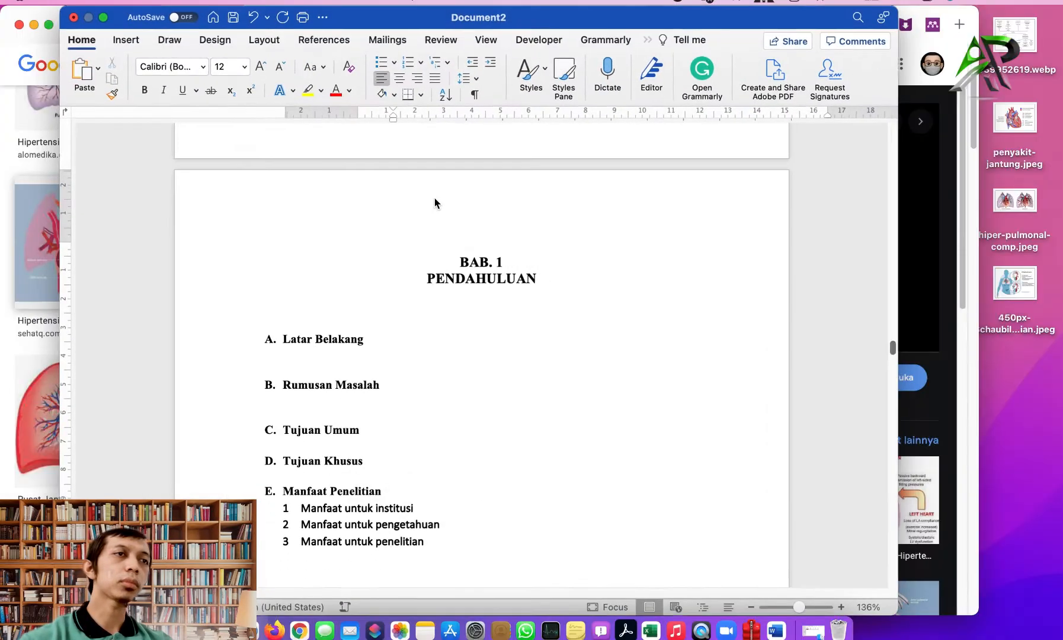
left_click_drag(901, 184, 948, 184)
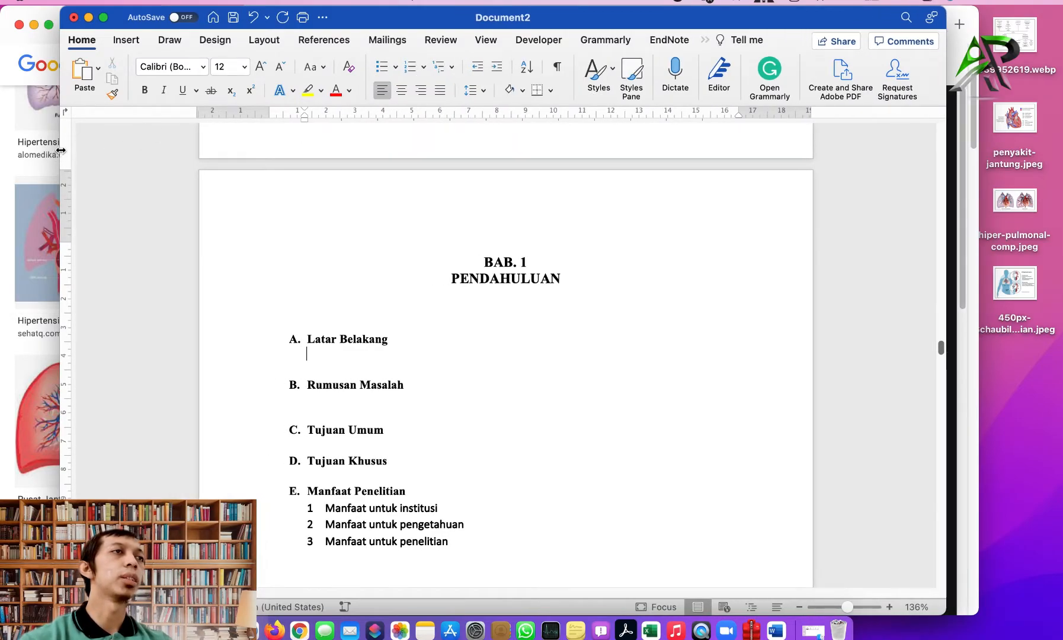
left_click_drag(61, 150, 22, 151)
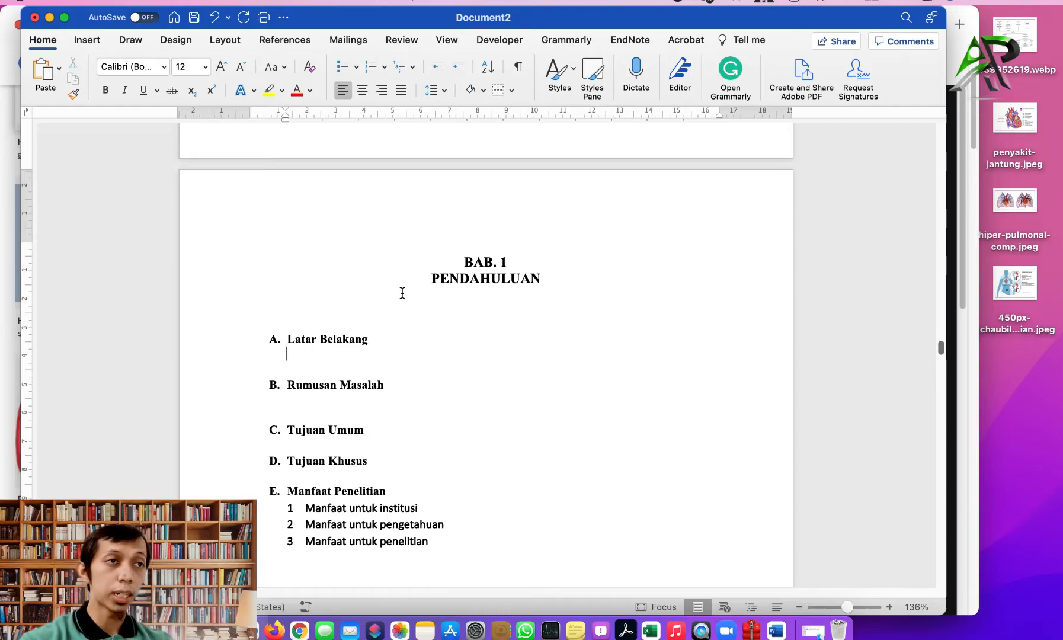
Find Mendeley Desktop with a system-wide search for "mendeley" and launch it.
key("super+space")
type("emndel")
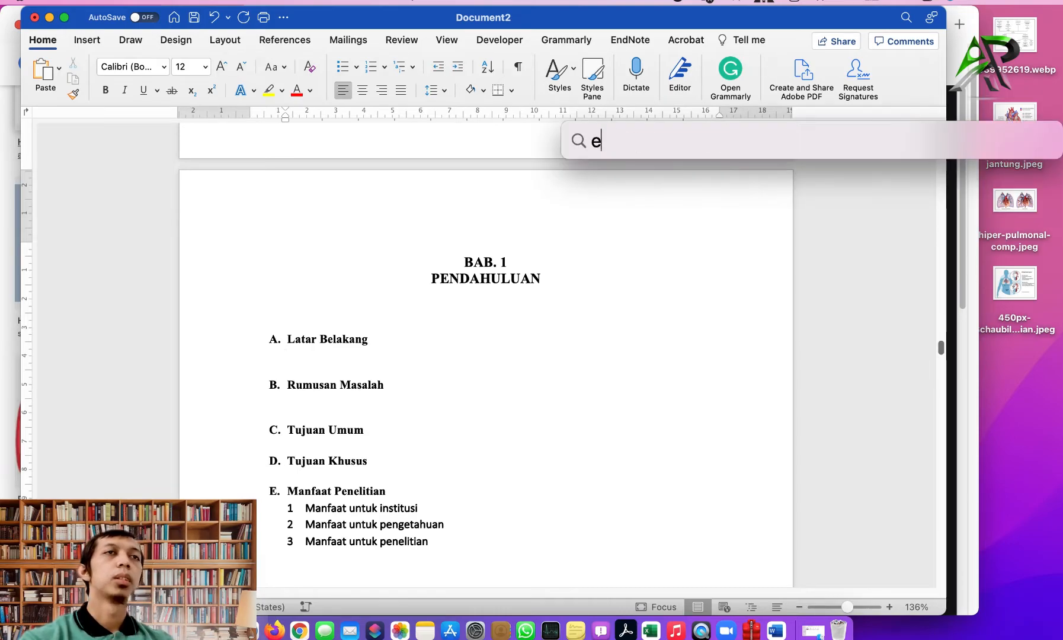
key("BackSpace")
key("BackSpace")
key("BackSpace")
key("BackSpace")
key("BackSpace")
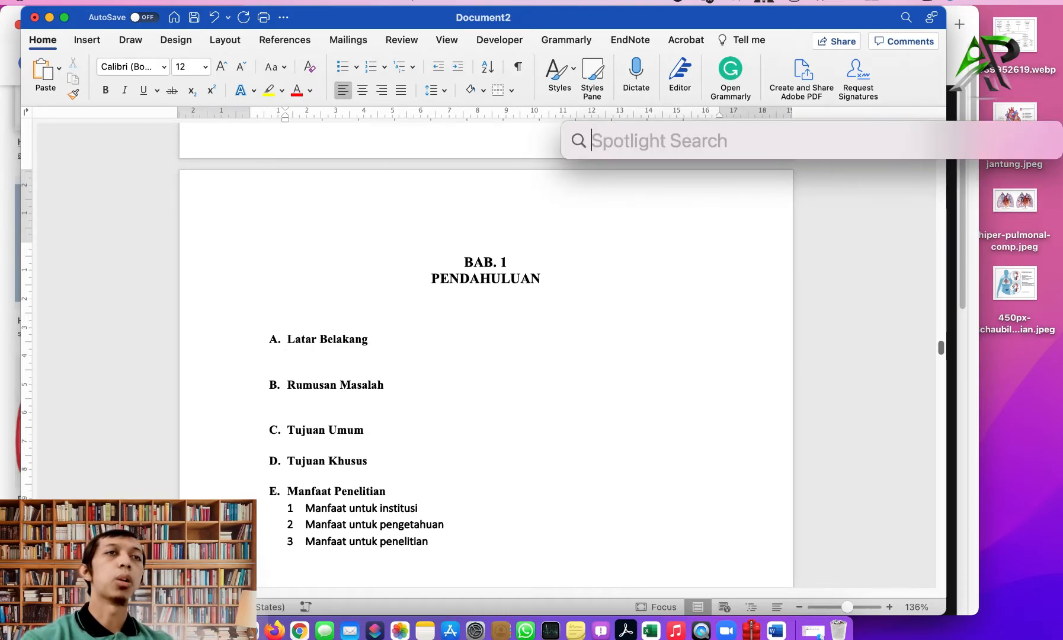
type("mendele")
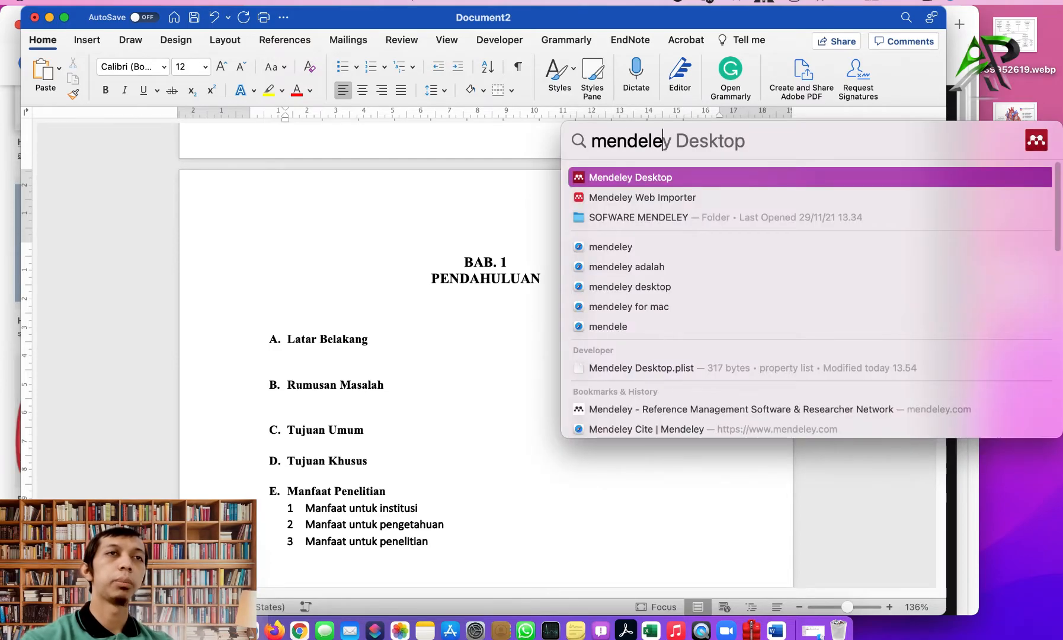
type("y")
key("Return")
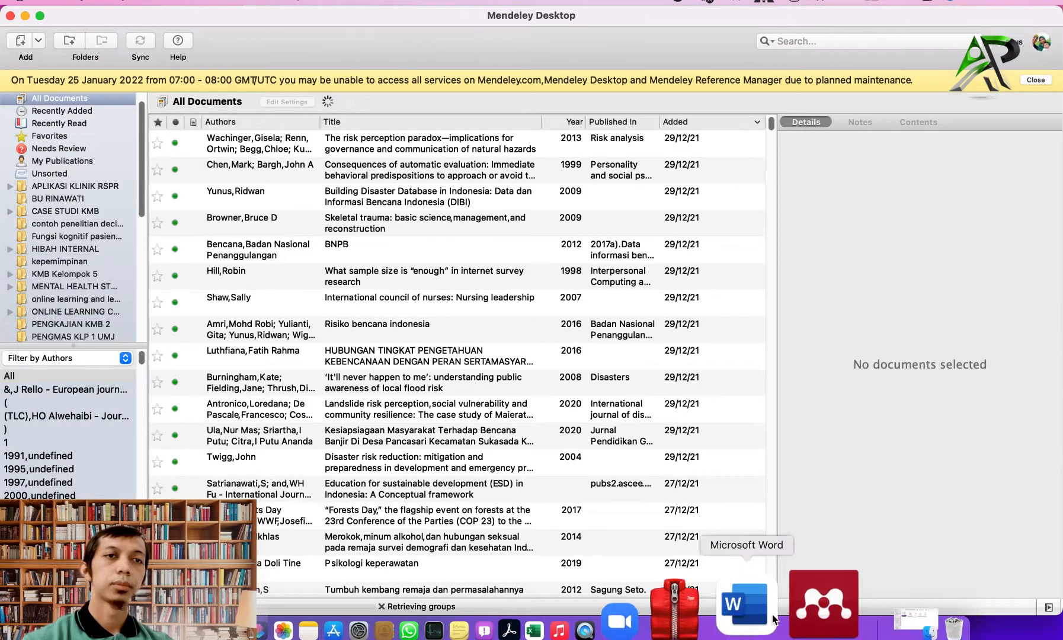
Return to the Word document and begin the Latar Belakang text with "Jantung adalah organ yang ada pada tubuh manusia yang".
left_click(770, 613)
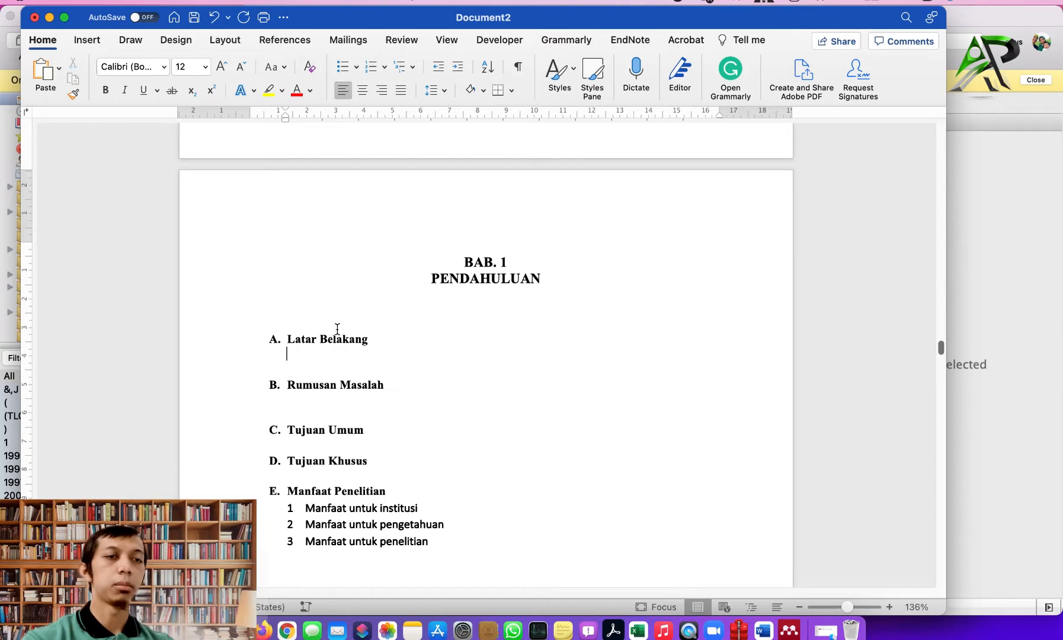
type("Januari")
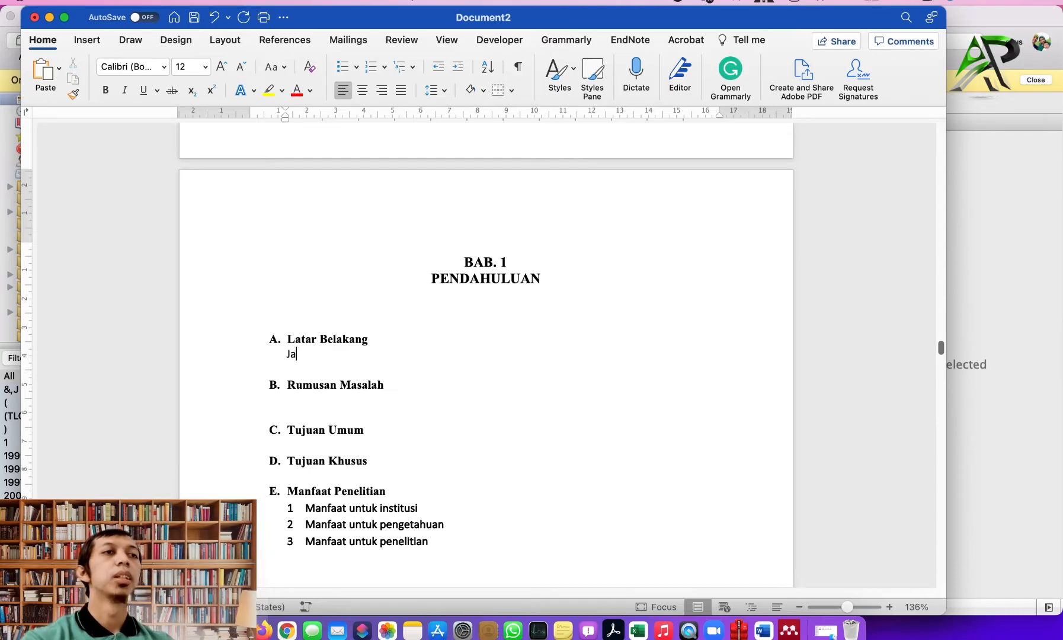
key("BackSpace")
key("BackSpace")
key("BackSpace")
key("BackSpace")
type("tung adalah o")
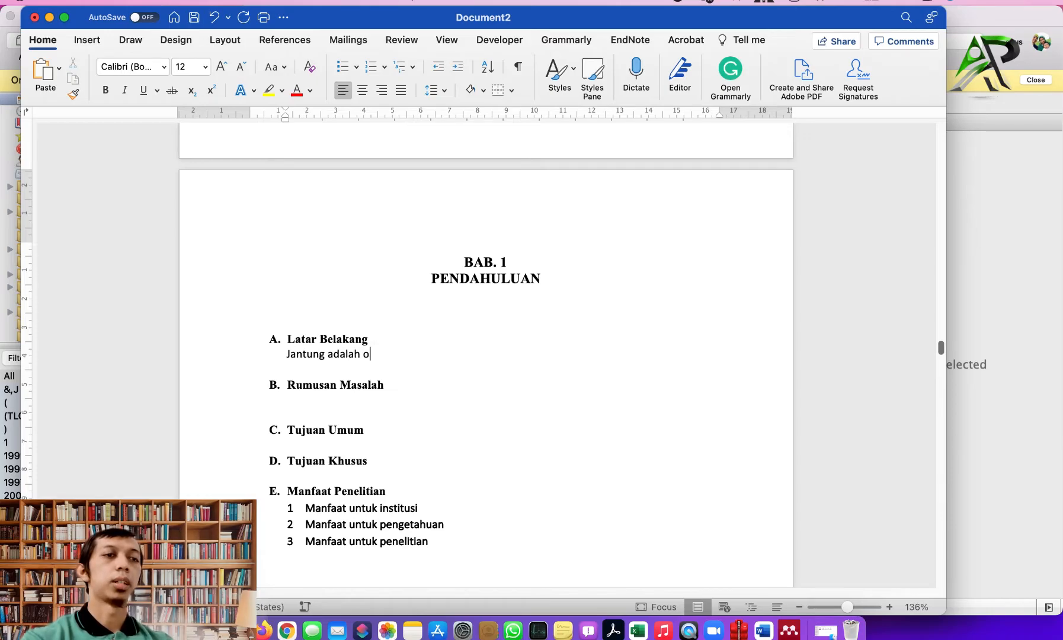
type("rgan yang ada pad")
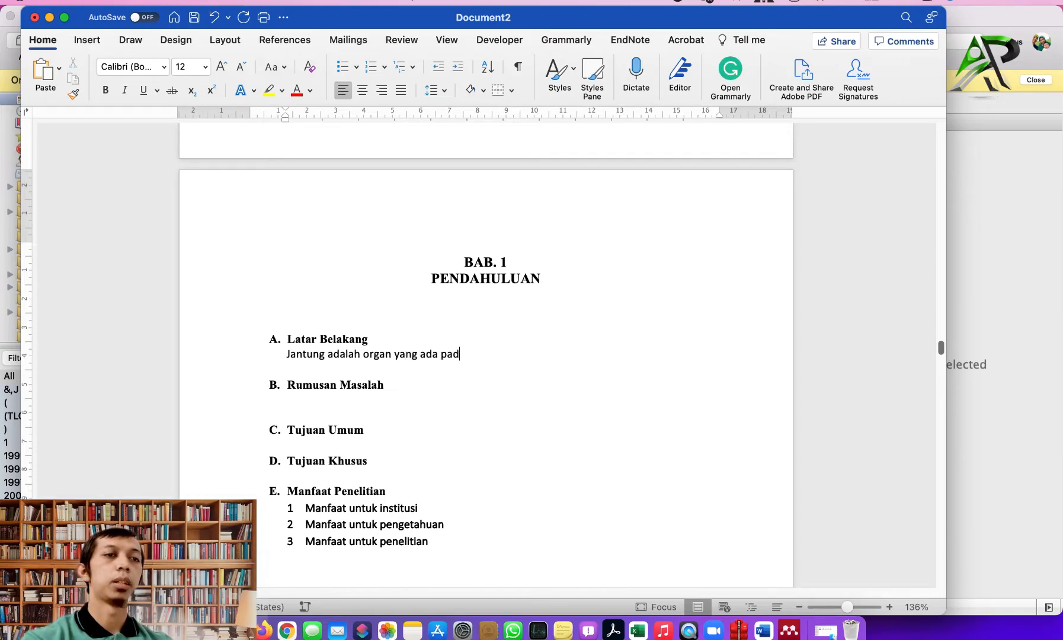
type("a tubuh. manusia")
key("BackSpace")
key("BackSpace")
key("BackSpace")
key("BackSpace")
key("BackSpace")
key("BackSpace")
key("BackSpace")
key("BackSpace")
key("BackSpace")
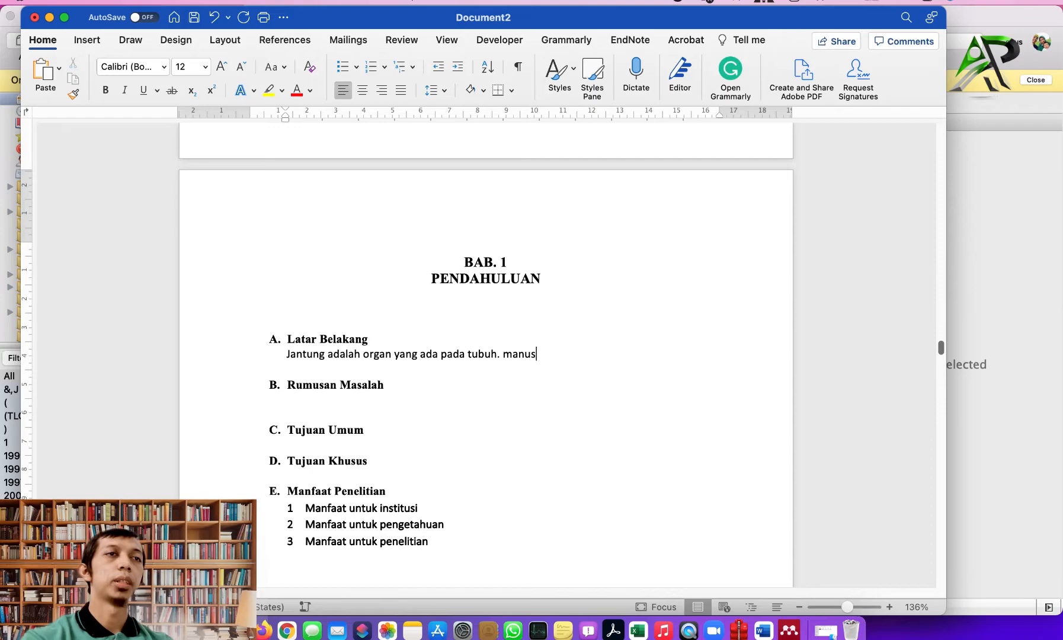
type("manusia yang")
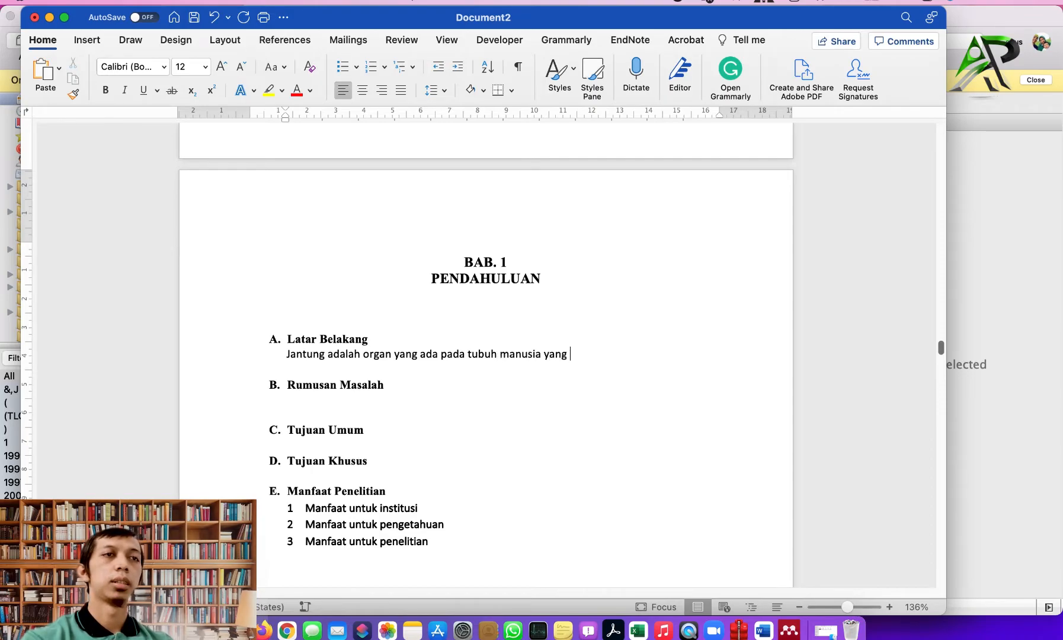
Continue the Latar Belakang sentence with "letaknya dibelakang Ostium Costa dengan apeks berada pada ICS ke V linea sinistra".
key("BackSpace")
type("letaknya ")
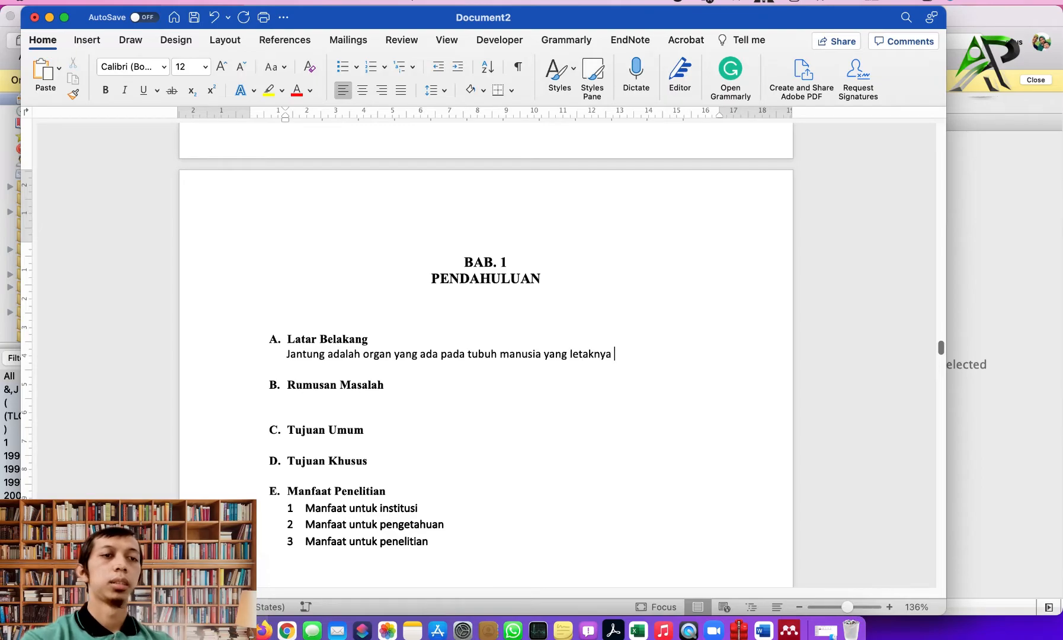
type("dibelak")
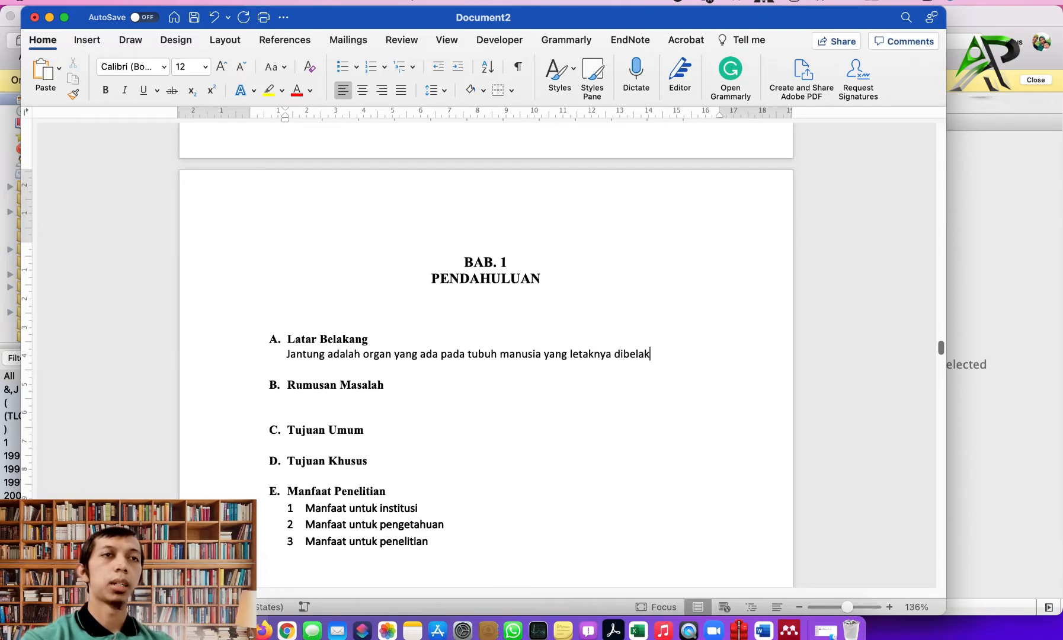
type("ang Ostium Cos")
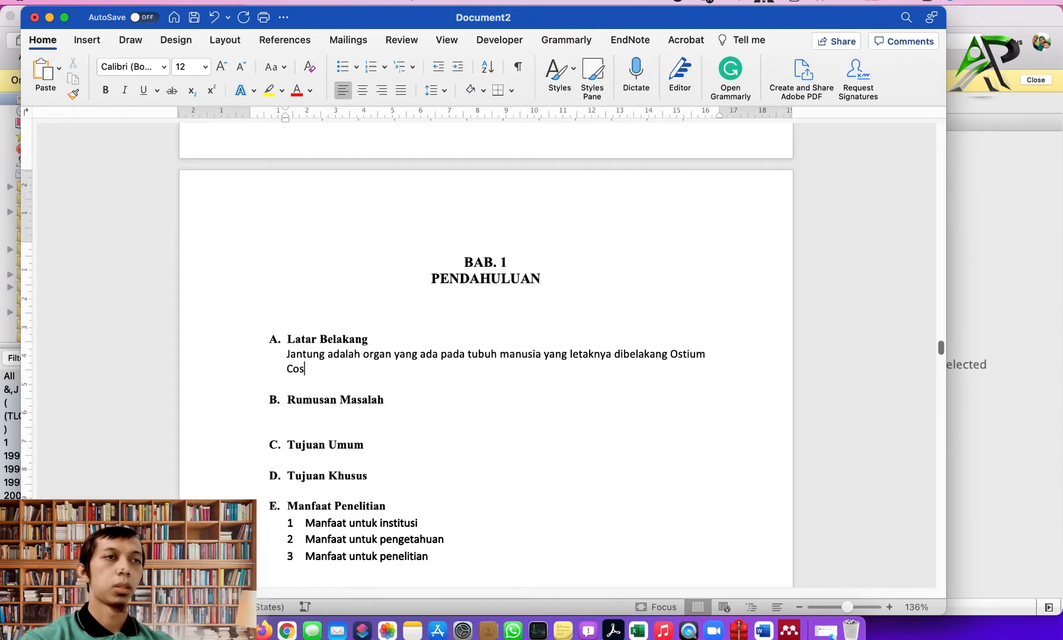
type("ta den")
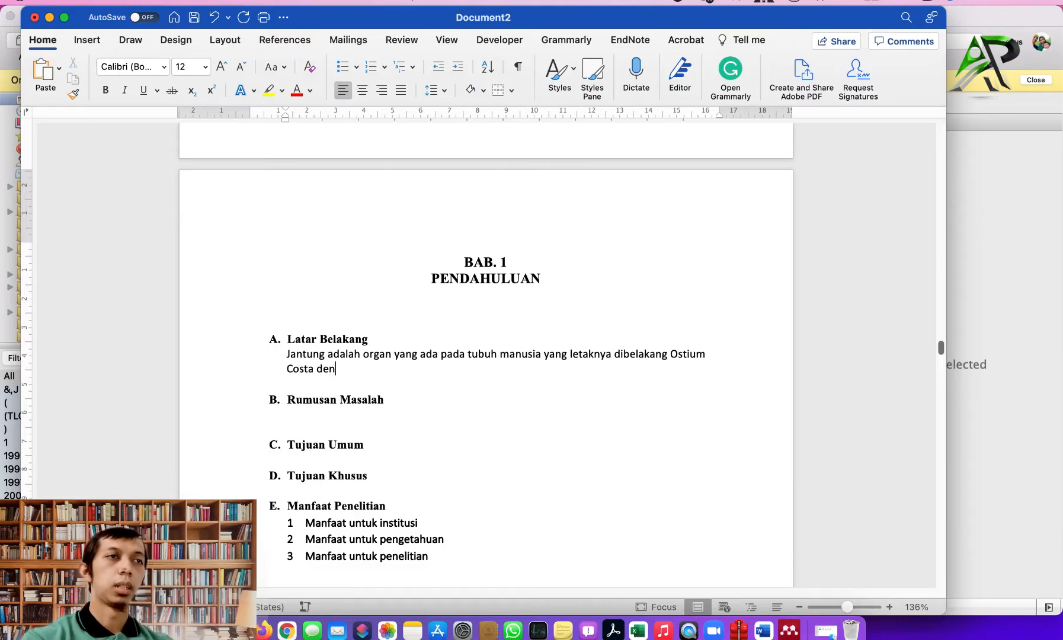
type("gan apeks berada pada")
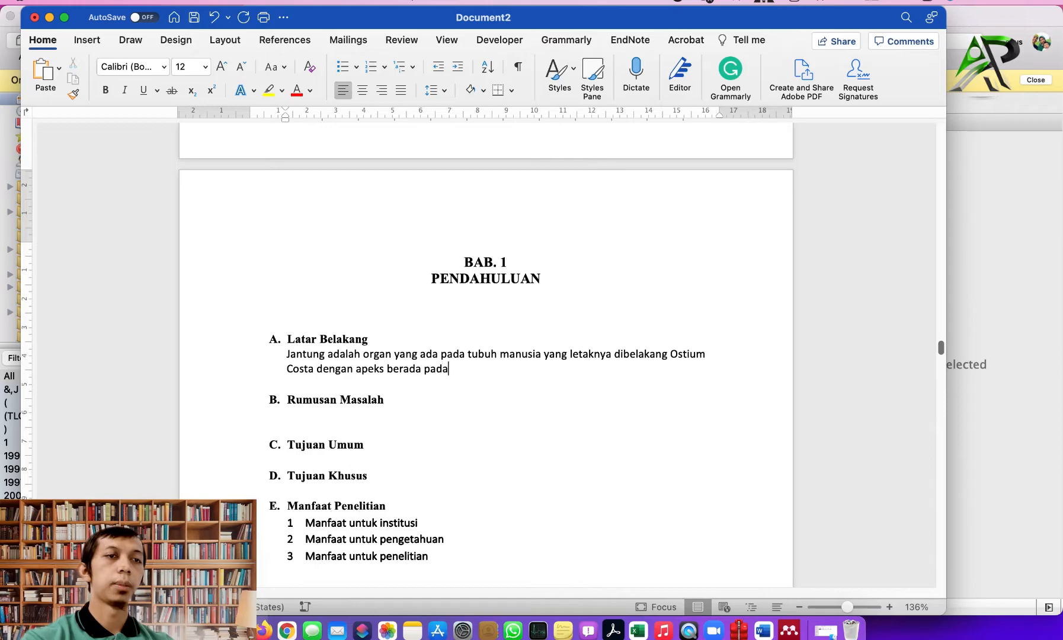
type(" IC")
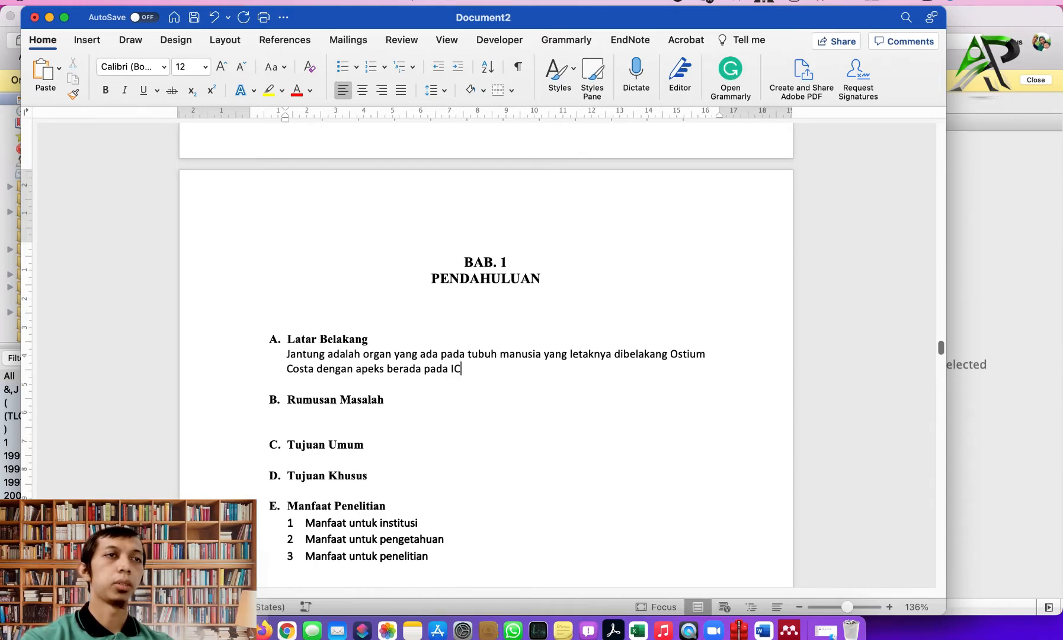
type("S ke ")
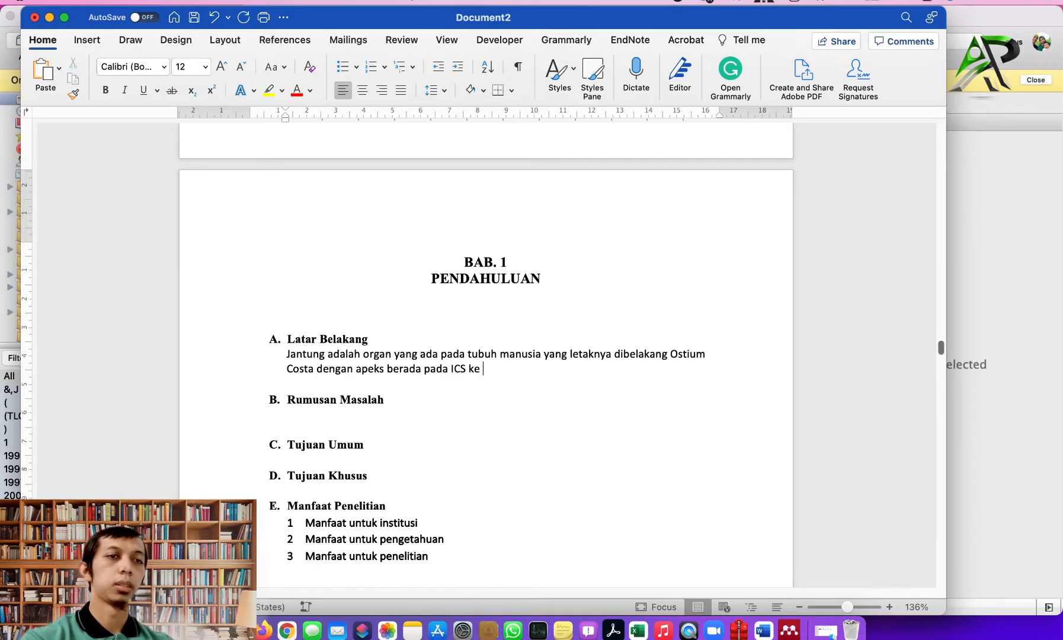
type("V")
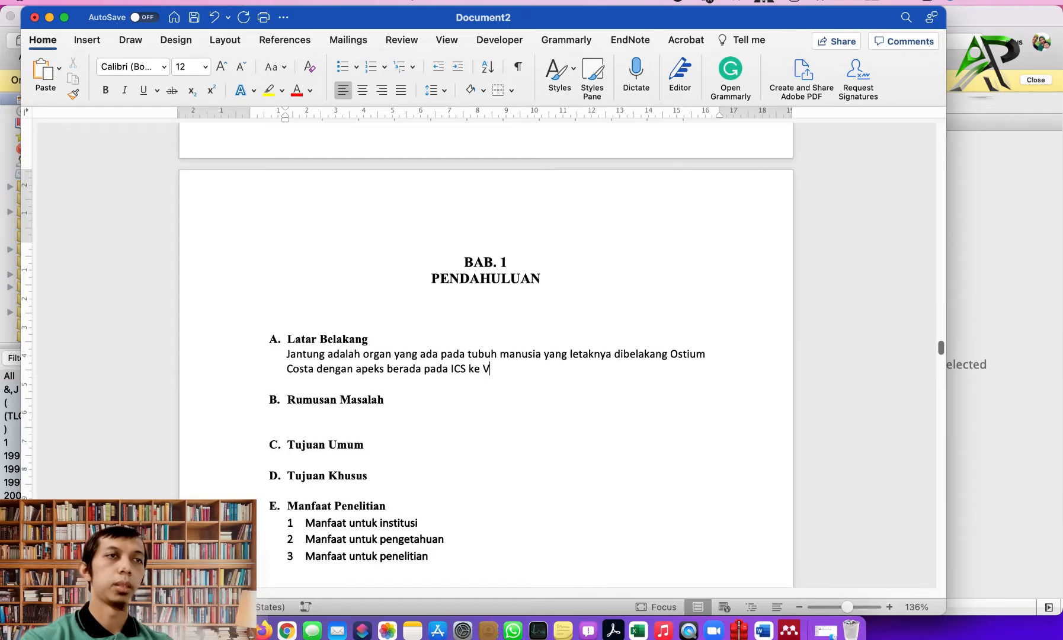
type(" linea")
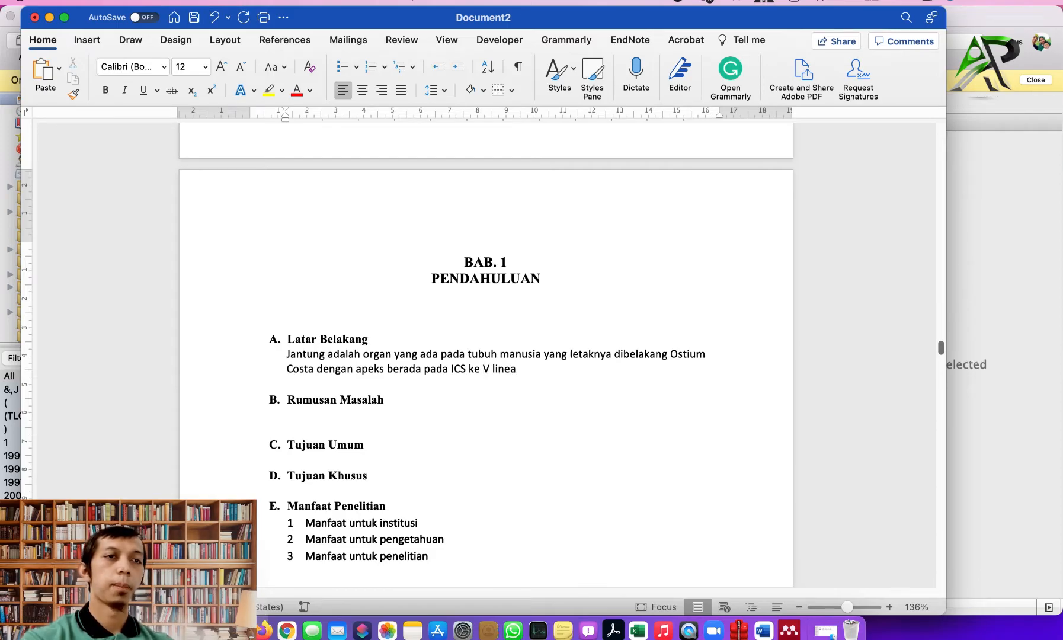
type(" sinistra")
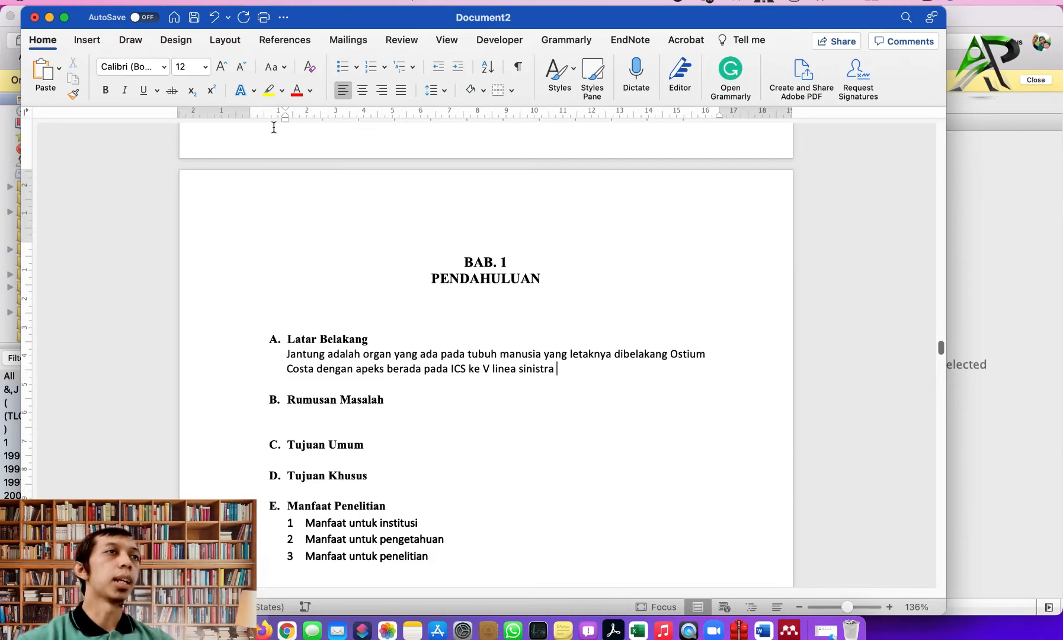
Insert a Mendeley citation after "linea sinistra", choosing a 2021 reference from a library search for "cardiovas".
left_click(284, 39)
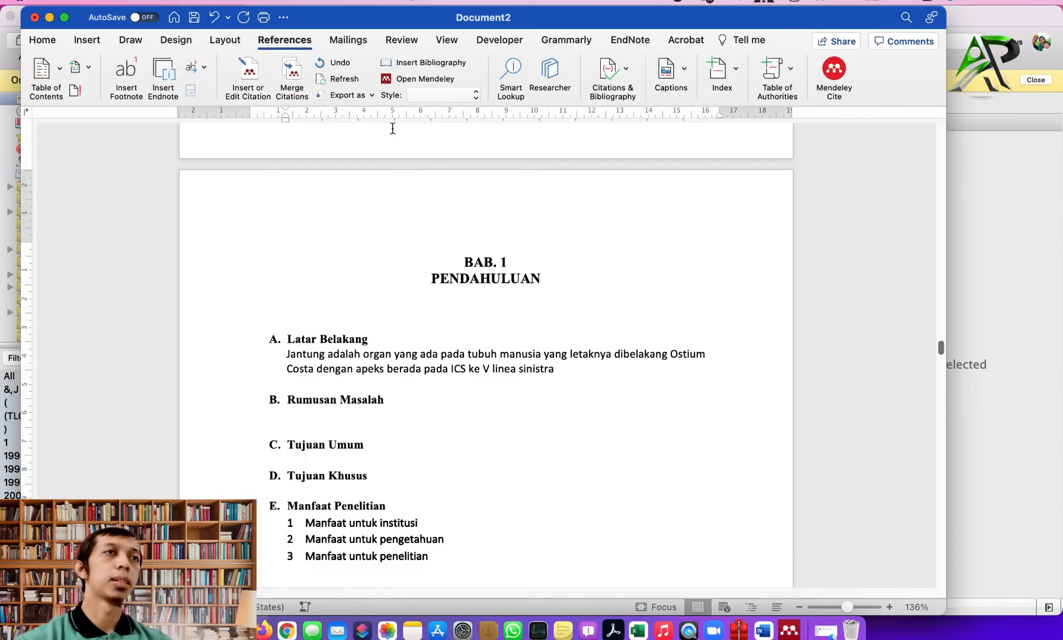
left_click(252, 76)
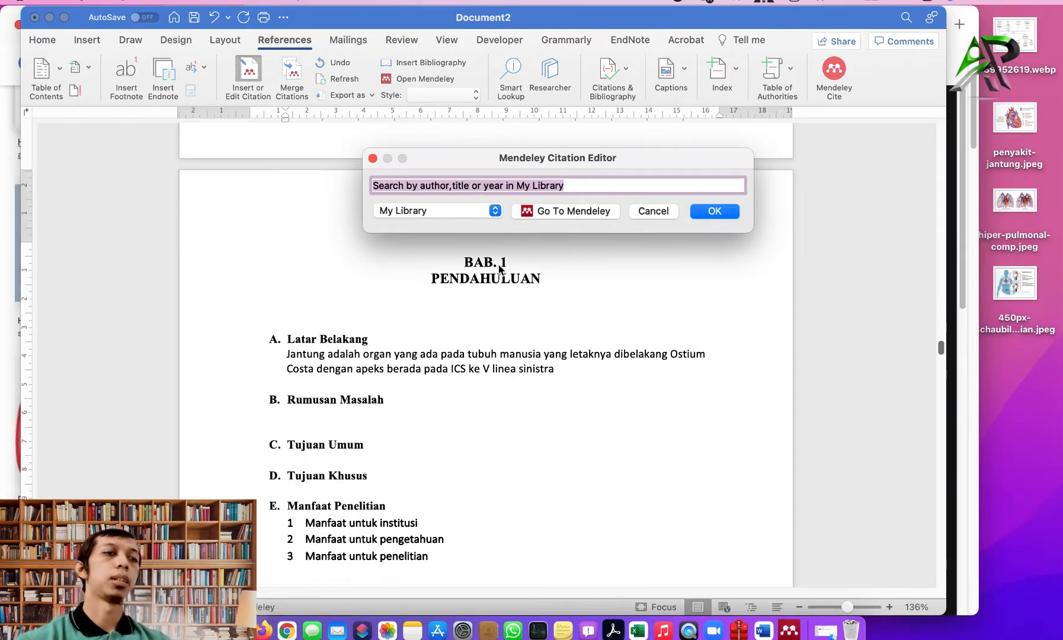
type("cardio")
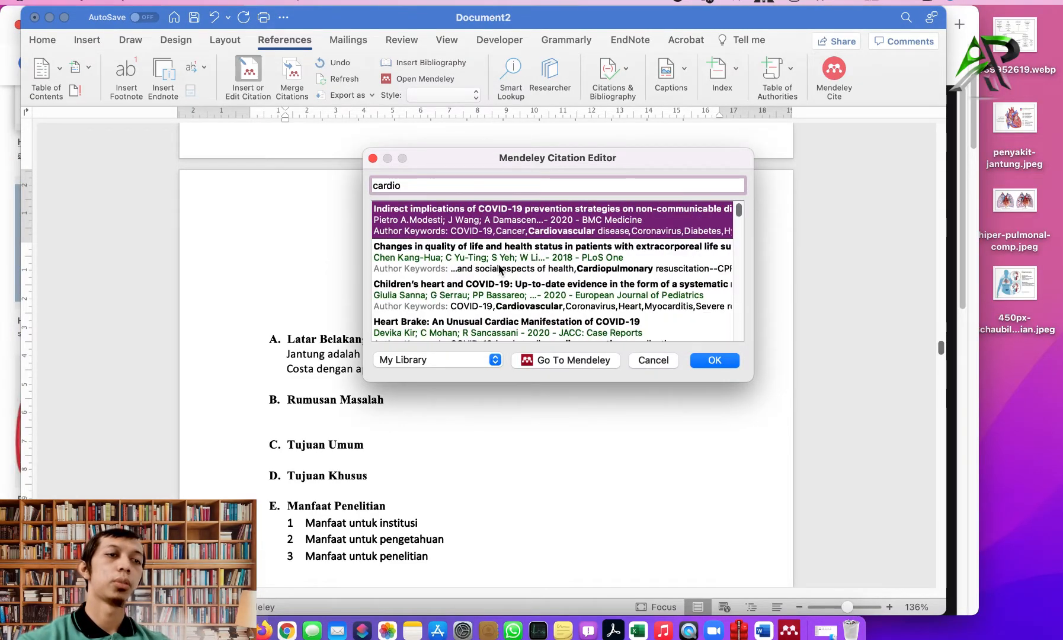
type("vas")
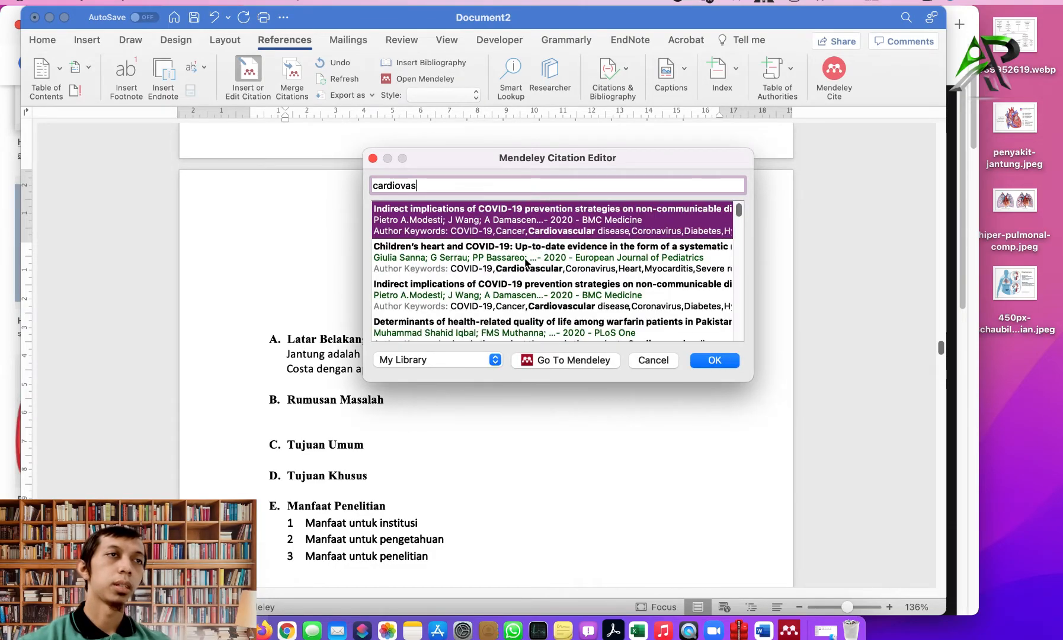
scroll(516, 275, "down", 1)
scroll(502, 261, "up", 2)
scroll(509, 254, "down", 4)
left_click(490, 254)
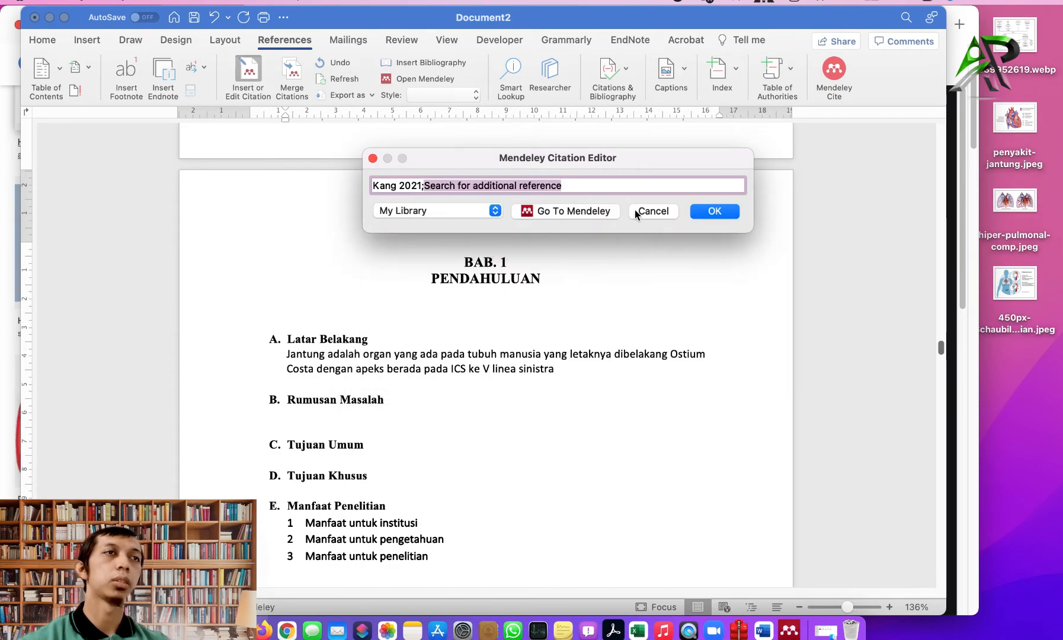
left_click(699, 211)
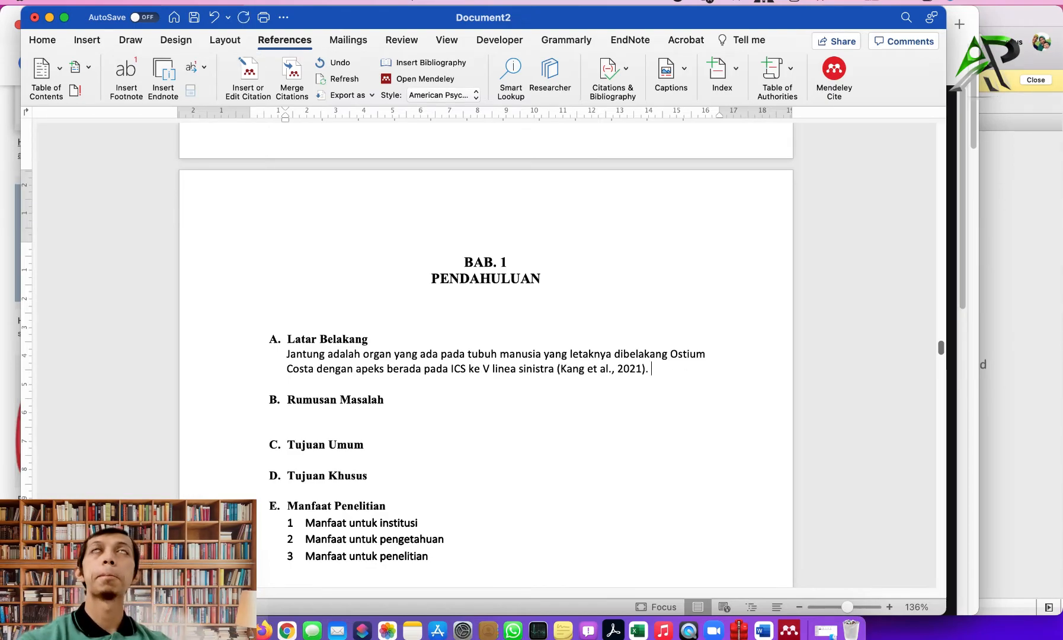
Add the sentence "Dewasa ini masalah jantung adalah masalah yang memprihatikan" after the first citation in Latar Belakang.
type("Dewasa i")
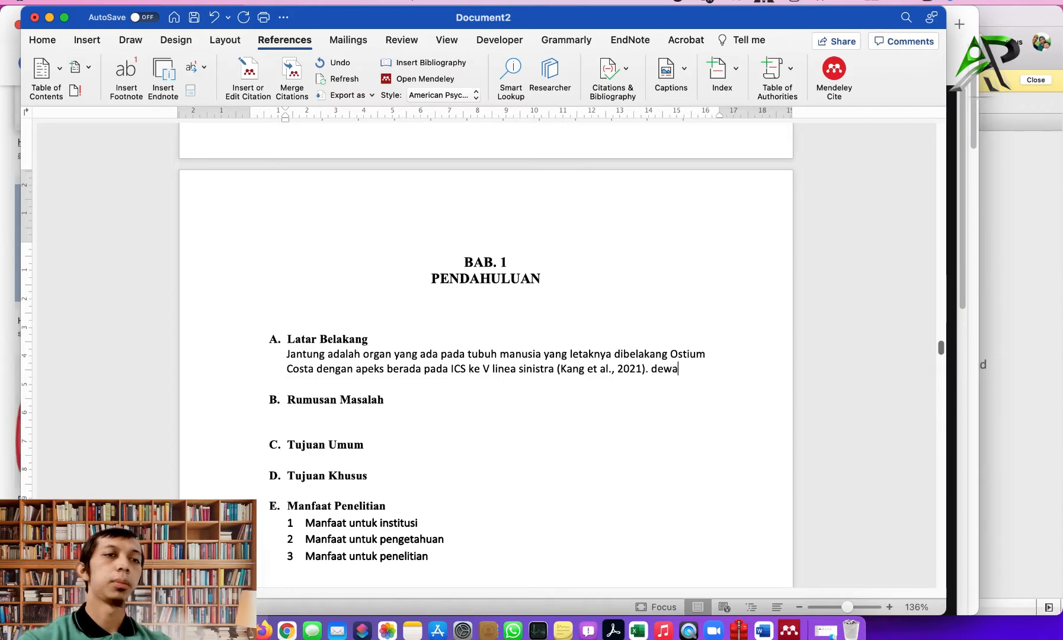
type("ni masalah jantung")
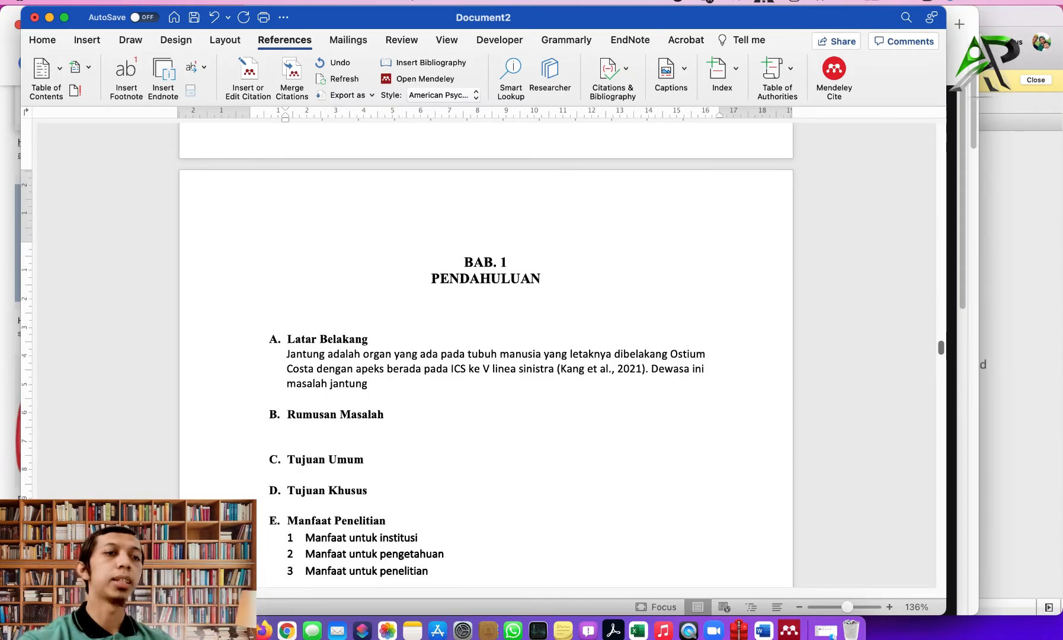
type("adalah masala")
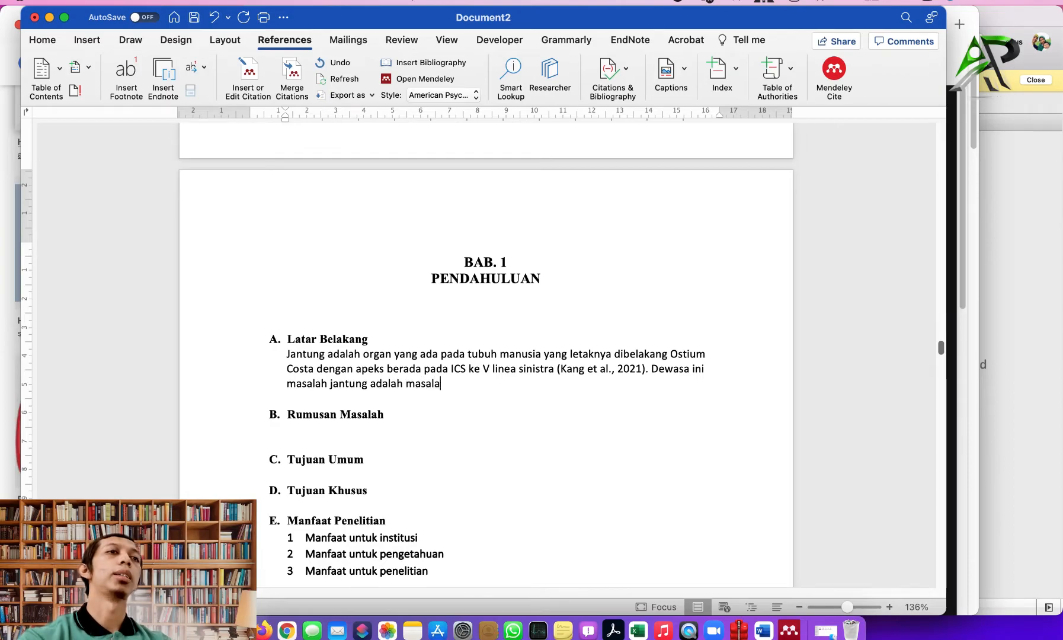
type("h yang memprihatikan")
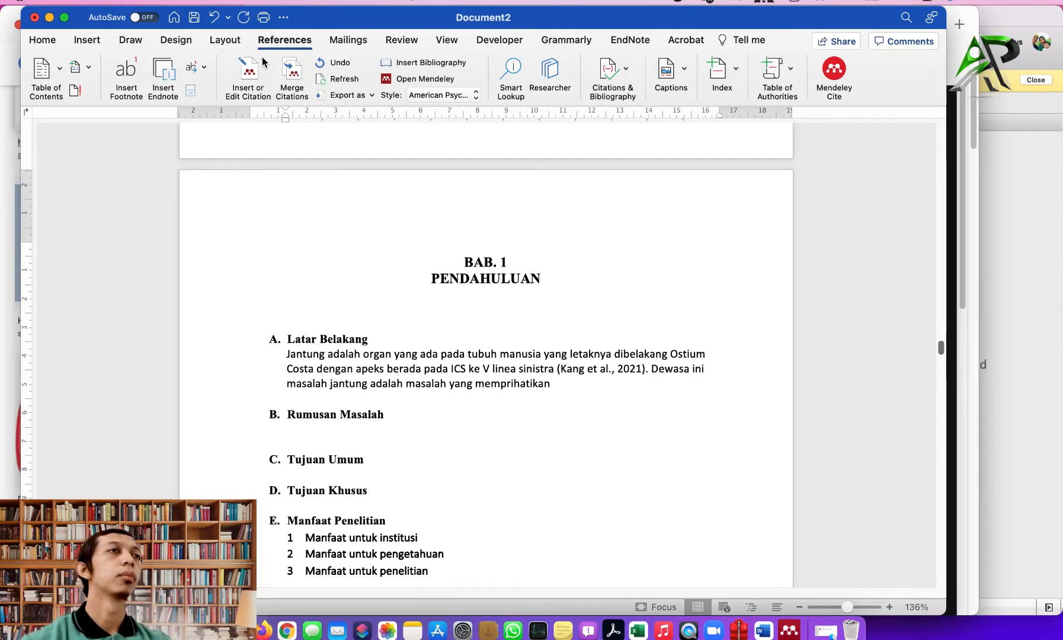
Cite the 2021 STRADA Jurnal Ilmiah Kesehatan article on sleep patterns after "memprihatikan", finding it in the Mendeley library by author name.
left_click(252, 74)
type("agus")
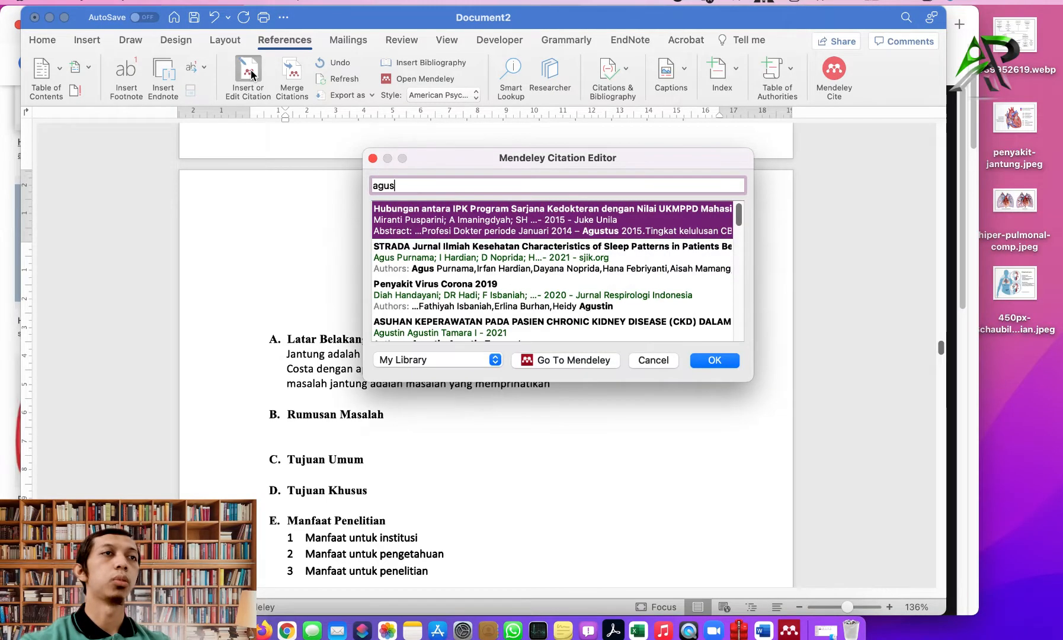
type(" purn")
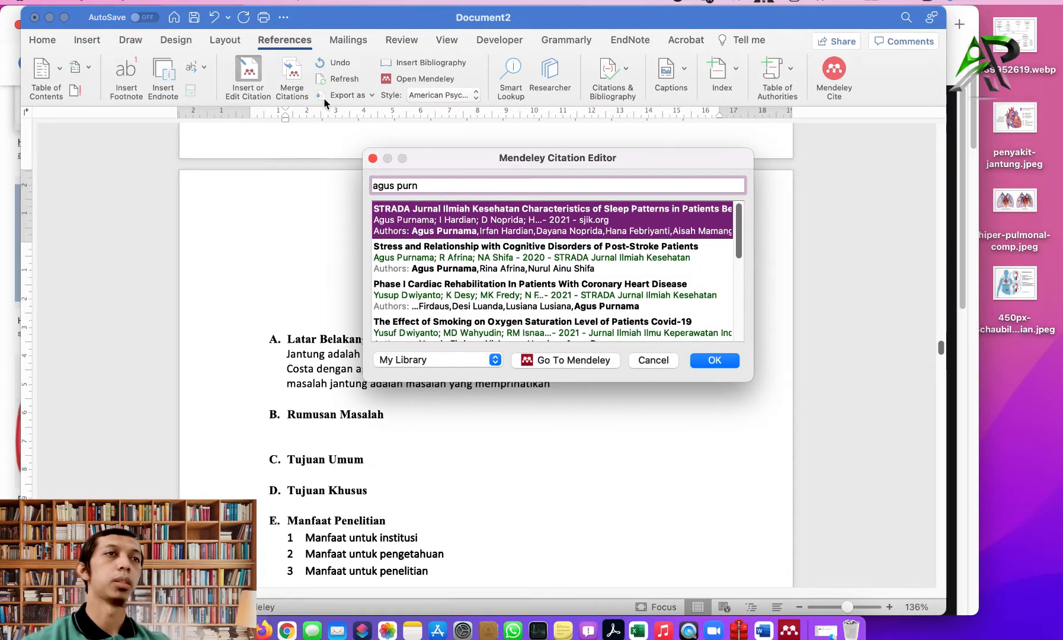
left_click(469, 216)
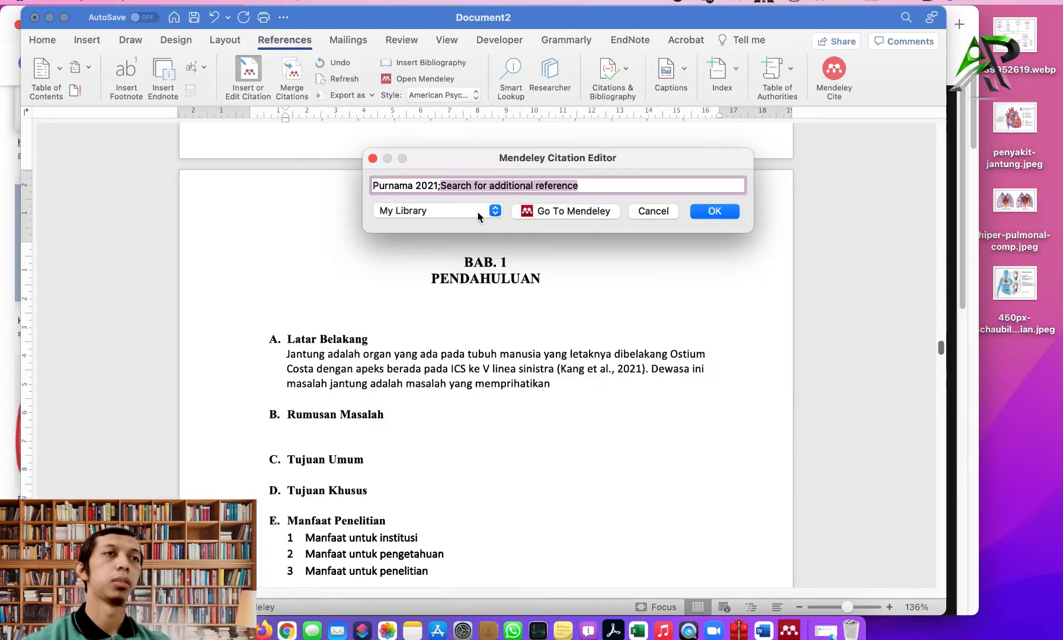
left_click(714, 212)
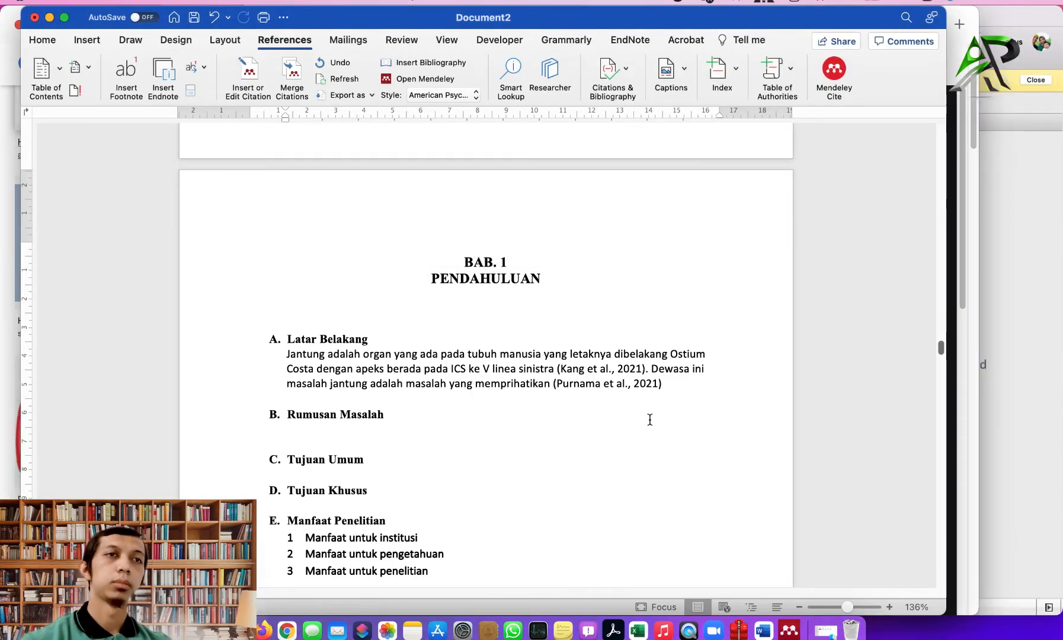
Continue the sentence with ", penyakit jantung adalah penyakit yang menyebabkan kematian tertinggi di dunia nomor satu".
type(", ")
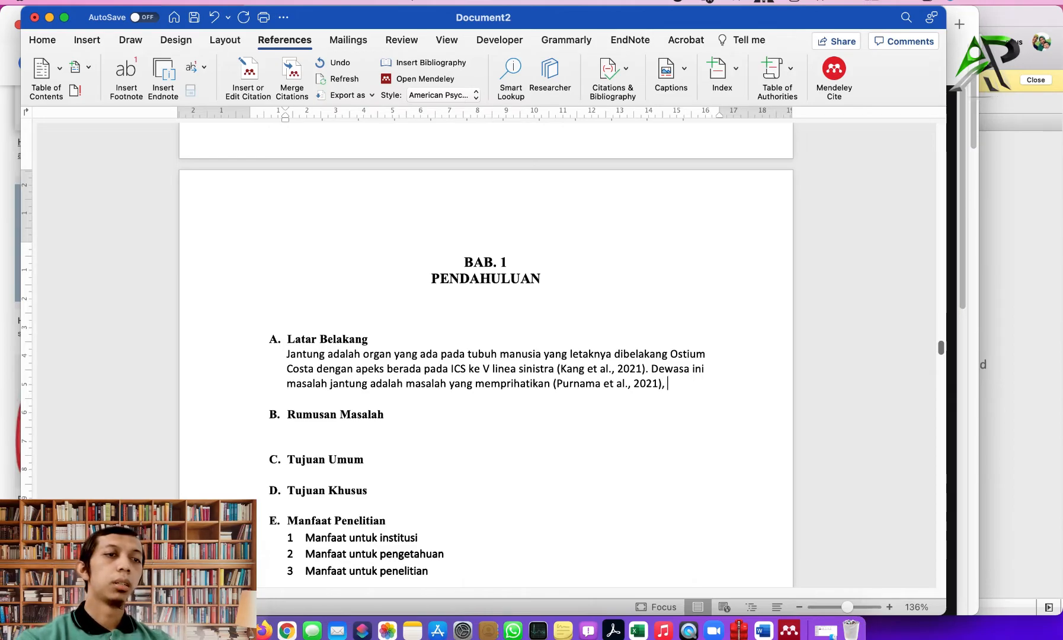
type("penyakit jantu")
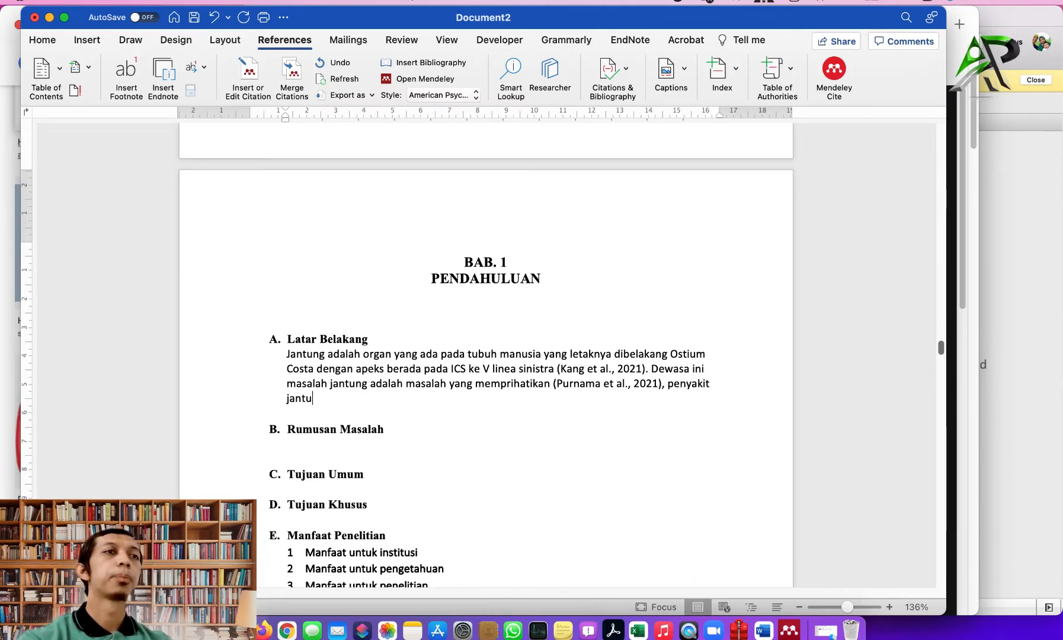
type("ng adalah penyak")
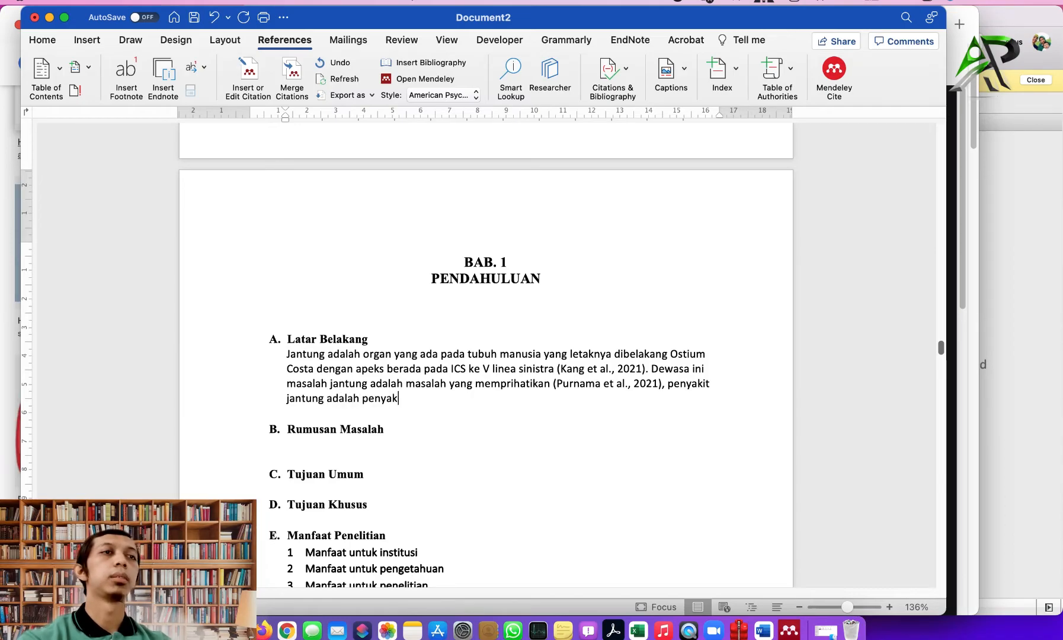
type("it ang yang ")
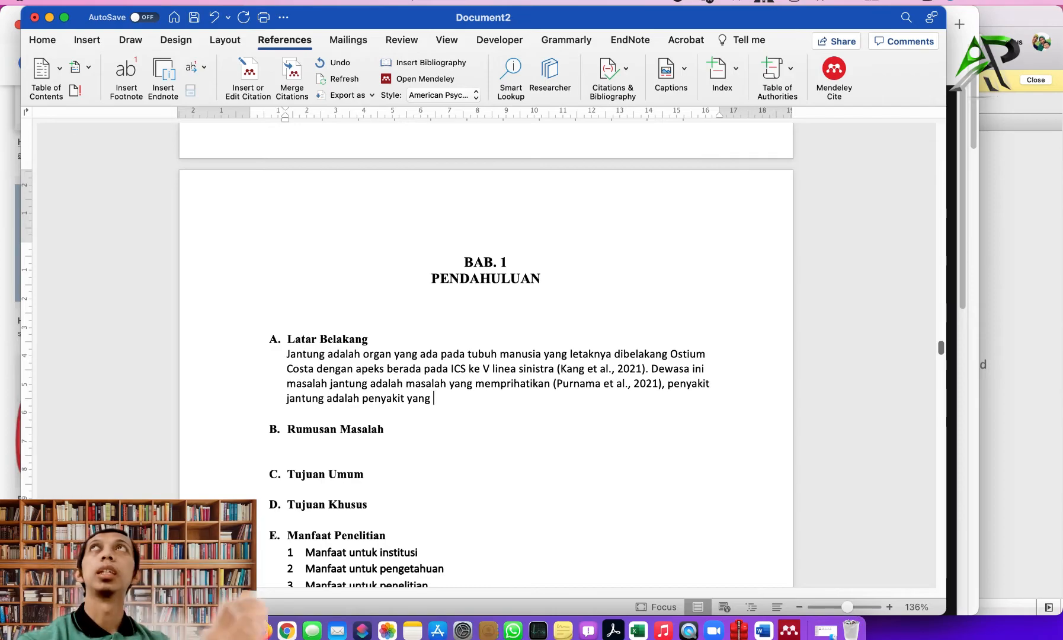
type("menyebabk")
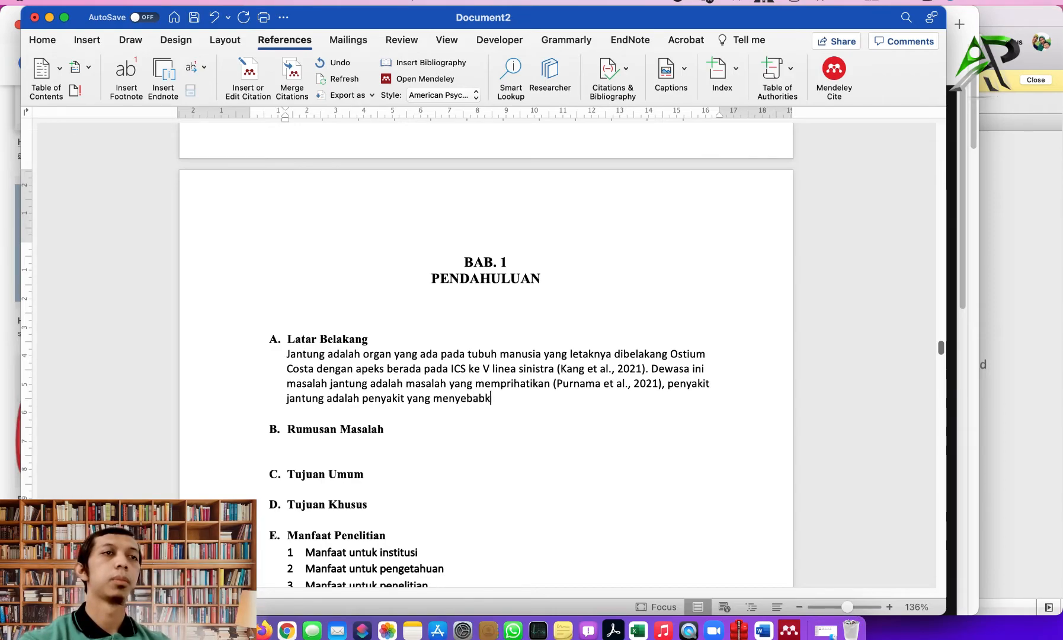
type("an kematian te")
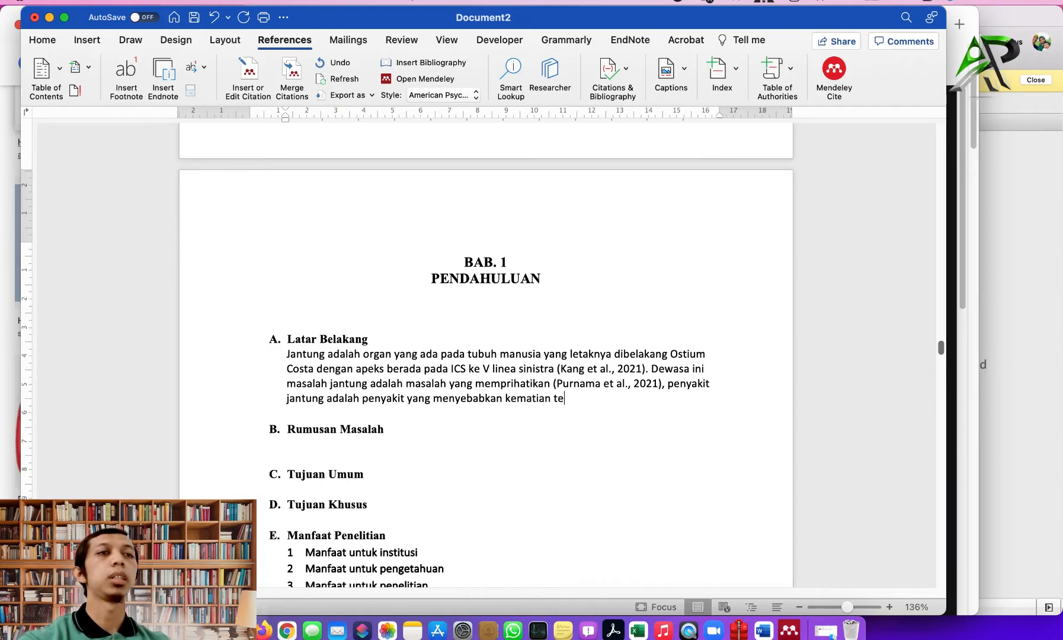
type("rtinggi di dunia no")
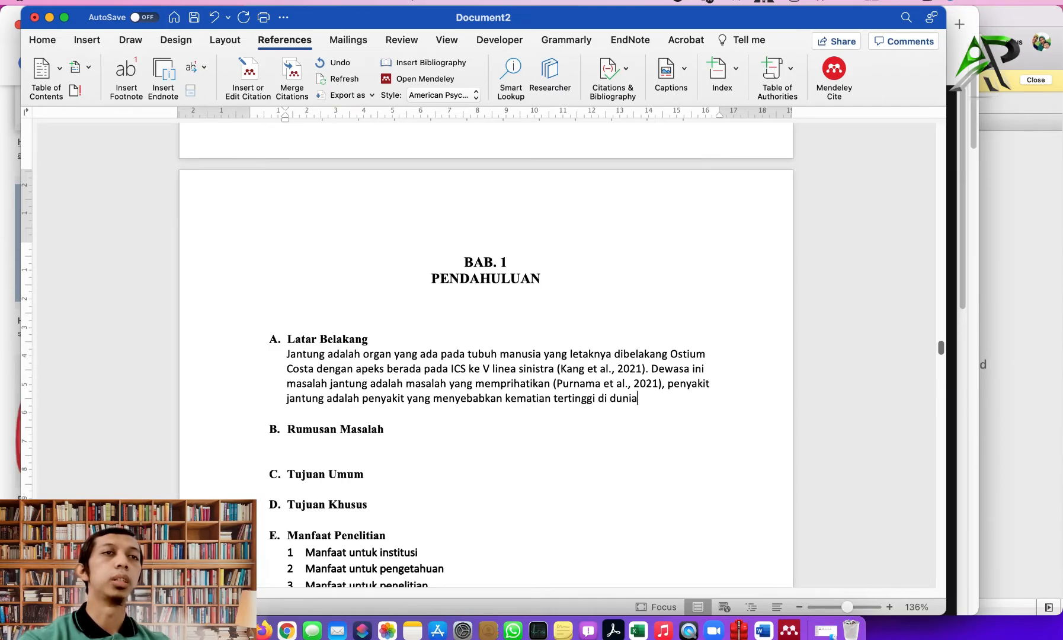
key("BackSpace")
key("BackSpace")
type("No")
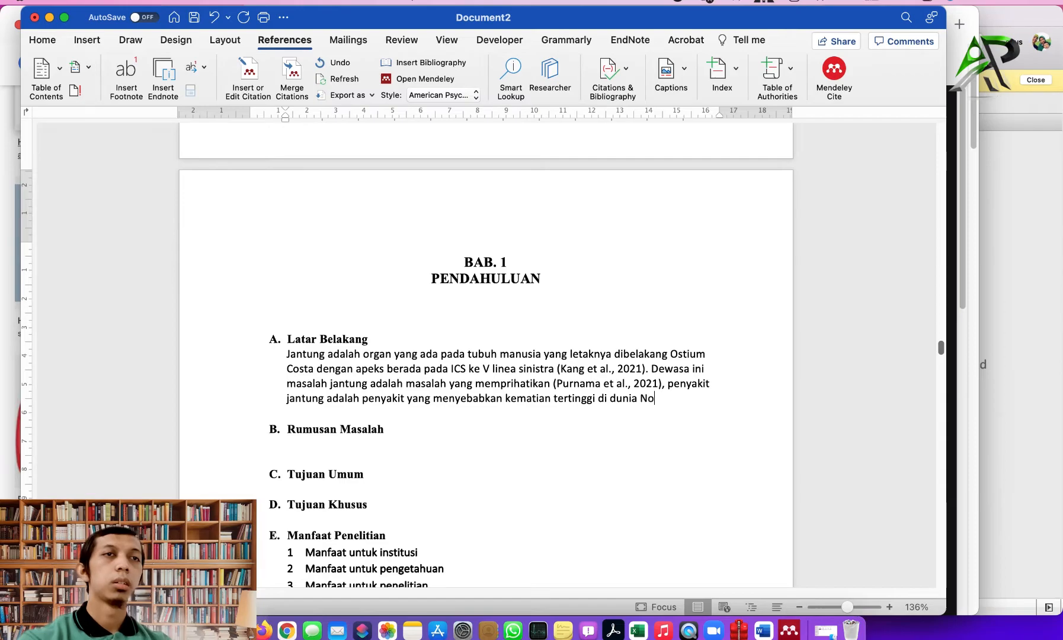
type("nomor s")
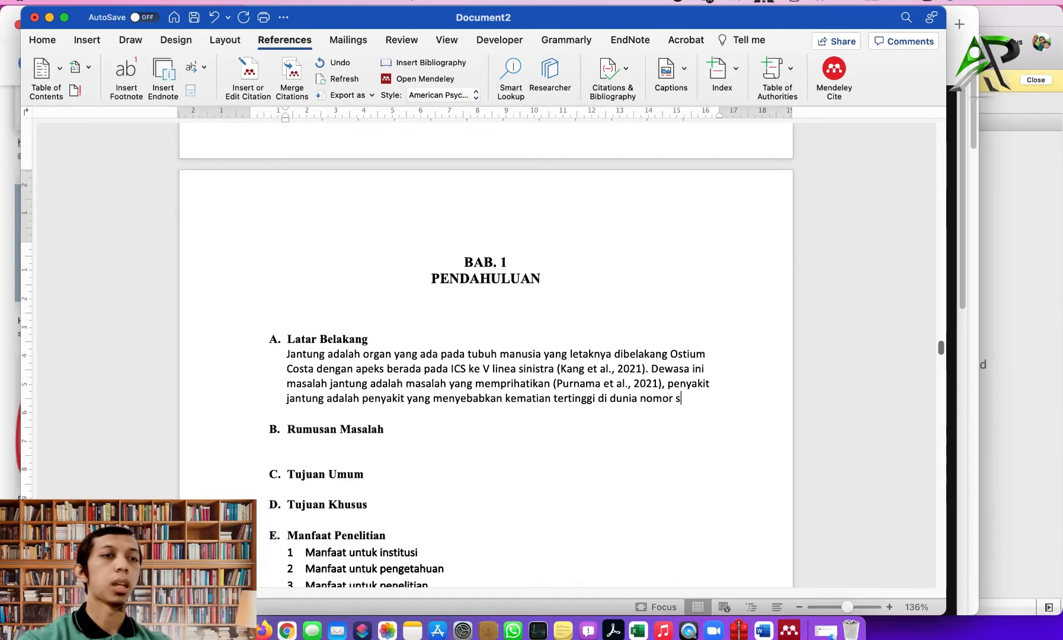
type("atu")
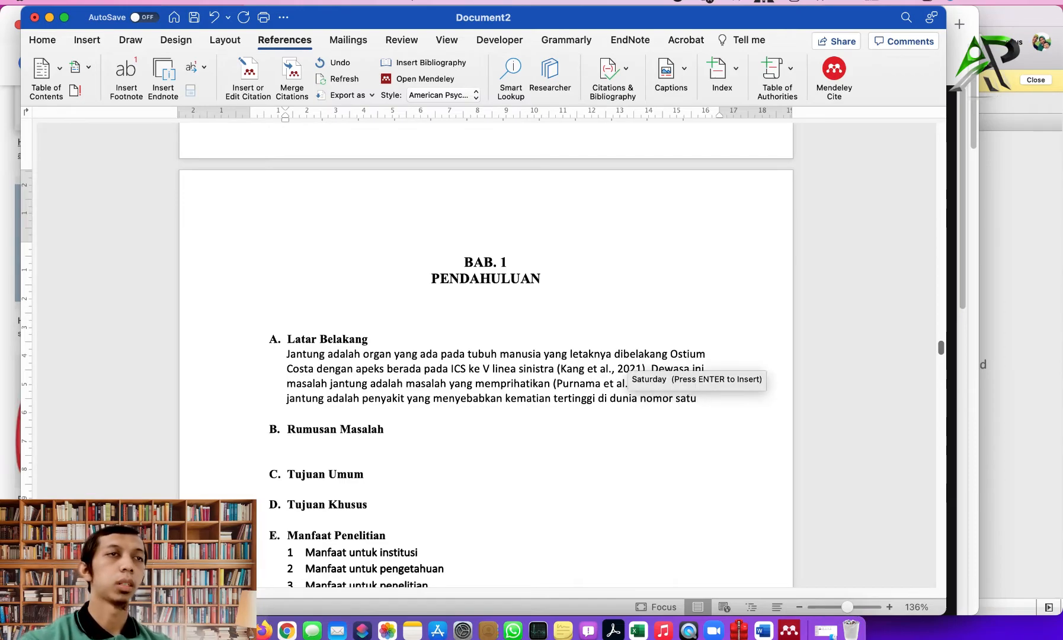
Try to cite the 2020 JACC Case reports article "Collateral Damage" after "nomor satu", using a Mendeley search for "coronary synd".
left_click(248, 68)
type("hery")
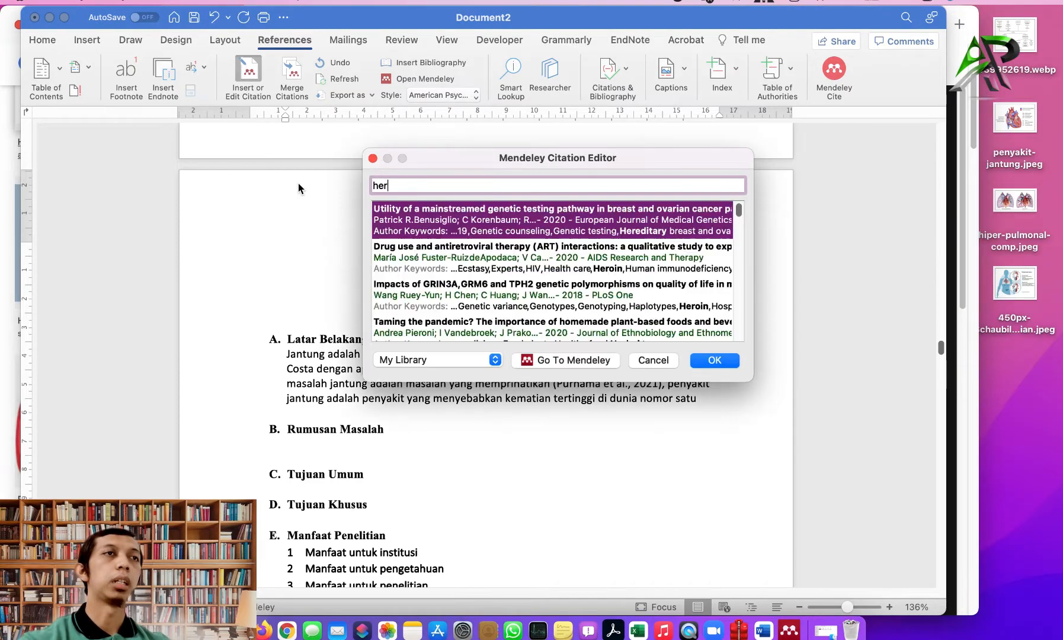
key("BackSpace")
key("BackSpace")
key("BackSpace")
key("BackSpace")
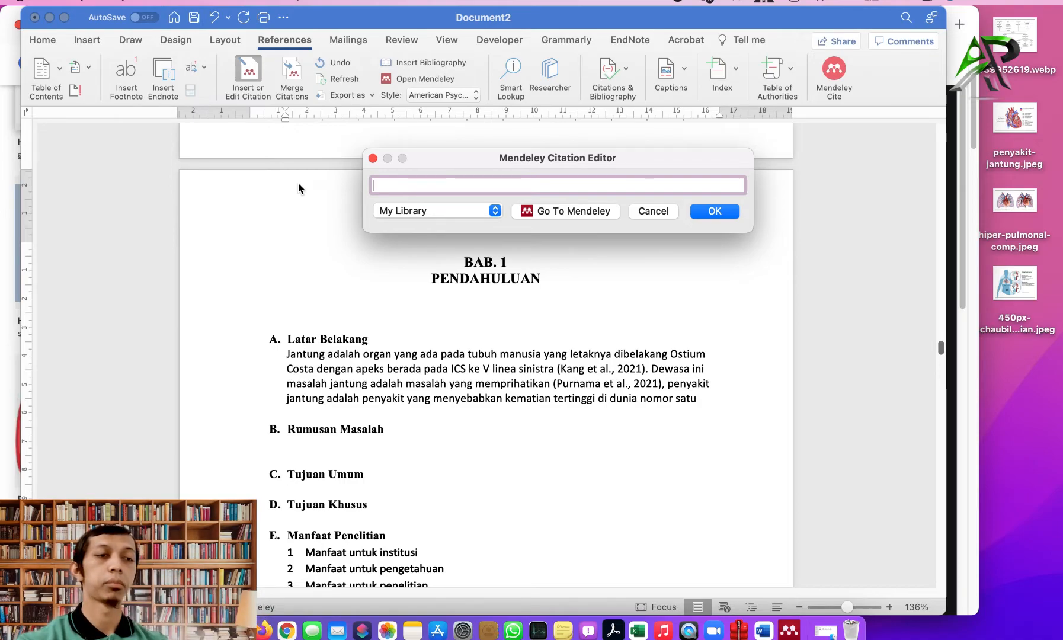
type("co")
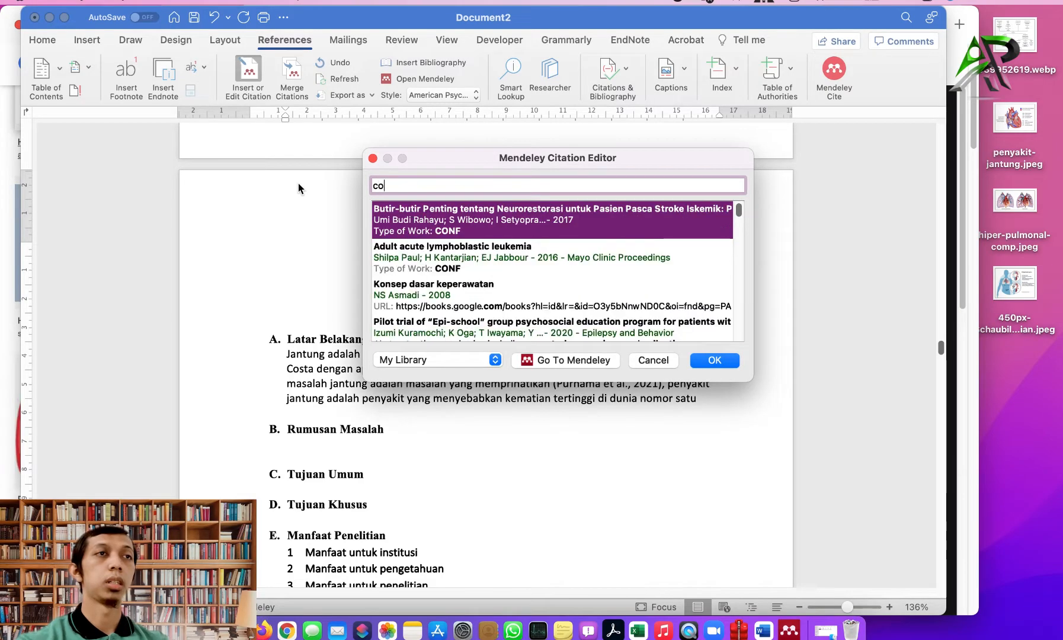
type("ronar")
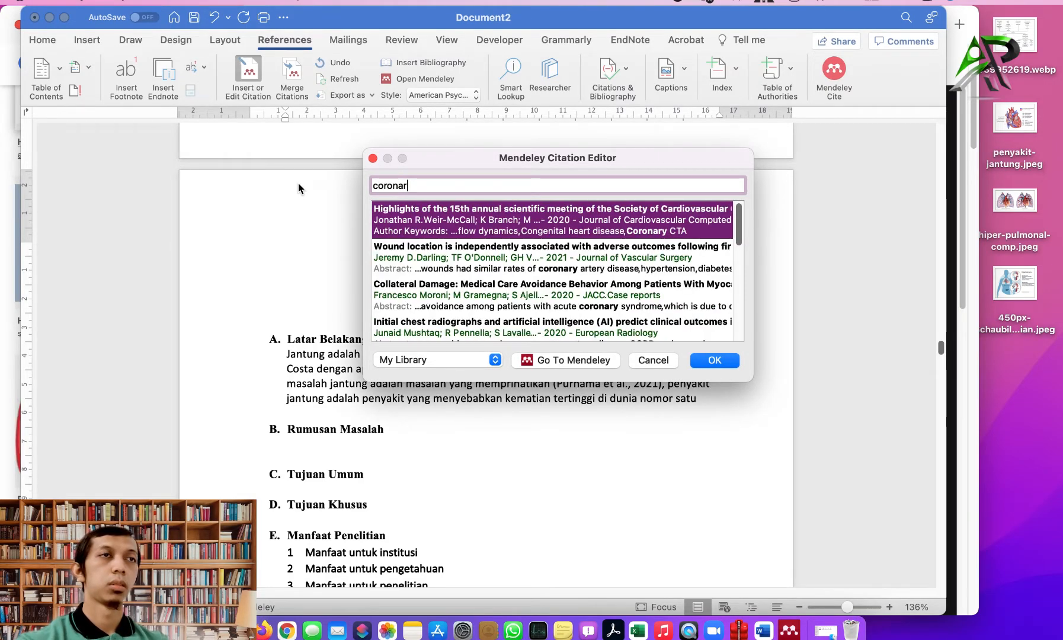
type("y synd")
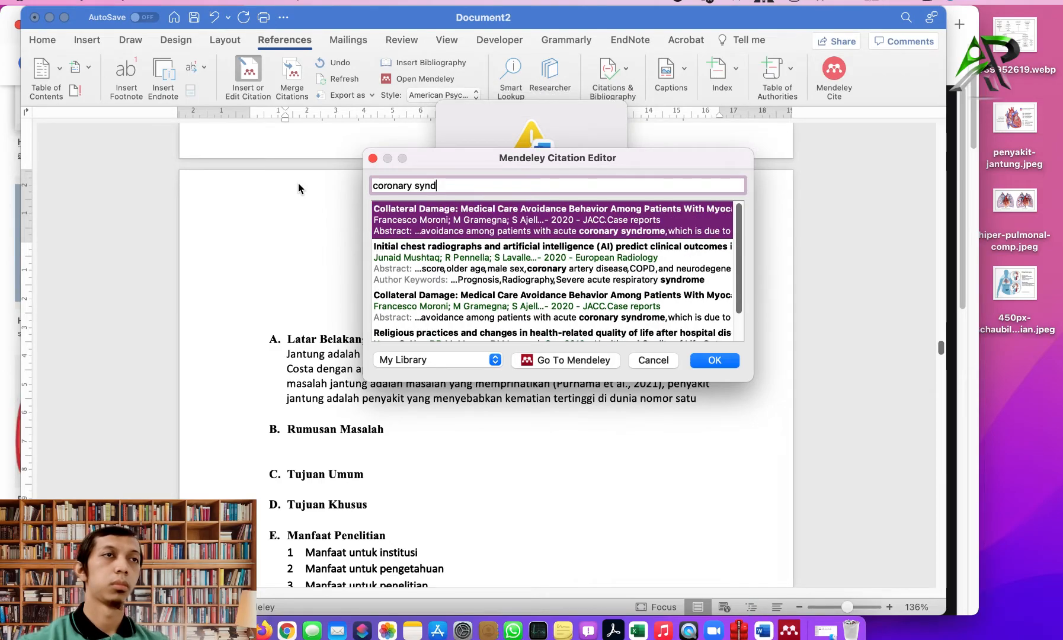
key("Return")
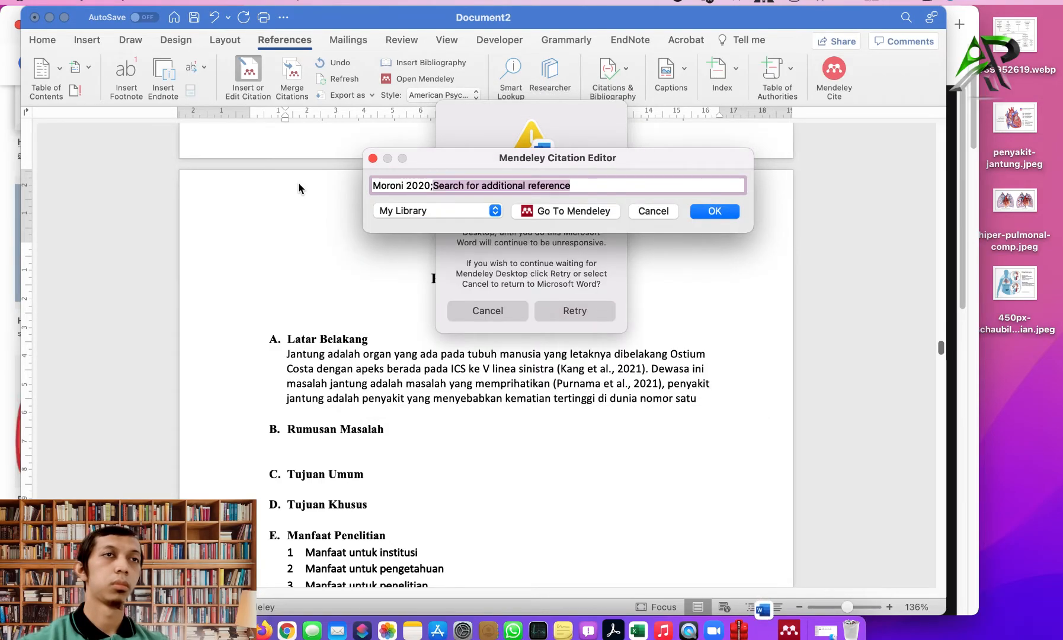
left_click(714, 210)
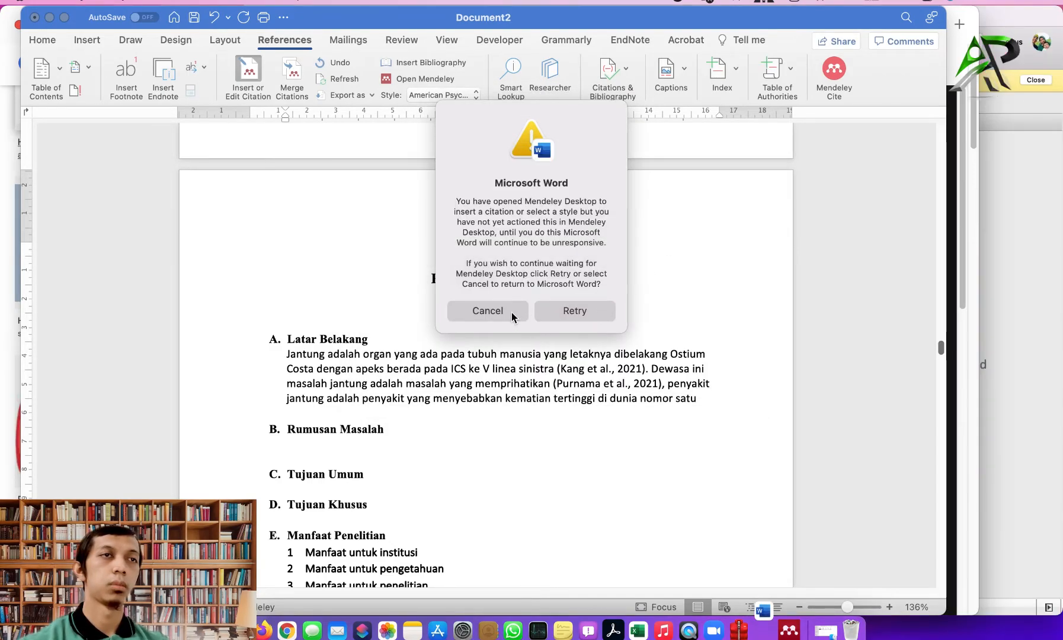
left_click(512, 312)
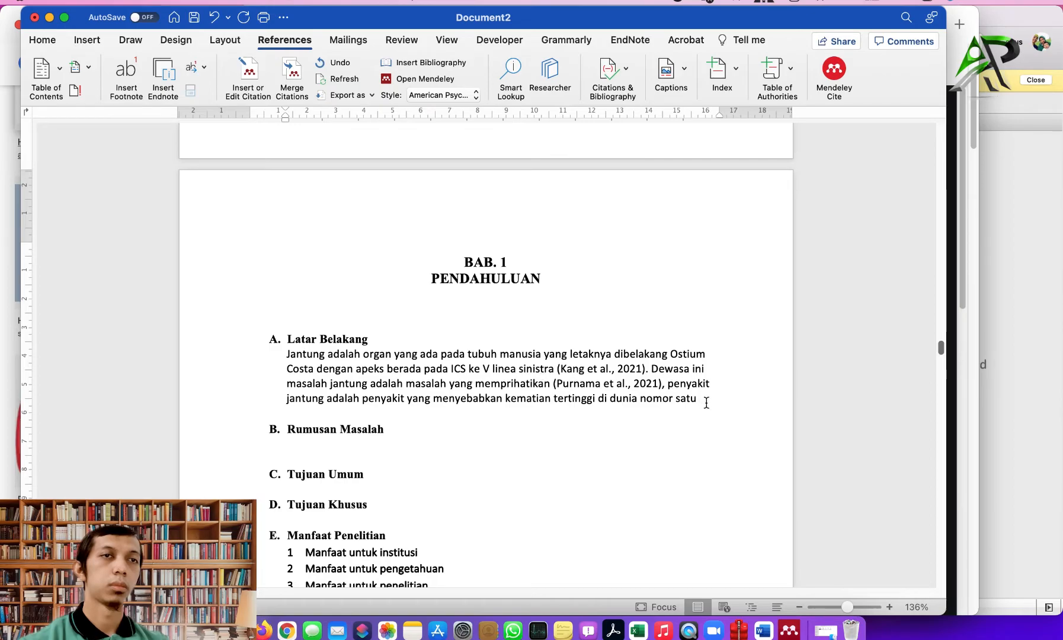
Cite the 2020 reference found with a Mendeley search for "coronary" after "nomor satu", and end the sentence with a period.
left_click(246, 73)
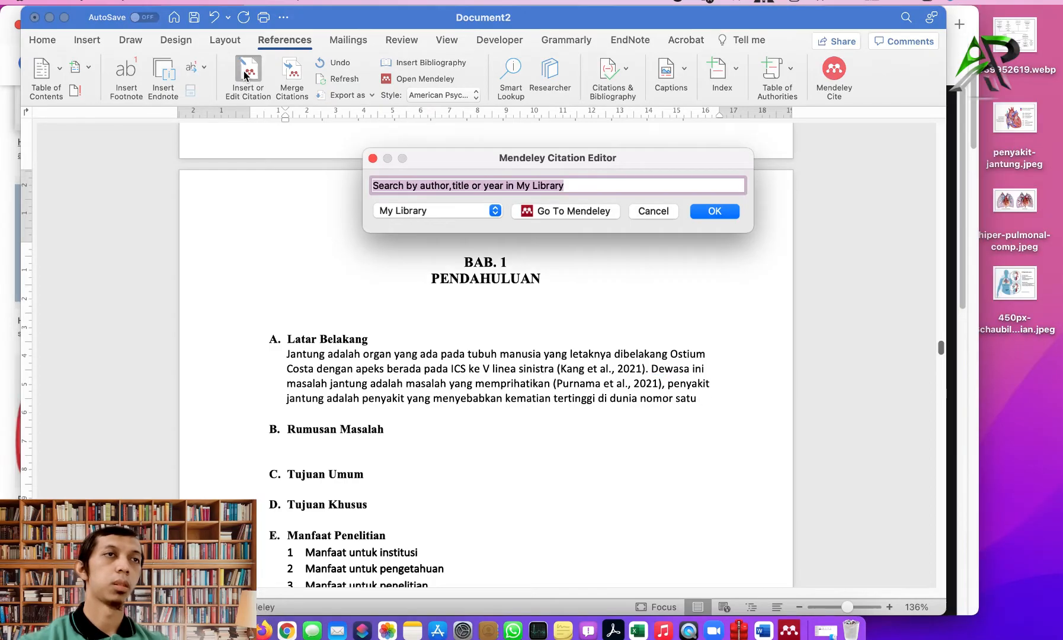
type("corona")
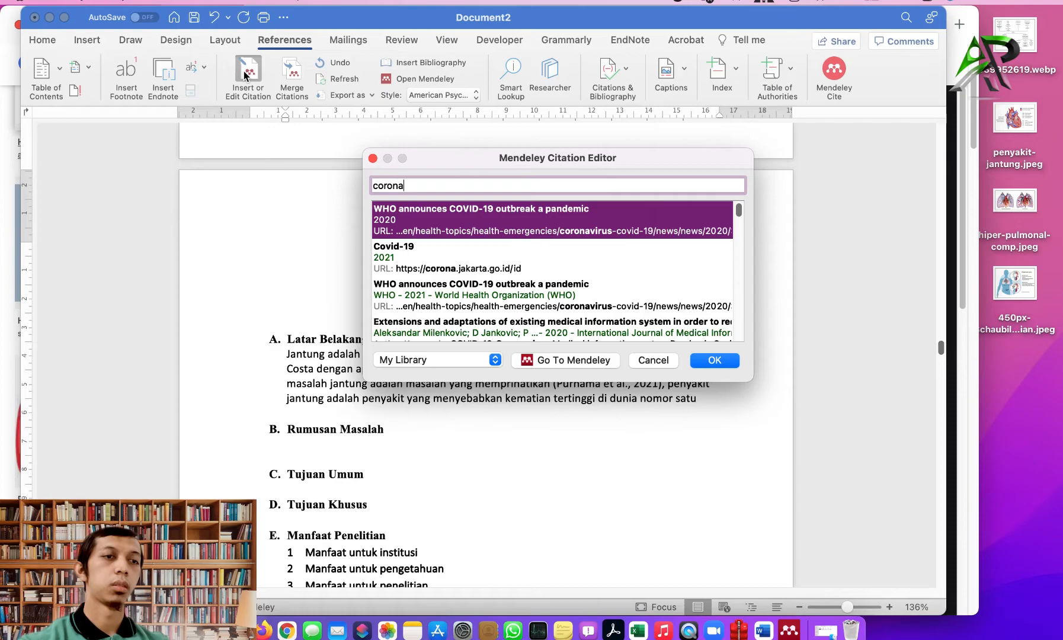
type("ry")
key("Return")
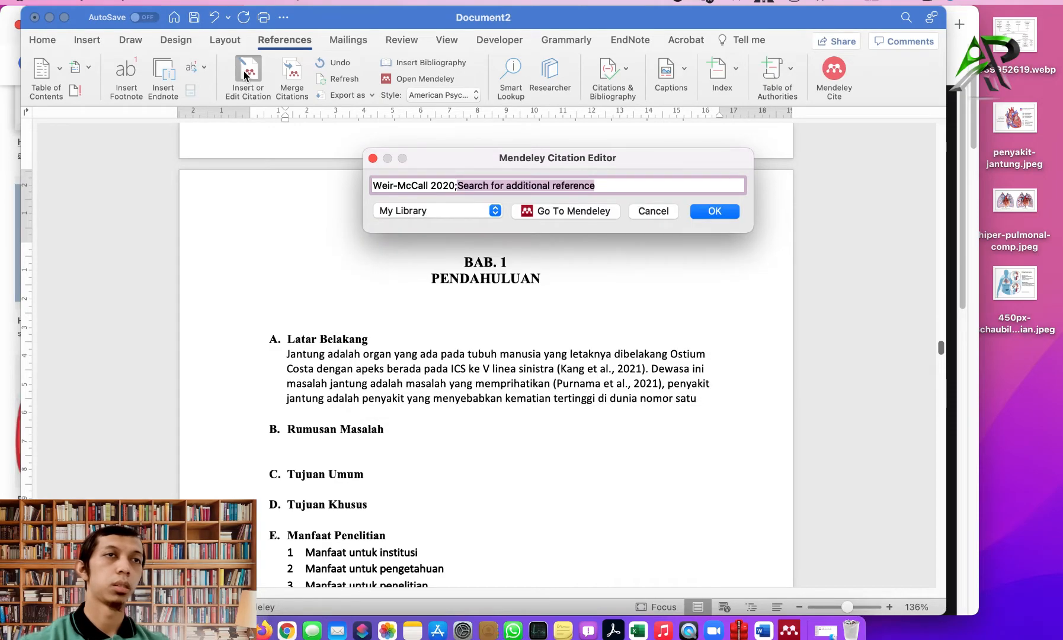
key("Return")
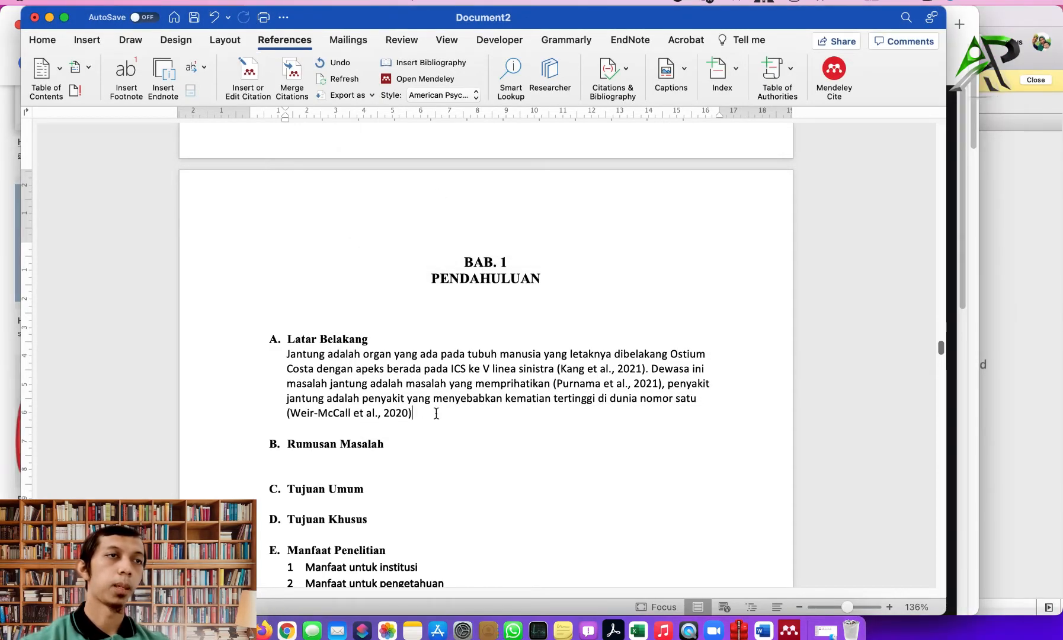
type(".")
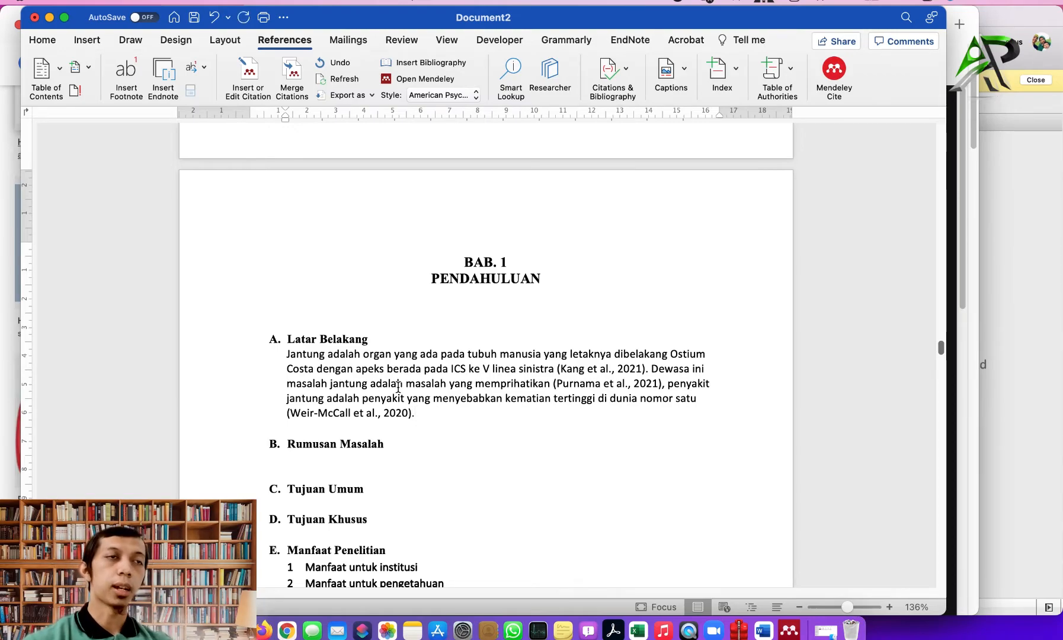
left_click(41, 40)
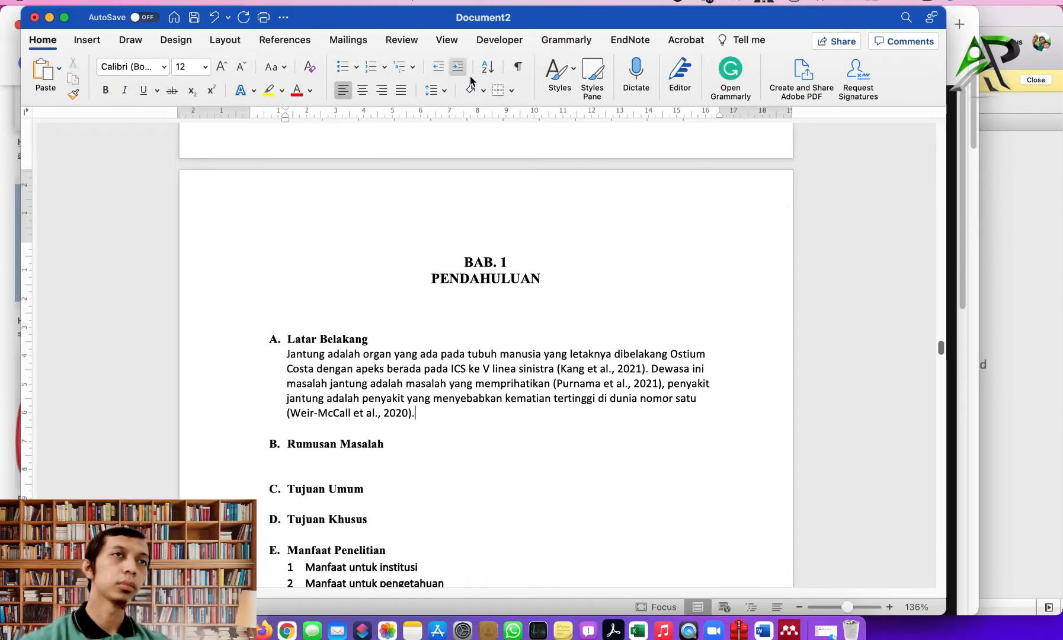
left_click(560, 80)
right_click(570, 116)
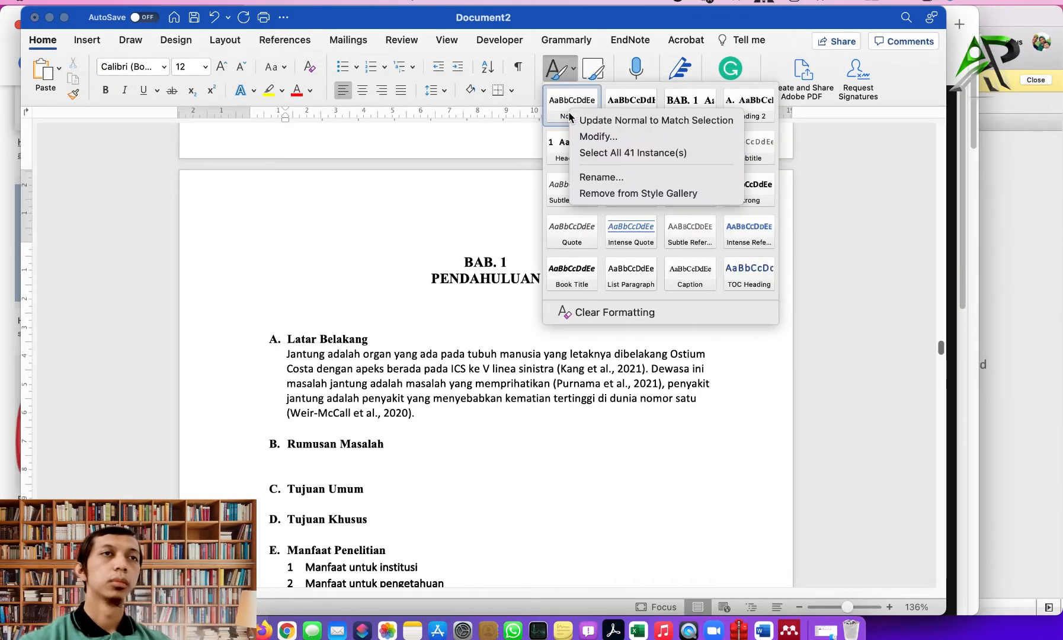
left_click(597, 136)
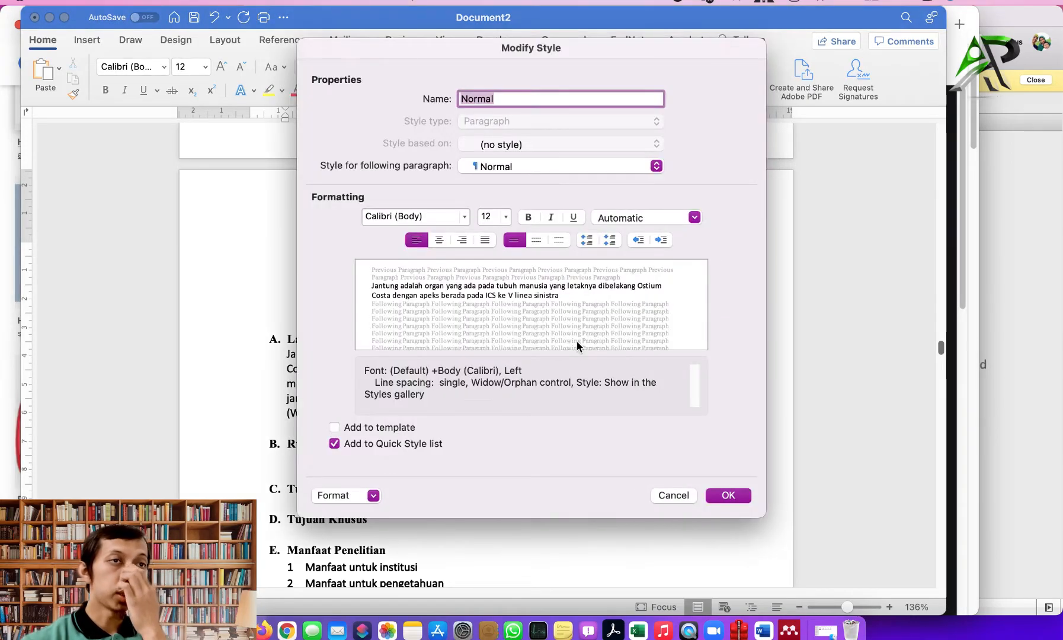
left_click(673, 495)
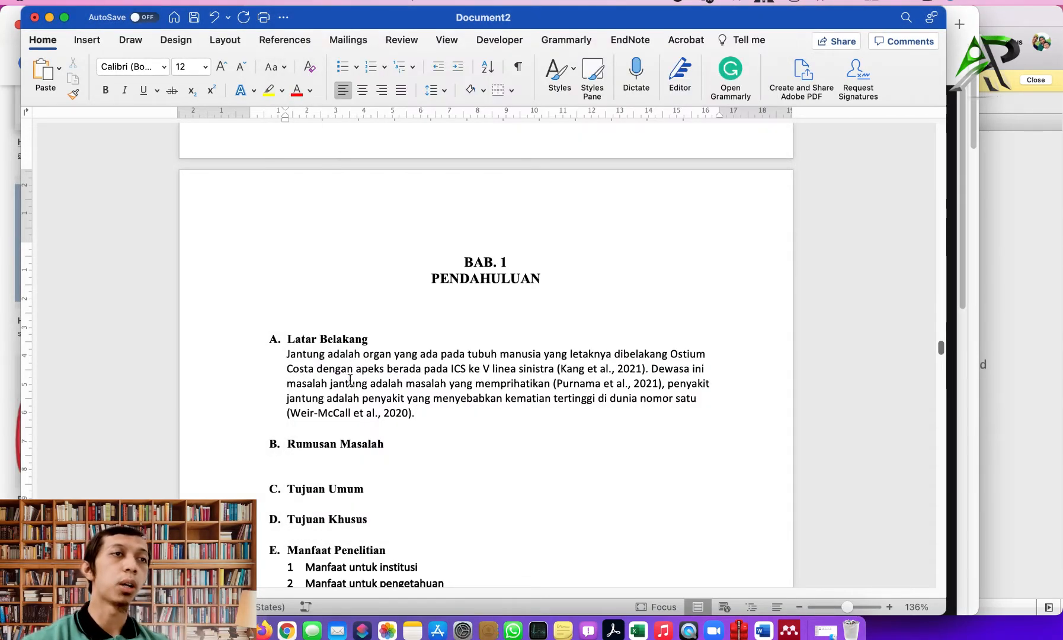
left_click_drag(419, 412, 286, 353)
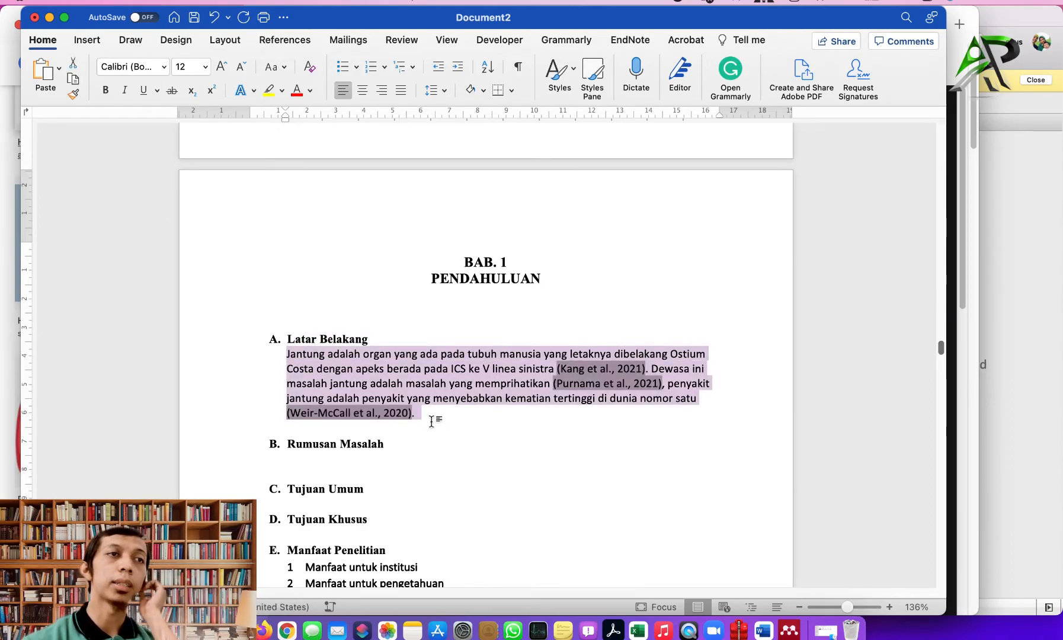
left_click(447, 400)
Modify the Normal style to use the Times New Roman font and justified alignment.
left_click(560, 70)
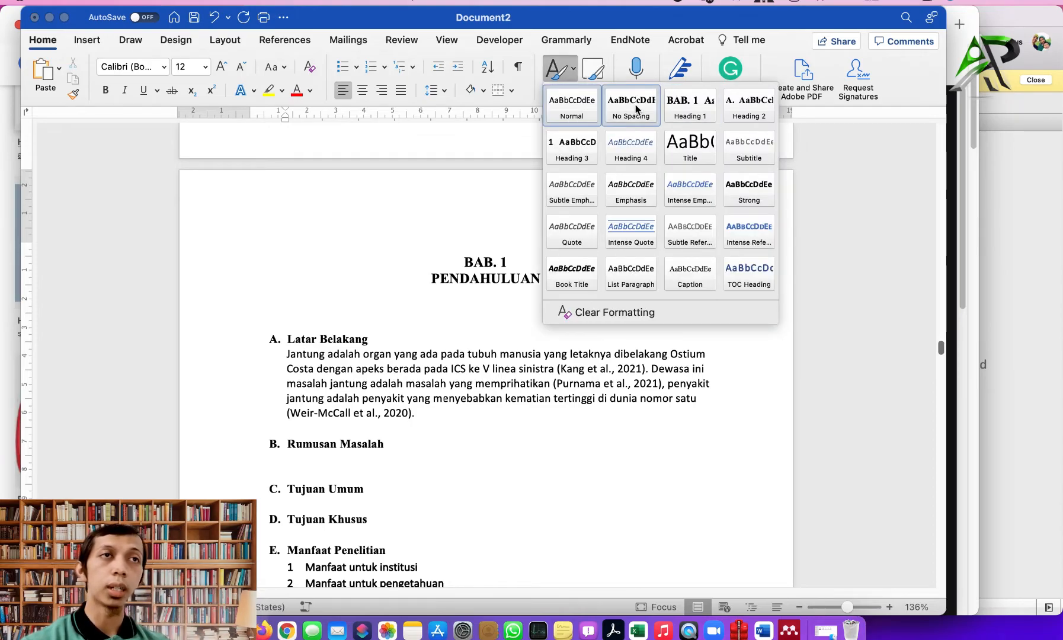
right_click(584, 103)
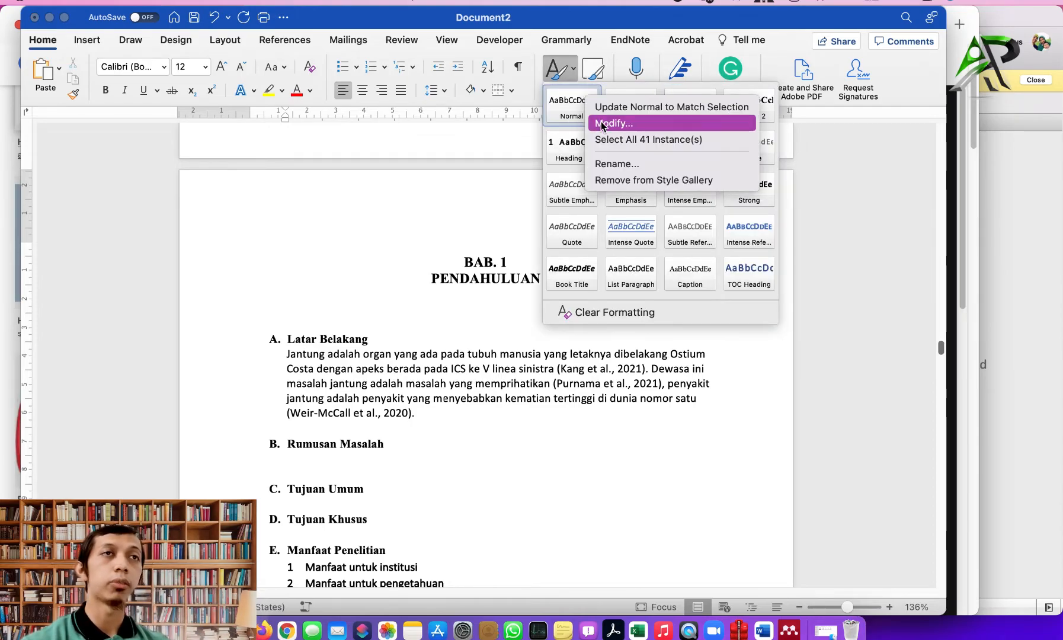
left_click(598, 123)
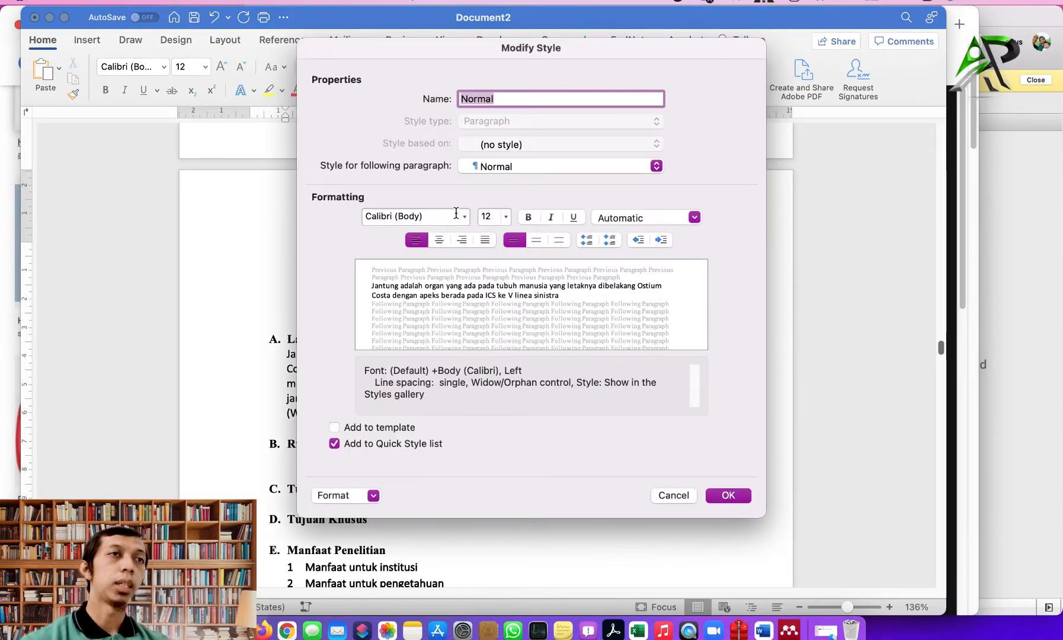
left_click(456, 213)
key("Escape")
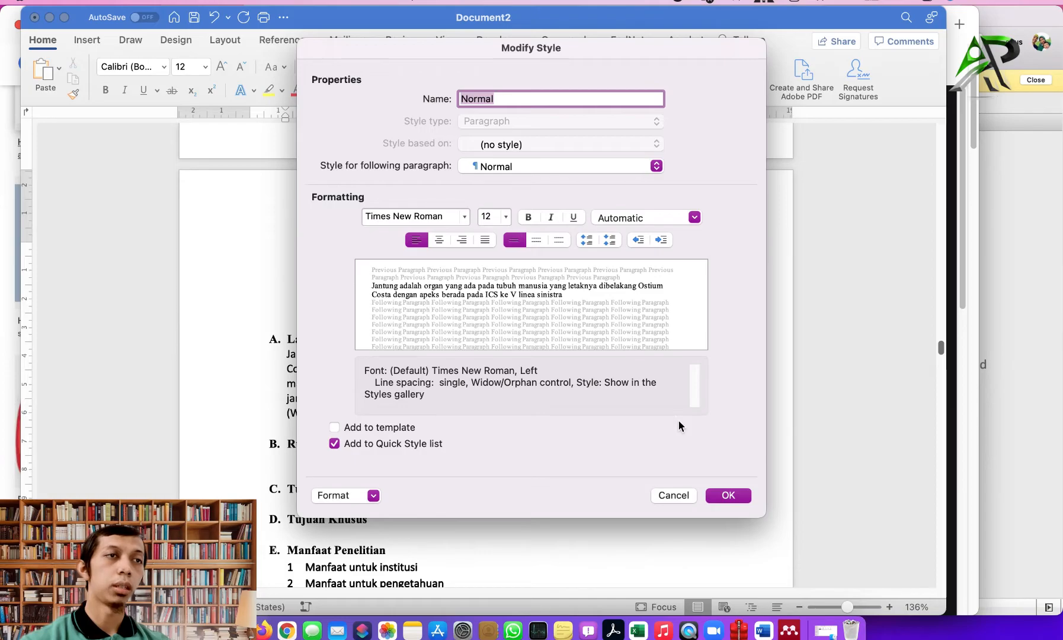
left_click(485, 239)
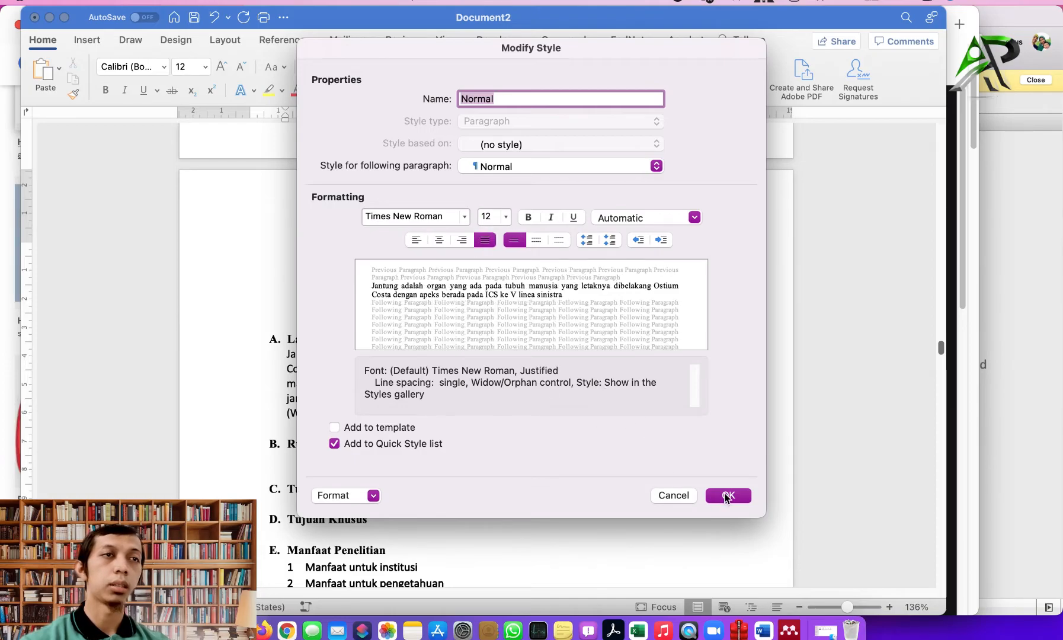
left_click(727, 495)
scroll(392, 393, "down", 2)
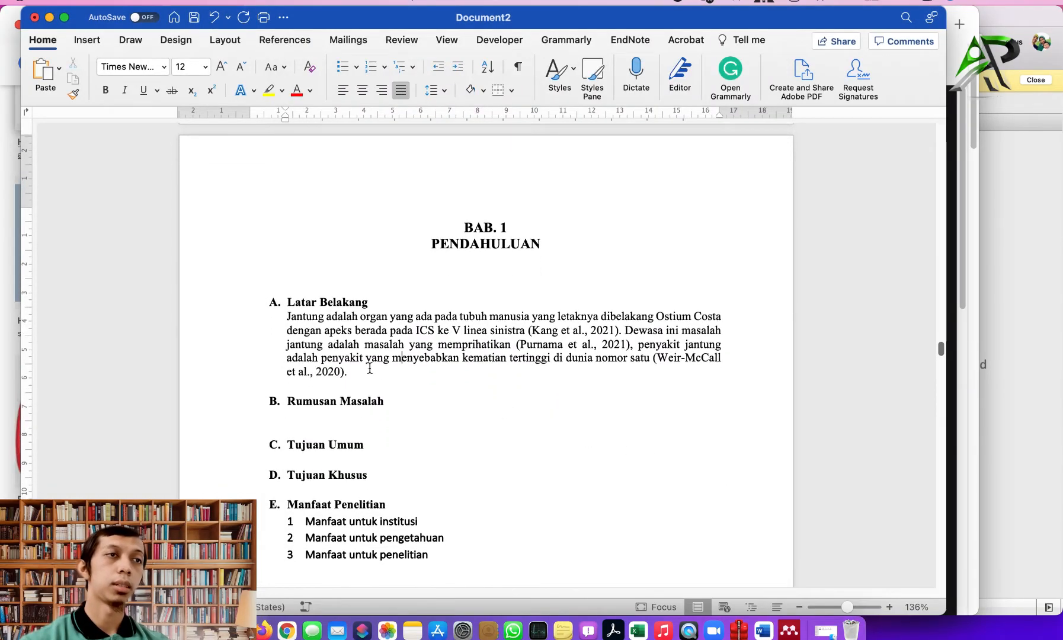
Test the body formatting with a throwaway line "lkjaasdasd" below the Latar Belakang paragraph, and delete that line.
key("Return")
type("lkjaasdasd")
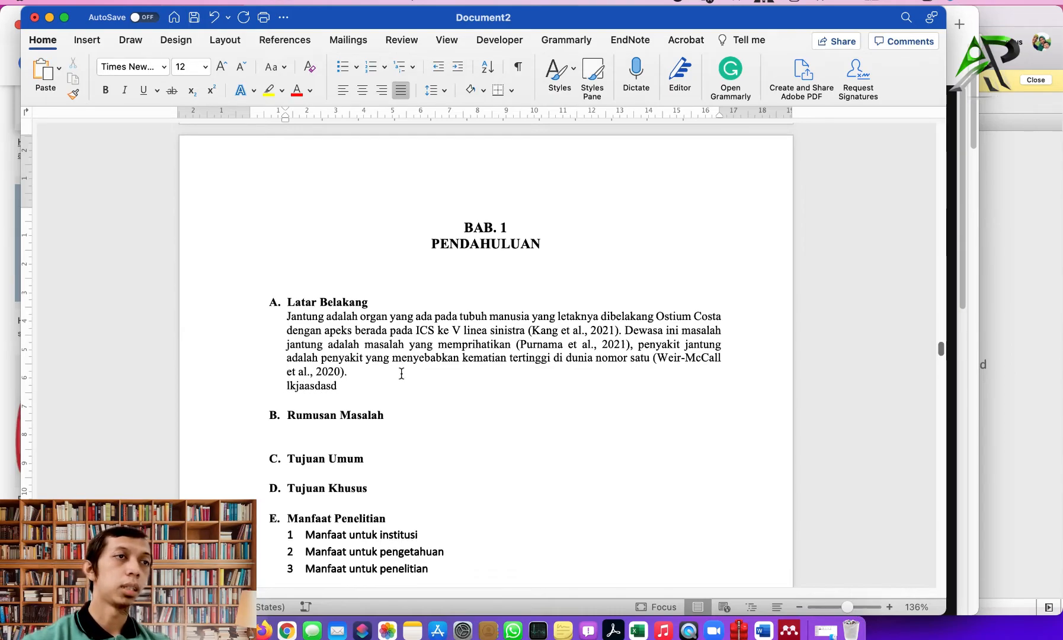
left_click(343, 393)
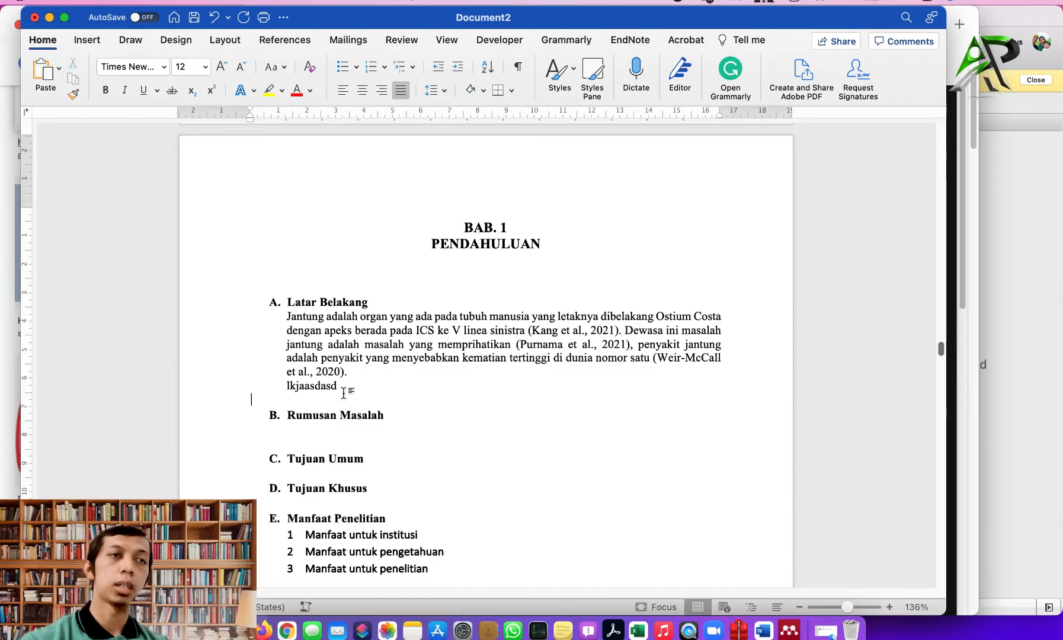
key("shift+Right")
key("shift+Right")
key("shift+Right")
key("shift+Right")
key("shift+Right")
key("shift+Right")
key("shift+Right")
key("shift+Right")
key("shift+Right")
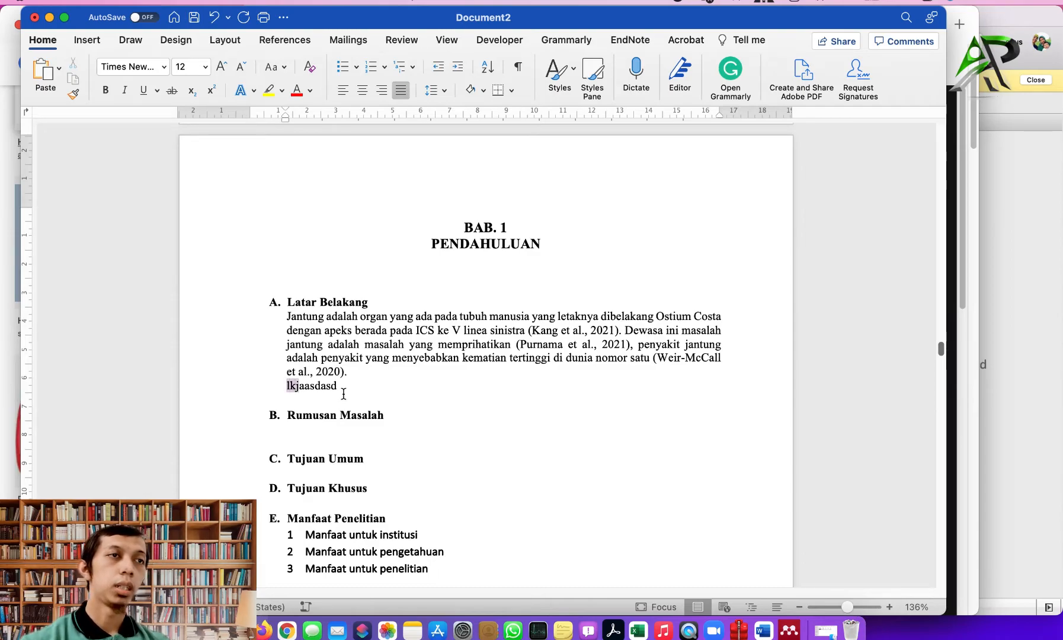
key("BackSpace")
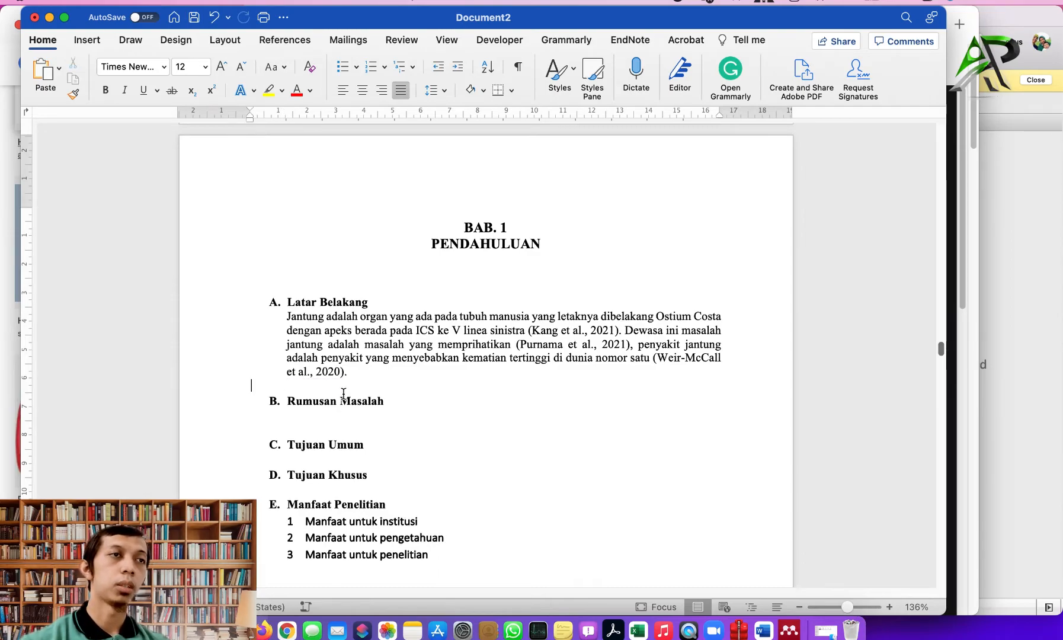
Add a line under Definisi in BAB. 2, indented to align with the heading text, reading "Penyakit jantung koroner adalah penyakit".
scroll(343, 393, "down", 20)
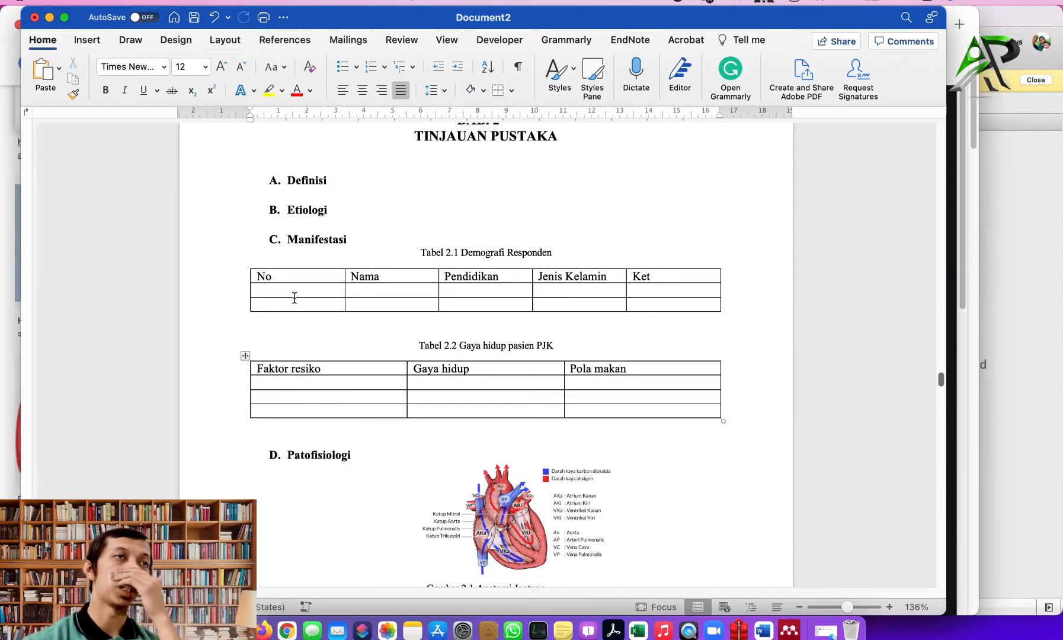
left_click(337, 179)
key("Return")
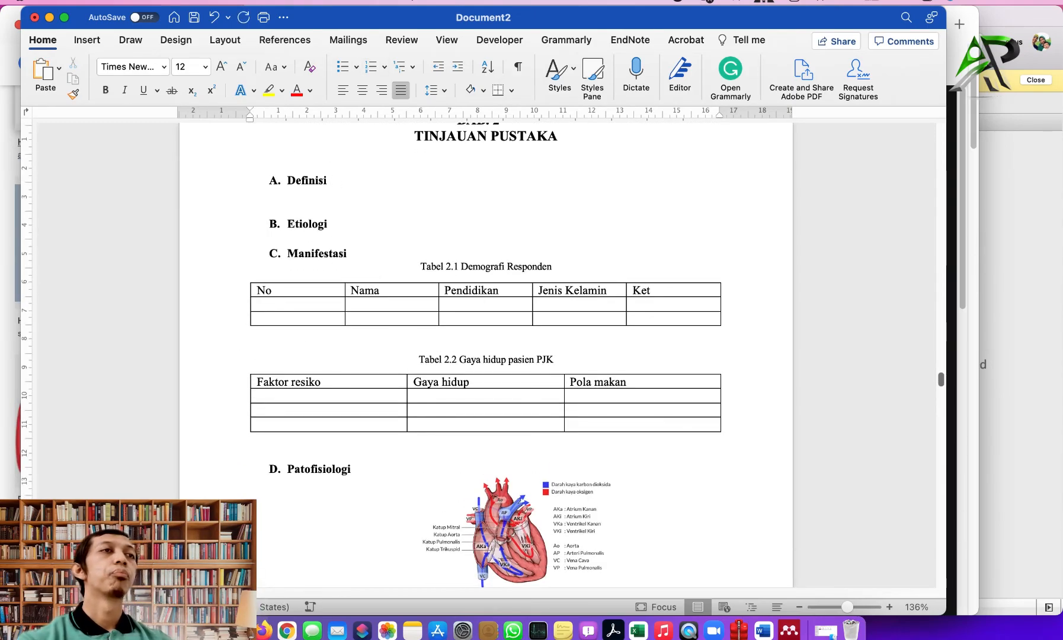
left_click_drag(249, 117, 284, 126)
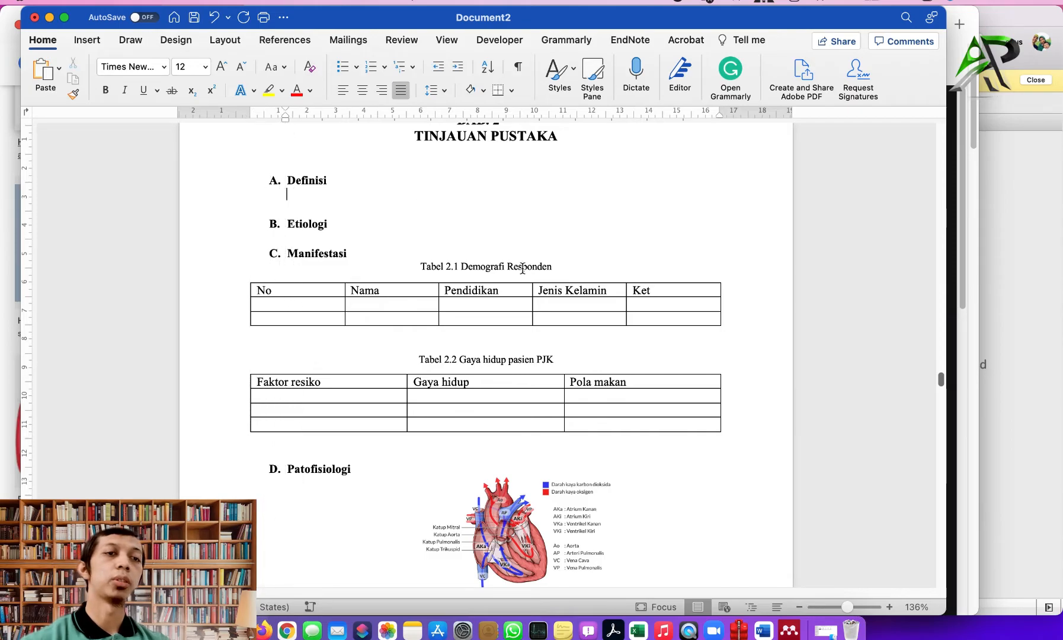
type("Penyakit jantung koroner adalah penyakit")
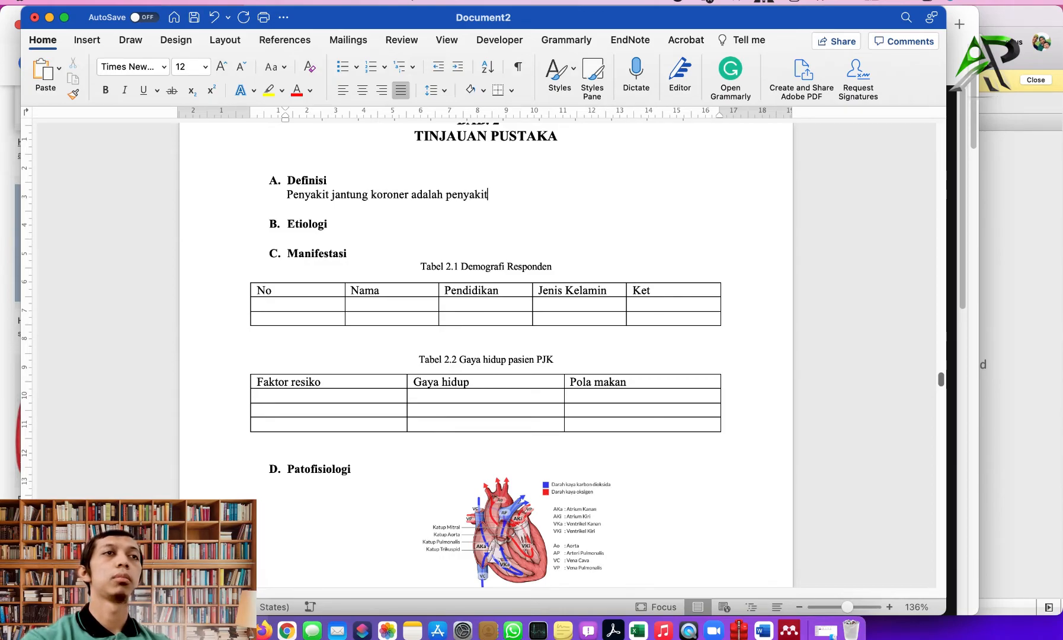